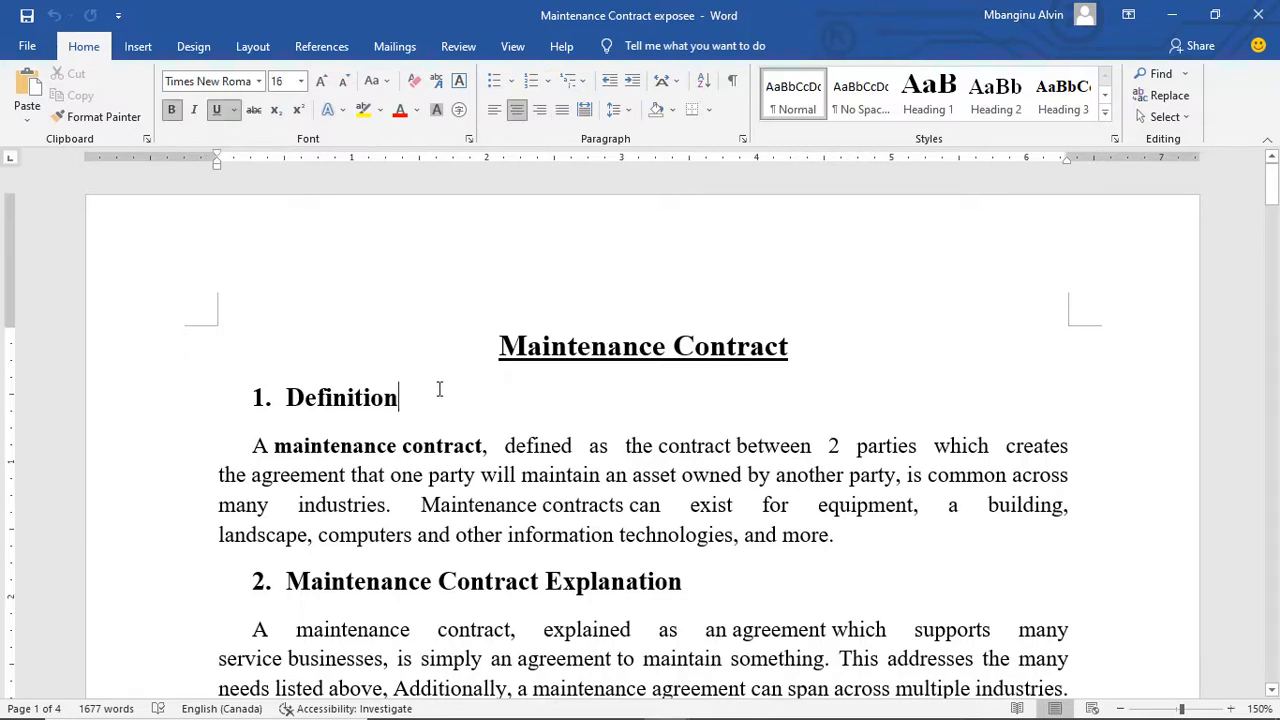
# - Review the numbered headings, the lettered list and the bulleted work examples throughout the maintenance contract document
pyautogui.moveTo(440, 389); pyautogui.dragTo(236, 391)
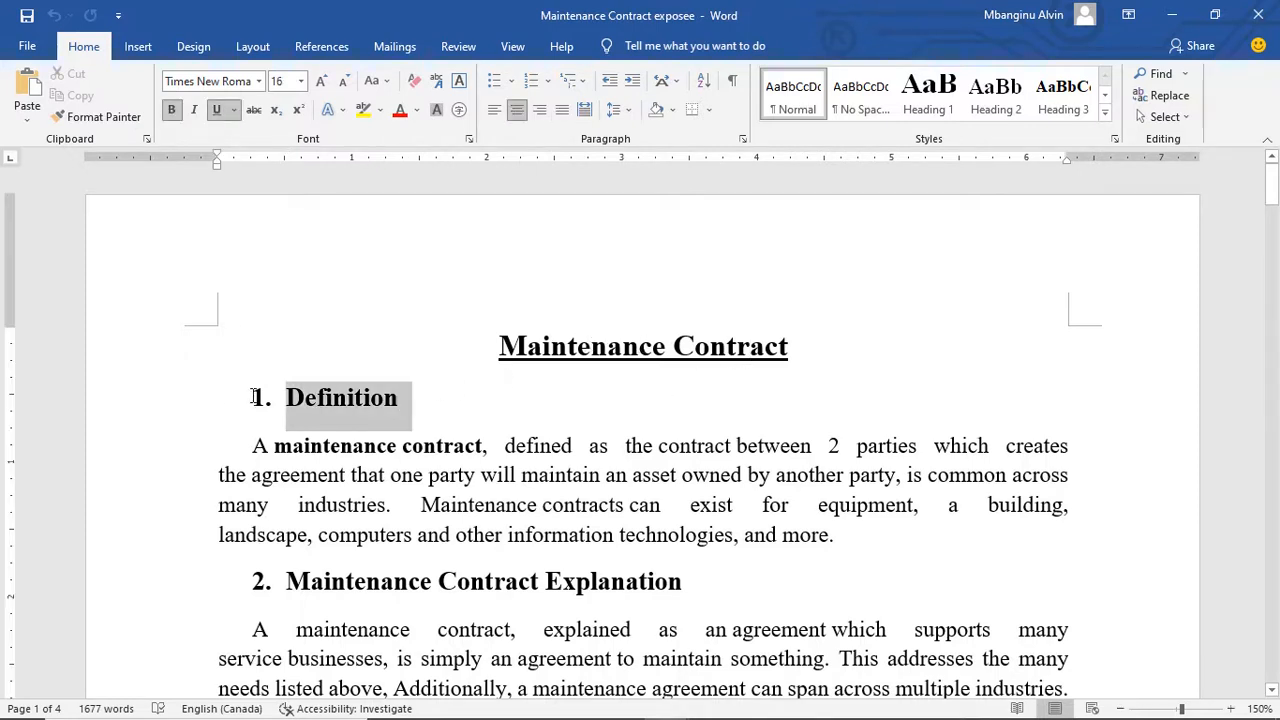
pyautogui.click(255, 397)
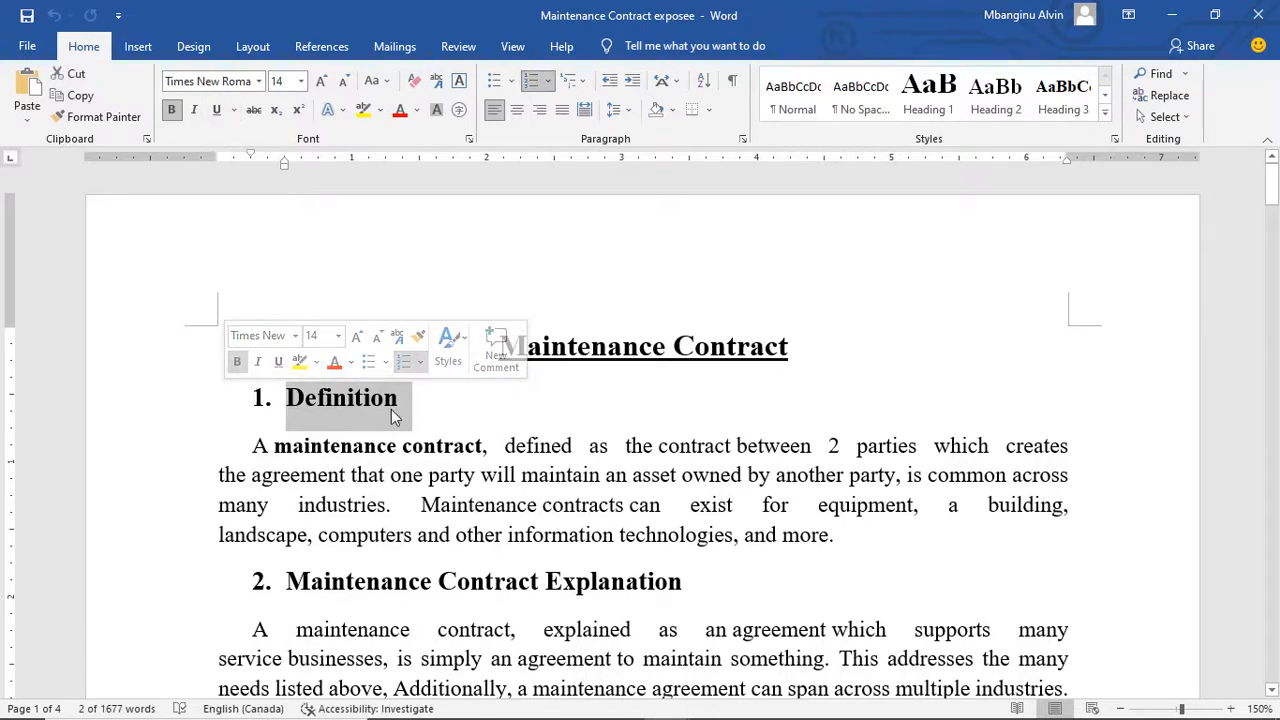
pyautogui.click(434, 403)
pyautogui.moveTo(434, 402); pyautogui.dragTo(280, 397)
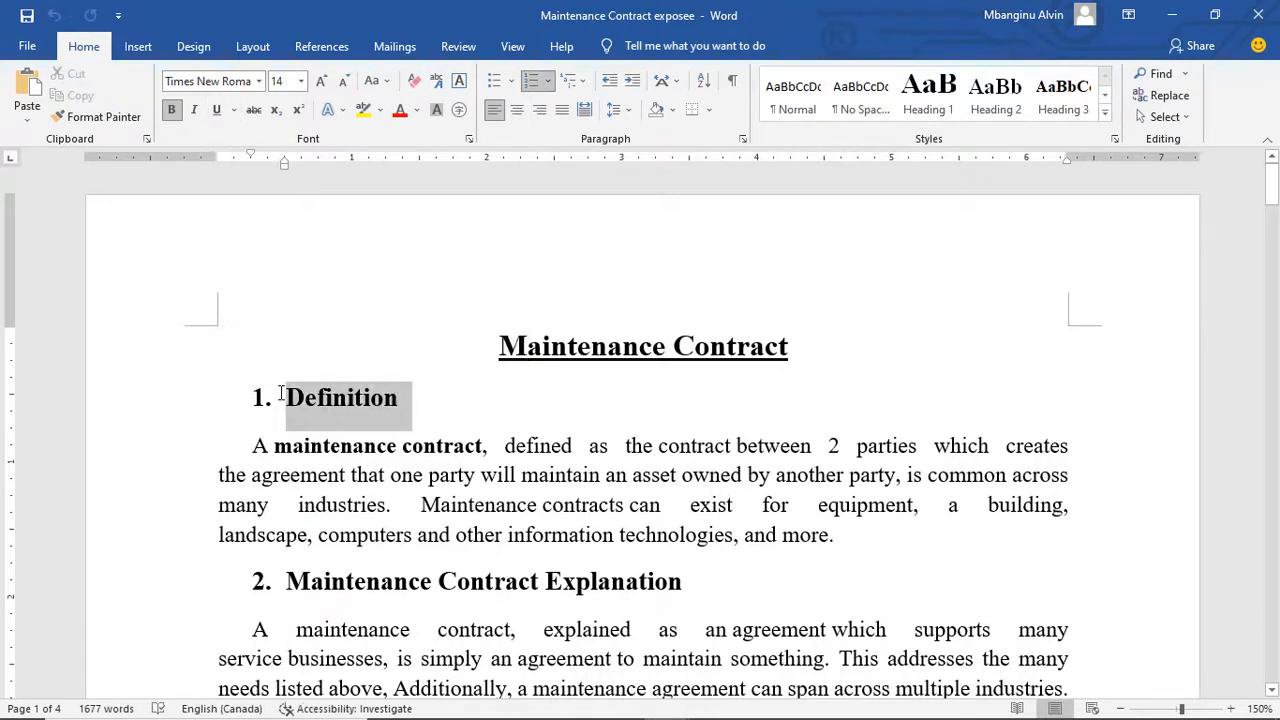
pyautogui.moveTo(338, 585); pyautogui.dragTo(588, 603)
pyautogui.scroll(-8, 588, 603)
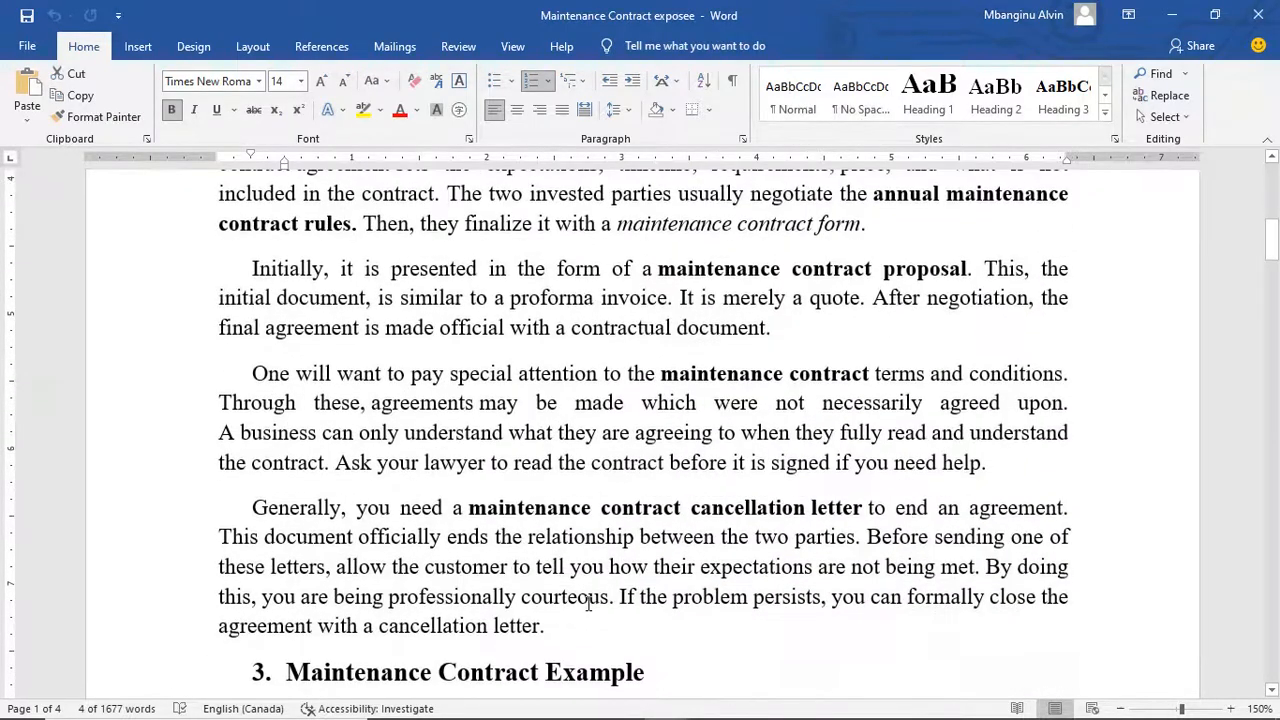
pyautogui.scroll(-15, 590, 600)
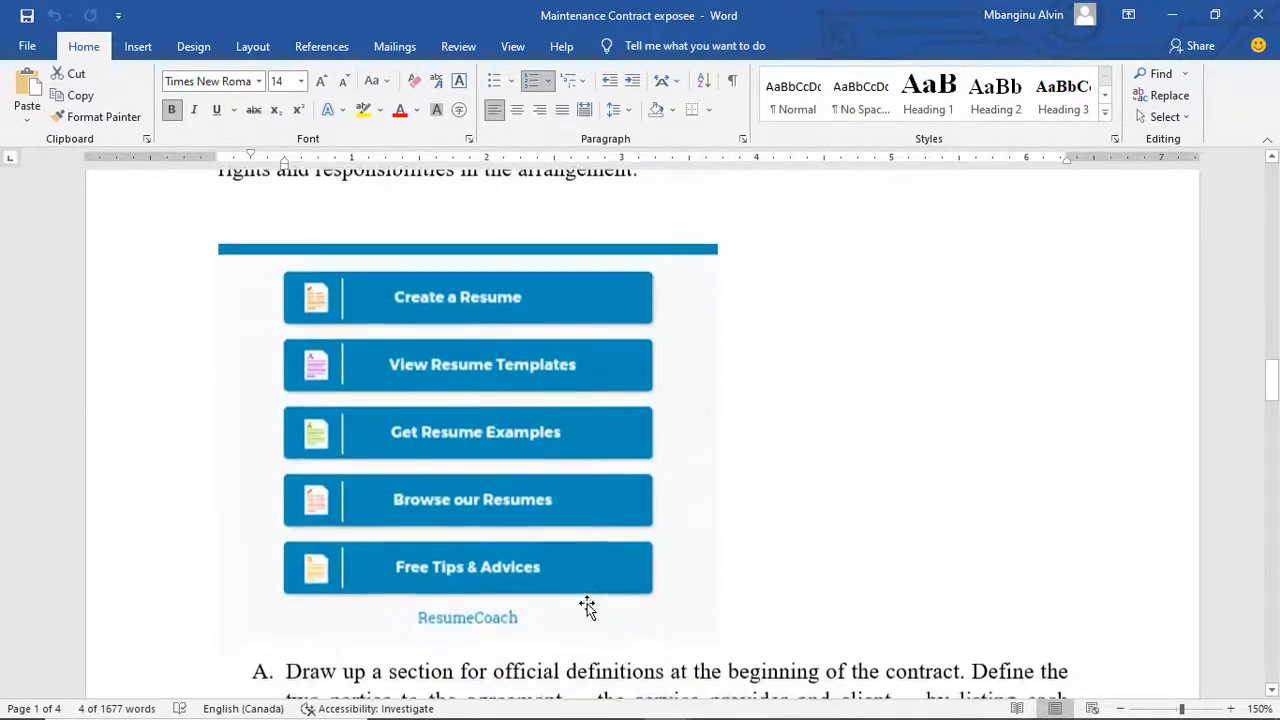
pyautogui.scroll(-15, 588, 606)
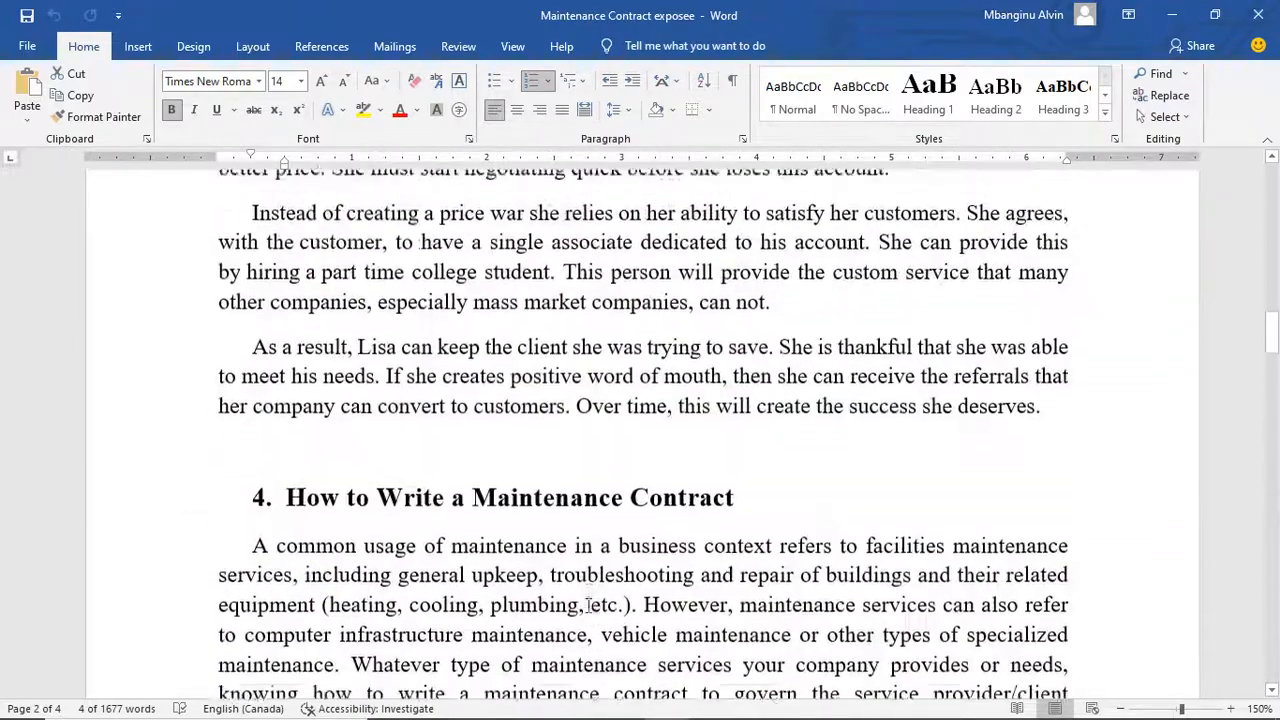
pyautogui.scroll(-1, 588, 604)
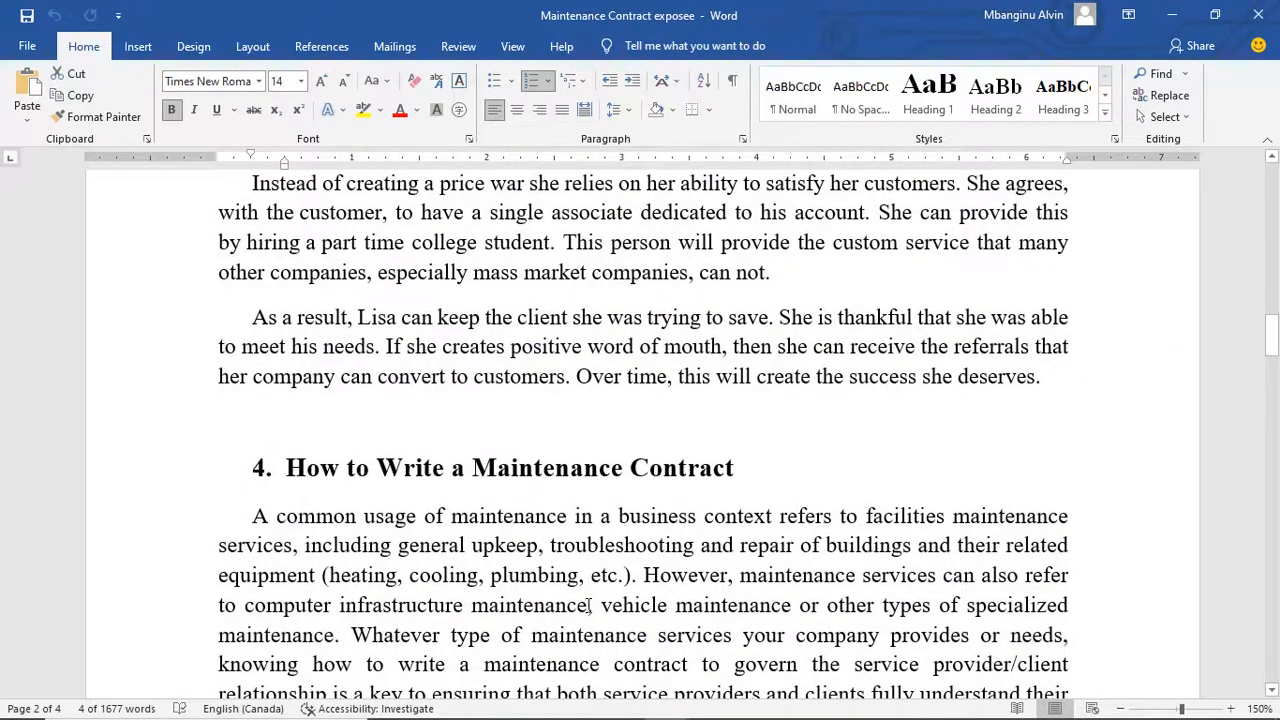
pyautogui.scroll(-15, 588, 605)
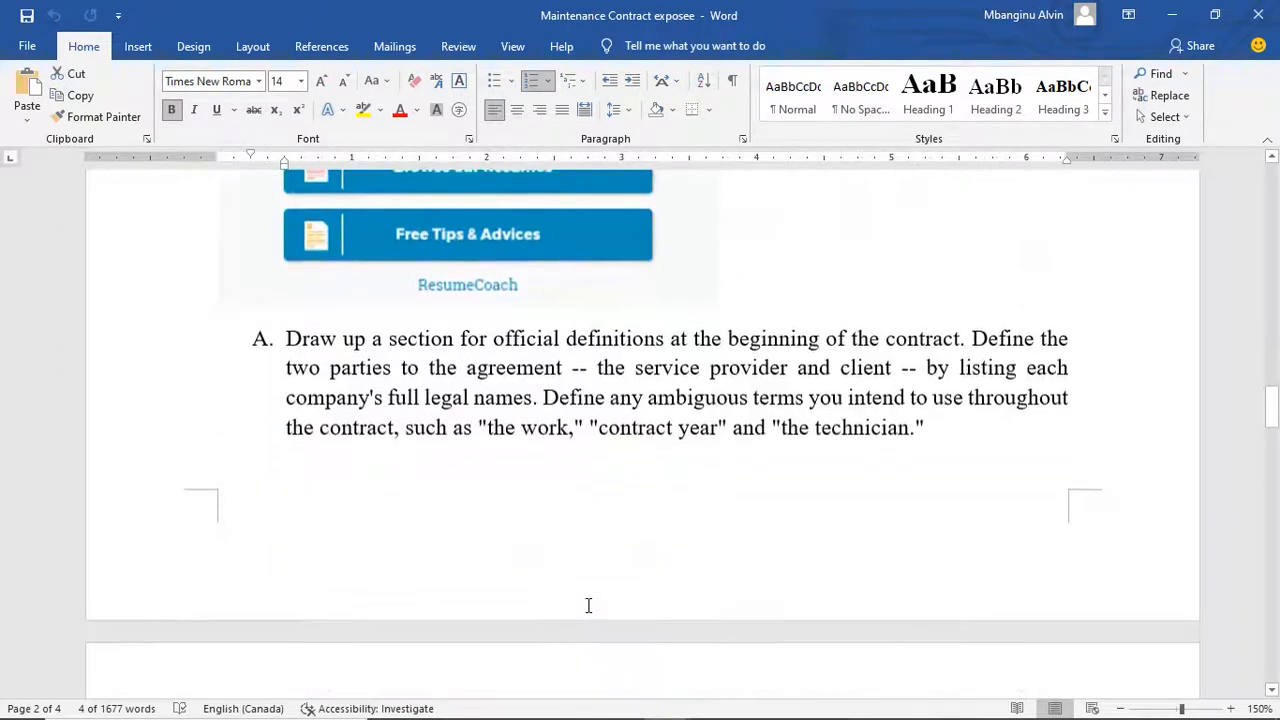
pyautogui.scroll(-15, 588, 605)
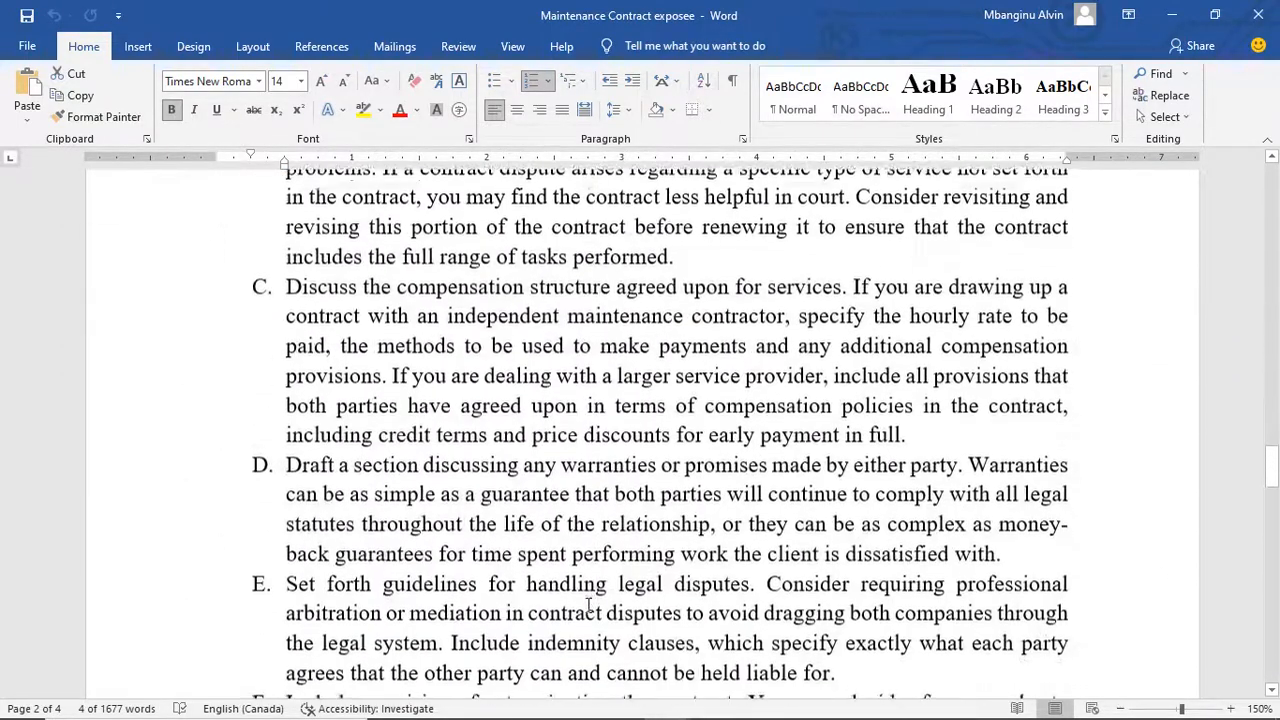
pyautogui.scroll(-15, 588, 604)
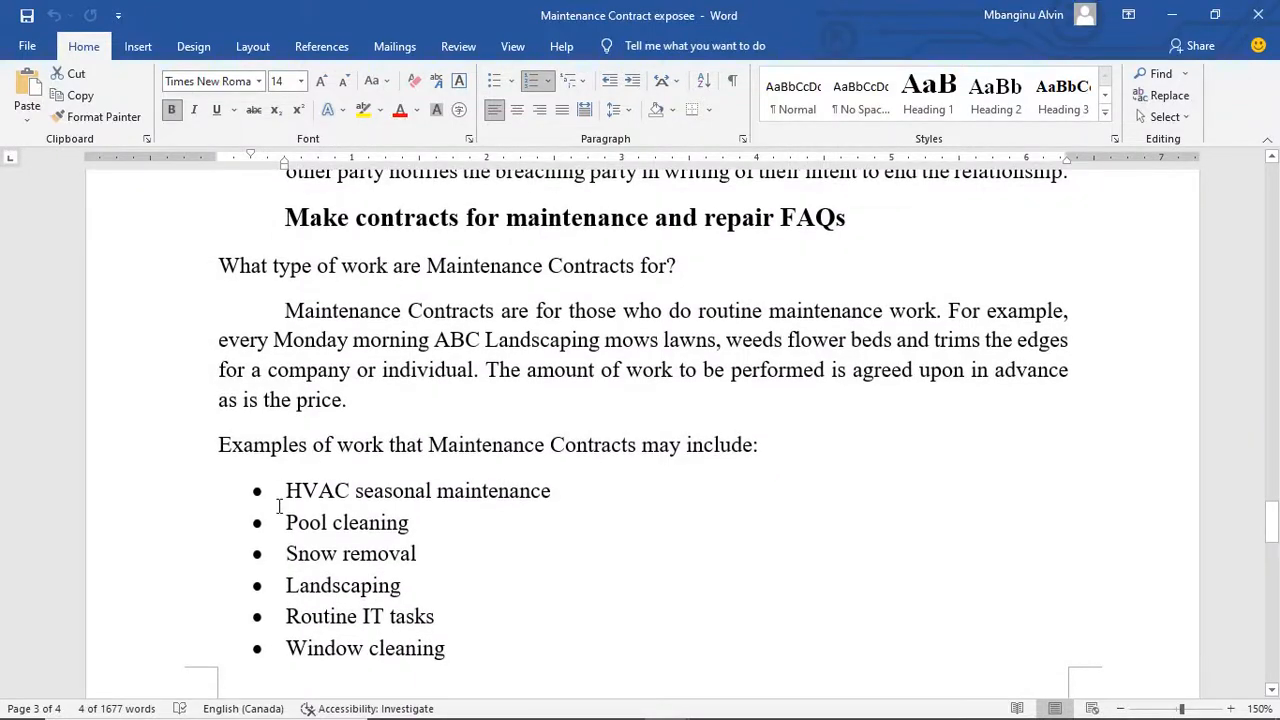
pyautogui.moveTo(440, 648); pyautogui.dragTo(240, 462)
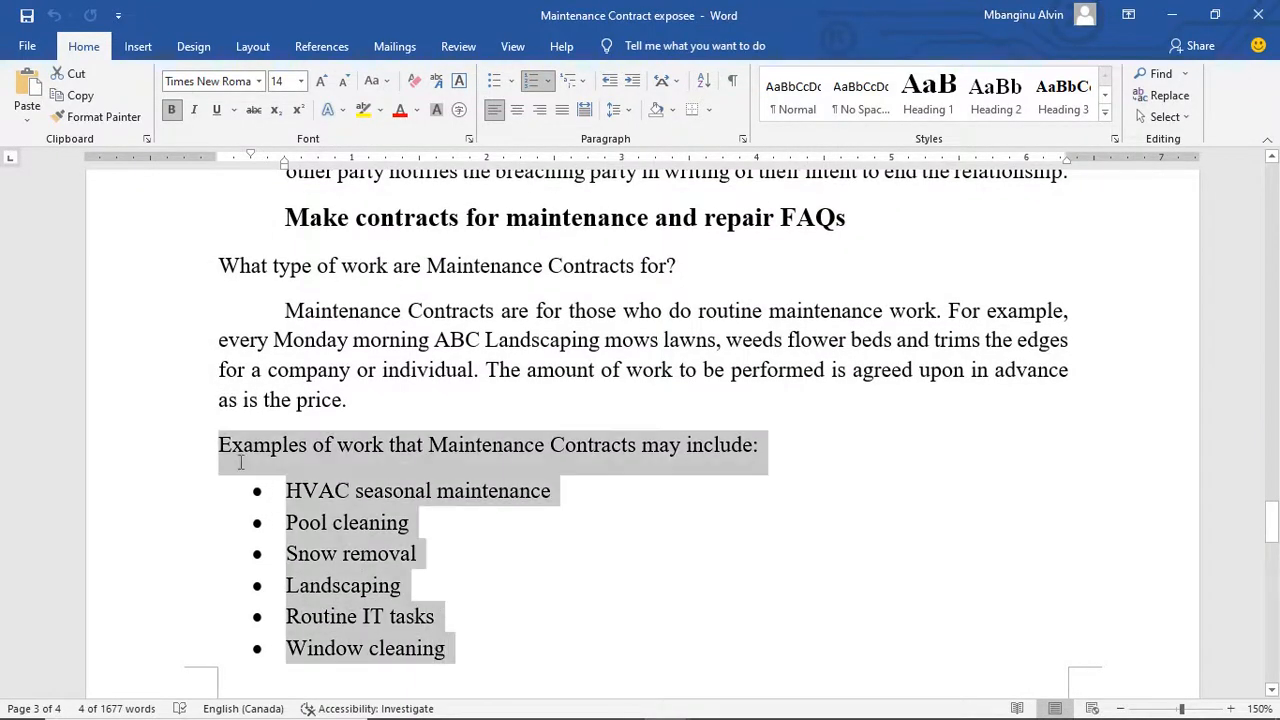
# - Examine the main numbered headings again, from Definition through How to Write a Maintenance Contract
pyautogui.scroll(15, 240, 462)
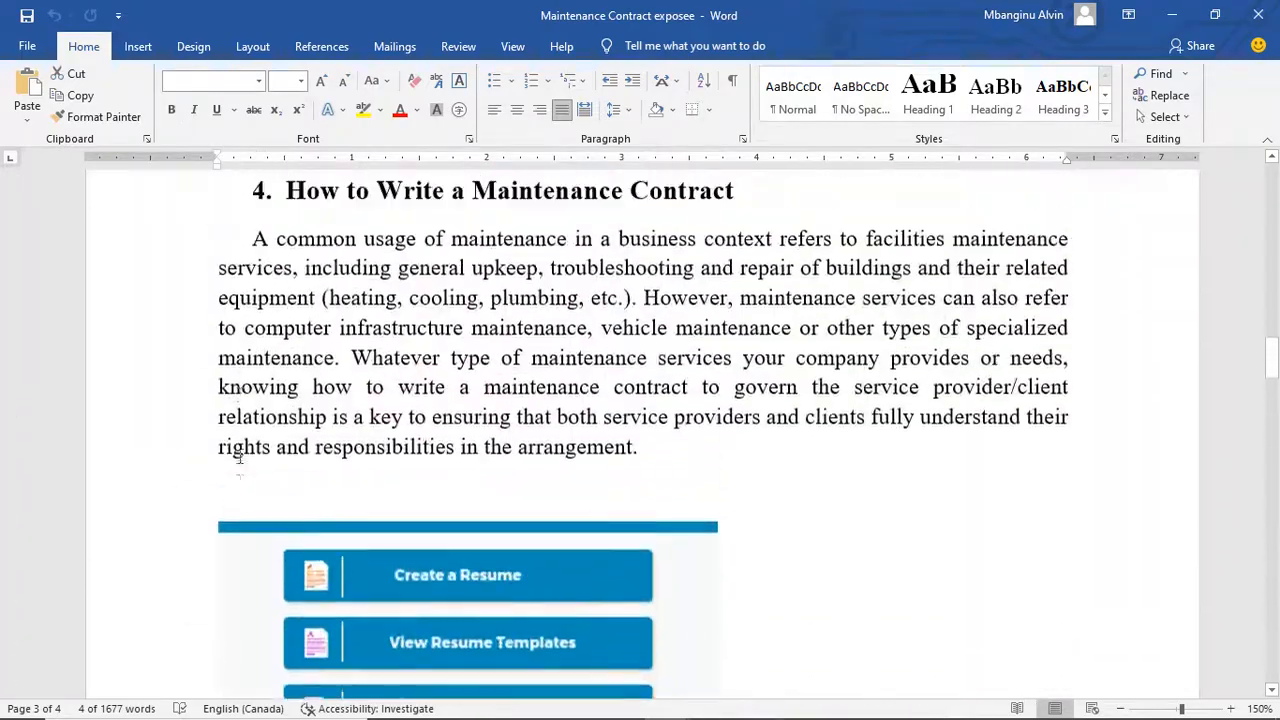
pyautogui.scroll(7, 240, 460)
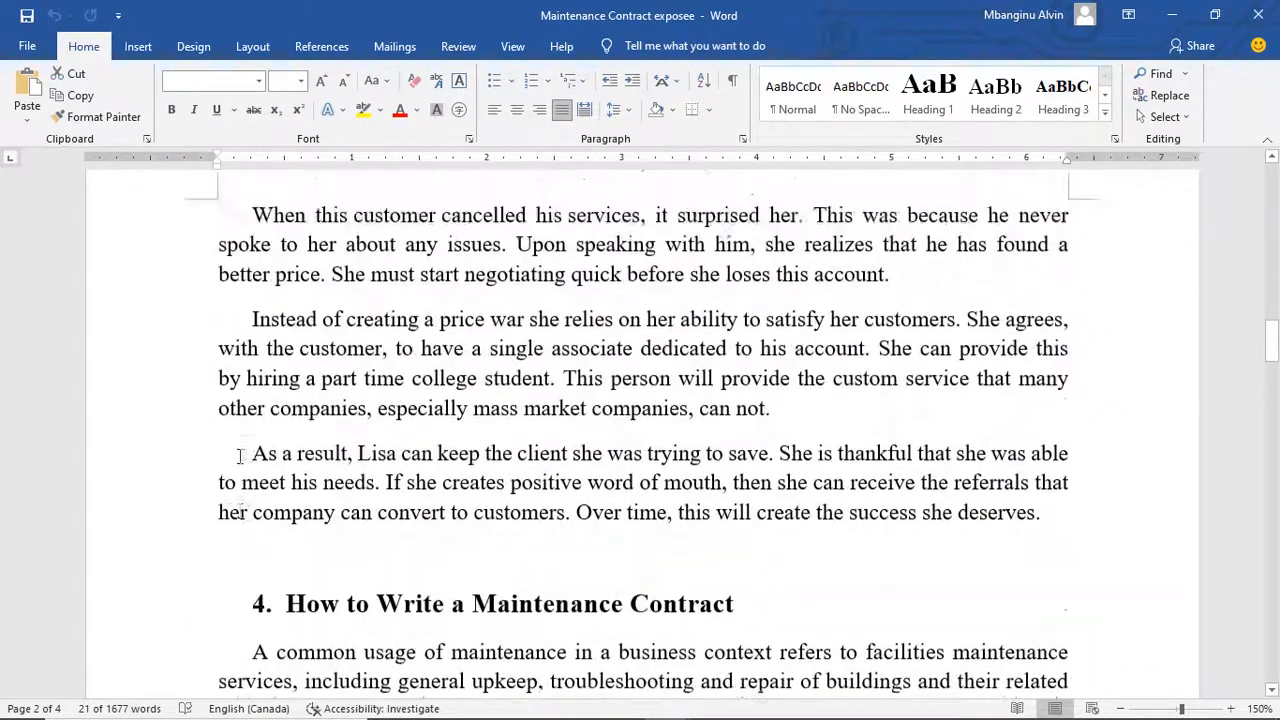
pyautogui.scroll(8, 240, 456)
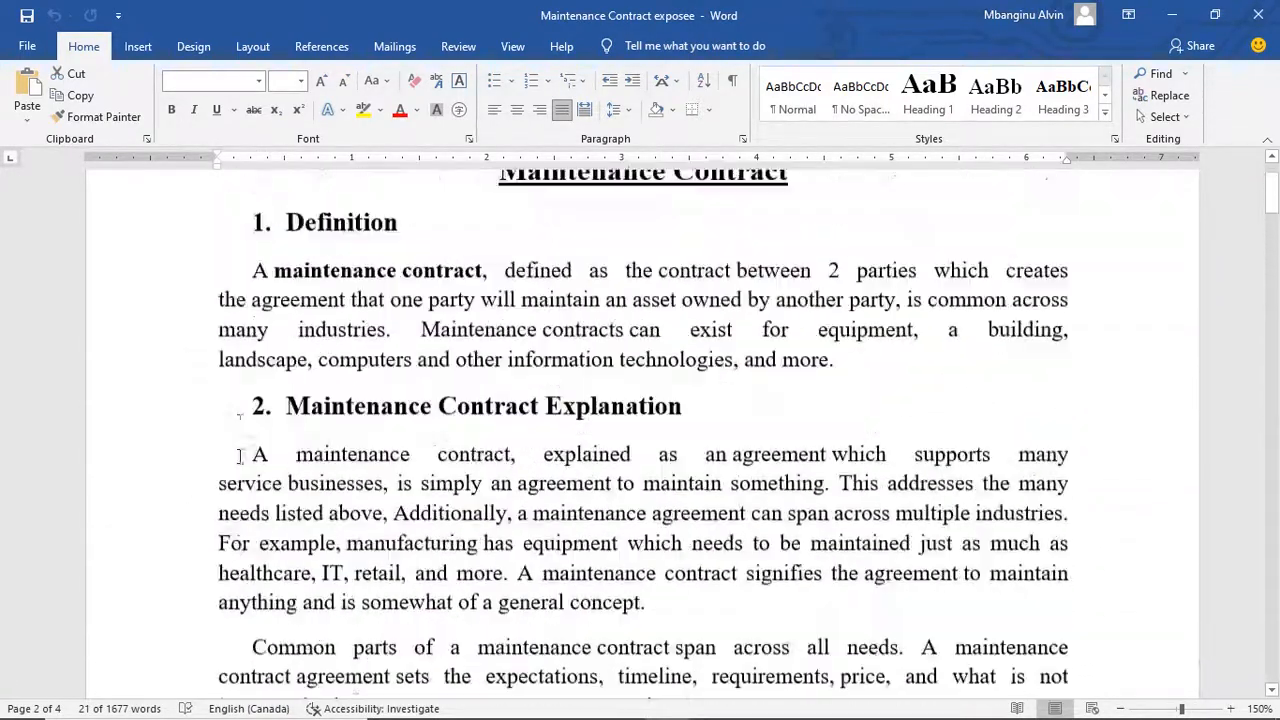
pyautogui.moveTo(286, 396); pyautogui.dragTo(408, 396)
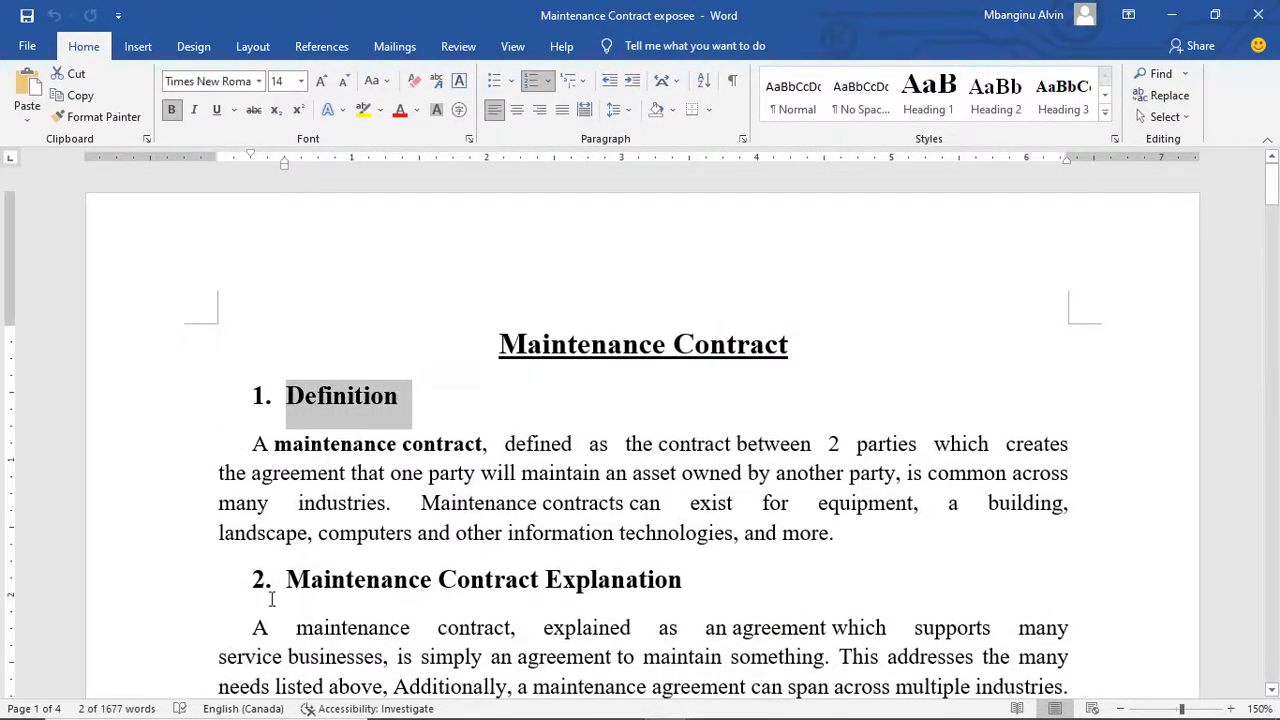
pyautogui.moveTo(289, 579); pyautogui.dragTo(483, 596)
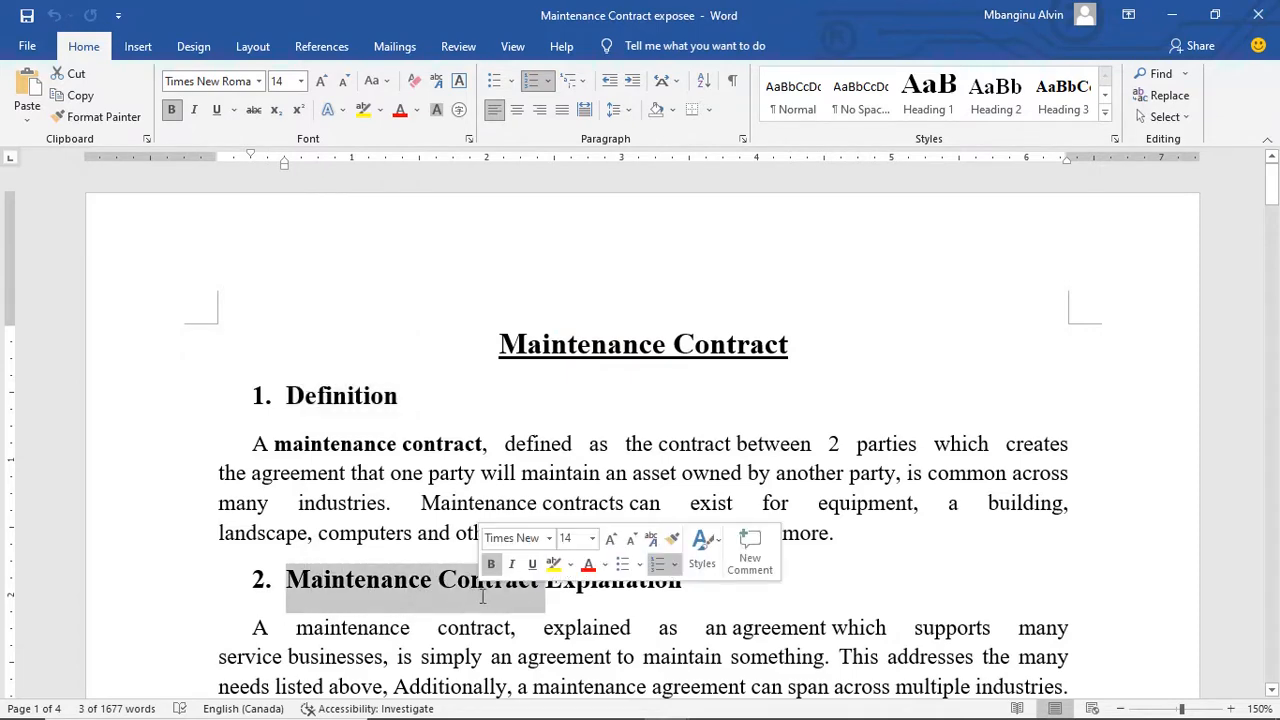
pyautogui.click(482, 595)
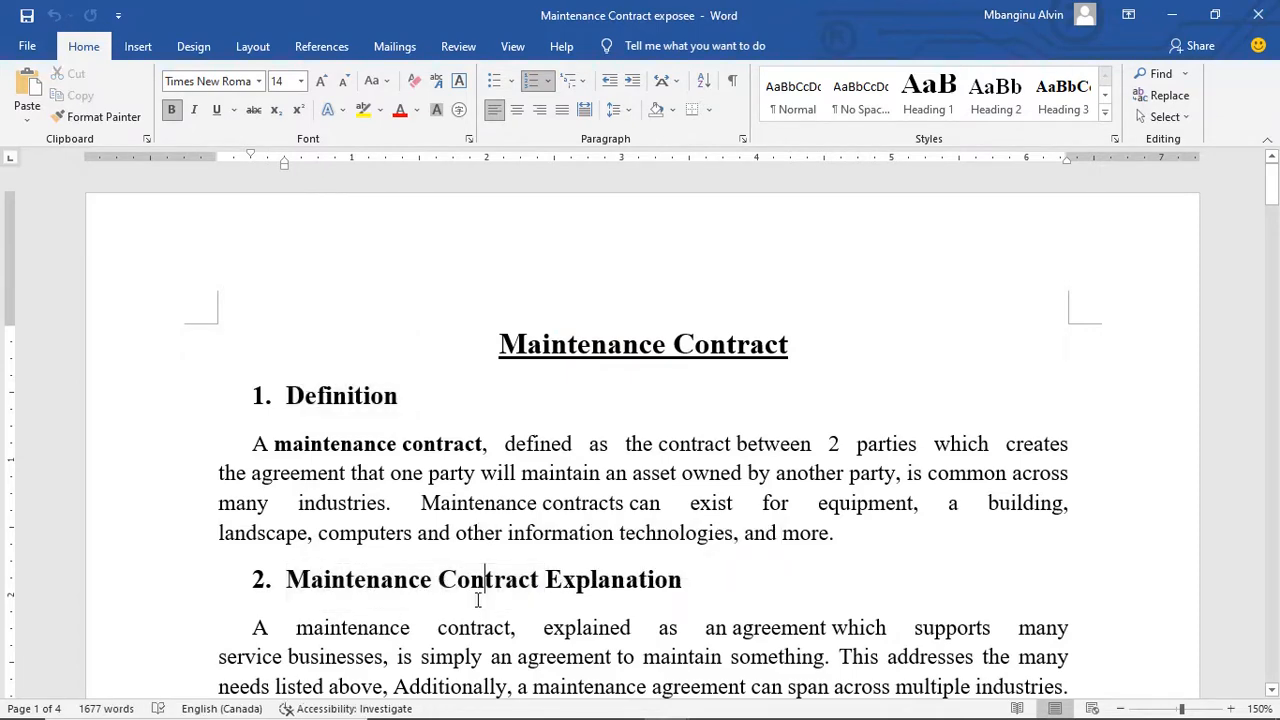
pyautogui.scroll(-3, 480, 597)
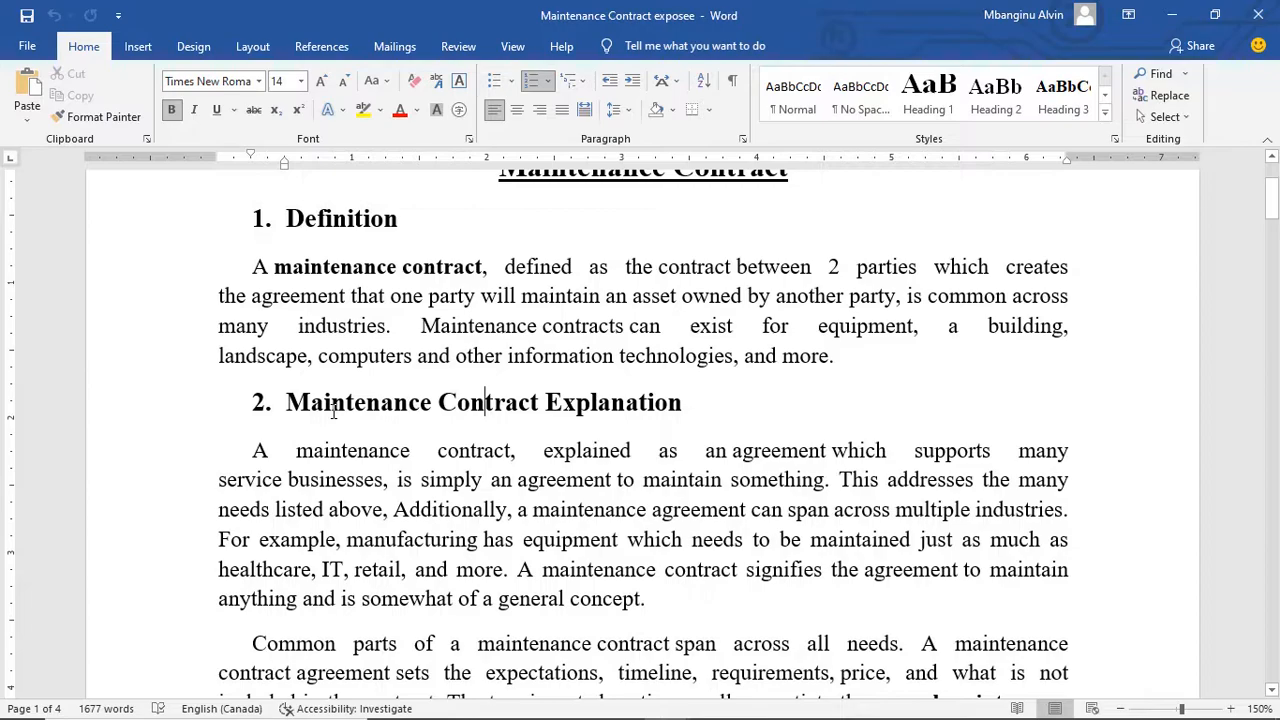
pyautogui.scroll(-20, 333, 411)
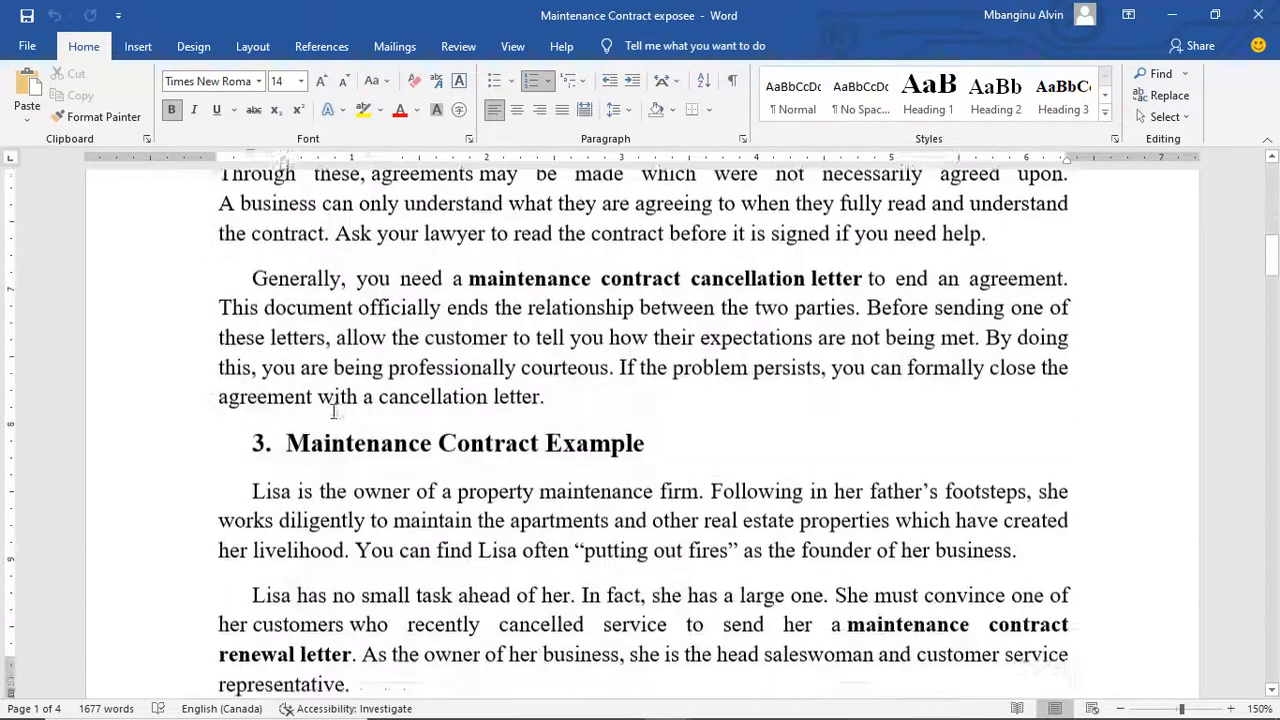
pyautogui.scroll(-10, 332, 411)
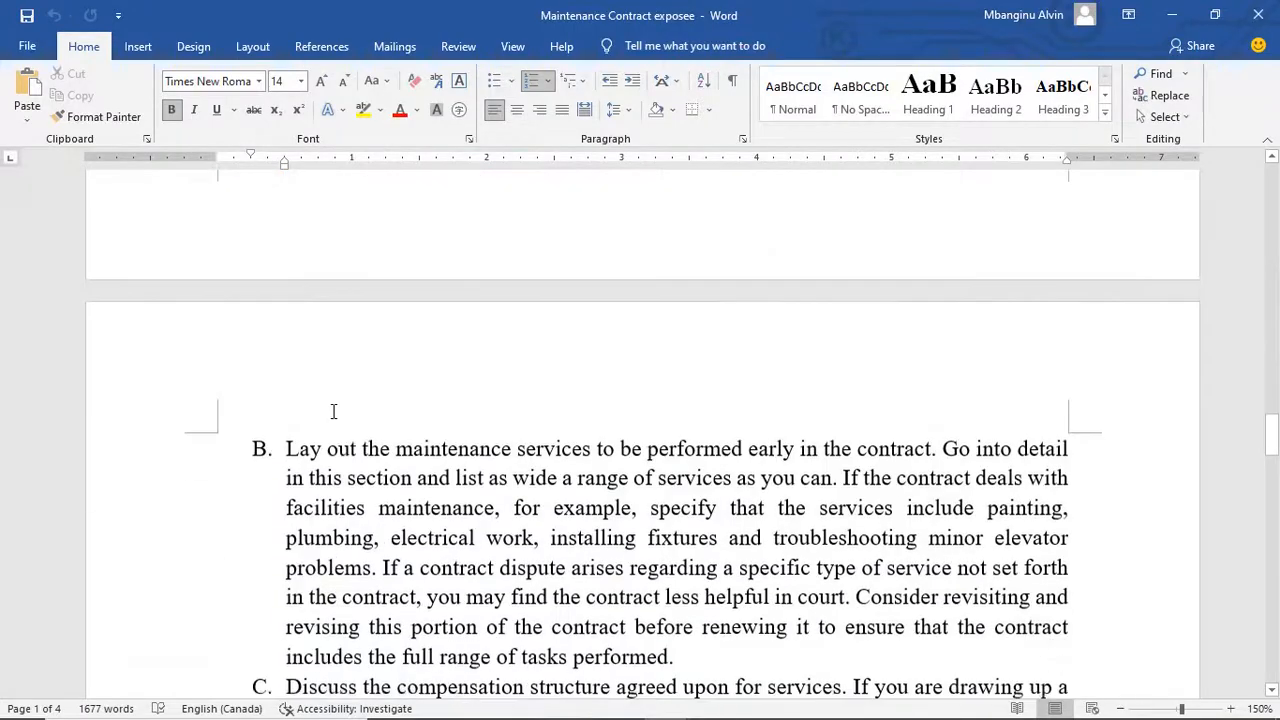
pyautogui.scroll(10, 333, 411)
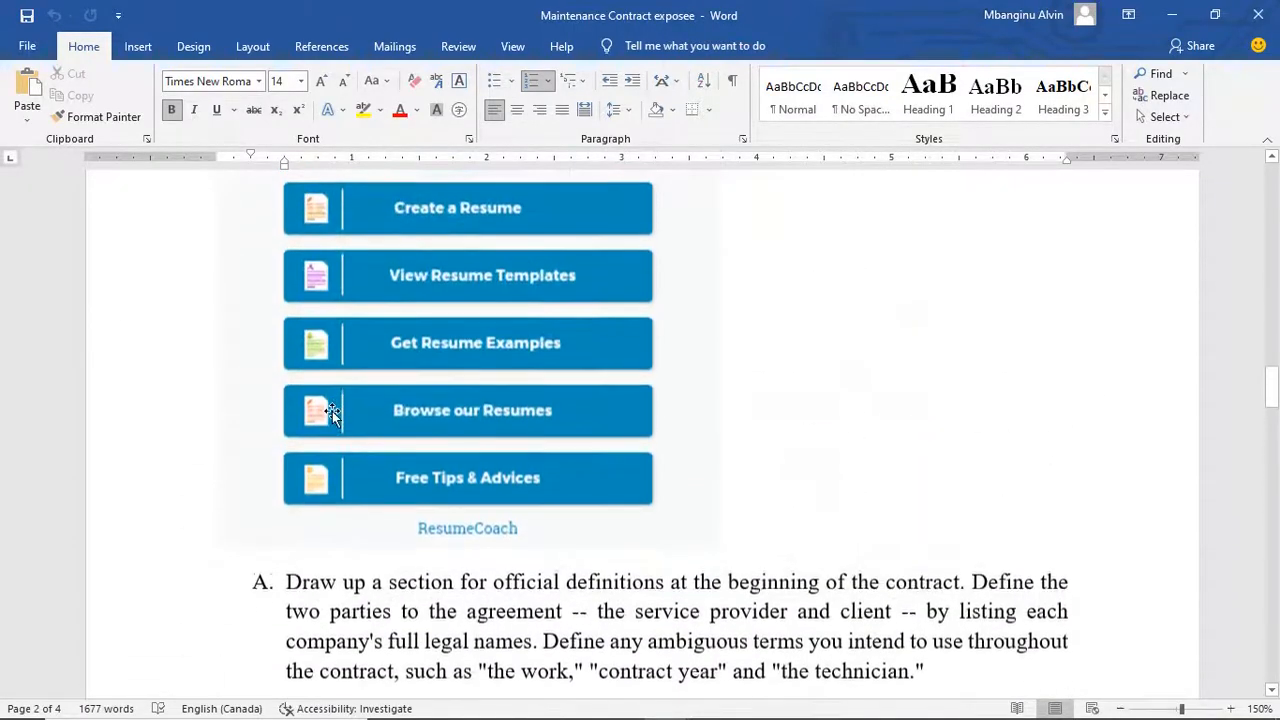
pyautogui.scroll(4, 332, 411)
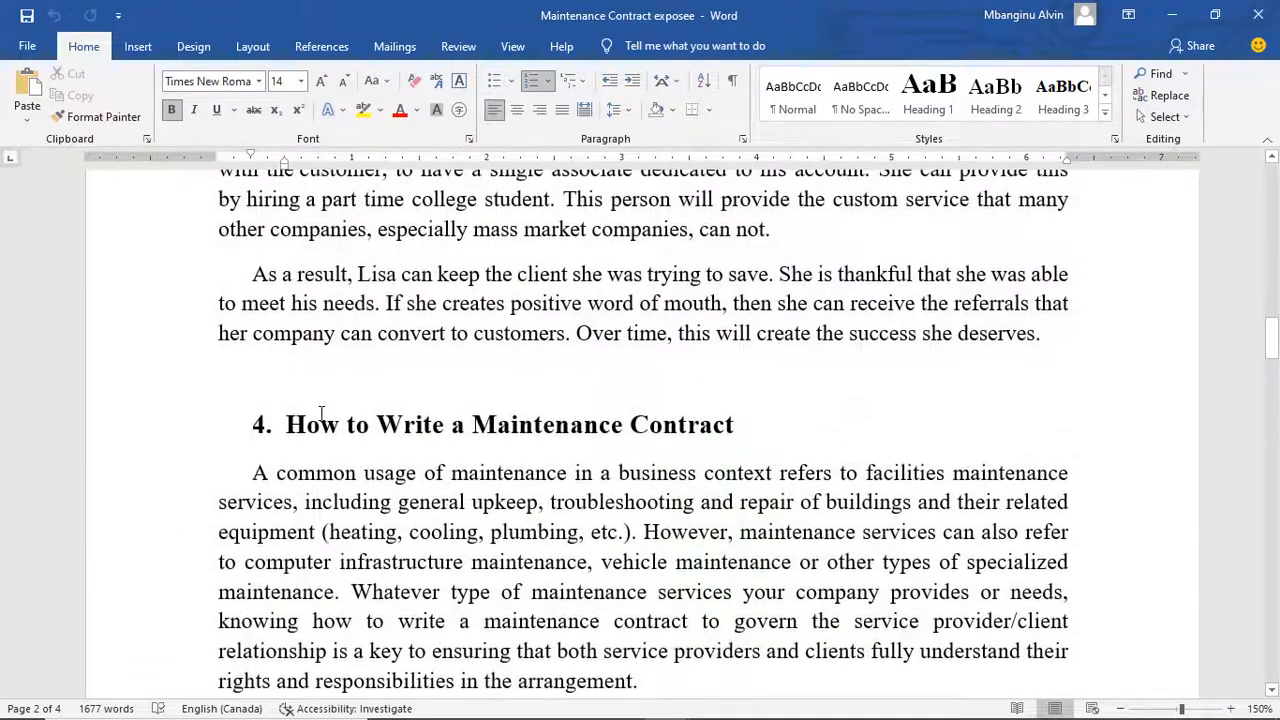
pyautogui.click(268, 425)
pyautogui.moveTo(262, 428); pyautogui.dragTo(355, 450)
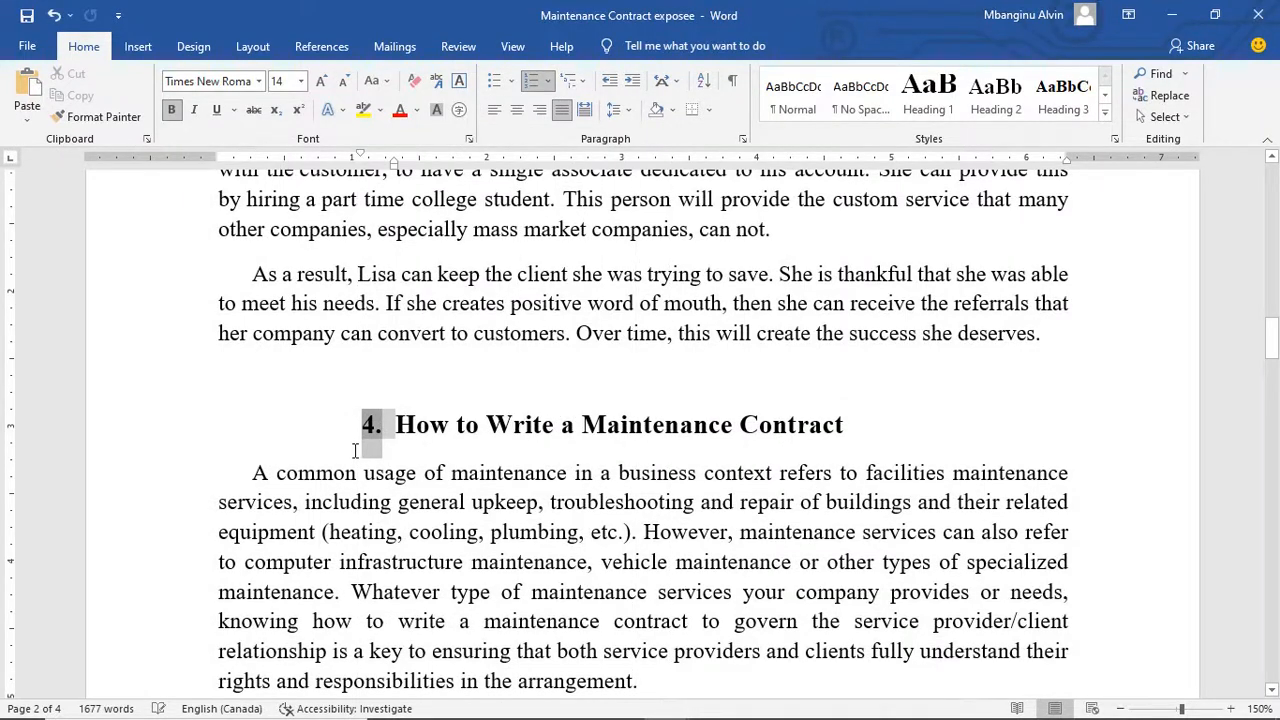
pyautogui.hotkey('ctrl', 'z')
pyautogui.scroll(-5, 354, 450)
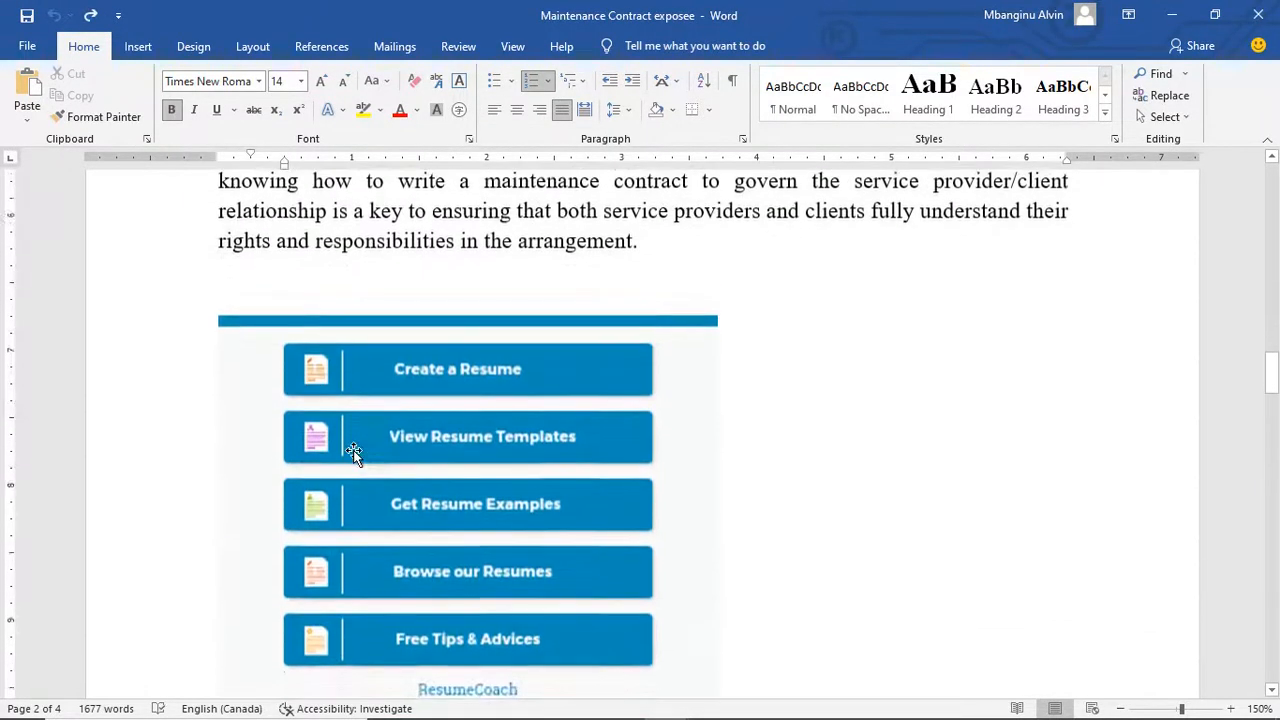
pyautogui.scroll(-3, 353, 450)
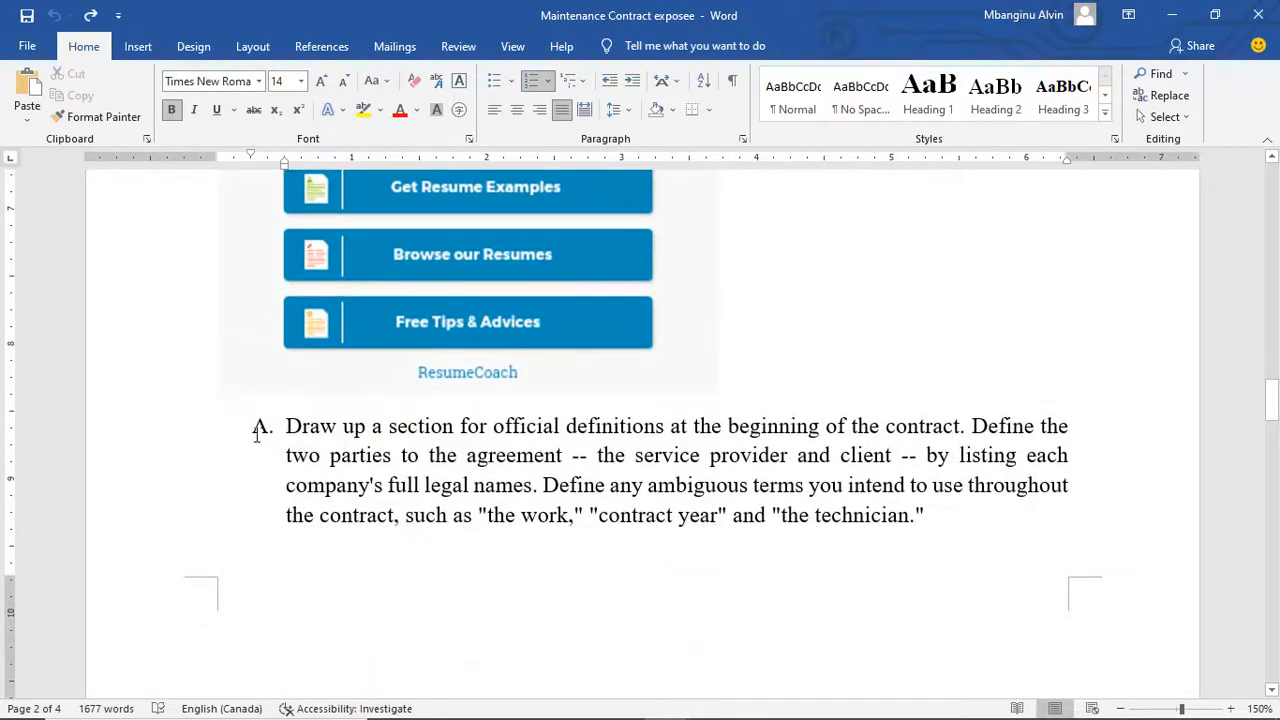
pyautogui.moveTo(257, 430); pyautogui.dragTo(291, 436)
pyautogui.scroll(4, 291, 406)
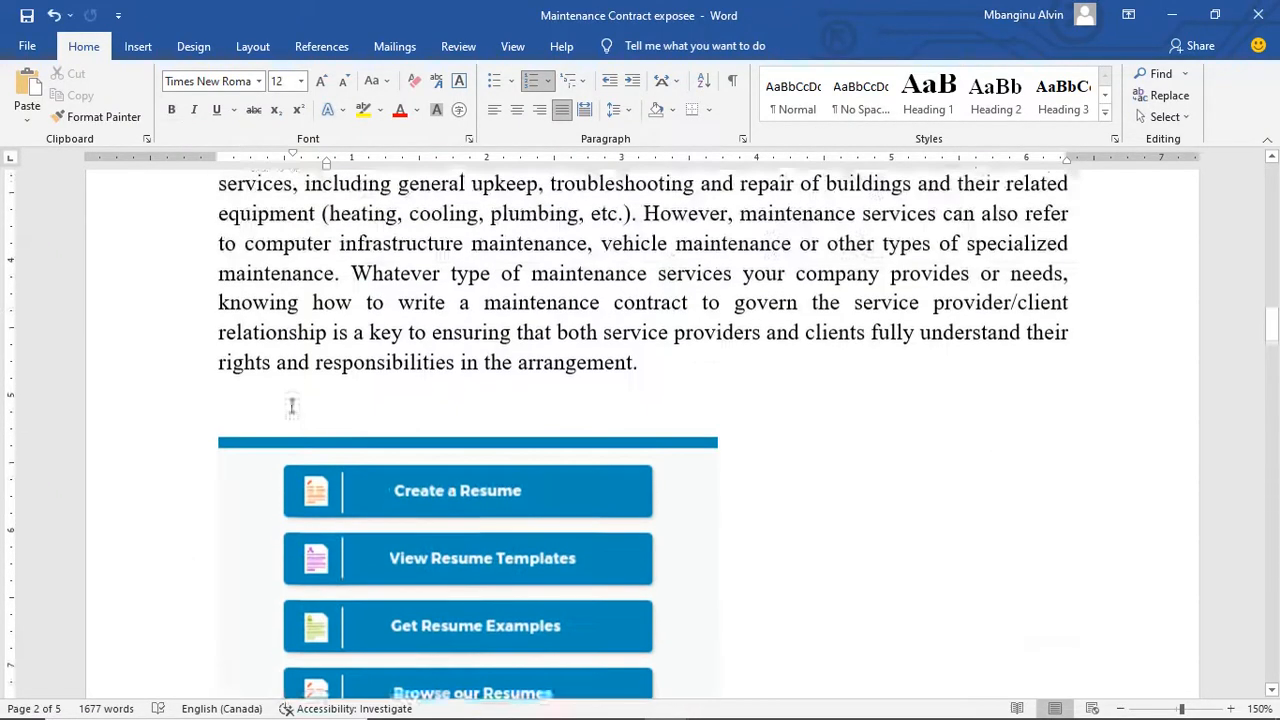
pyautogui.scroll(3, 291, 406)
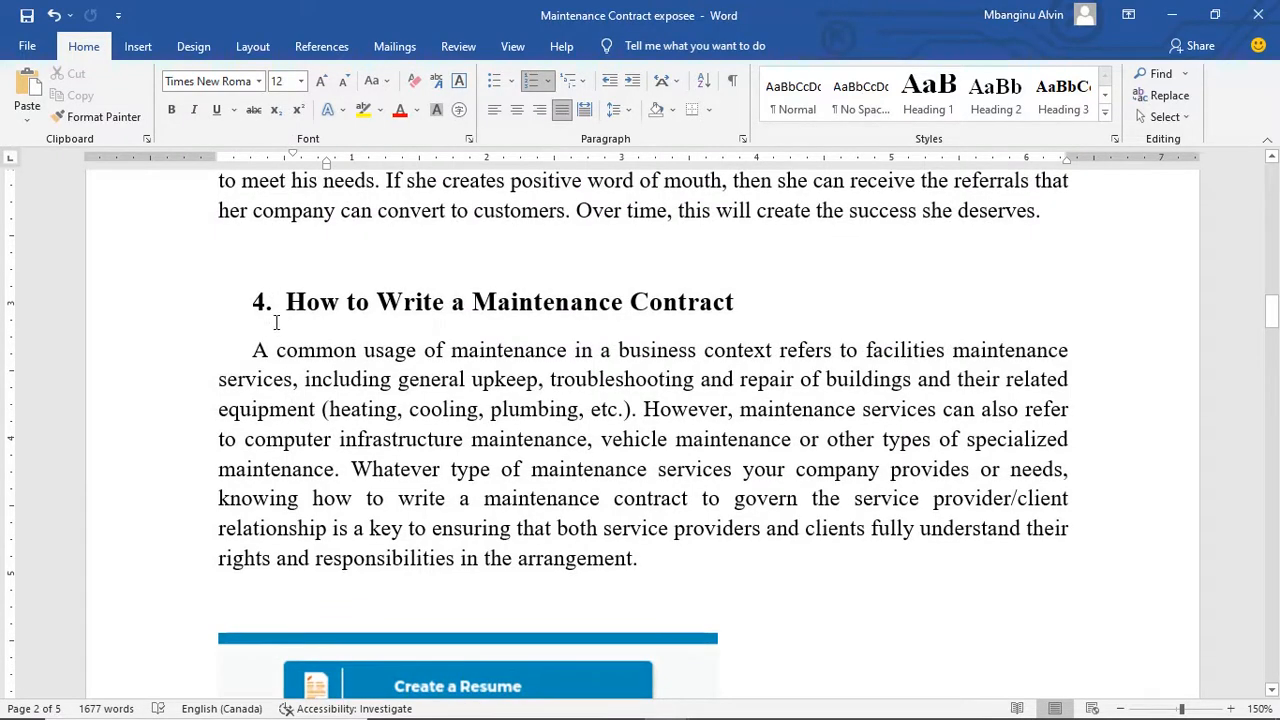
pyautogui.scroll(-12, 275, 323)
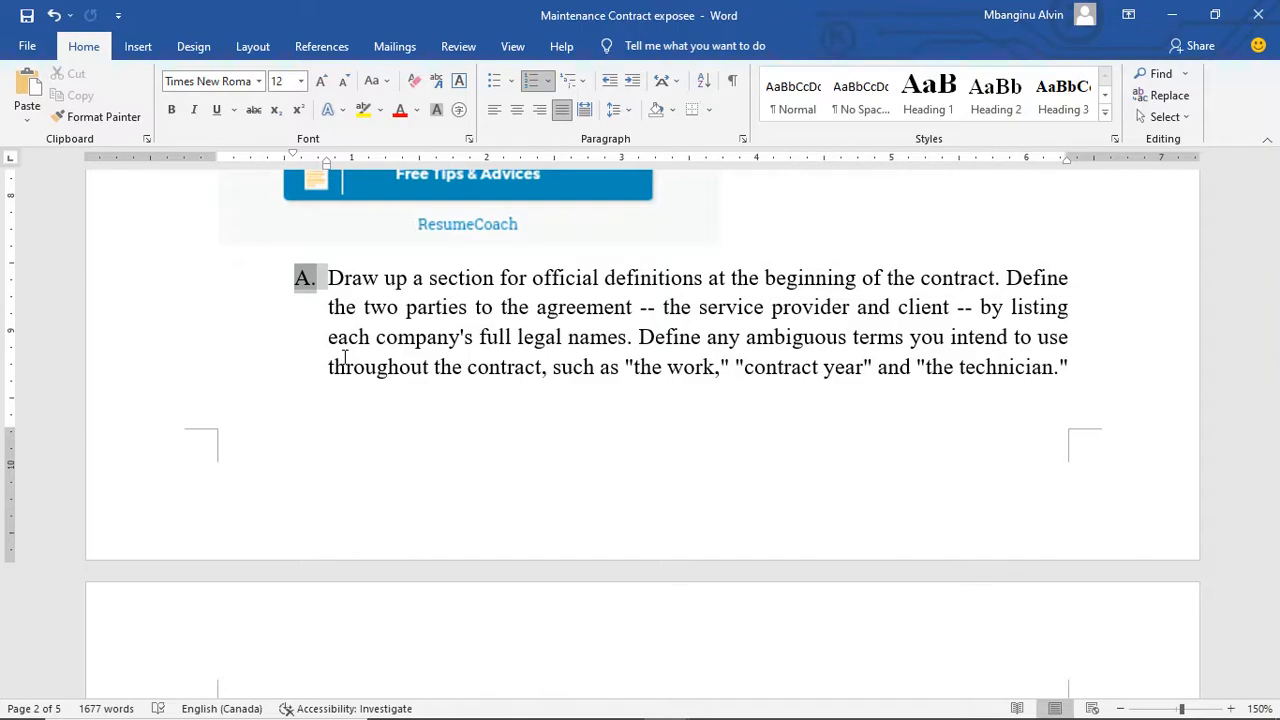
pyautogui.hotkey('ctrl', 'z')
# - Inspect the Definition heading at the document's beginning and find the Heading 1 style that suits it
pyautogui.scroll(5, 343, 356)
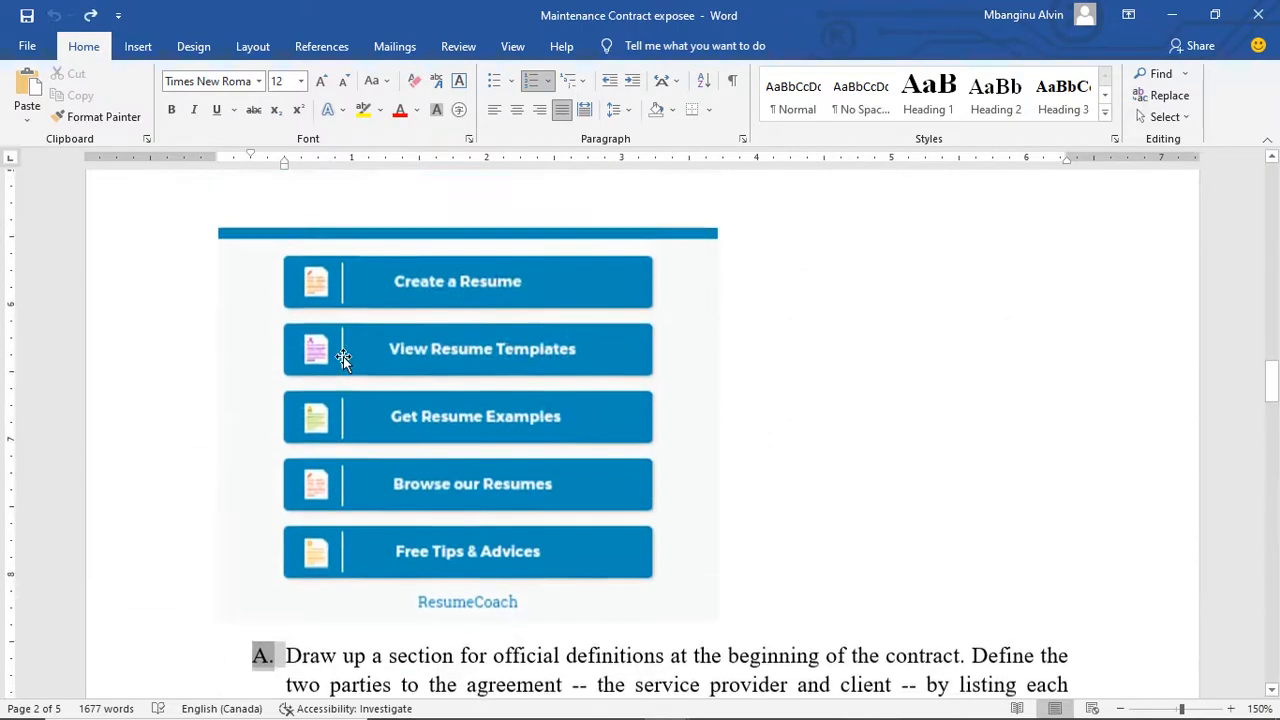
pyautogui.scroll(15, 343, 356)
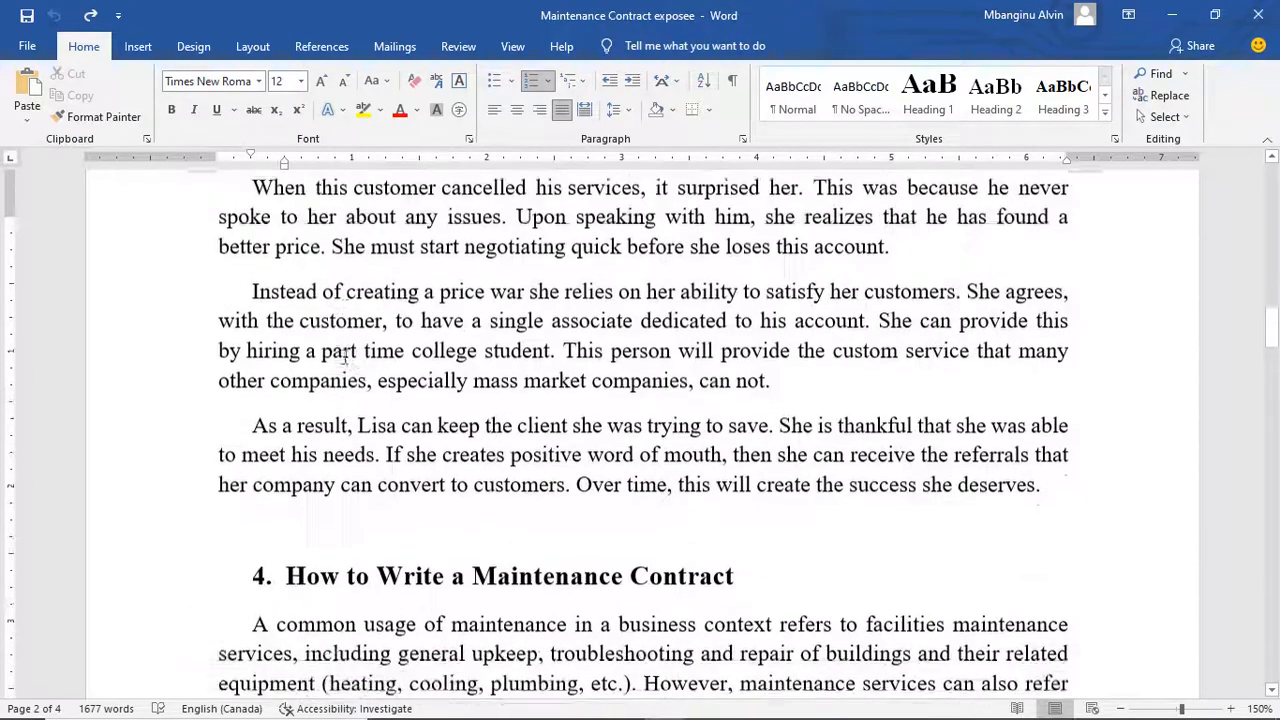
pyautogui.scroll(3, 343, 356)
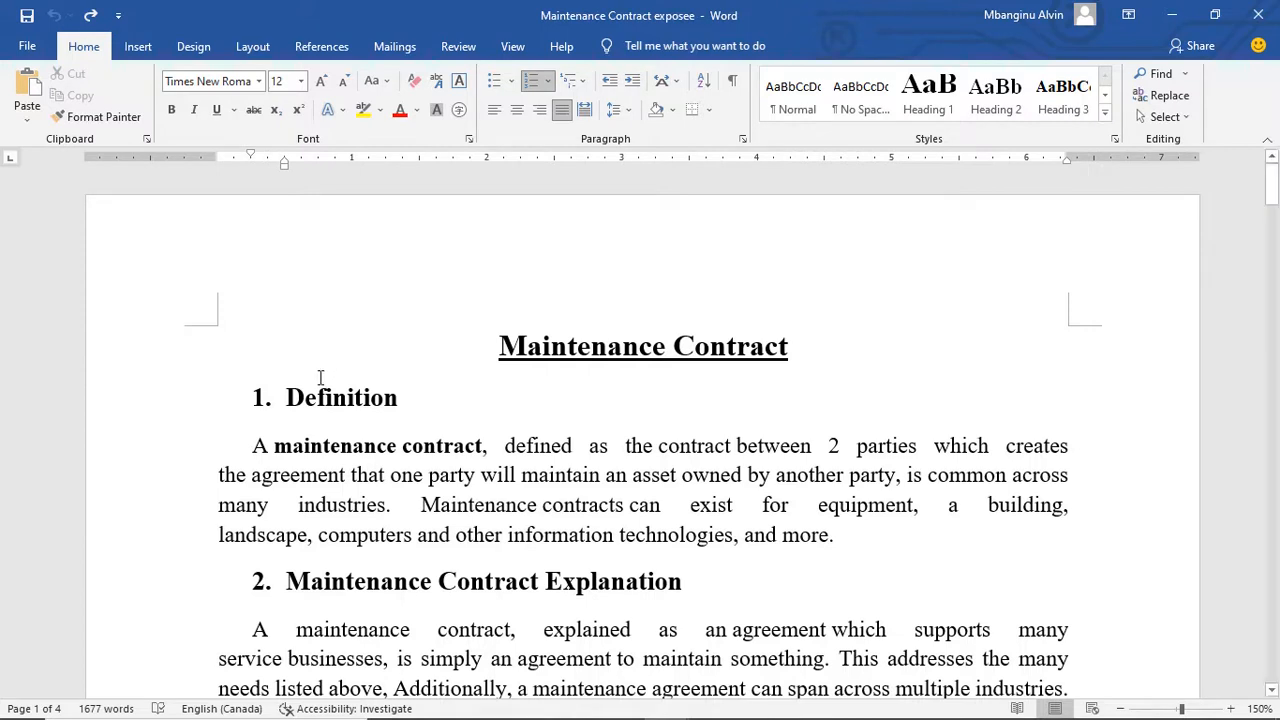
pyautogui.moveTo(397, 389); pyautogui.dragTo(251, 394)
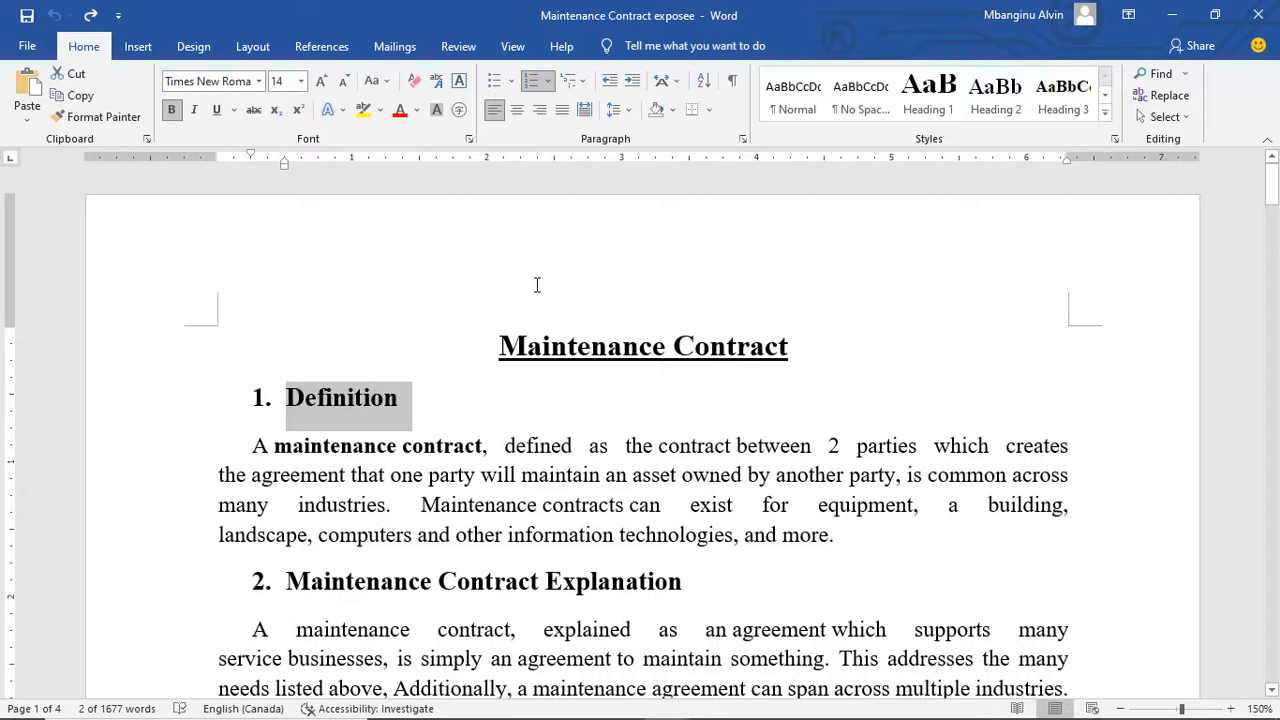
pyautogui.click(438, 388)
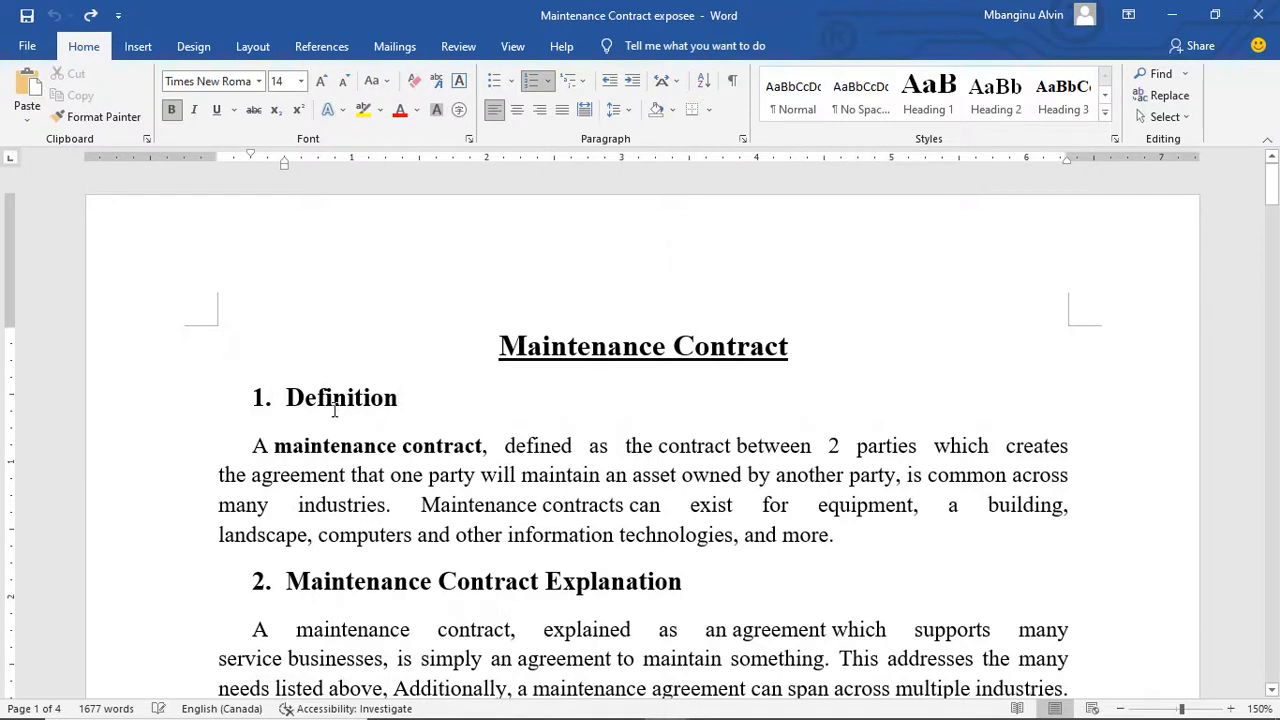
pyautogui.moveTo(408, 397); pyautogui.dragTo(285, 393)
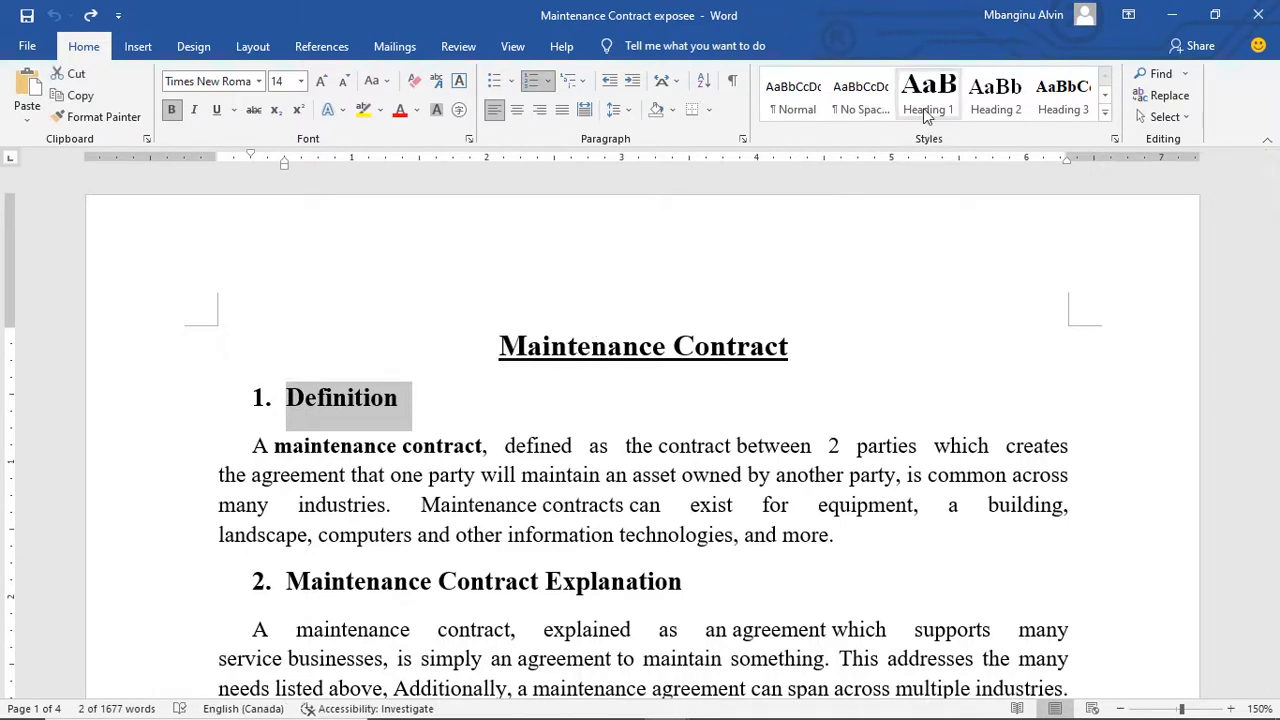
pyautogui.click(738, 410)
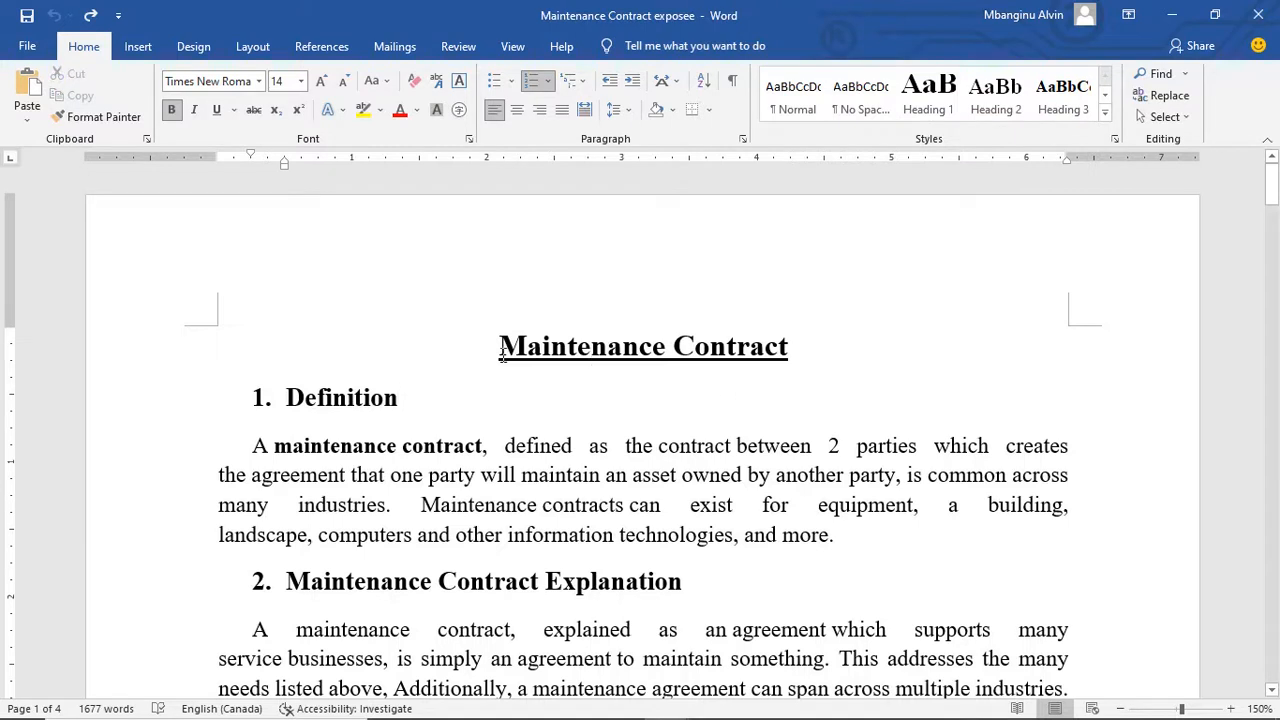
# - Examine the document title and the first two numbered headings, Definition and Maintenance Contract Explanation, to distinguish their levels
pyautogui.moveTo(494, 340); pyautogui.dragTo(881, 340)
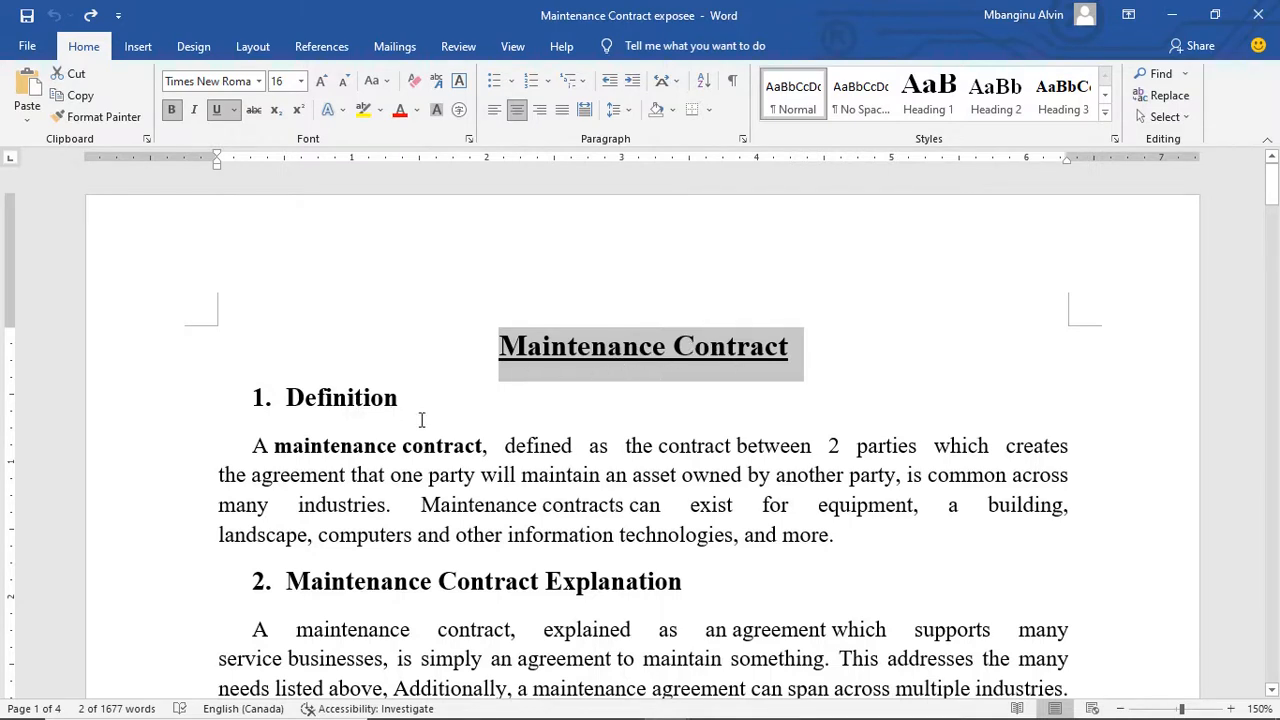
pyautogui.click(480, 428)
pyautogui.moveTo(410, 425); pyautogui.dragTo(136, 400)
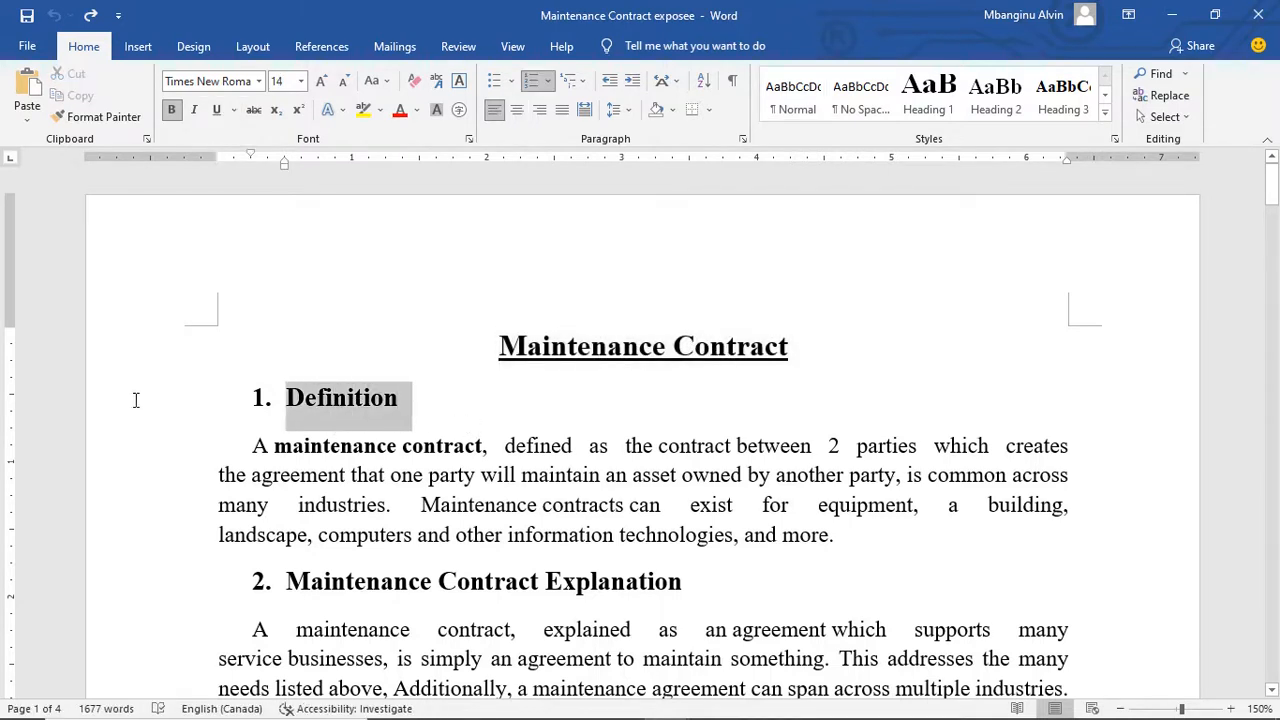
pyautogui.click(682, 580)
pyautogui.moveTo(682, 580); pyautogui.dragTo(182, 592)
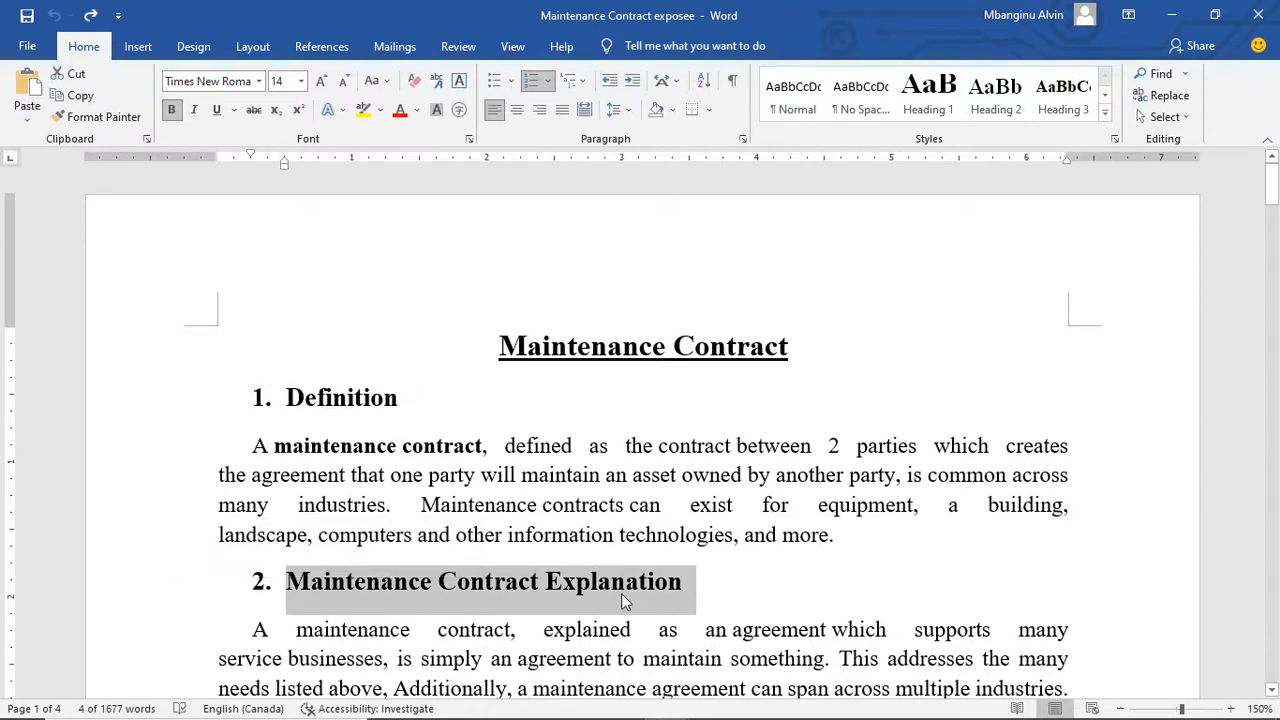
pyautogui.click(722, 592)
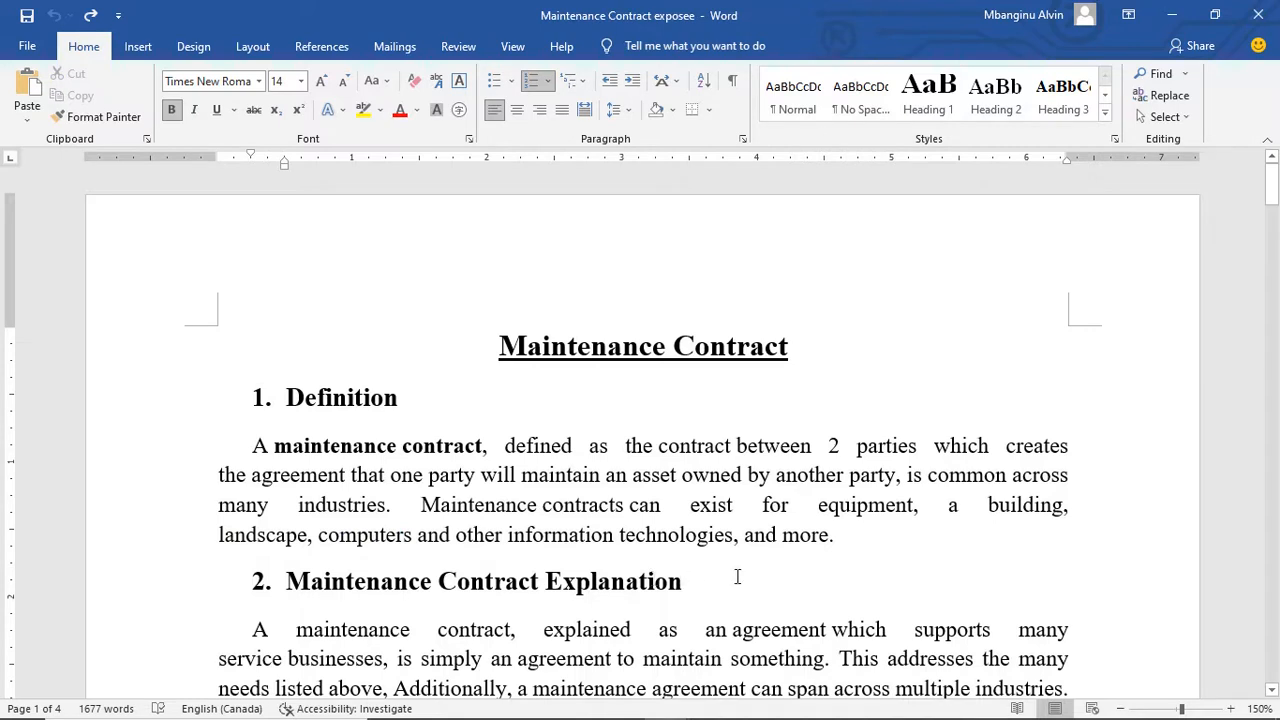
pyautogui.moveTo(737, 574); pyautogui.dragTo(249, 414)
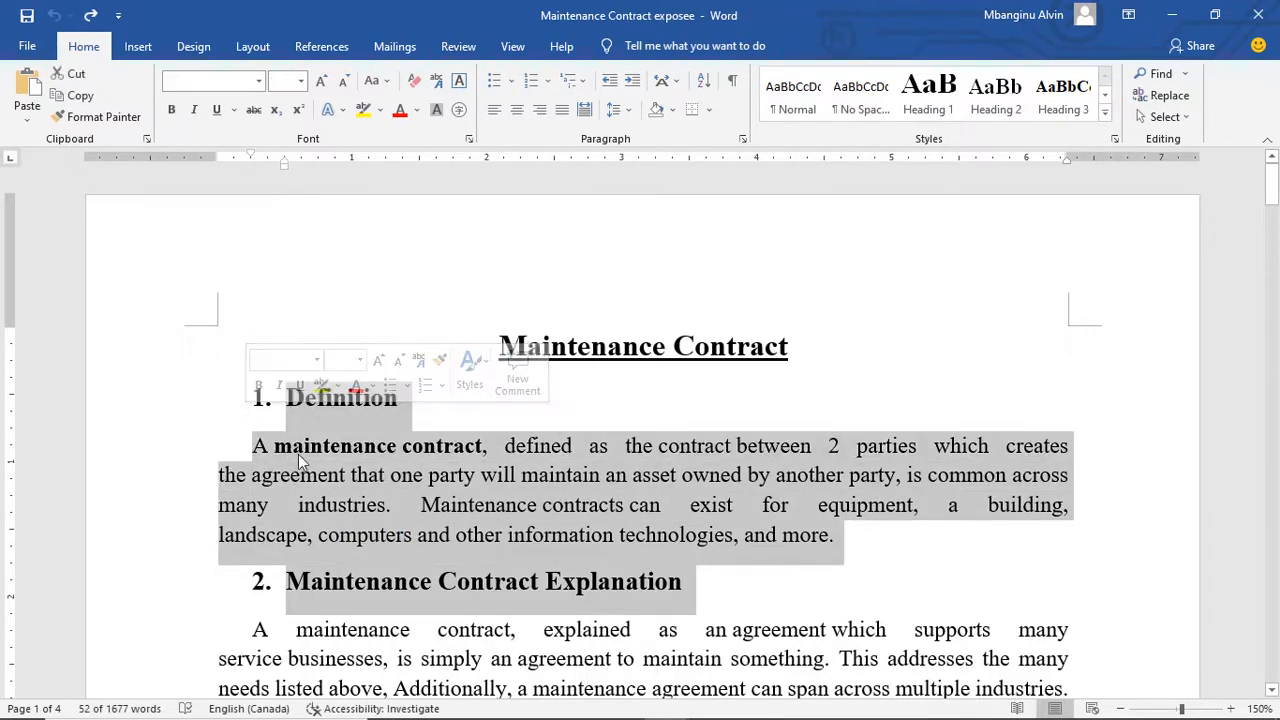
pyautogui.click(303, 447)
pyautogui.moveTo(410, 401); pyautogui.dragTo(287, 401)
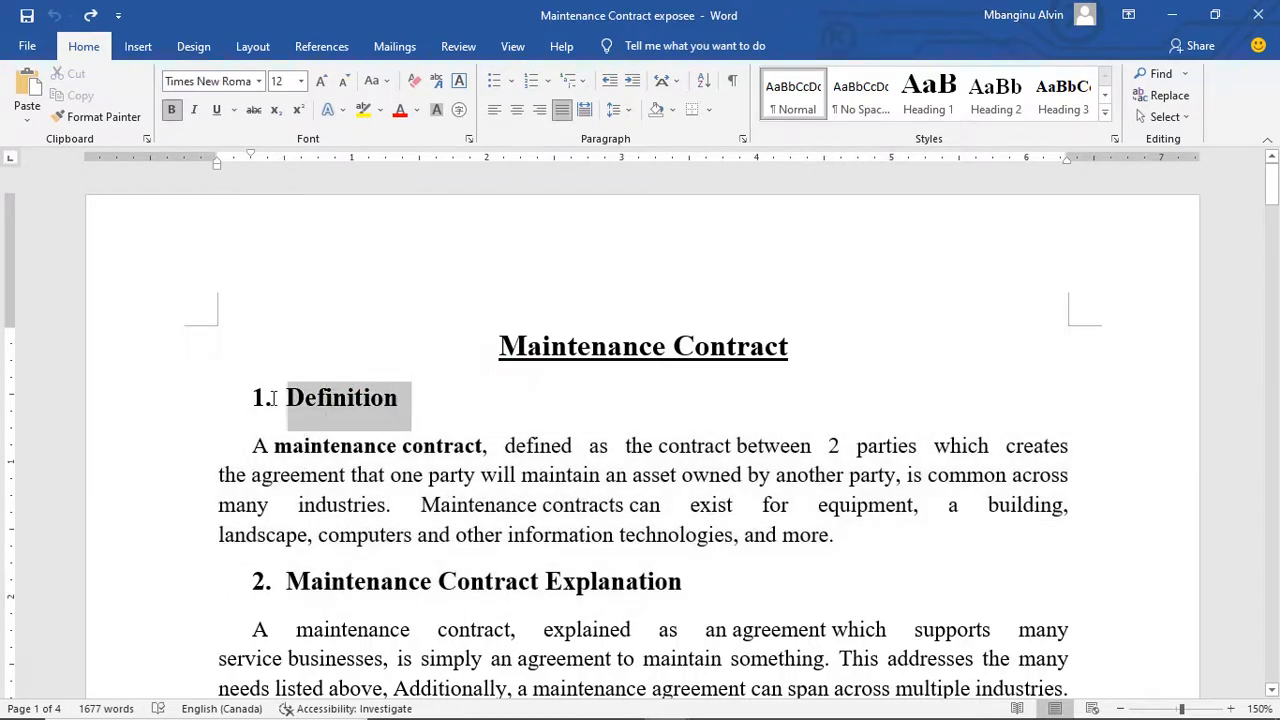
pyautogui.click(206, 541)
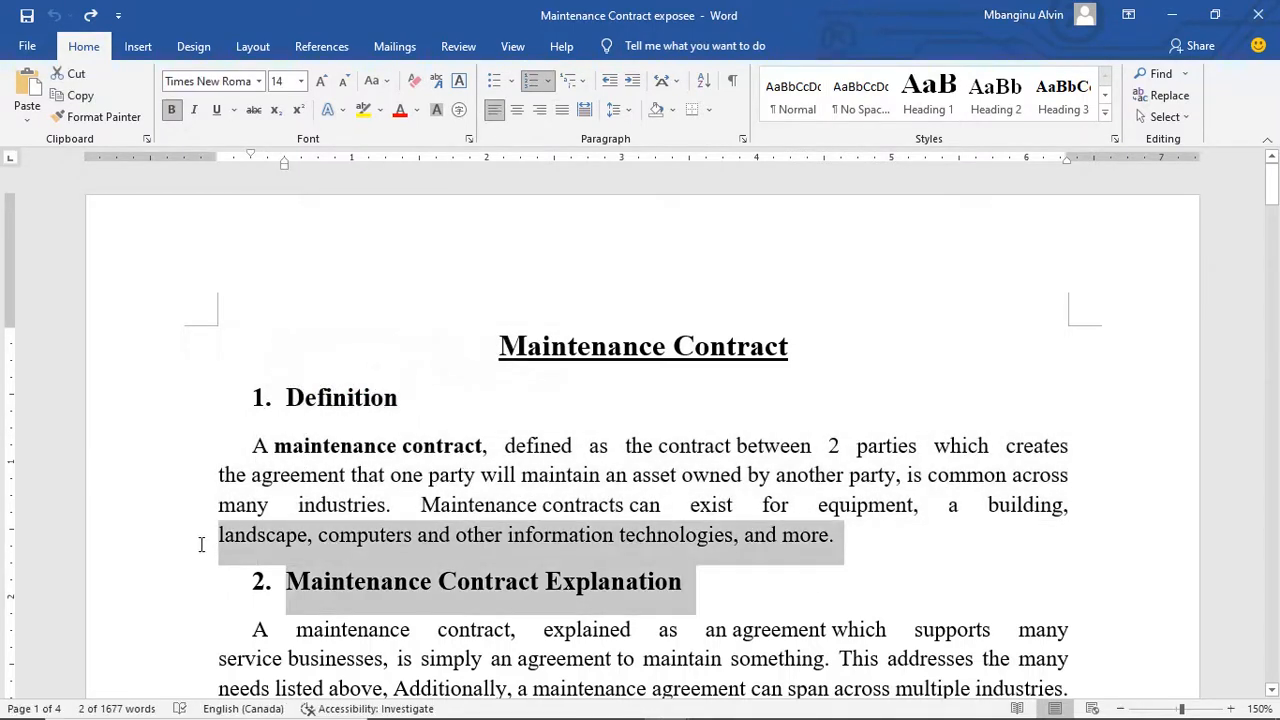
pyautogui.click(205, 575)
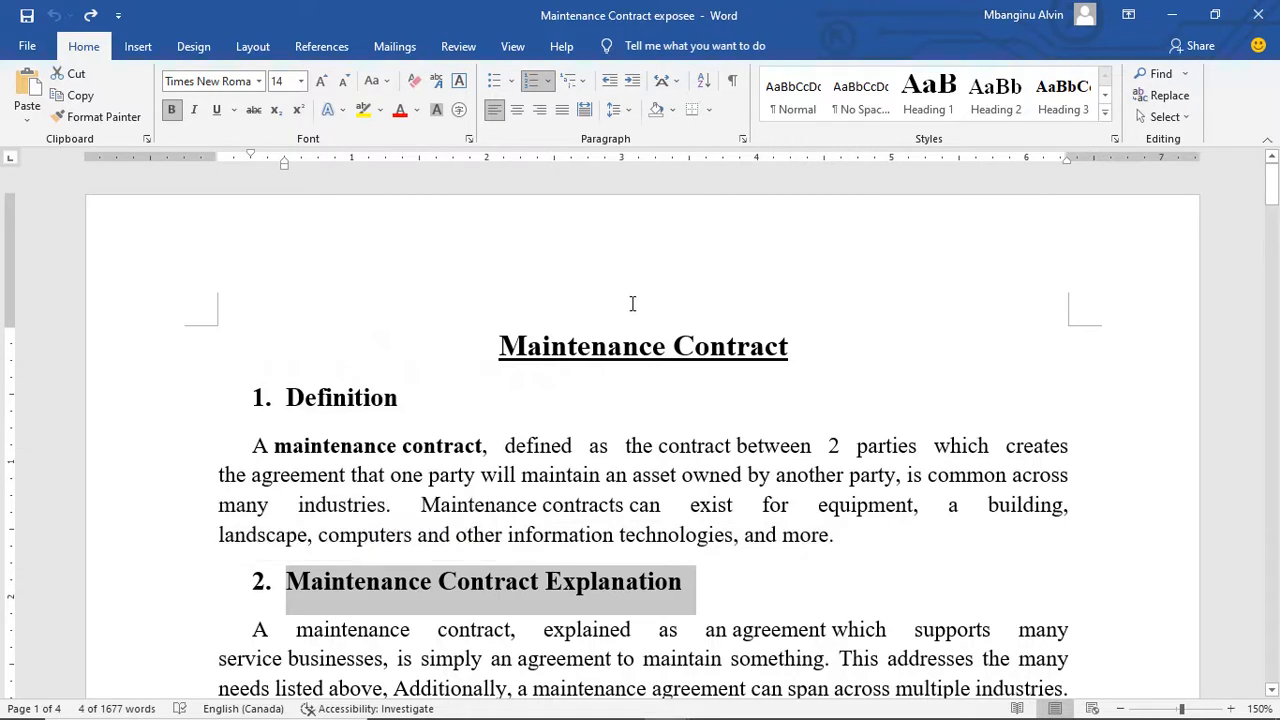
# - Compare the Maintenance Contract title once more with the two numbered headings below it
pyautogui.click(838, 339)
pyautogui.moveTo(838, 339); pyautogui.dragTo(540, 347)
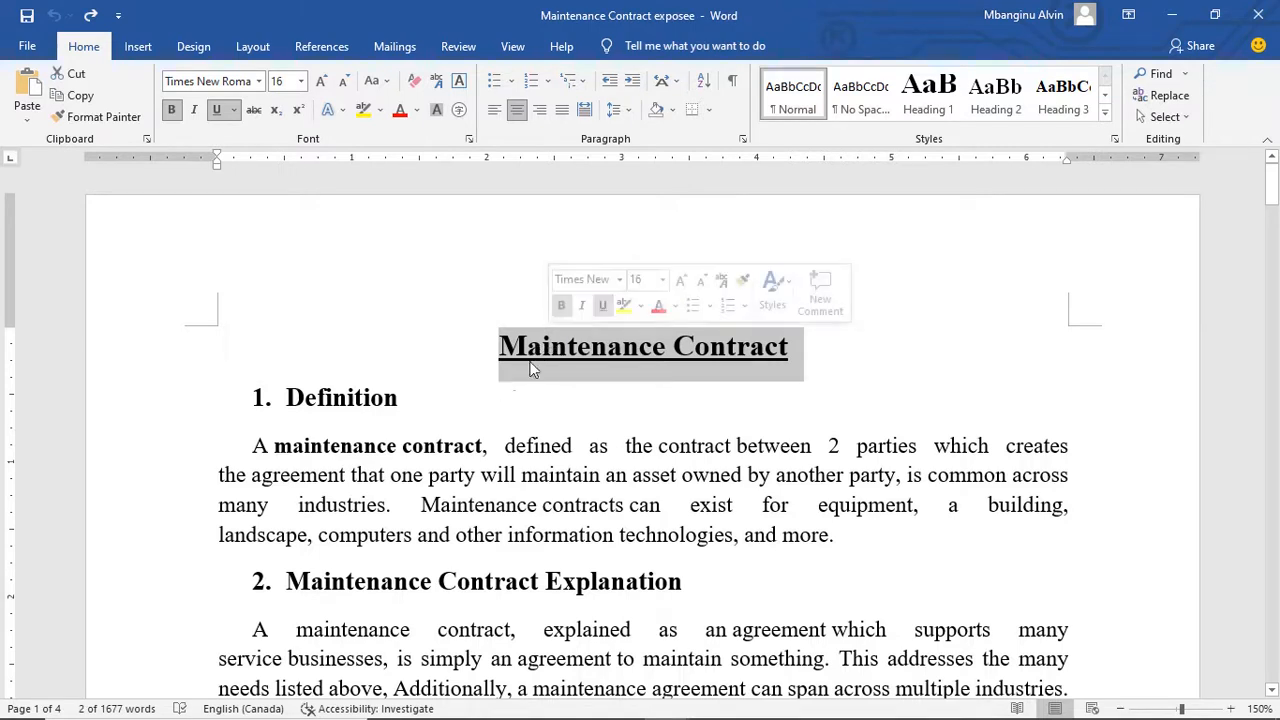
pyautogui.click(752, 346)
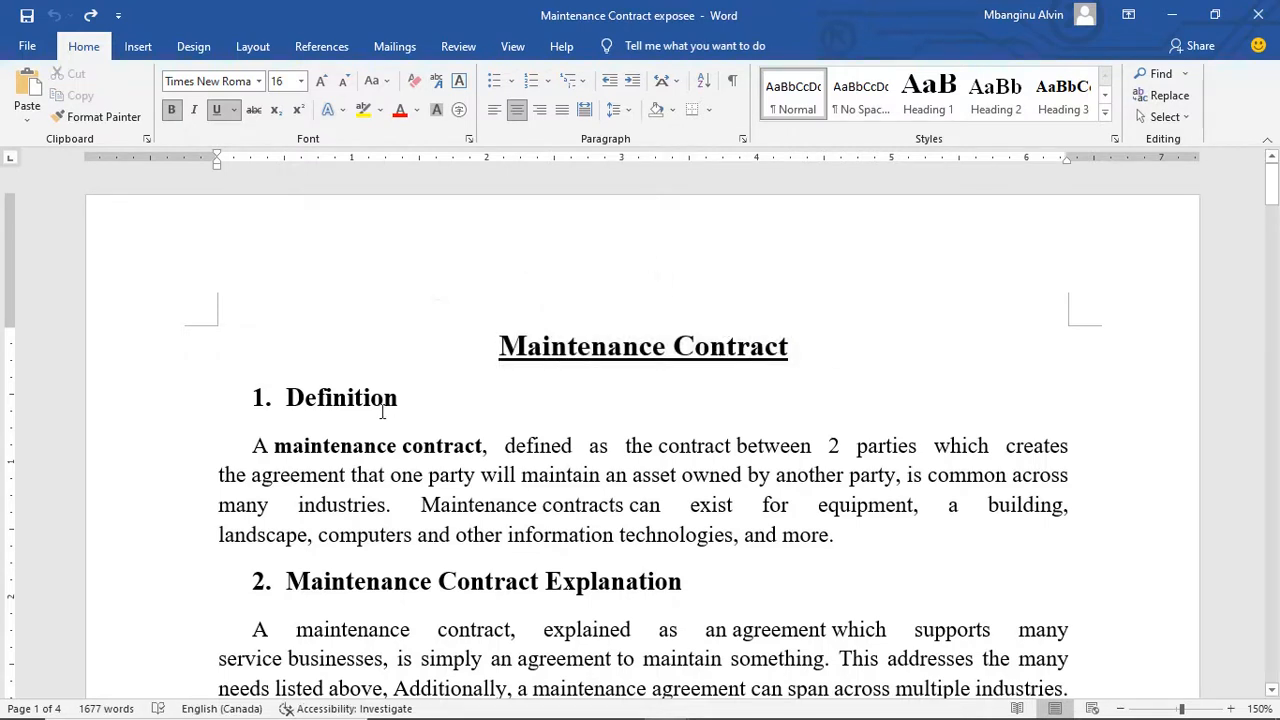
pyautogui.moveTo(435, 397); pyautogui.dragTo(223, 397)
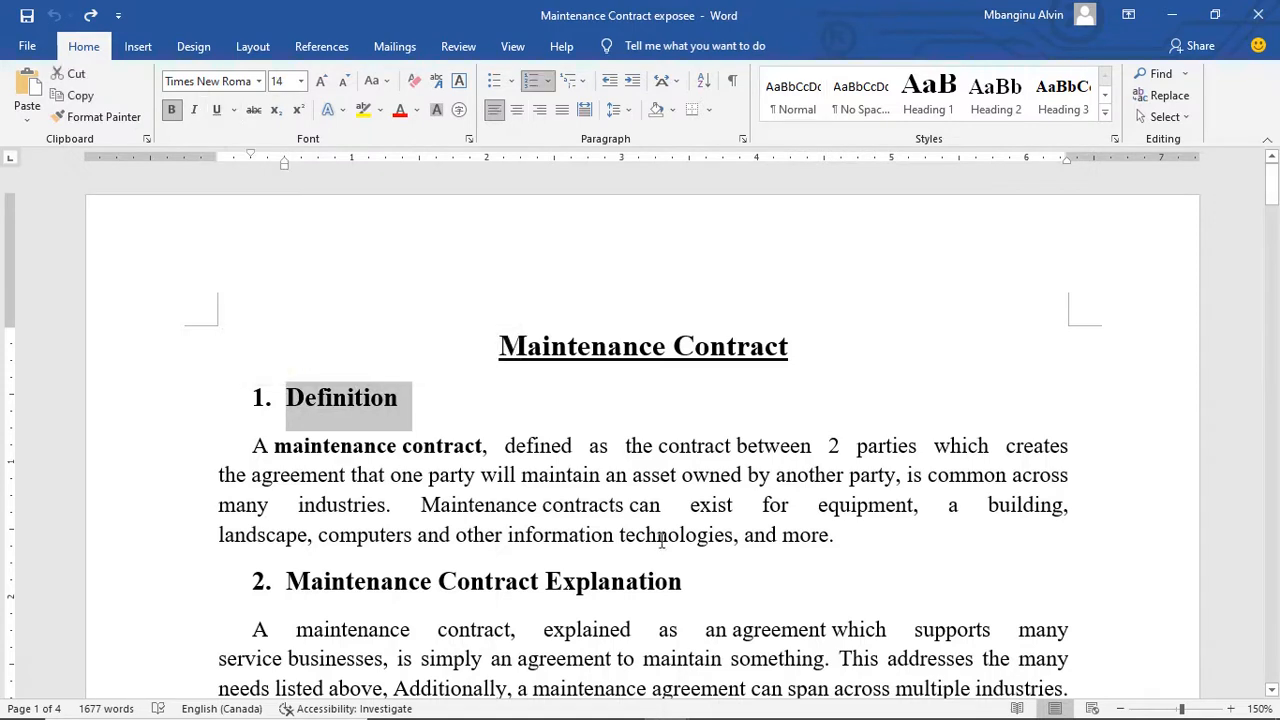
pyautogui.moveTo(690, 582); pyautogui.dragTo(282, 582)
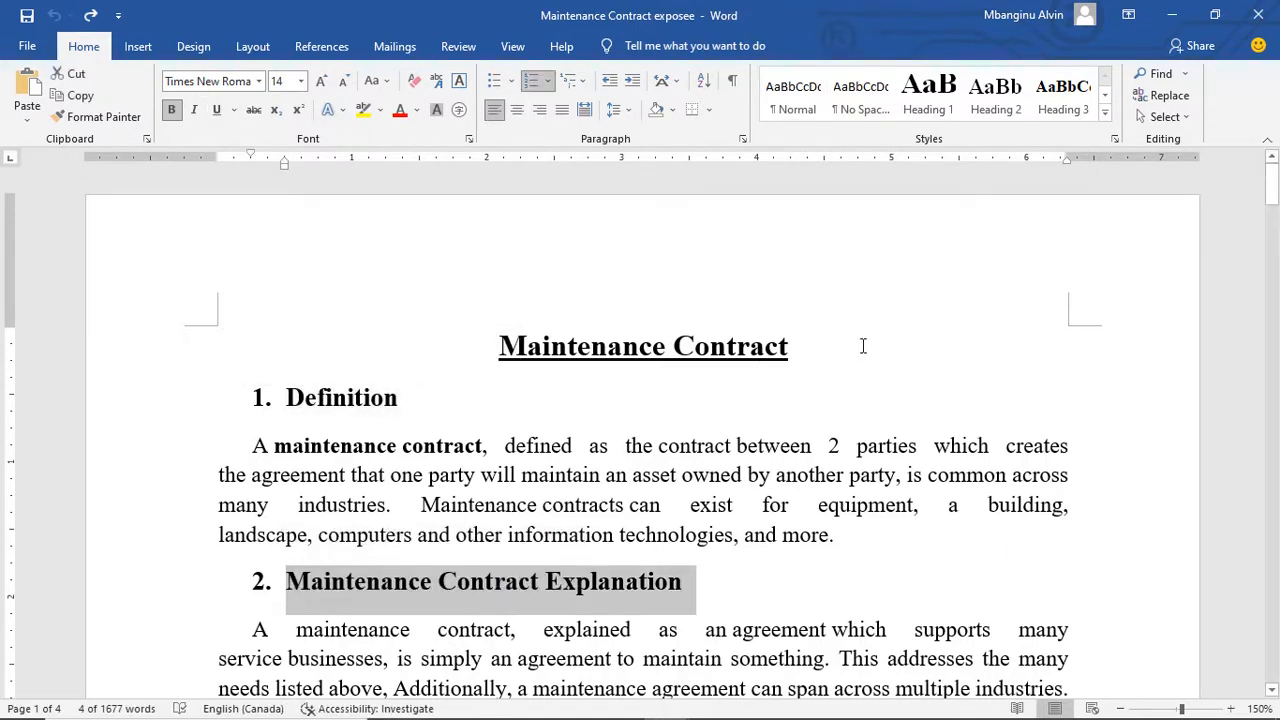
pyautogui.moveTo(863, 346); pyautogui.dragTo(575, 366)
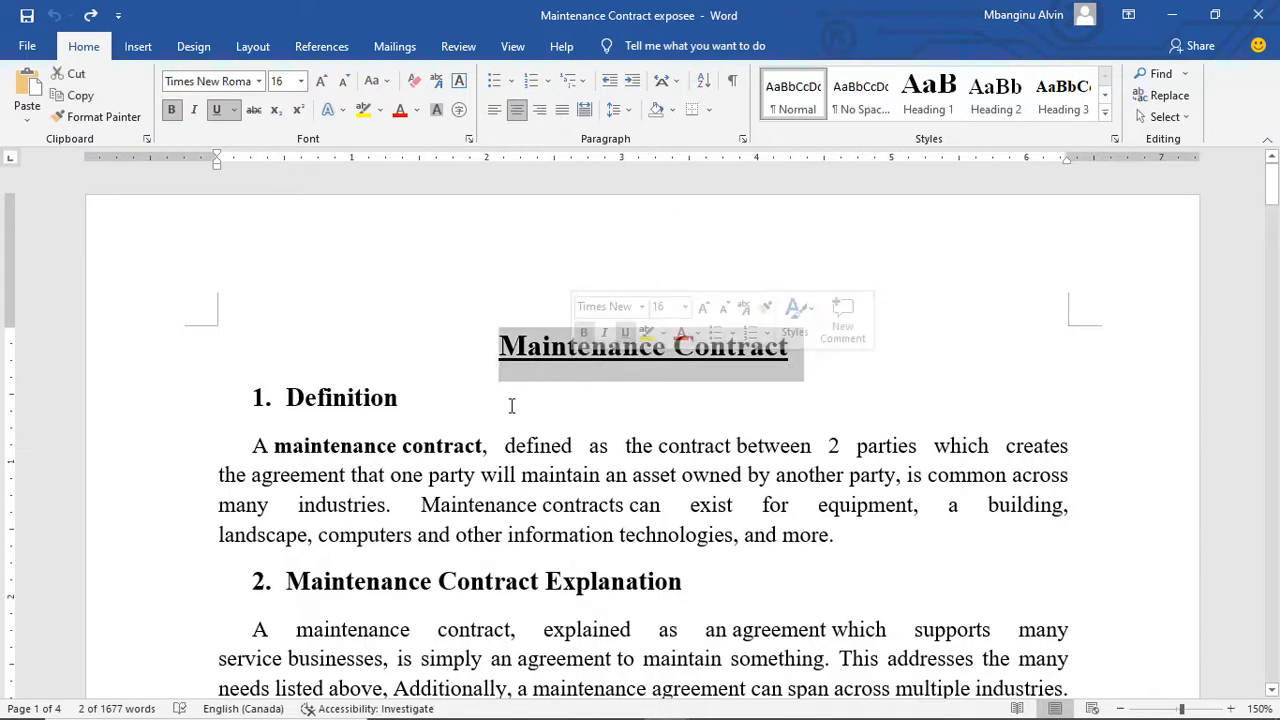
pyautogui.click(455, 412)
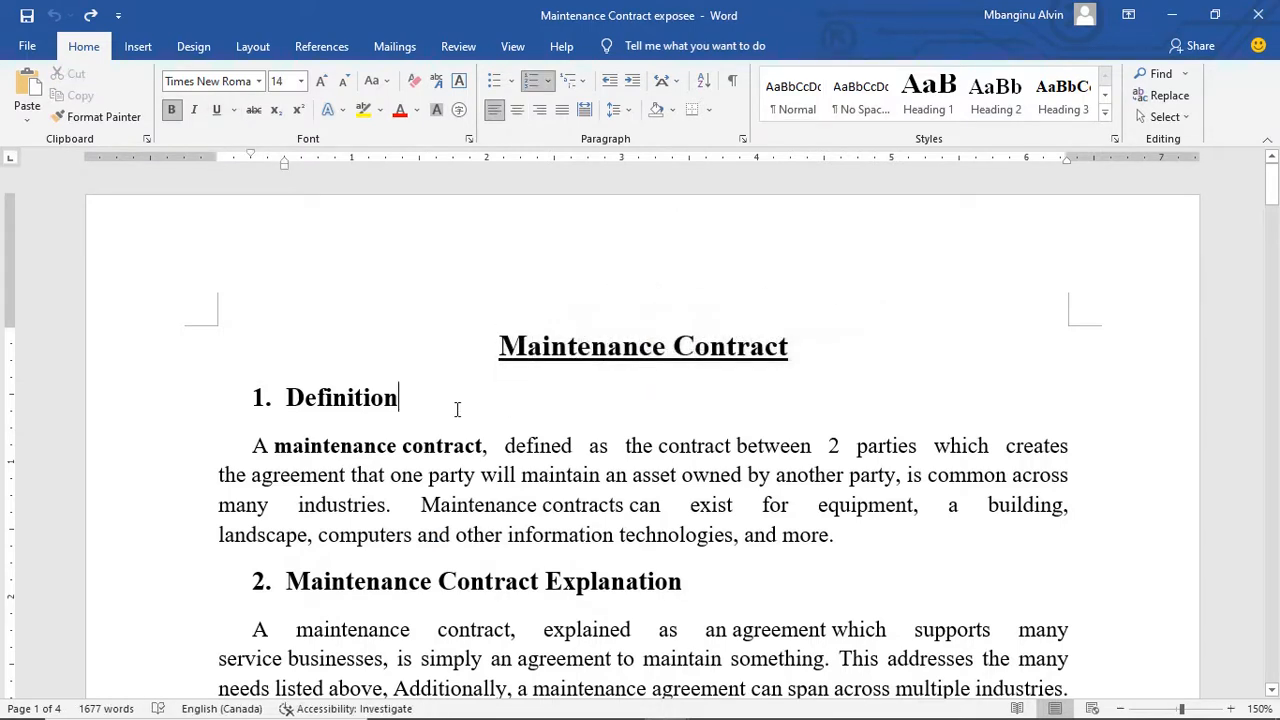
# - Apply the Heading 1 style to the numbered Definition heading
pyautogui.moveTo(400, 400); pyautogui.dragTo(250, 388)
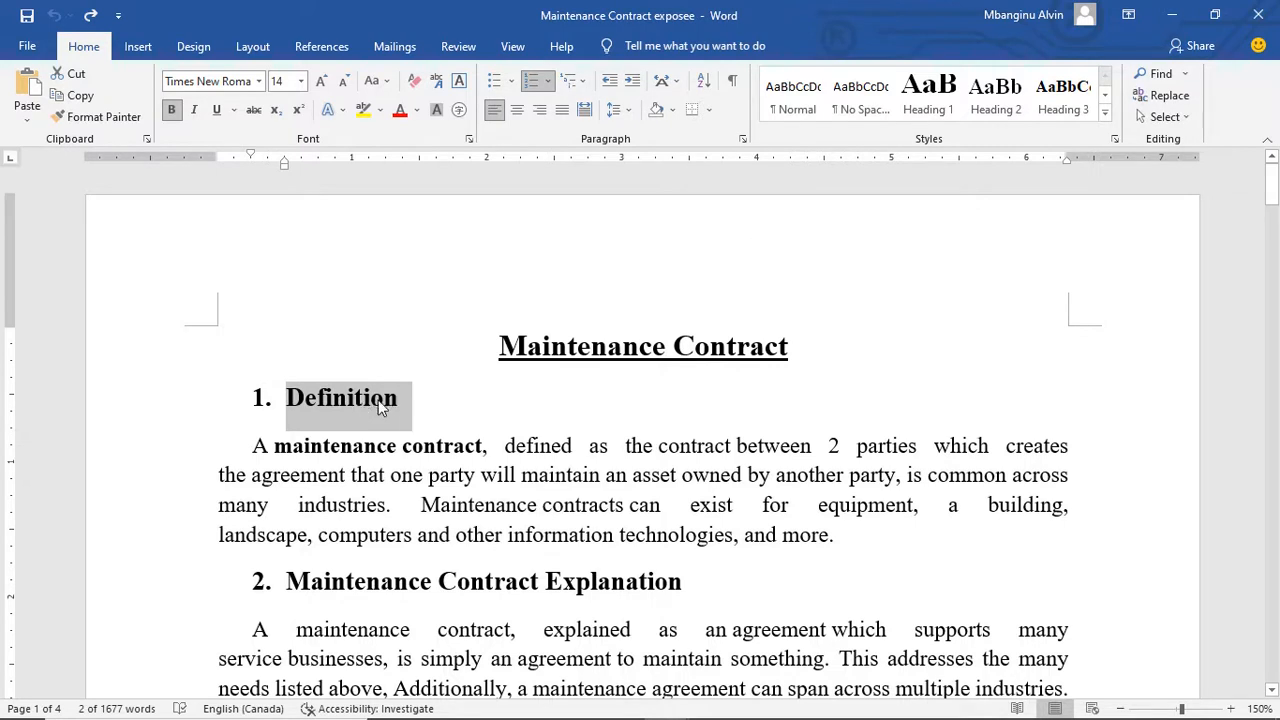
pyautogui.click(928, 97)
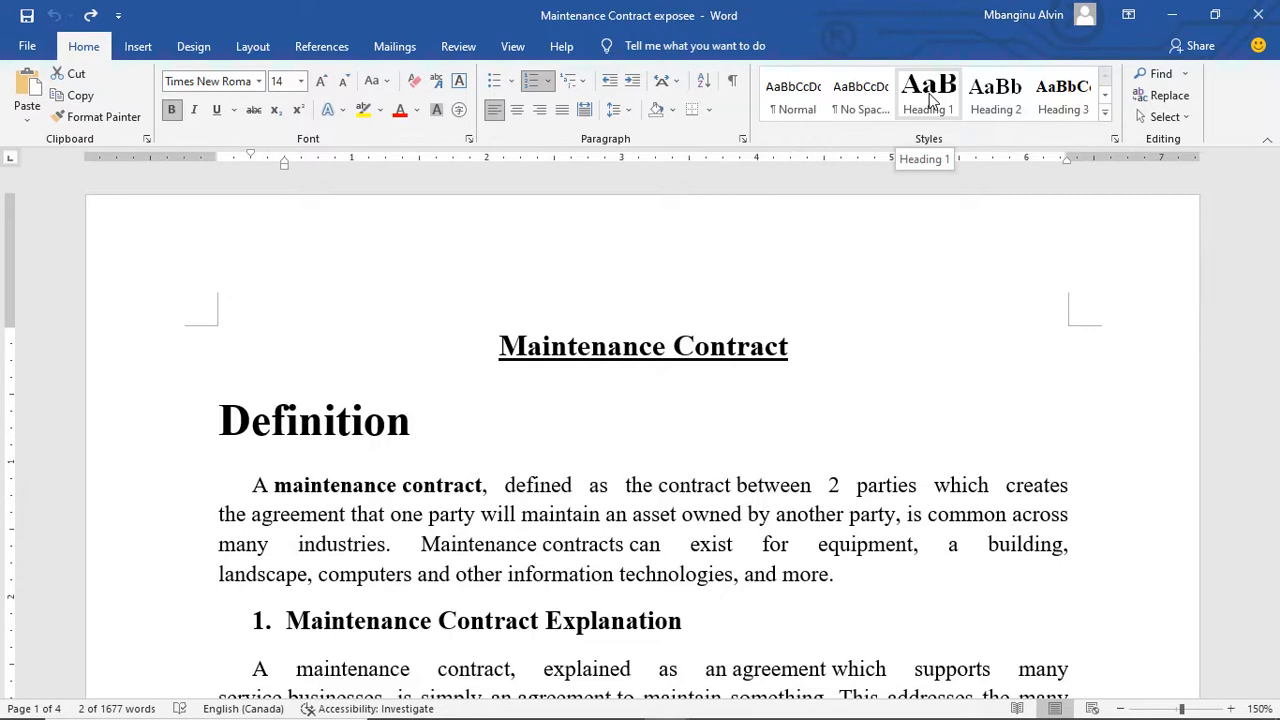
pyautogui.hotkey('ctrl', 'z')
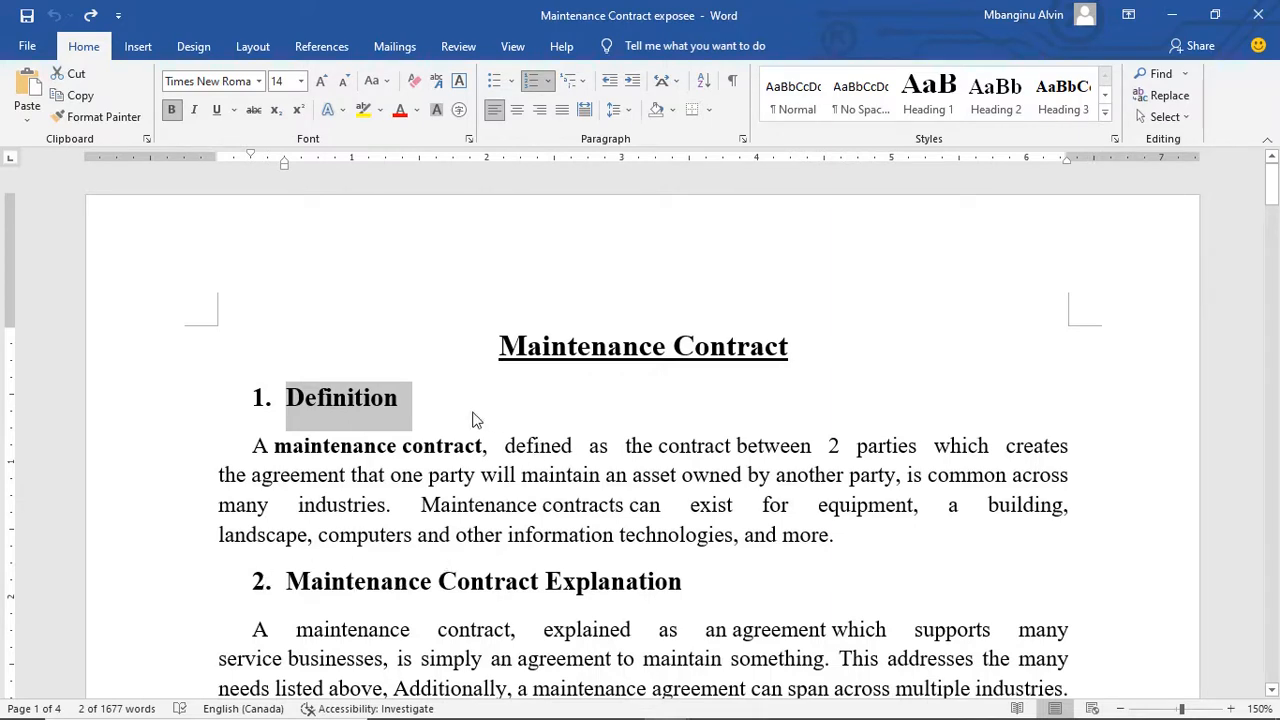
pyautogui.click(940, 97)
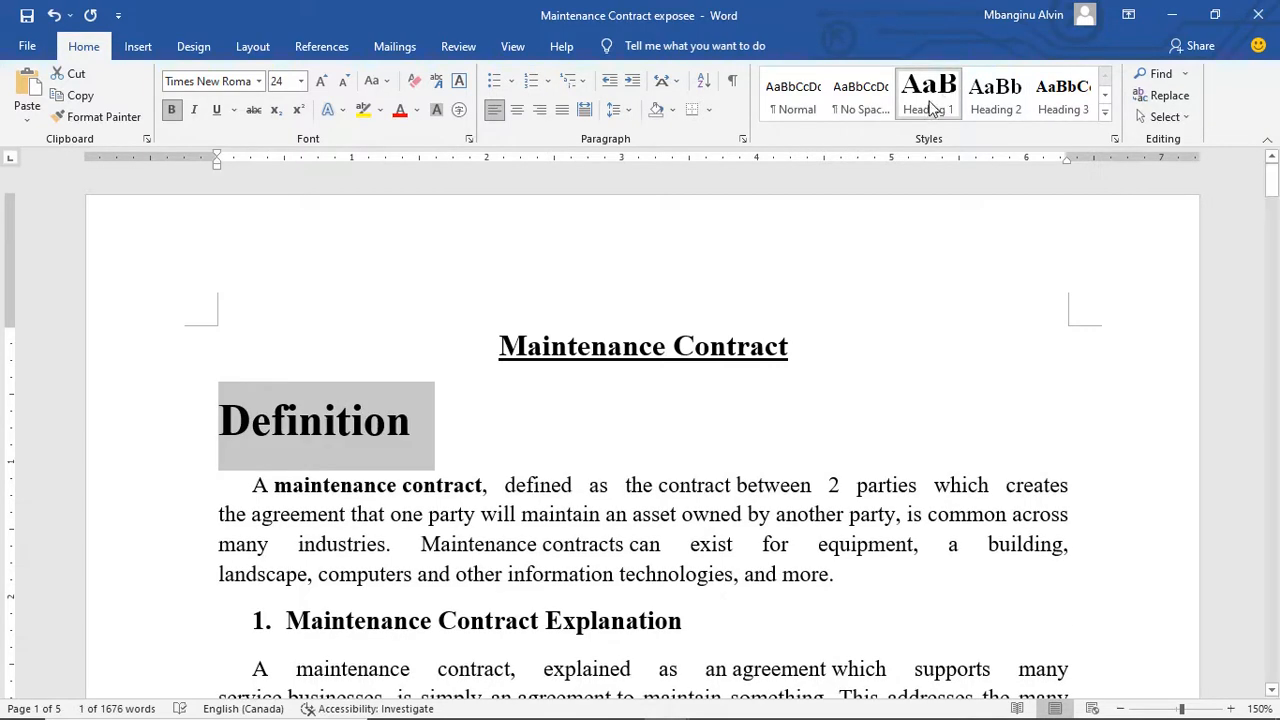
# - Set the Definition heading's font size to 14 and test collapsing and expanding the section under it
pyautogui.click(718, 616)
pyautogui.click(385, 424)
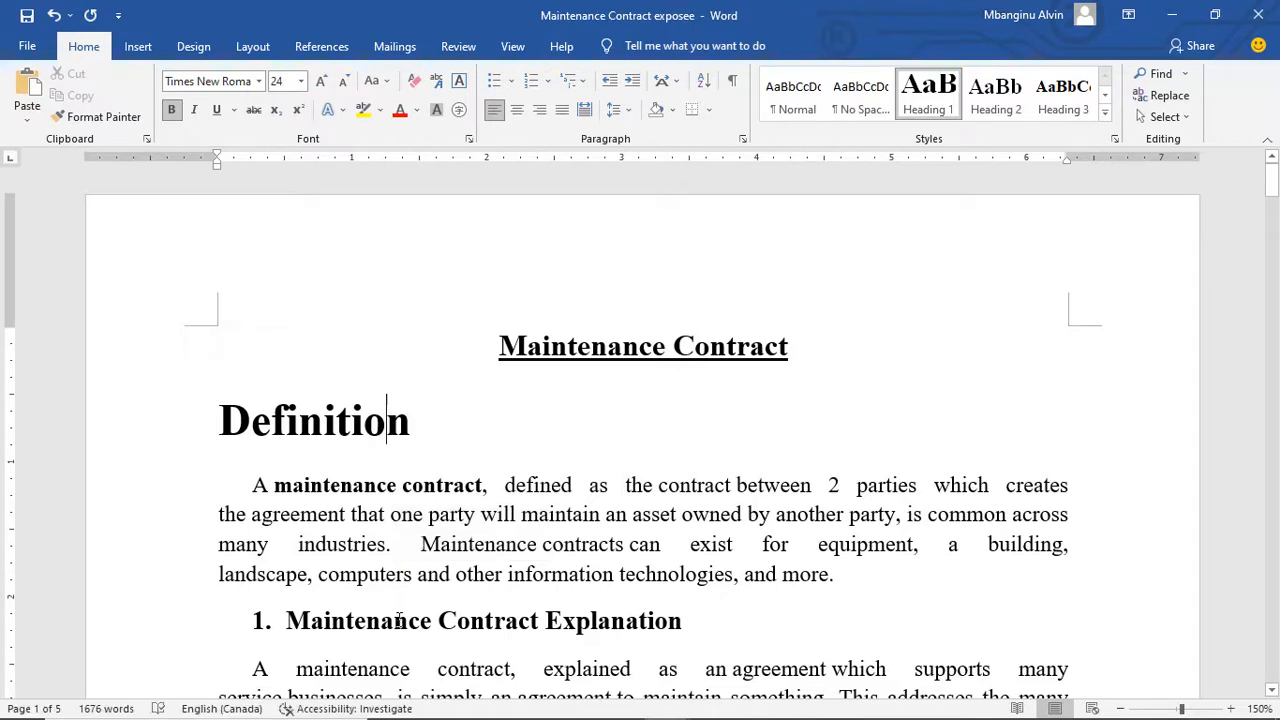
pyautogui.moveTo(287, 621); pyautogui.dragTo(542, 622)
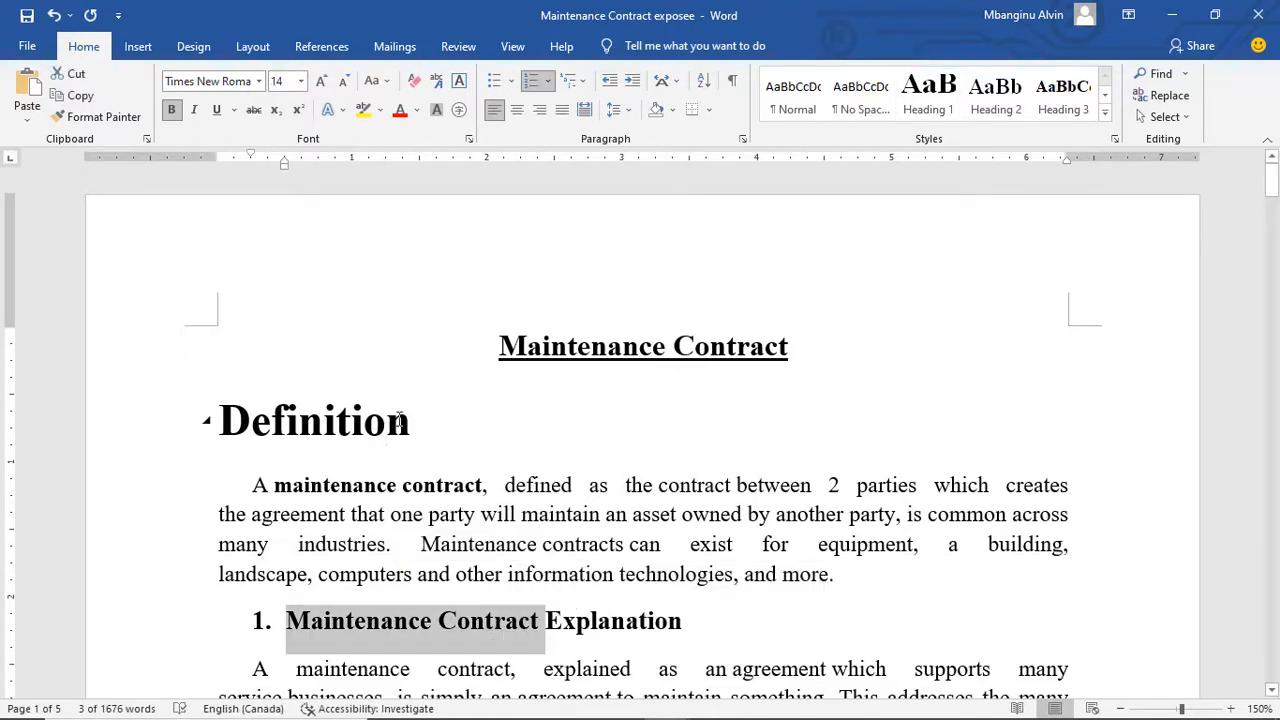
pyautogui.moveTo(430, 432); pyautogui.dragTo(212, 426)
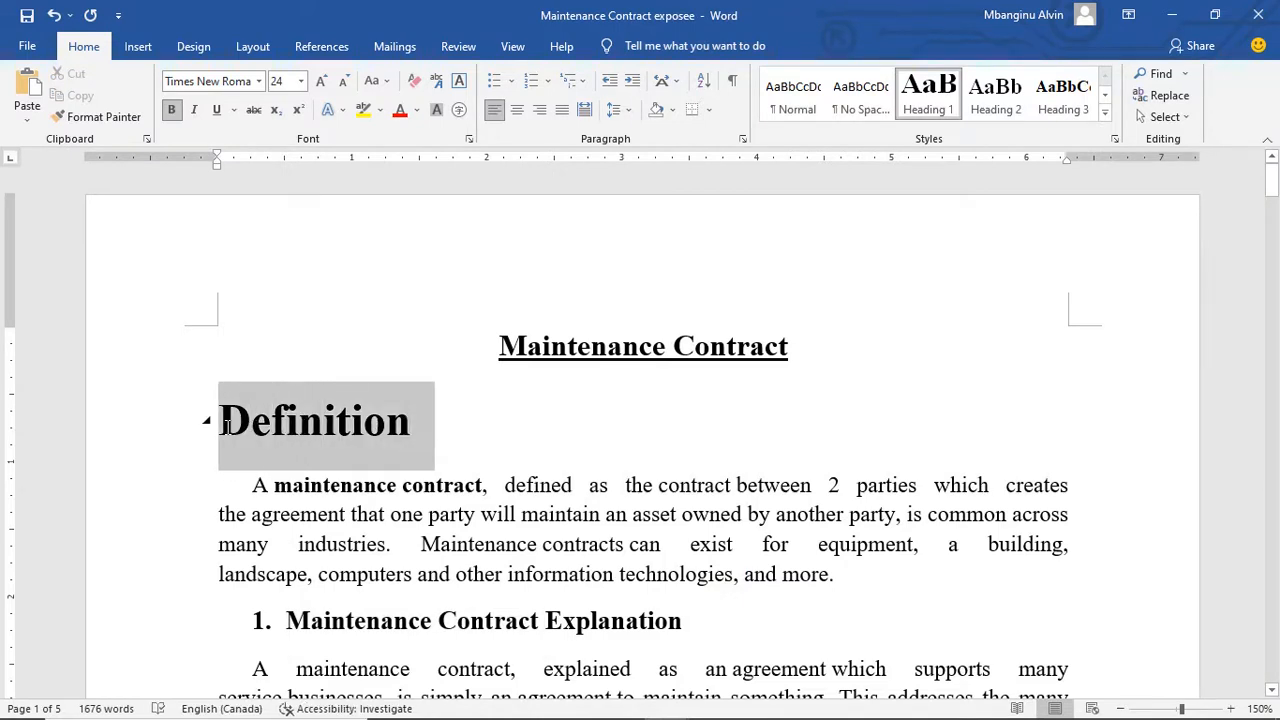
pyautogui.click(281, 82)
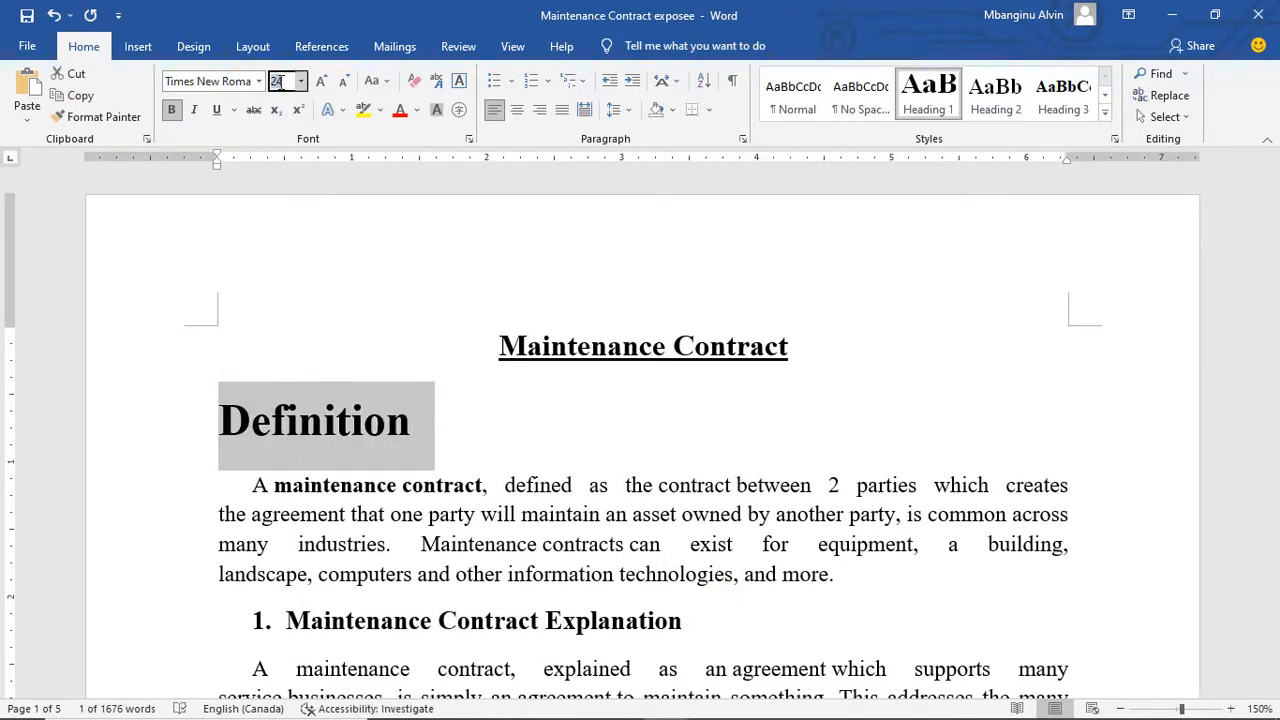
pyautogui.write('1')
pyautogui.click(337, 210)
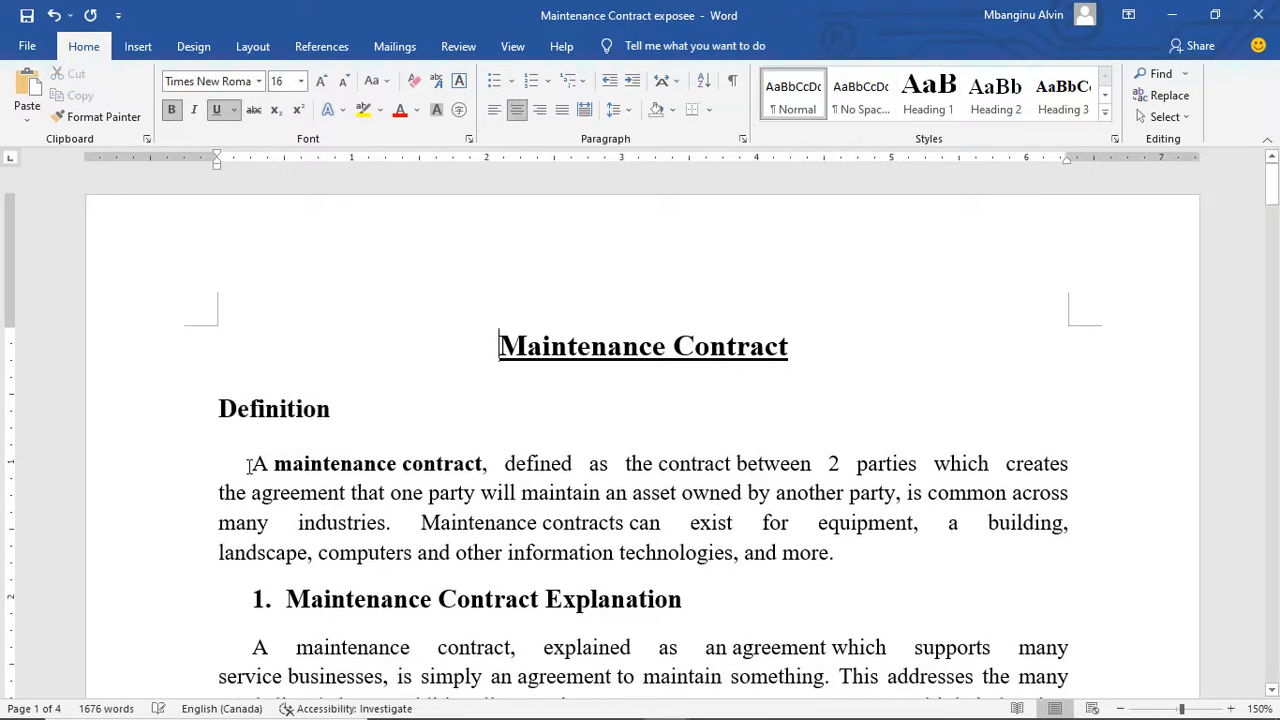
pyautogui.click(212, 416)
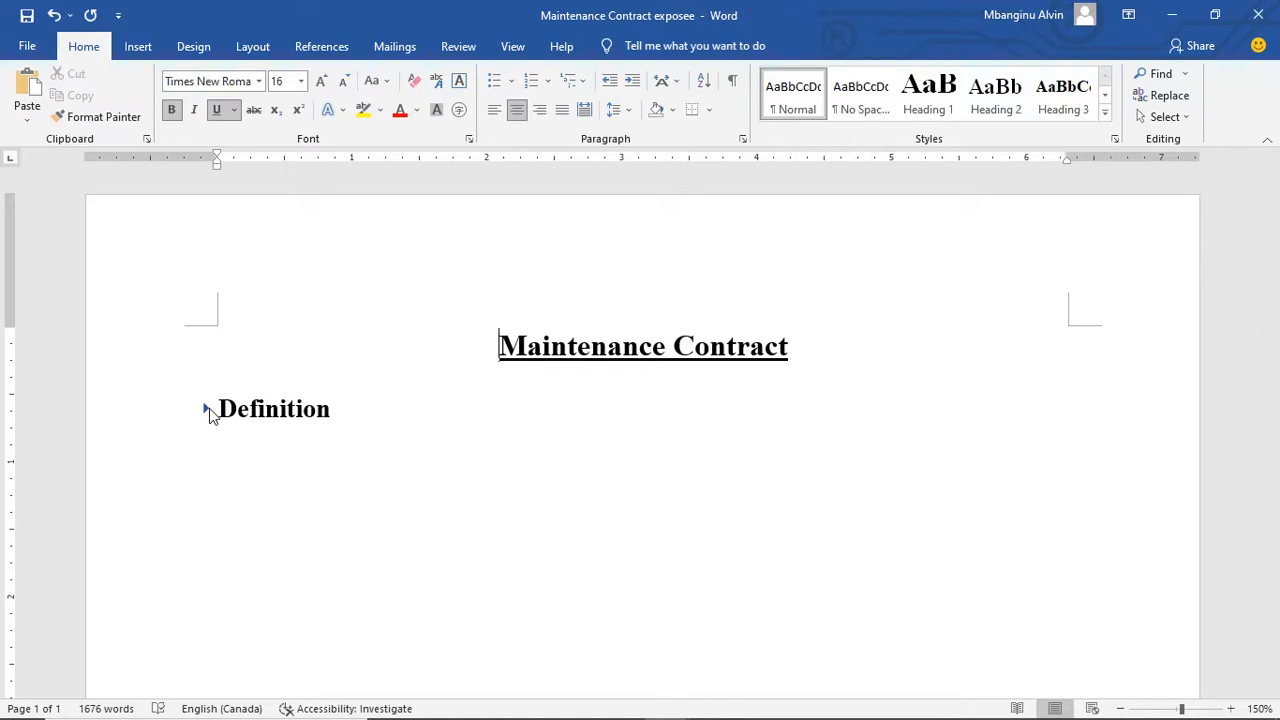
pyautogui.click(206, 409)
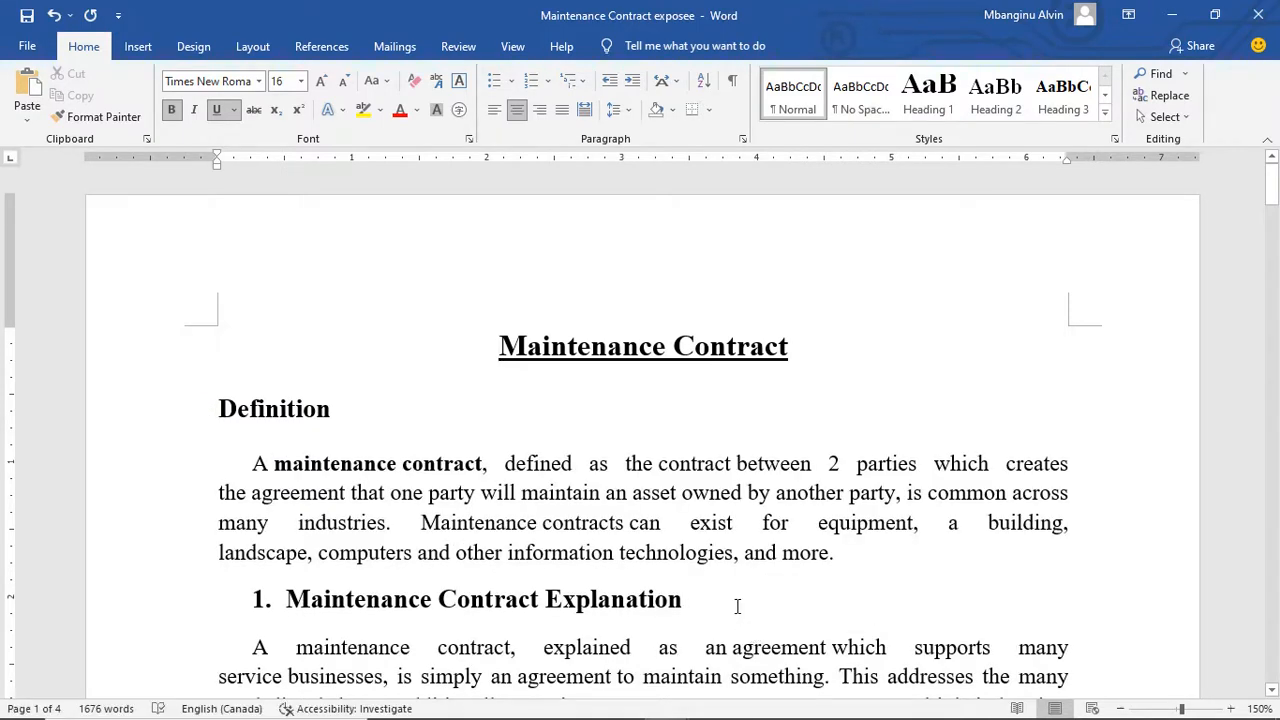
# - Apply the Heading 1 style to the Maintenance Contract Explanation heading and set its font size to 14
pyautogui.moveTo(737, 603); pyautogui.dragTo(173, 600)
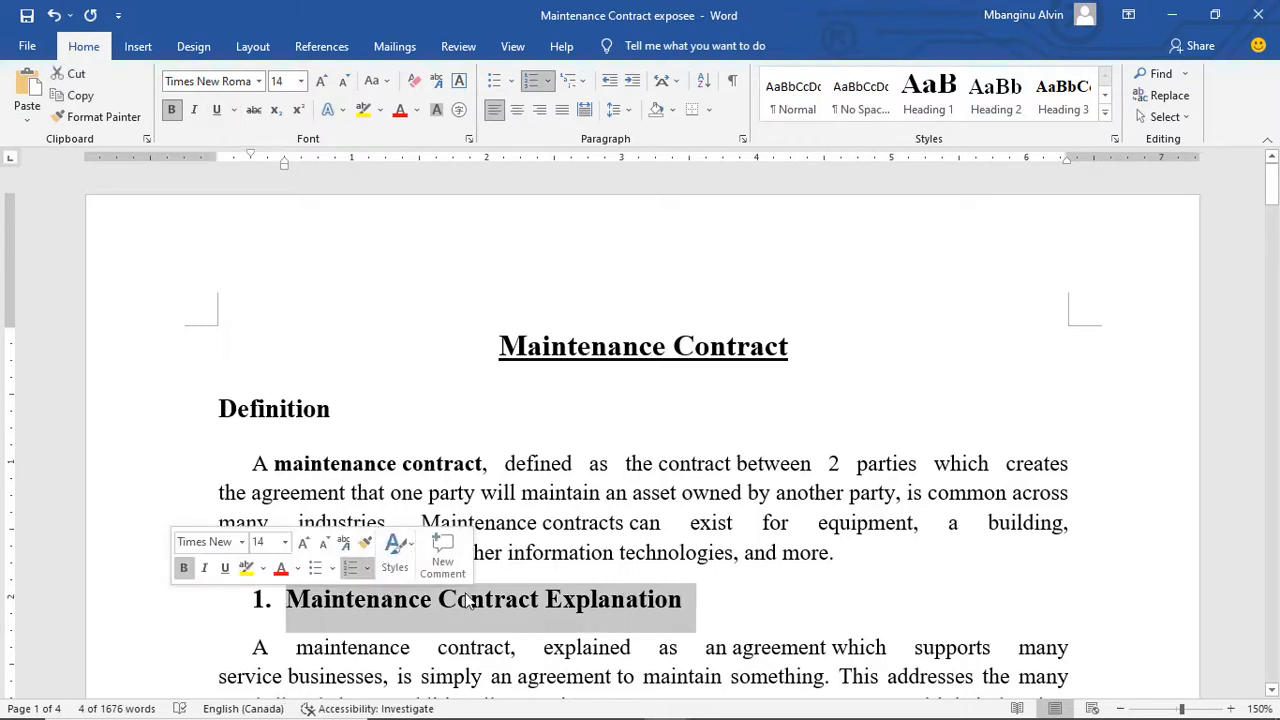
pyautogui.moveTo(274, 424)
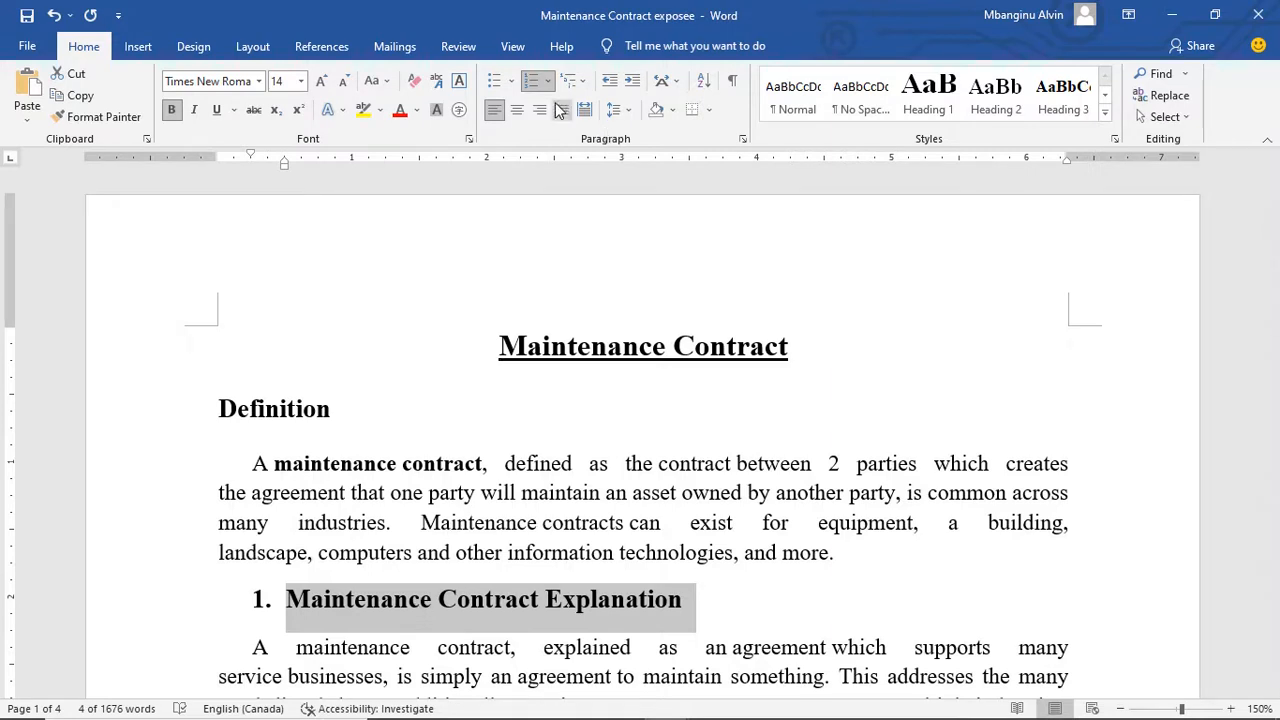
pyautogui.click(912, 97)
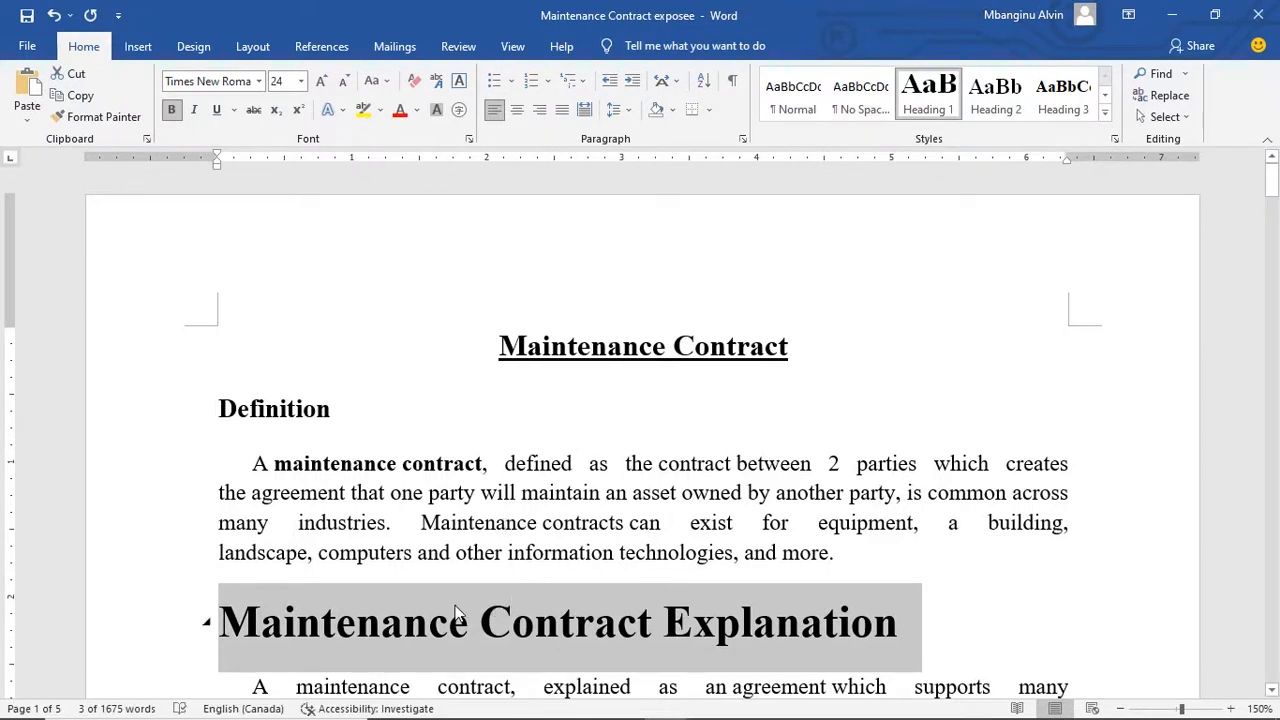
pyautogui.click(276, 84)
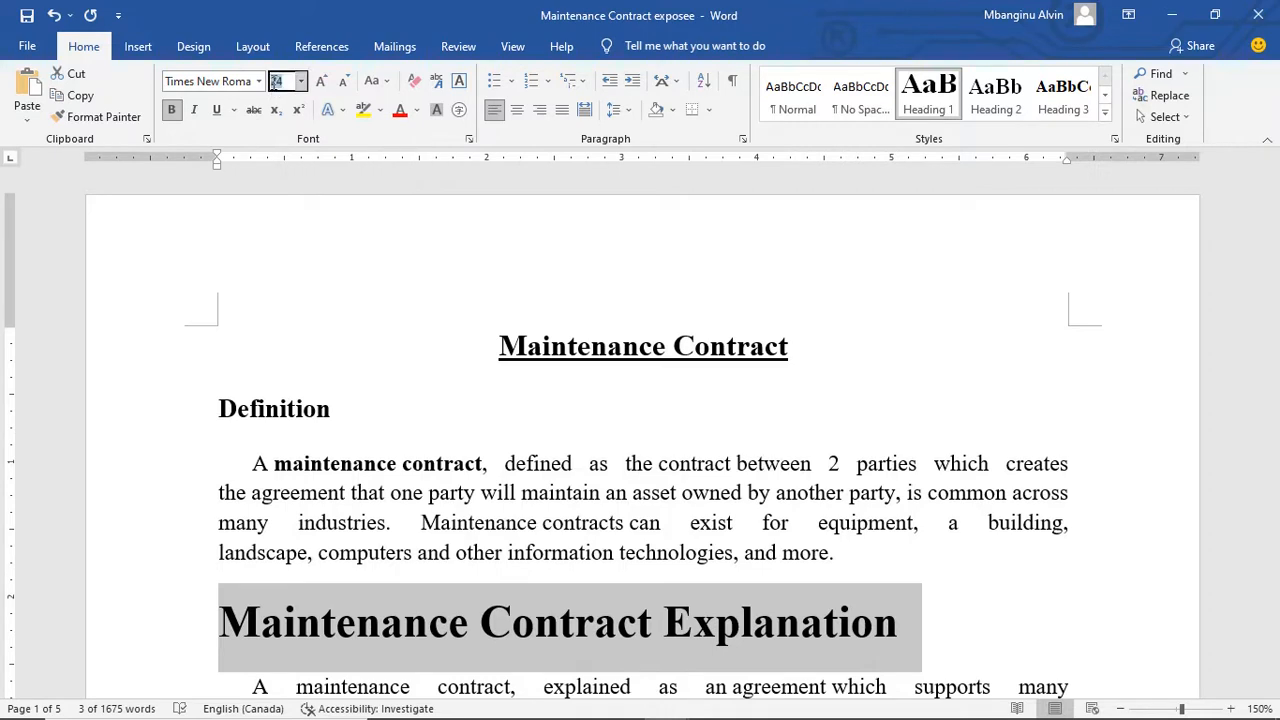
pyautogui.write('14')
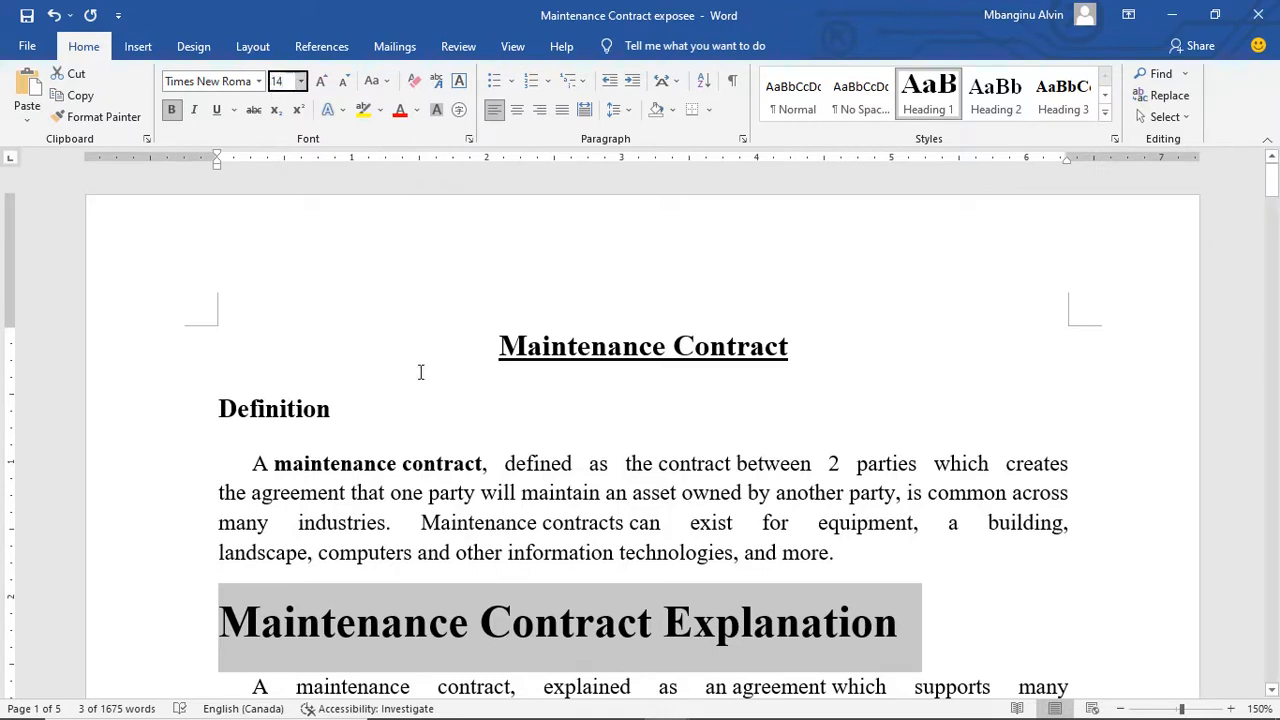
pyautogui.press('Return')
pyautogui.click(425, 548)
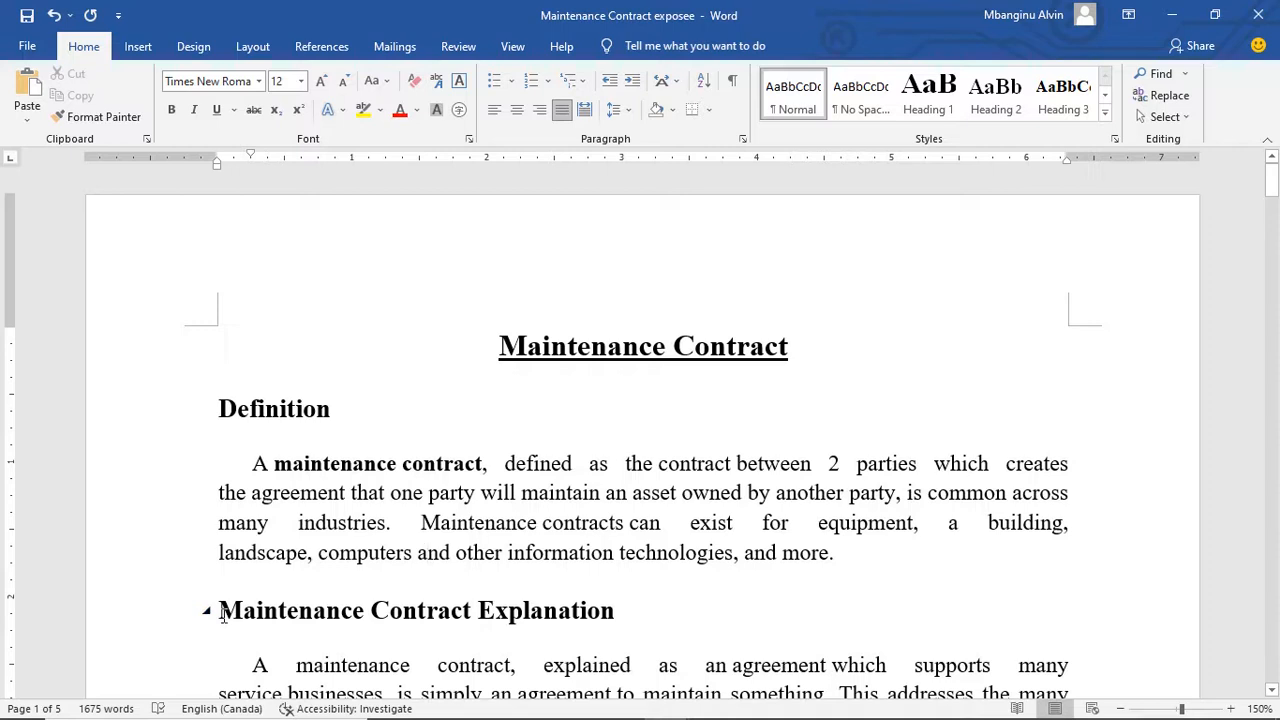
# - Test collapsing and expanding the Definition section, and collapse the Maintenance Contract Explanation section
pyautogui.click(207, 409)
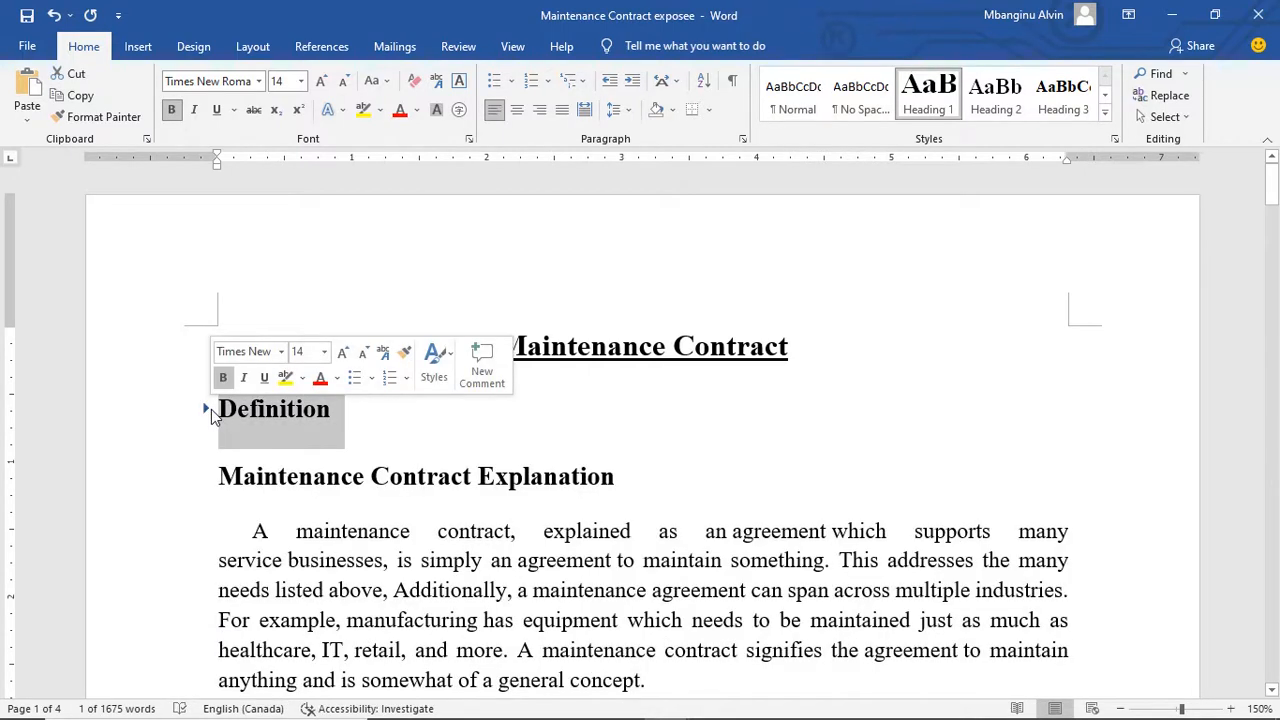
pyautogui.click(207, 410)
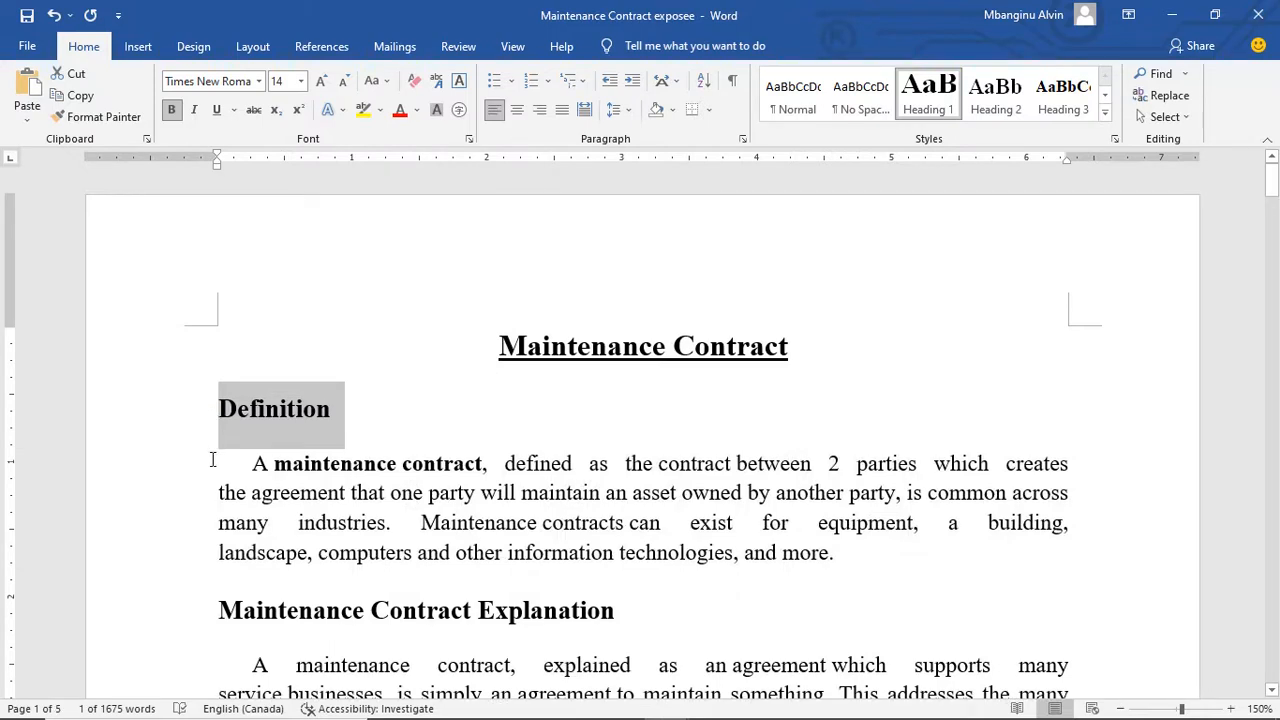
pyautogui.scroll(-3, 210, 457)
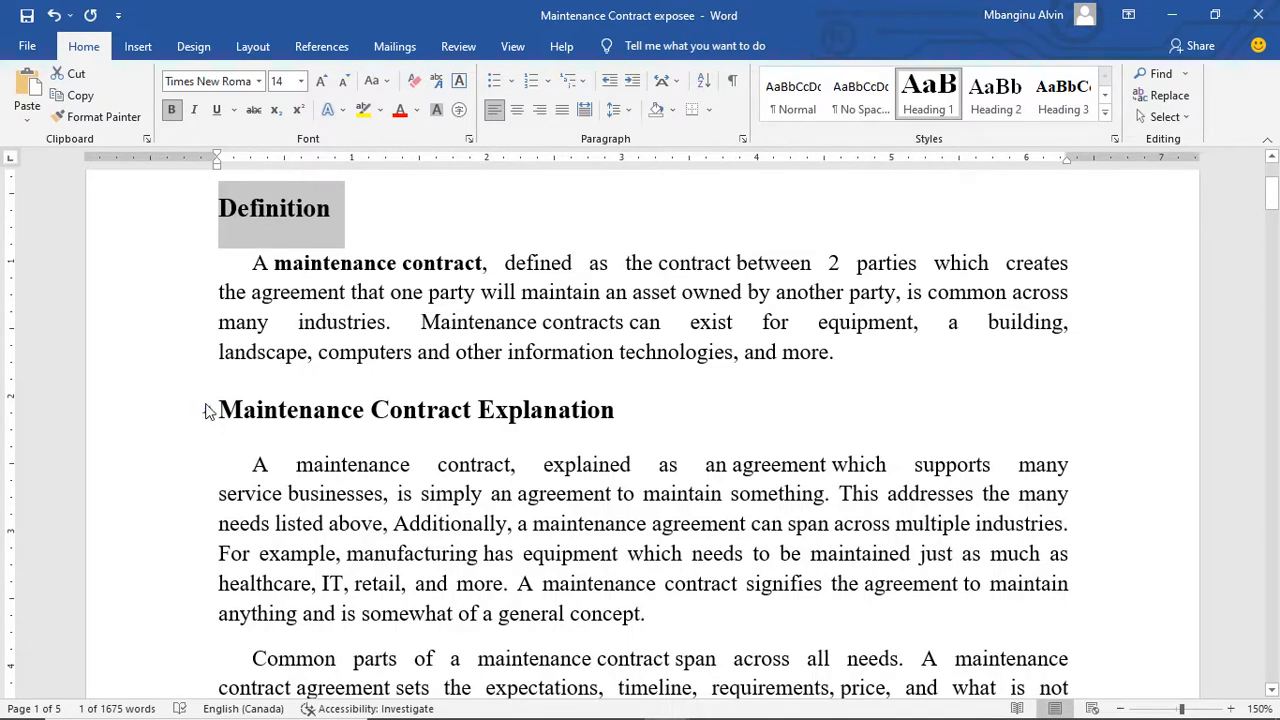
pyautogui.click(205, 410)
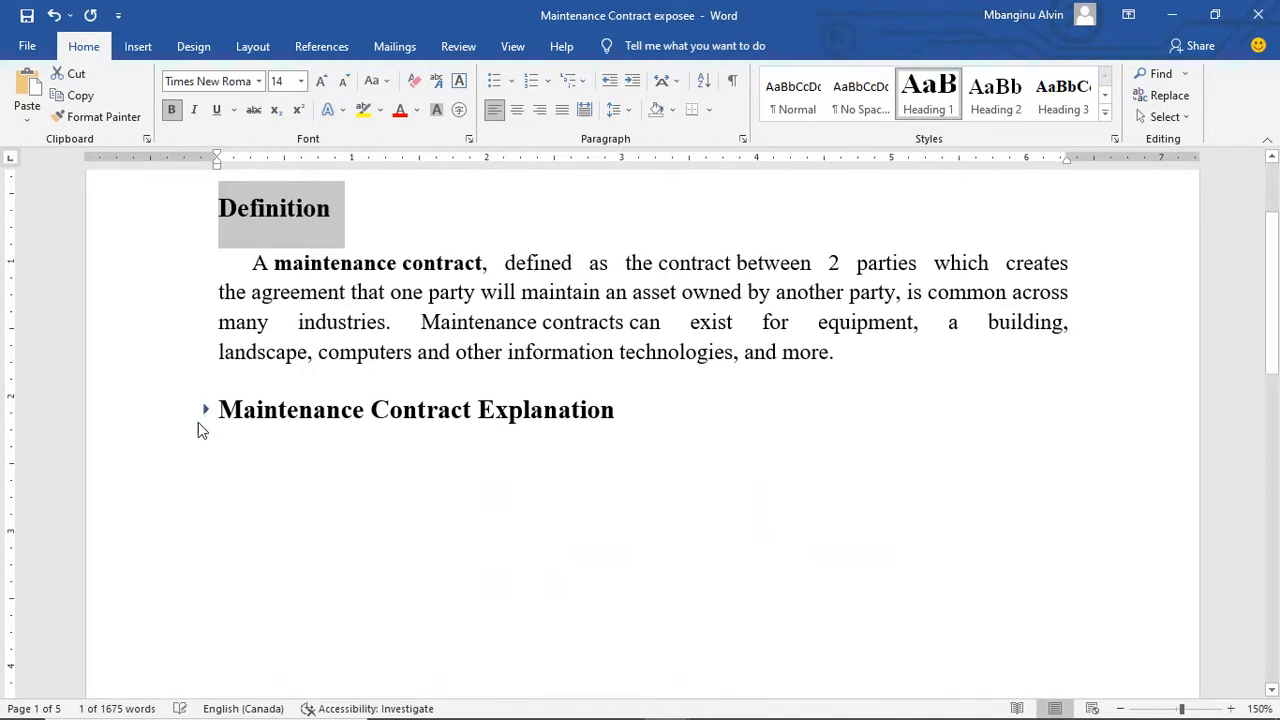
# - Expand the collapsed Maintenance Contract Explanation section to show its text again
pyautogui.click(190, 432)
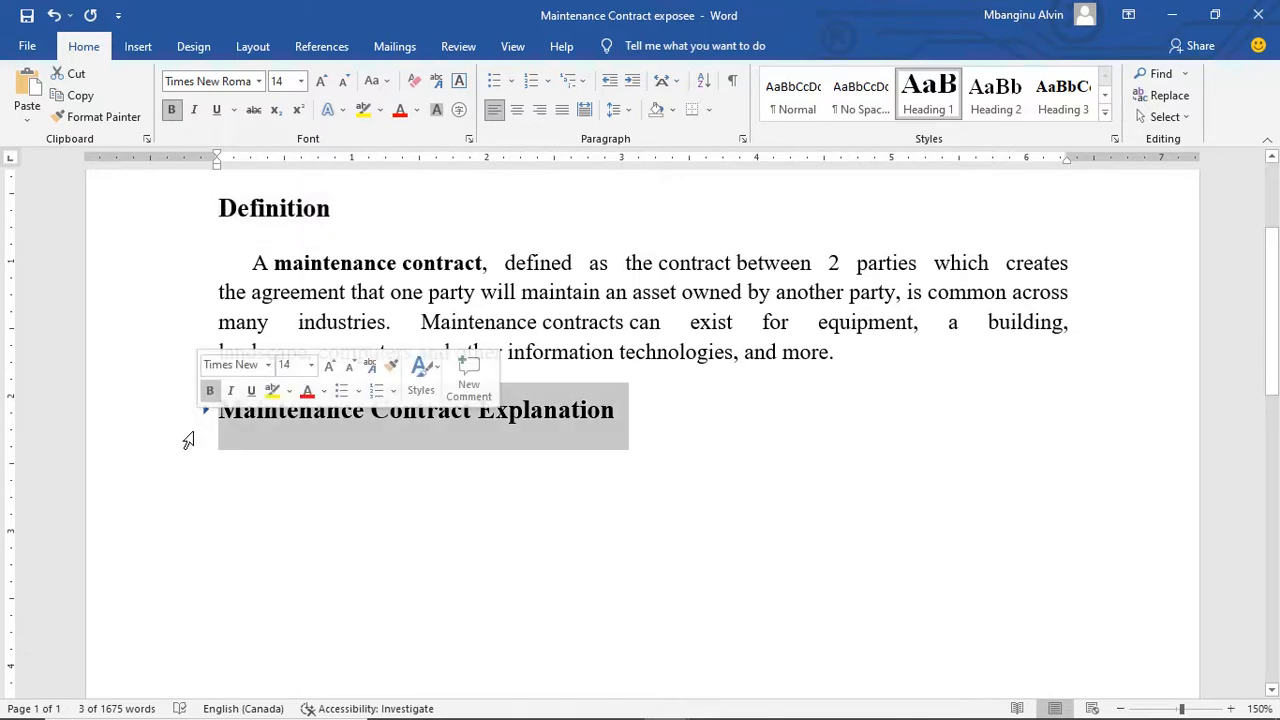
pyautogui.click(225, 440)
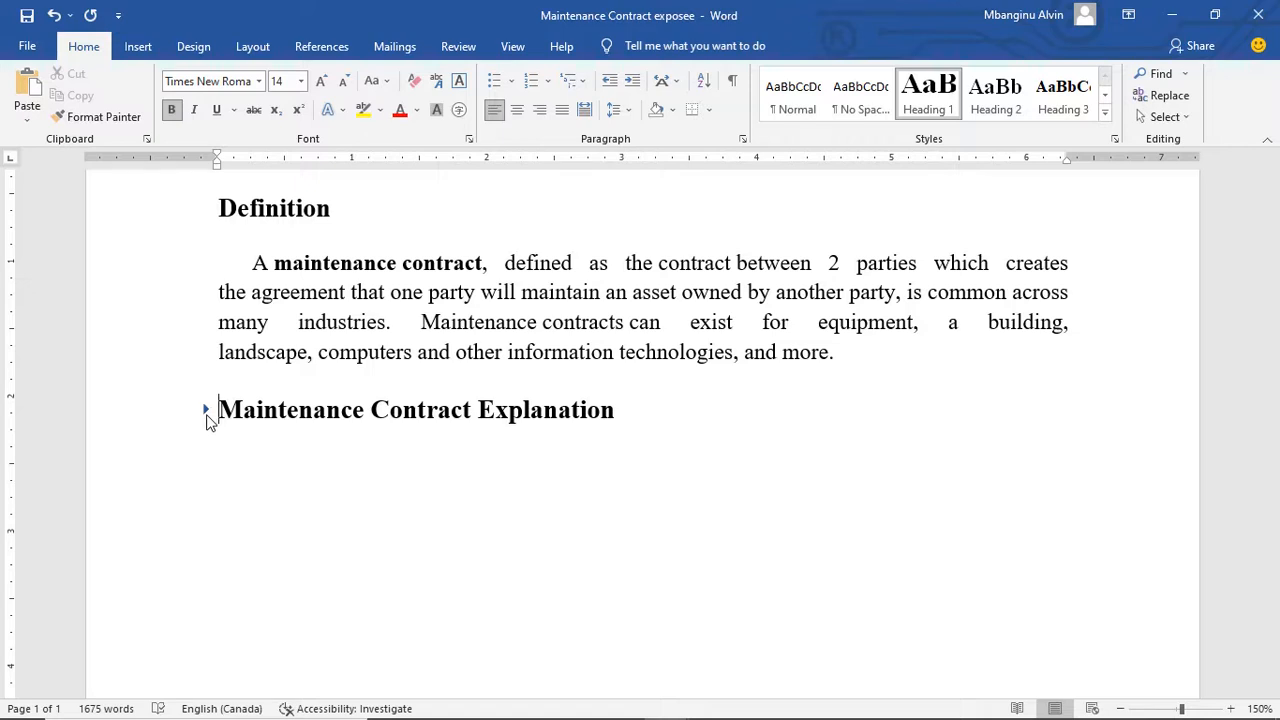
pyautogui.click(206, 410)
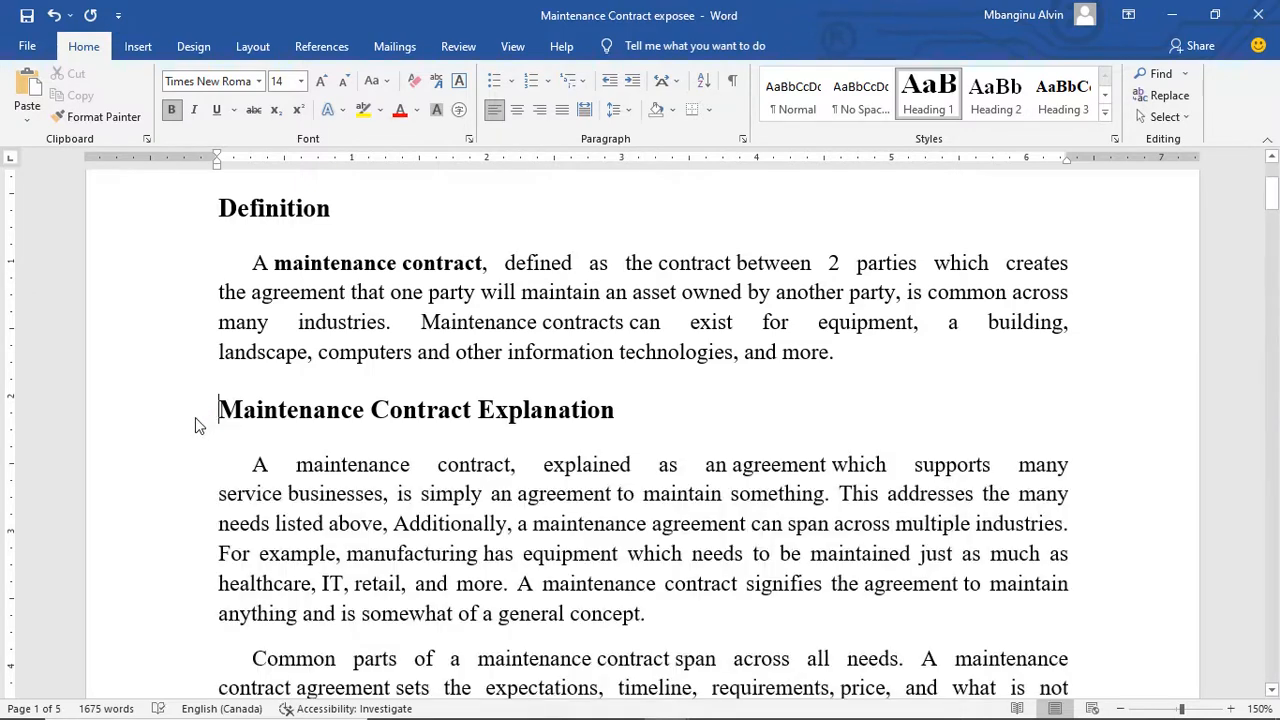
# - Apply the Heading 1 style to the numbered Maintenance Contract Example heading and set its font size to 14
pyautogui.scroll(-1, 192, 420)
pyautogui.scroll(2, 190, 423)
pyautogui.scroll(-4, 190, 425)
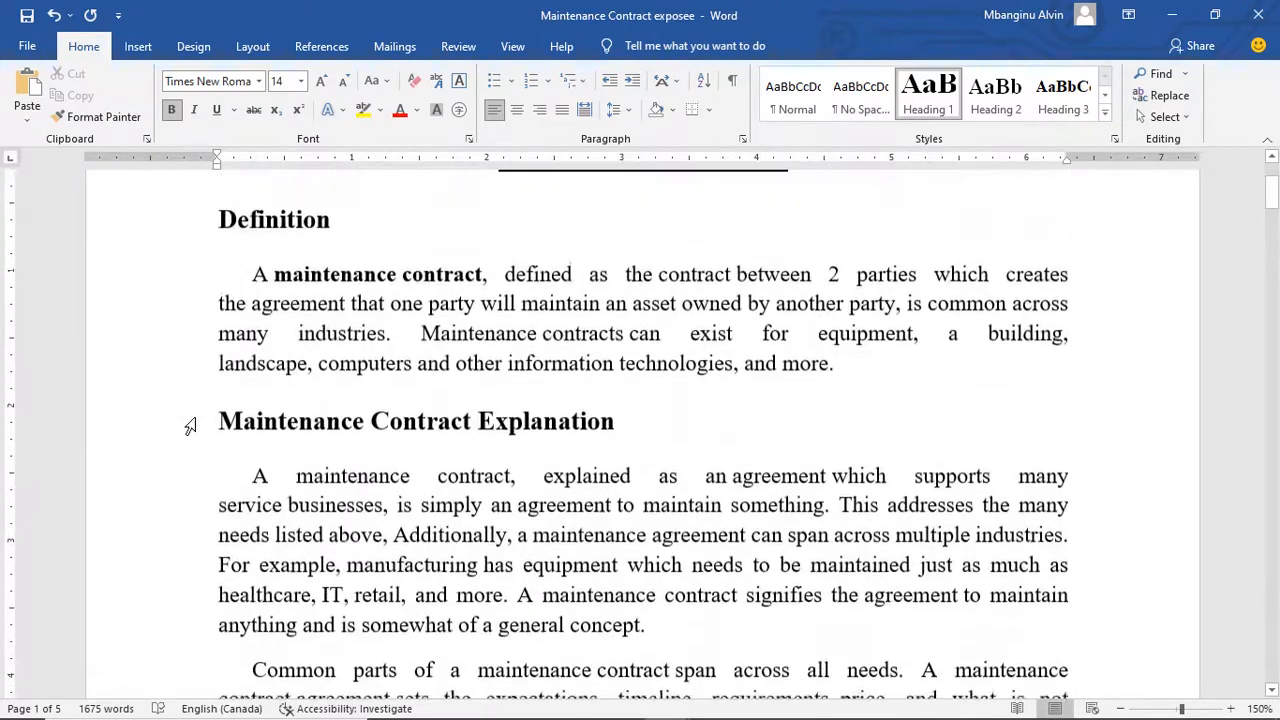
pyautogui.scroll(-7, 190, 427)
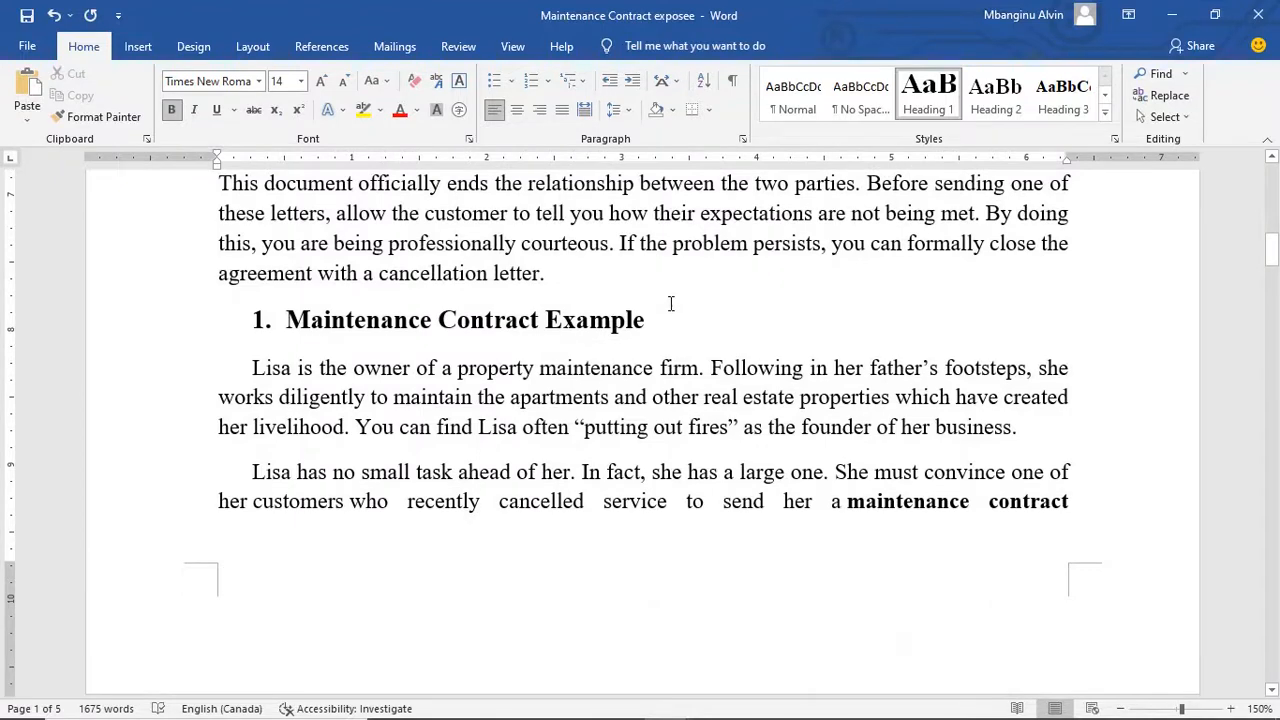
pyautogui.click(672, 311)
pyautogui.moveTo(672, 311); pyautogui.dragTo(343, 337)
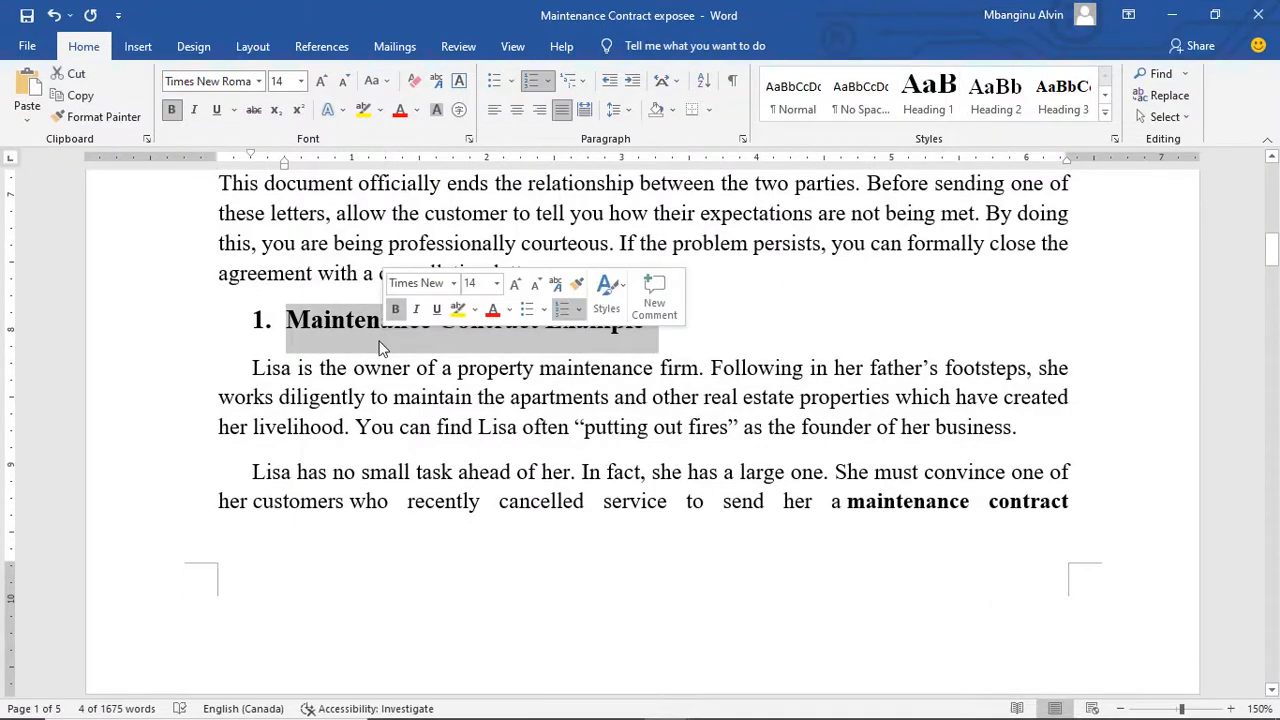
pyautogui.click(928, 95)
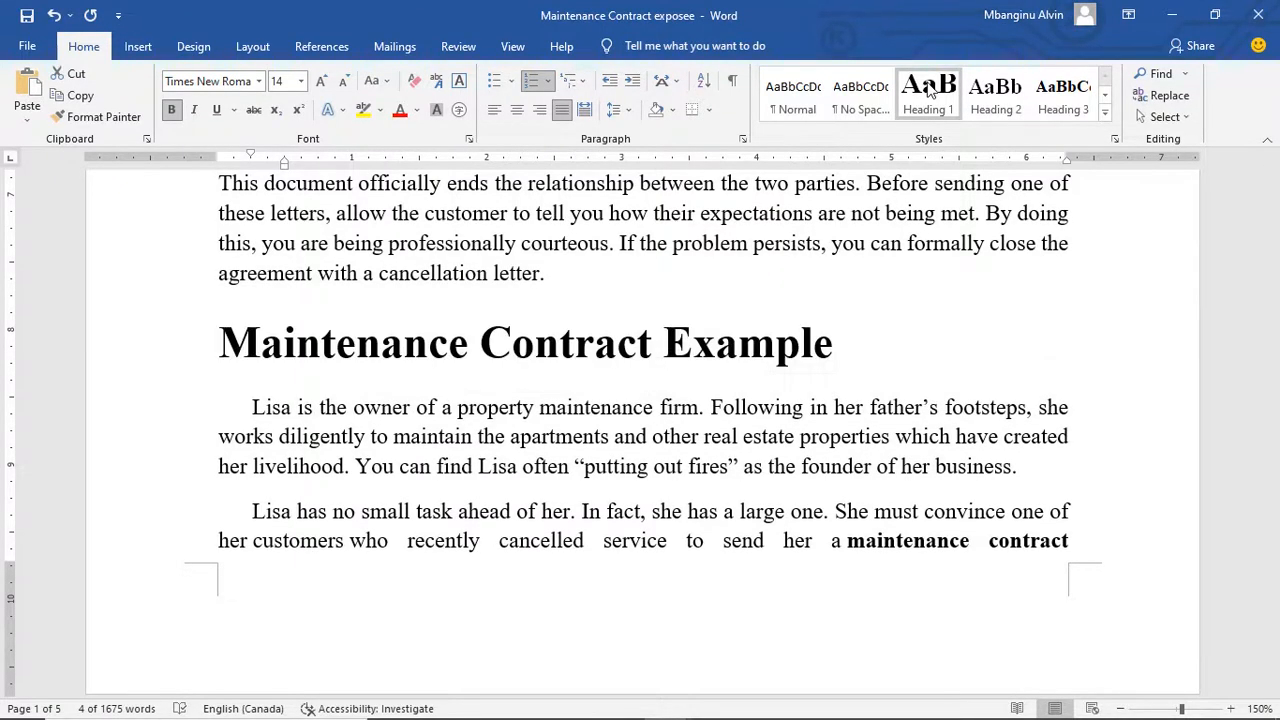
pyautogui.click(282, 82)
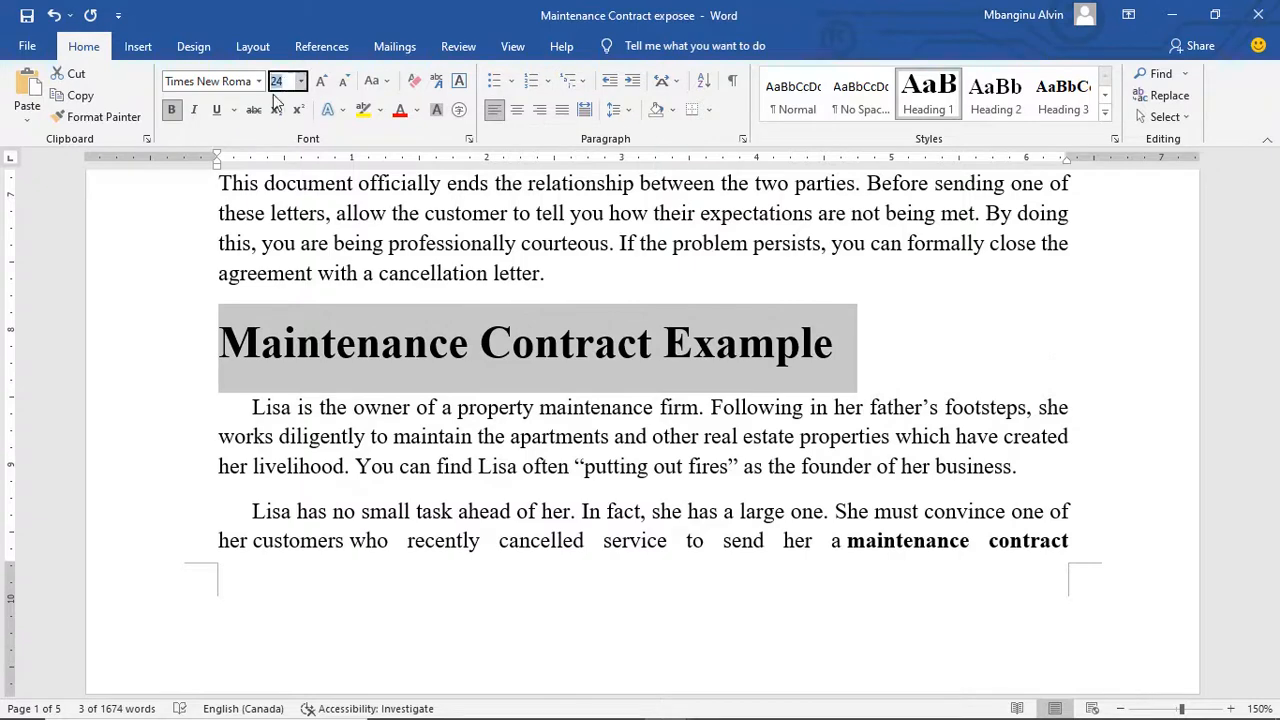
pyautogui.write('14')
pyautogui.click(400, 320)
# - Apply the Heading 1 style to the How to Write a Maintenance Contract heading and set its font size to 14
pyautogui.scroll(-3, 461, 528)
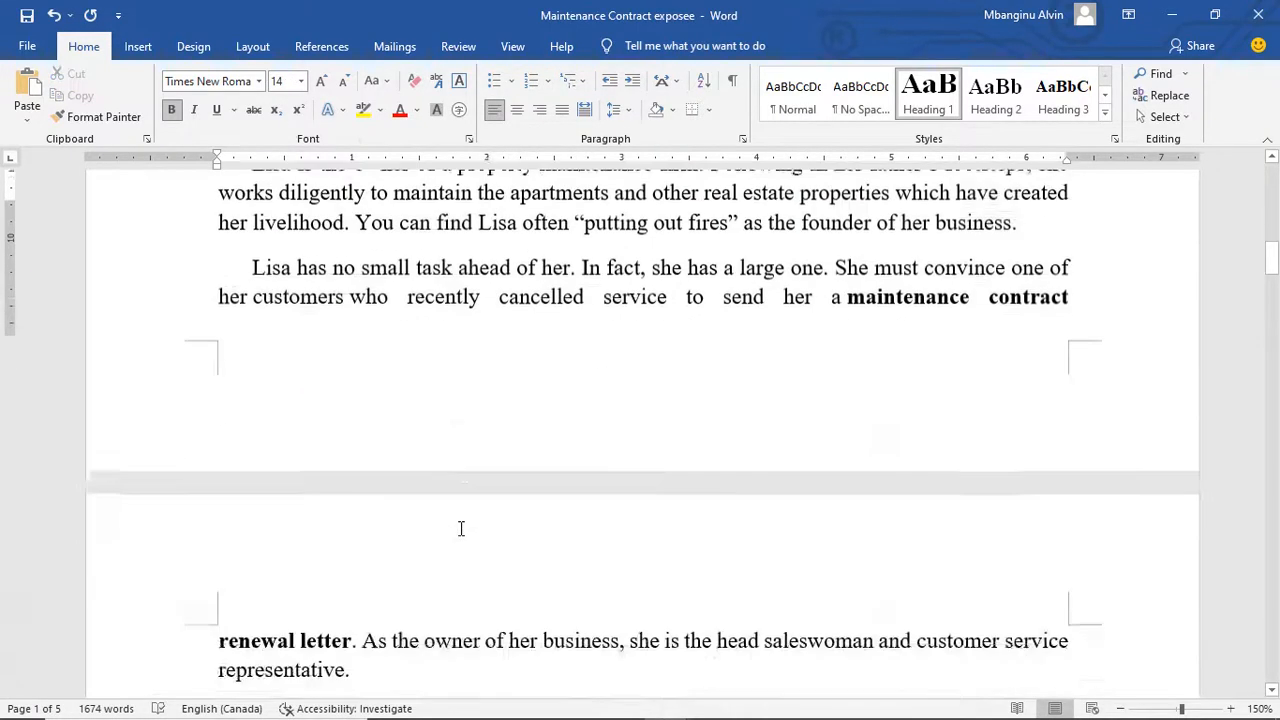
pyautogui.scroll(-10, 461, 528)
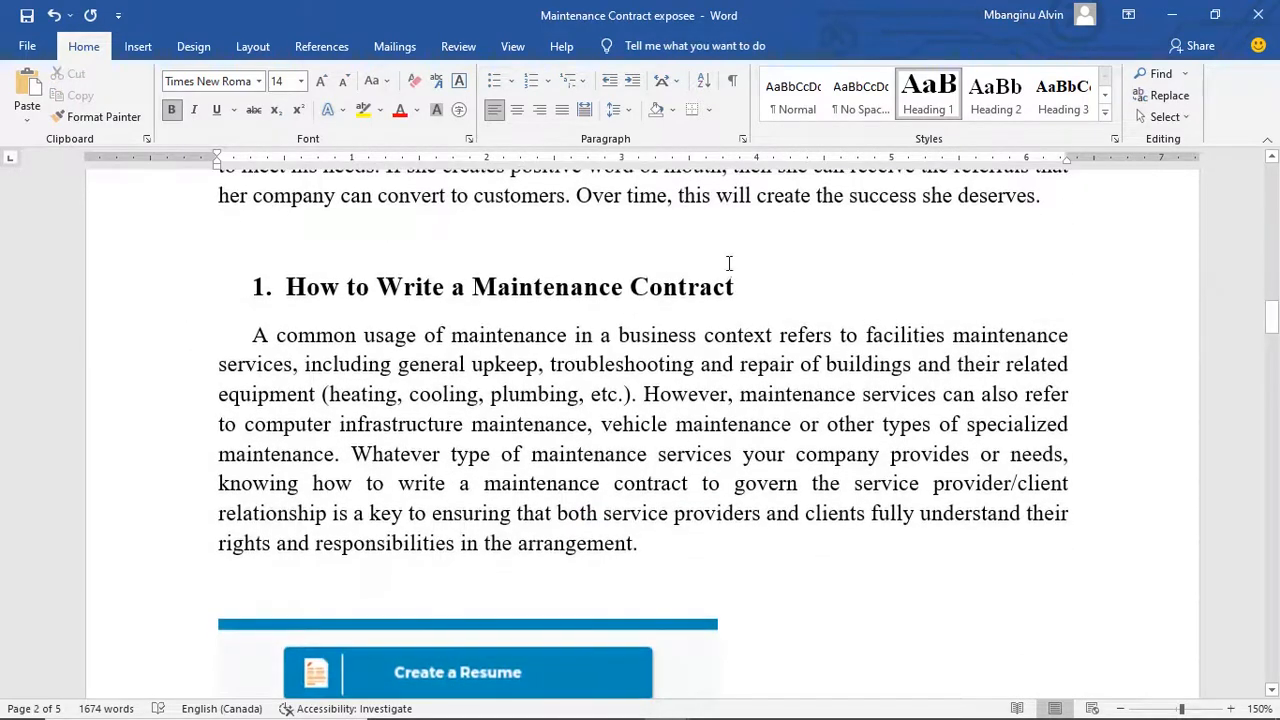
pyautogui.moveTo(748, 287); pyautogui.dragTo(262, 290)
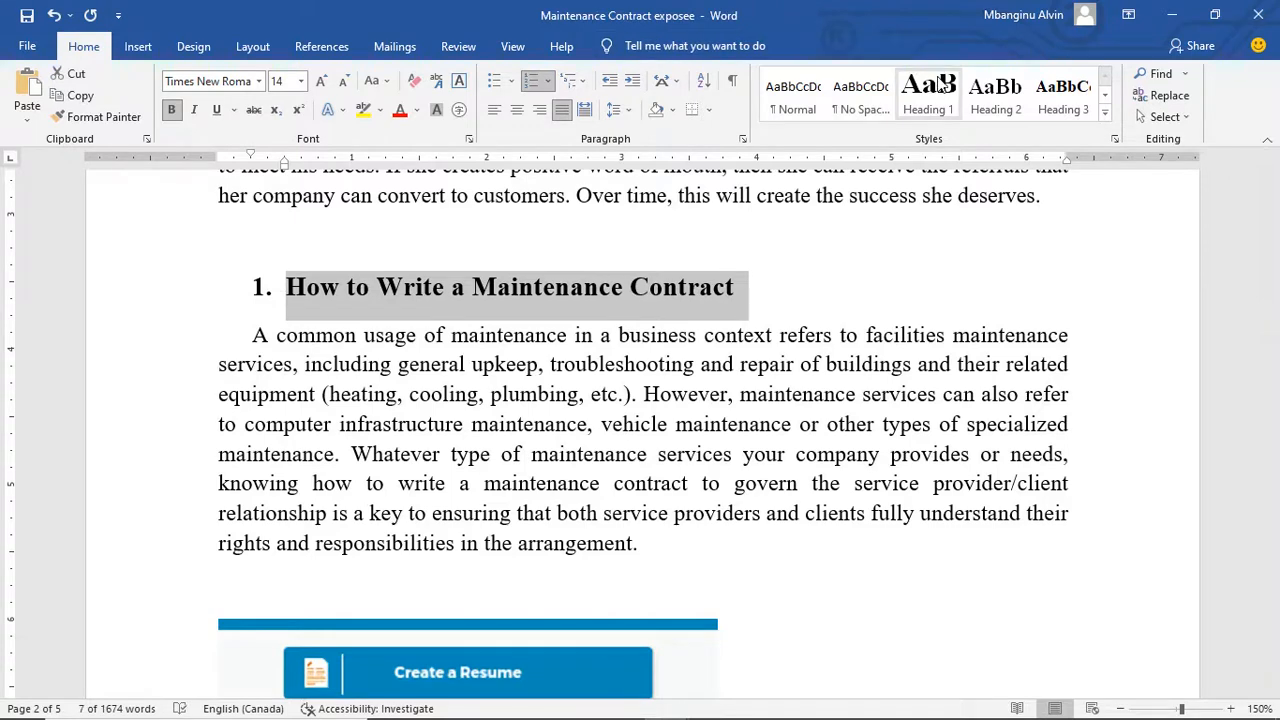
pyautogui.click(928, 90)
pyautogui.click(286, 84)
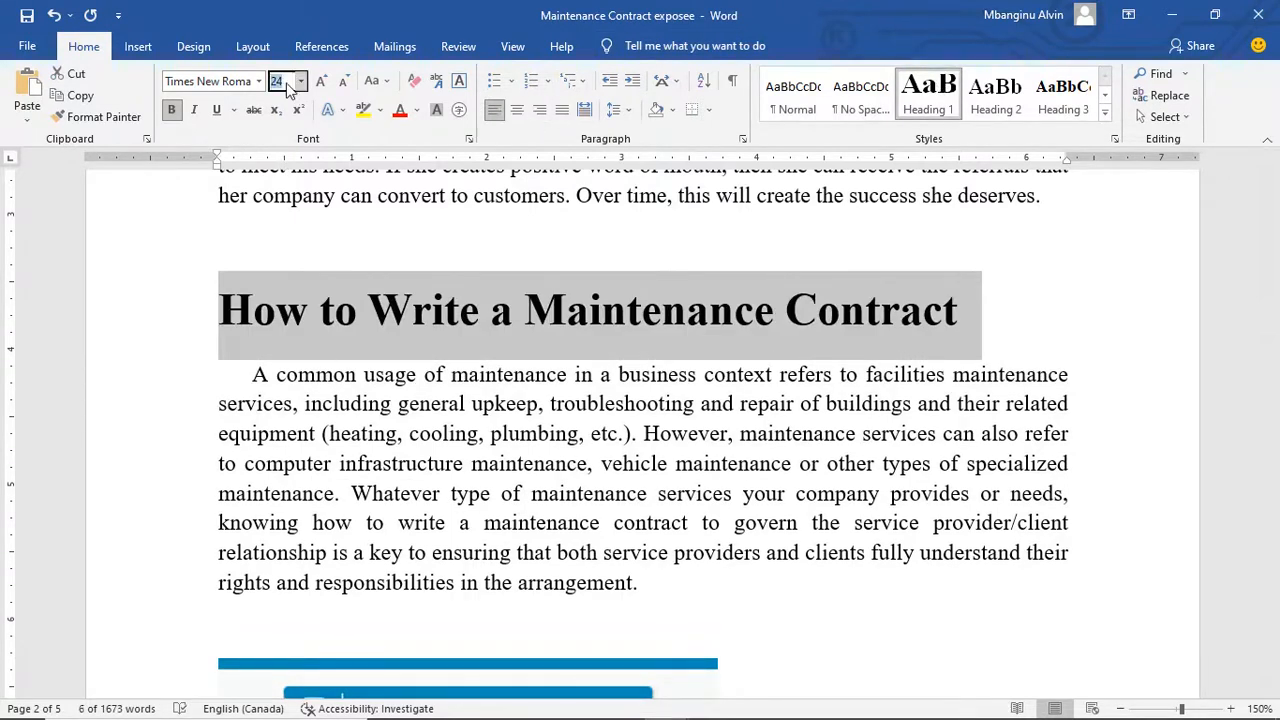
pyautogui.write('14')
pyautogui.click(313, 275)
# - Look through the lettered list under How to Write a Maintenance Contract for text suited to sublevel headings
pyautogui.scroll(-6, 310, 284)
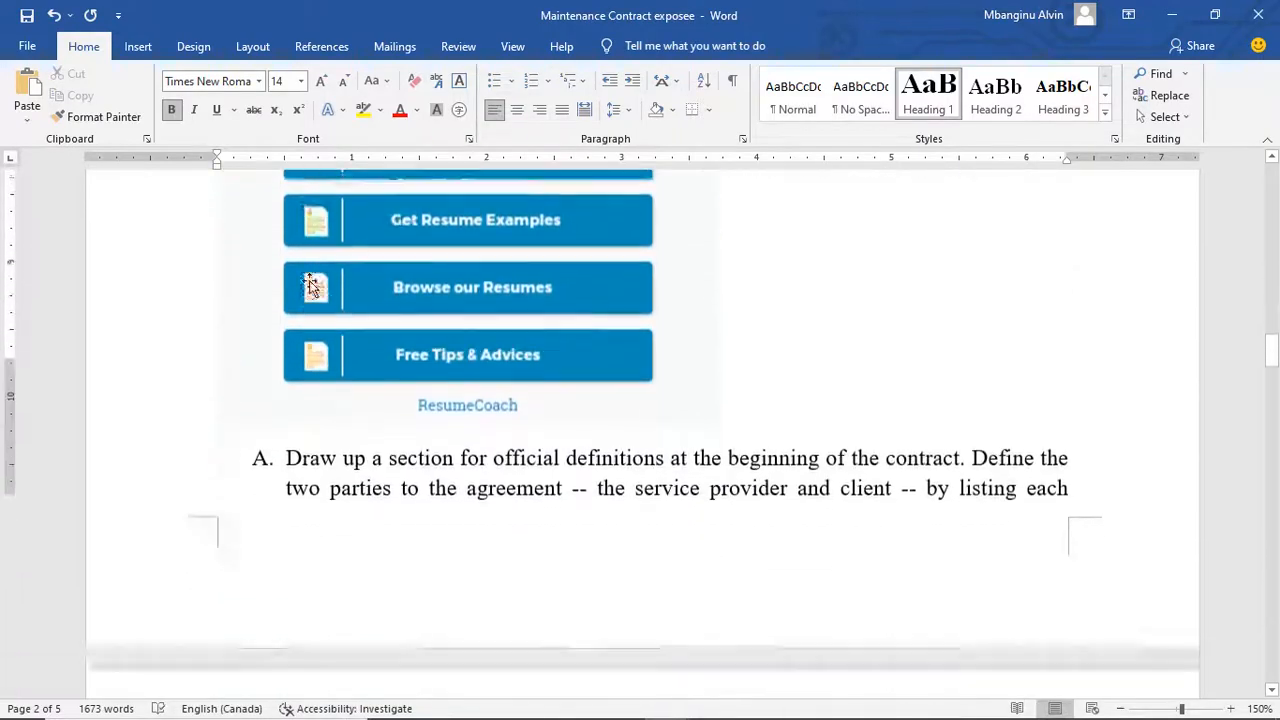
pyautogui.scroll(-12, 313, 285)
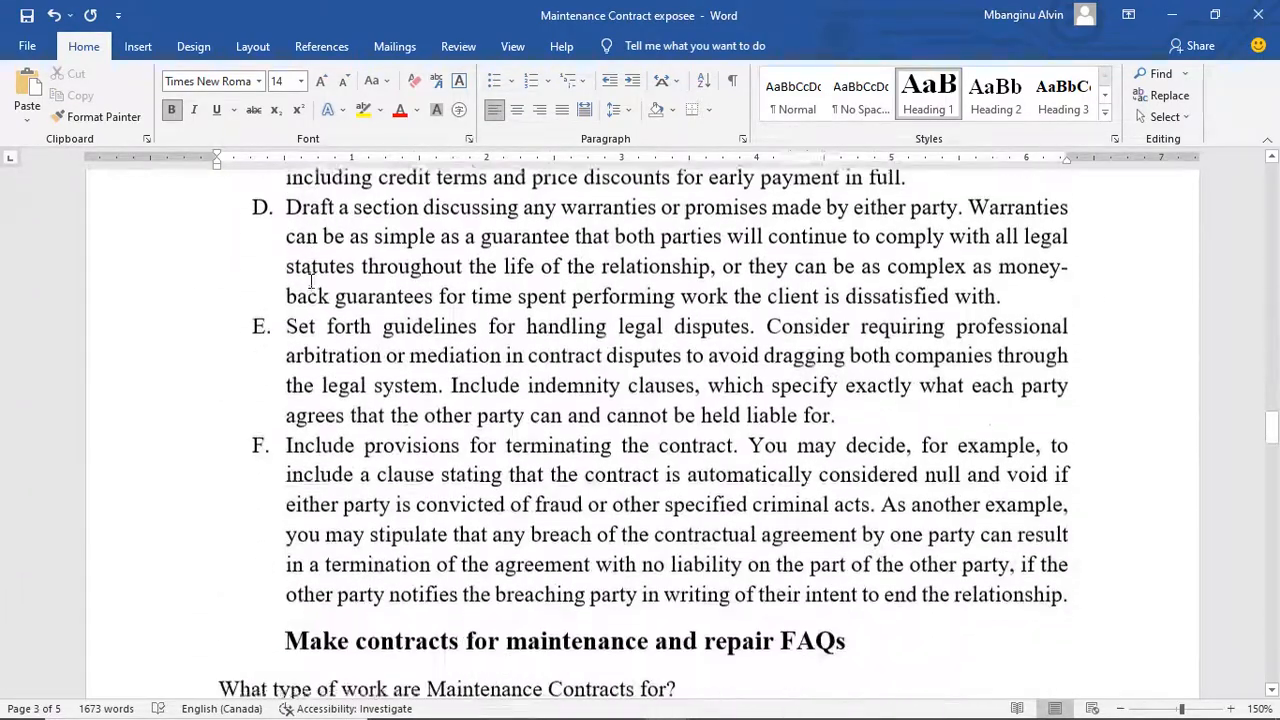
pyautogui.scroll(-3, 311, 281)
pyautogui.scroll(8, 311, 281)
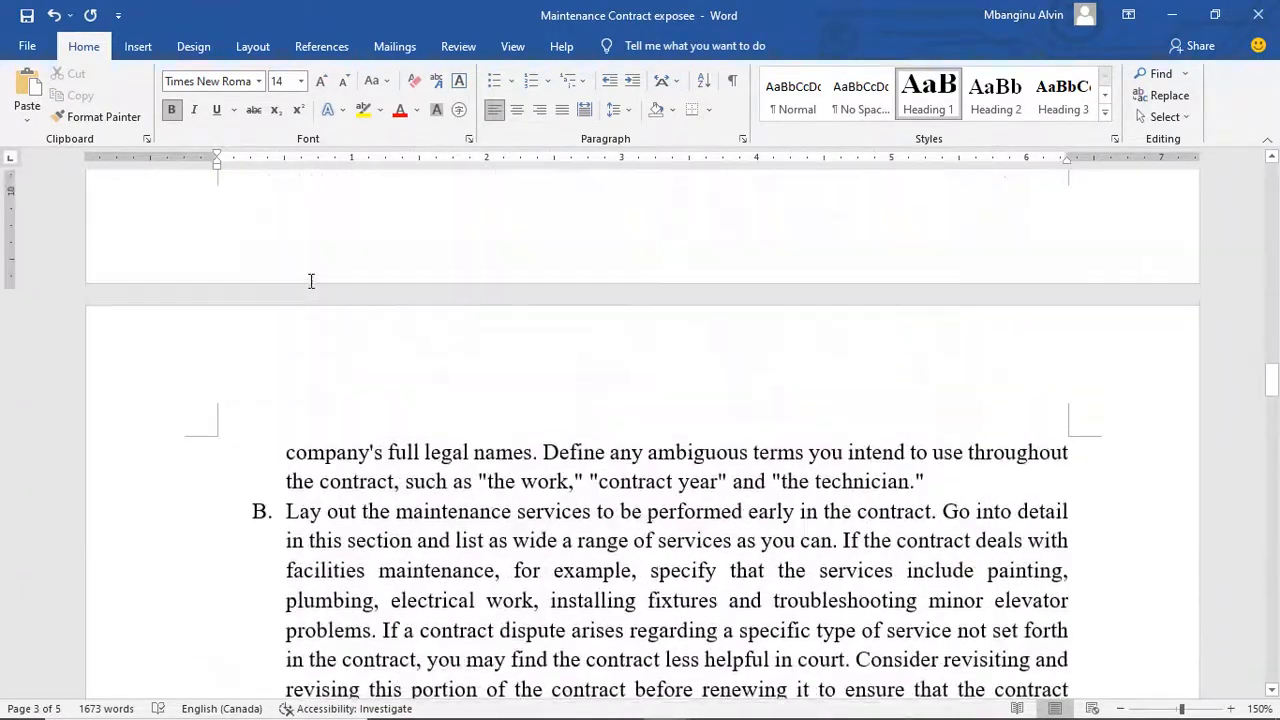
pyautogui.scroll(10, 311, 281)
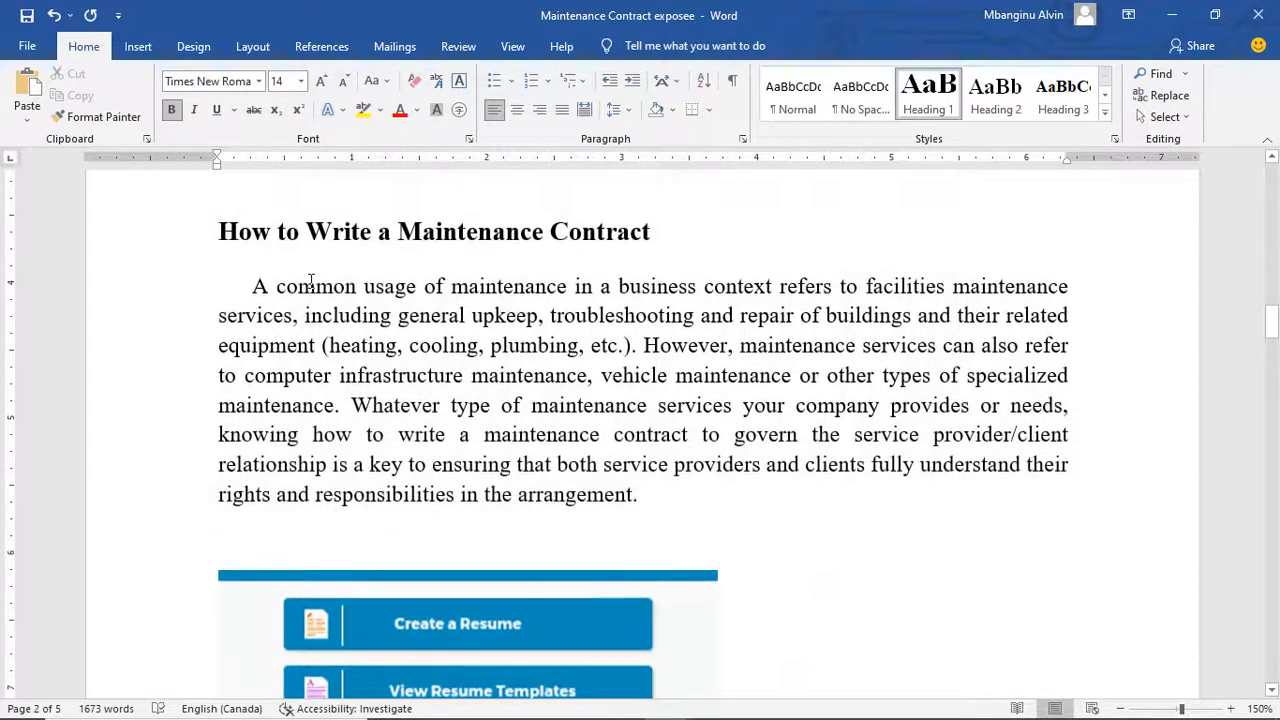
pyautogui.scroll(-3, 312, 249)
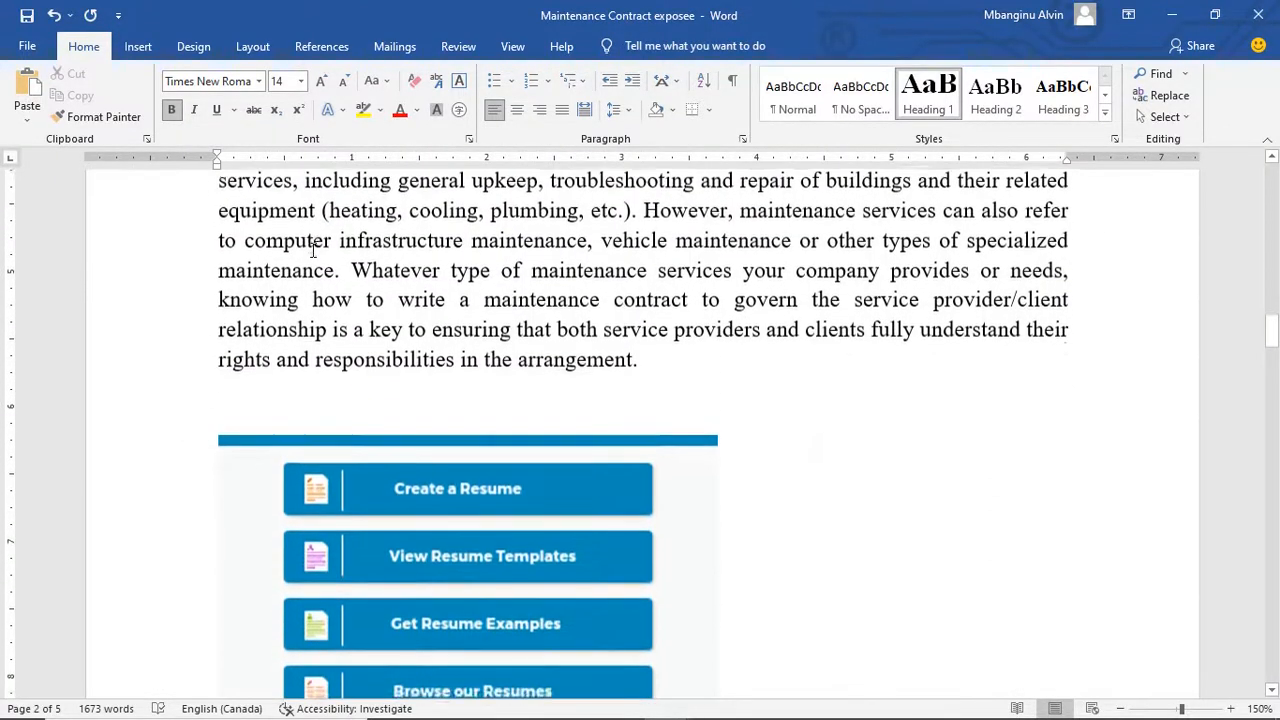
pyautogui.scroll(-14, 313, 255)
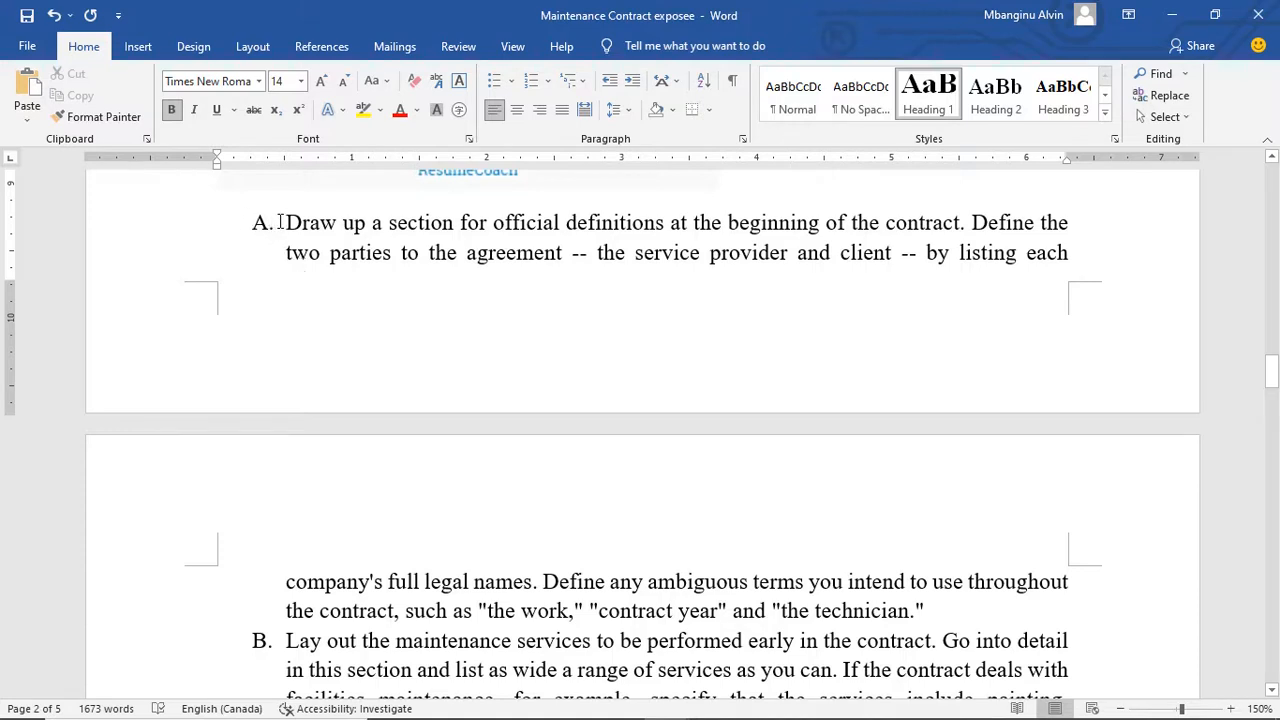
pyautogui.scroll(4, 277, 223)
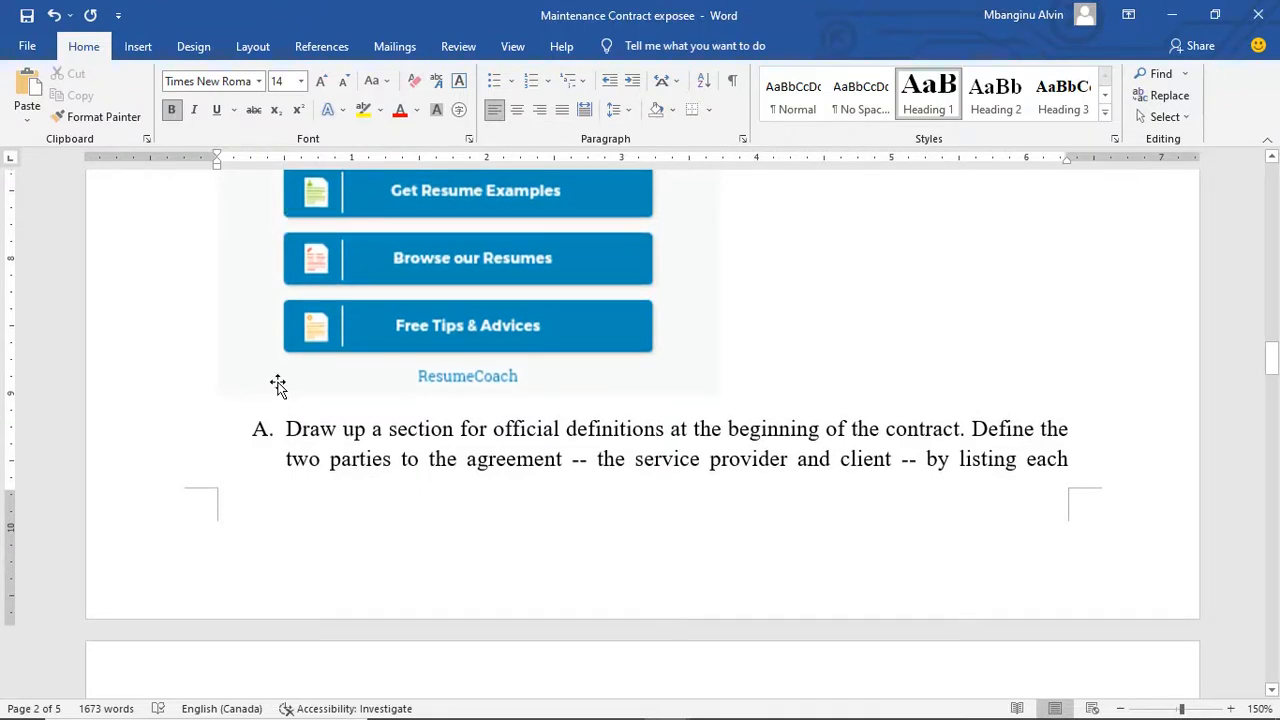
pyautogui.scroll(1, 278, 385)
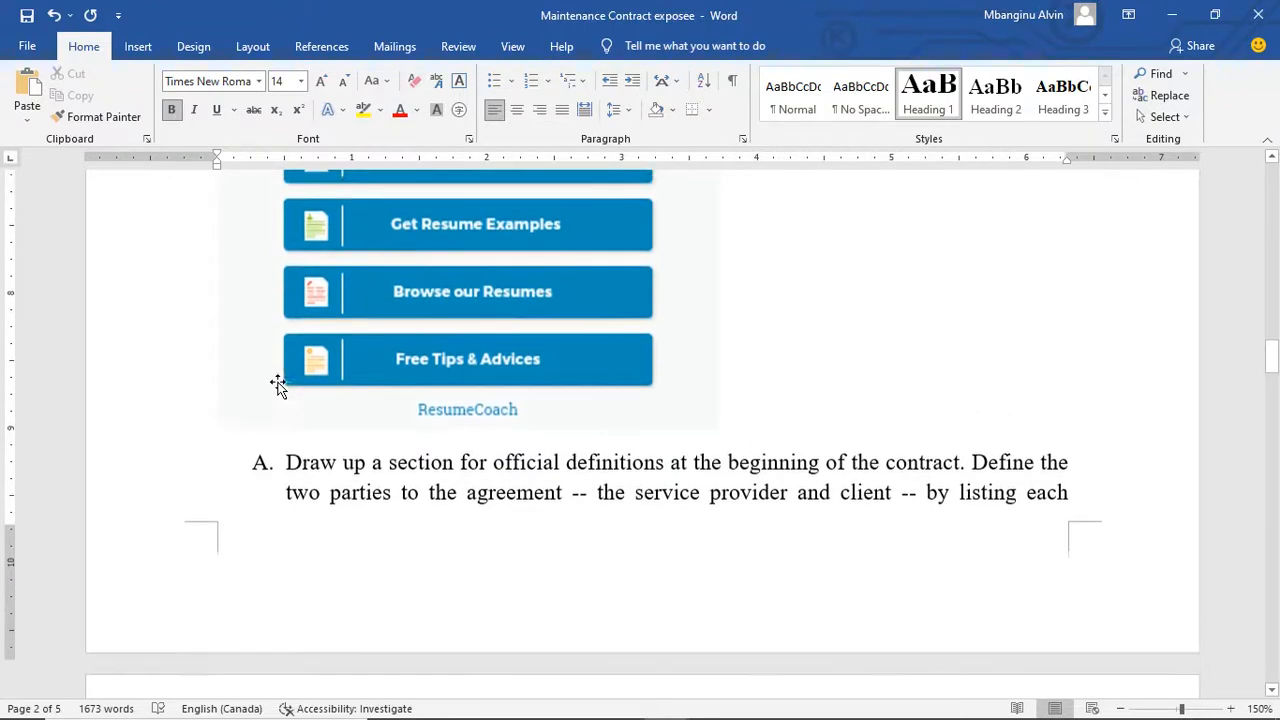
# - Highlight the full text of list item A across the page break, and place the cursor before its first word
pyautogui.click(288, 463)
pyautogui.moveTo(288, 470)
pyautogui.mouseDown()
pyautogui.moveTo(360, 509)
pyautogui.moveTo(572, 566)
pyautogui.moveTo(572, 616)
pyautogui.moveTo(526, 597)
pyautogui.moveTo(557, 534)
pyautogui.mouseUp()
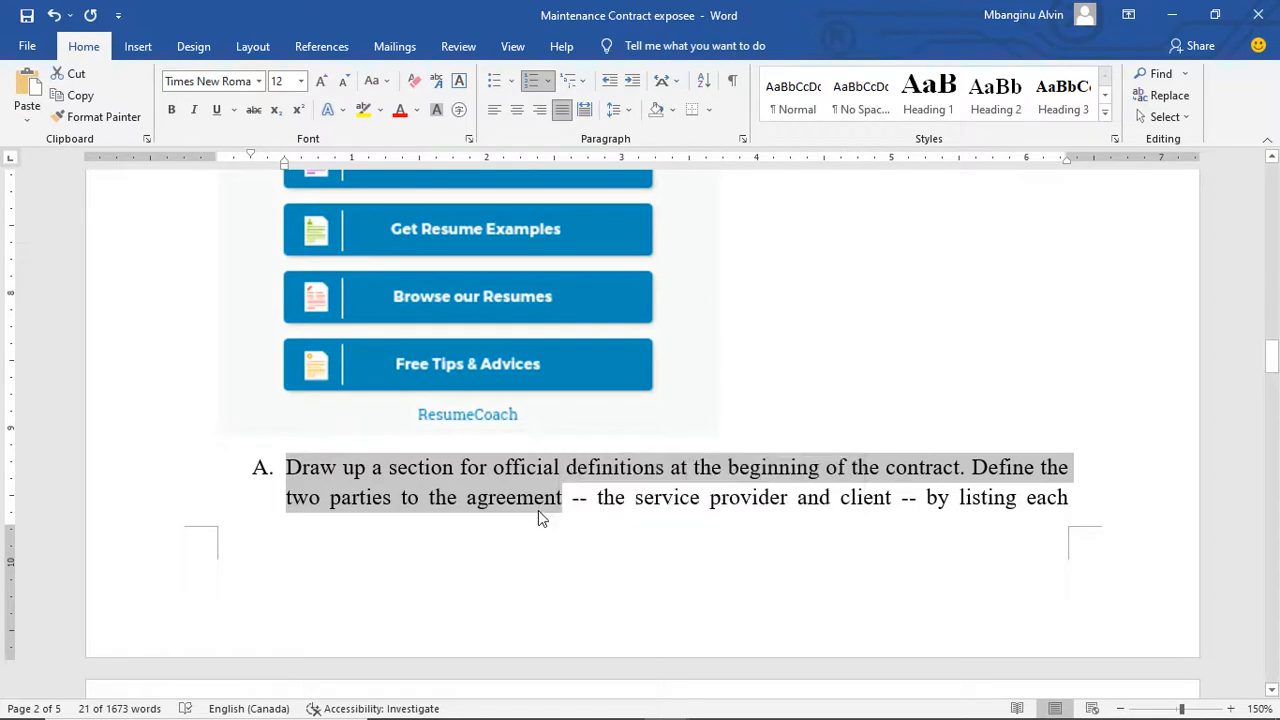
pyautogui.click(538, 510)
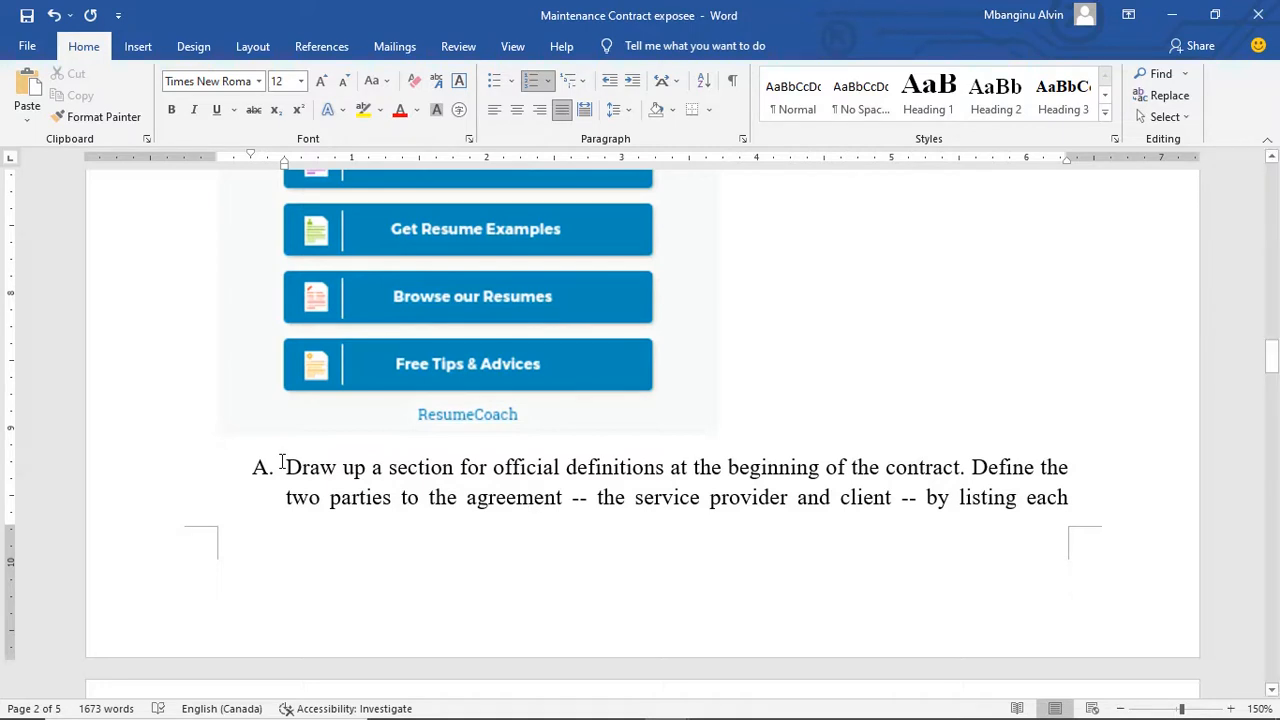
pyautogui.moveTo(286, 464)
pyautogui.mouseDown()
pyautogui.moveTo(474, 571)
pyautogui.moveTo(1060, 645)
pyautogui.mouseUp()
pyautogui.scroll(-5, 1056, 654)
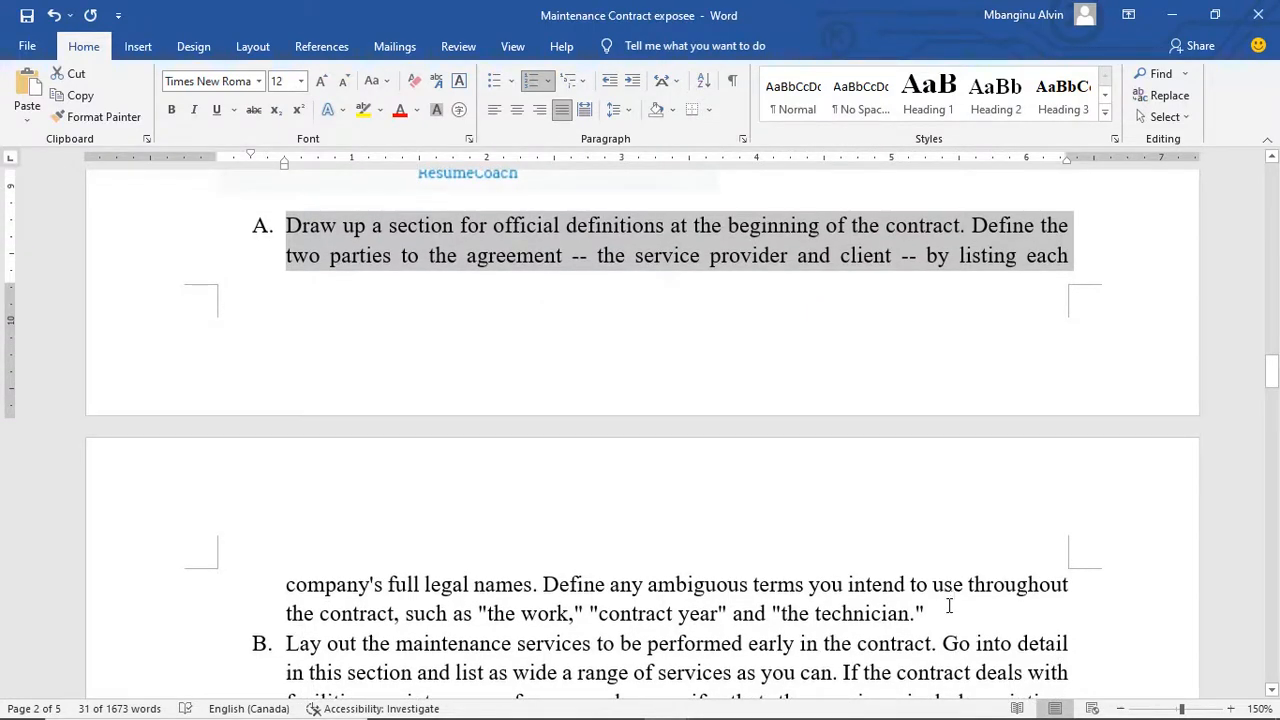
pyautogui.moveTo(949, 606)
pyautogui.mouseDown()
pyautogui.moveTo(520, 329)
pyautogui.moveTo(357, 314)
pyautogui.moveTo(309, 271)
pyautogui.moveTo(293, 226)
pyautogui.mouseUp()
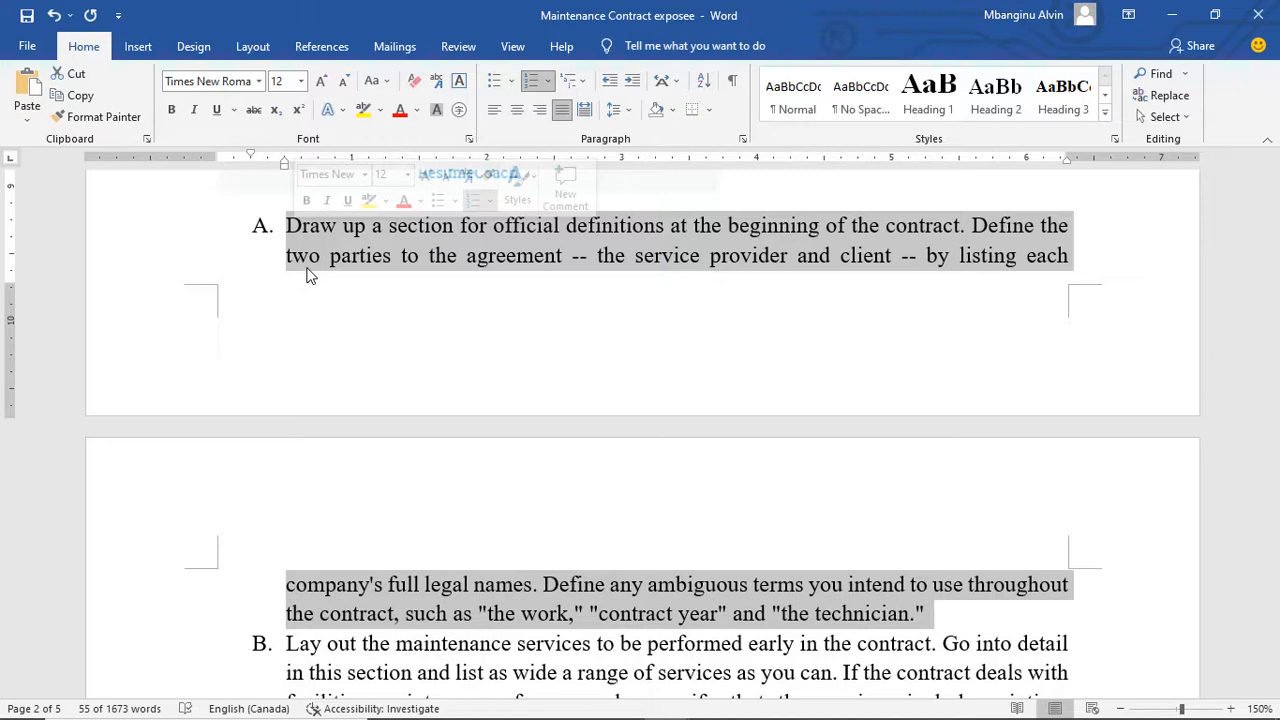
pyautogui.scroll(1, 308, 276)
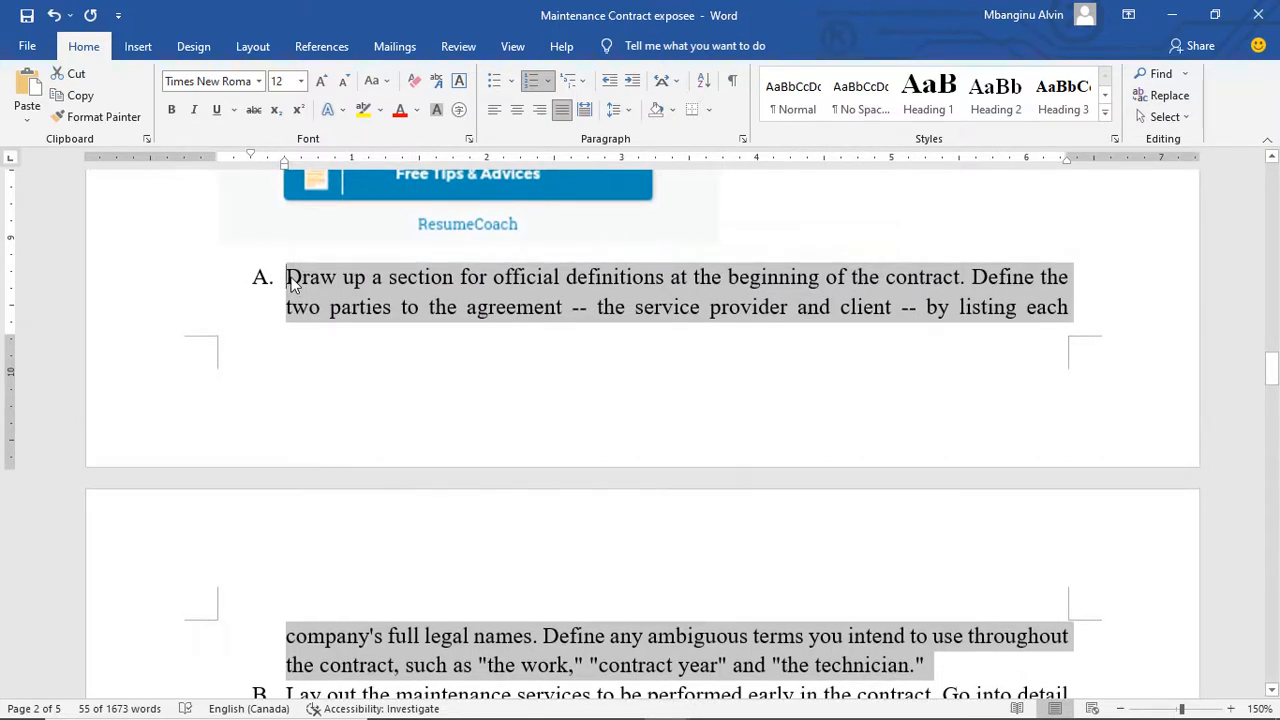
pyautogui.click(288, 280)
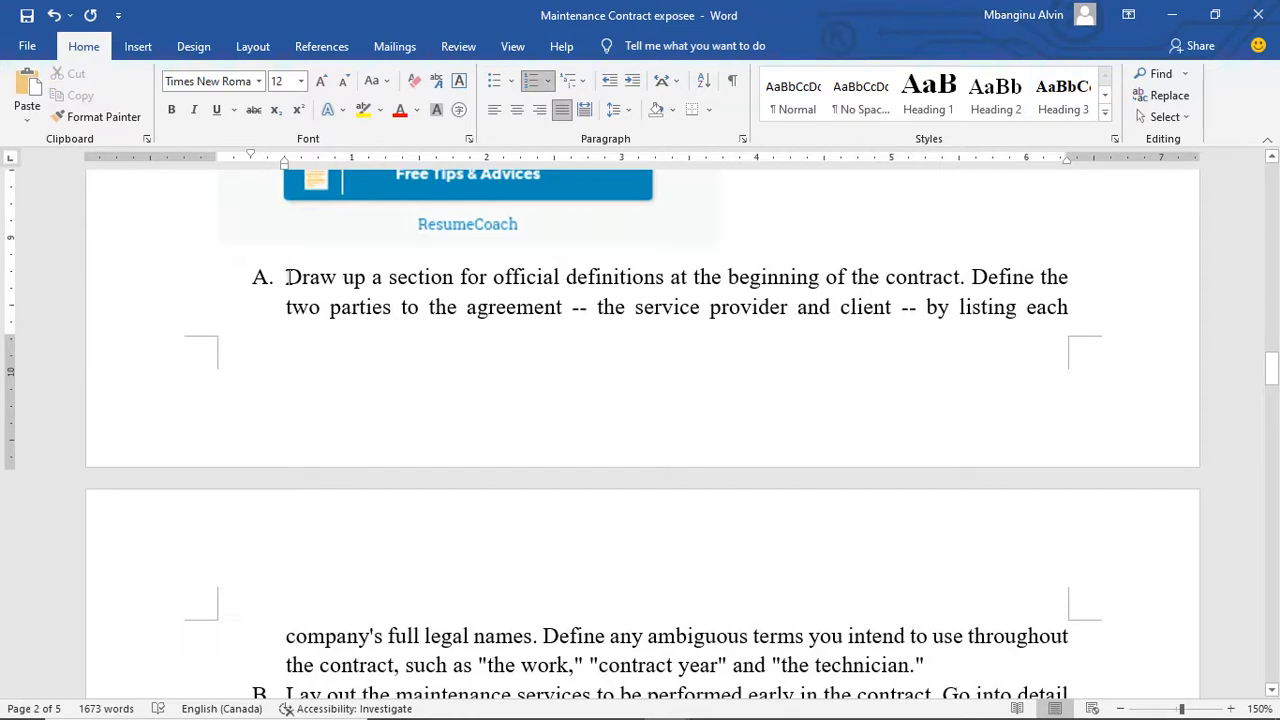
pyautogui.write('STEP')
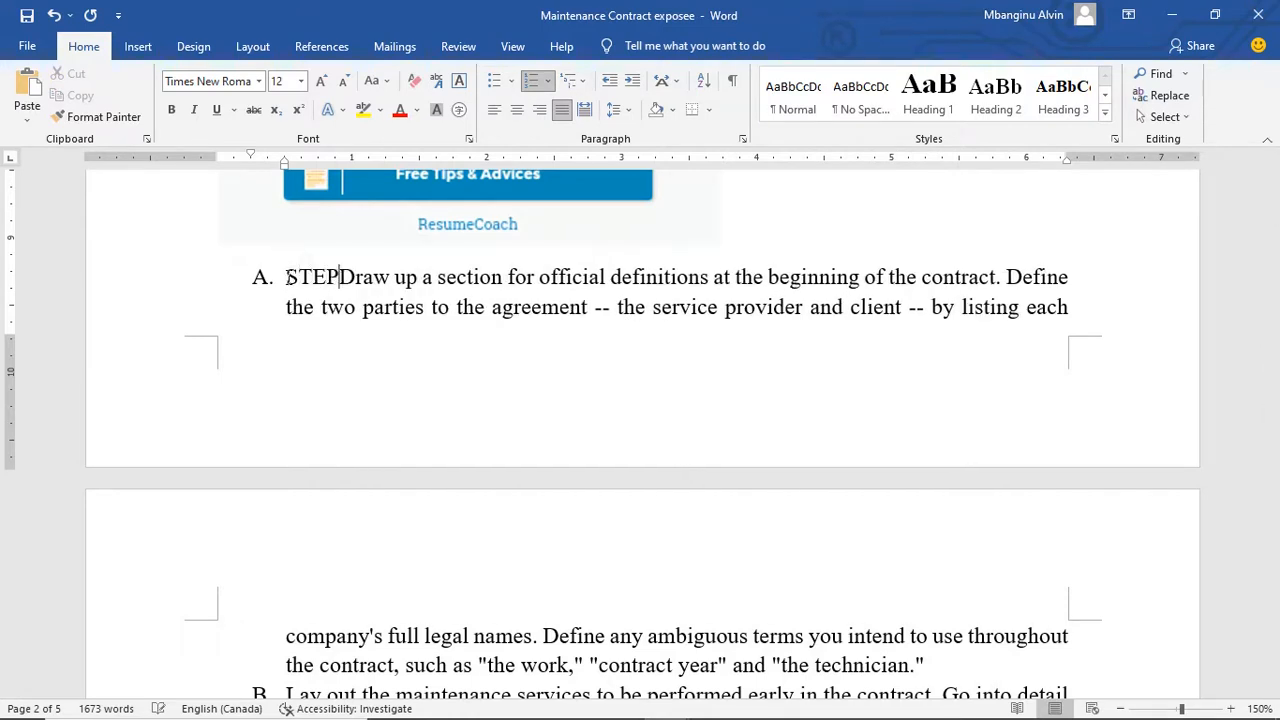
pyautogui.press('BackSpace')
pyautogui.press('BackSpace')
pyautogui.press('BackSpace')
pyautogui.press('BackSpace')
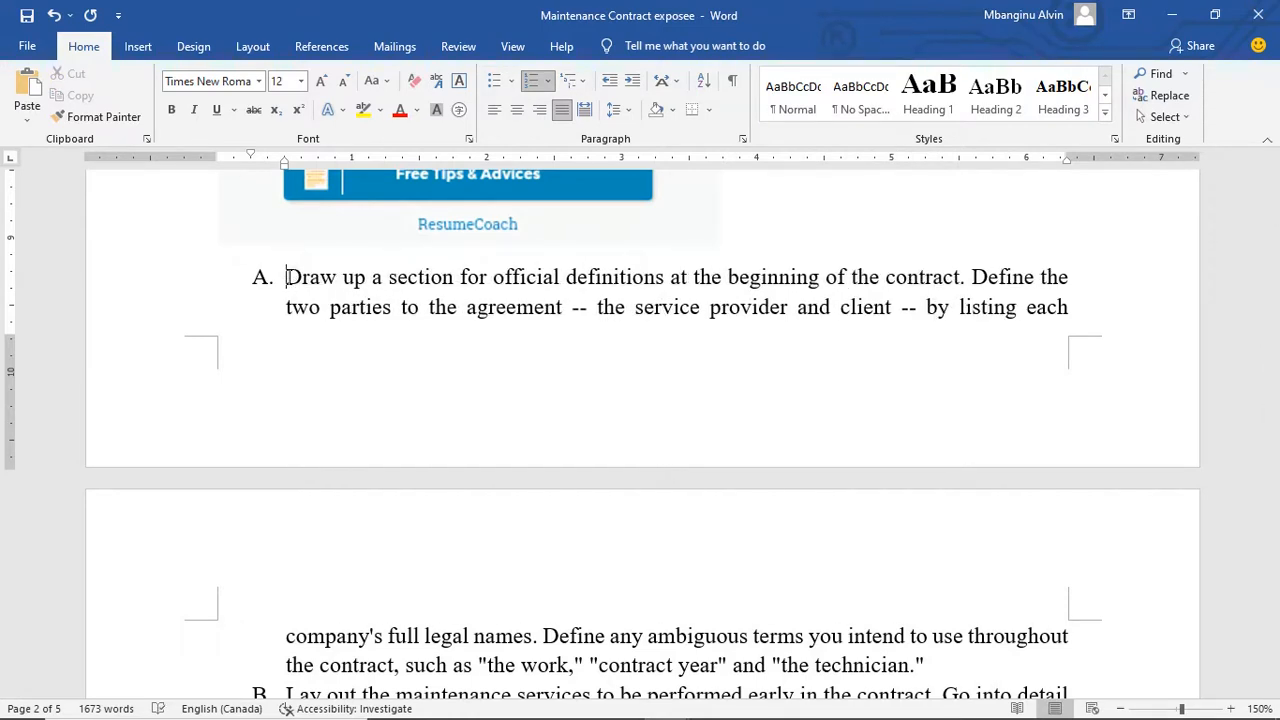
# - Insert "Step one:" at the beginning of list item A, before "Draw up a section"
pyautogui.write('Step ')
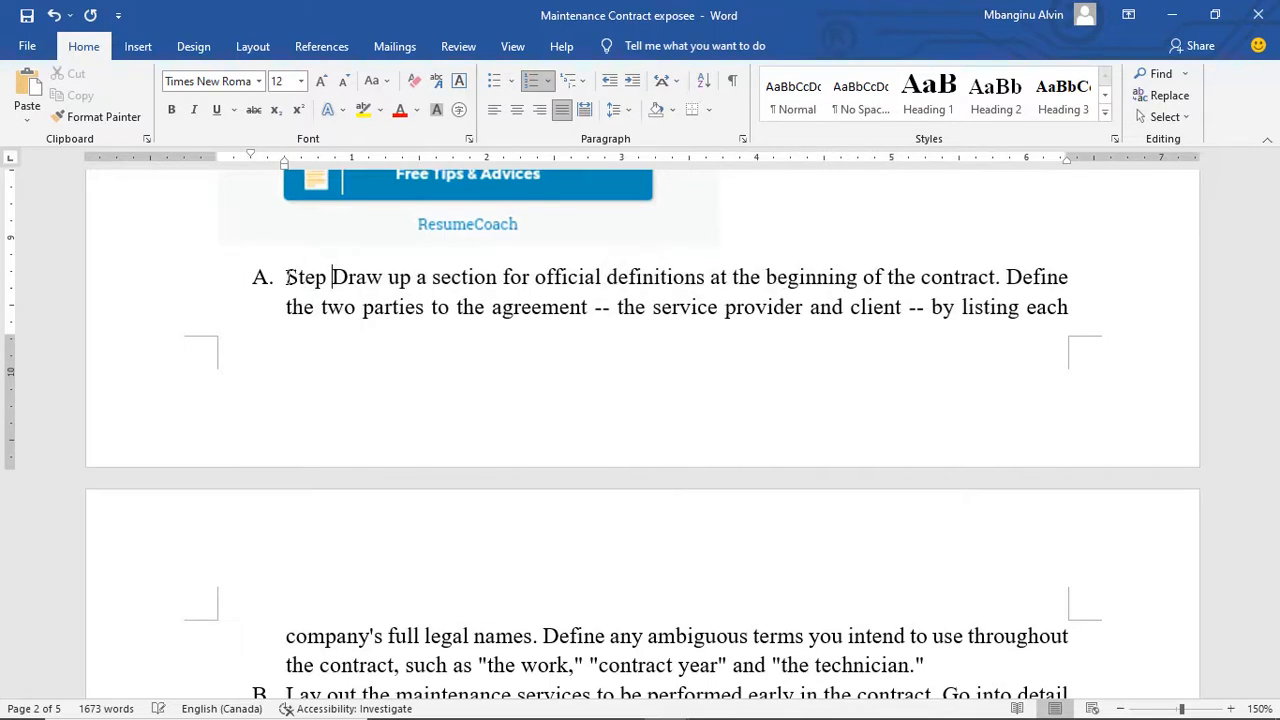
pyautogui.write('one:')
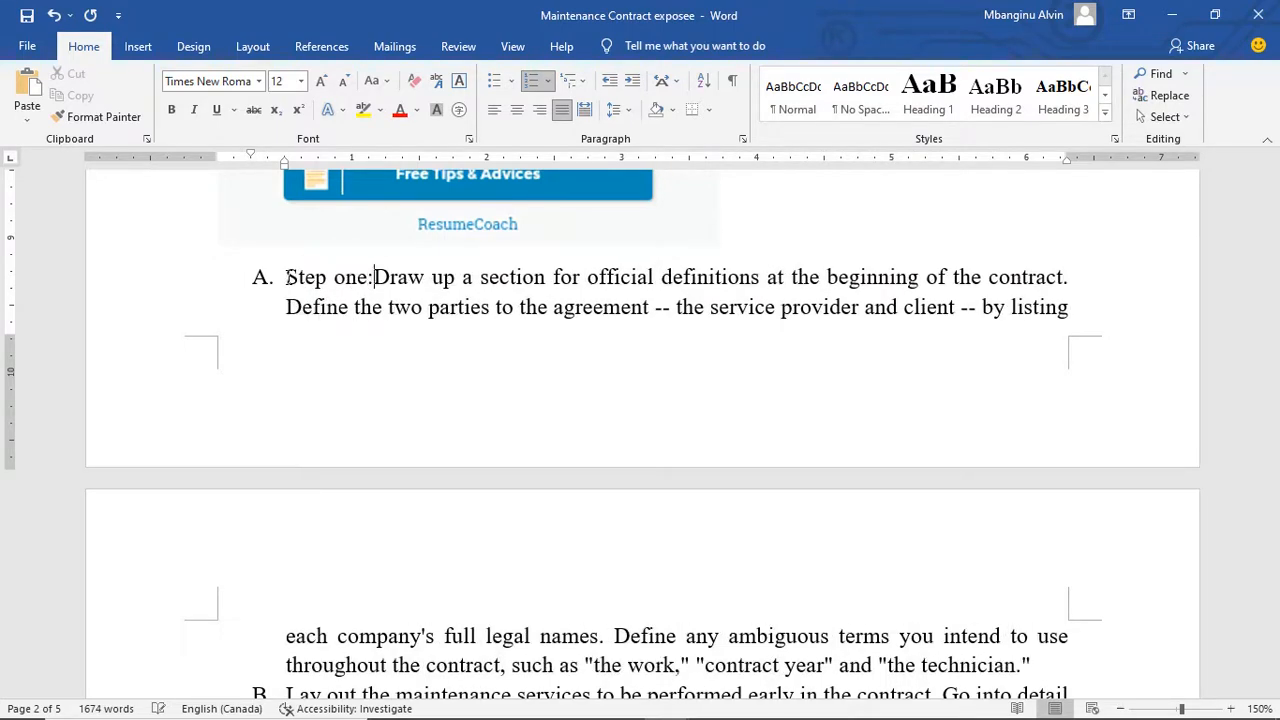
pyautogui.press('Return')
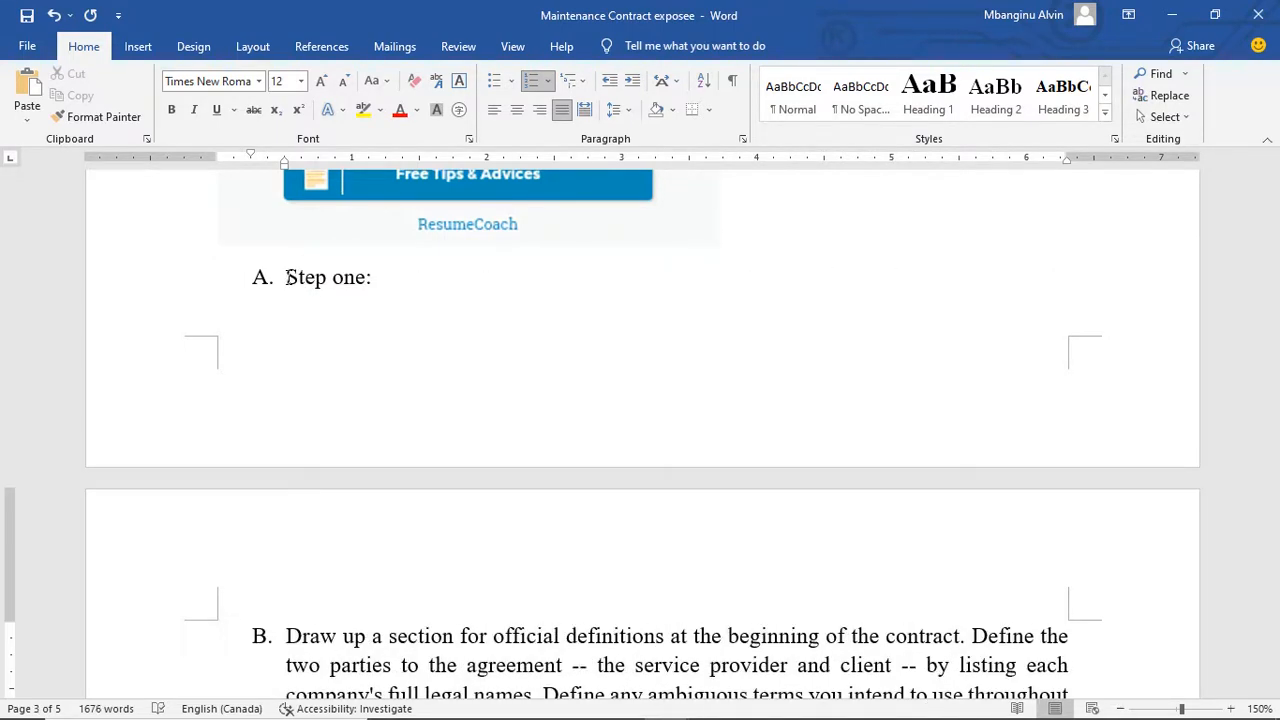
pyautogui.press('BackSpace')
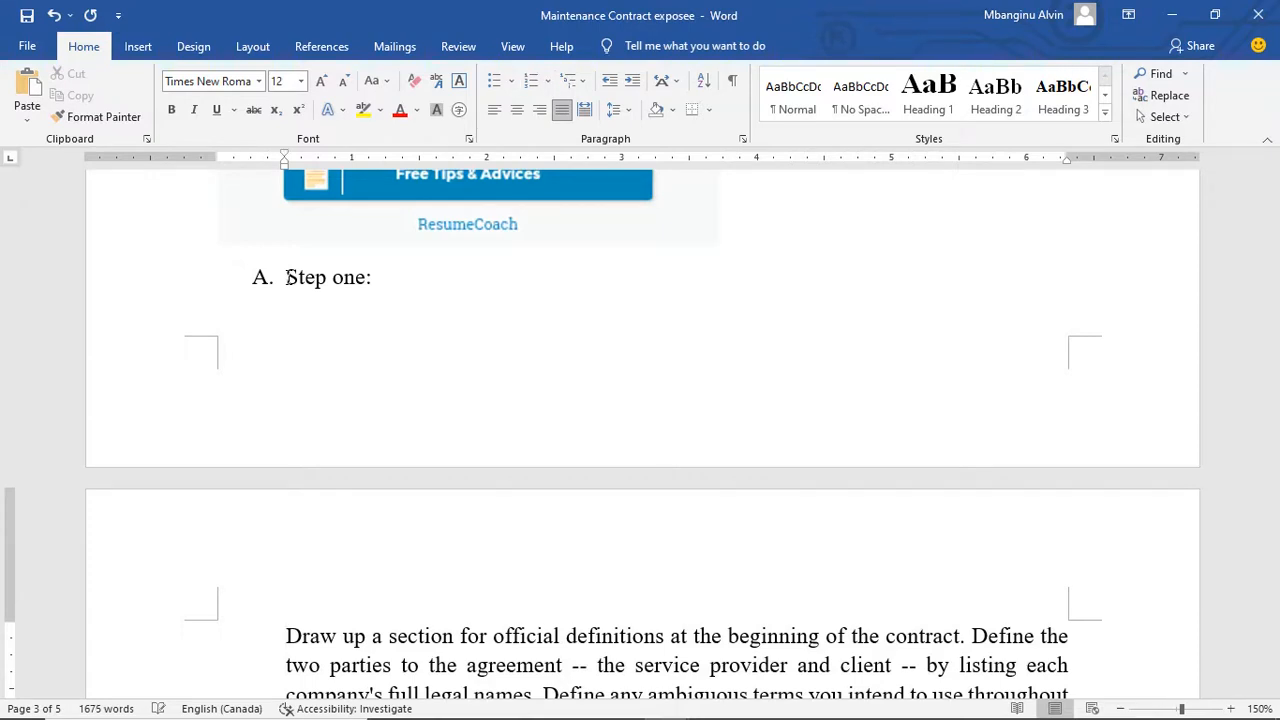
pyautogui.press('BackSpace')
pyautogui.press('BackSpace')
pyautogui.press('BackSpace')
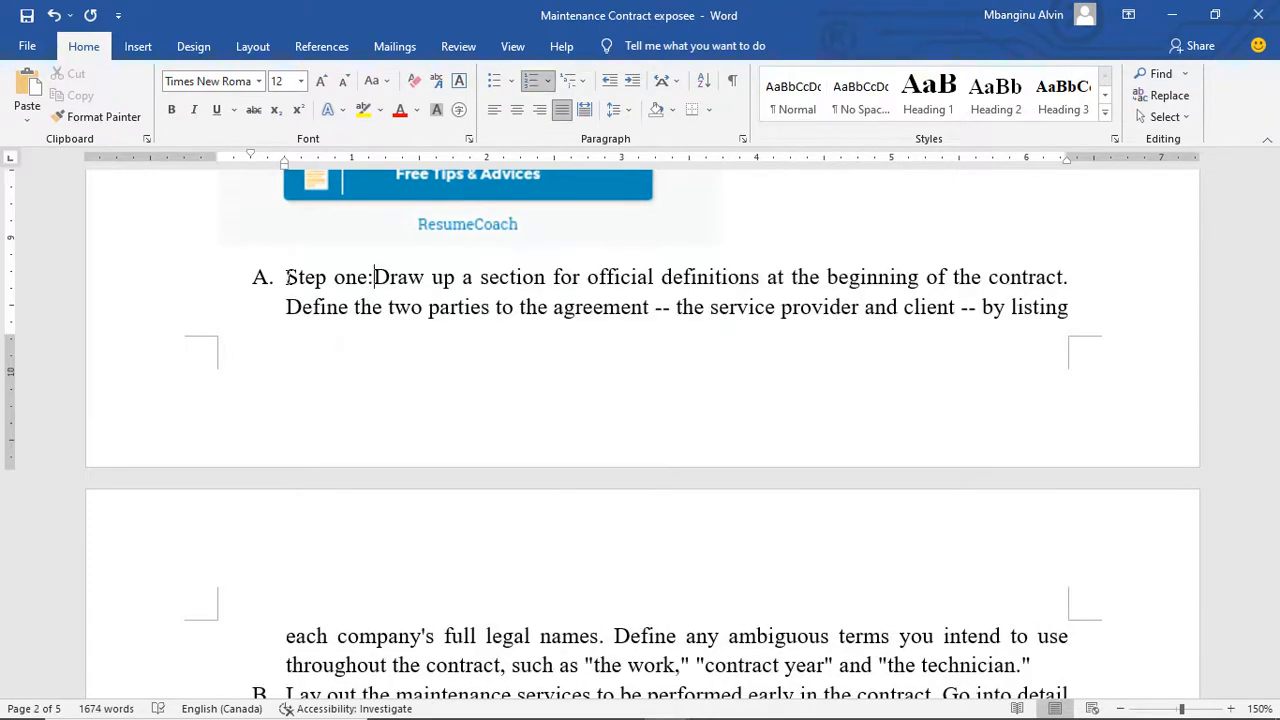
pyautogui.press('Return')
pyautogui.hotkey('ctrl', 'z')
# - Split the text after "Step one:" into its own unlettered paragraph and indent its first line
pyautogui.press('Return')
pyautogui.press('BackSpace')
pyautogui.press('BackSpace')
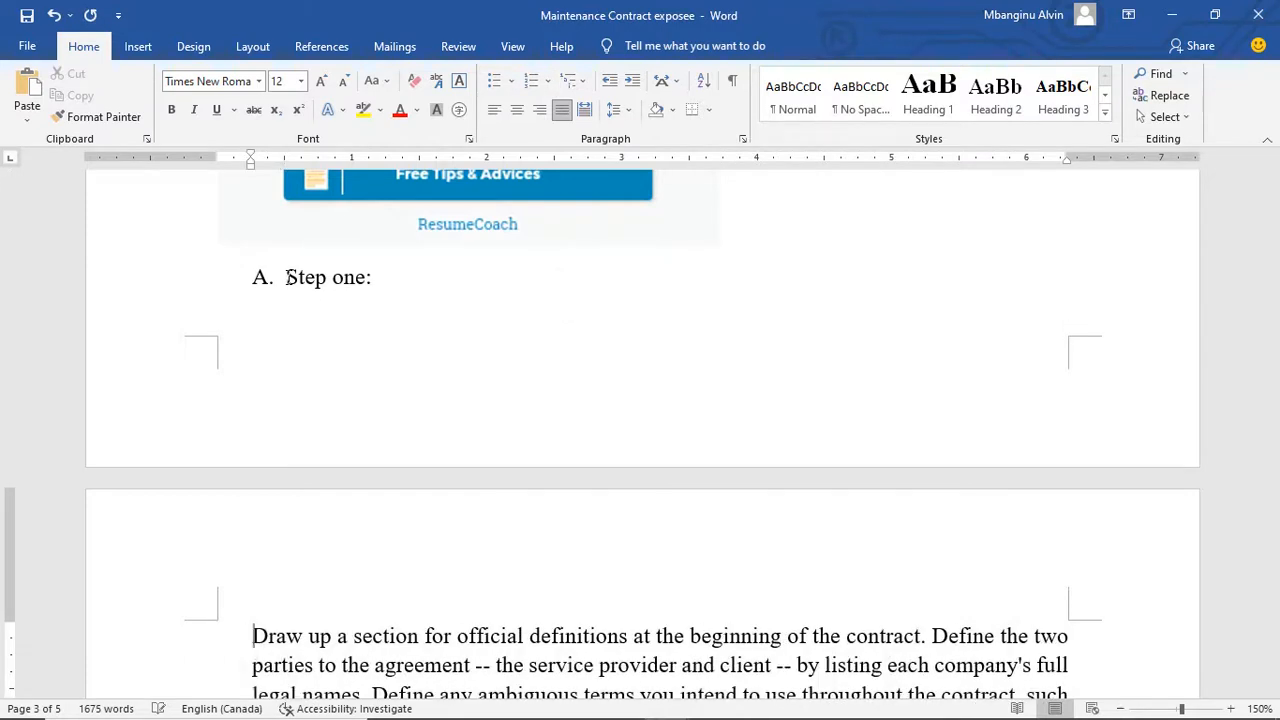
pyautogui.press('Tab')
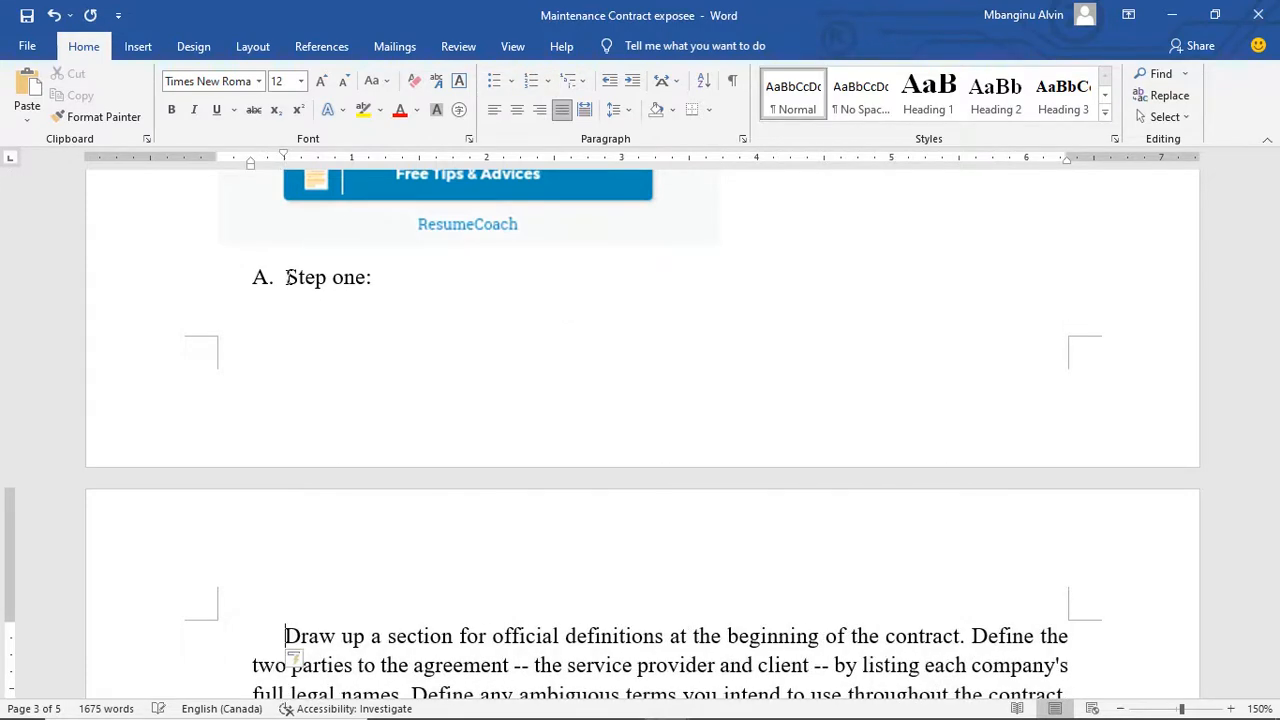
pyautogui.click(138, 46)
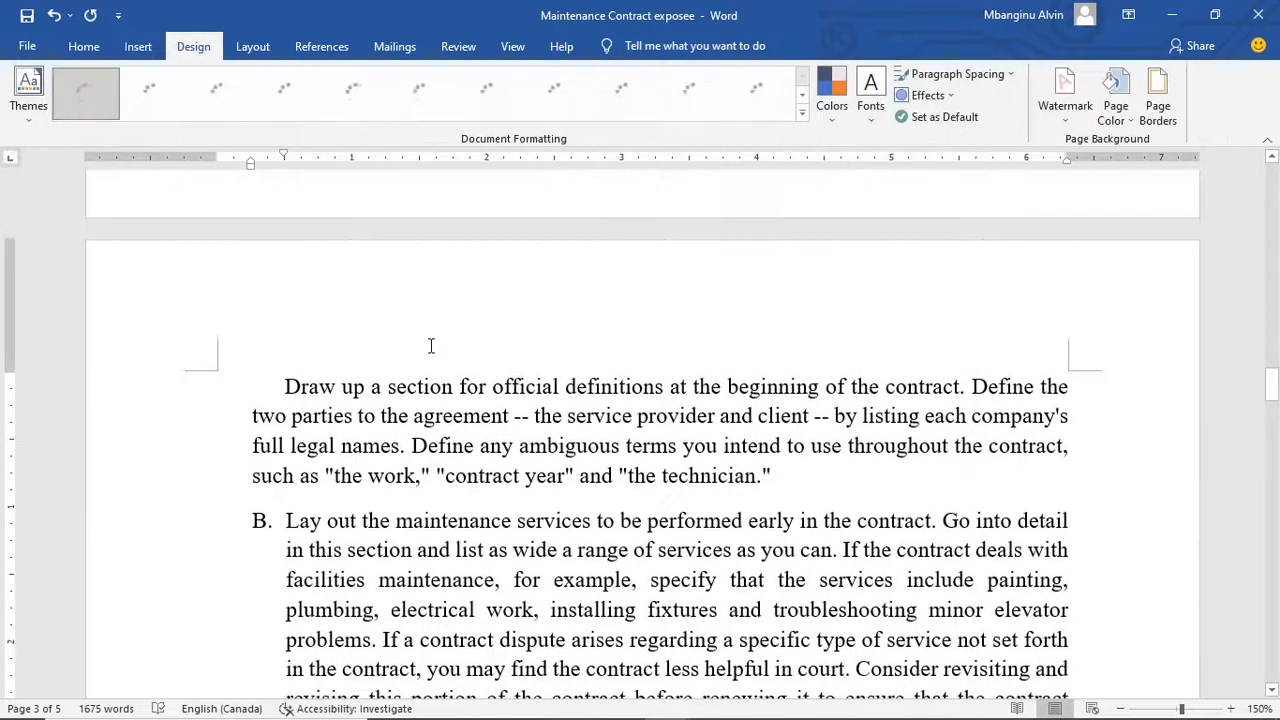
pyautogui.click(431, 346)
pyautogui.scroll(4, 397, 414)
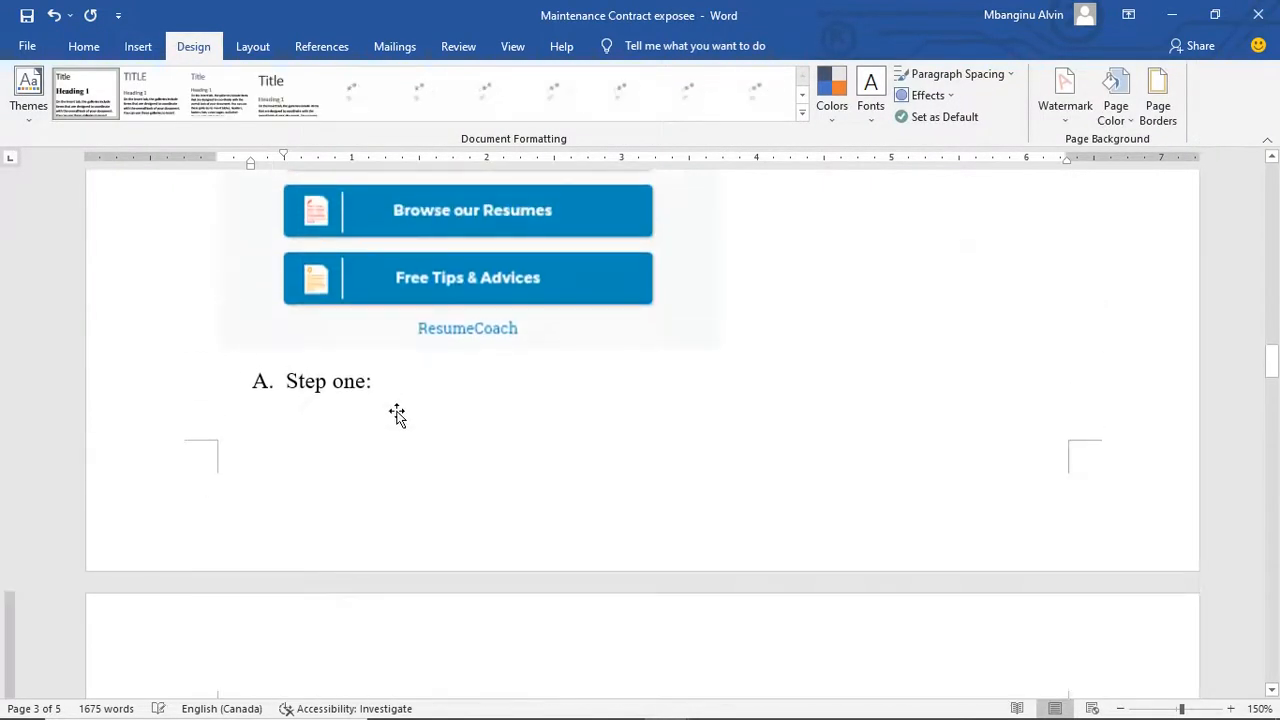
pyautogui.scroll(-5, 400, 441)
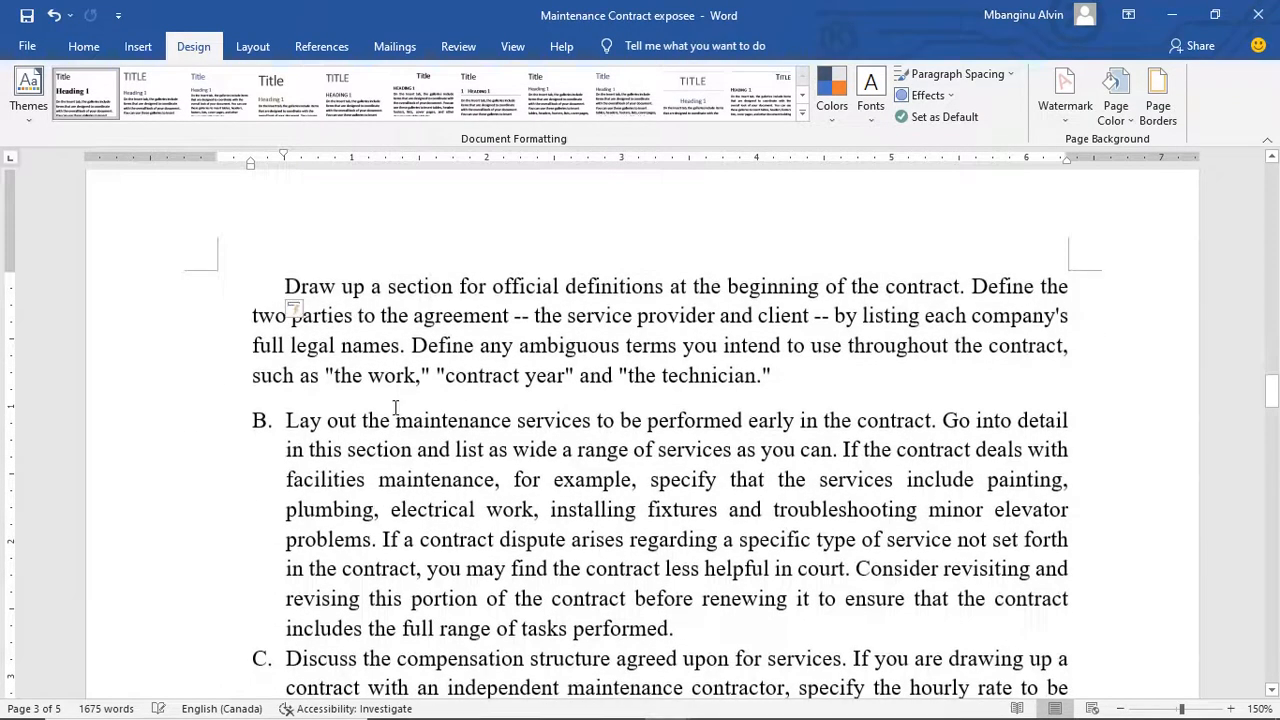
pyautogui.click(396, 418)
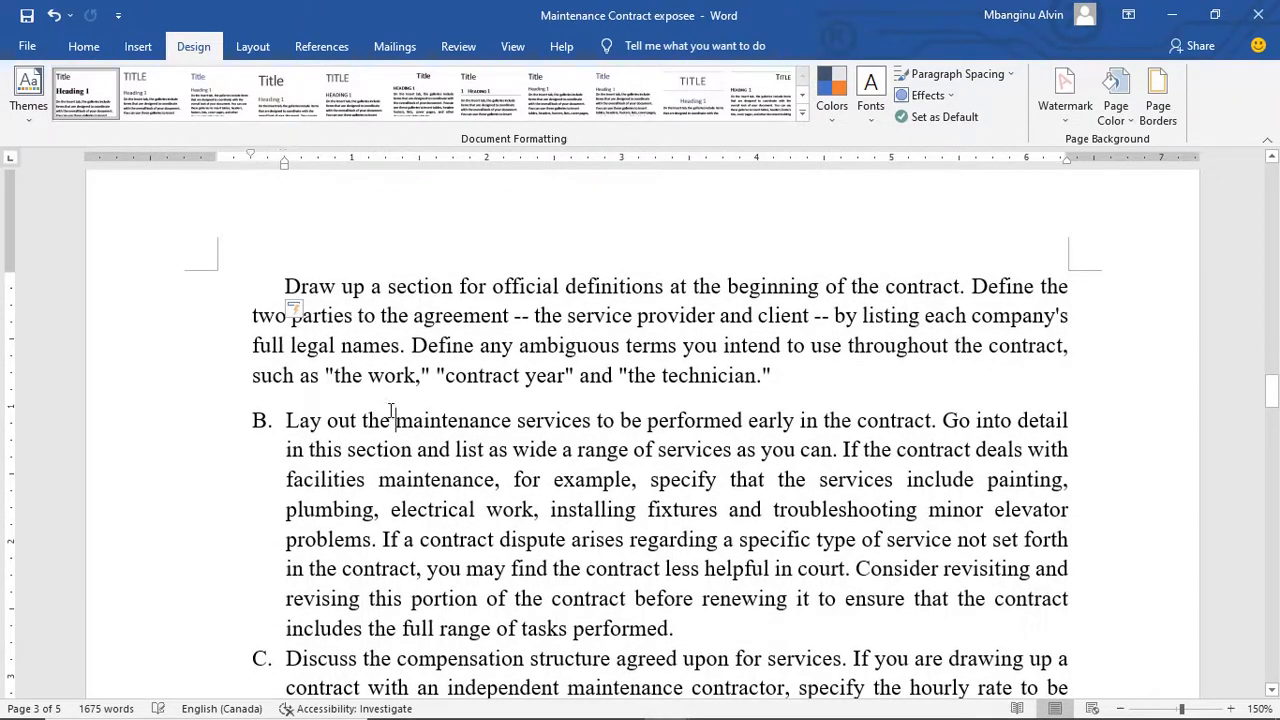
pyautogui.click(88, 50)
# - Apply the Heading 2 style to the "Step one:" line of list item A
pyautogui.scroll(3, 424, 396)
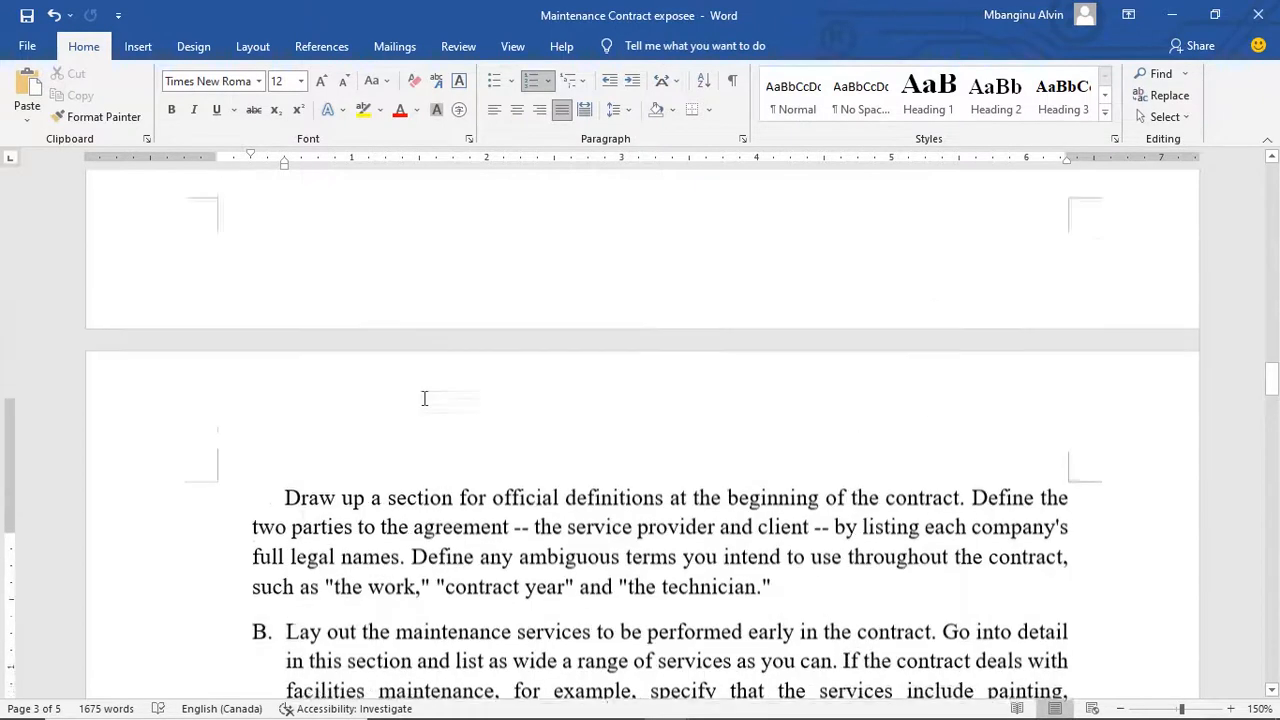
pyautogui.scroll(3, 424, 398)
pyautogui.moveTo(400, 432); pyautogui.dragTo(286, 434)
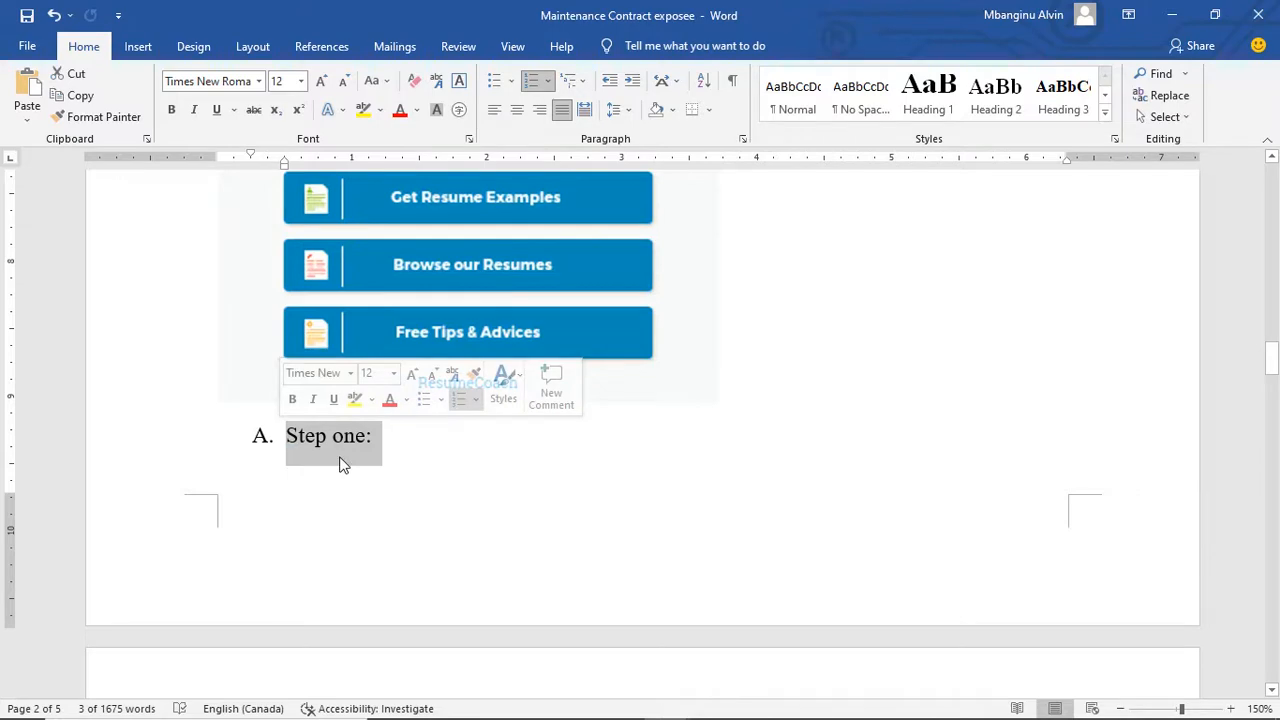
pyautogui.scroll(-5, 340, 460)
pyautogui.scroll(3, 340, 457)
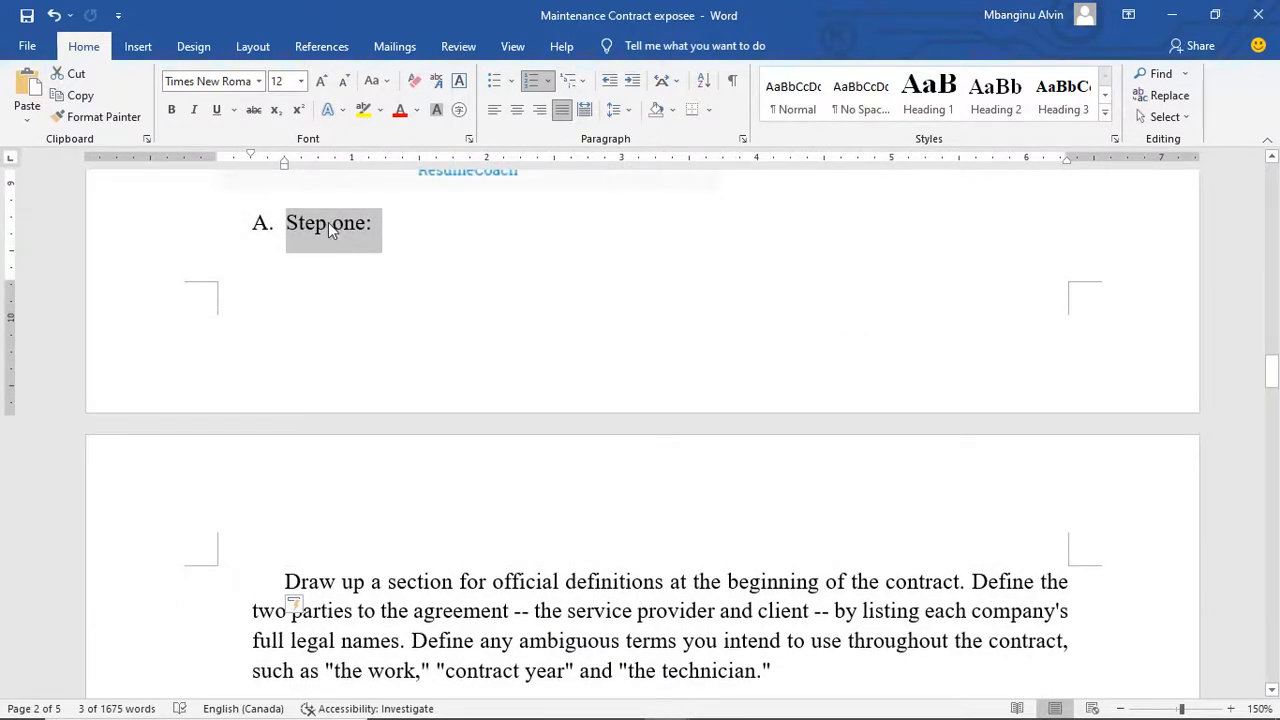
pyautogui.scroll(-3, 420, 546)
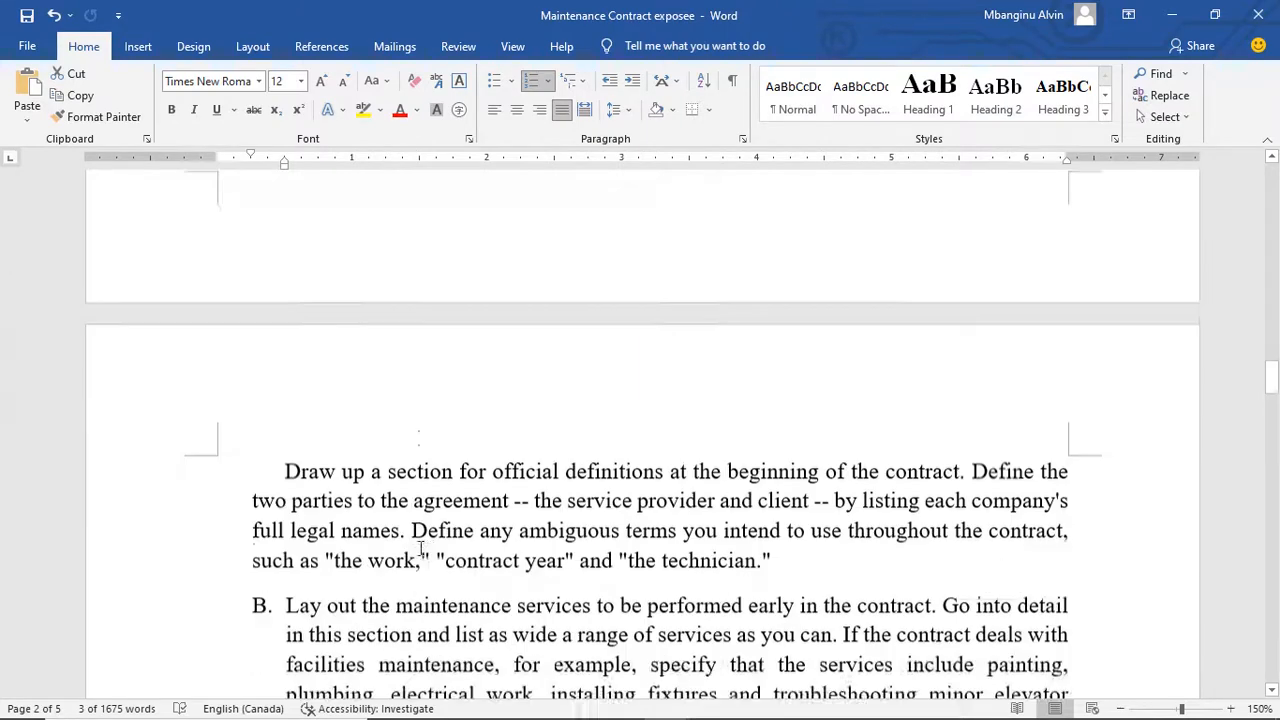
pyautogui.scroll(3, 420, 546)
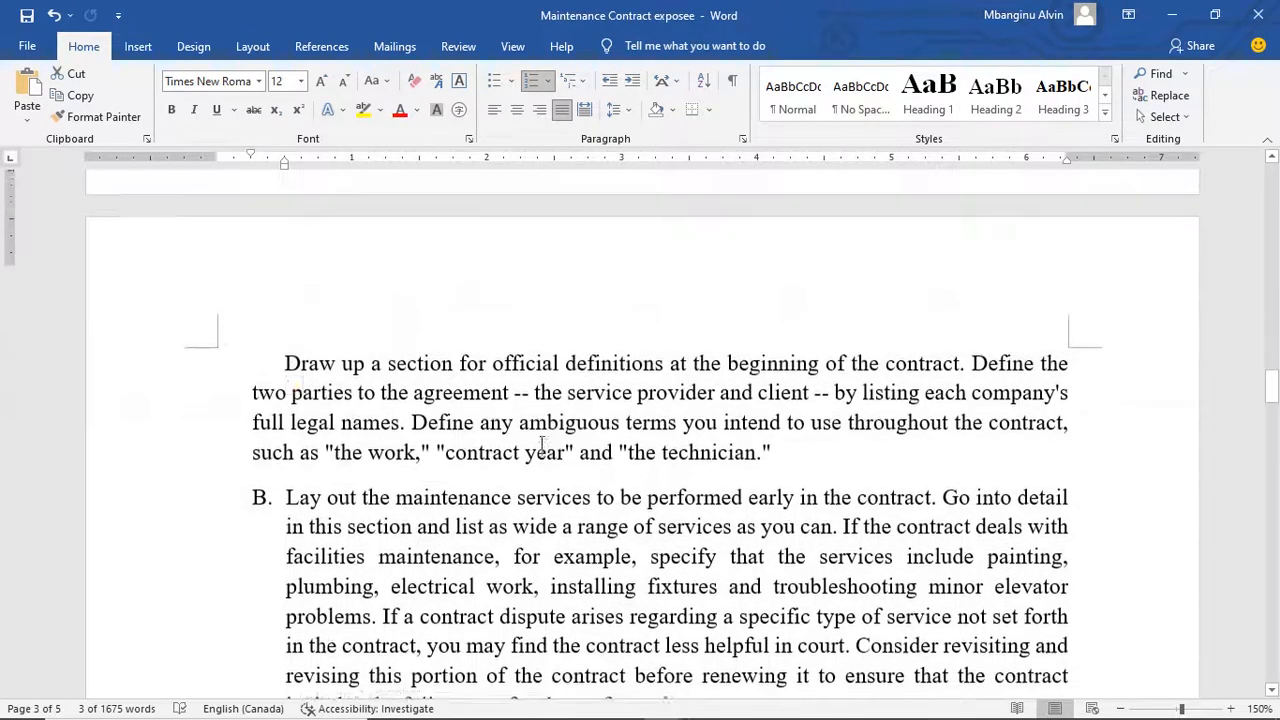
pyautogui.scroll(3, 700, 434)
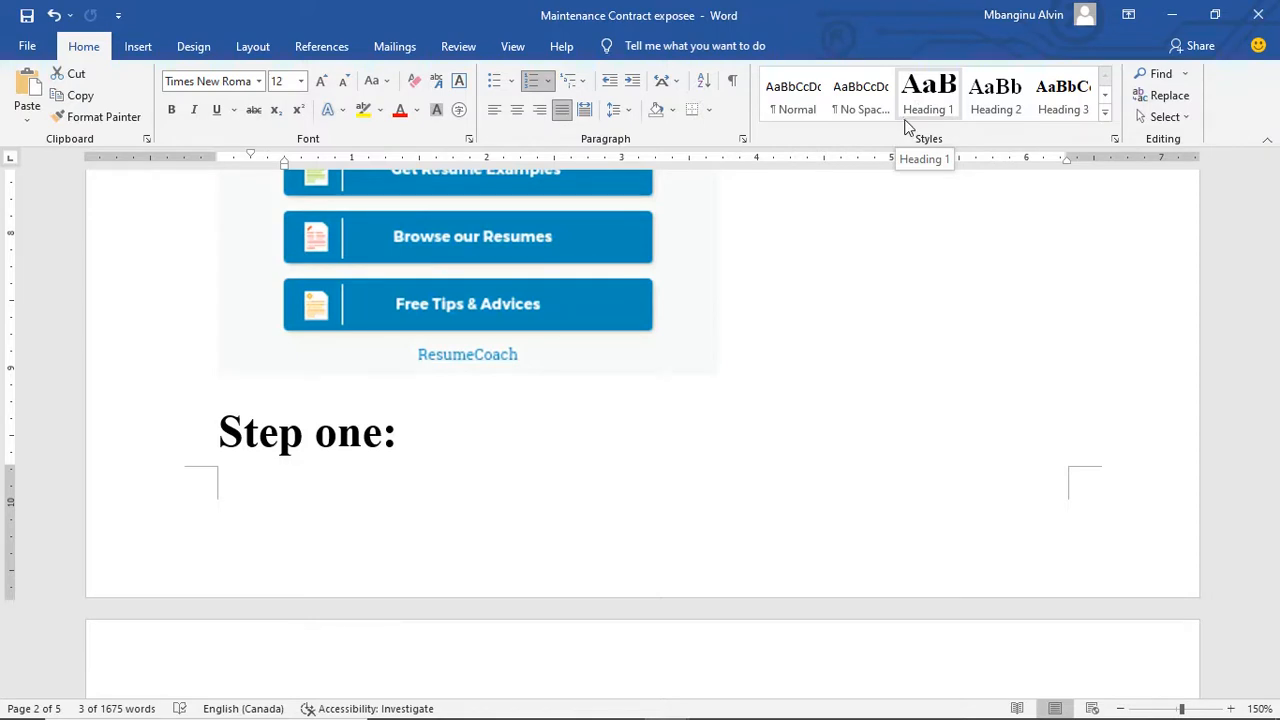
pyautogui.click(985, 93)
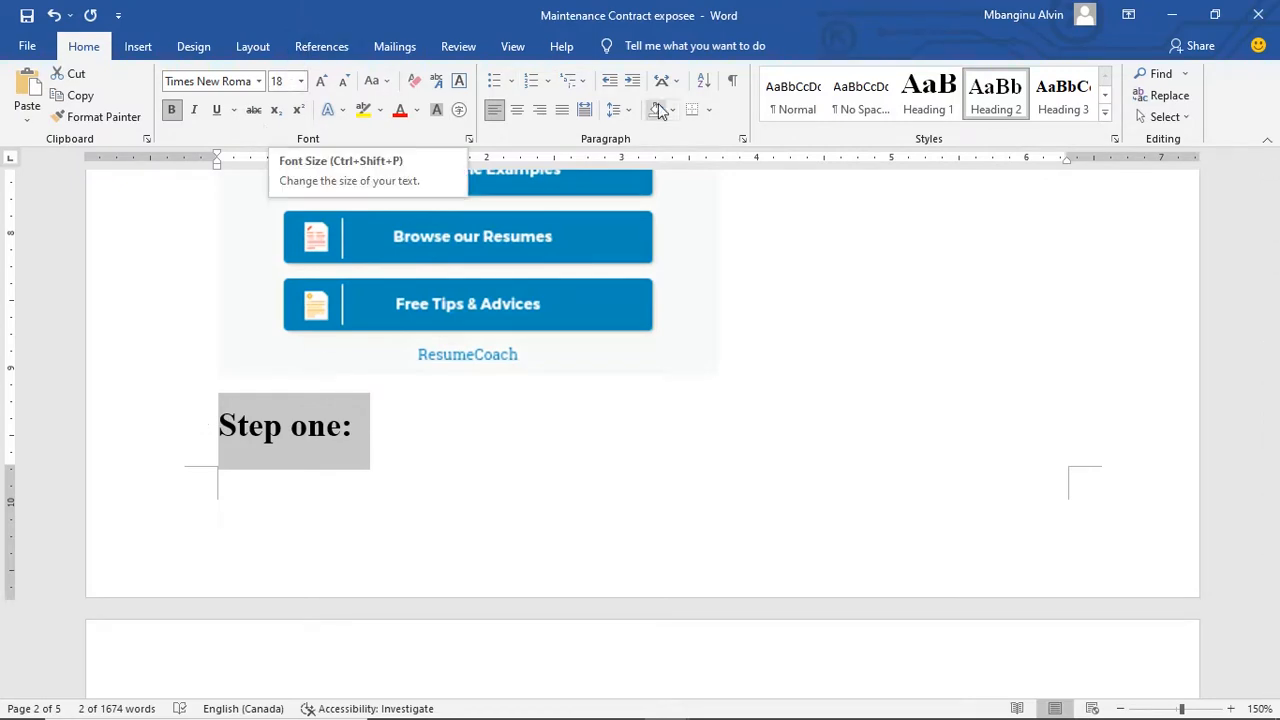
# - Compare the "Step one:" subheading with the text below it and with the main heading How to Write a Maintenance Contract, including its font size
pyautogui.scroll(-1, 683, 357)
pyautogui.scroll(-6, 683, 357)
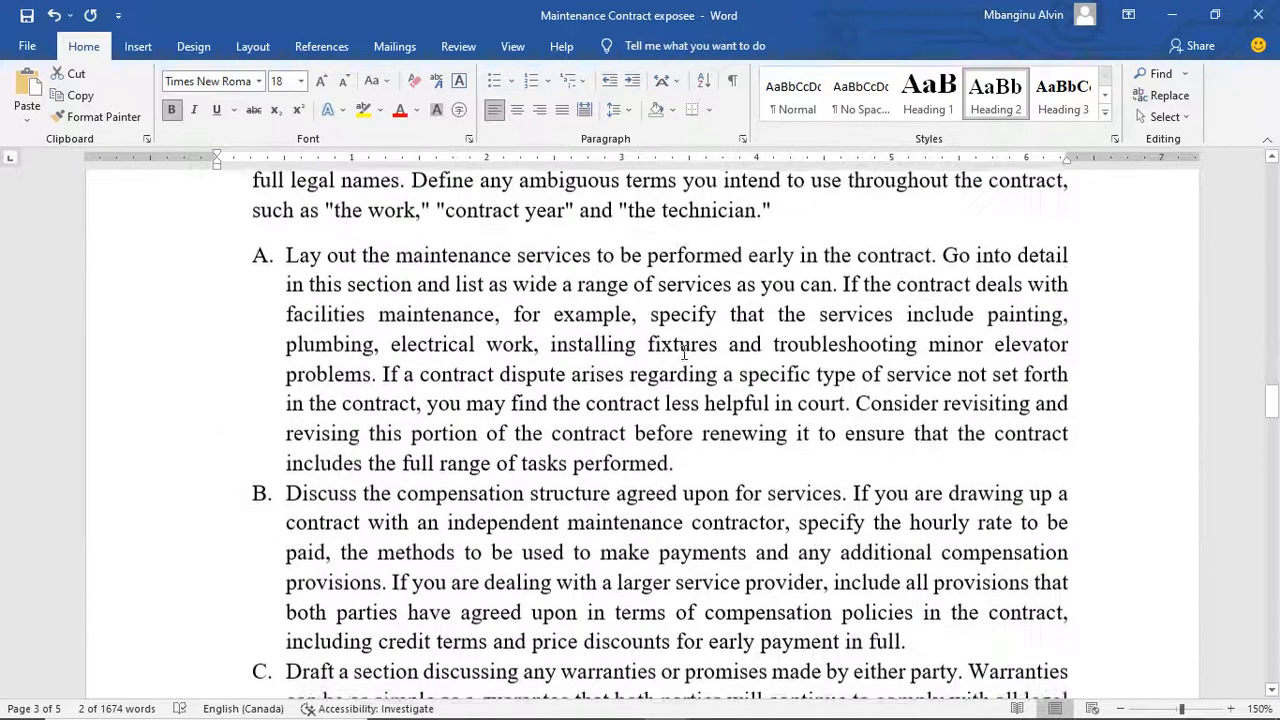
pyautogui.scroll(2, 615, 362)
pyautogui.scroll(2, 615, 362)
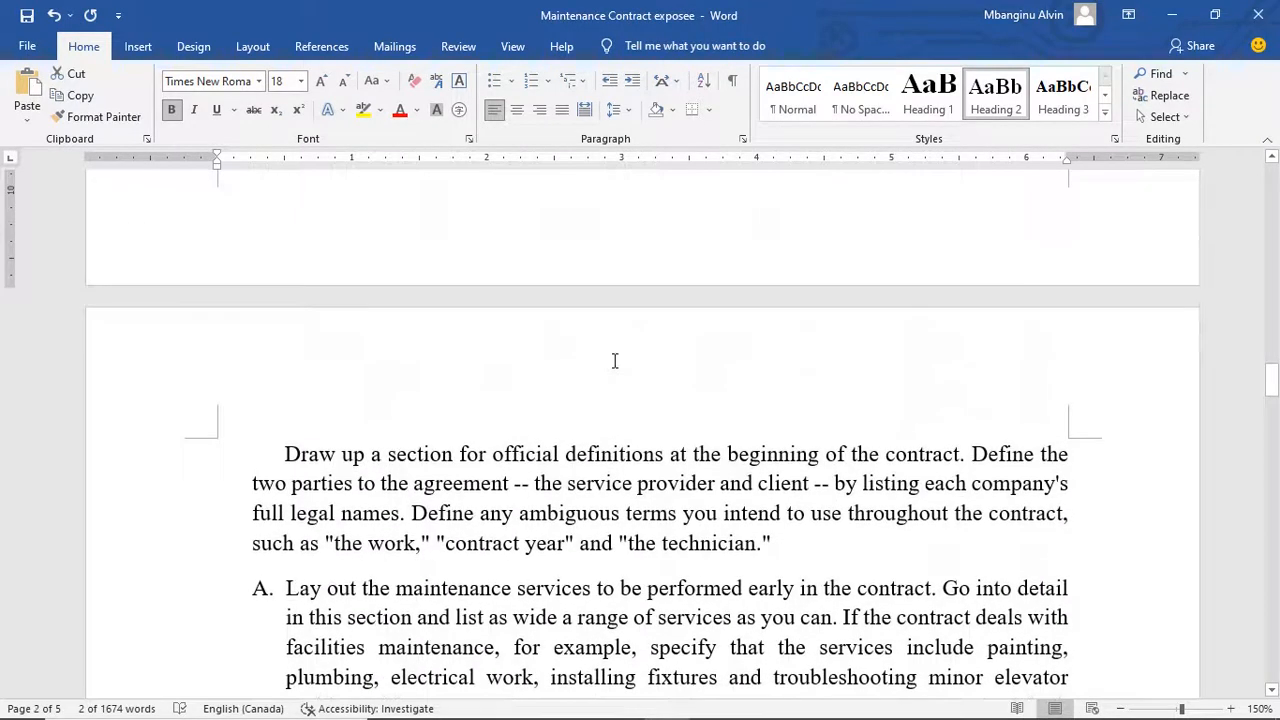
pyautogui.scroll(3, 615, 362)
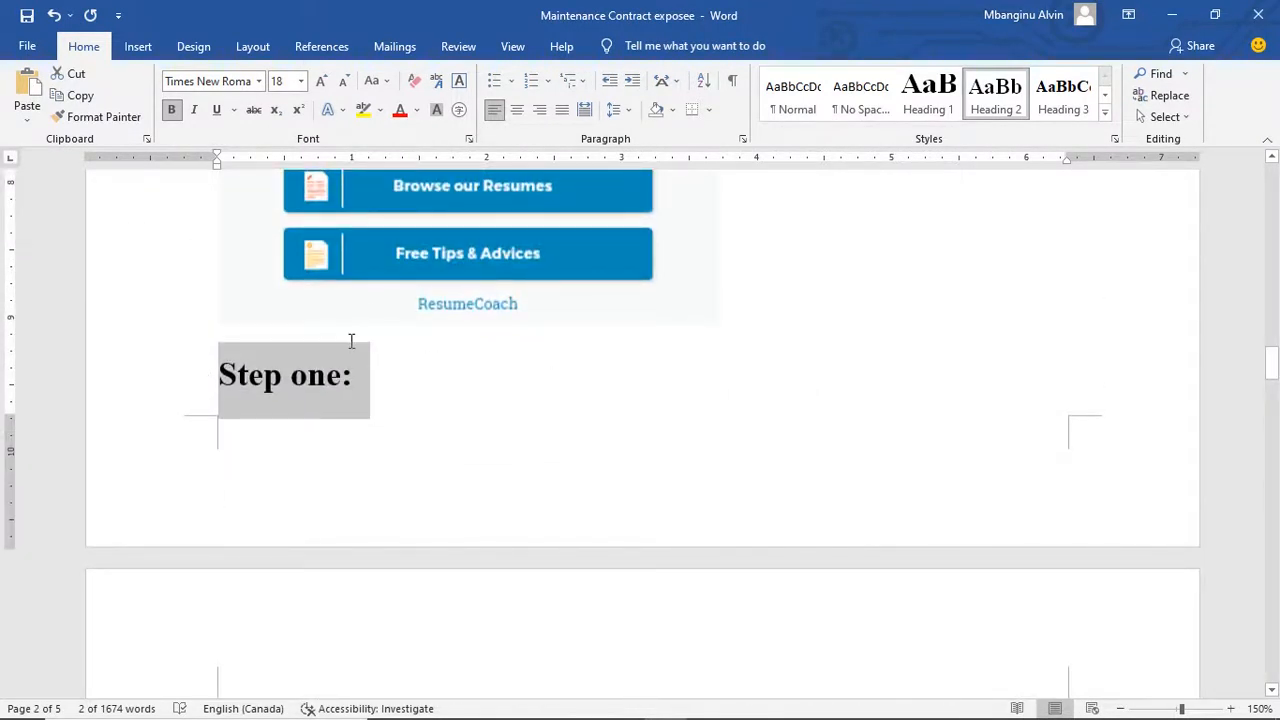
pyautogui.scroll(7, 351, 343)
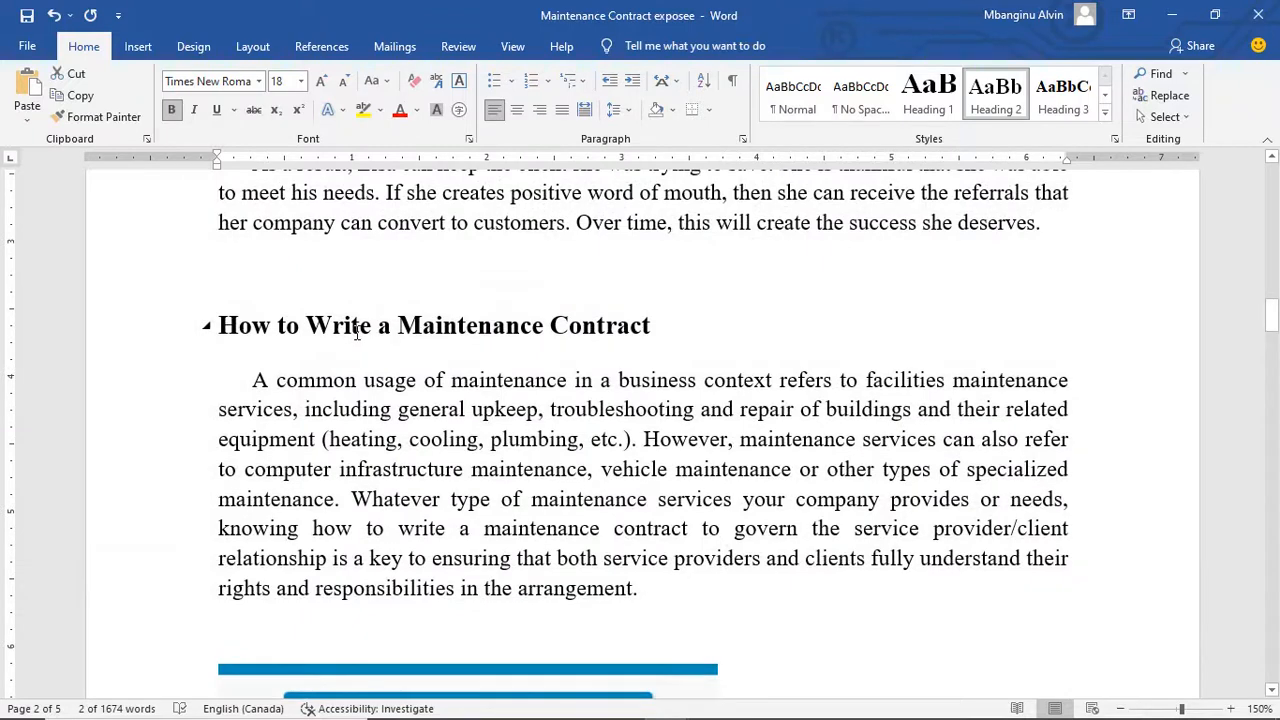
pyautogui.click(354, 329)
pyautogui.scroll(-7, 362, 330)
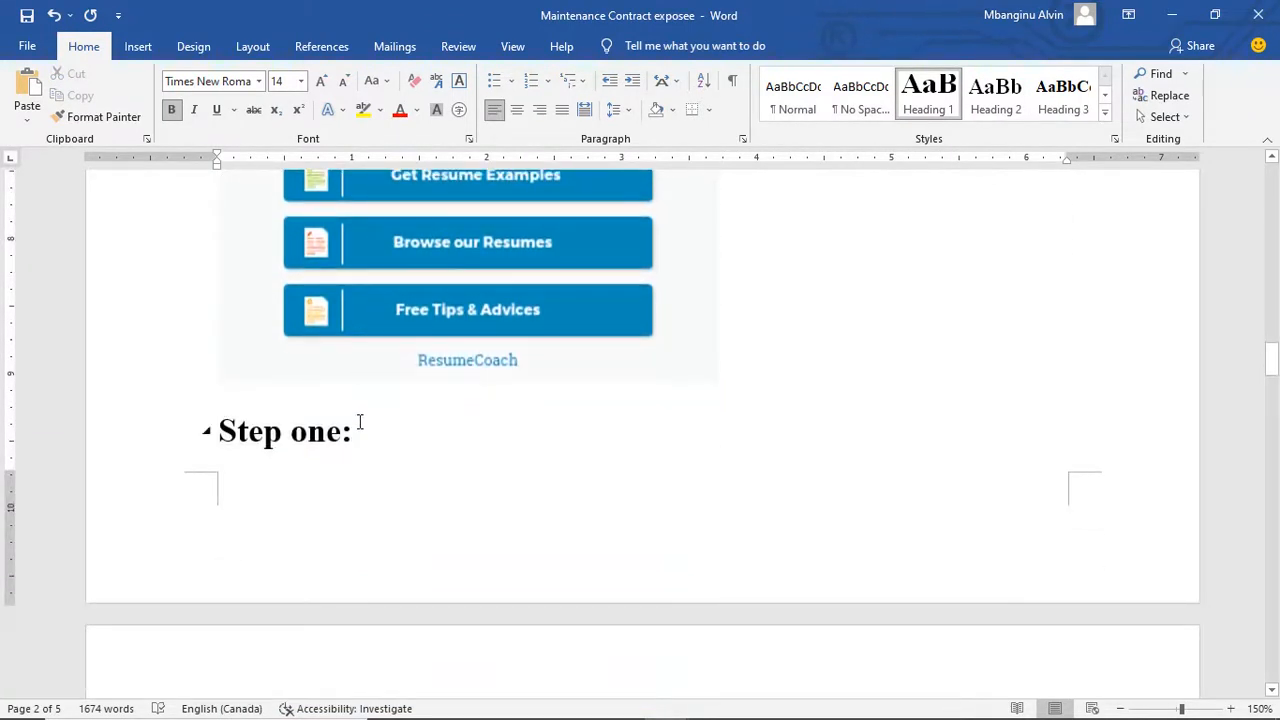
# - Set the font size of the "Step one:" subheading to 12
pyautogui.moveTo(359, 426); pyautogui.dragTo(210, 430)
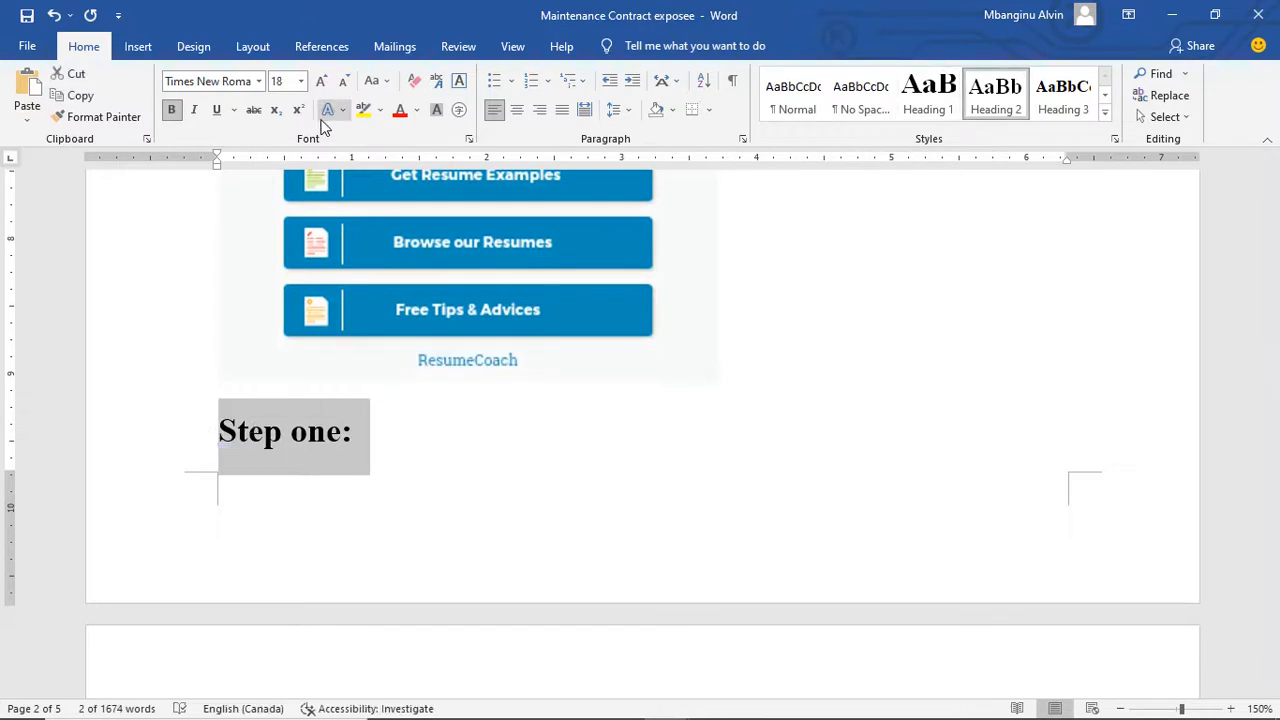
pyautogui.click(300, 81)
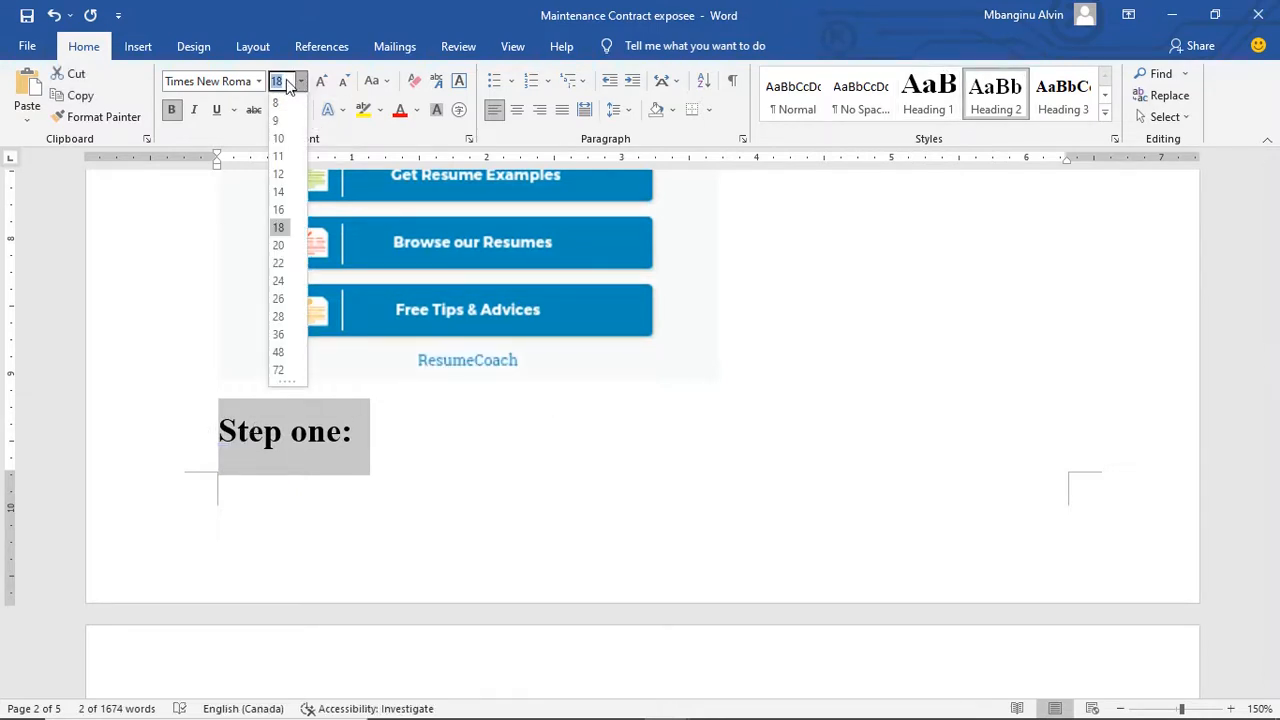
pyautogui.click(278, 174)
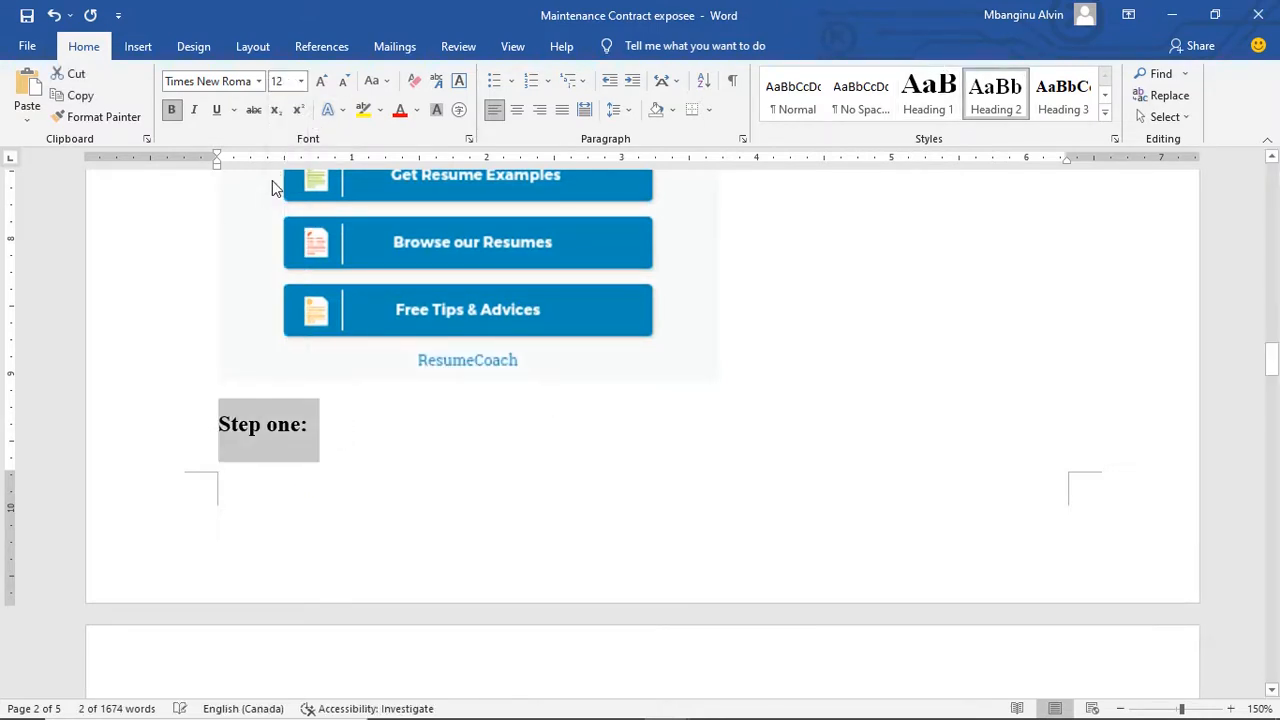
pyautogui.click(353, 412)
# - Insert "Step 2:" as its own lettered line before "Lay out the maintenance services" and make that text an unlettered paragraph with an indented first line
pyautogui.scroll(-10, 354, 413)
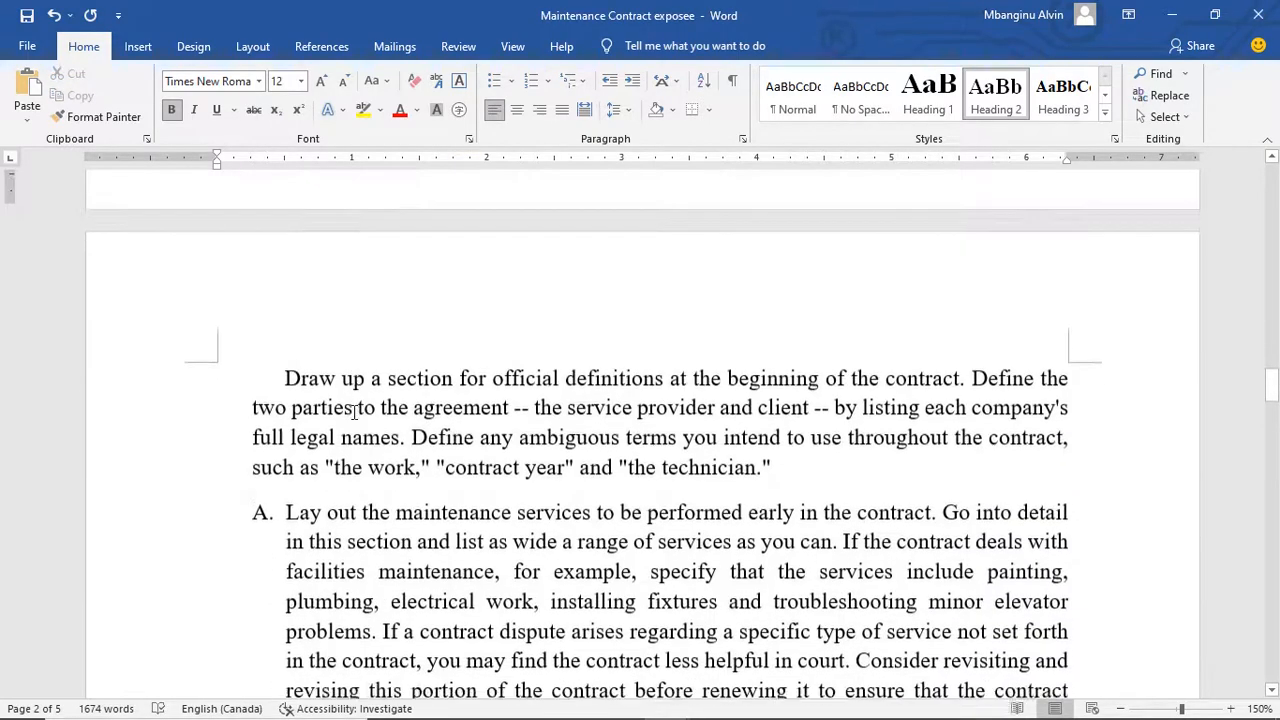
pyautogui.scroll(5, 353, 413)
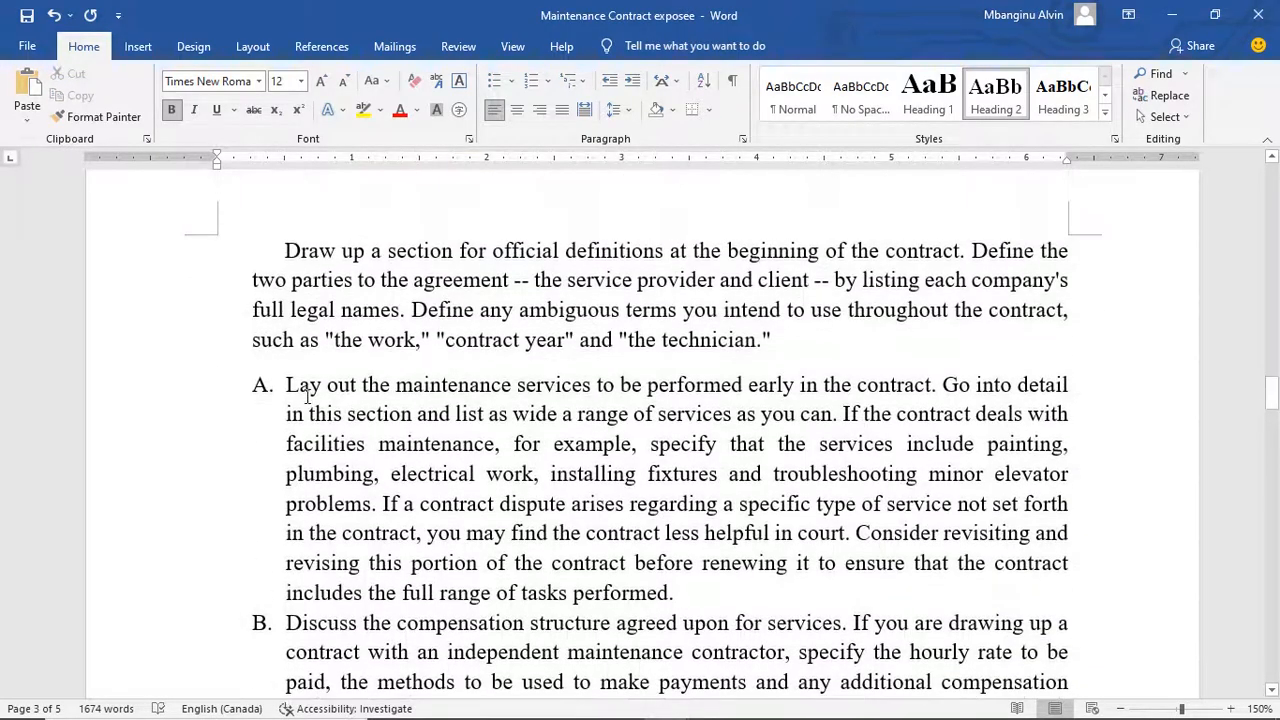
pyautogui.click(288, 388)
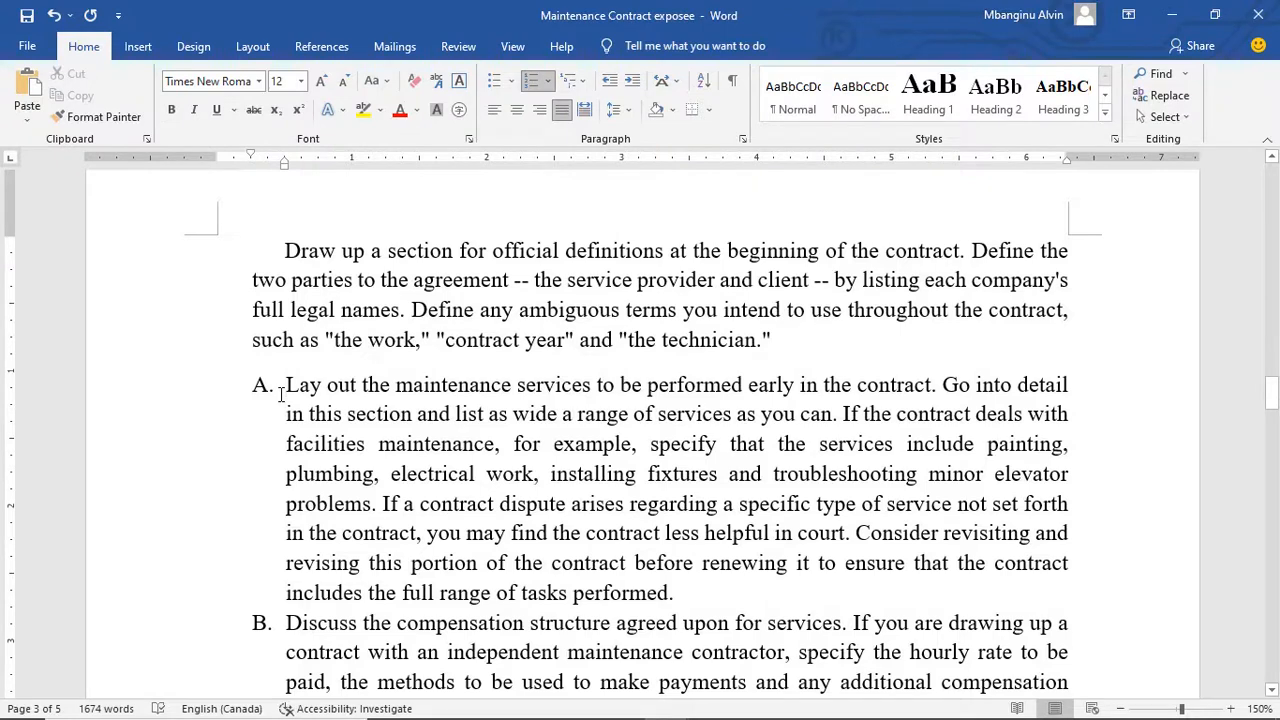
pyautogui.write('step')
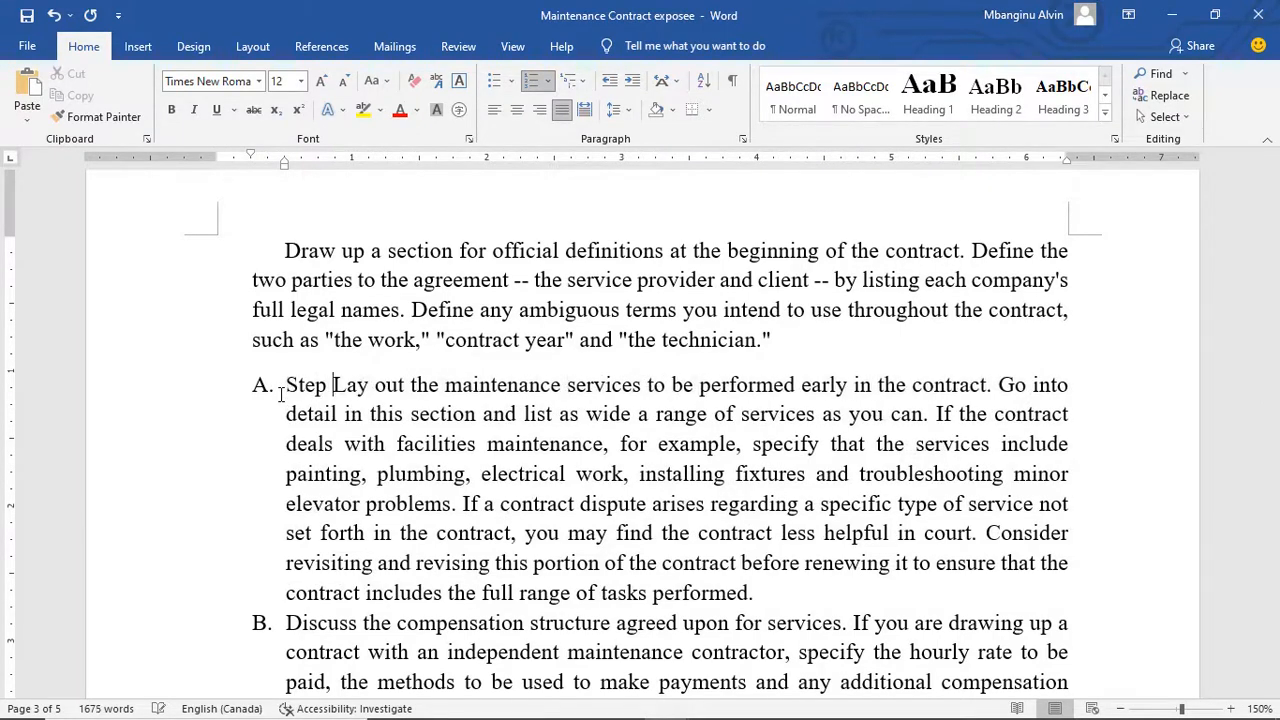
pyautogui.write(' 2')
pyautogui.write(':')
pyautogui.press('Return')
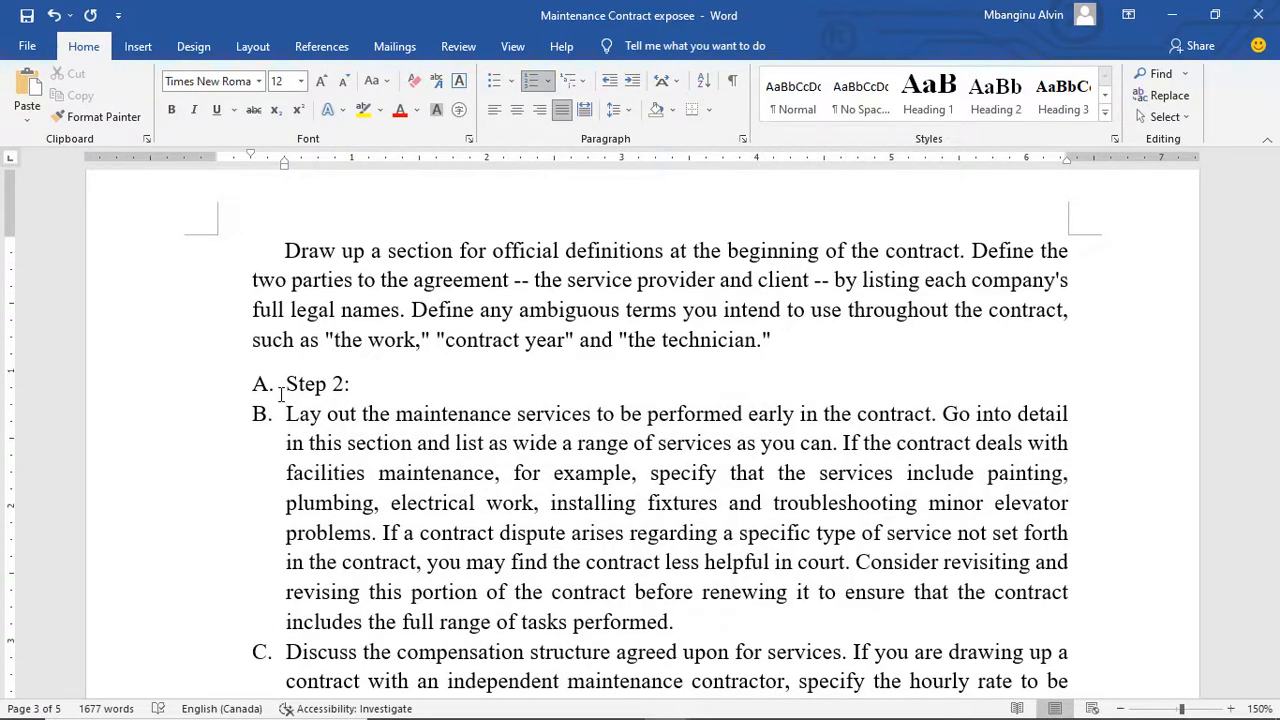
pyautogui.press('BackSpace')
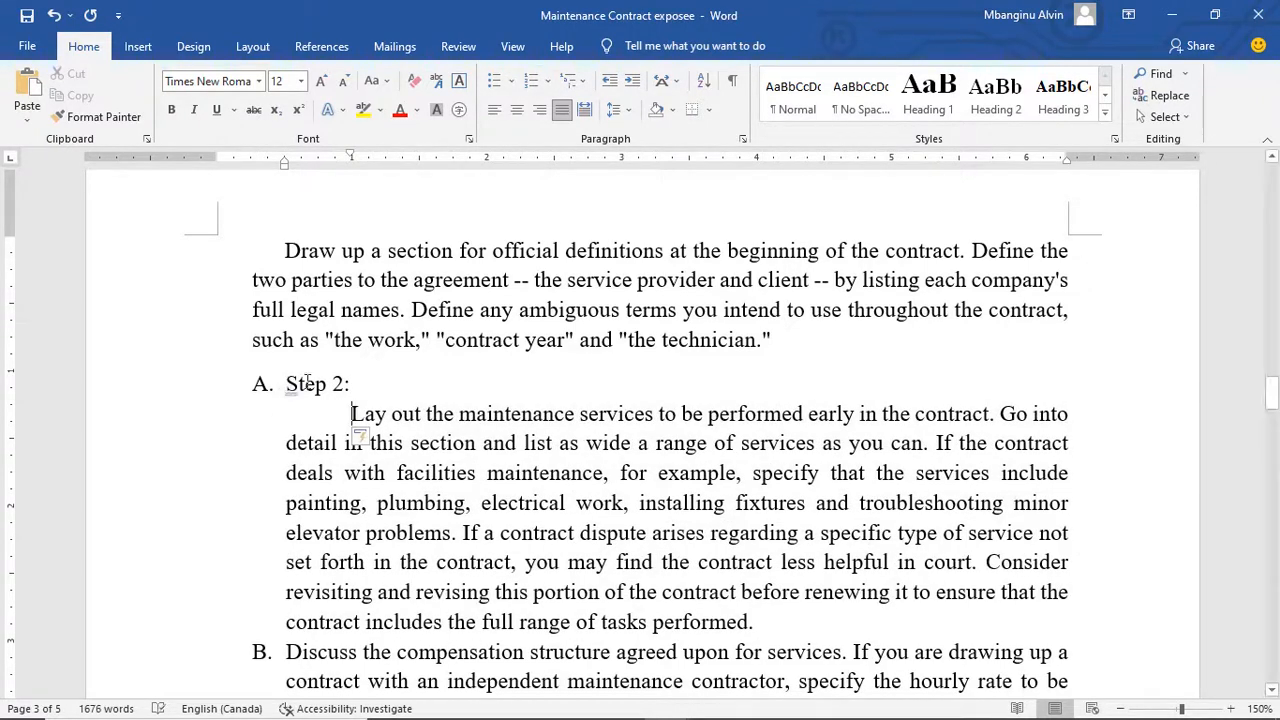
# - Insert "Step 3:" as its own lettered line before "Discuss the compensation structure" and make that text an unlettered paragraph with an indented first line
pyautogui.scroll(-2, 308, 395)
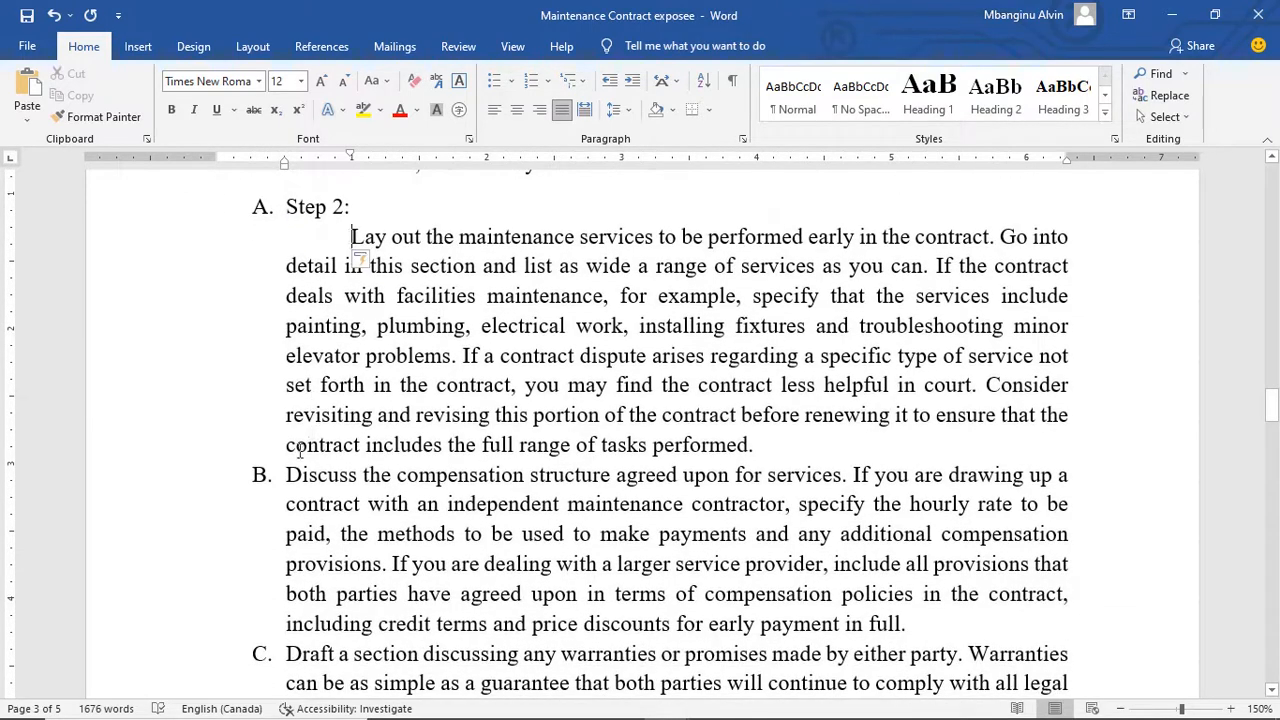
pyautogui.click(287, 474)
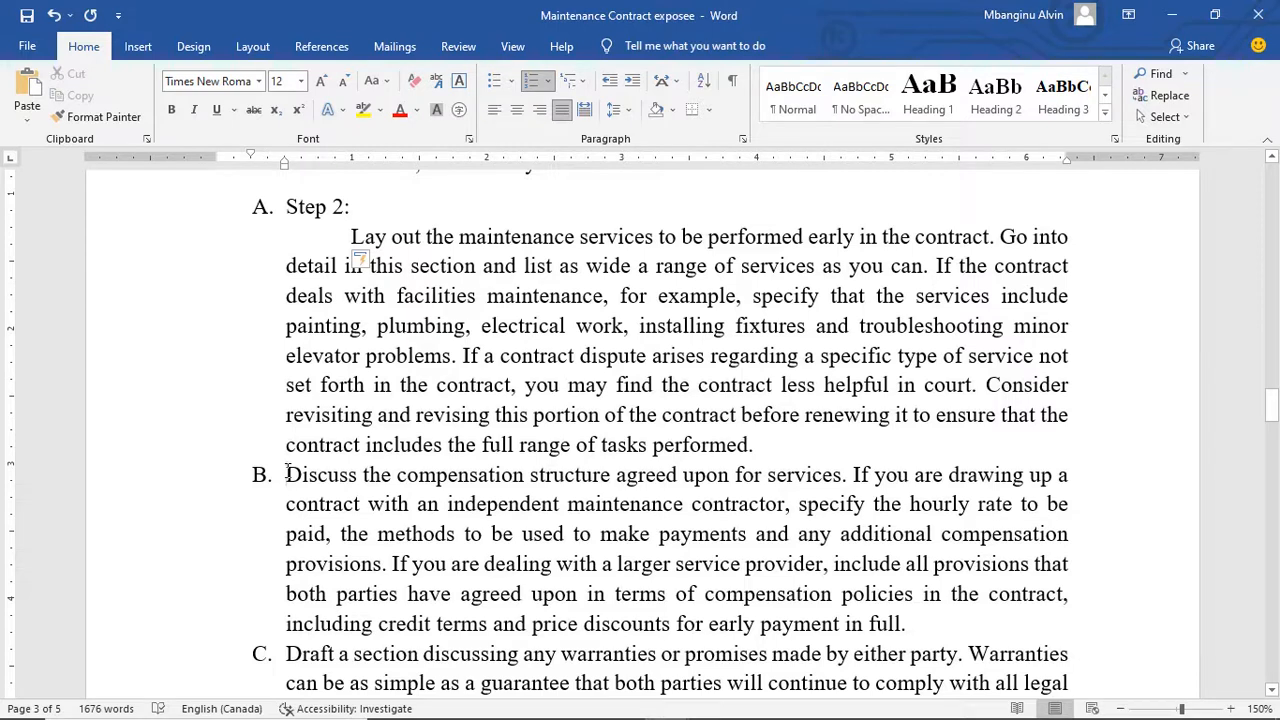
pyautogui.write('Step')
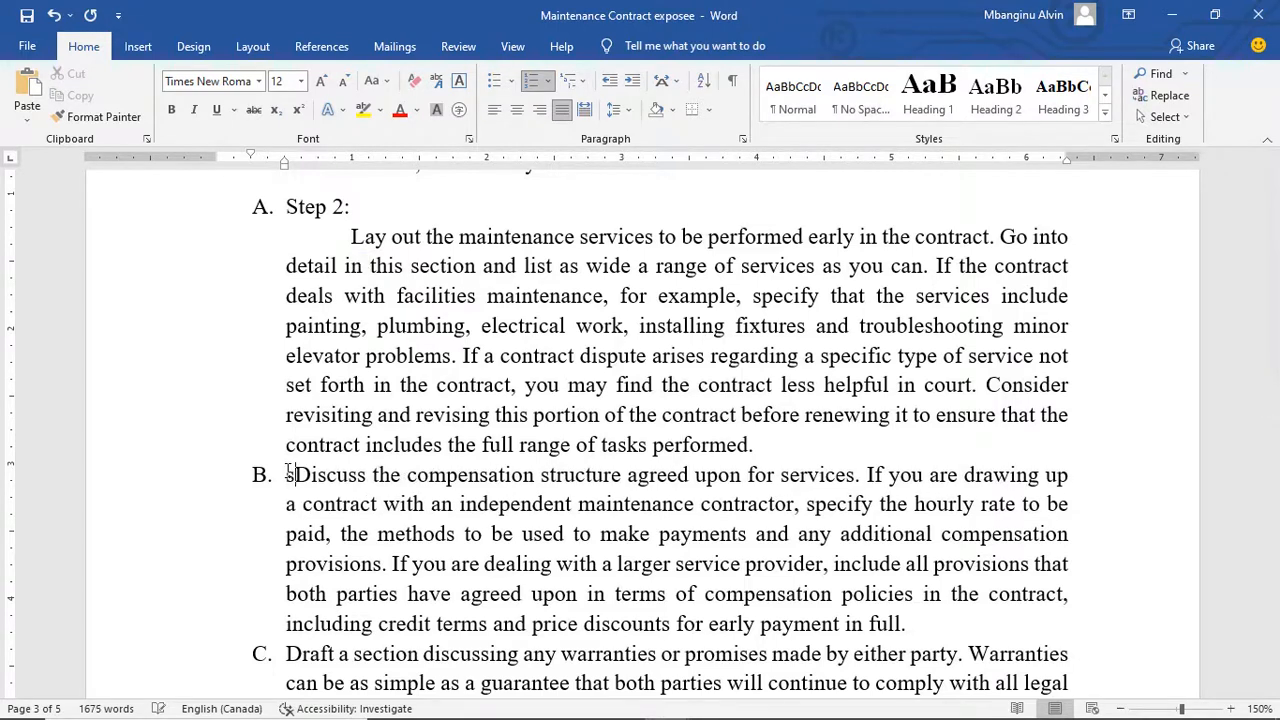
pyautogui.write(' 3:')
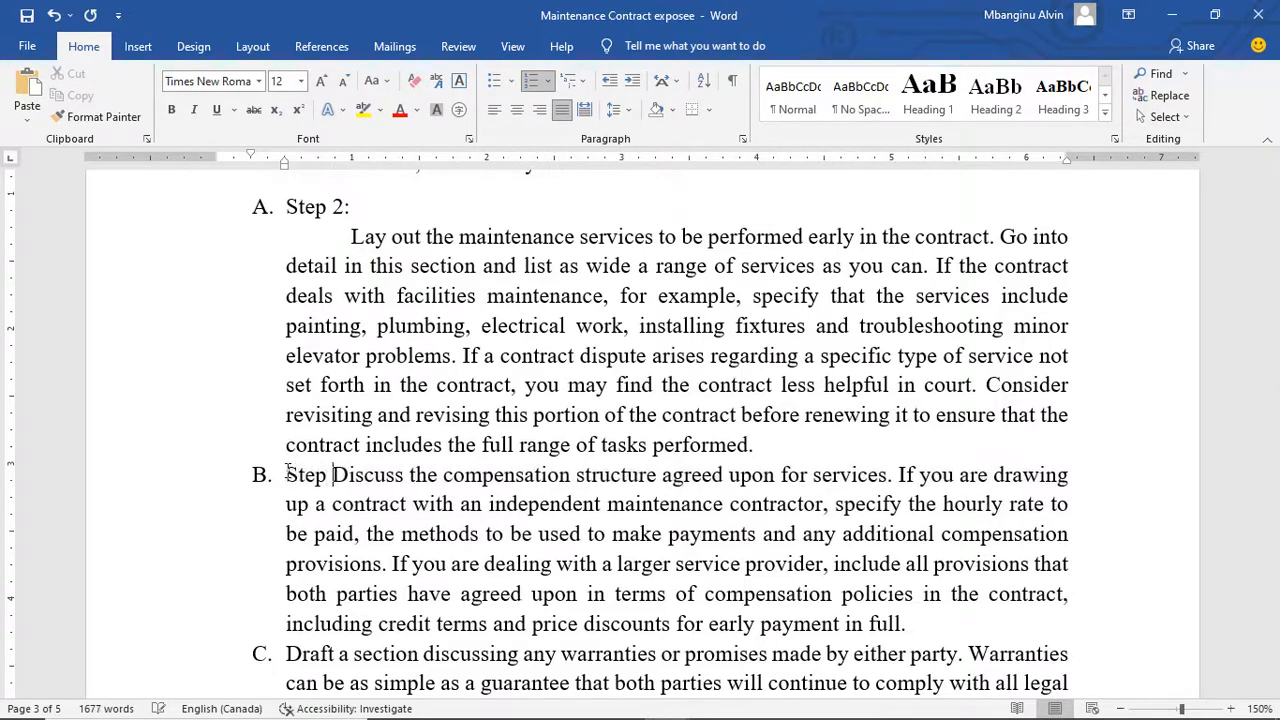
pyautogui.press('Return')
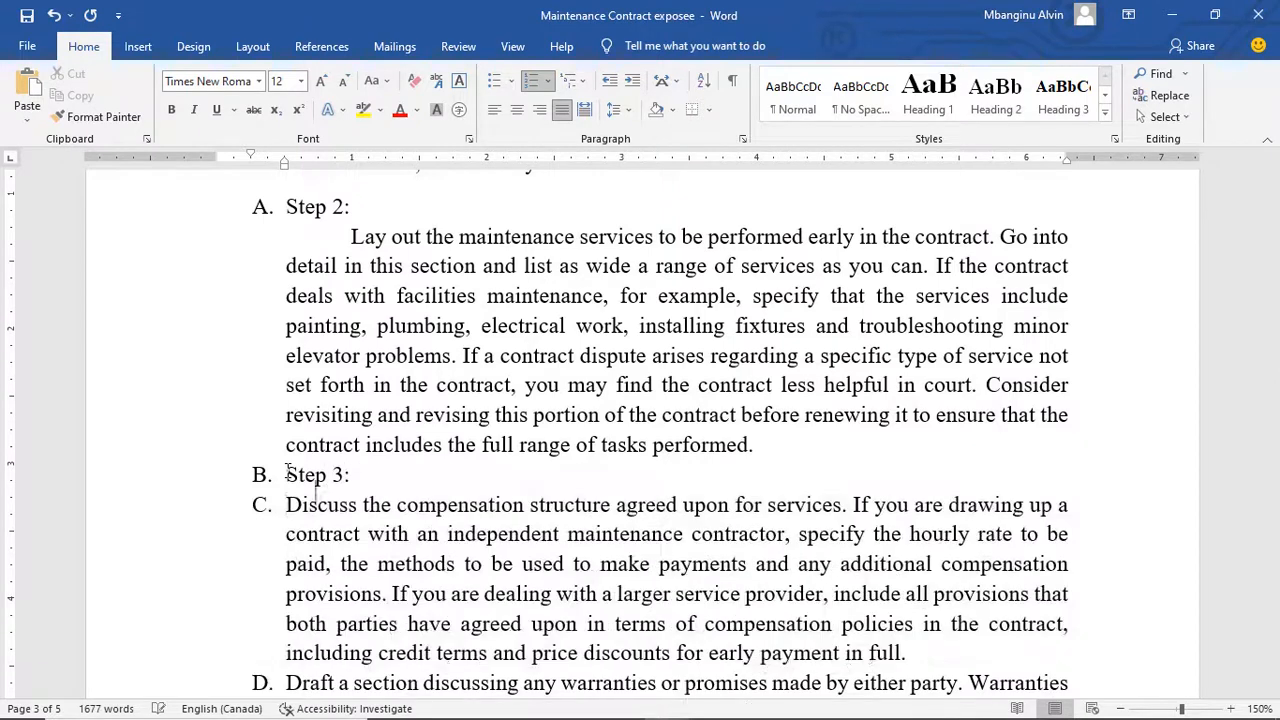
pyautogui.press('BackSpace')
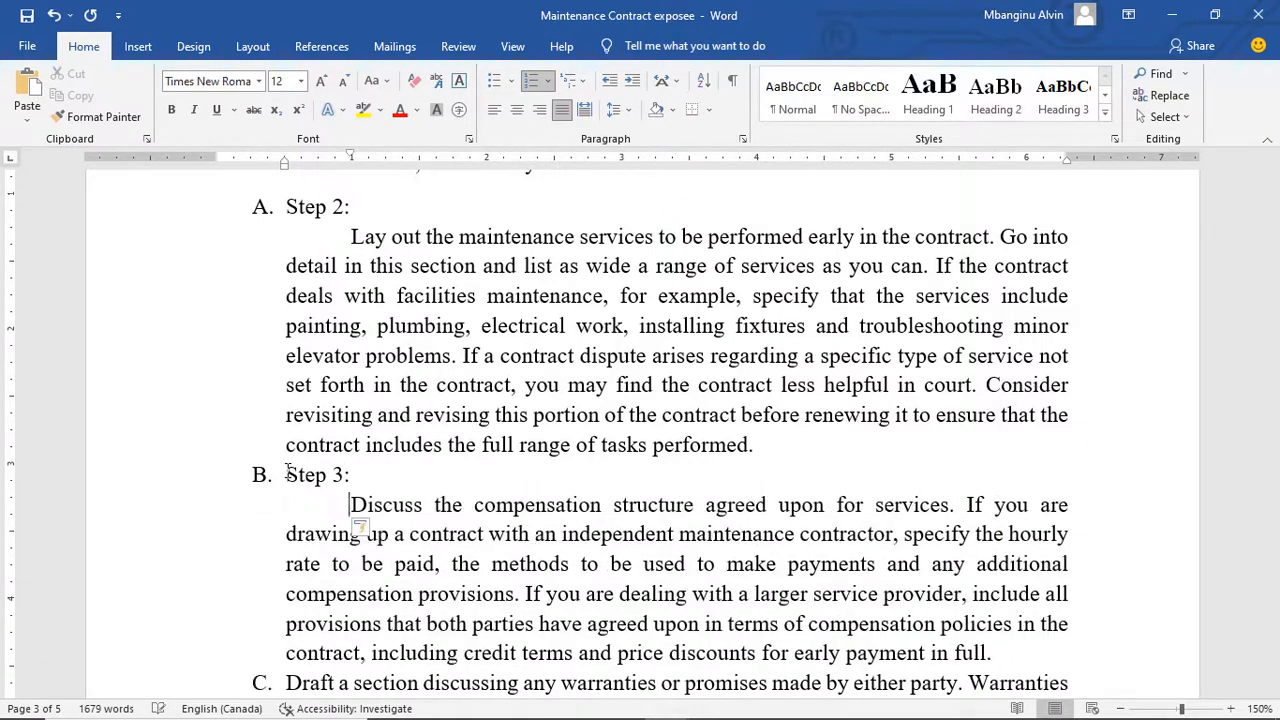
pyautogui.press('Tab')
# - Insert "Step 4:" as its own lettered line before "Draft a section discussing any warranties" and make that text an unlettered paragraph with an indented first line
pyautogui.scroll(-3, 277, 594)
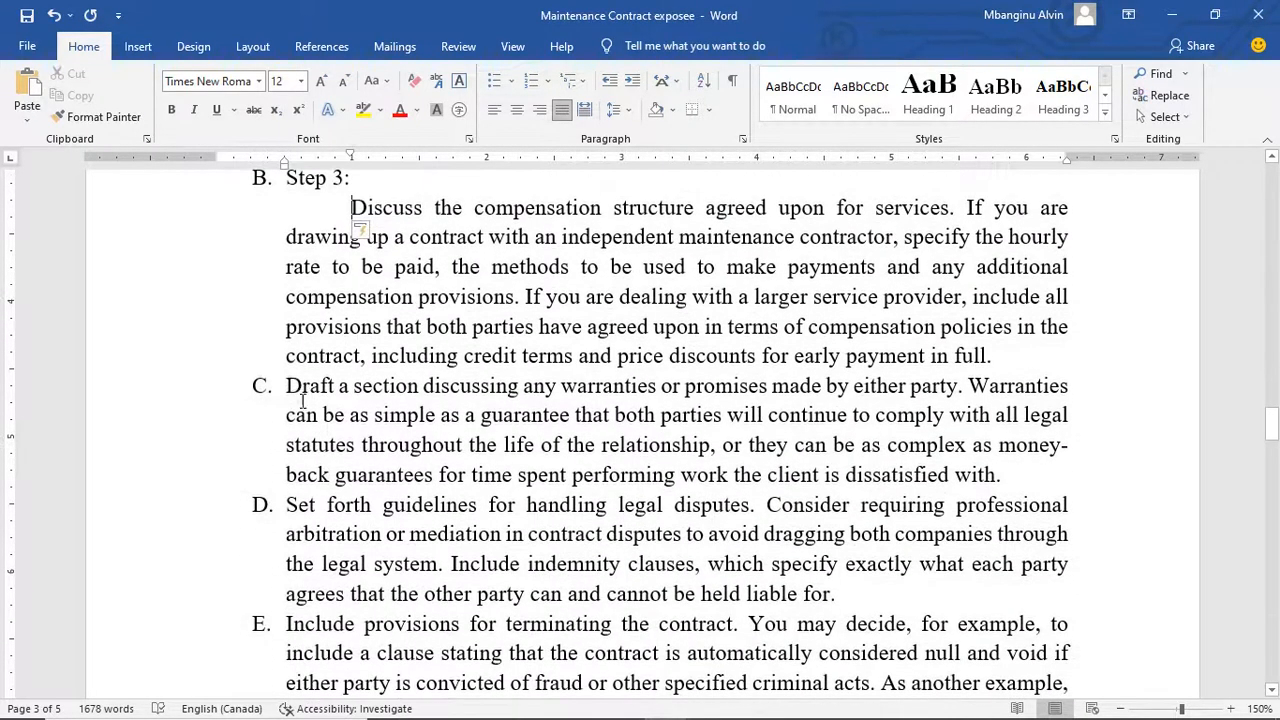
pyautogui.click(288, 387)
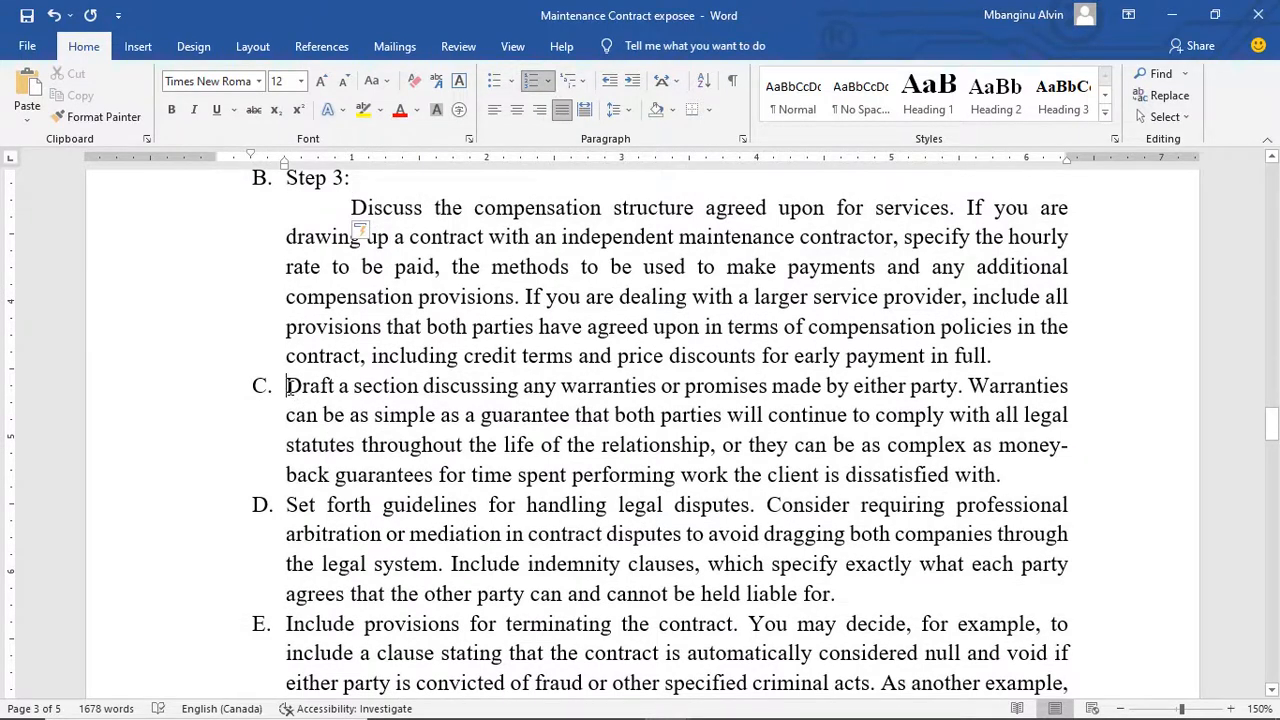
pyautogui.write('Step ')
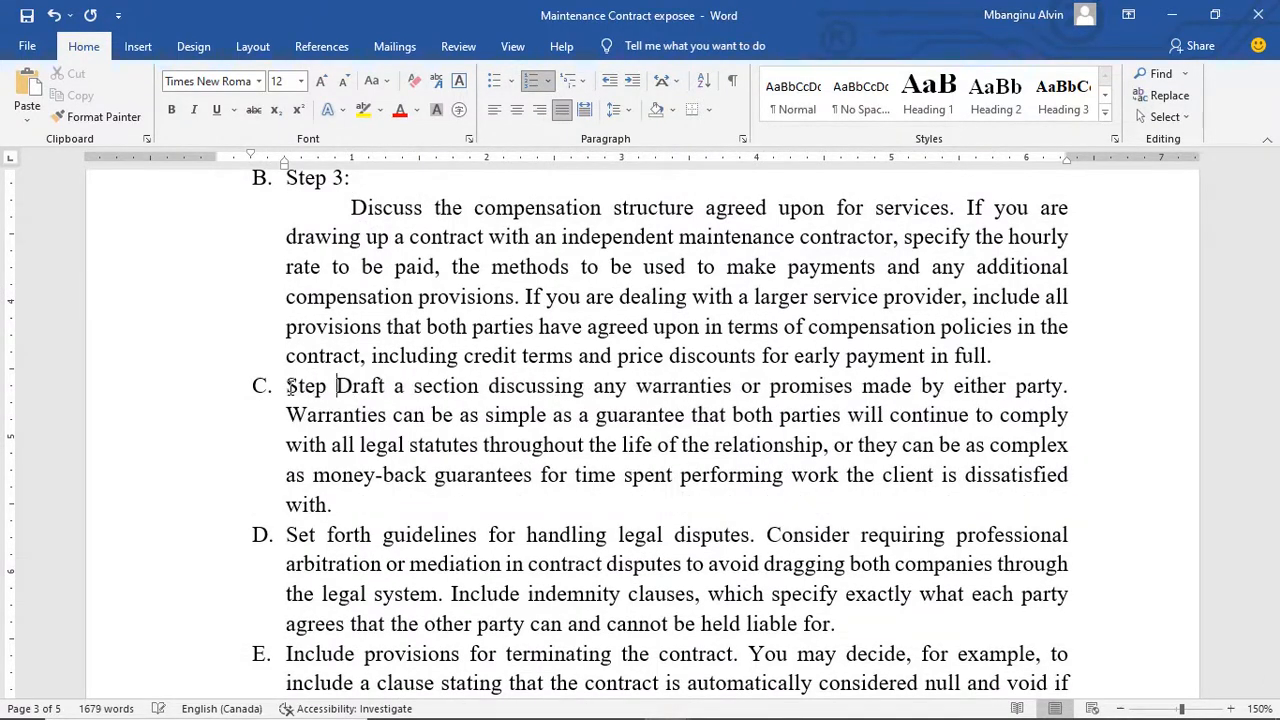
pyautogui.write('4:')
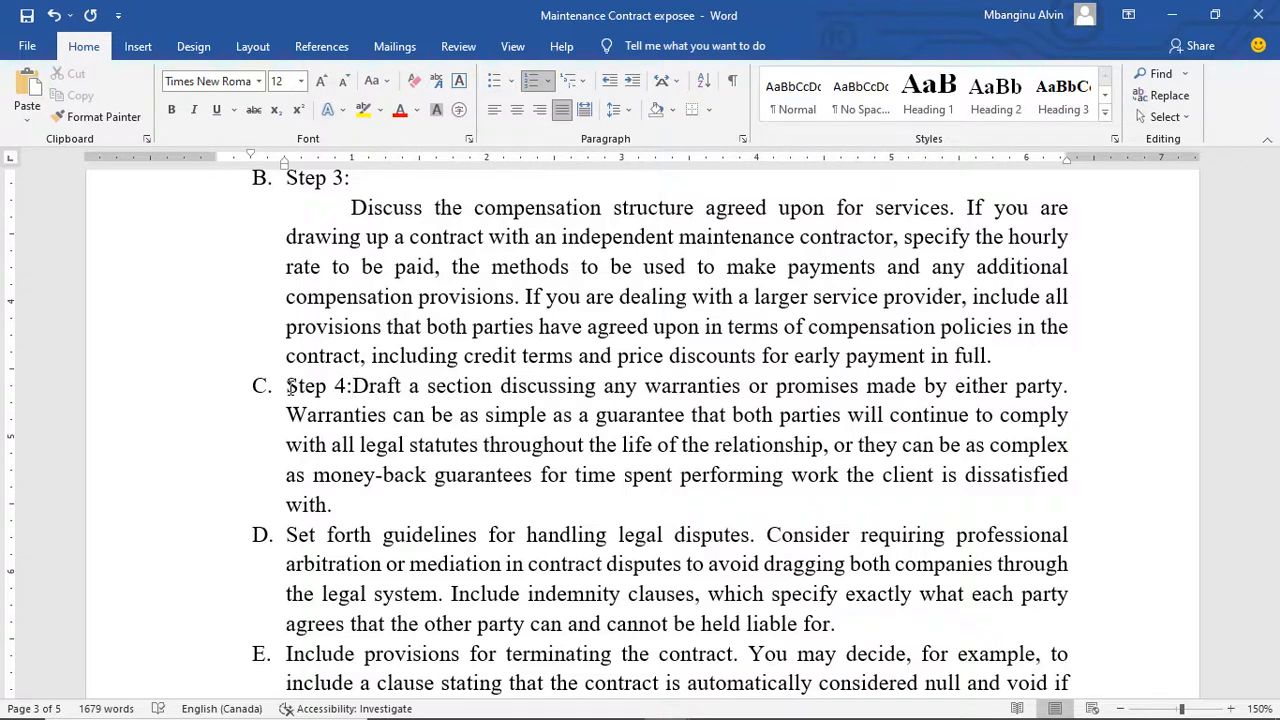
pyautogui.press('Return')
pyautogui.press('Tab')
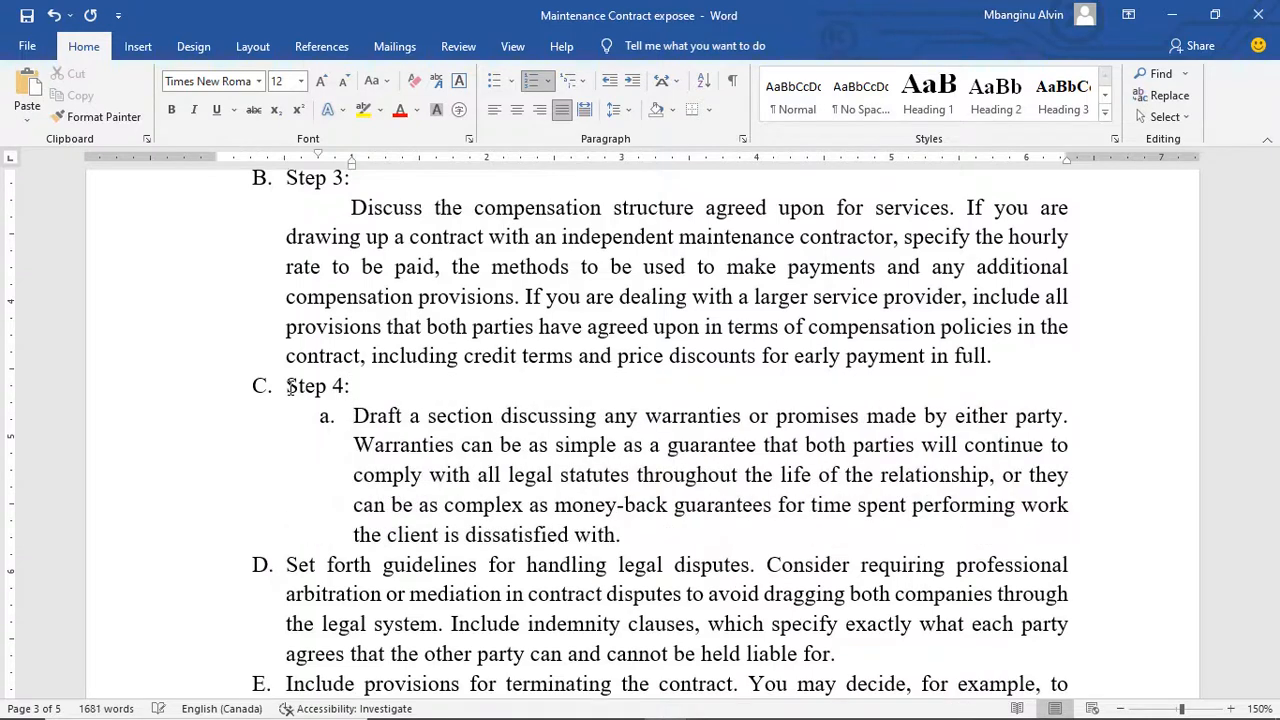
pyautogui.hotkey('shift', 'Tab')
pyautogui.press('BackSpace')
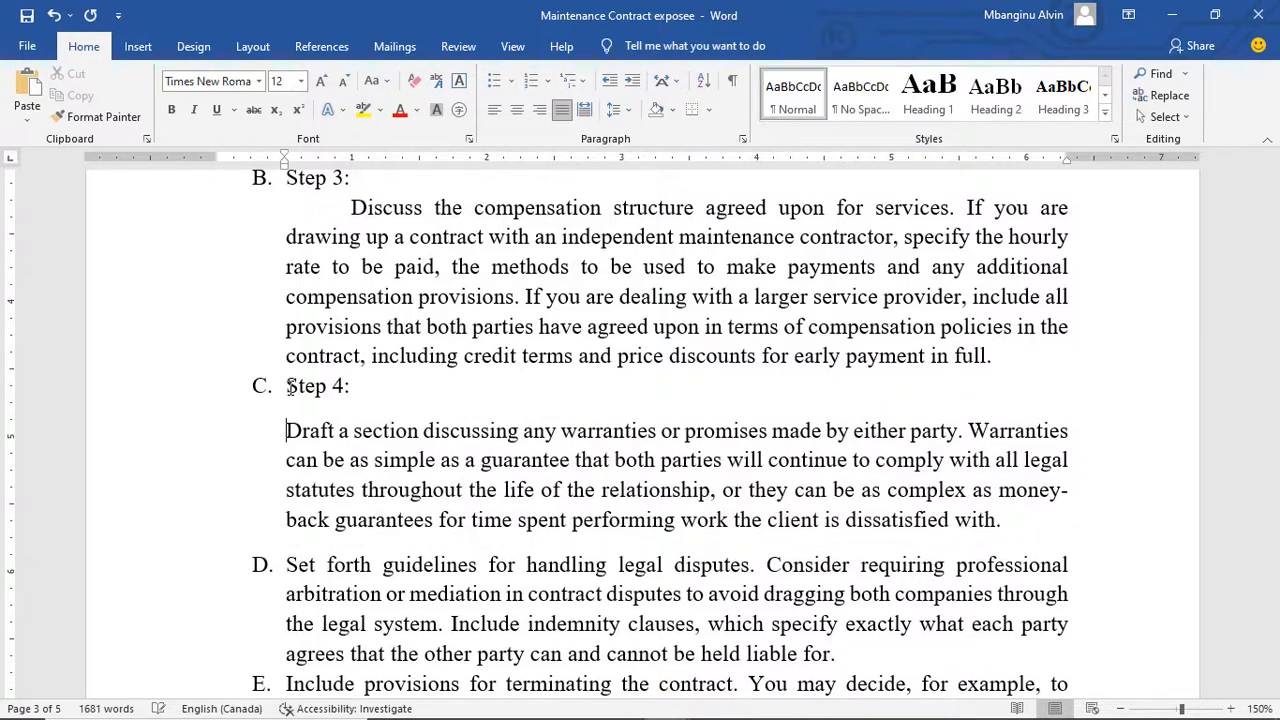
pyautogui.press('Tab')
# - Insert "Step 5:" as its own lettered line before "Set forth guidelines for handling legal disputes" and make that text an unlettered paragraph with an indented first line
pyautogui.scroll(-2, 331, 452)
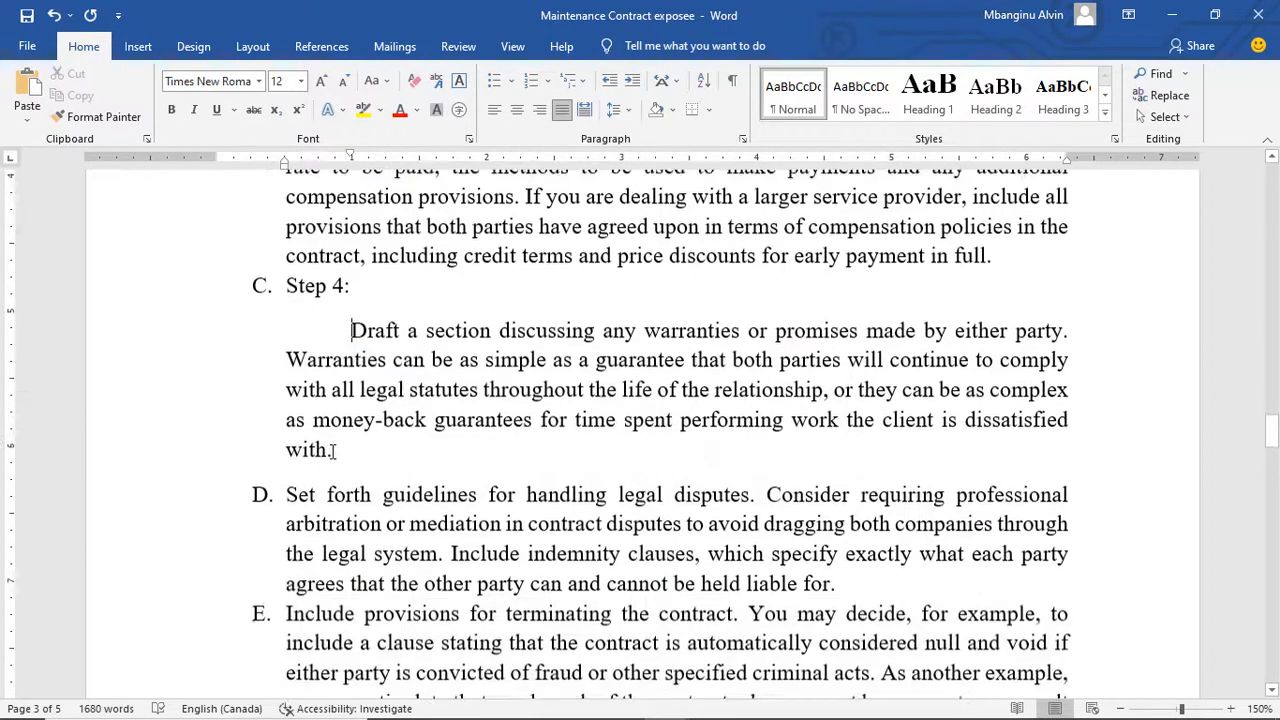
pyautogui.click(288, 469)
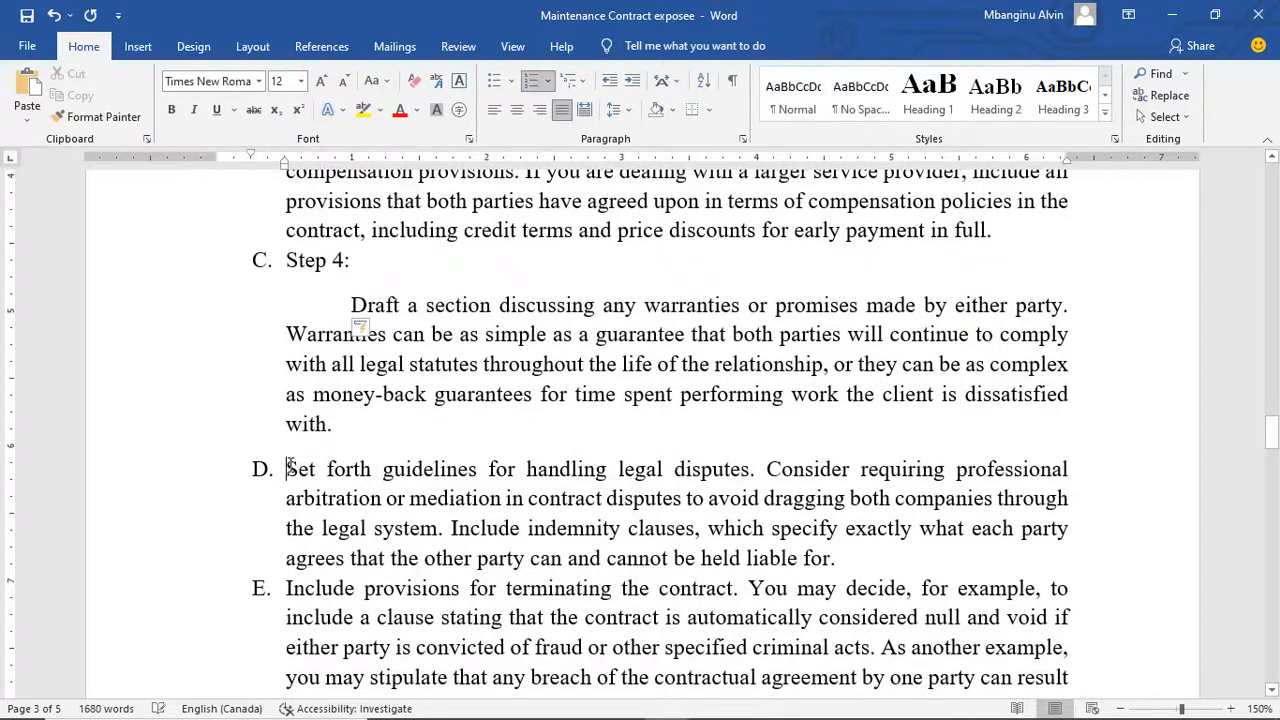
pyautogui.press('BackSpace')
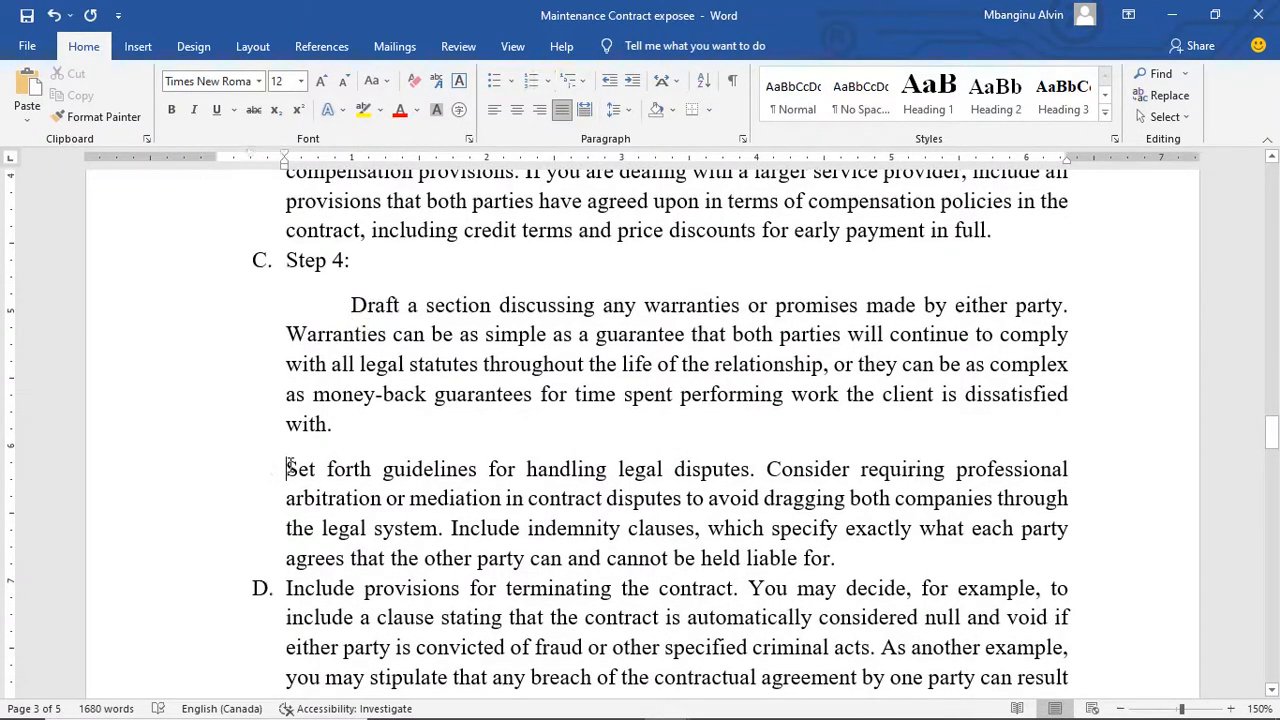
pyautogui.hotkey('ctrl', 'z')
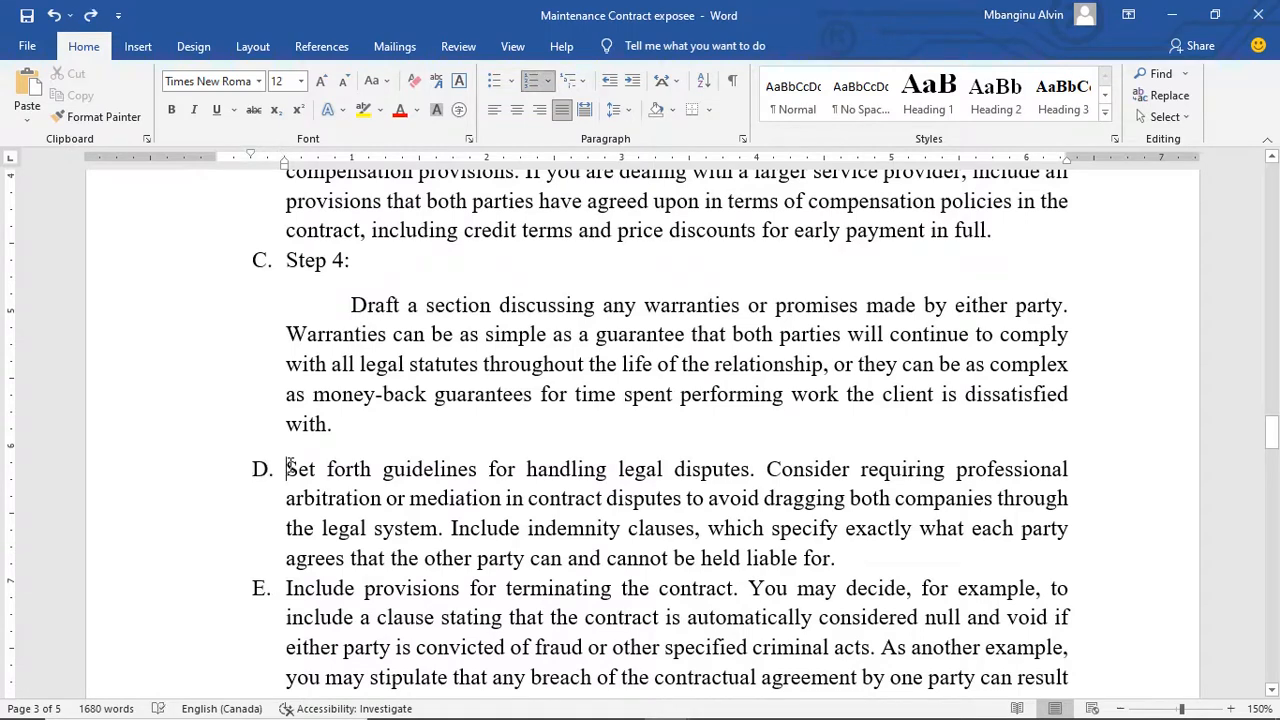
pyautogui.write('step')
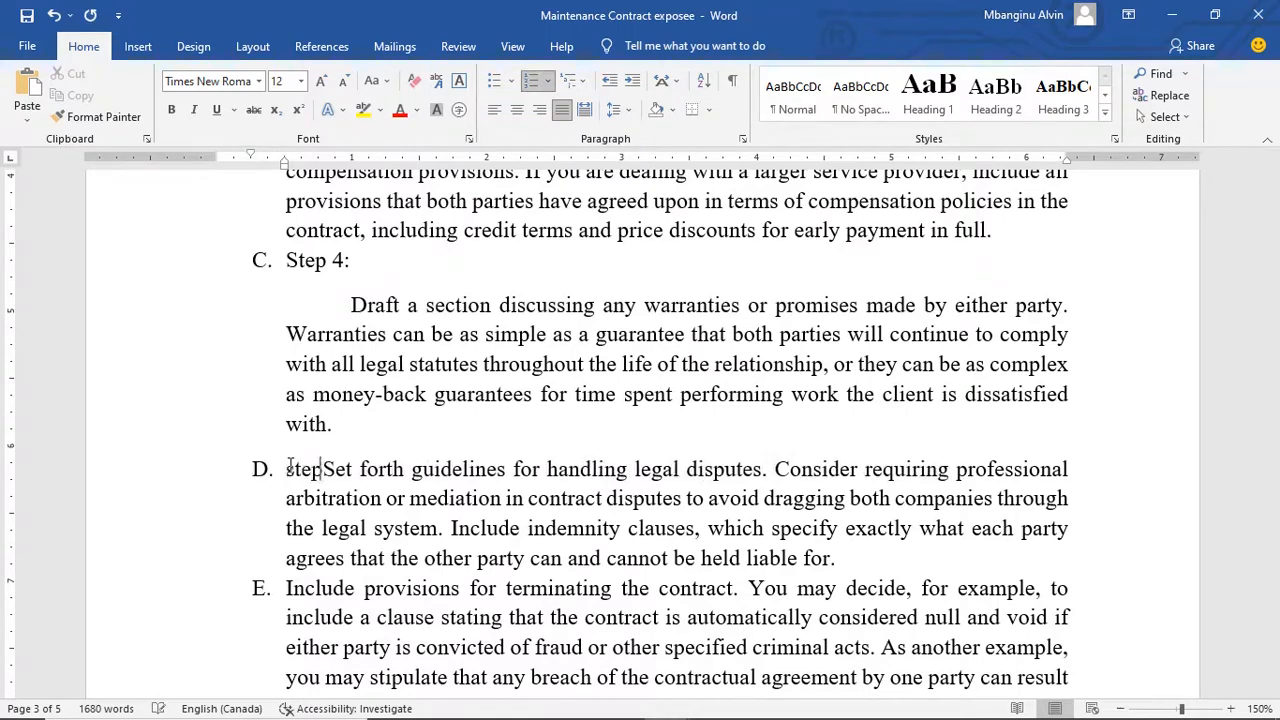
pyautogui.write(' 5')
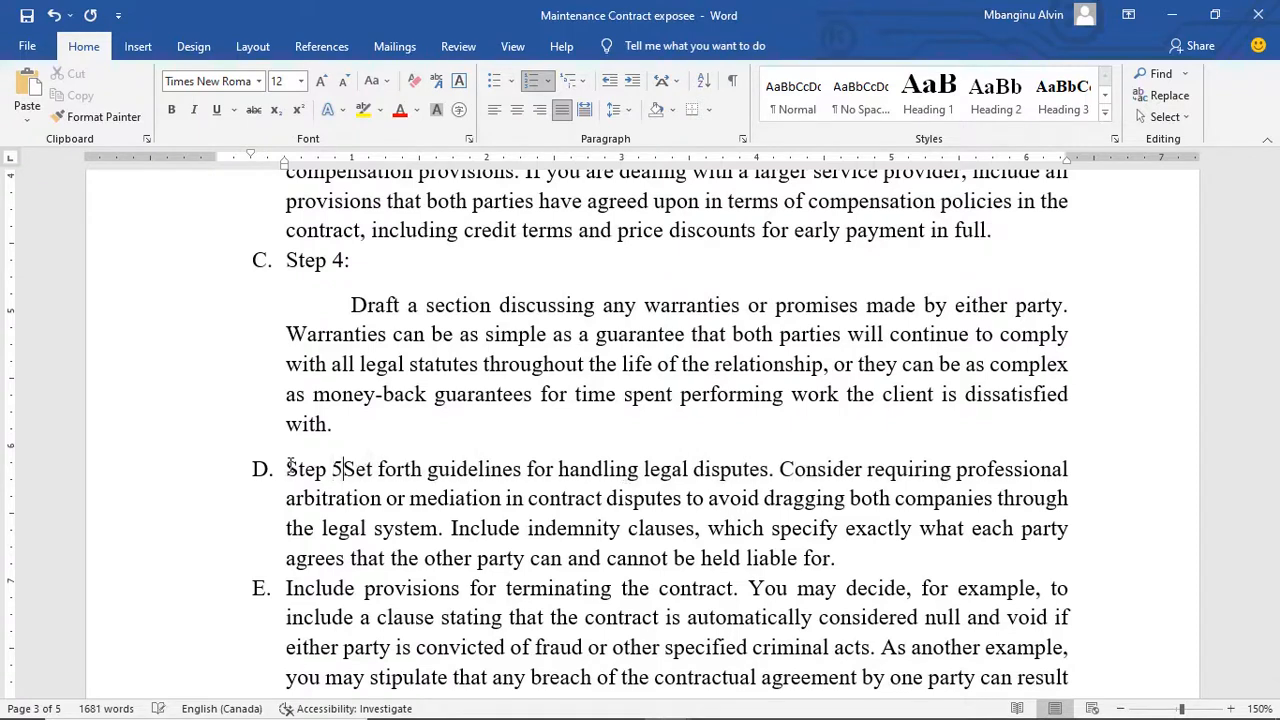
pyautogui.write(':')
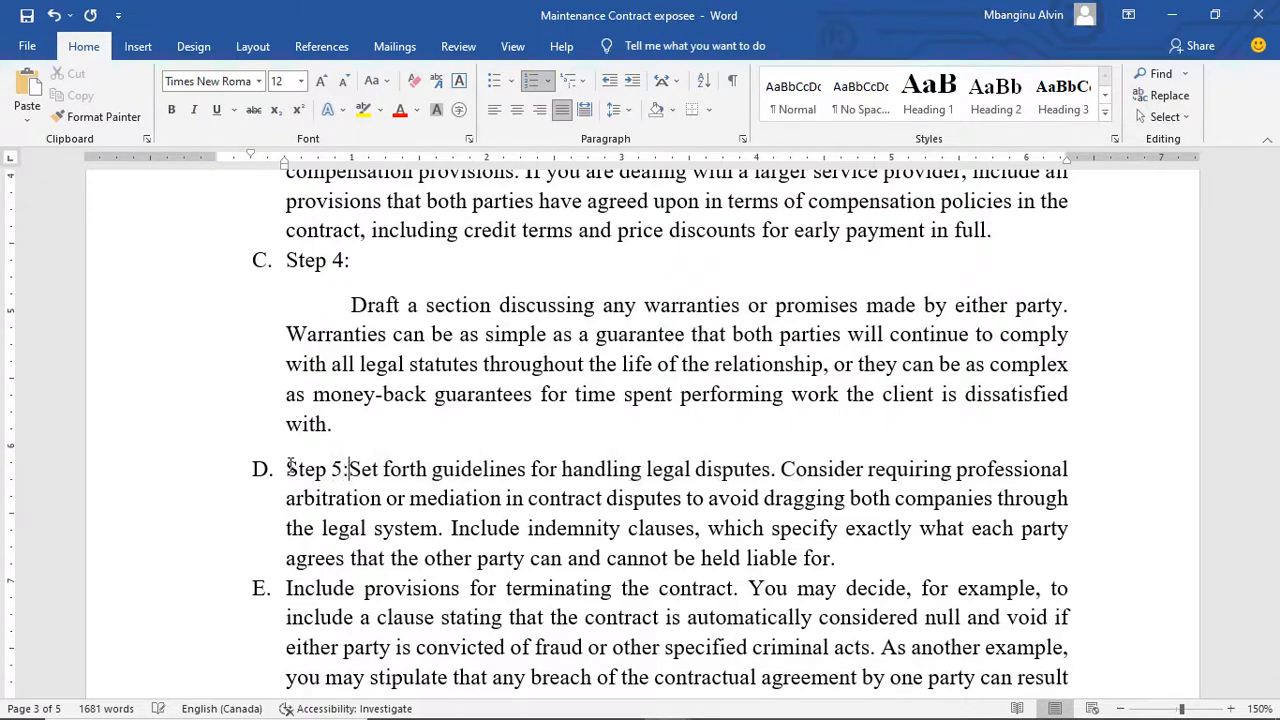
pyautogui.press('Return')
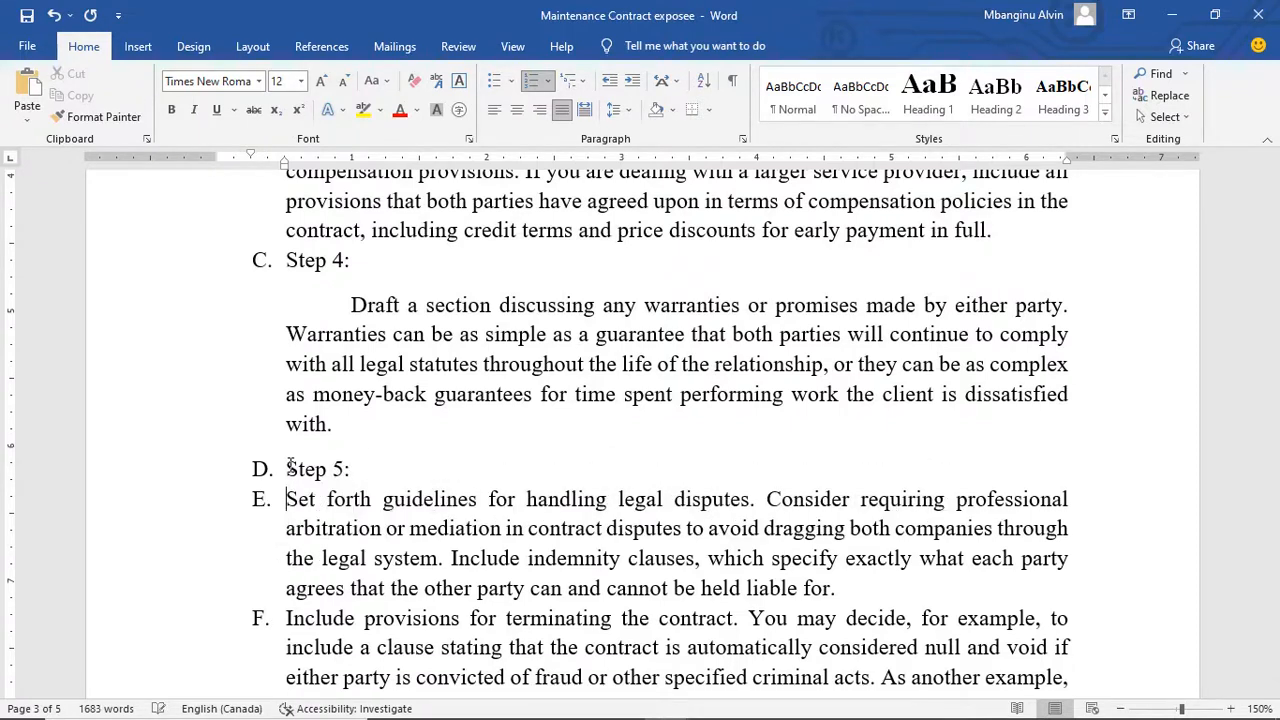
pyautogui.press('BackSpace')
pyautogui.press('Tab')
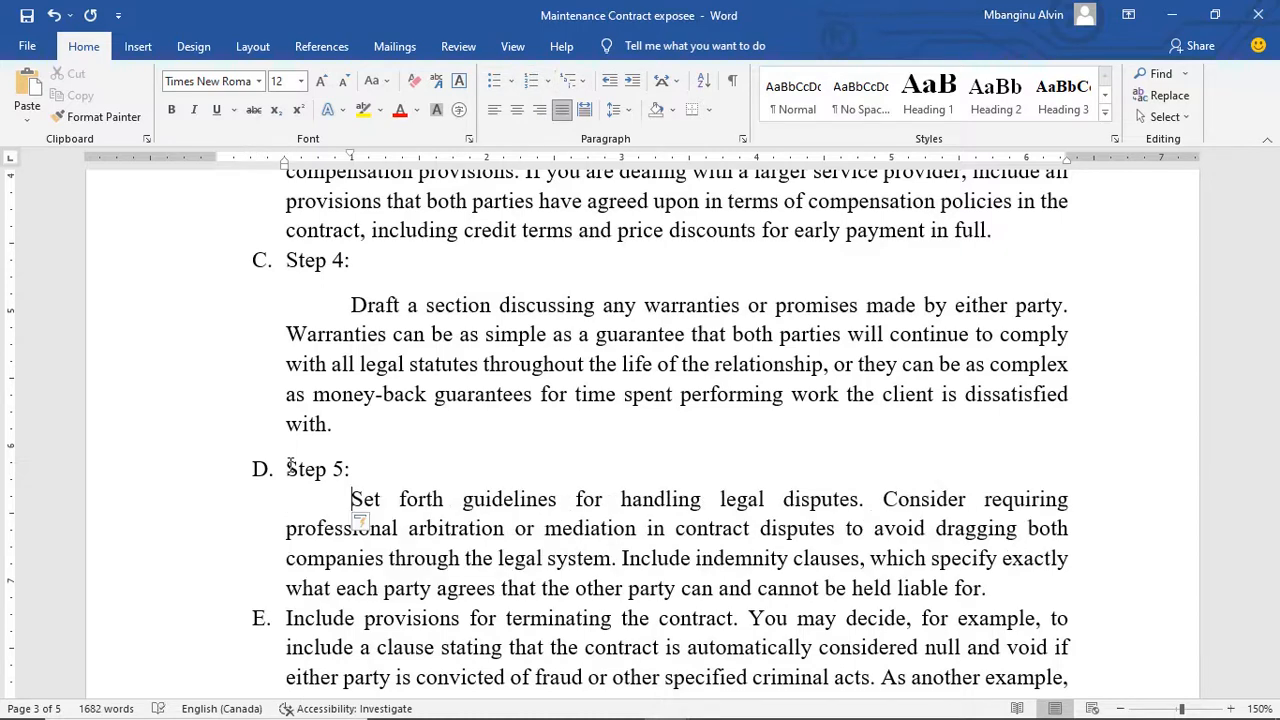
# - Insert "Step 6:" as its own lettered line before "Include provisions for terminating the contract" and make that text an unlettered paragraph with an indented first line
pyautogui.scroll(-1, 290, 463)
pyautogui.scroll(-2, 290, 463)
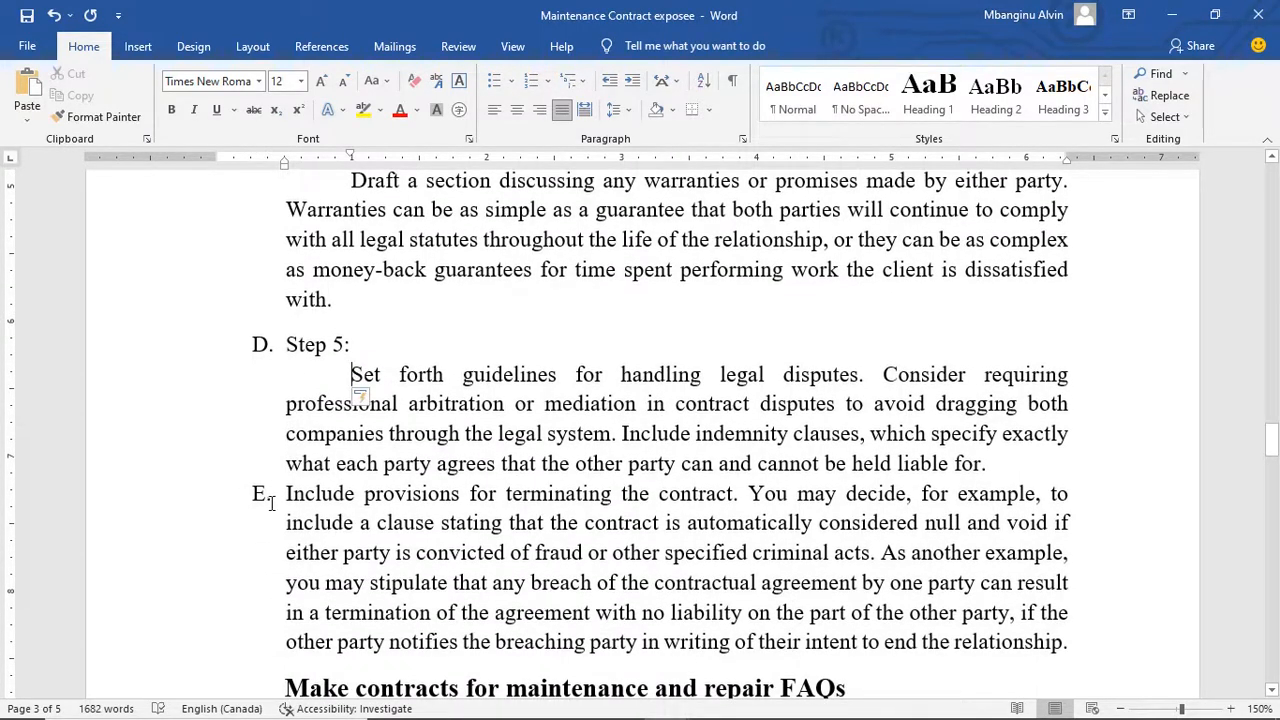
pyautogui.click(285, 494)
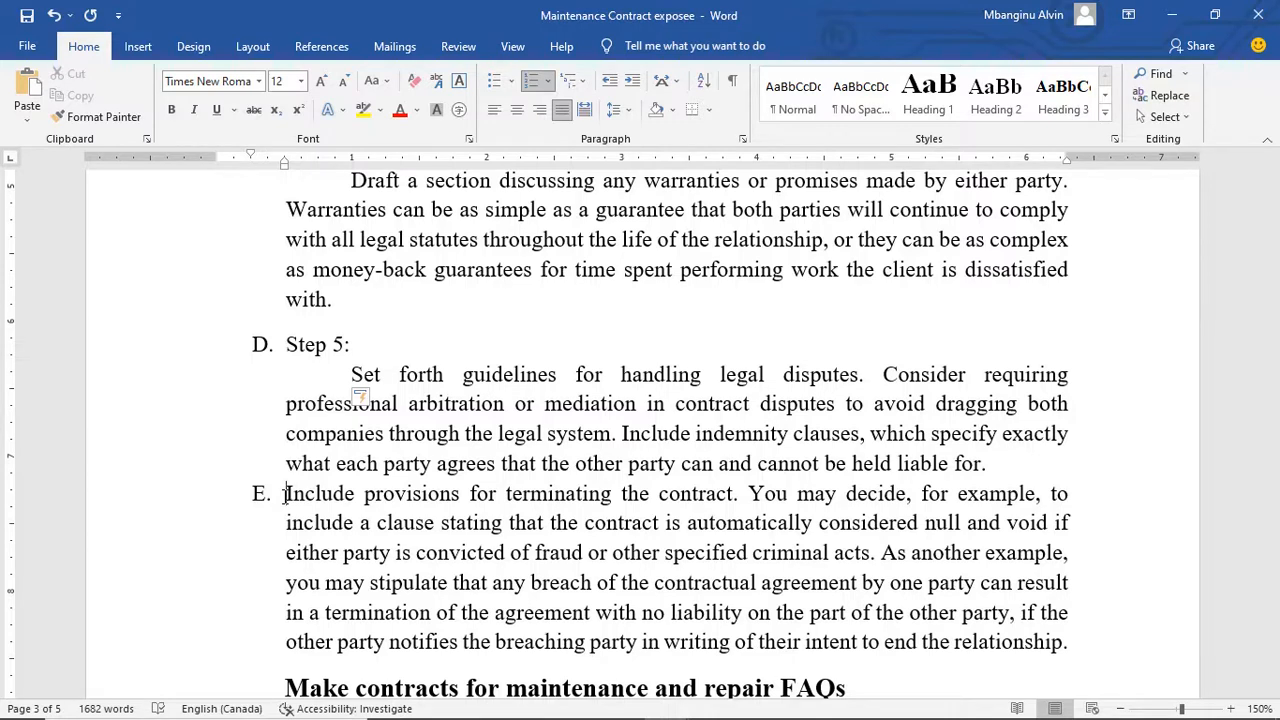
pyautogui.write('Step ')
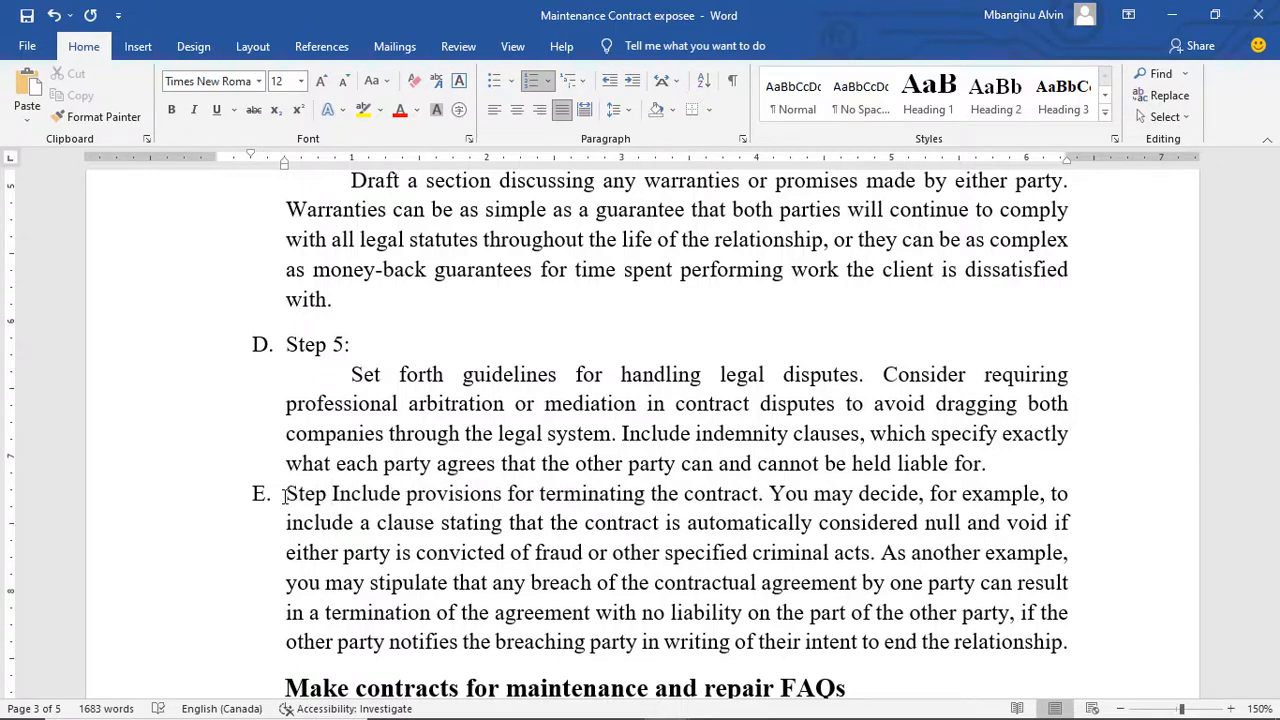
pyautogui.write('6')
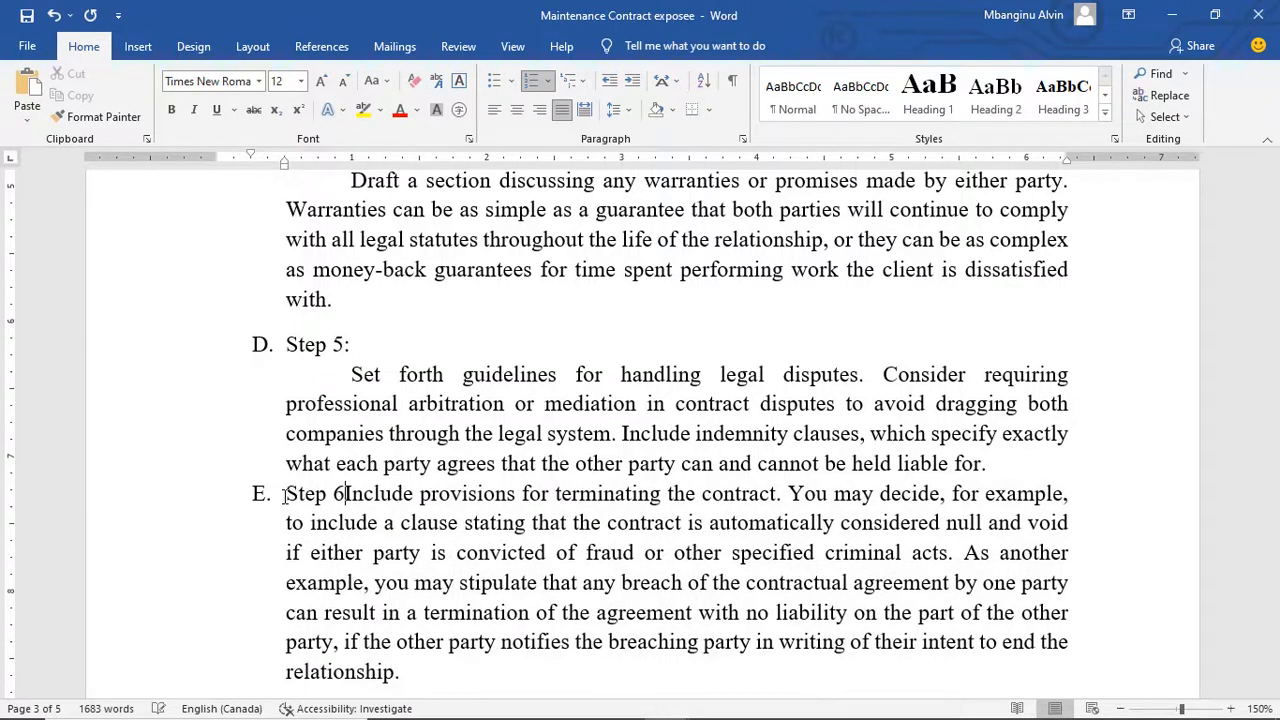
pyautogui.write(':')
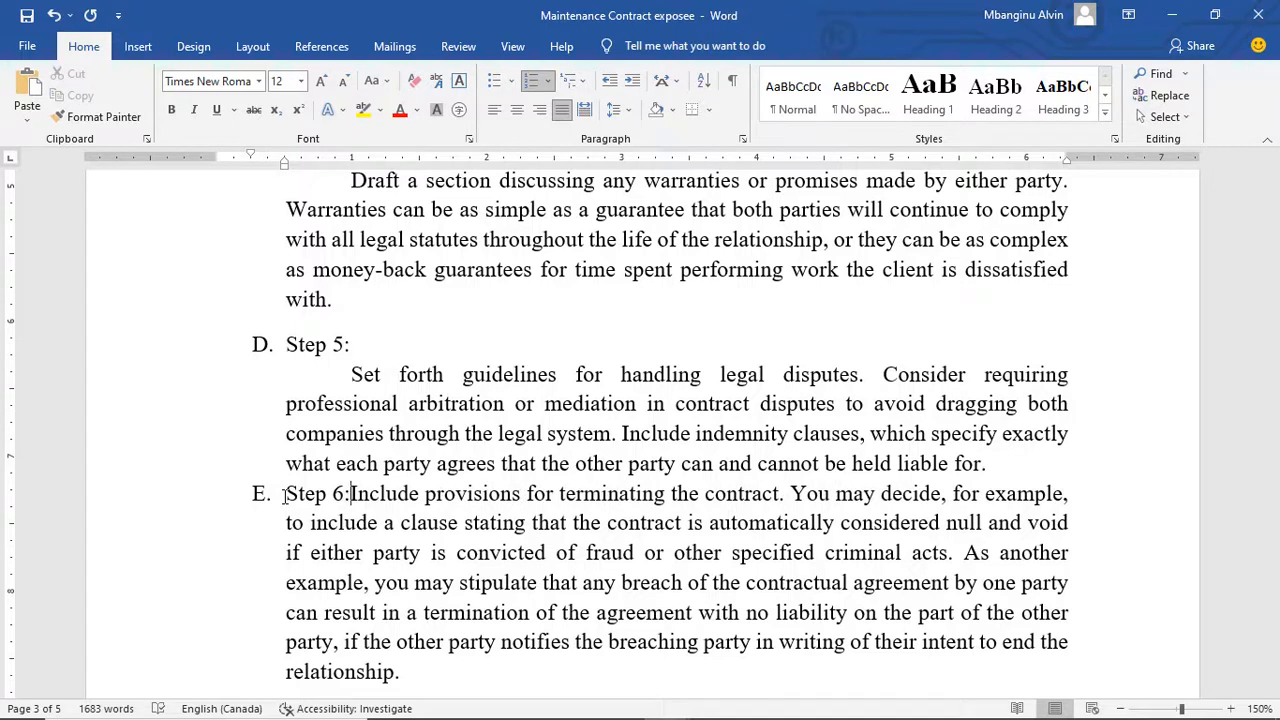
pyautogui.press('Return')
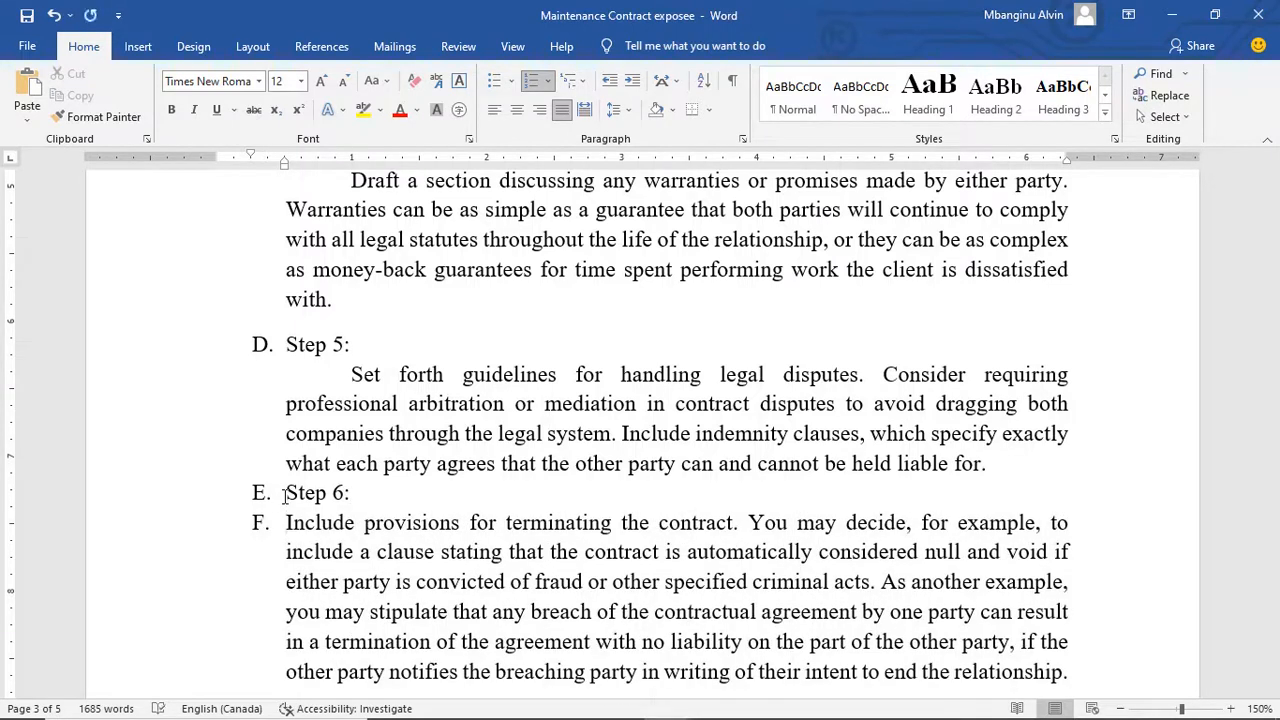
pyautogui.press('BackSpace')
pyautogui.press('Tab')
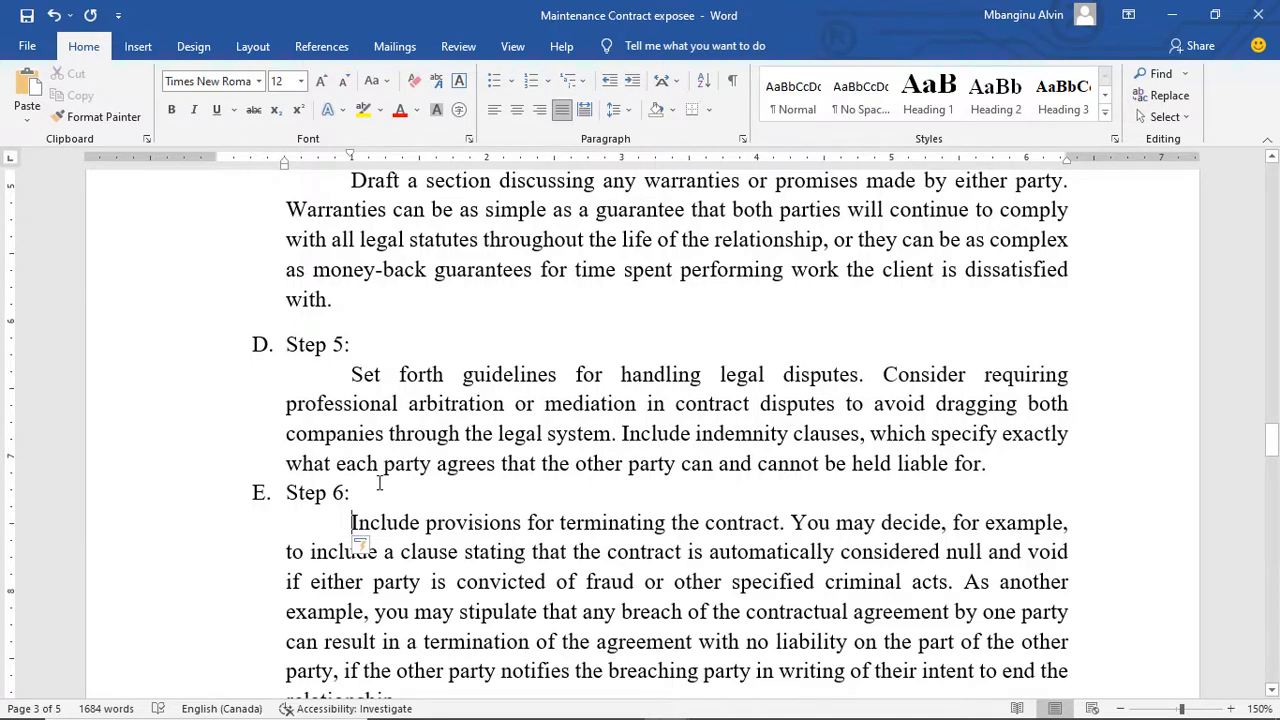
# - Review the lettered step lines from "Step 2:" to "Step 6:" and the paragraphs beneath them
pyautogui.scroll(2, 379, 484)
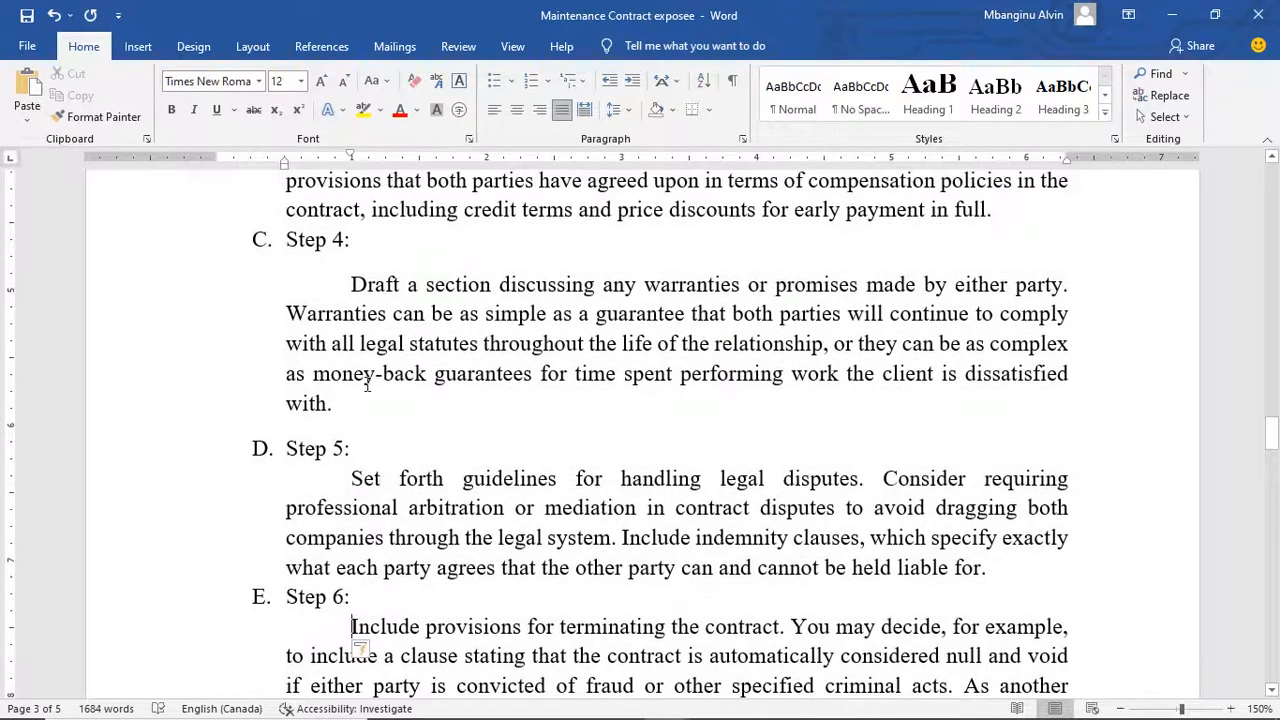
pyautogui.scroll(7, 349, 445)
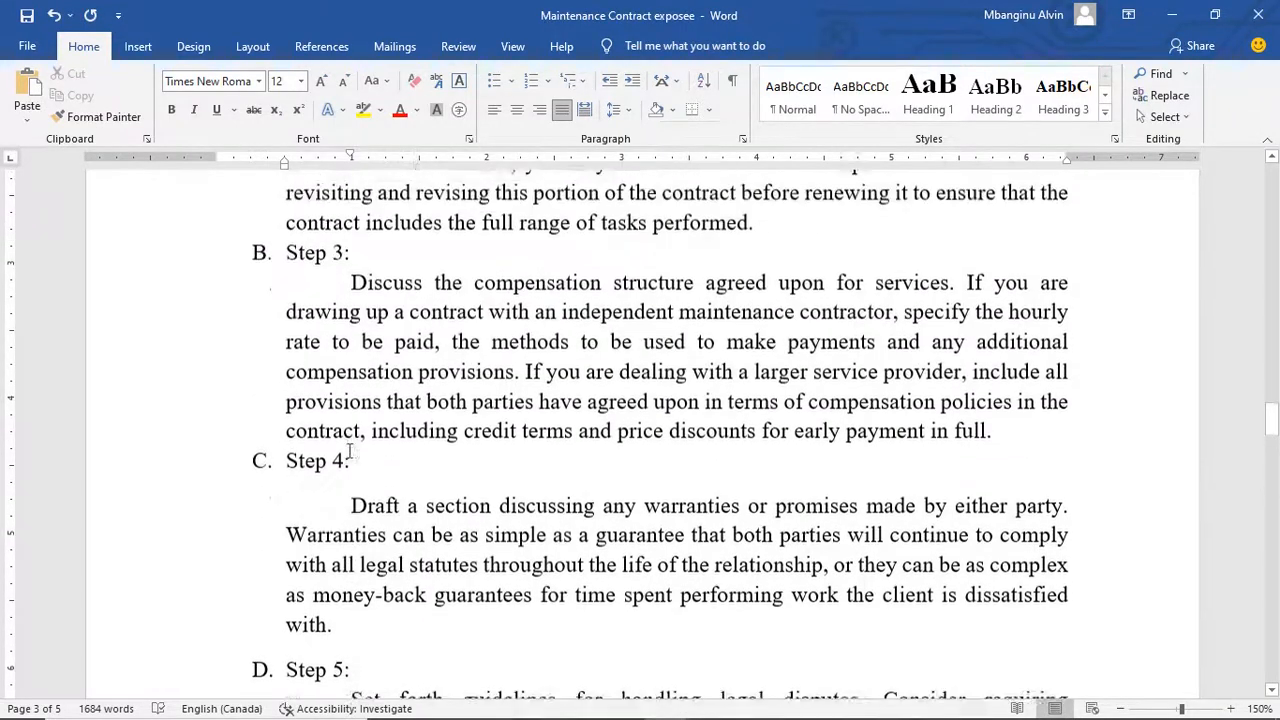
pyautogui.scroll(6, 349, 450)
pyautogui.scroll(-7, 277, 271)
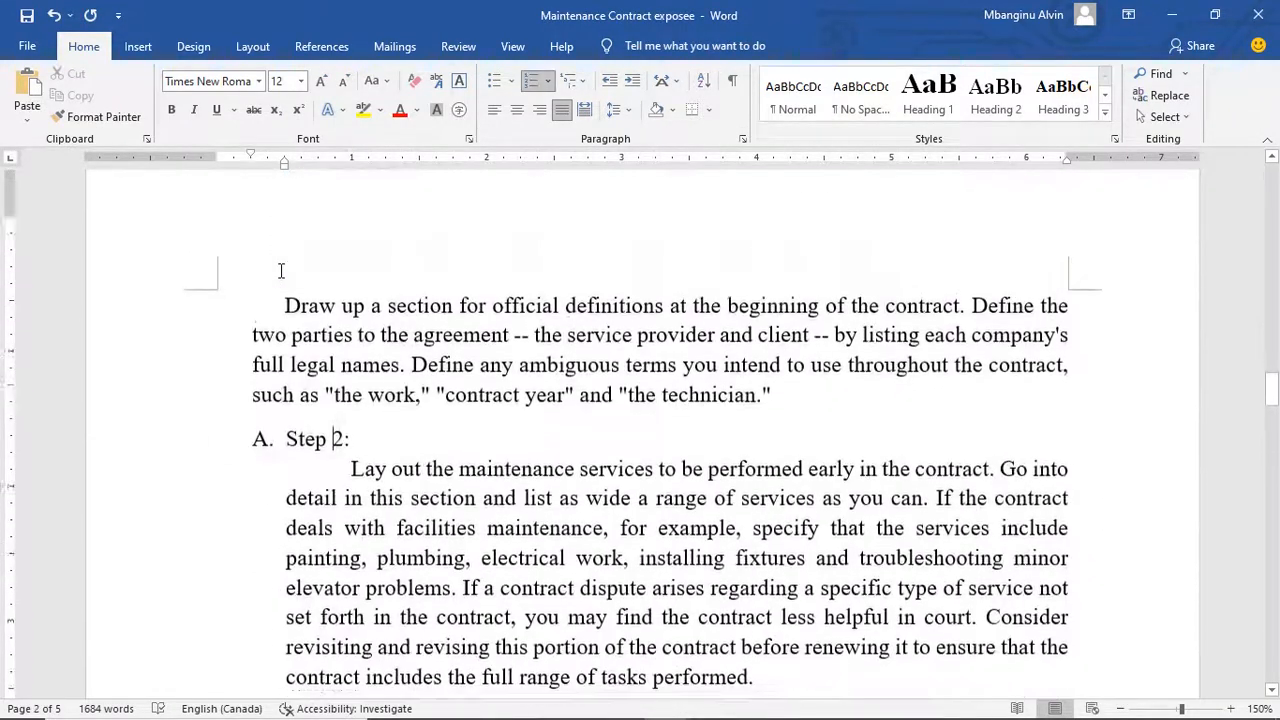
pyautogui.scroll(3, 354, 335)
pyautogui.scroll(-5, 354, 335)
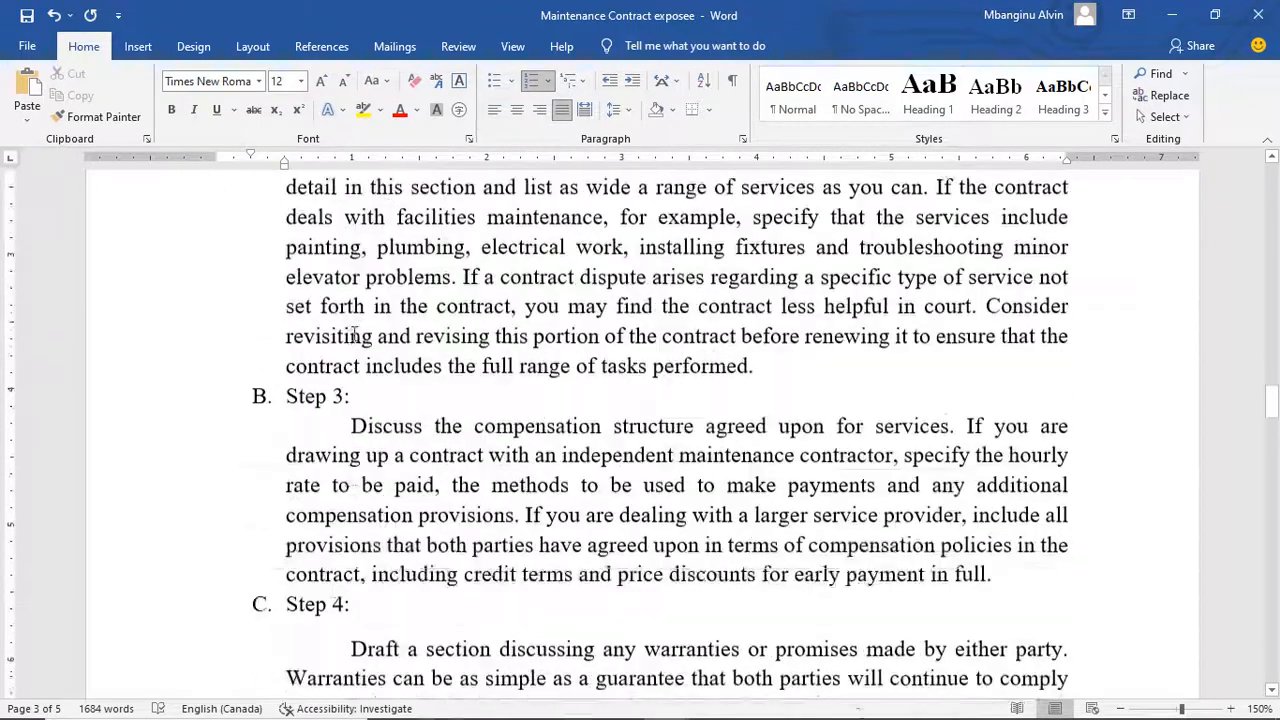
pyautogui.scroll(-4, 354, 335)
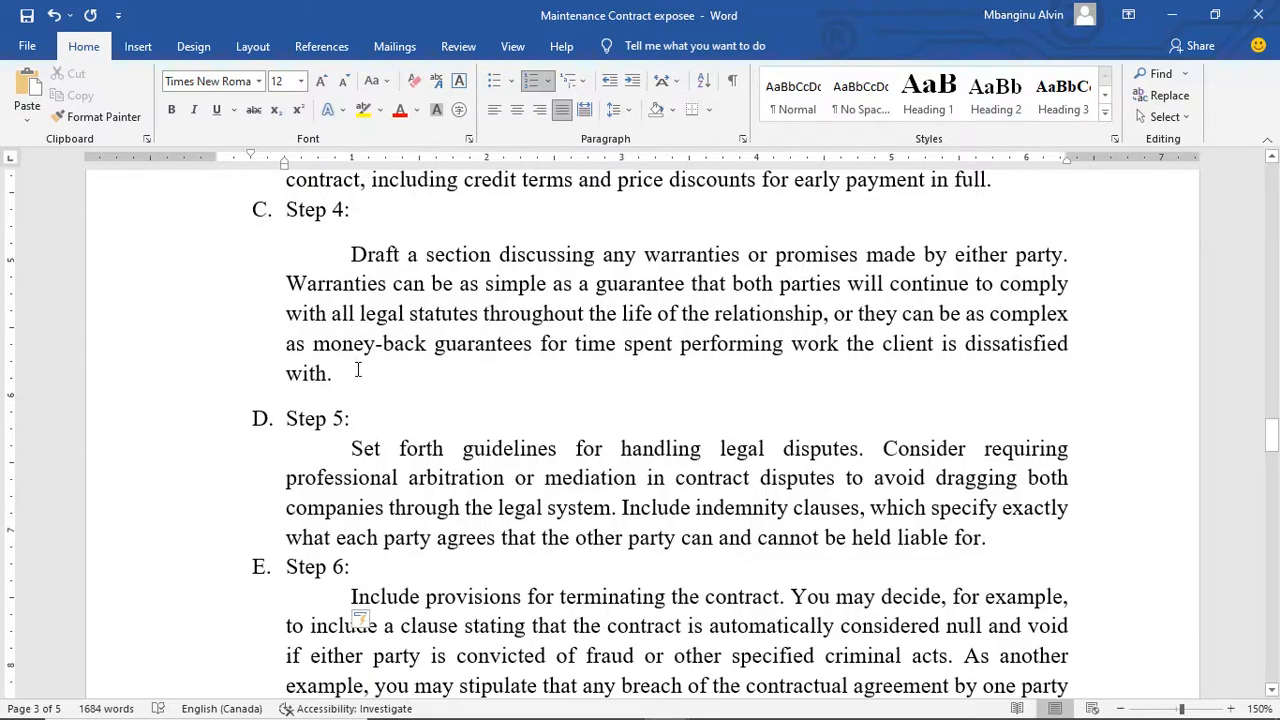
pyautogui.scroll(11, 384, 424)
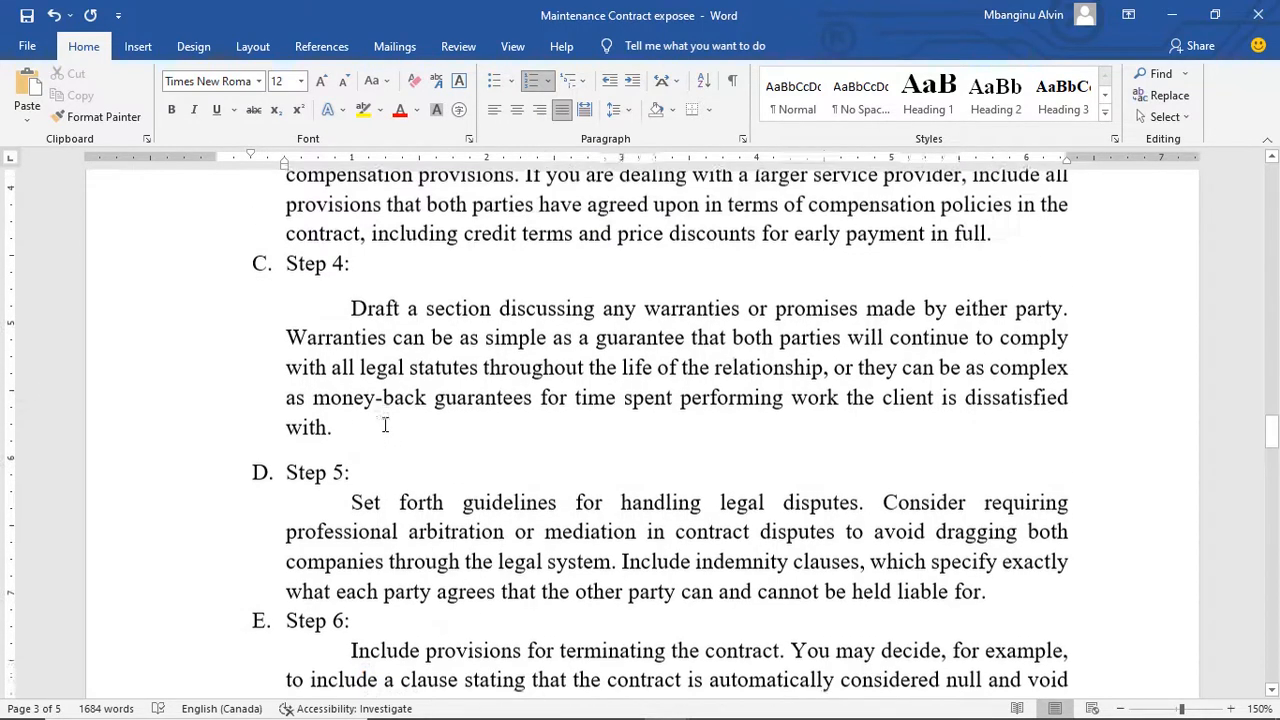
pyautogui.scroll(5, 384, 424)
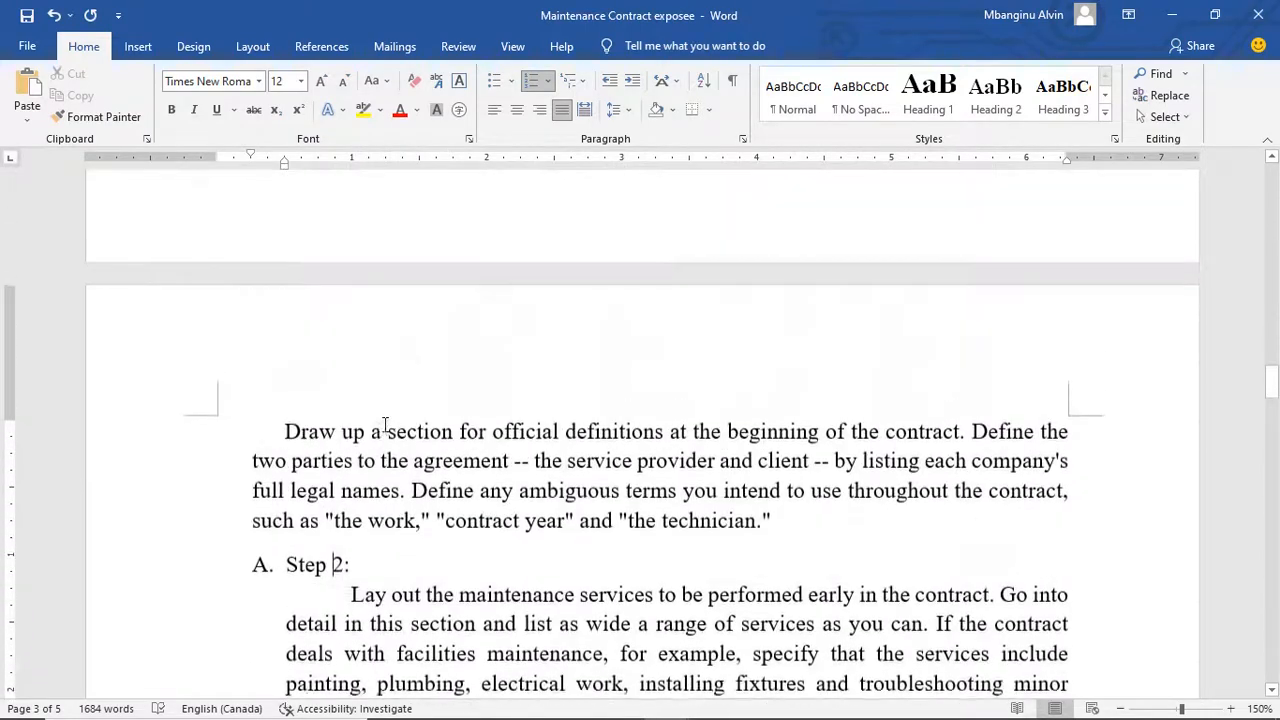
pyautogui.scroll(-10, 384, 424)
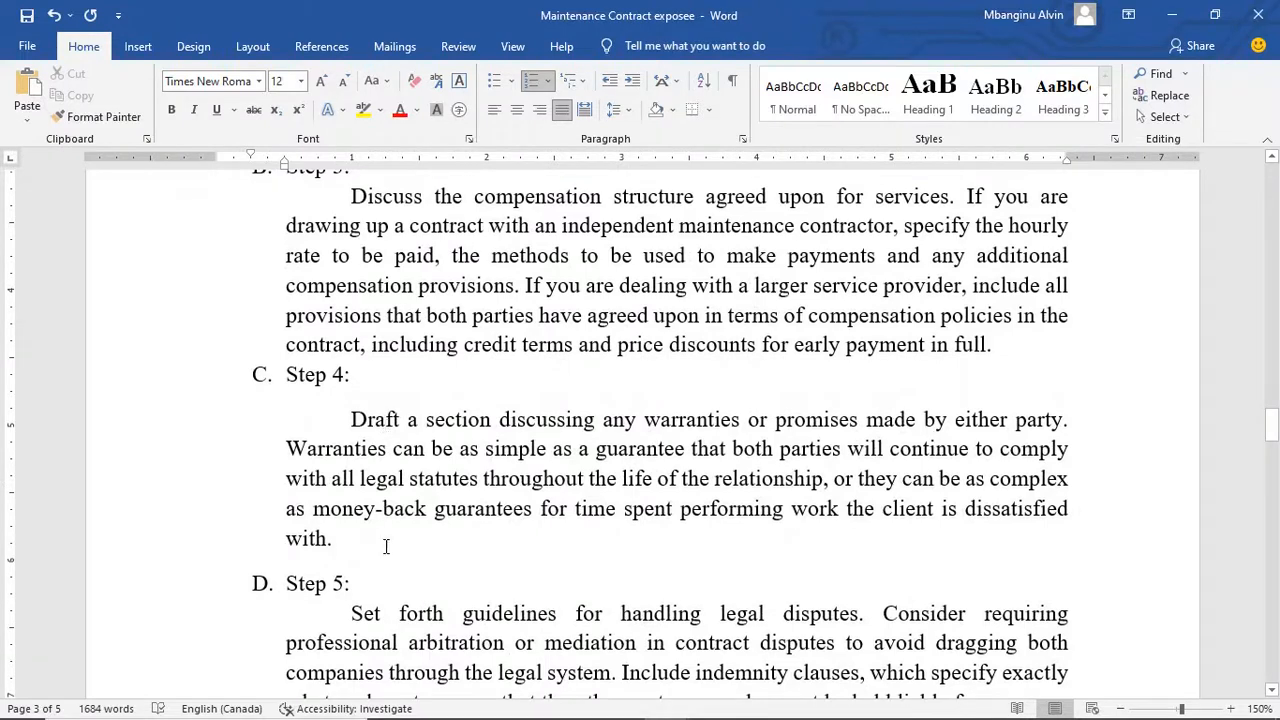
pyautogui.scroll(-3, 386, 546)
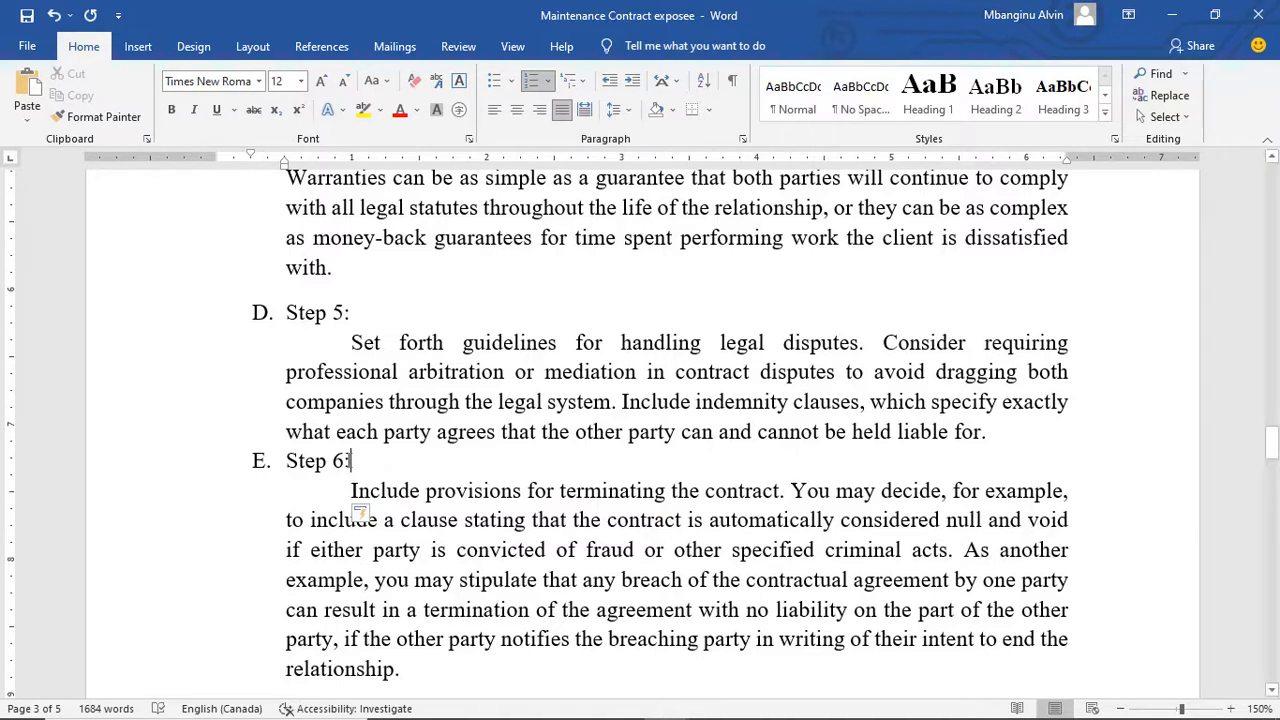
# - Apply the Heading 2 style to all five lettered lines from "Step 2:" through "Step 6:" together
pyautogui.tripleClick(331, 461)
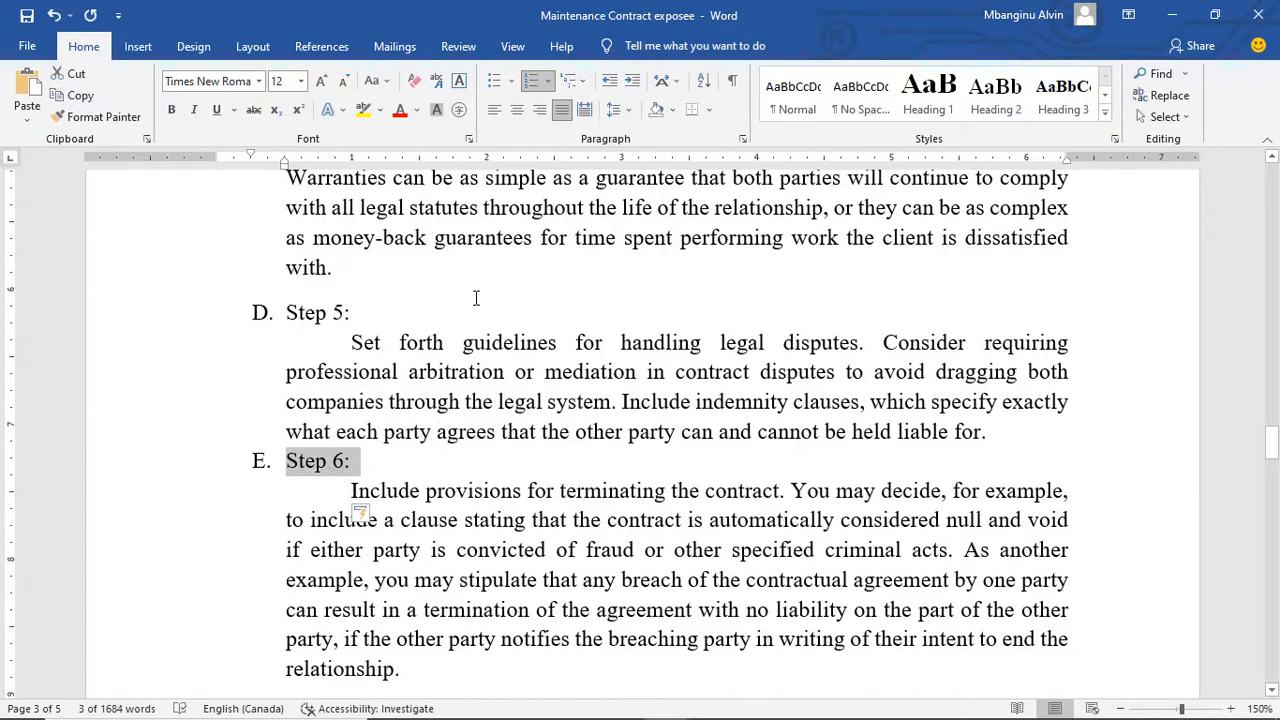
pyautogui.scroll(3, 328, 290)
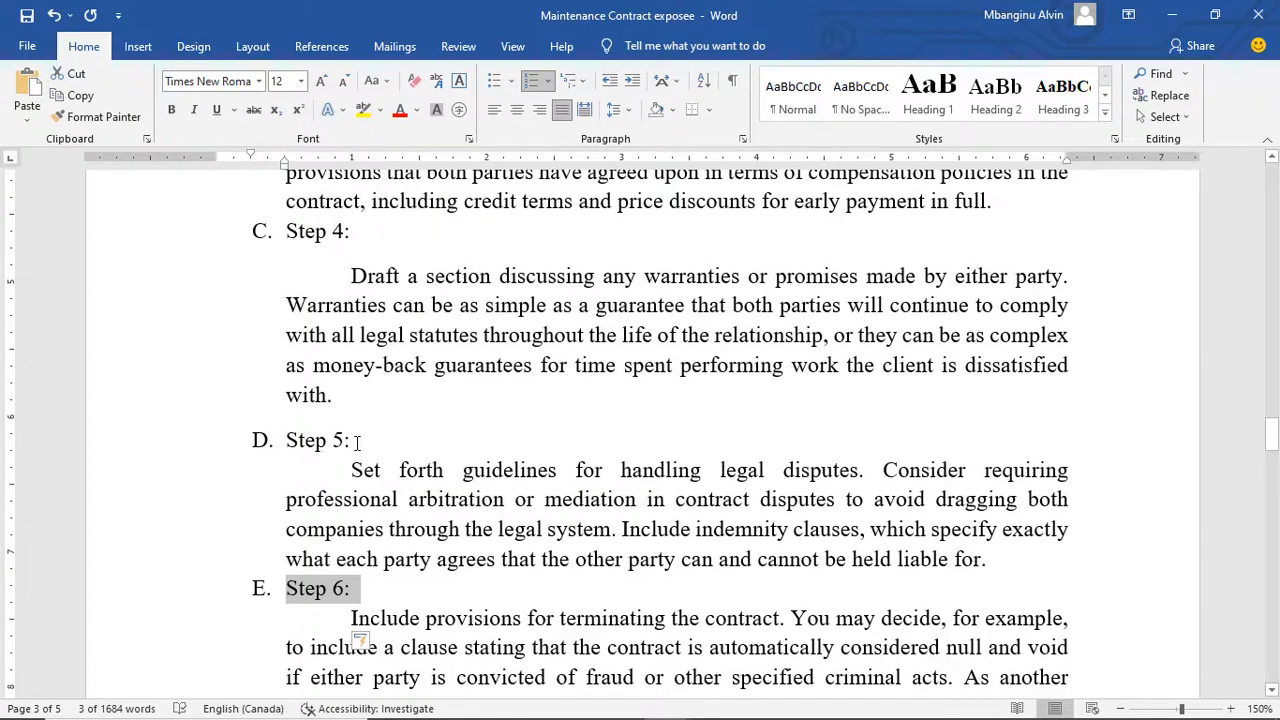
pyautogui.moveTo(358, 440); pyautogui.dragTo(313, 443)
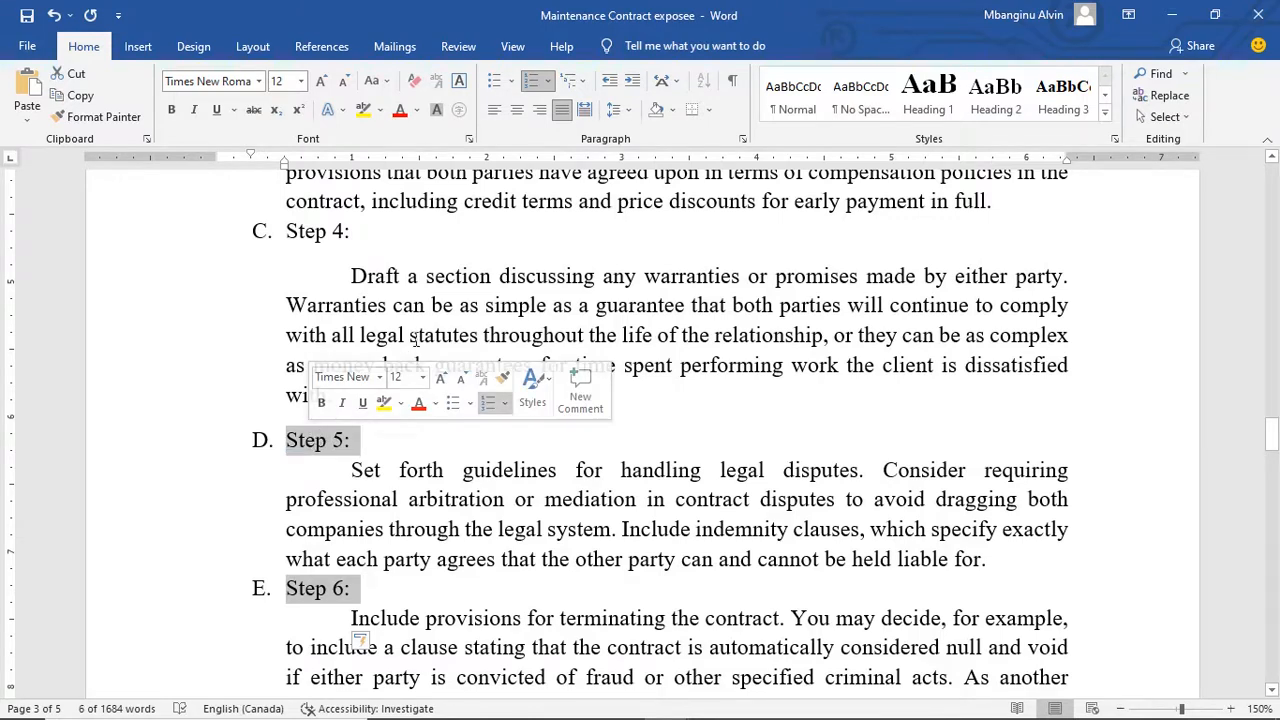
pyautogui.scroll(1, 466, 327)
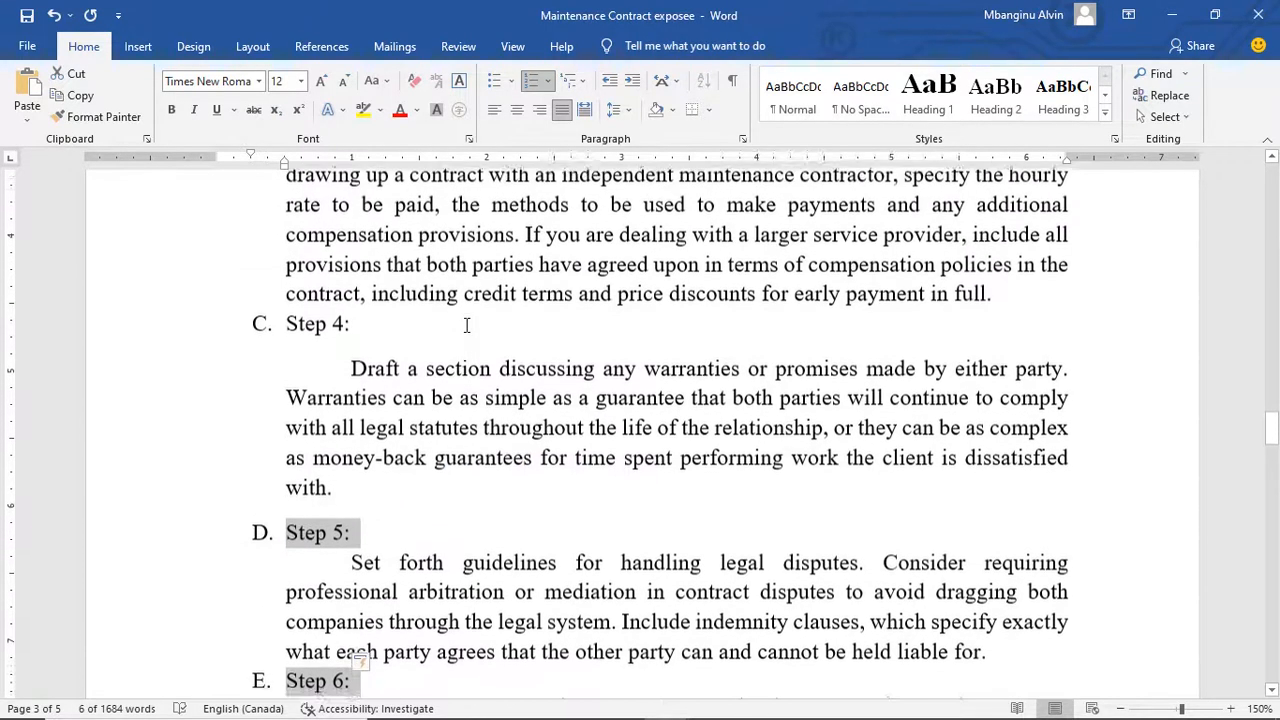
pyautogui.scroll(-1, 466, 325)
pyautogui.scroll(1, 466, 325)
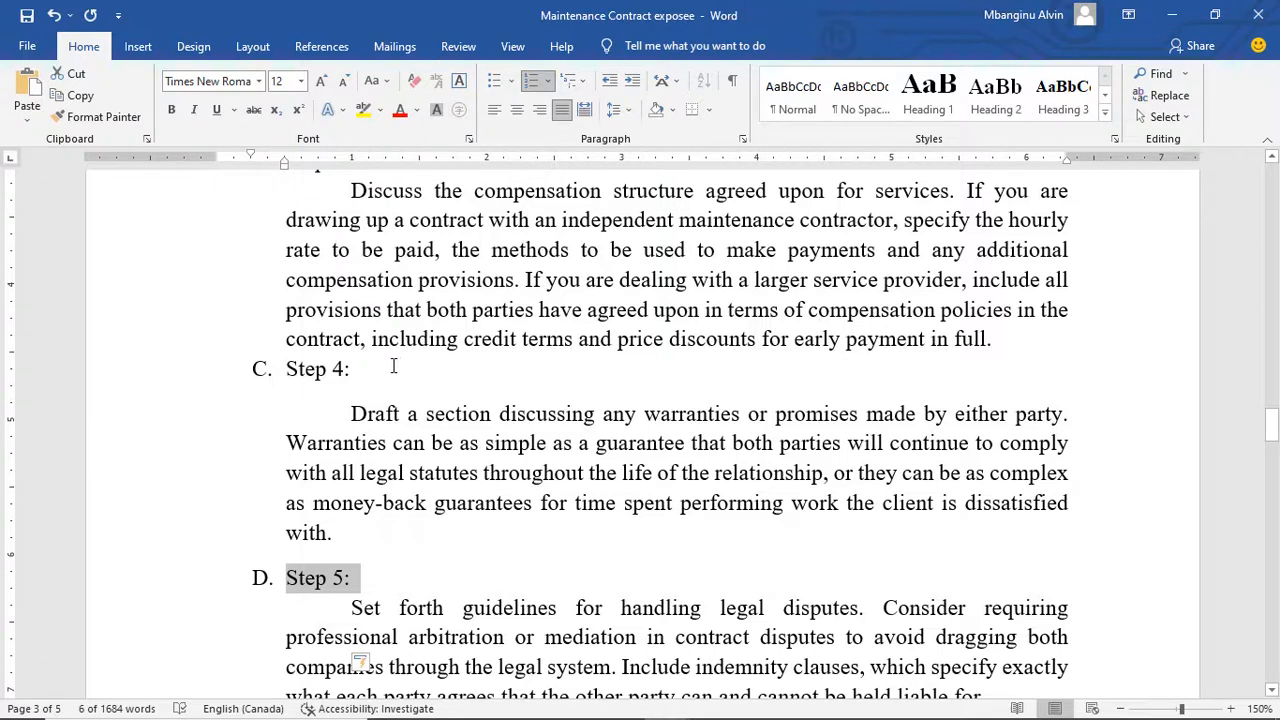
pyautogui.moveTo(362, 371); pyautogui.dragTo(312, 378)
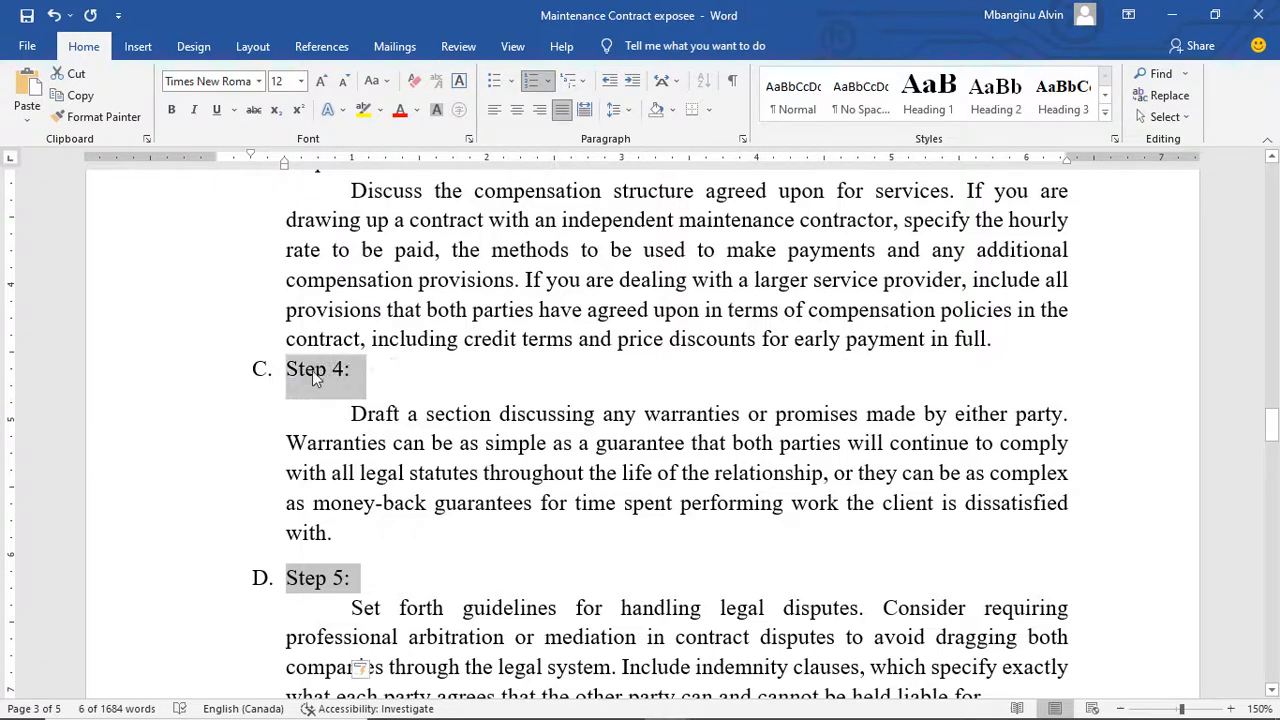
pyautogui.scroll(4, 312, 384)
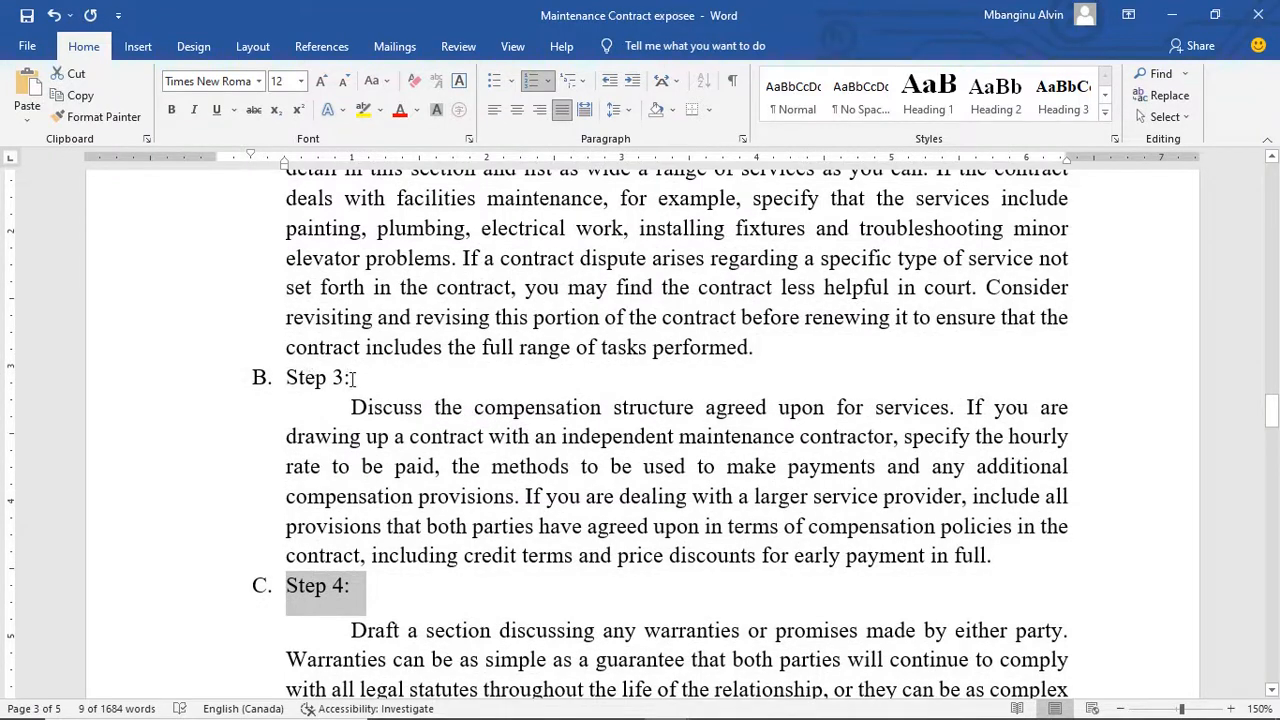
pyautogui.moveTo(352, 378); pyautogui.dragTo(300, 385)
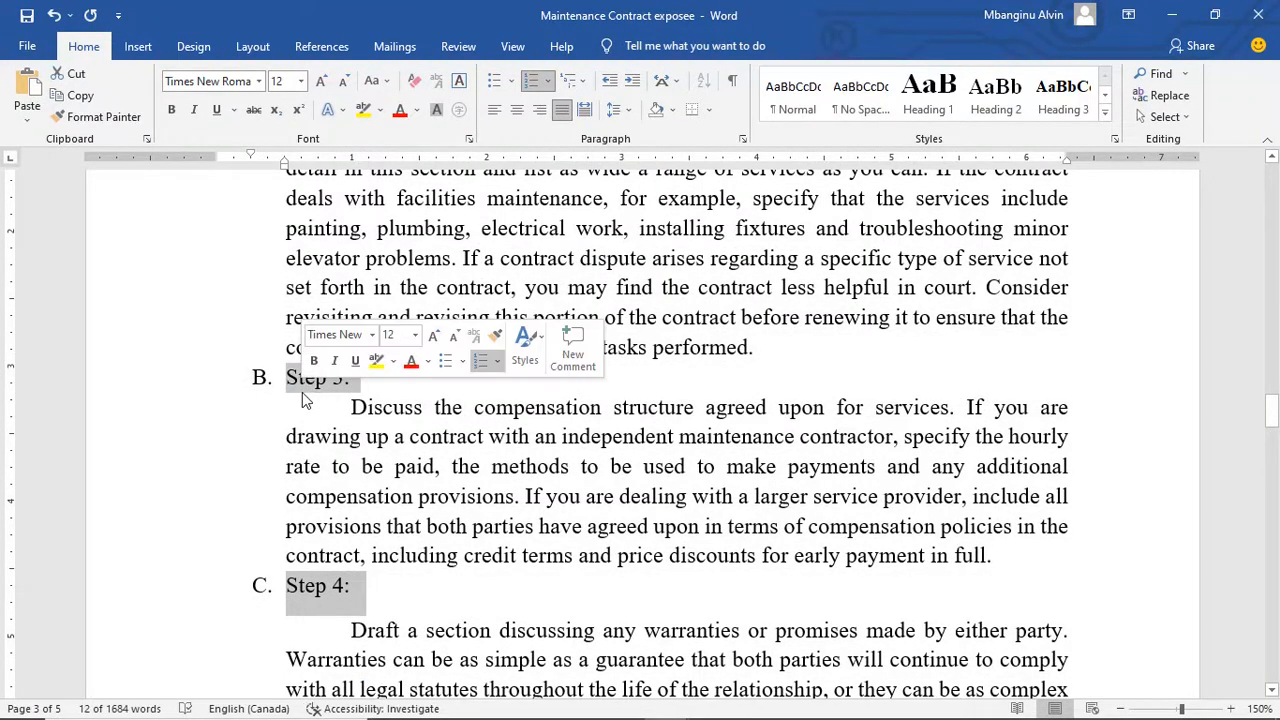
pyautogui.scroll(2, 302, 392)
pyautogui.scroll(3, 302, 392)
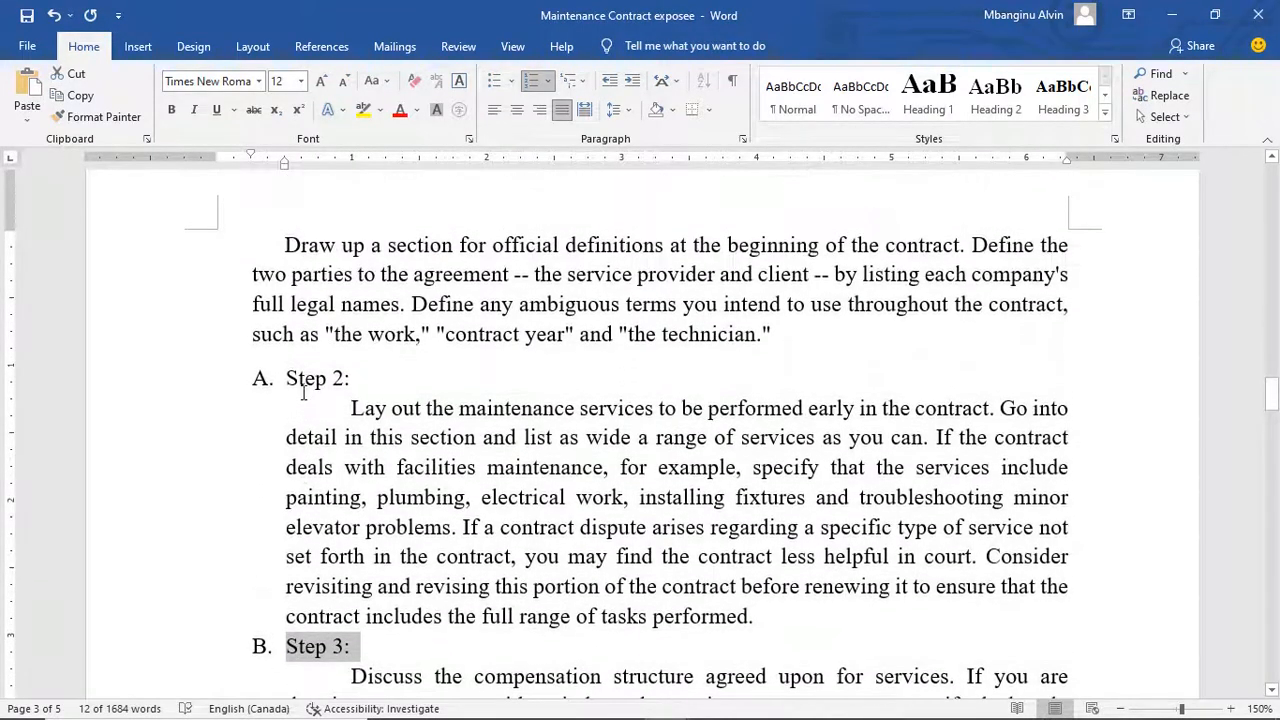
pyautogui.moveTo(290, 382); pyautogui.dragTo(344, 380)
pyautogui.scroll(-13, 344, 380)
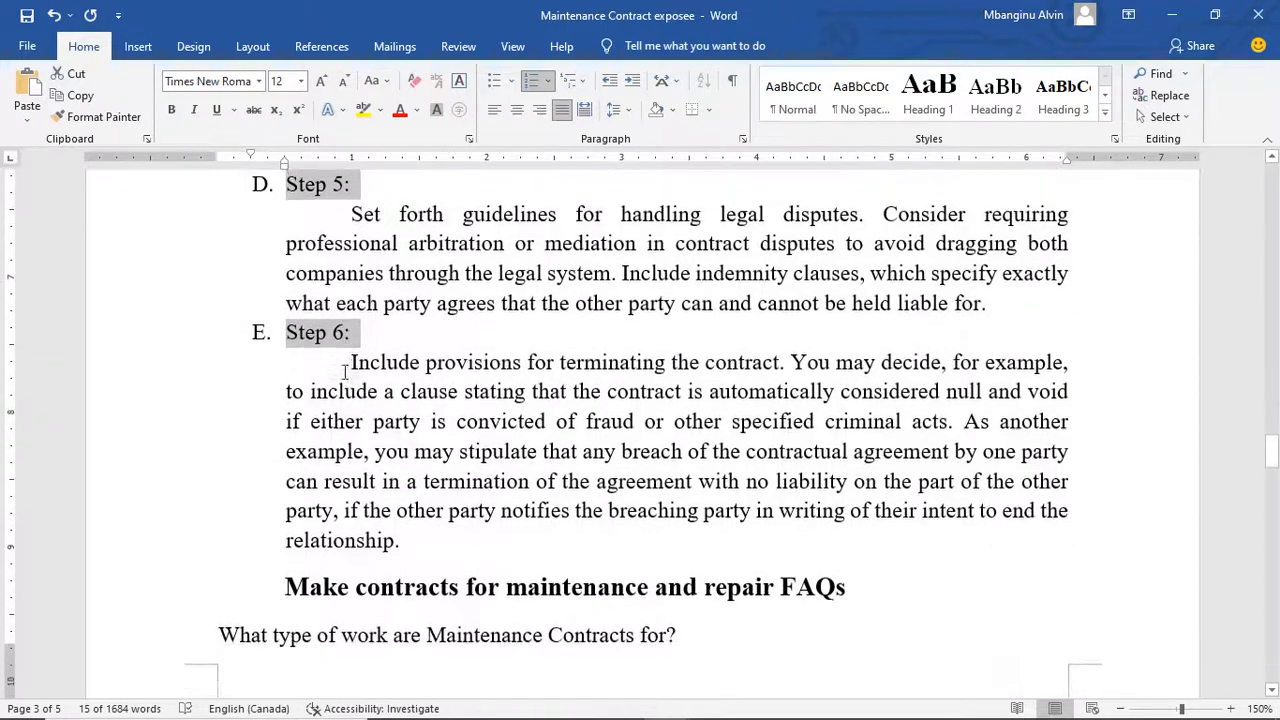
pyautogui.scroll(5, 345, 372)
pyautogui.scroll(5, 345, 372)
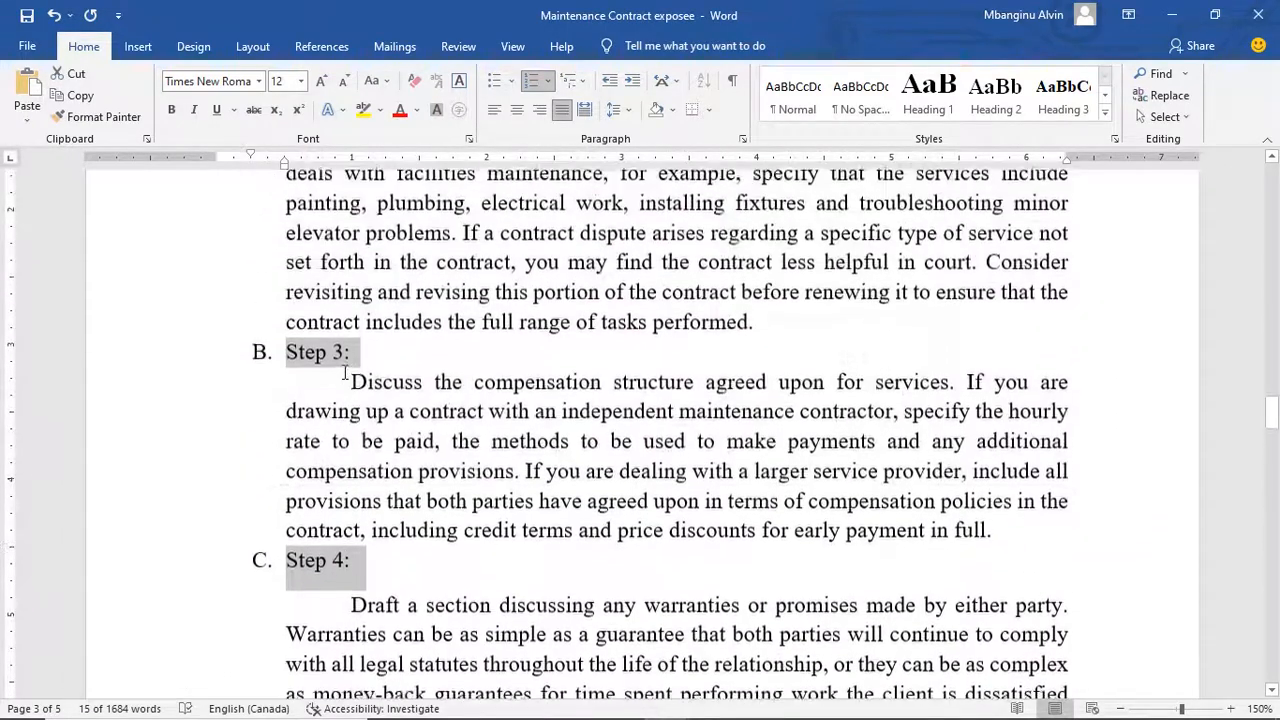
pyautogui.scroll(3, 344, 372)
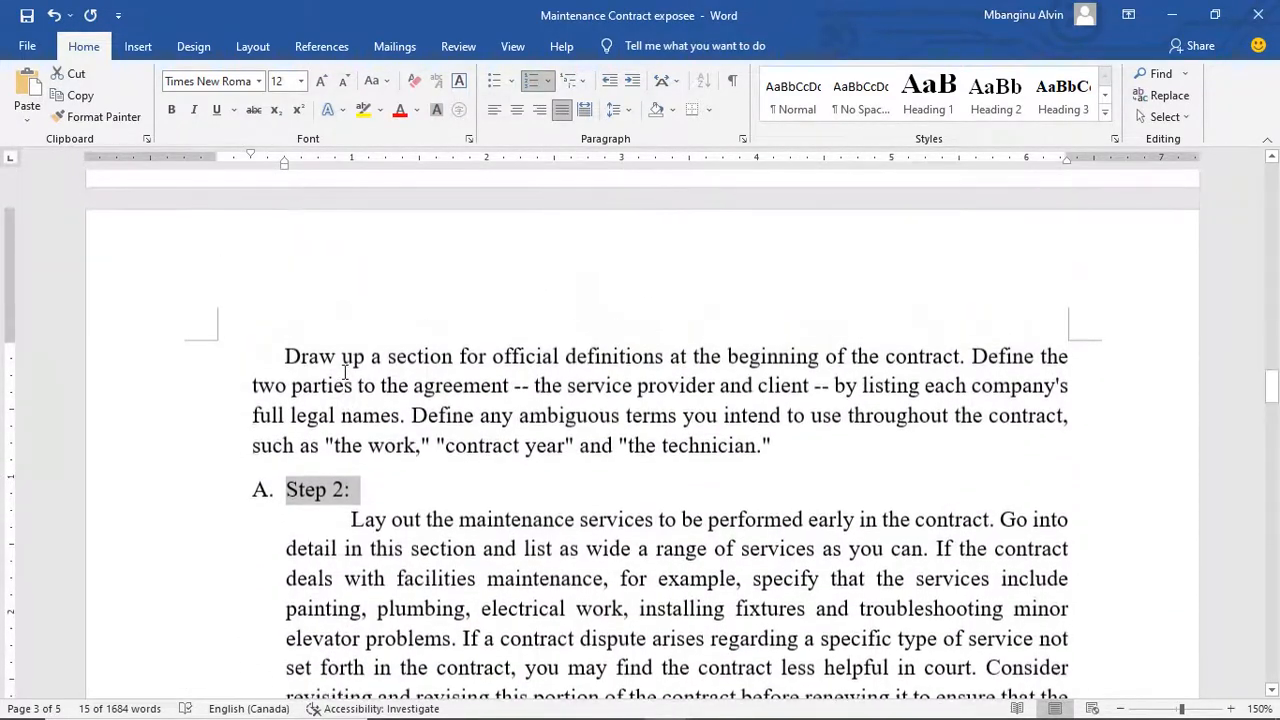
pyautogui.scroll(-1, 344, 372)
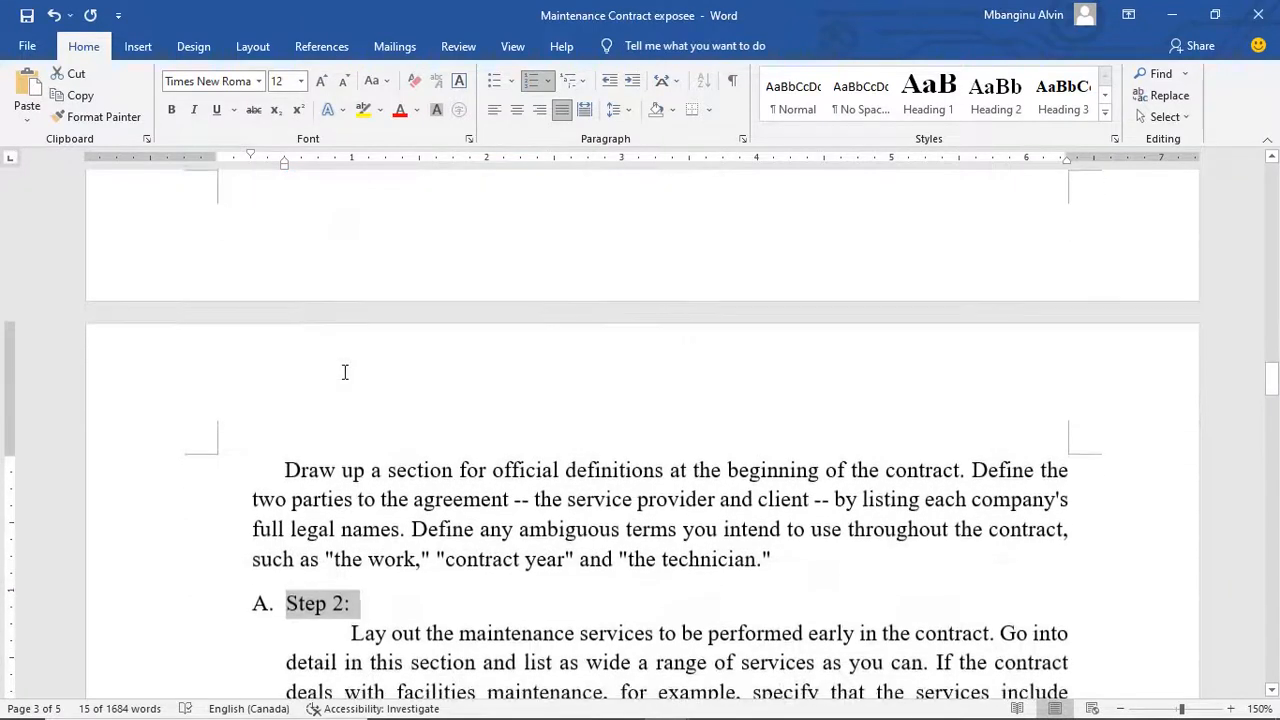
pyautogui.click(995, 100)
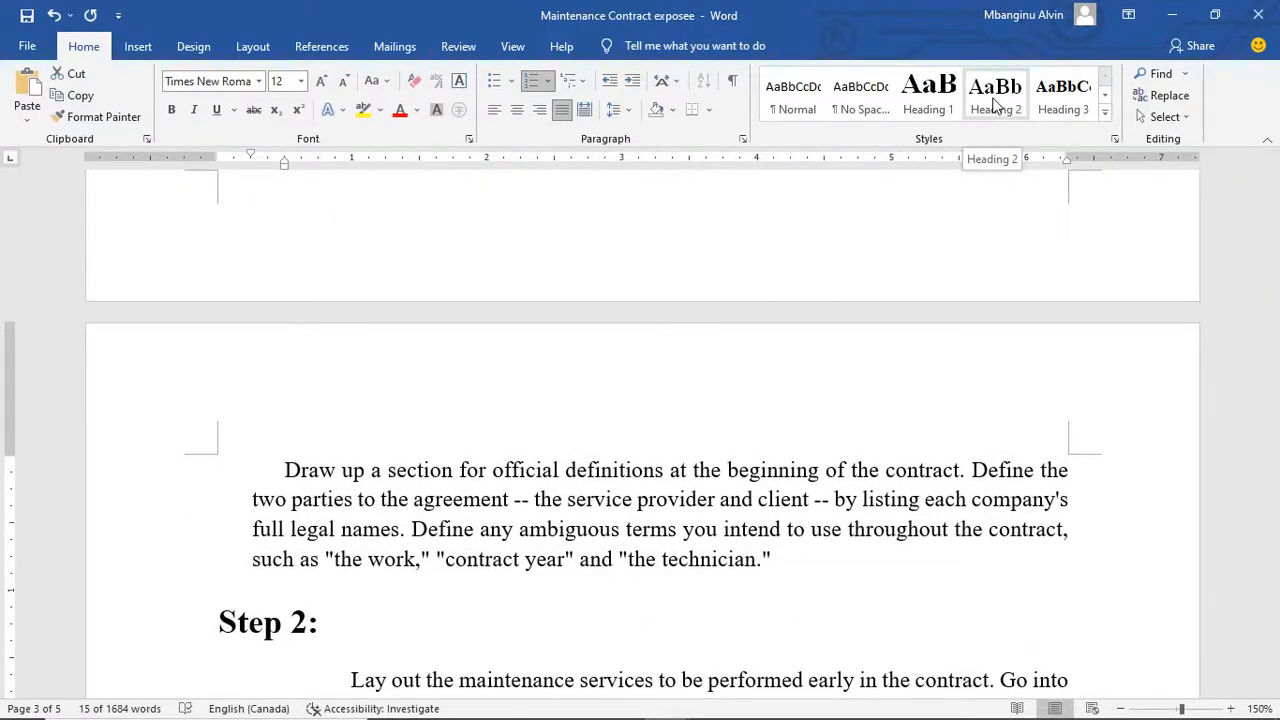
pyautogui.click(993, 104)
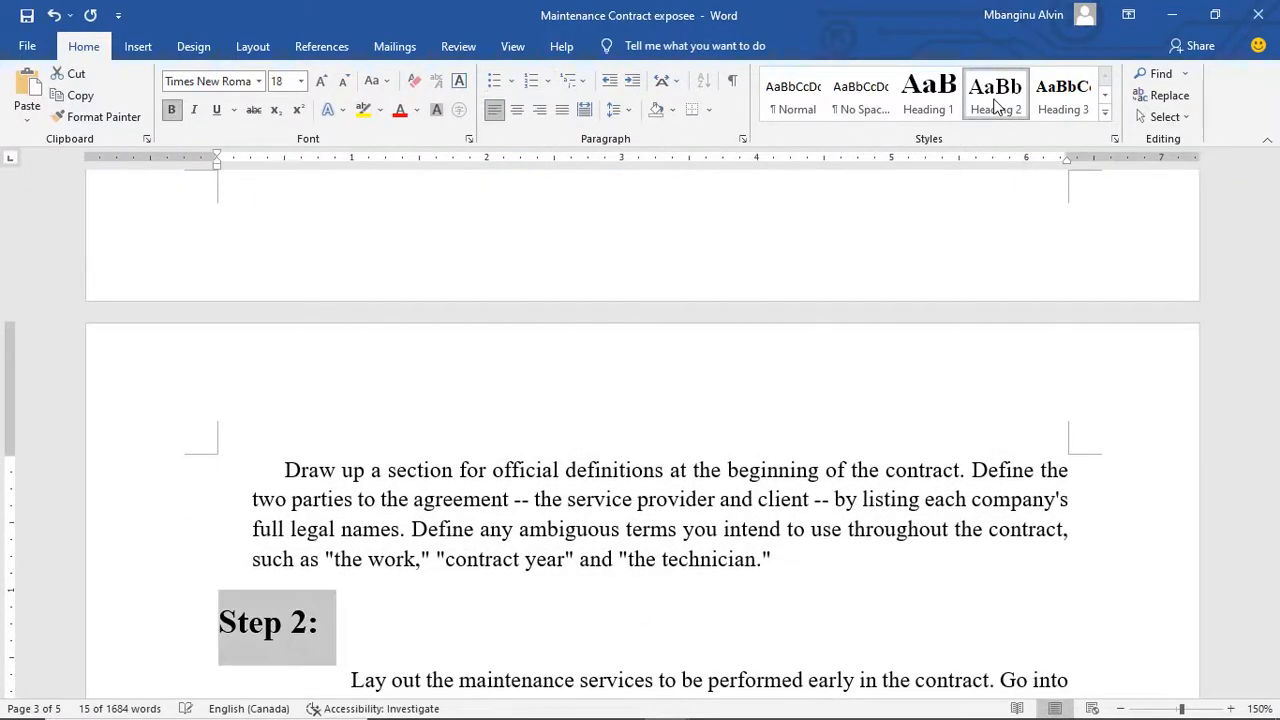
# - Set the font size of the headings "Step 2:" through "Step 6:" to 12
pyautogui.scroll(-15, 764, 494)
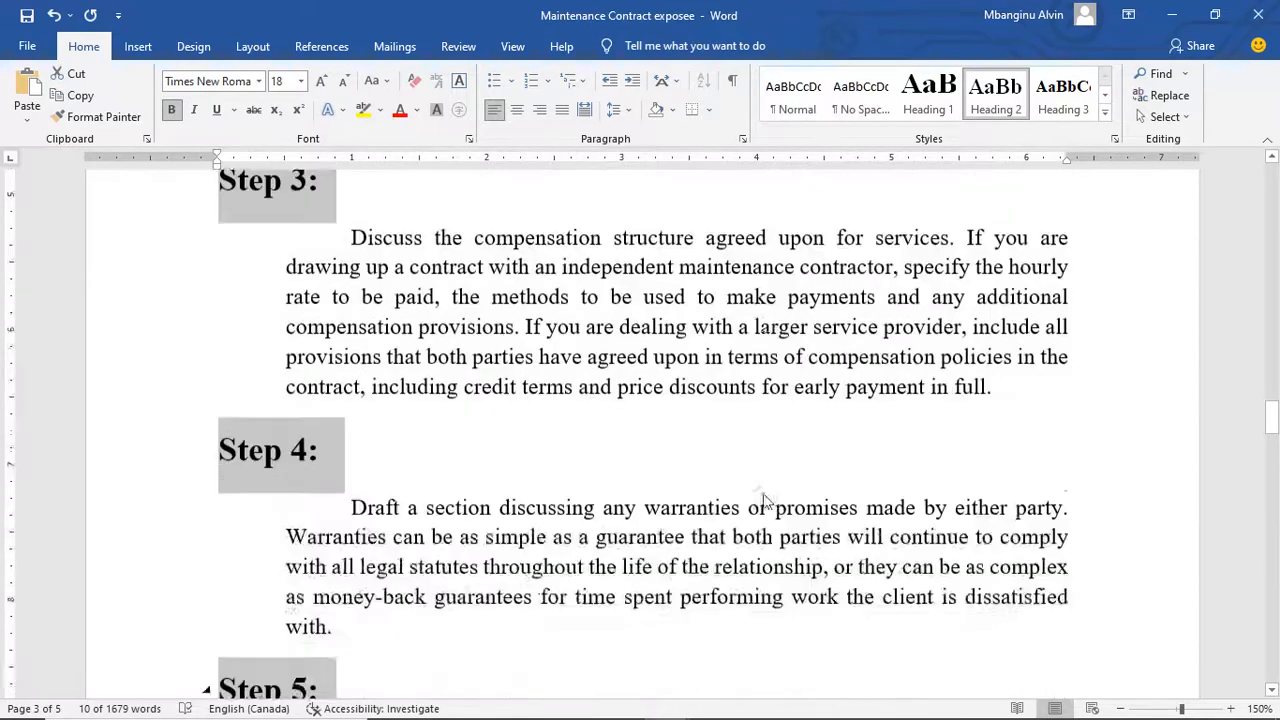
pyautogui.scroll(-5, 764, 494)
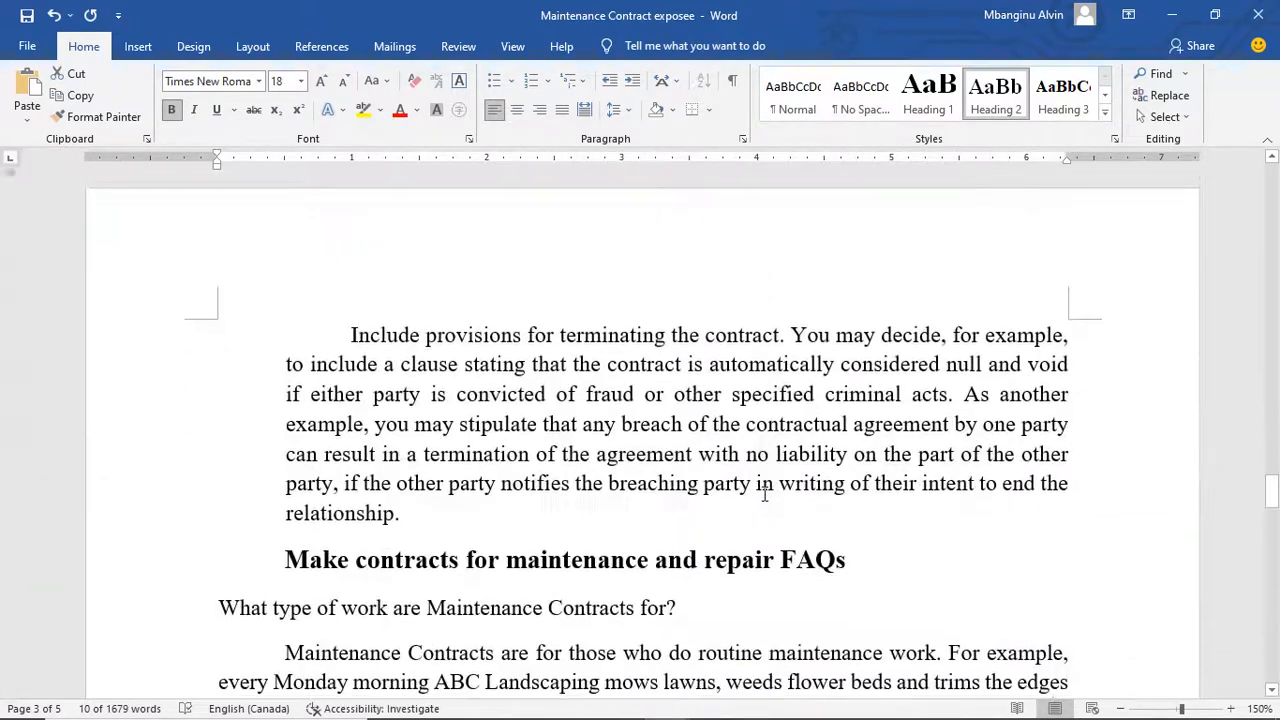
pyautogui.scroll(8, 763, 491)
pyautogui.scroll(5, 764, 500)
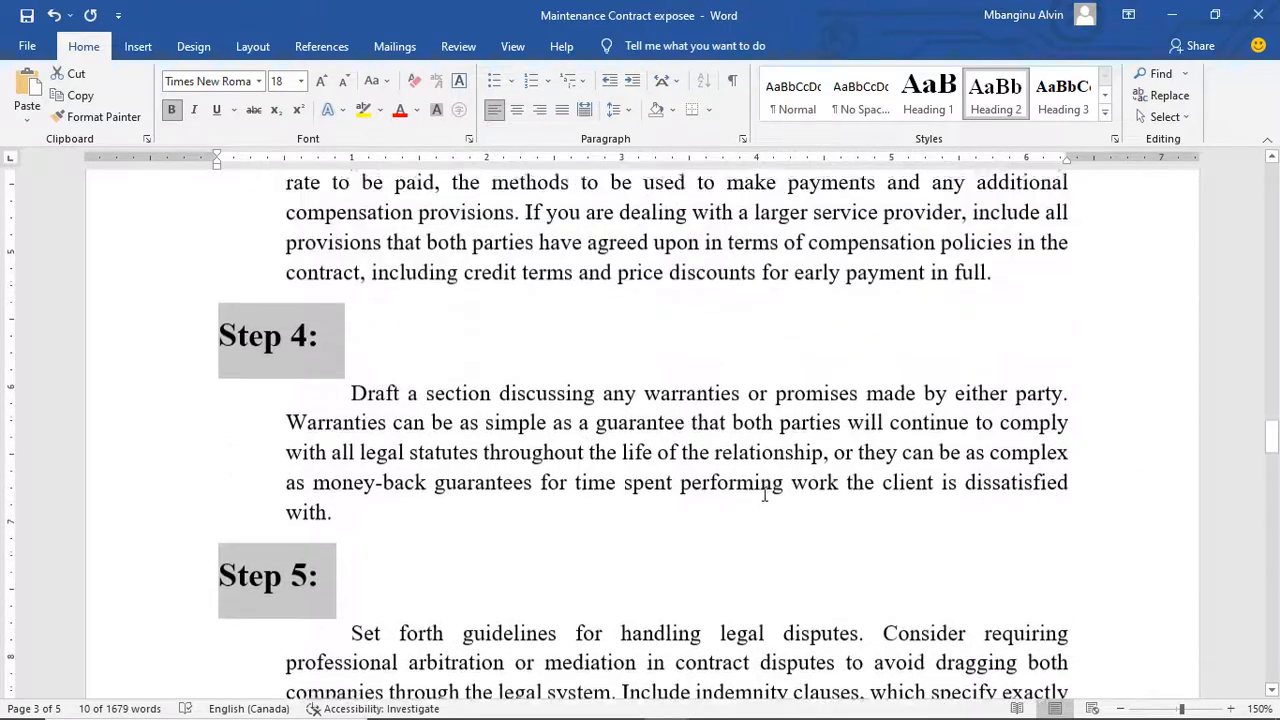
pyautogui.click(302, 82)
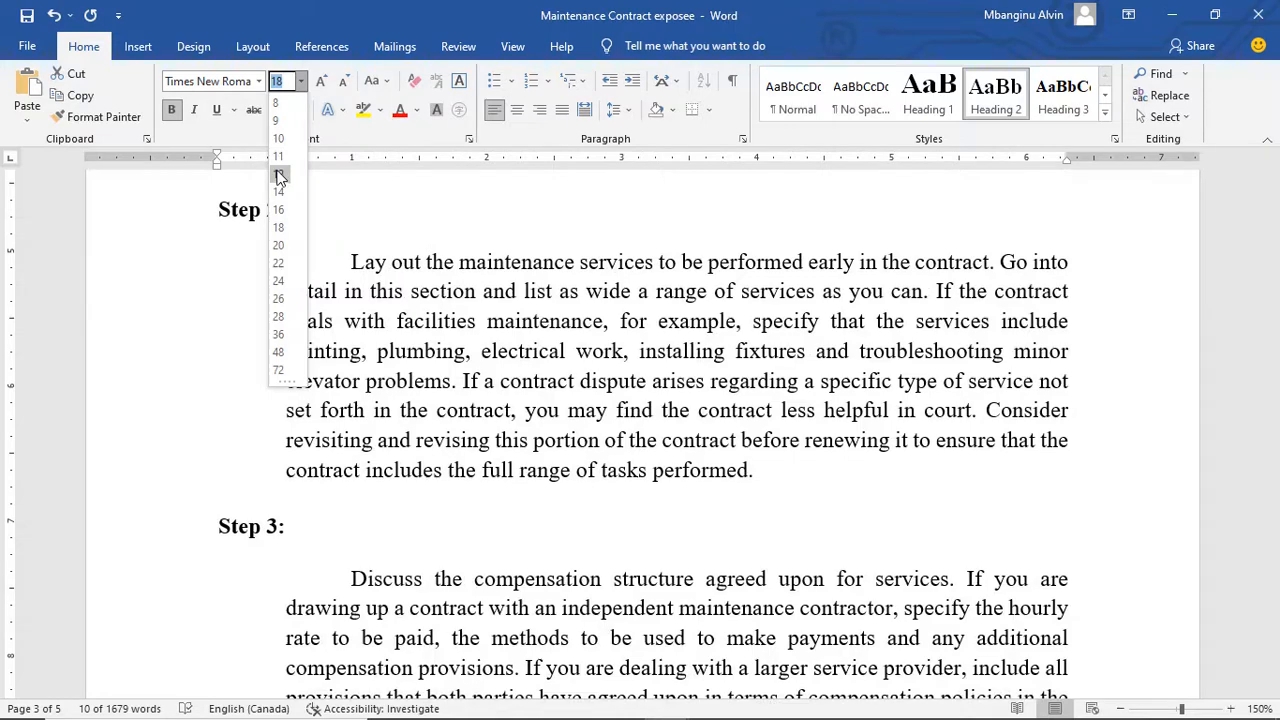
pyautogui.click(279, 176)
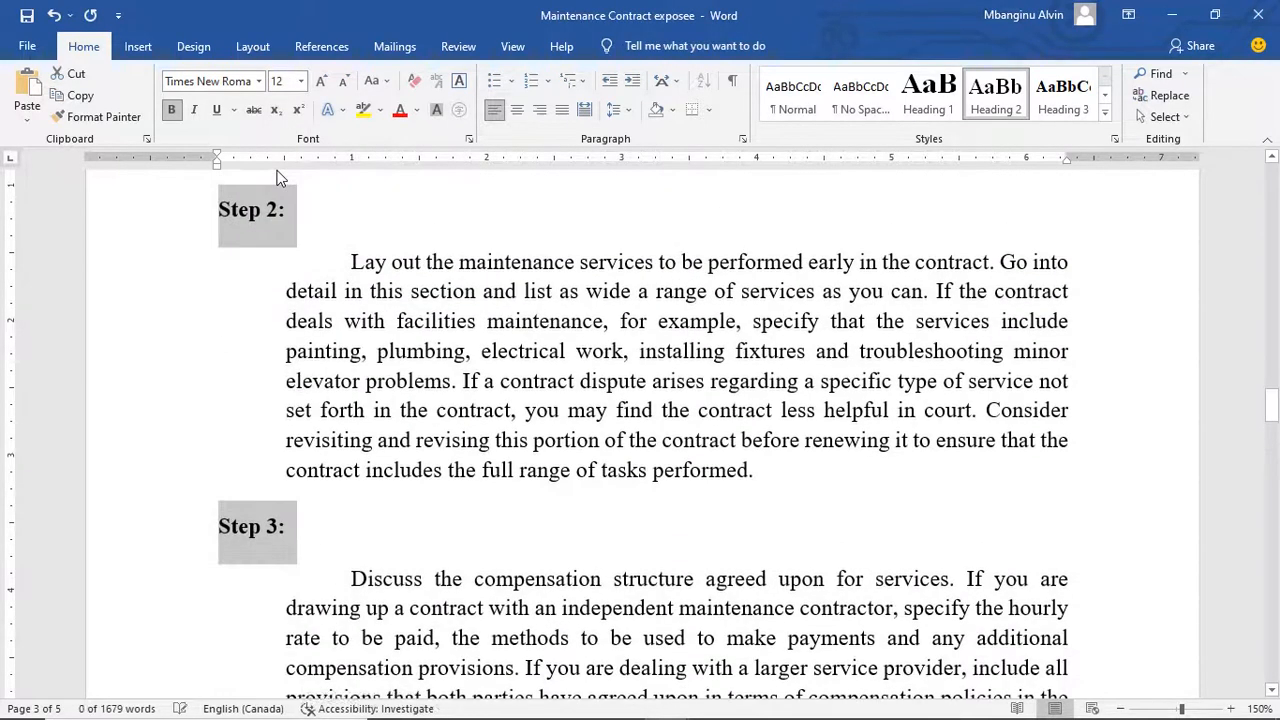
# - Review the restyled step headings and check the FAQ section after "Step 6:" for titles still needing a heading style
pyautogui.scroll(-13, 238, 381)
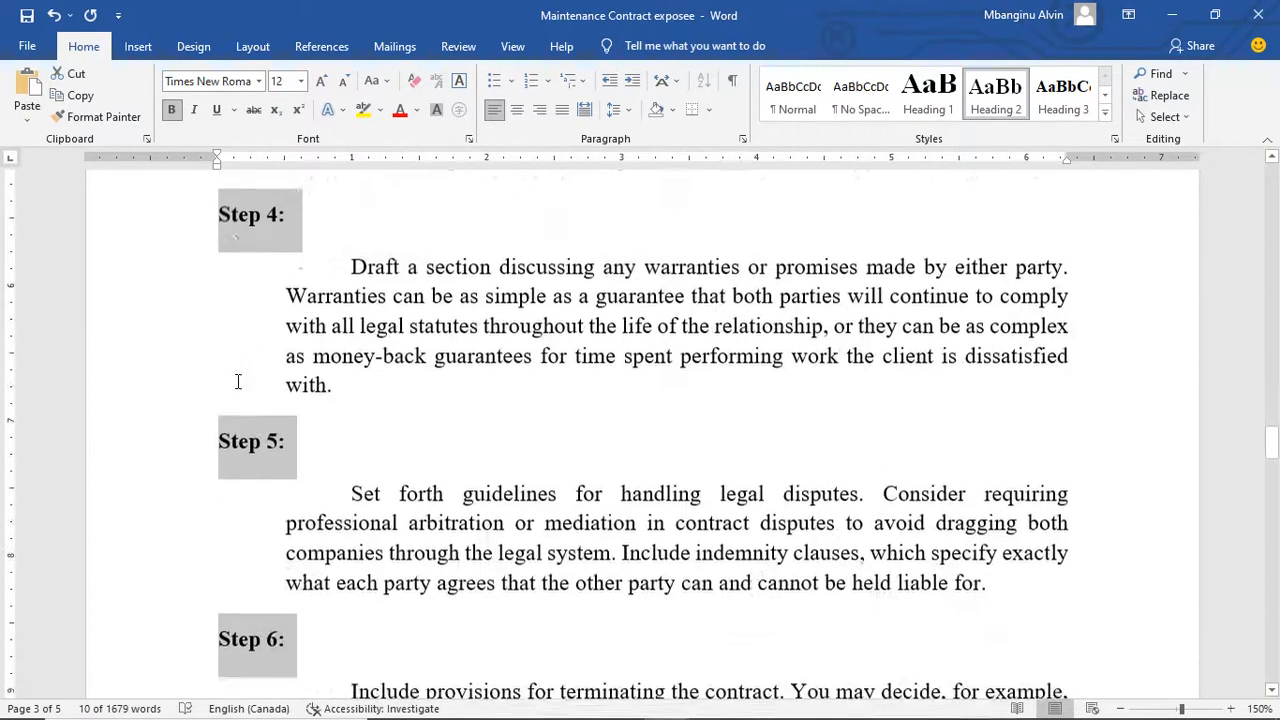
pyautogui.scroll(-9, 238, 381)
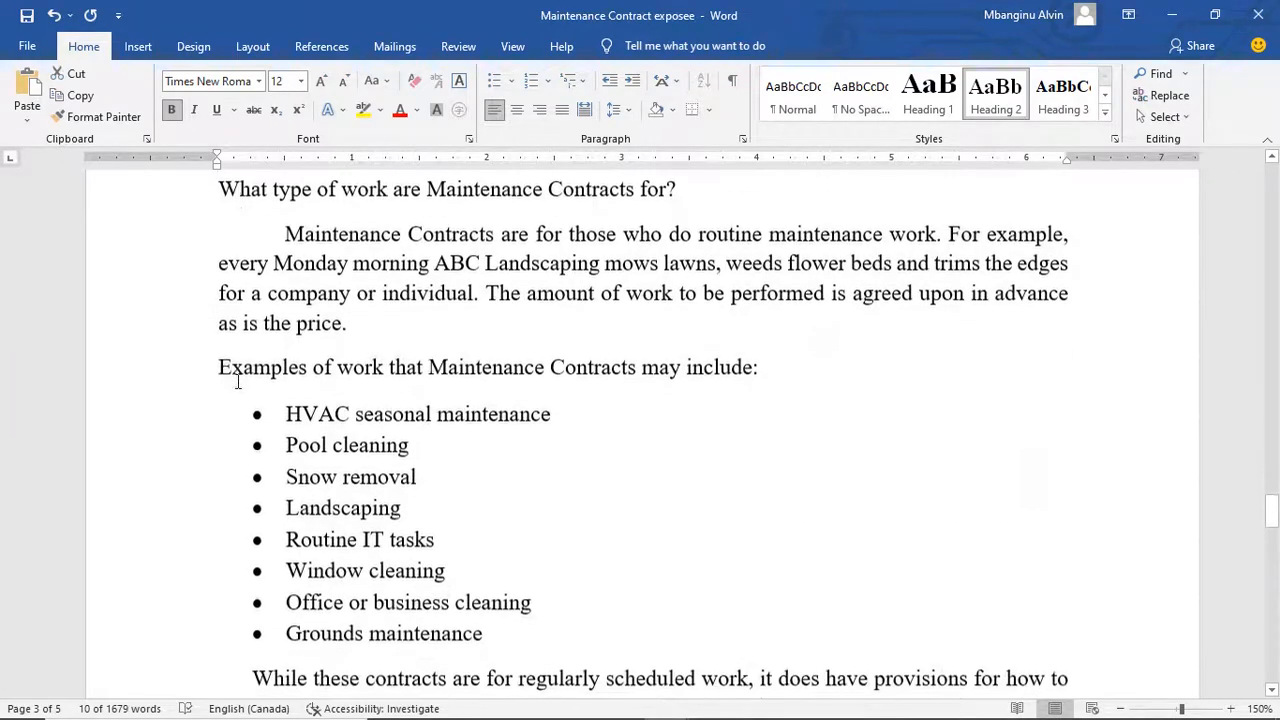
pyautogui.scroll(10, 238, 381)
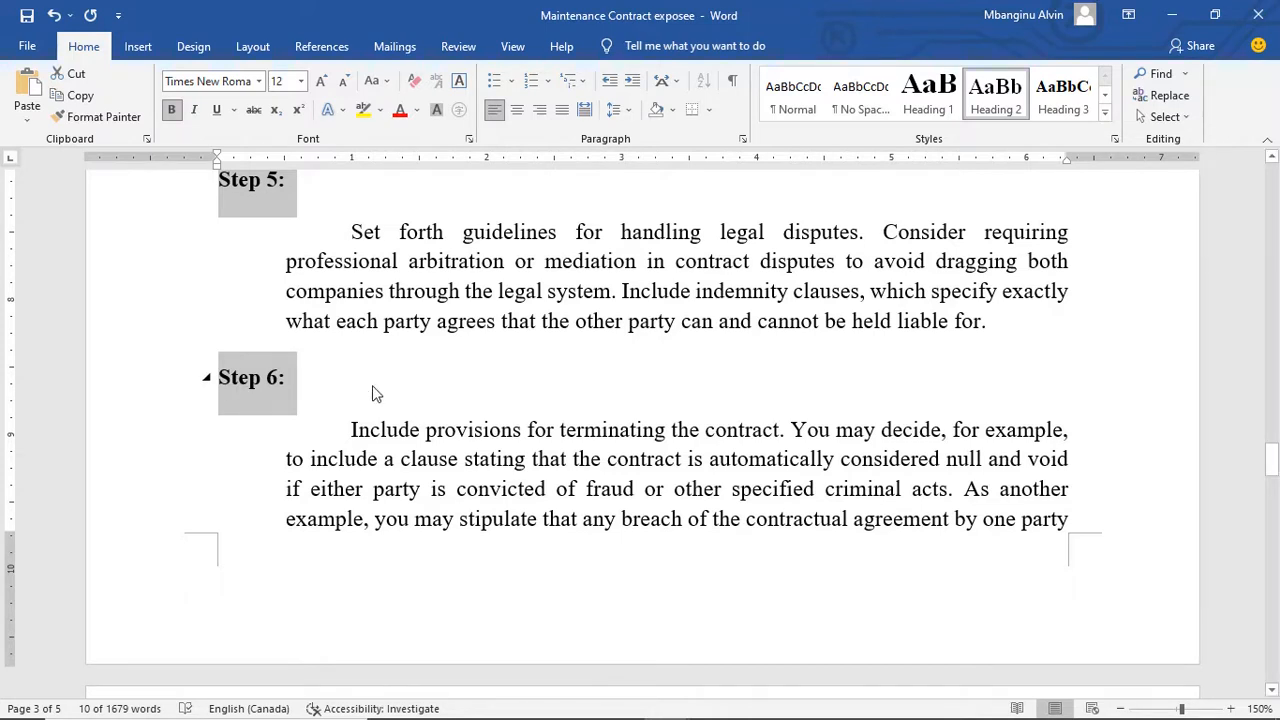
pyautogui.scroll(1, 375, 393)
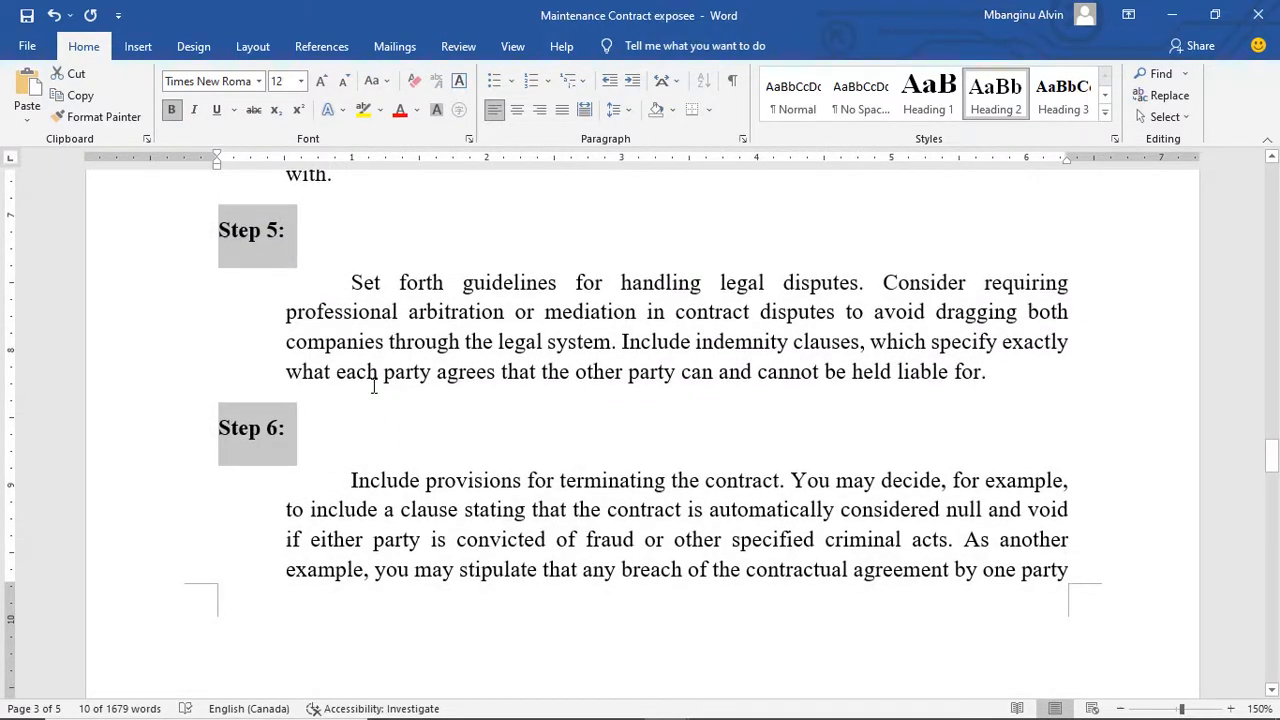
pyautogui.scroll(-10, 375, 388)
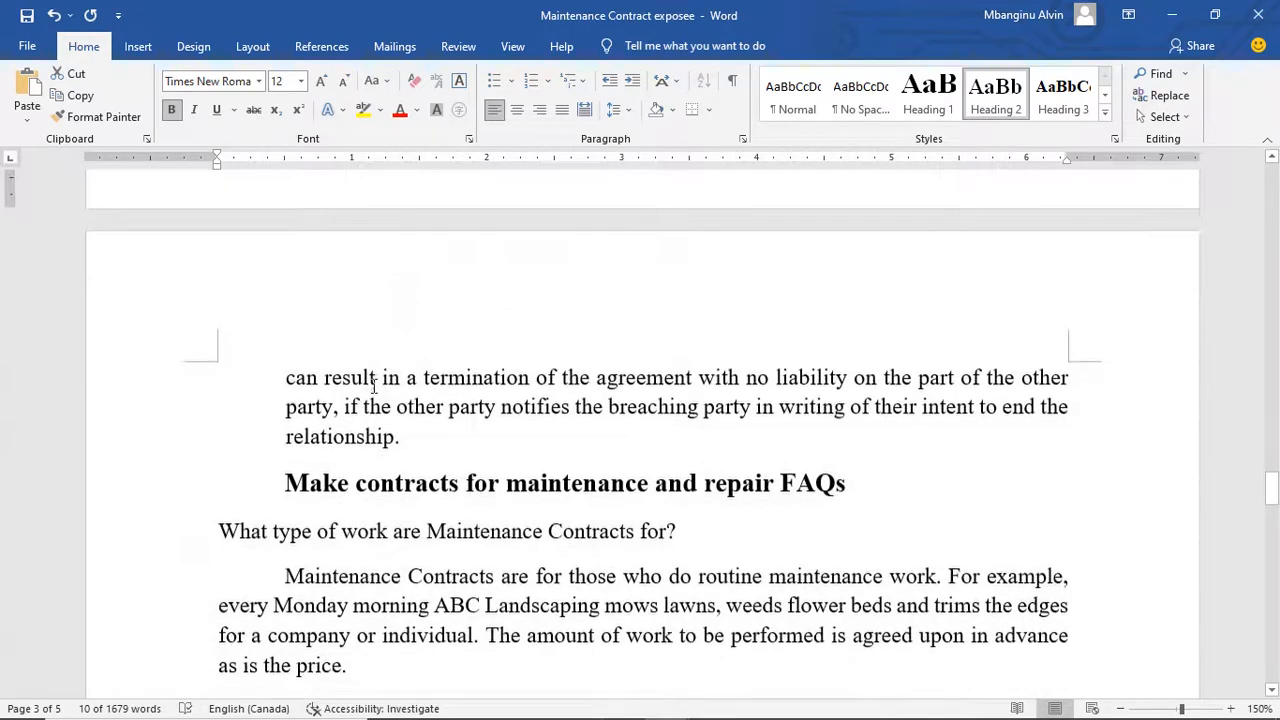
pyautogui.scroll(-10, 240, 528)
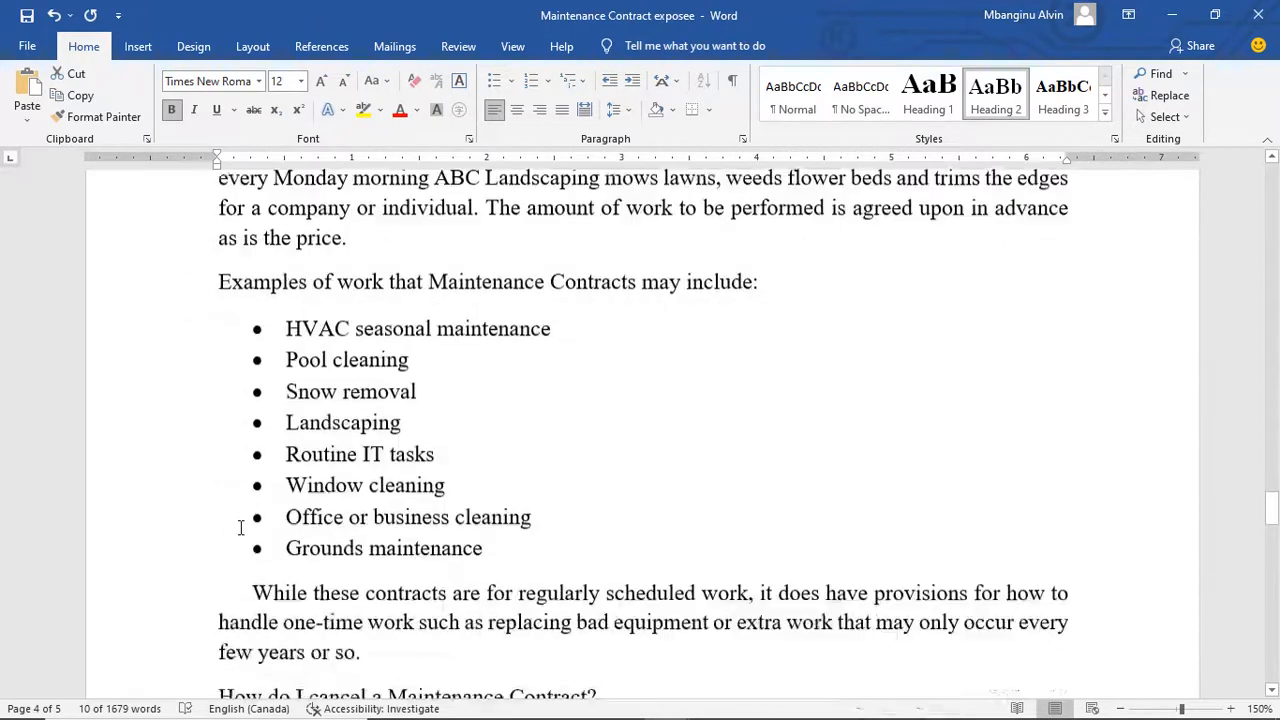
# - Check the style of the title "Make contracts for maintenance and repair FAQs" and compare it with the document's earlier headings
pyautogui.scroll(10, 240, 528)
pyautogui.click(286, 502)
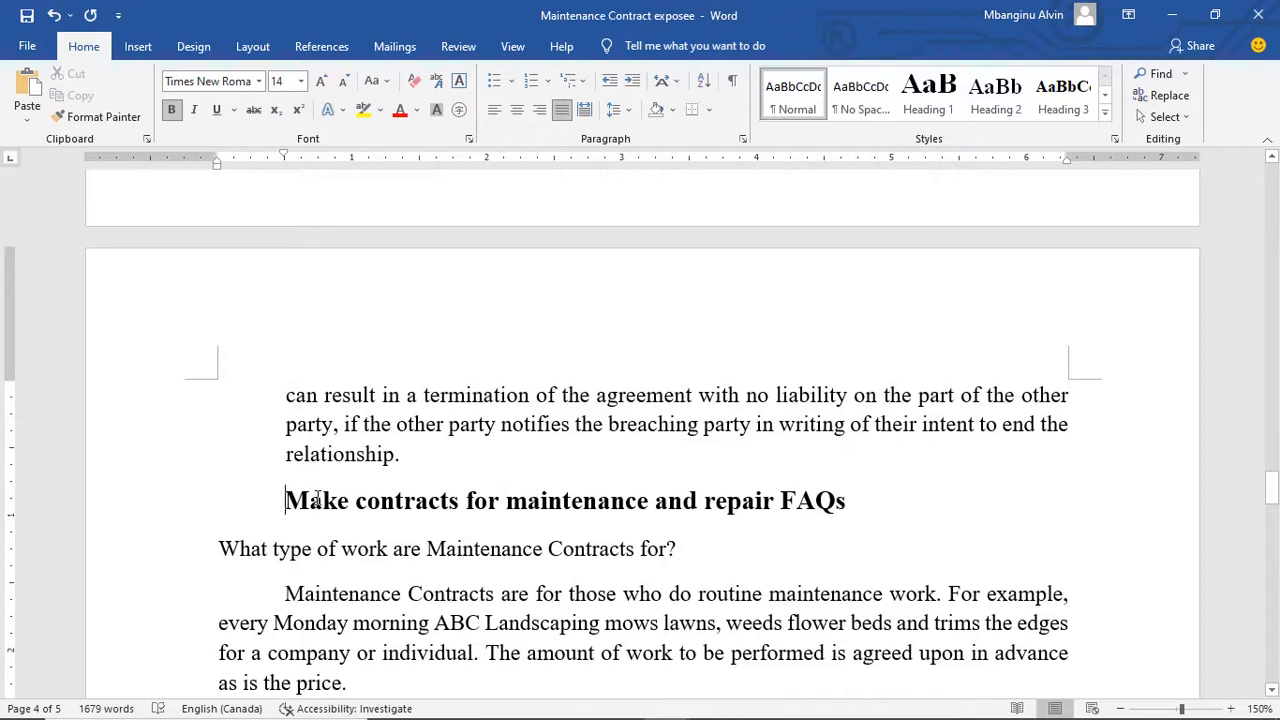
pyautogui.scroll(8, 597, 508)
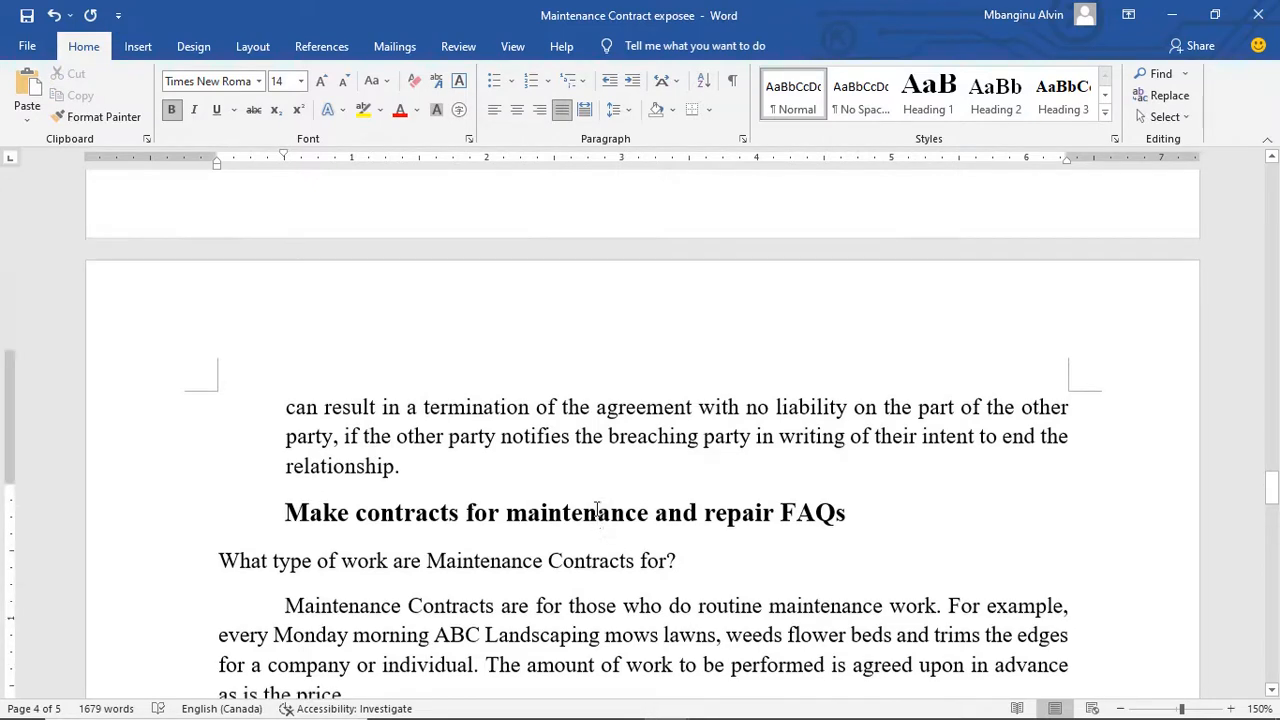
pyautogui.scroll(3, 597, 508)
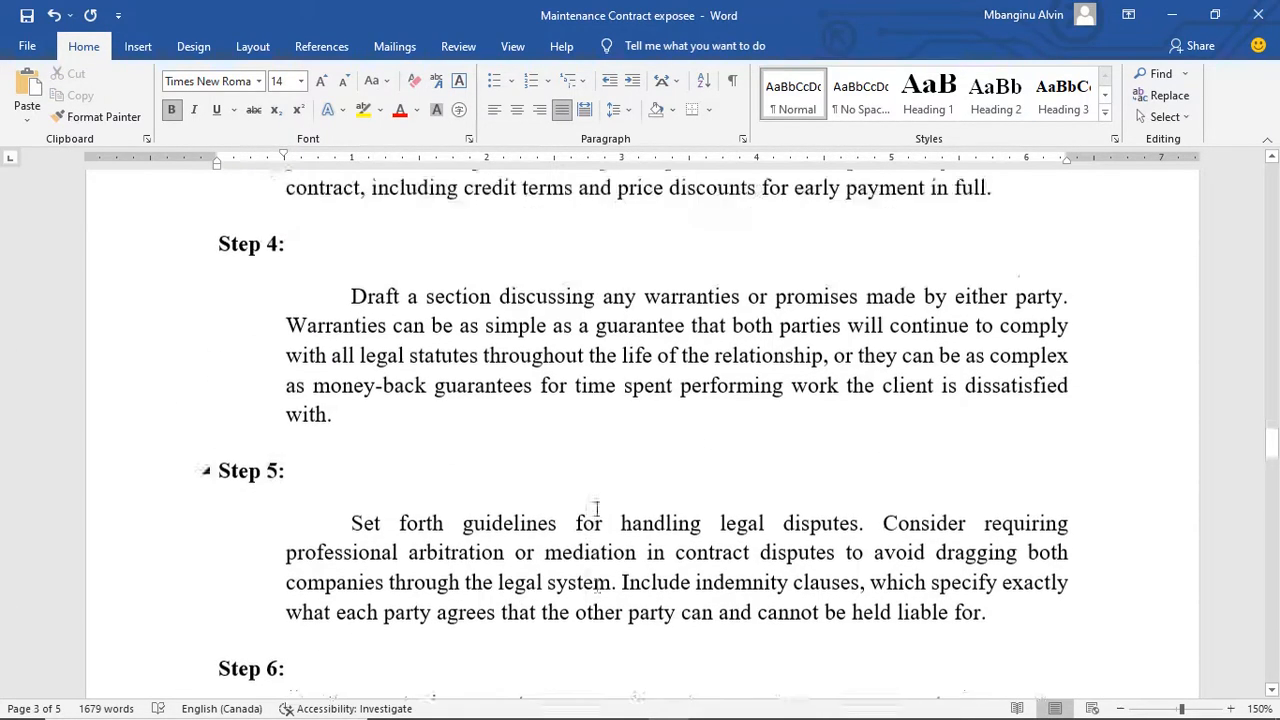
pyautogui.scroll(-6, 597, 508)
pyautogui.scroll(20, 597, 509)
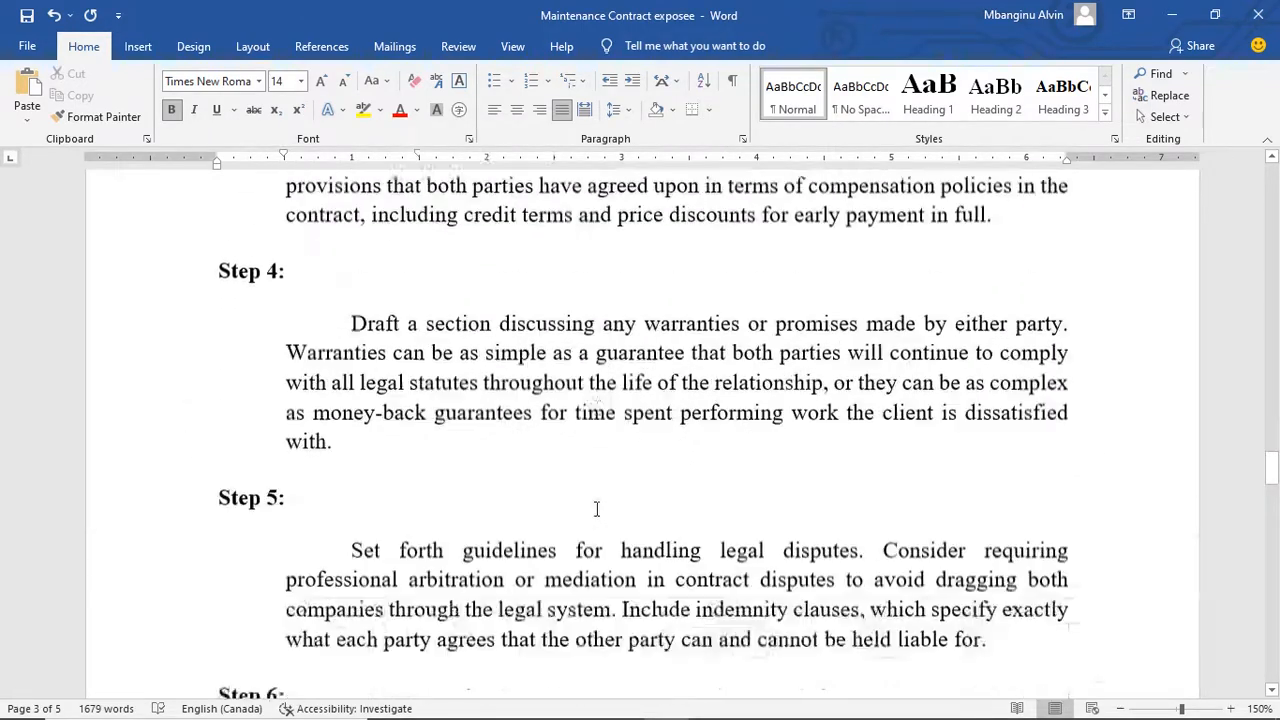
pyautogui.scroll(2, 597, 509)
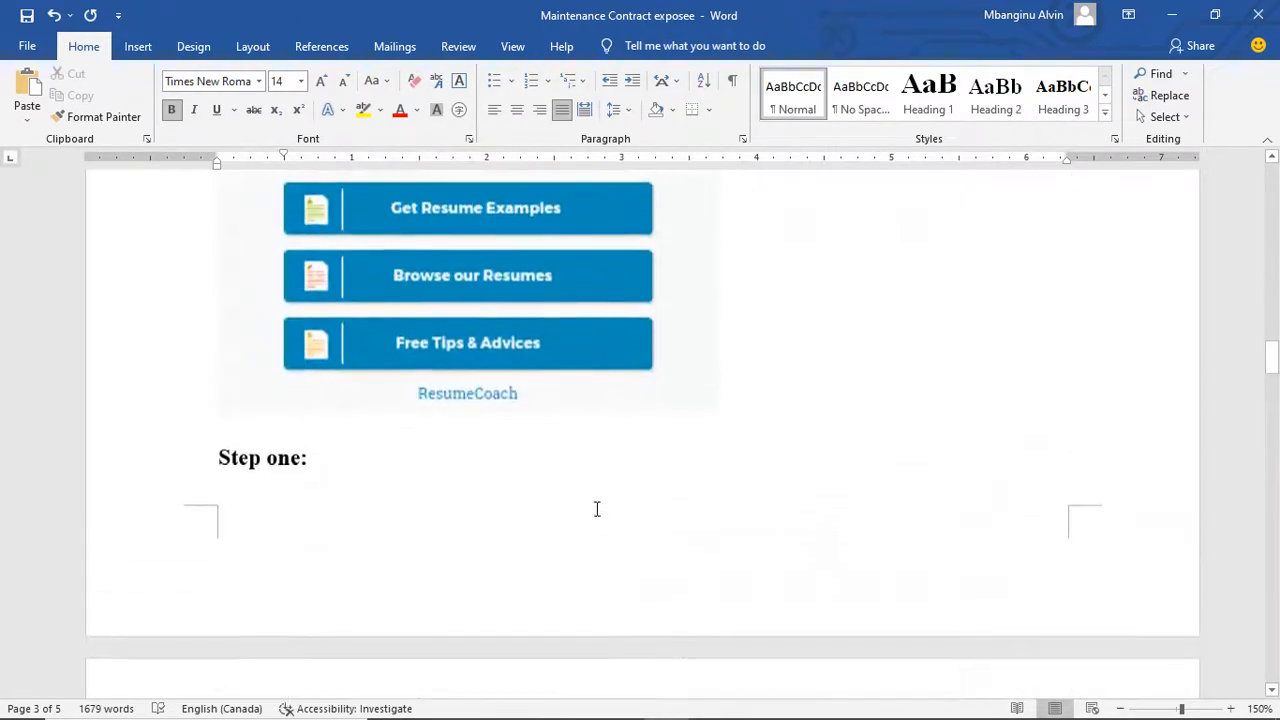
pyautogui.scroll(10, 597, 509)
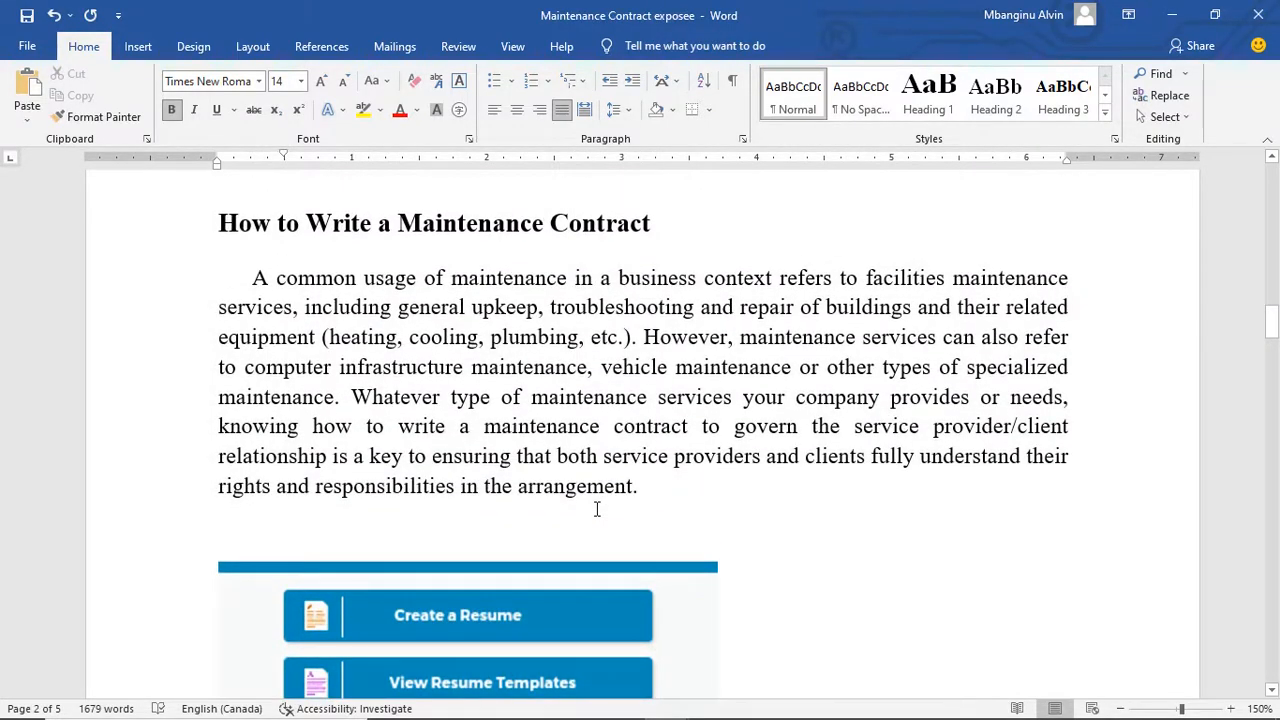
pyautogui.scroll(-20, 597, 509)
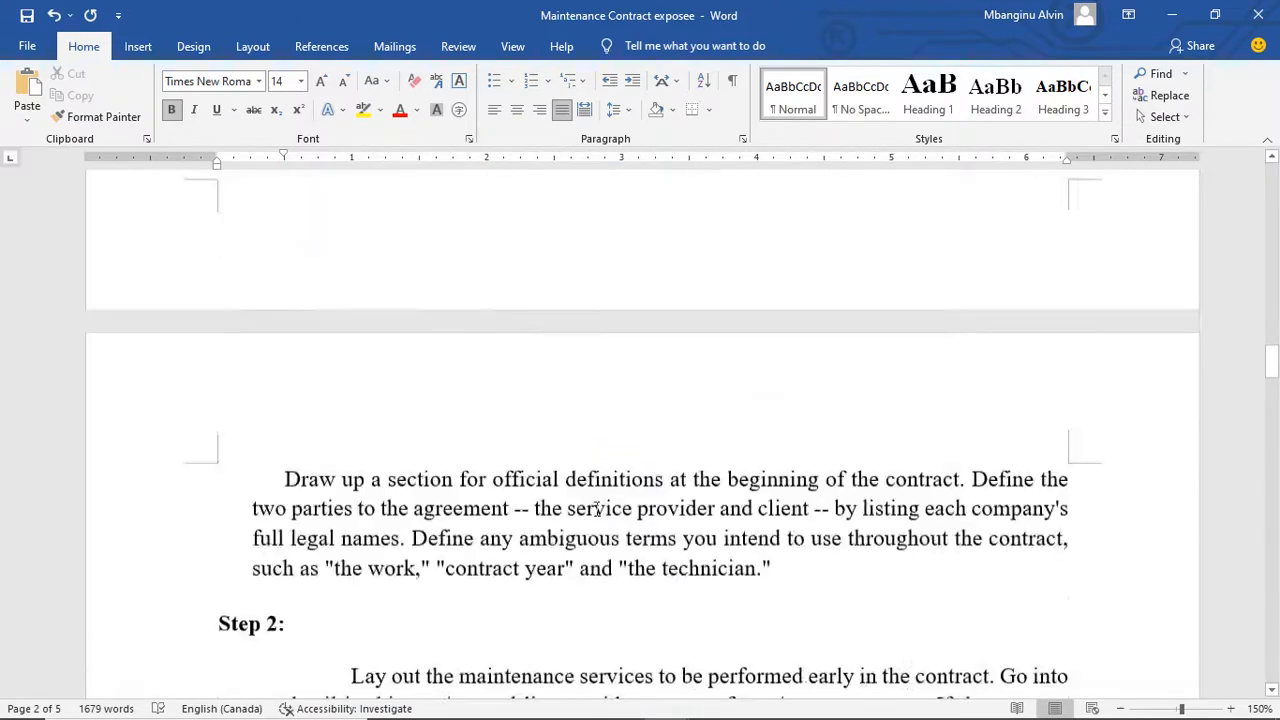
pyautogui.scroll(-20, 597, 509)
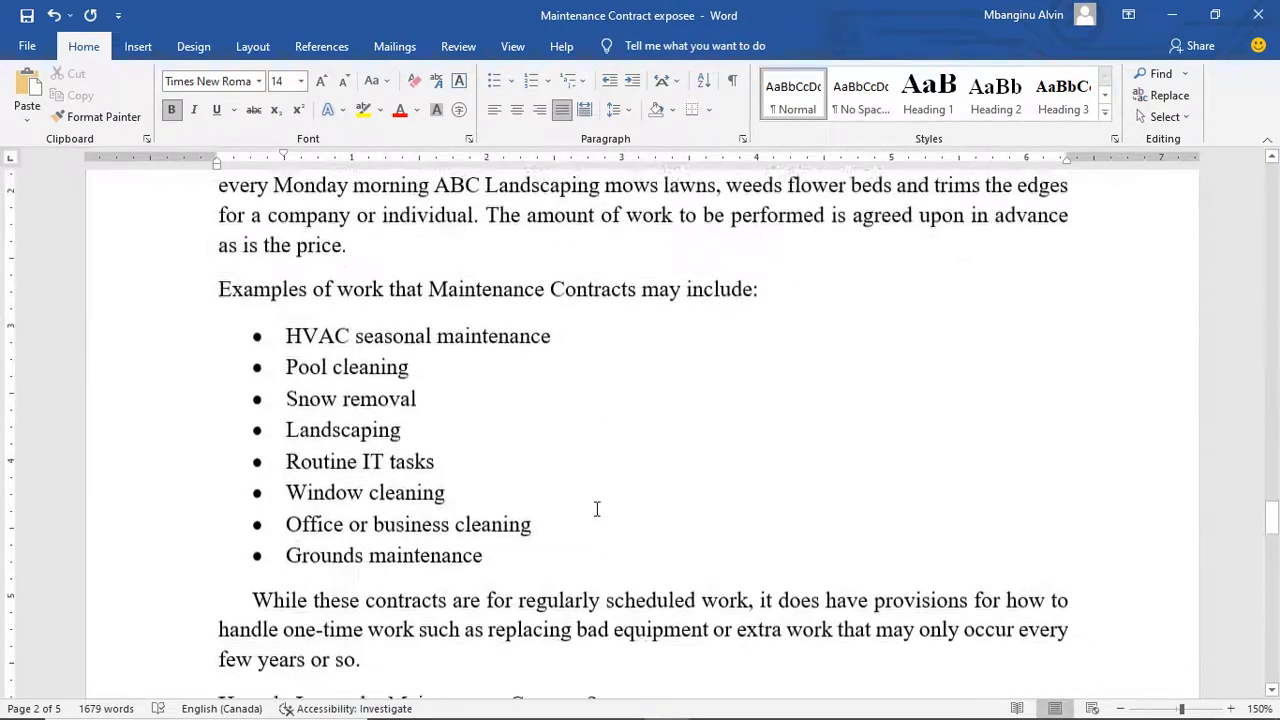
pyautogui.scroll(3, 597, 509)
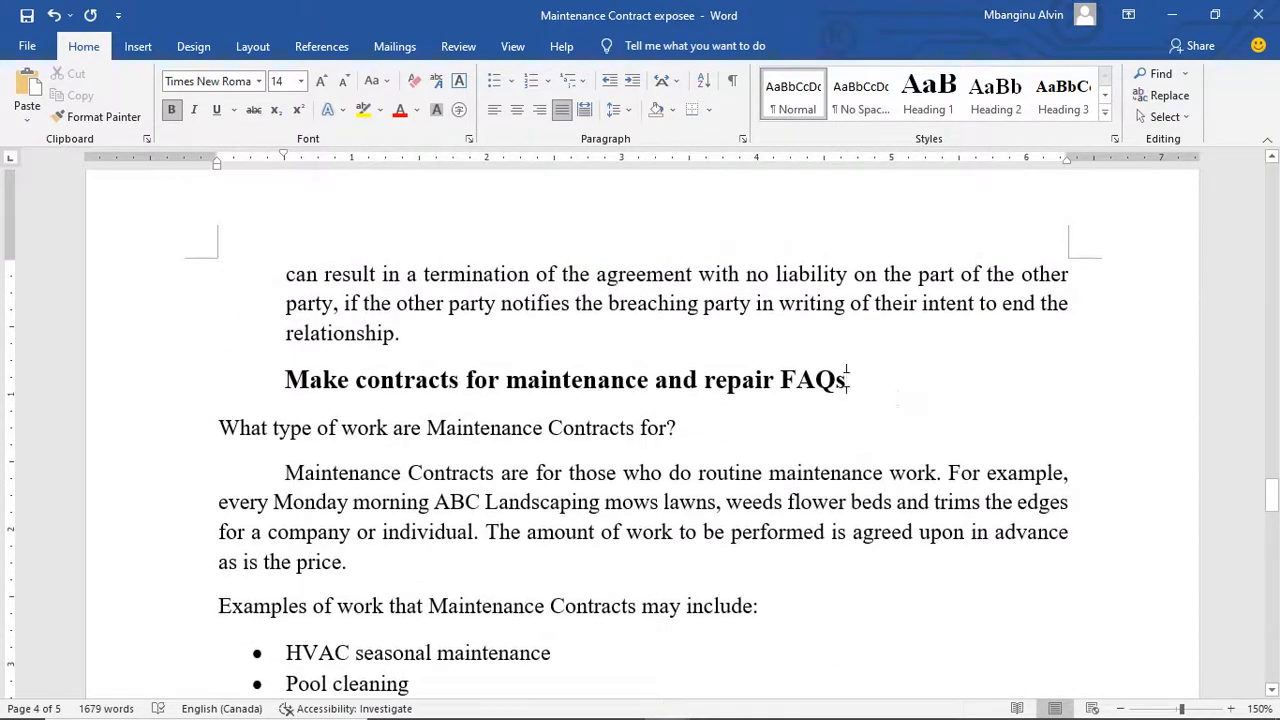
# - Apply the Heading 1 style to the title "Make contracts for maintenance and repair FAQs" and set its font size to 14
pyautogui.moveTo(847, 379); pyautogui.dragTo(330, 381)
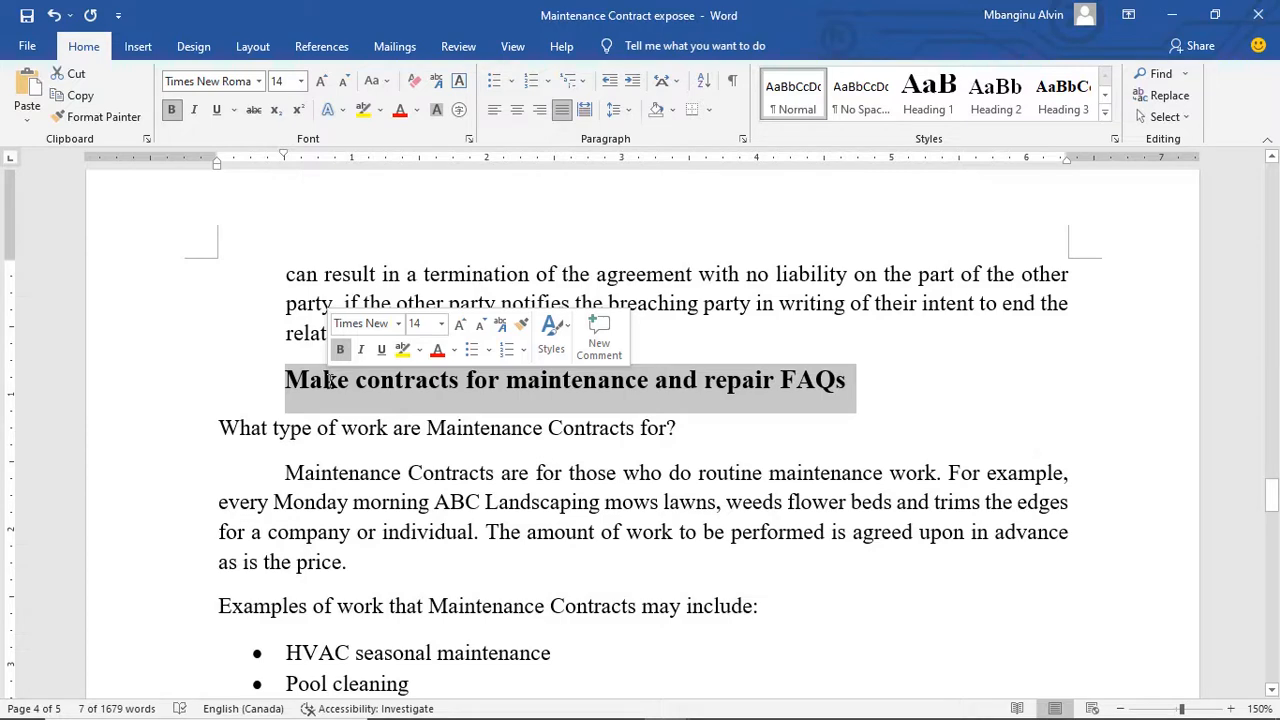
pyautogui.click(930, 100)
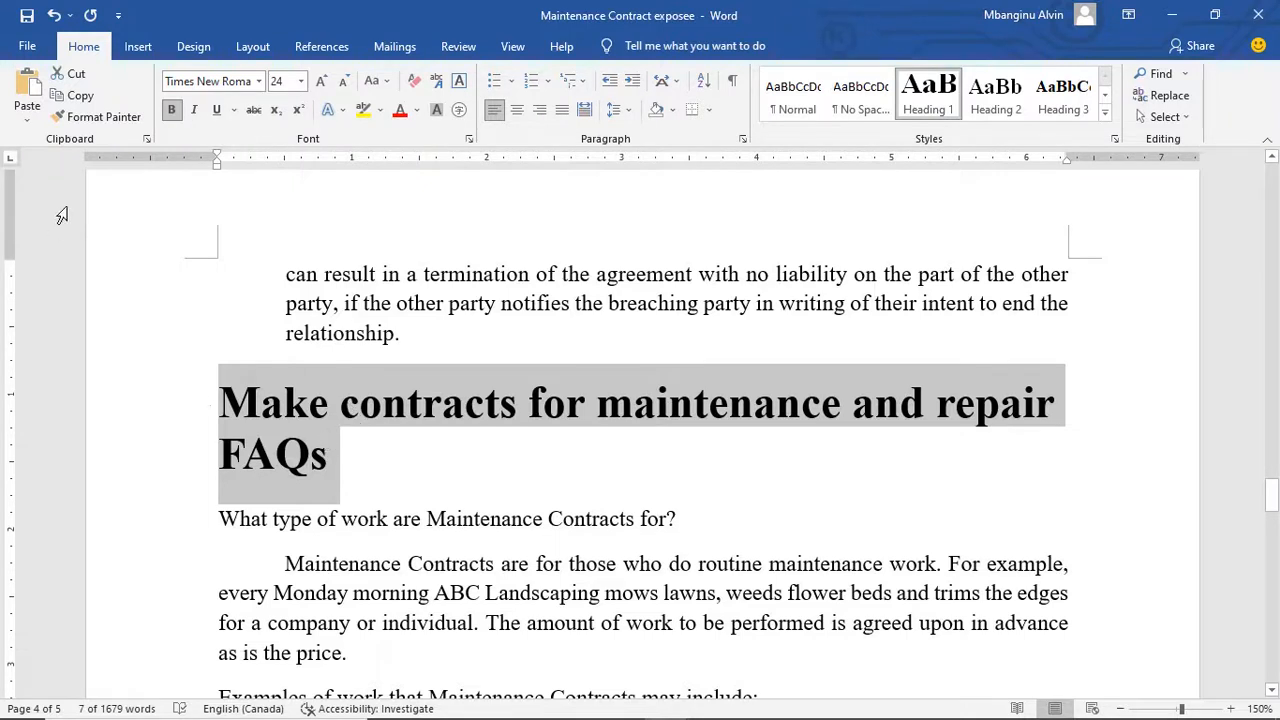
pyautogui.click(275, 81)
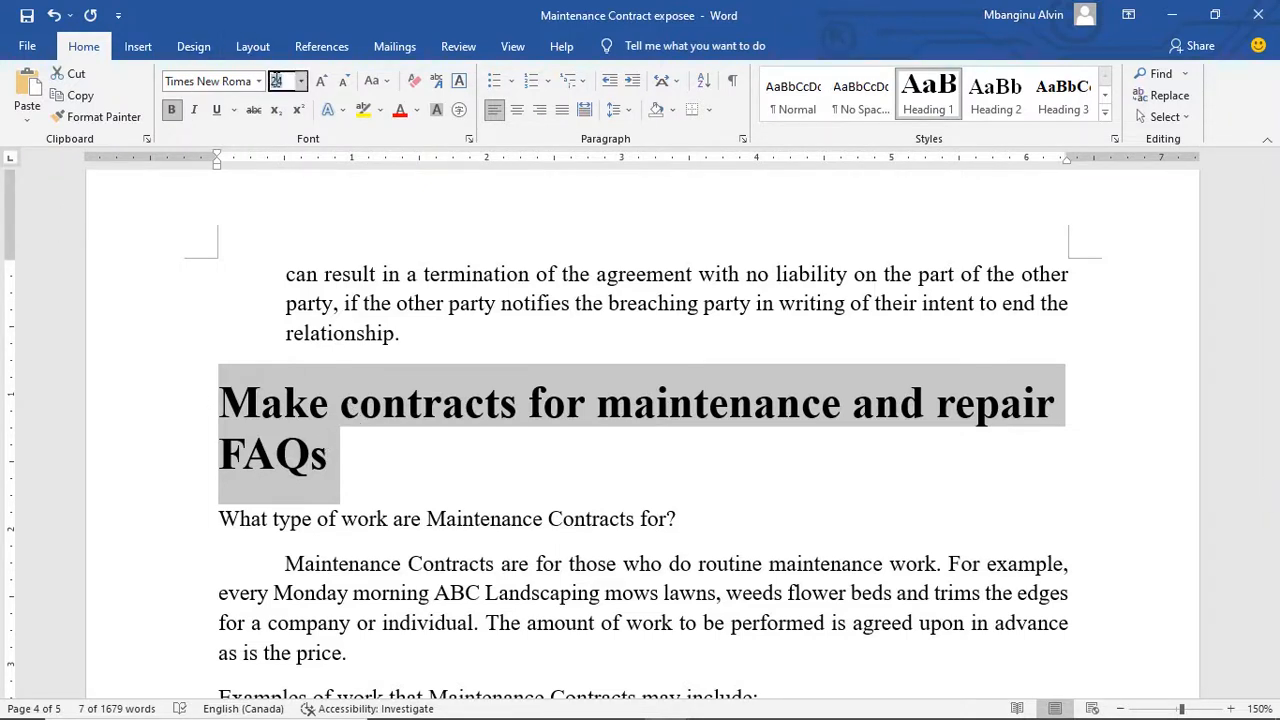
pyautogui.write('1')
pyautogui.write('2')
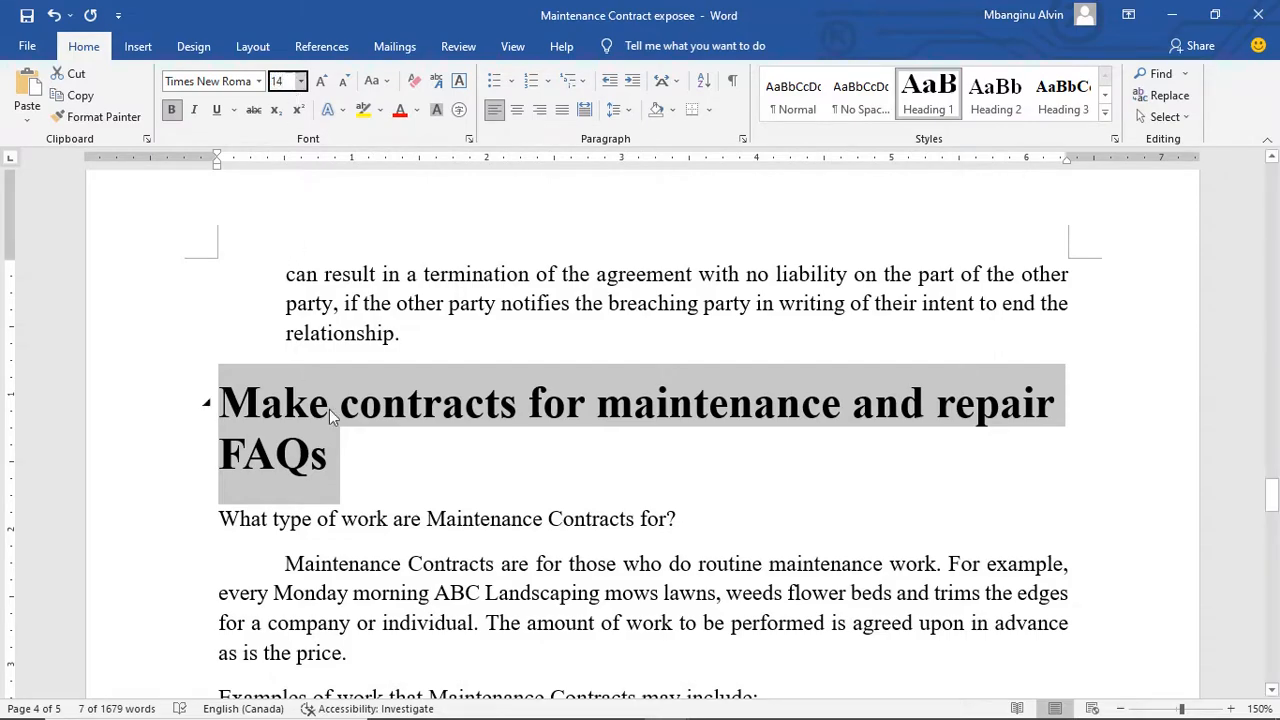
pyautogui.click(375, 447)
# - Review the FAQ section and the restyled headings from the end of the document back to its title
pyautogui.scroll(-20, 370, 447)
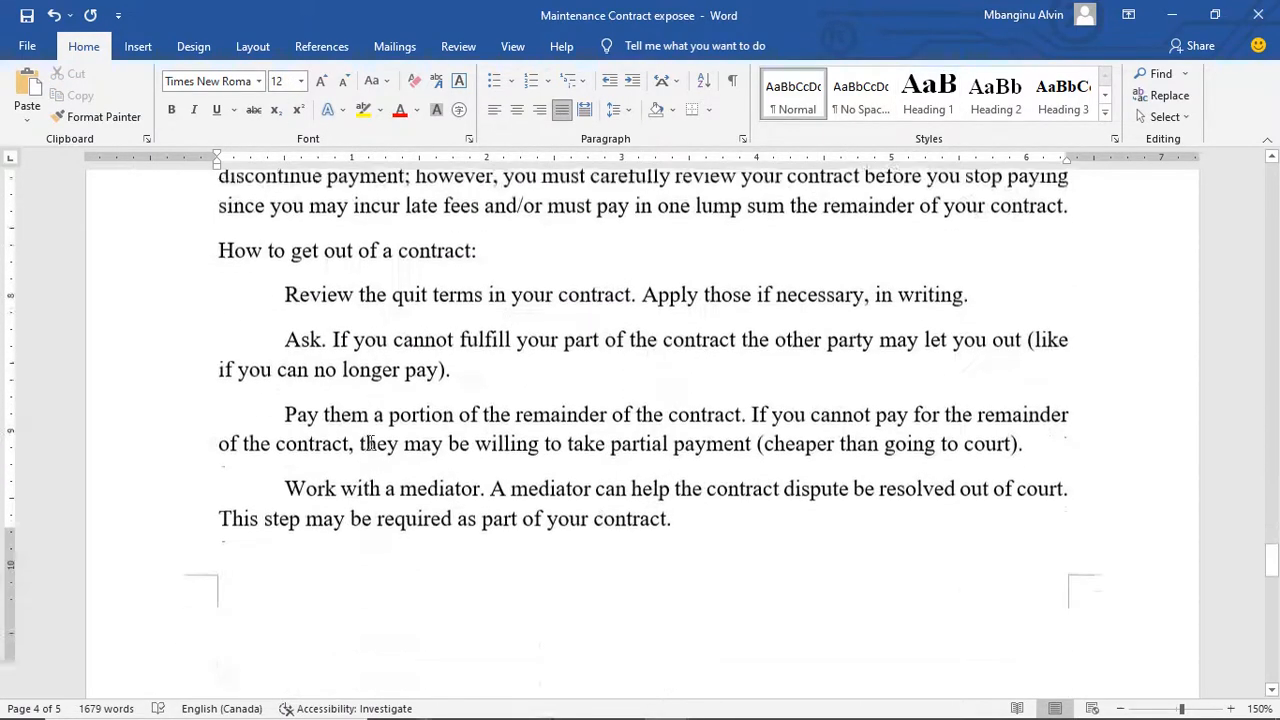
pyautogui.scroll(18, 371, 442)
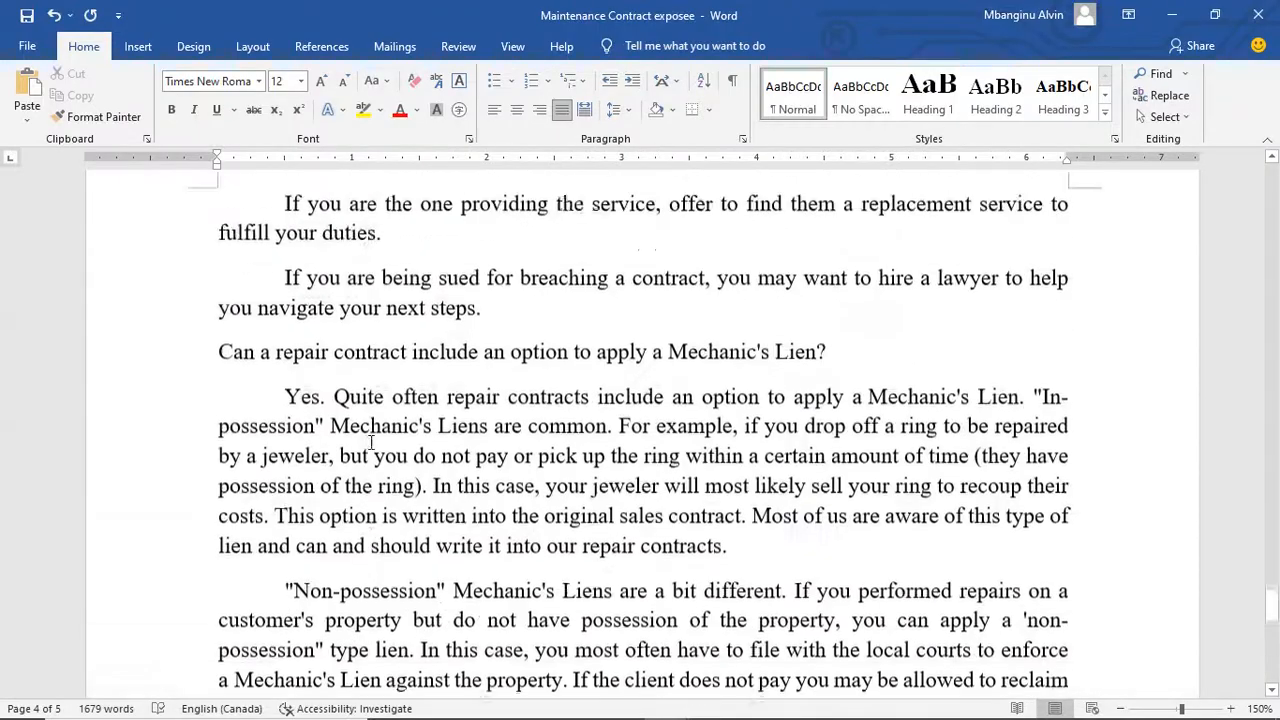
pyautogui.scroll(15, 371, 443)
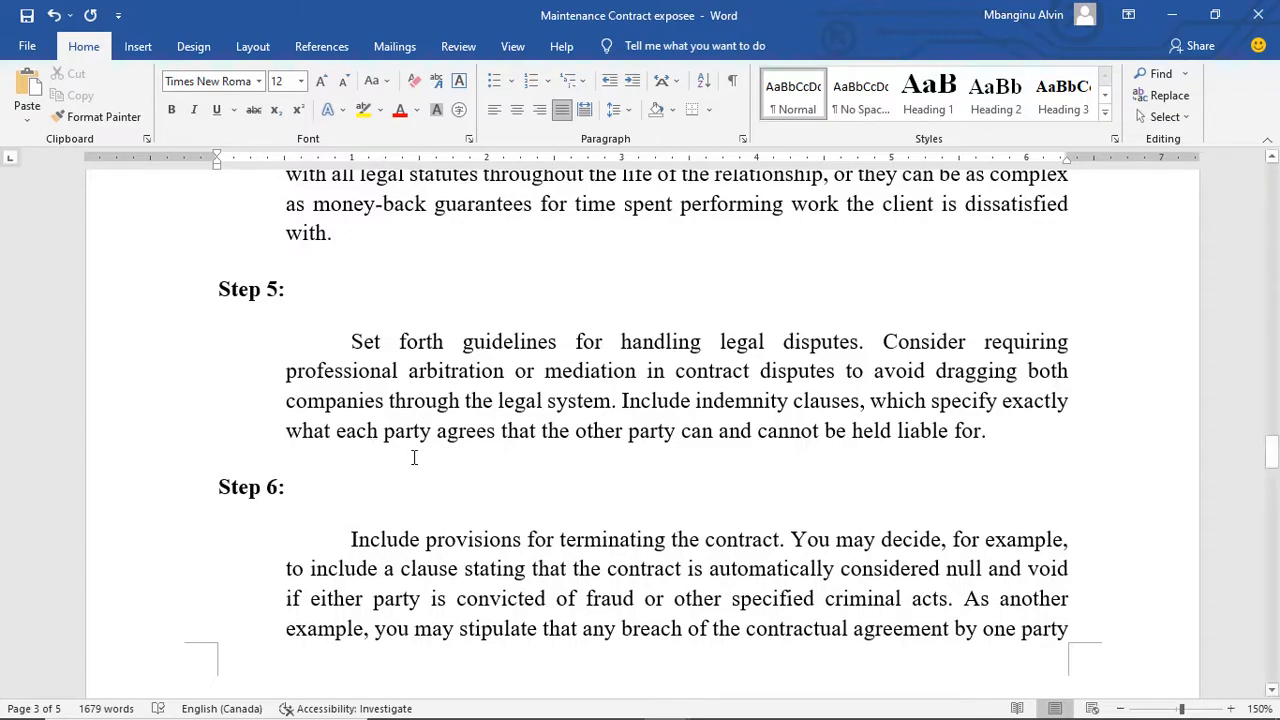
pyautogui.scroll(15, 413, 459)
pyautogui.scroll(15, 413, 459)
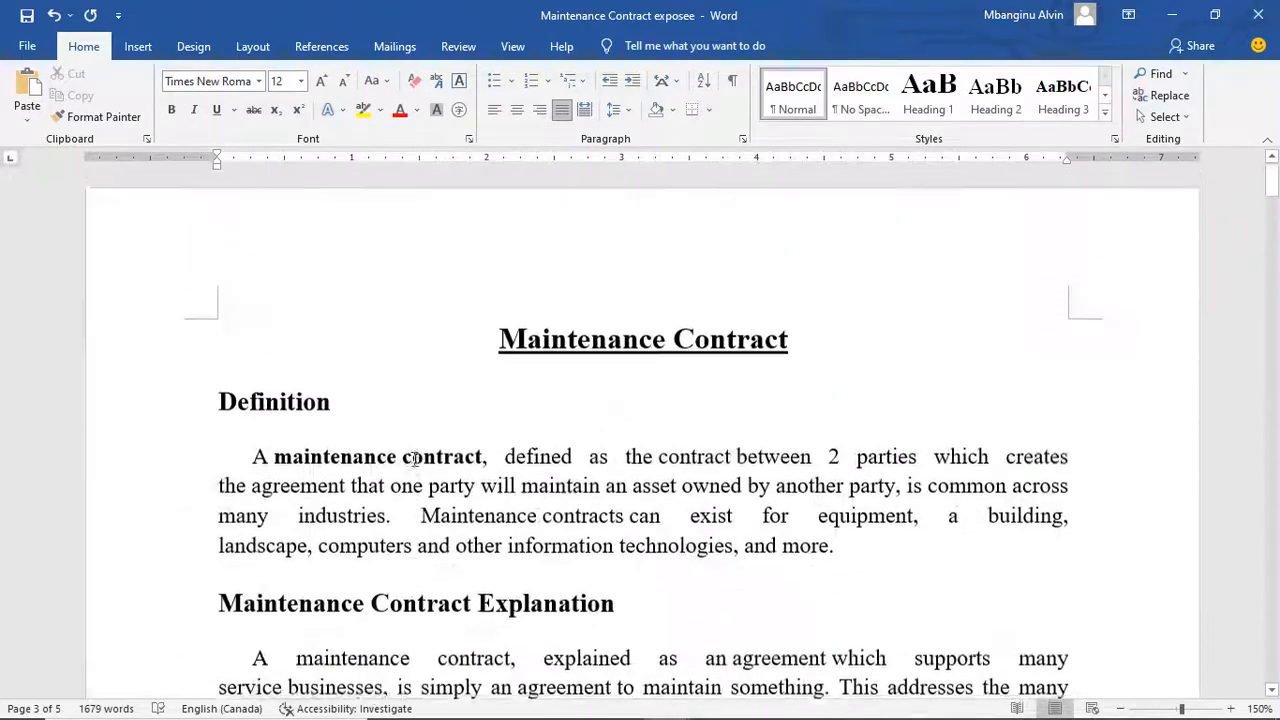
pyautogui.scroll(-1, 457, 366)
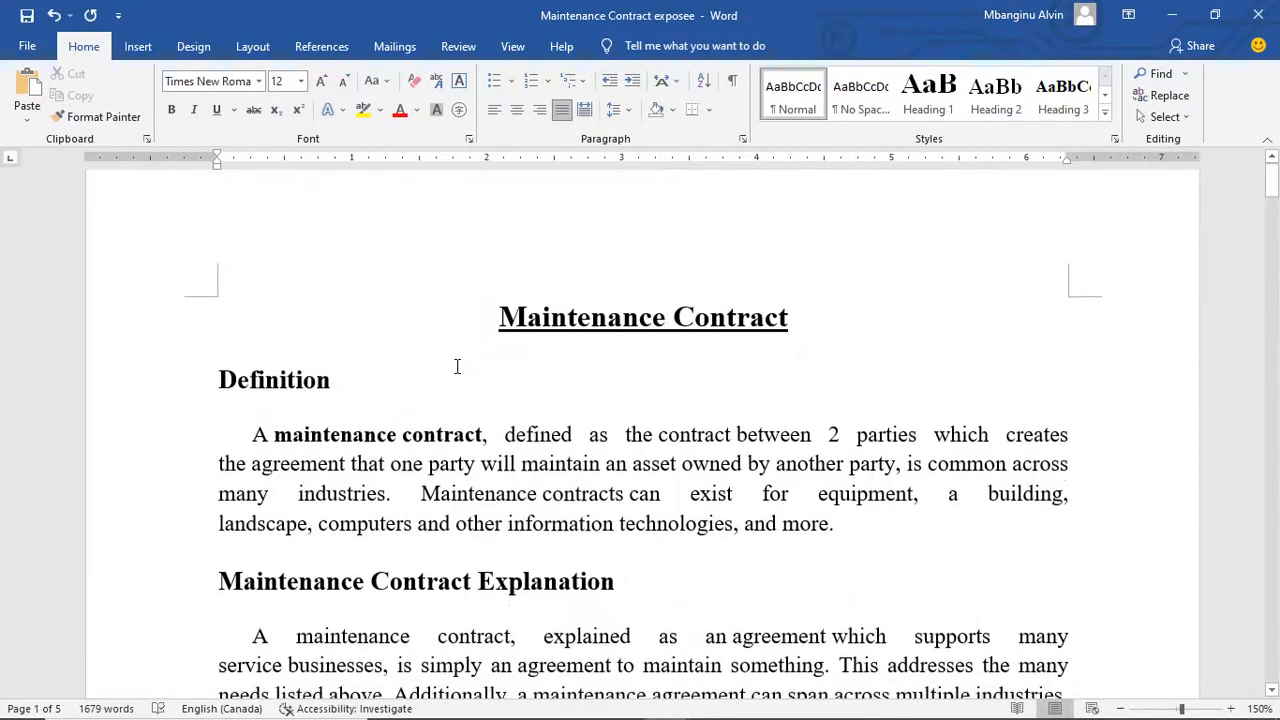
pyautogui.scroll(1, 457, 366)
# - Insert three empty lines above the "Maintenance Contract" title and turn off bold and underline on the first one
pyautogui.click(500, 346)
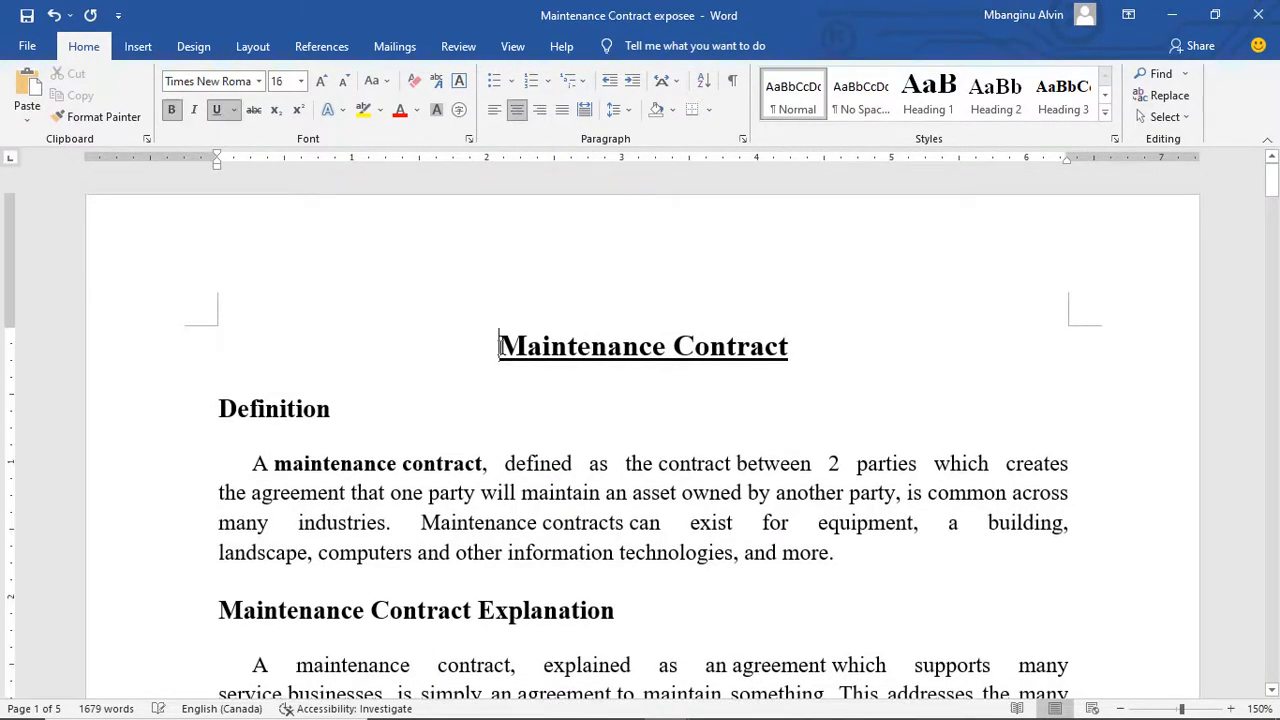
pyautogui.press('Return')
pyautogui.press('Return')
pyautogui.press('Return')
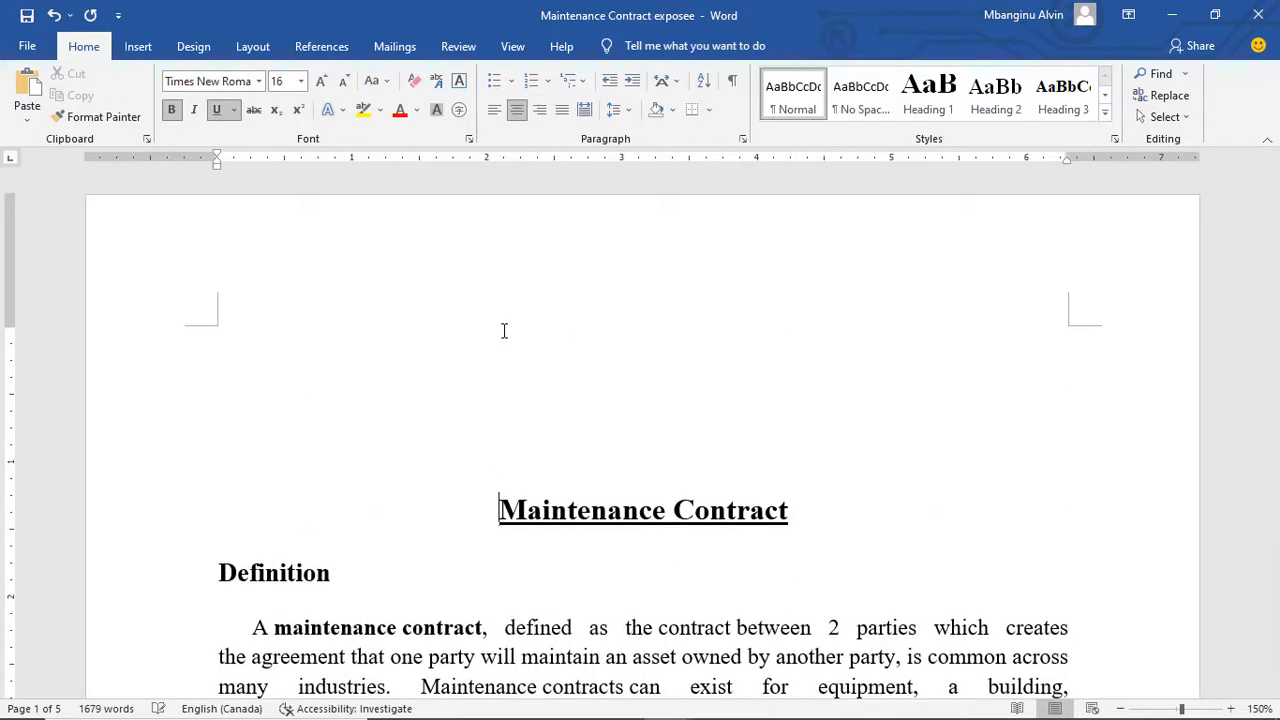
pyautogui.click(504, 347)
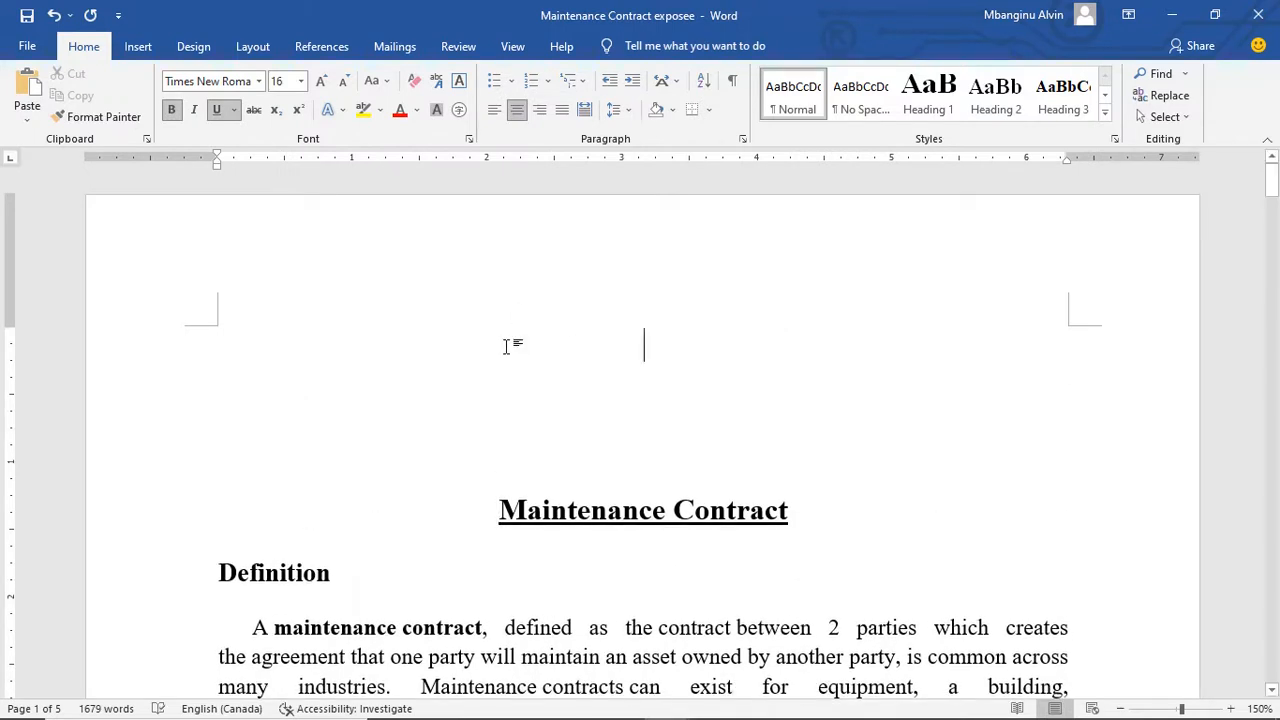
pyautogui.hotkey('ctrl', 'b')
pyautogui.hotkey('ctrl', 'u')
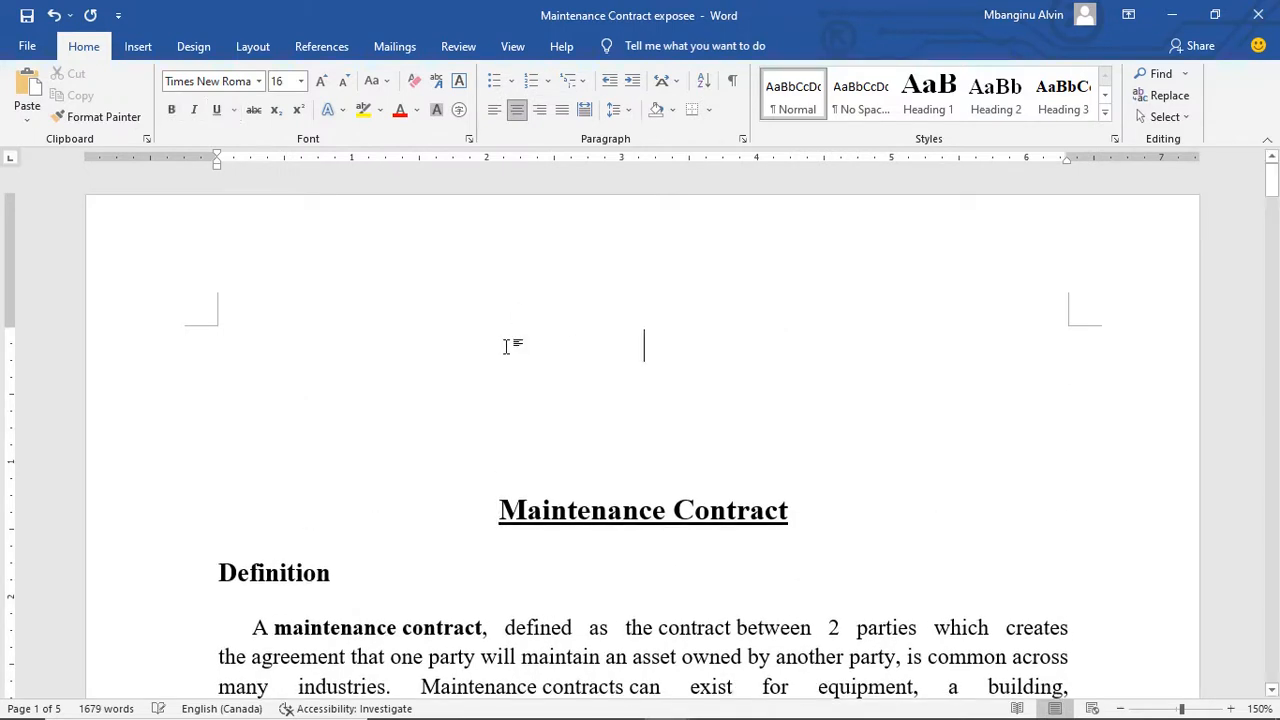
# - Enter five lines of random placeholder text above the document title, starting with "lkhjsflakjflkjaslk" and ending with "aoeijlkajroiej"
pyautogui.write('lkhjsflakjflkjaslk')
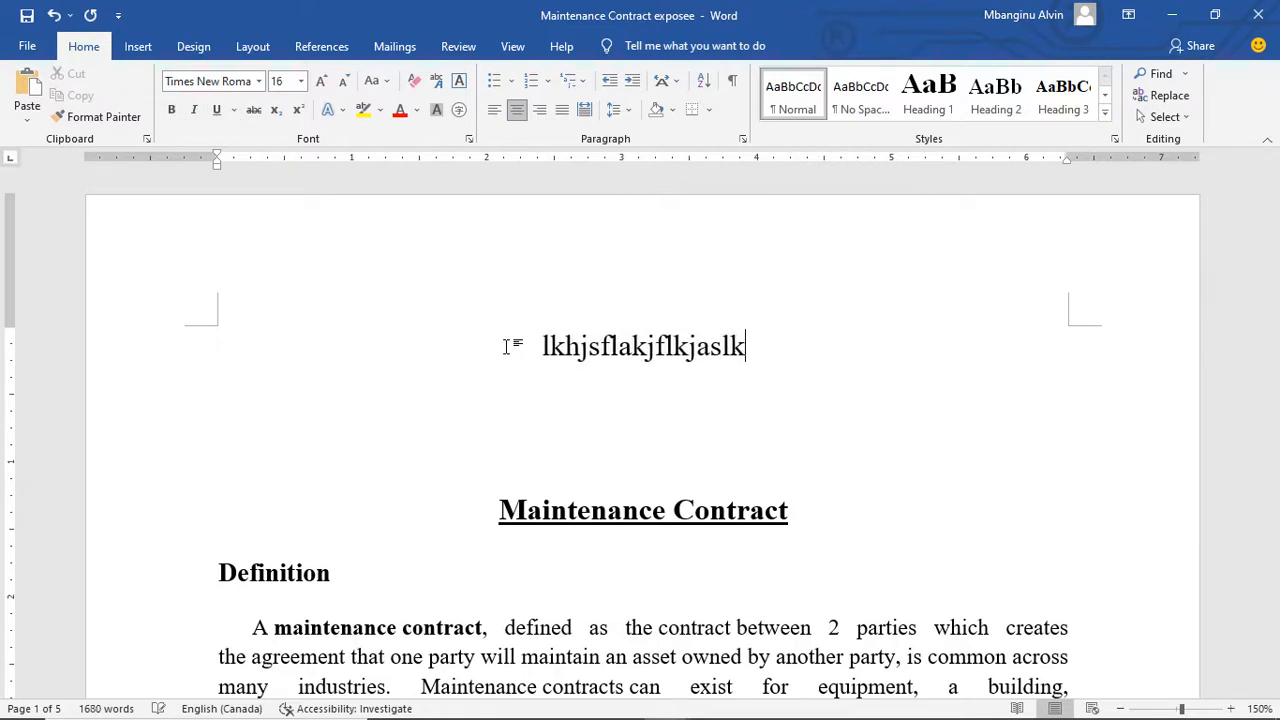
pyautogui.press('Return')
pyautogui.write('lkjhahdkjhakjlfh')
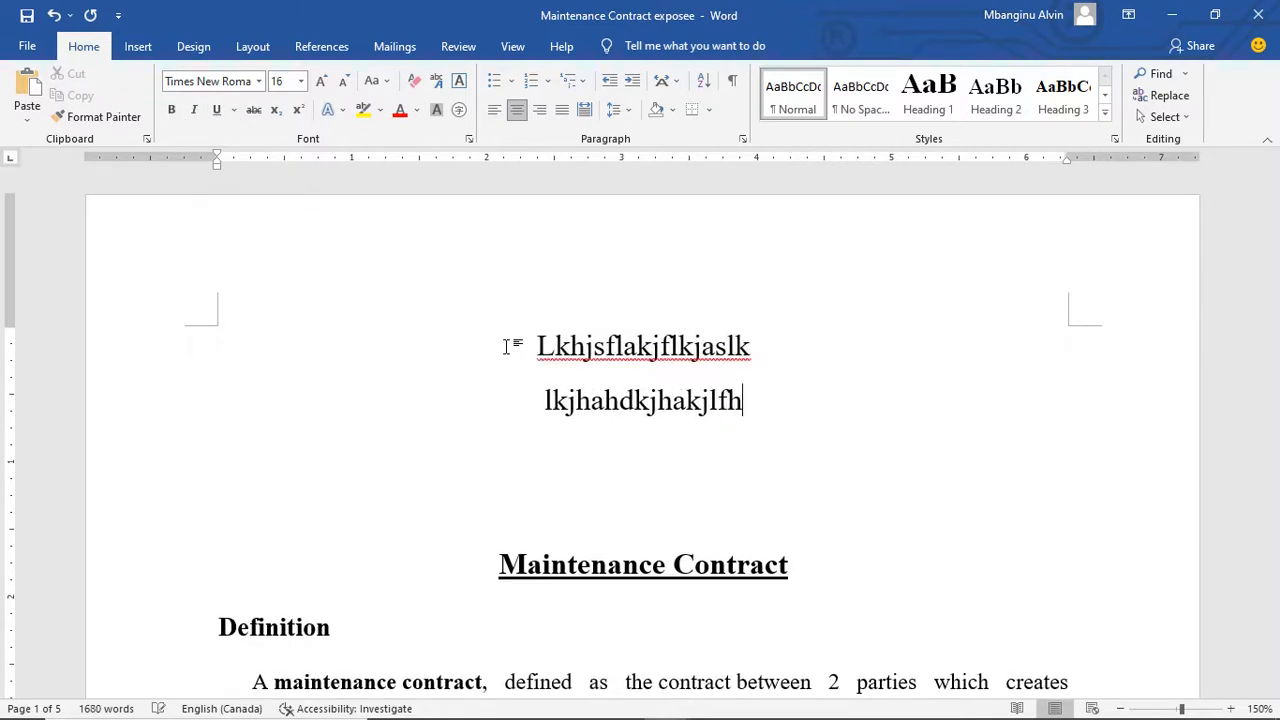
pyautogui.press('Return')
pyautogui.write('kej;ajioe;oiaj')
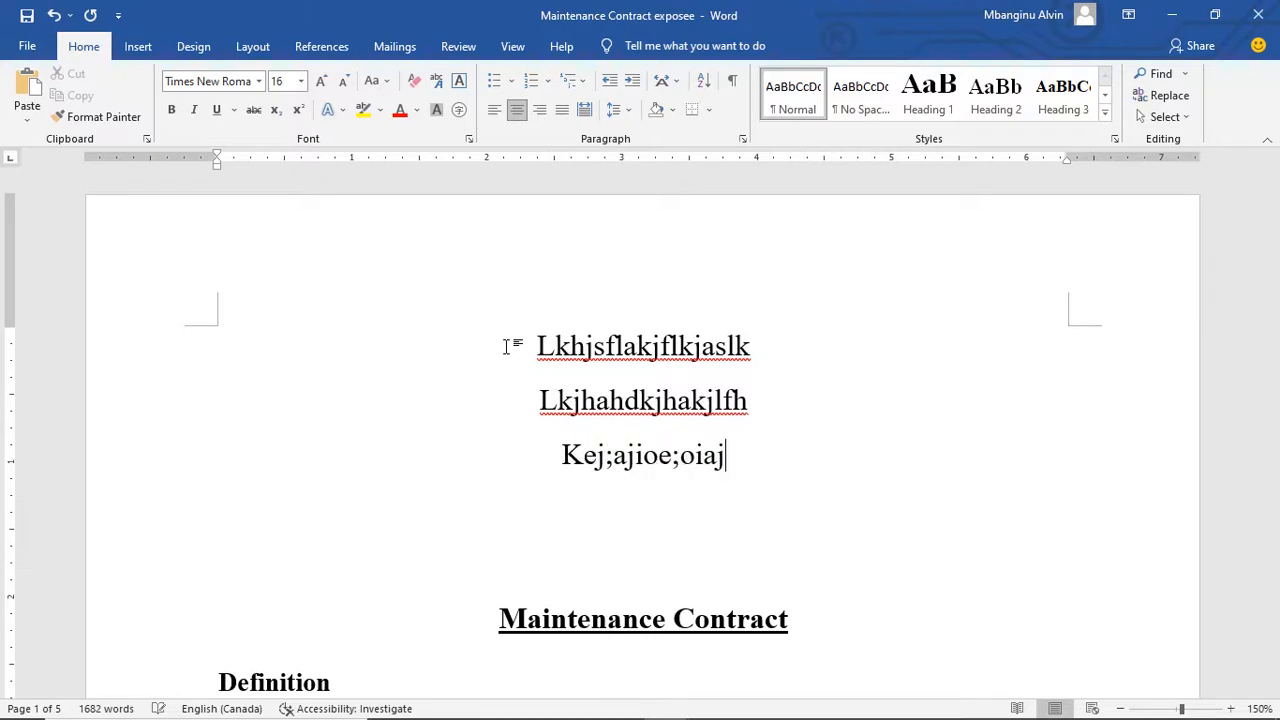
pyautogui.press('Return')
pyautogui.write('akjhekrhakj')
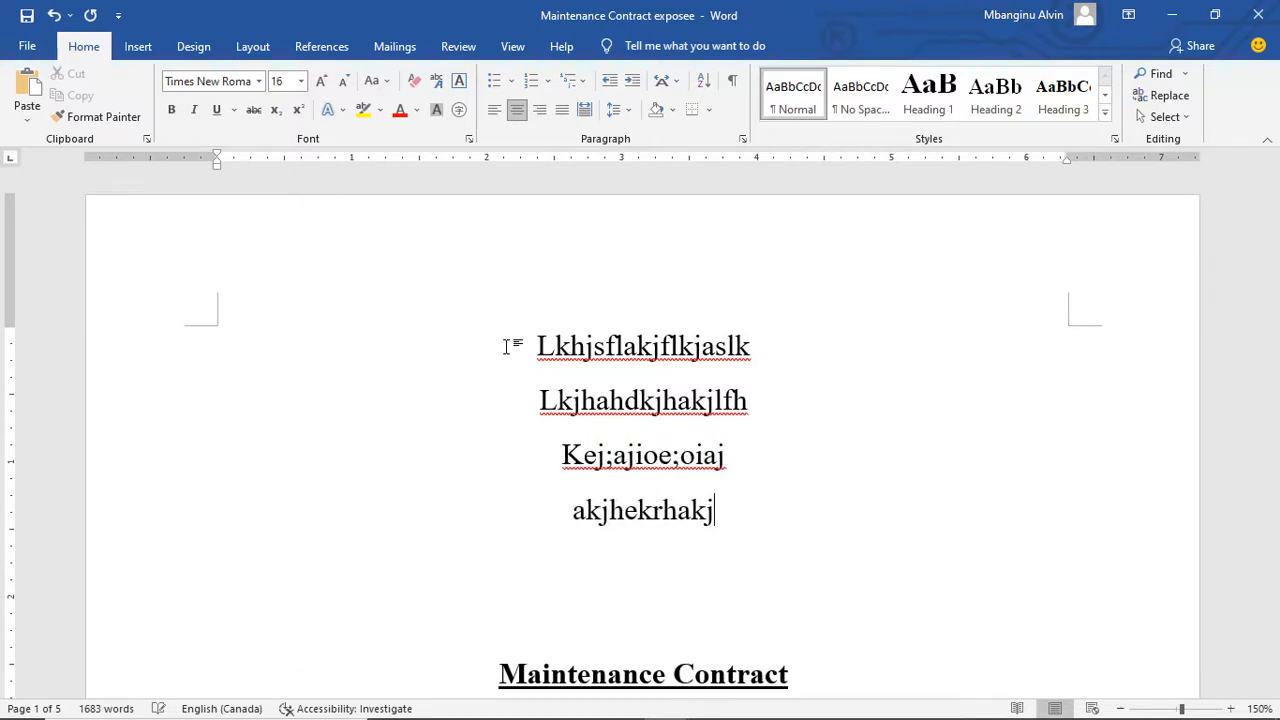
pyautogui.press('Return')
pyautogui.write('aoeijlkajroiej')
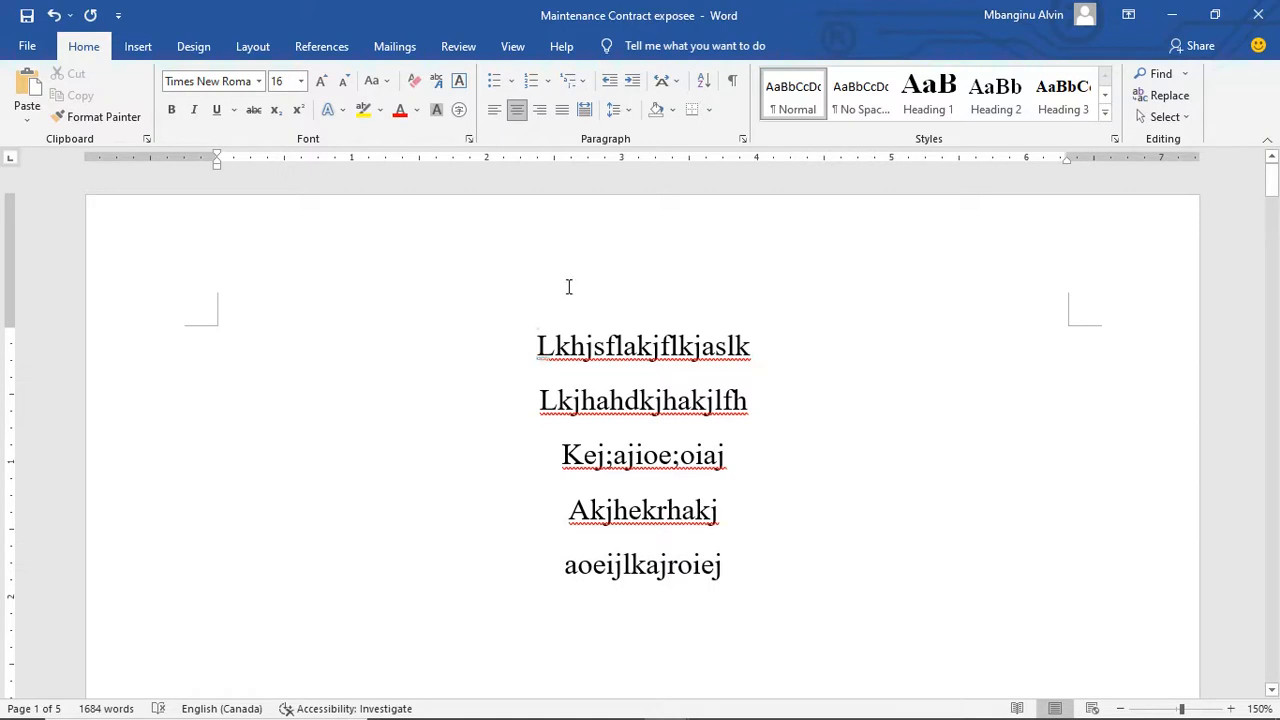
# - Left-align the five placeholder lines above the title
pyautogui.hotkey('ctrl', 'a')
pyautogui.hotkey('ctrl', 'l')
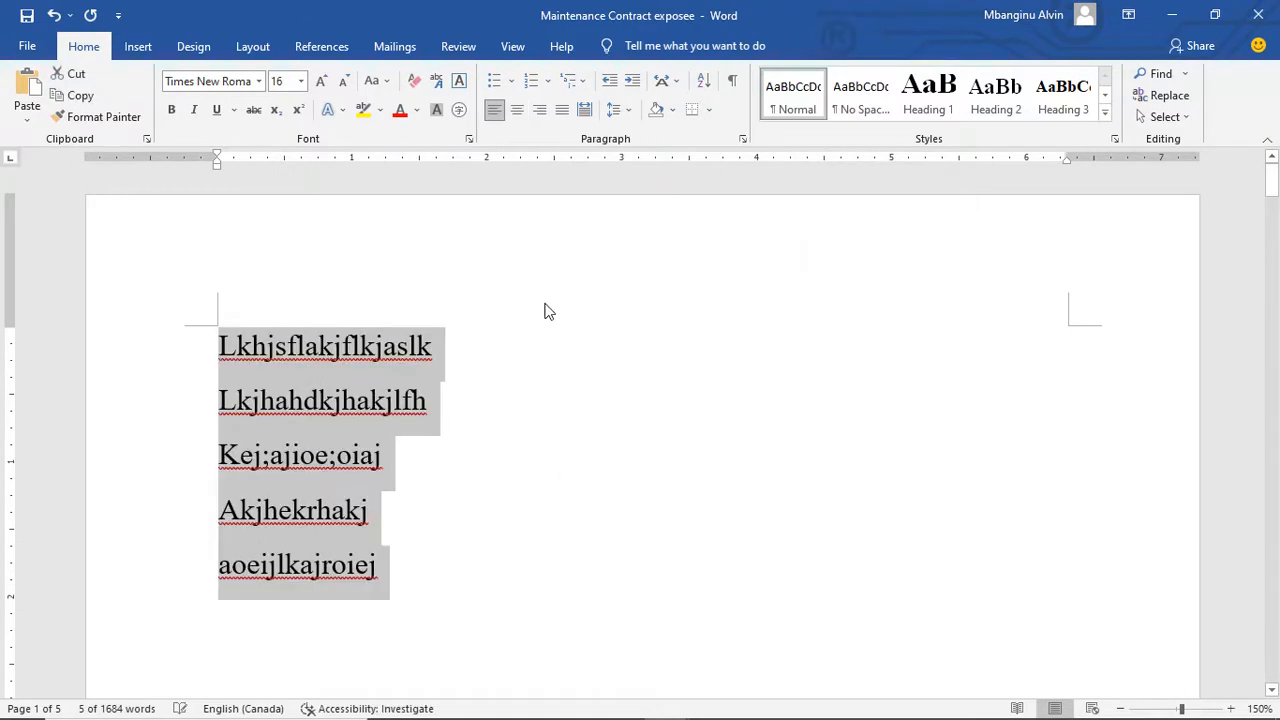
pyautogui.click(406, 512)
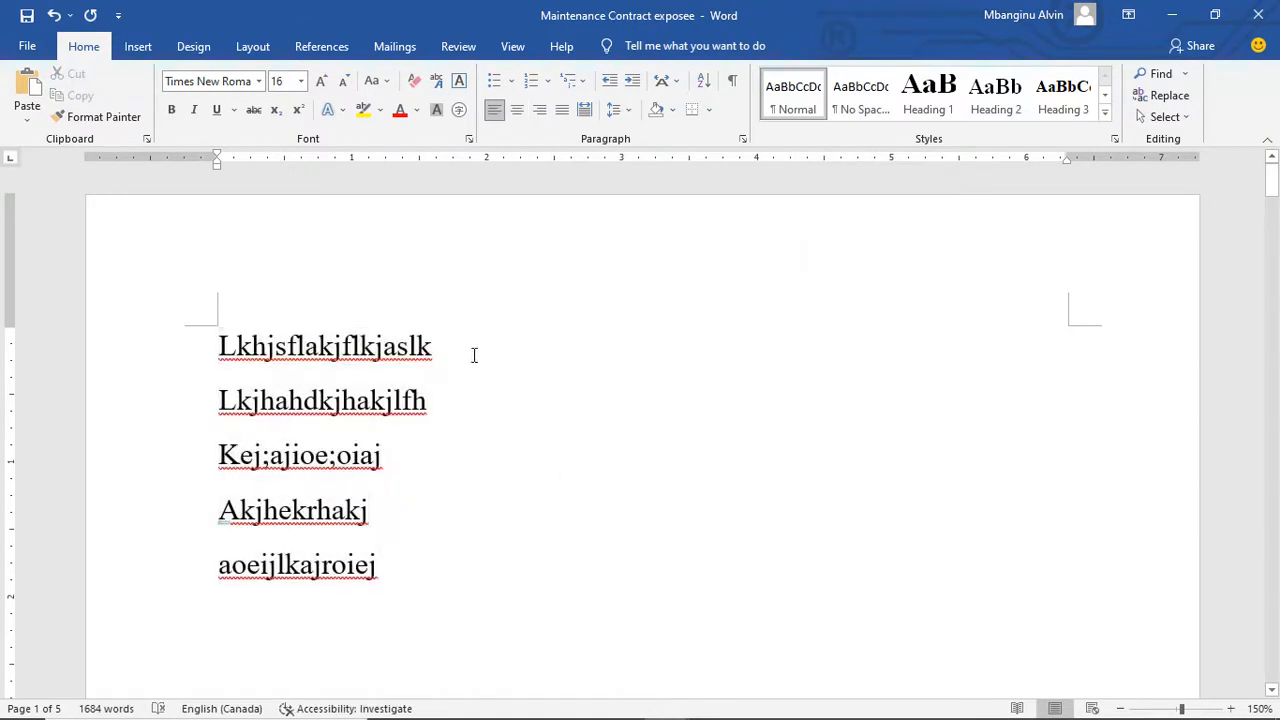
# - Apply the Heading 1 style to the first placeholder line, "Lkhjsflakjflkjaslk"
pyautogui.moveTo(485, 346); pyautogui.dragTo(212, 347)
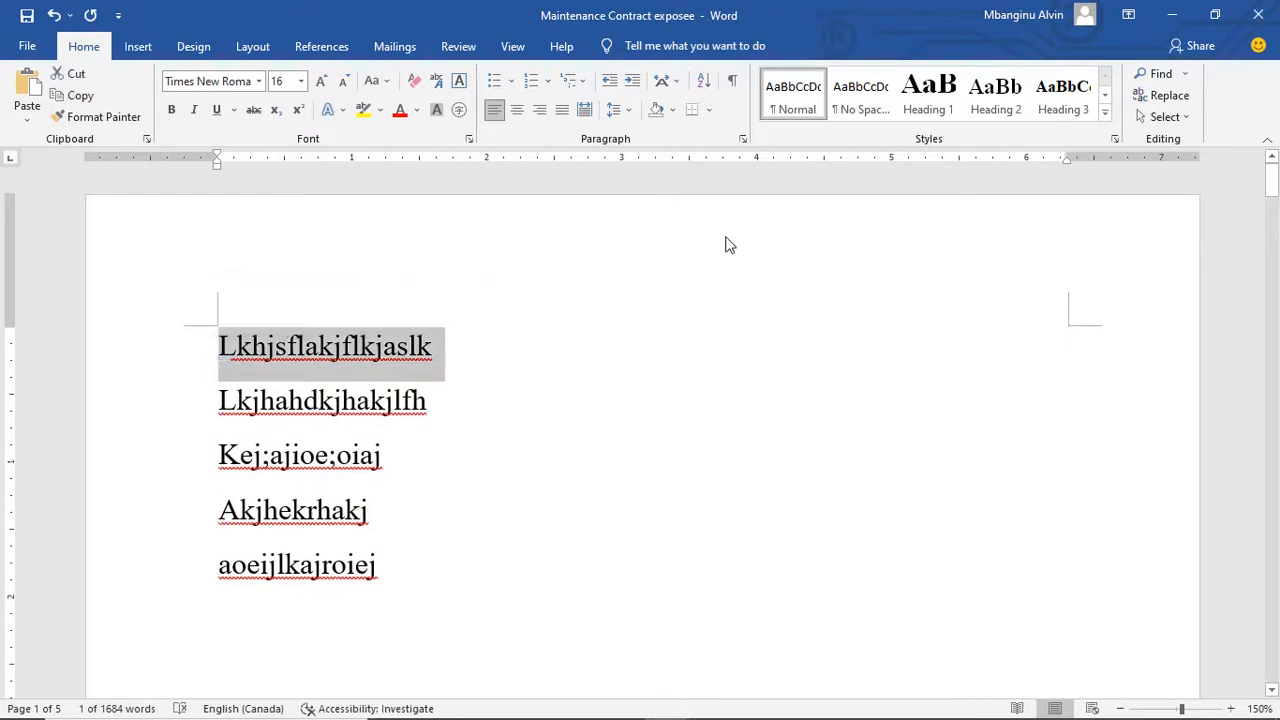
pyautogui.click(949, 88)
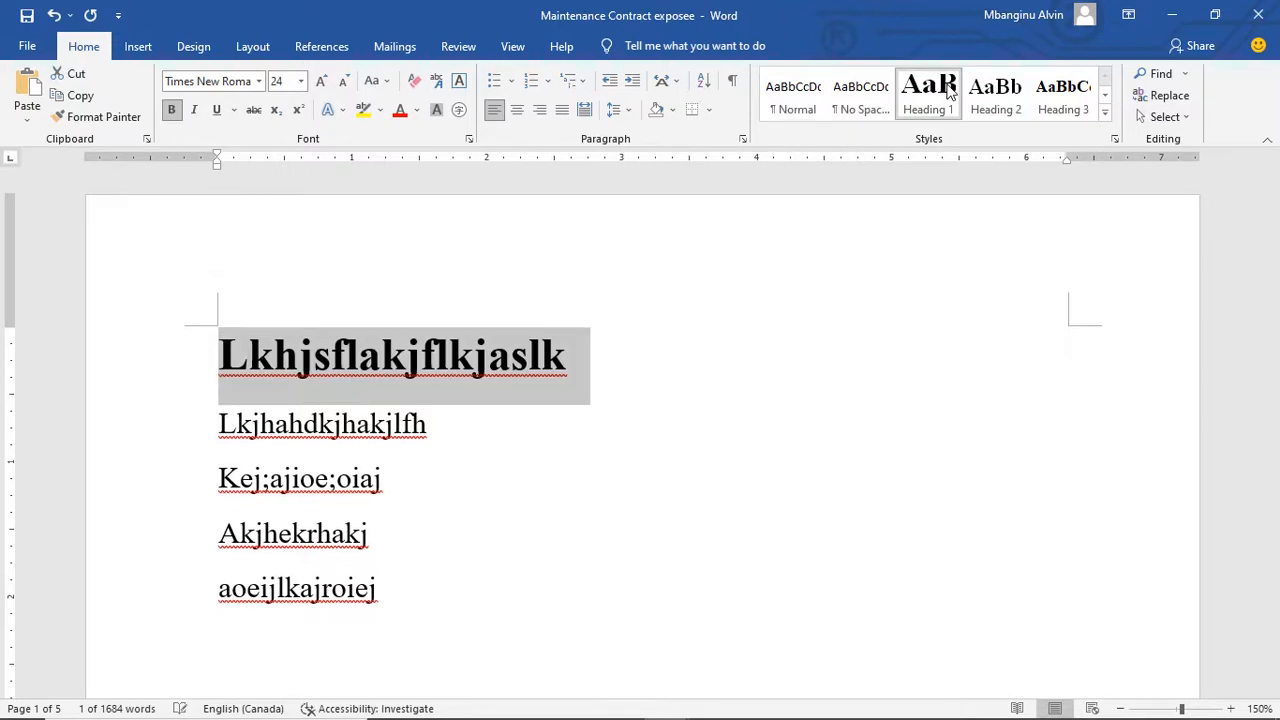
pyautogui.click(477, 404)
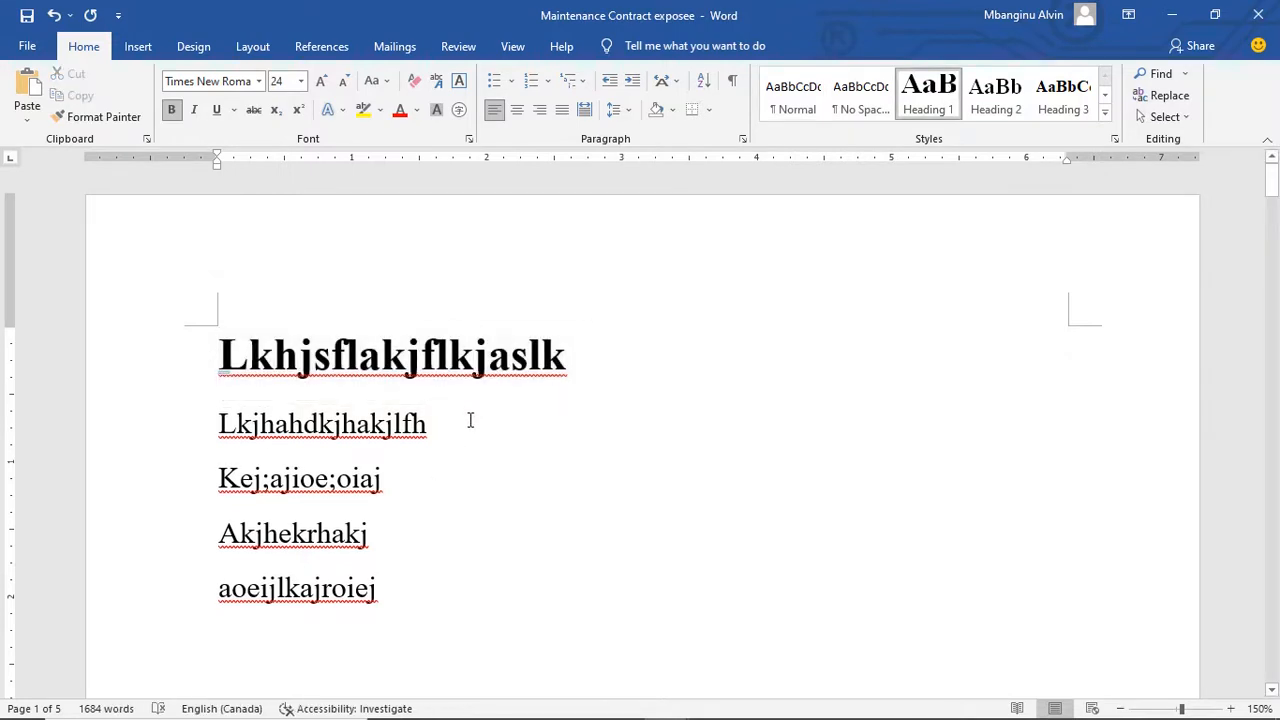
# - Select the whole second placeholder line, "Lkjhahdkjhakjlfh"
pyautogui.click(144, 431)
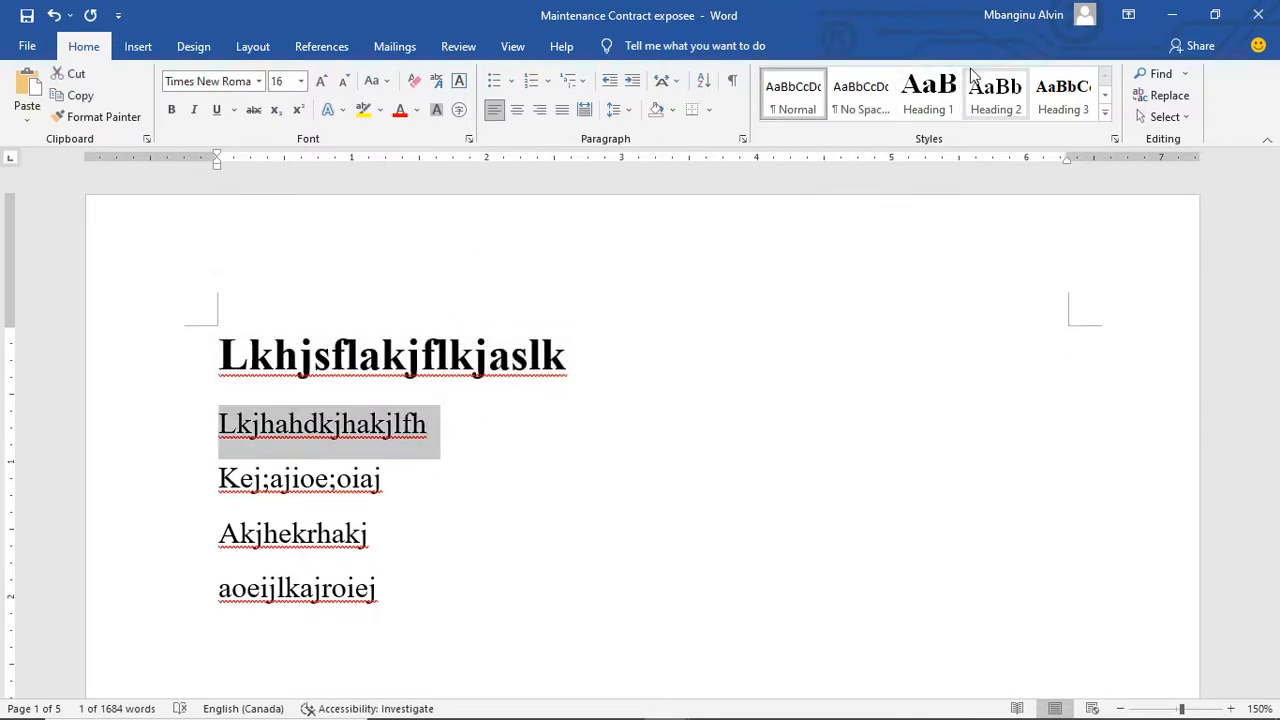
# - Apply the Heading 2 style to the second line, "Lkjhahdkjhakjlfh", and compare it with the heading above
pyautogui.click(996, 96)
pyautogui.click(537, 440)
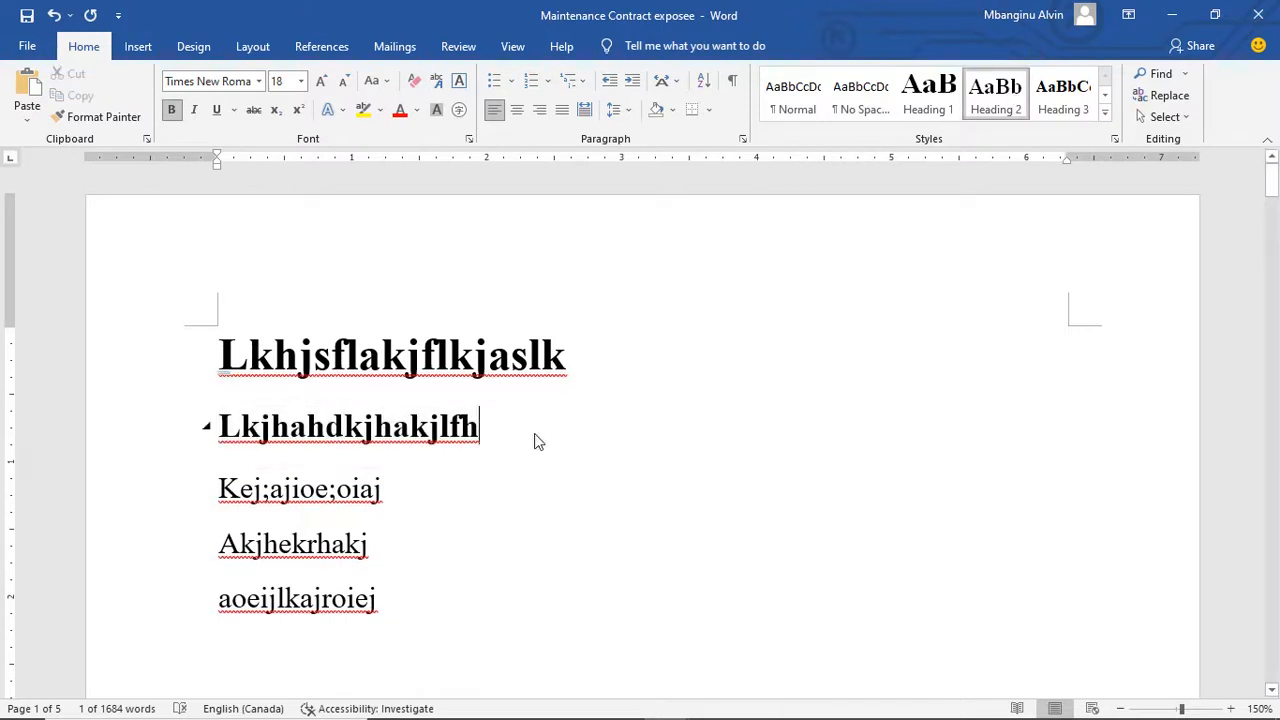
pyautogui.moveTo(573, 348); pyautogui.dragTo(382, 354)
pyautogui.moveTo(498, 423); pyautogui.dragTo(363, 430)
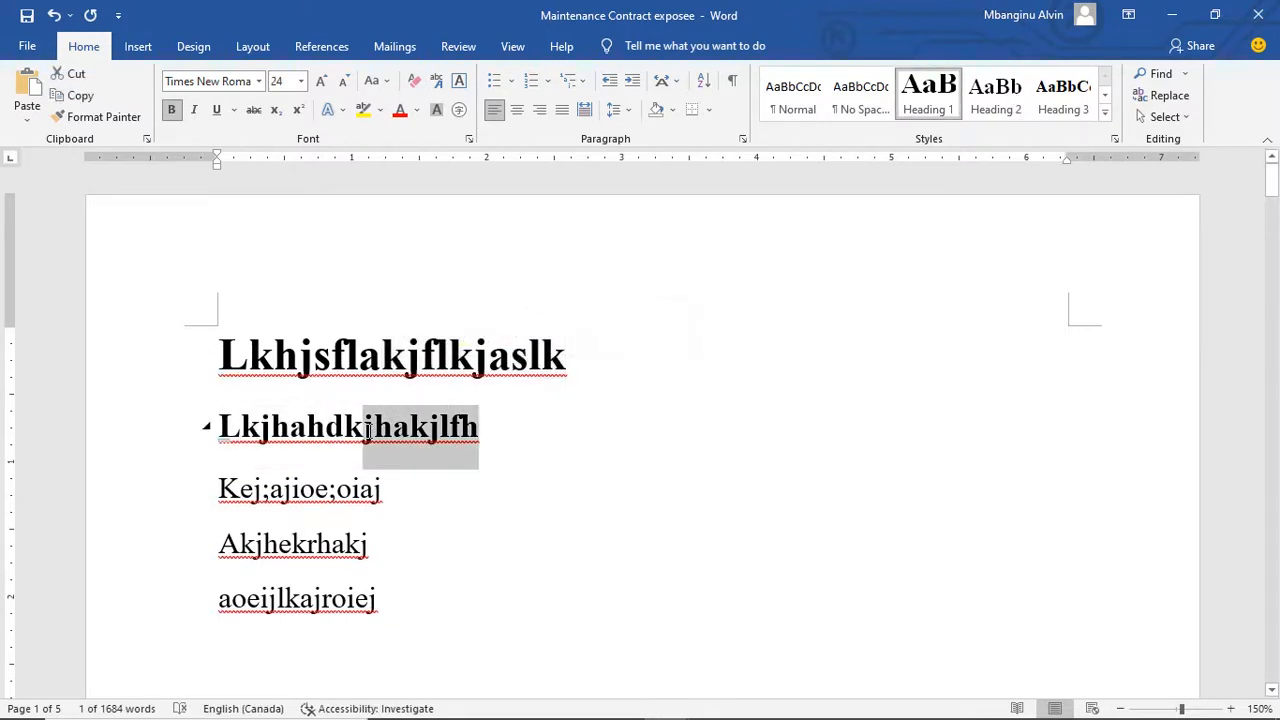
pyautogui.click(543, 350)
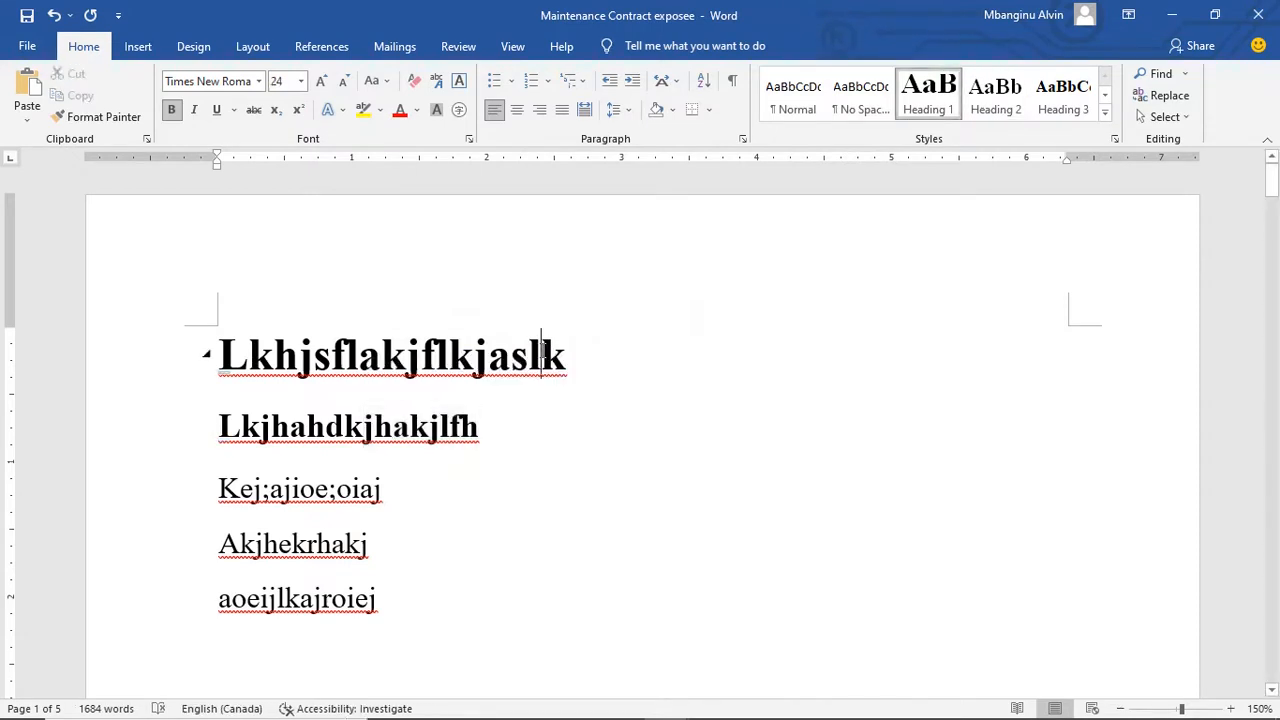
# - Apply the Heading 3 style to the third line, "Kej;ajioe;oiaj"
pyautogui.moveTo(392, 490); pyautogui.dragTo(216, 489)
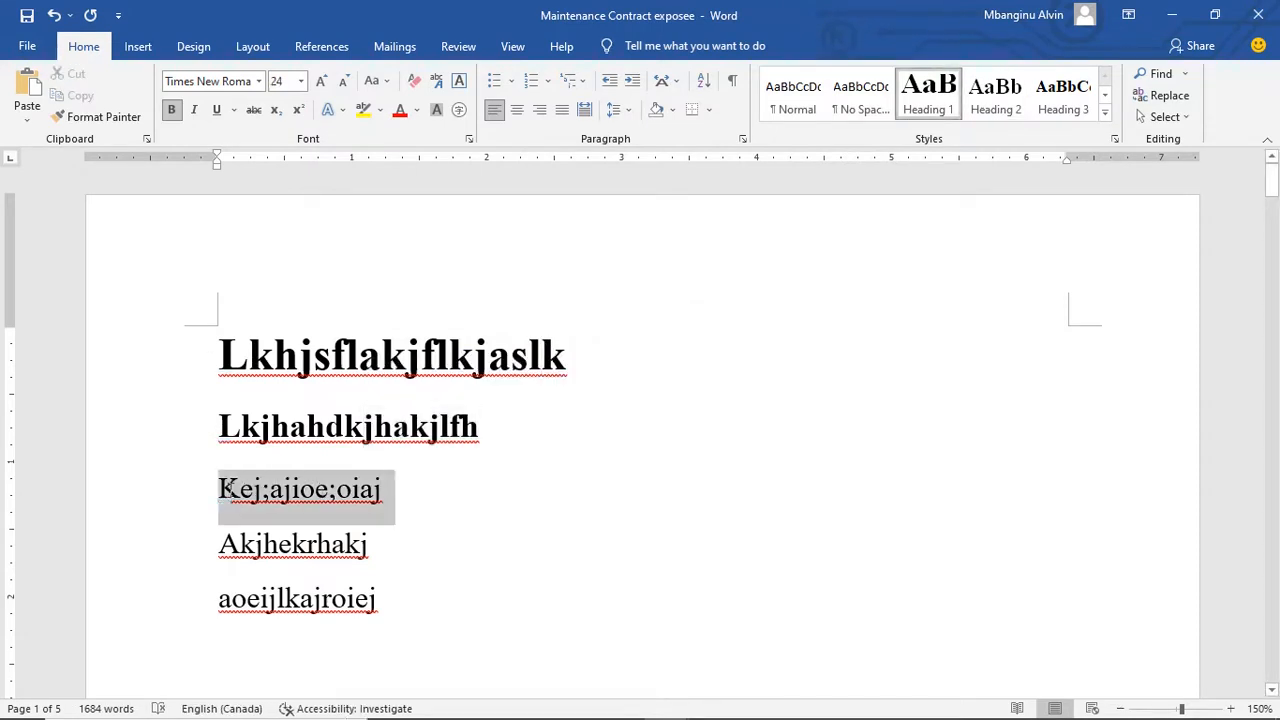
pyautogui.click(1064, 96)
pyautogui.click(377, 517)
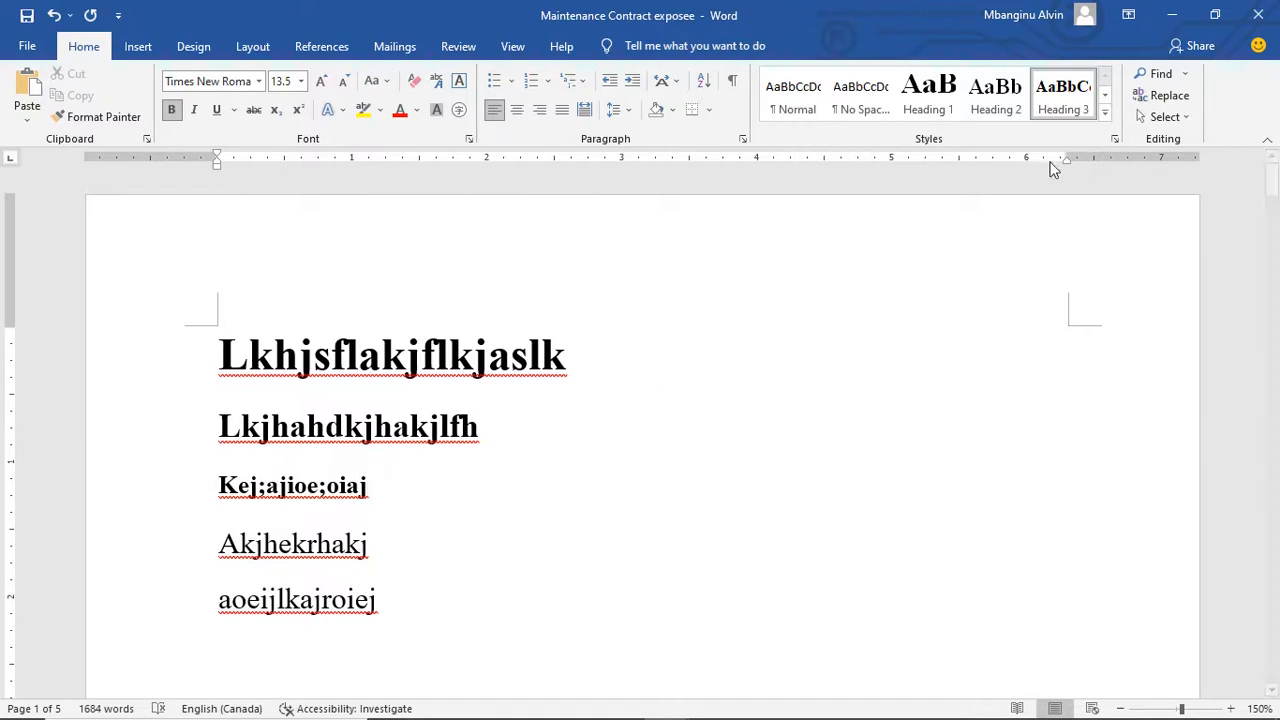
# - Apply the Heading 4 style to the fourth line, "Akjhekrhakj"
pyautogui.click(1104, 94)
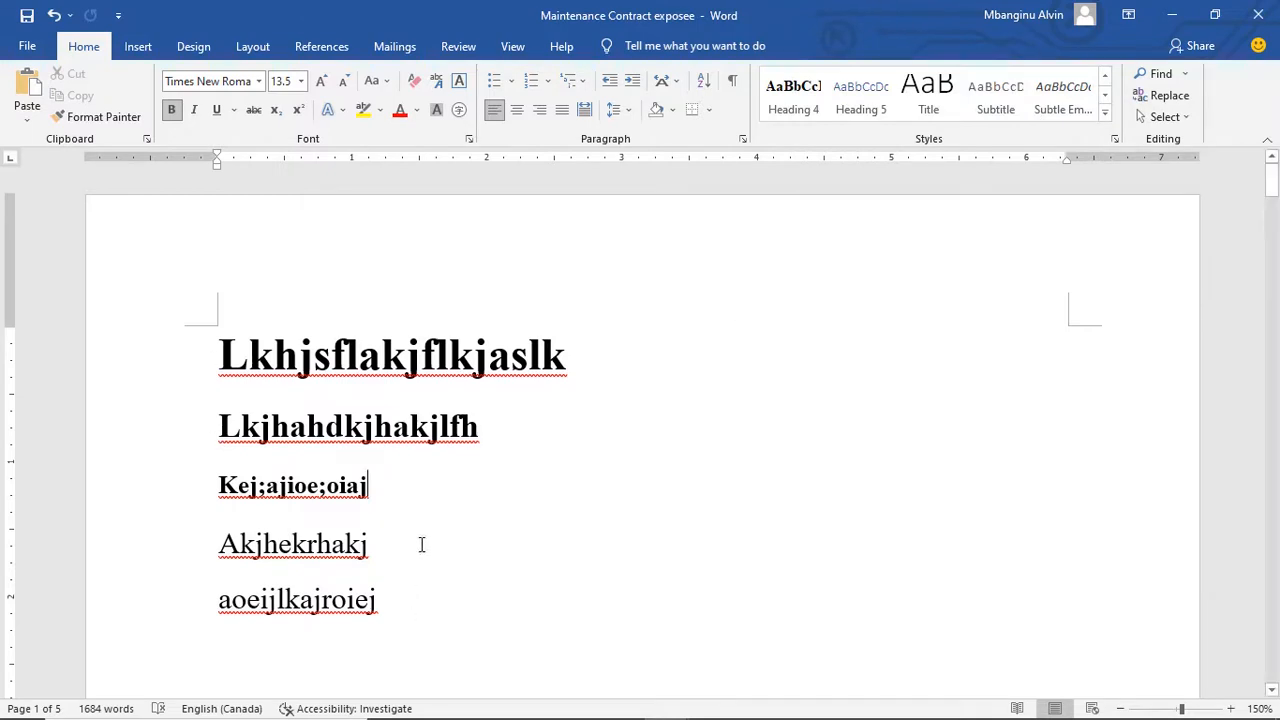
pyautogui.click(170, 572)
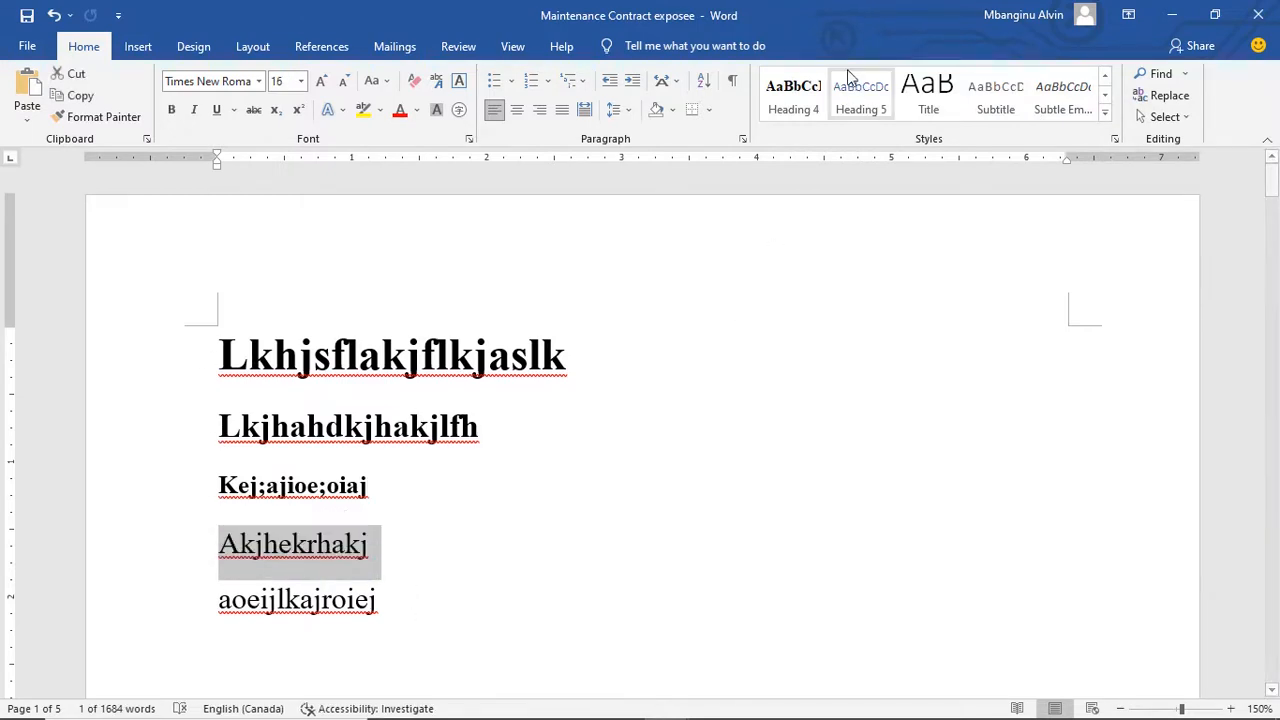
pyautogui.click(812, 100)
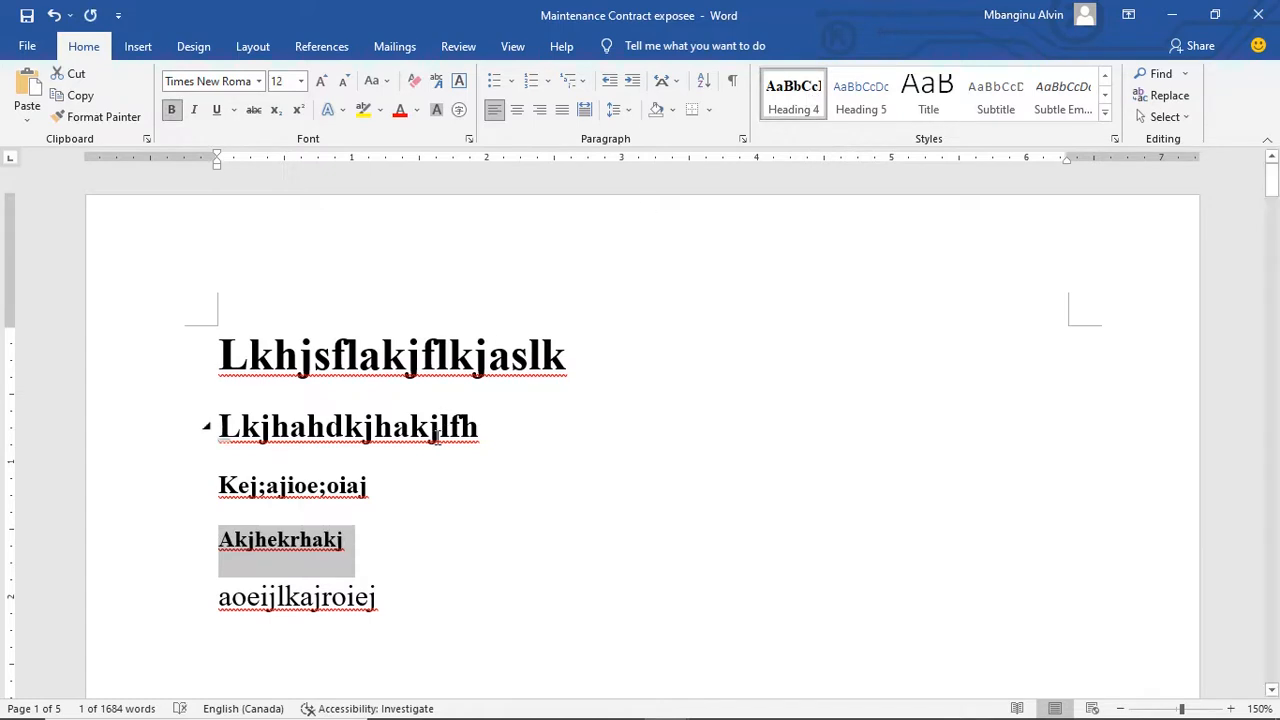
pyautogui.click(313, 554)
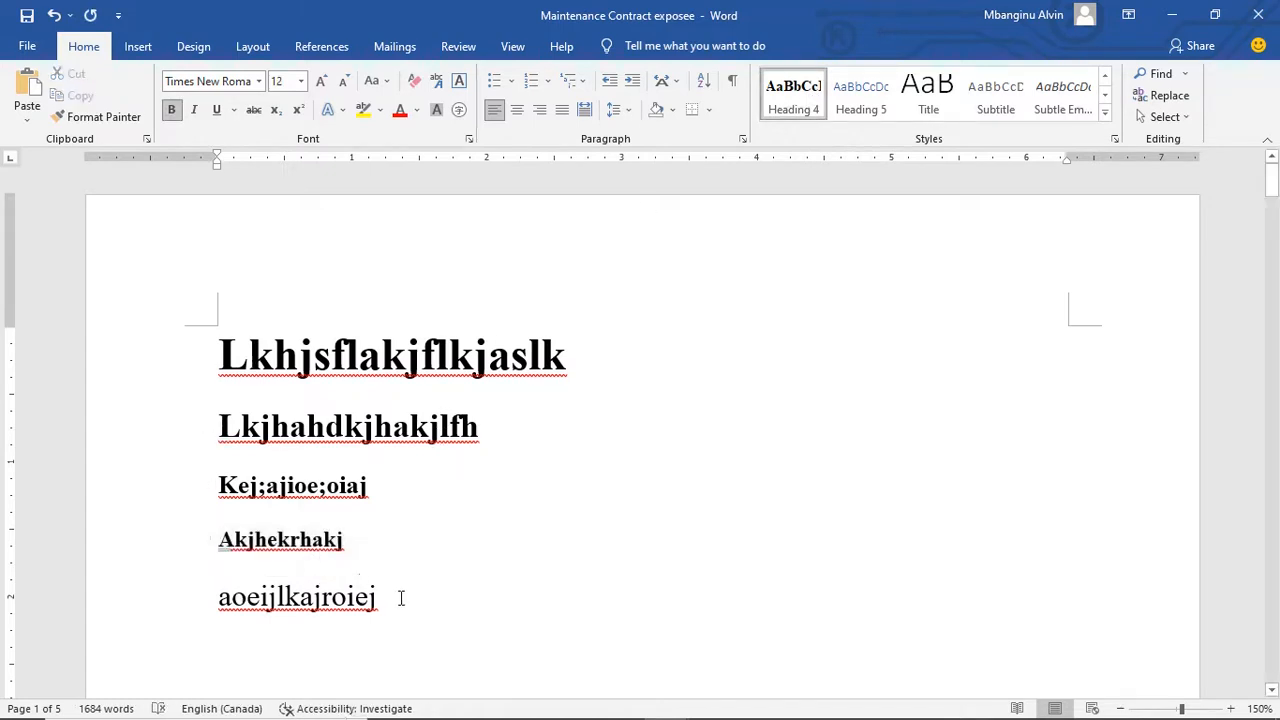
# - Apply the Heading 5 style to the fifth line, "aoeijlkajroiej"
pyautogui.moveTo(400, 597); pyautogui.dragTo(169, 603)
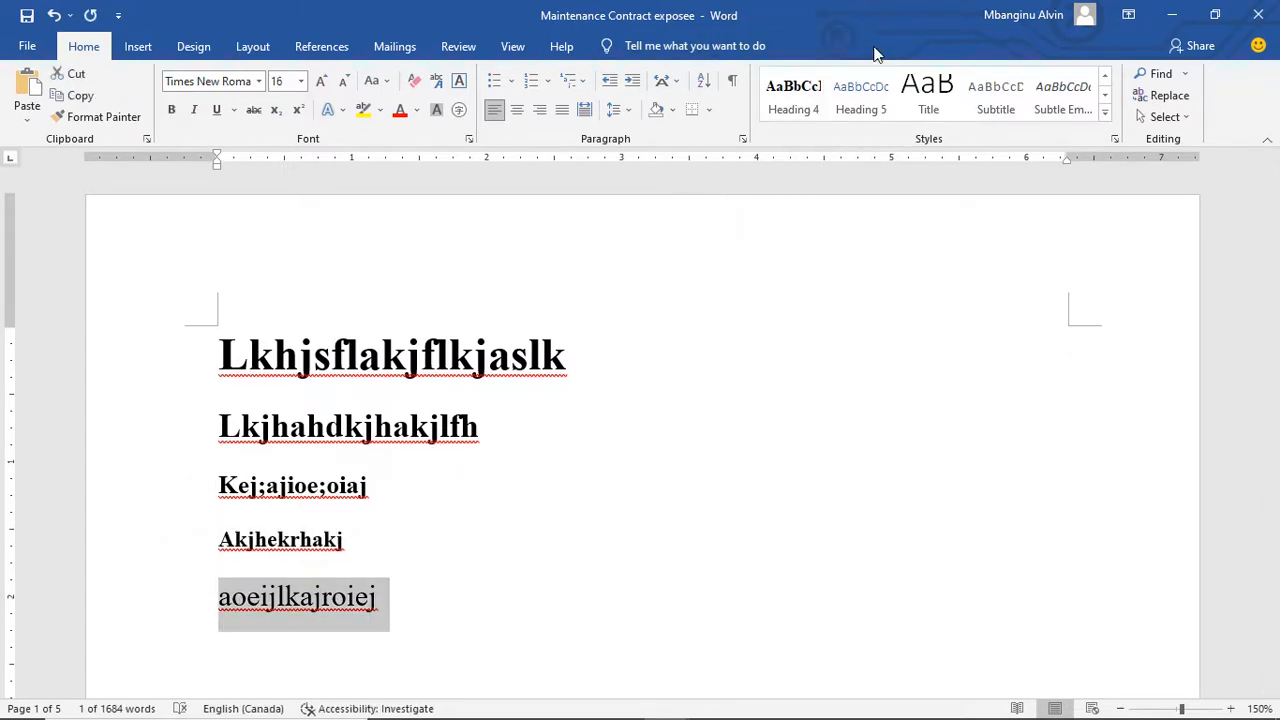
pyautogui.click(861, 95)
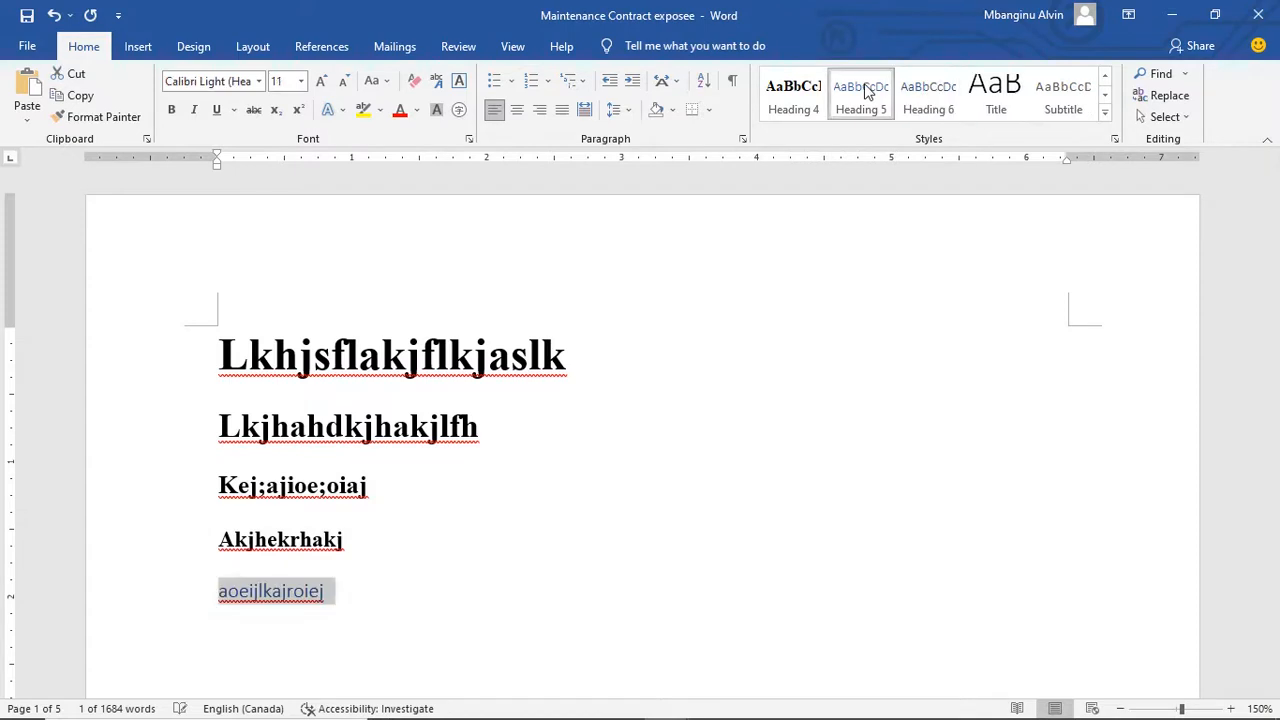
pyautogui.click(420, 546)
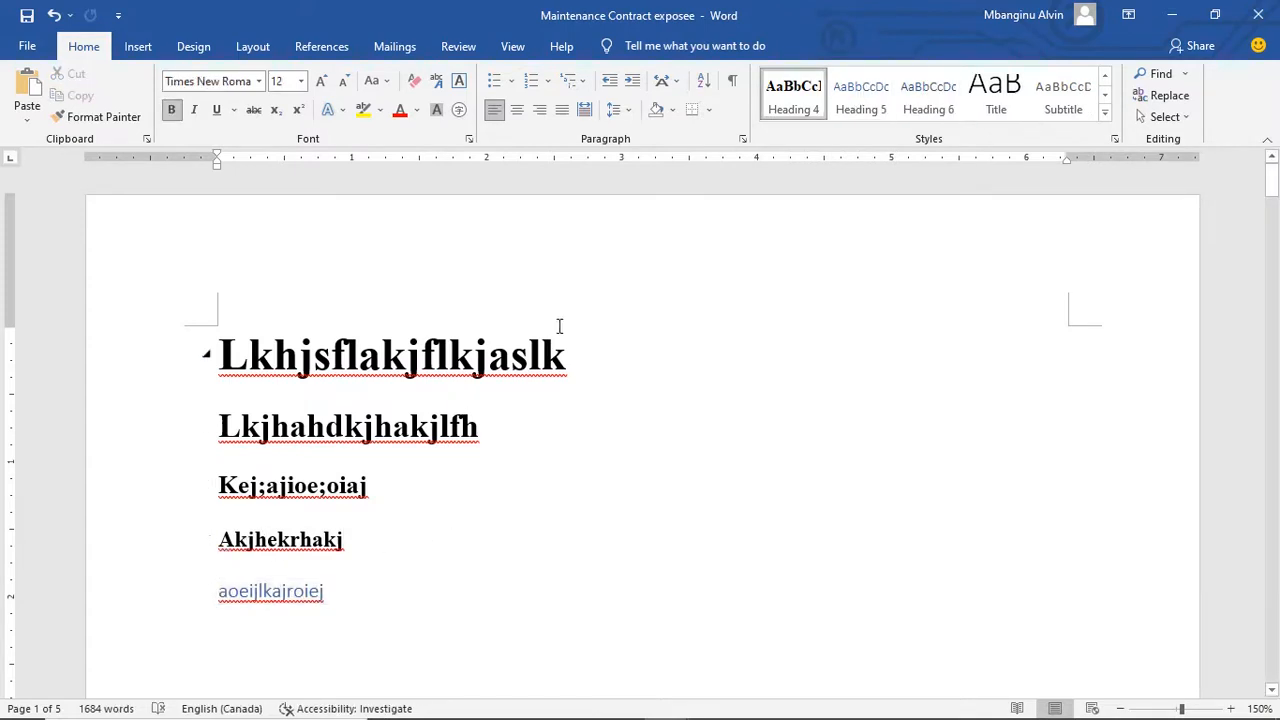
# - Copy the first heading line "Lkhjsflakjflkjaslk" and replace the four lines below it with four pasted copies
pyautogui.moveTo(574, 348); pyautogui.dragTo(198, 396)
pyautogui.click(383, 468)
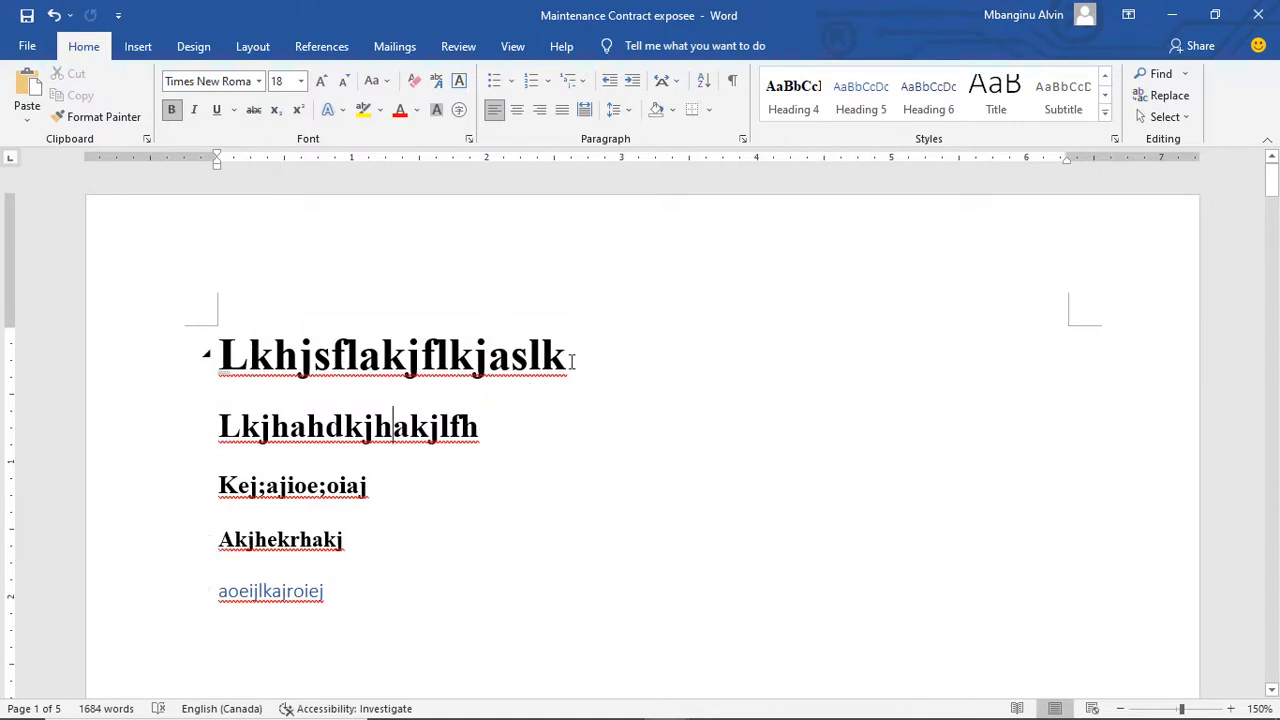
pyautogui.moveTo(580, 355); pyautogui.dragTo(199, 351)
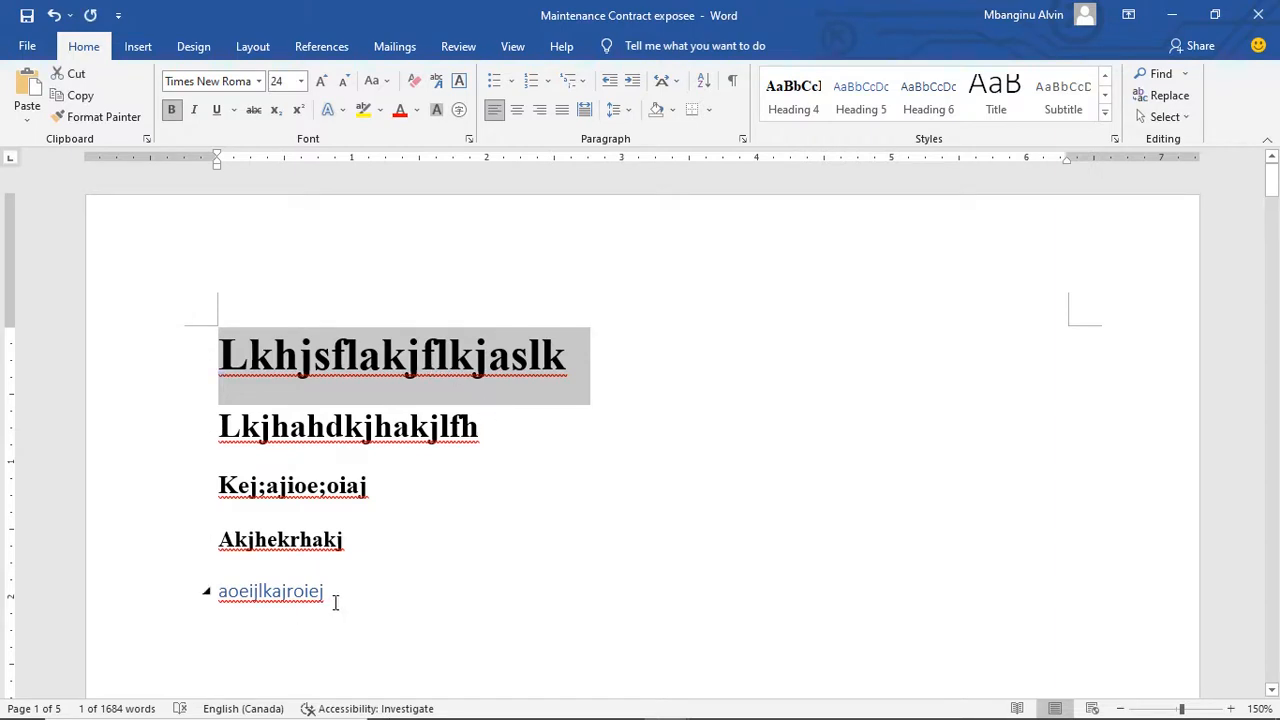
pyautogui.moveTo(334, 600); pyautogui.dragTo(223, 457)
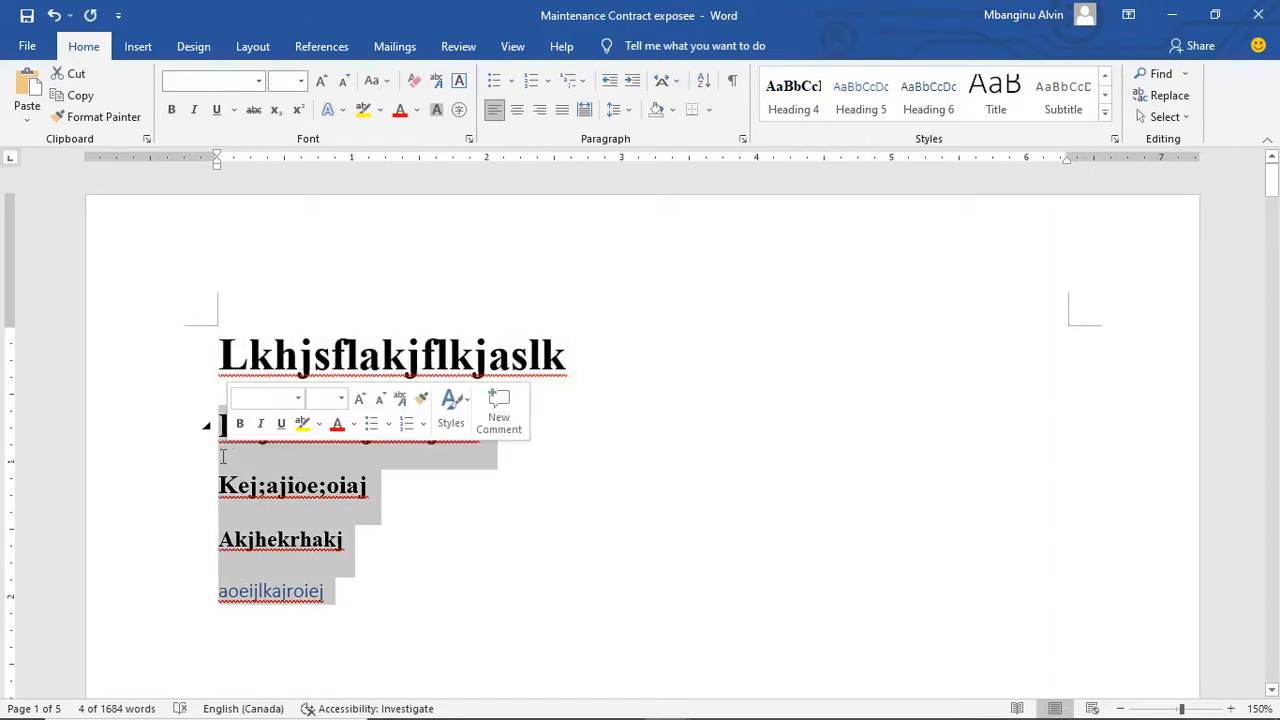
pyautogui.hotkey('ctrl', 'v')
pyautogui.hotkey('ctrl', 'v')
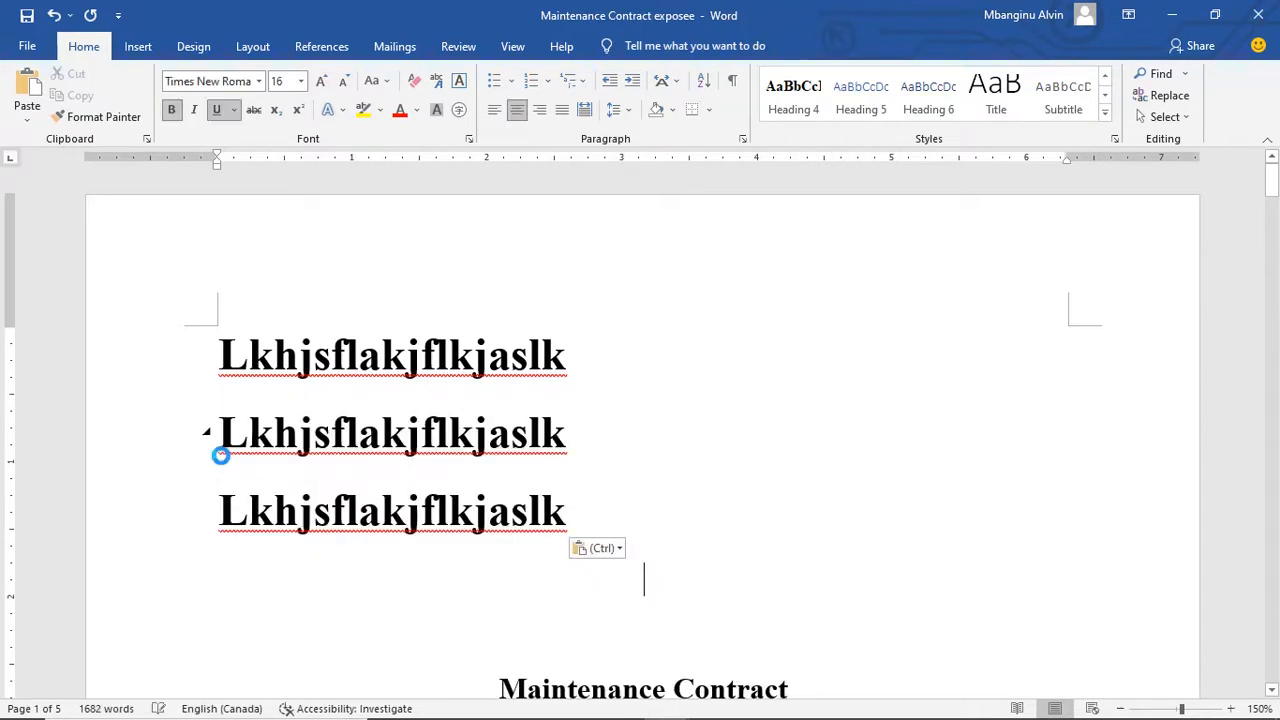
pyautogui.write('Lkjhsflakjflkjaslk')
pyautogui.write('Lkjhsflakjflkjaslk')
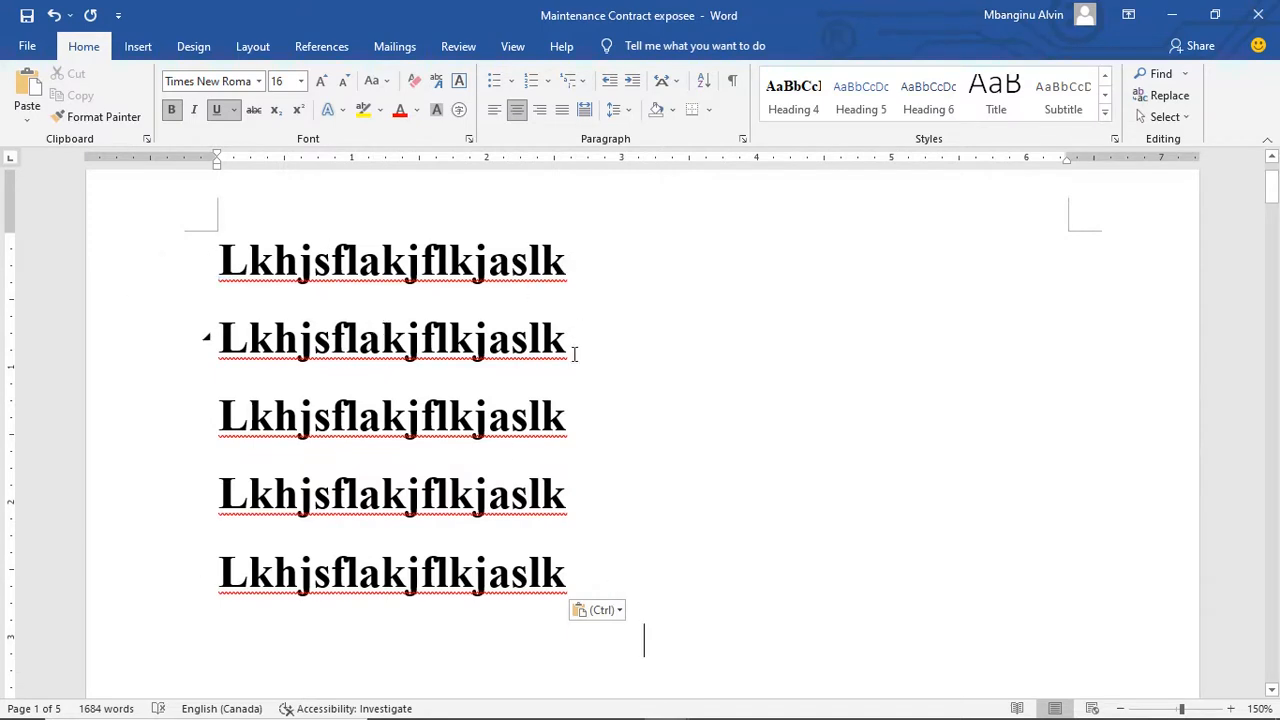
# - Apply the Heading 2 style to the second "Lkhjsflakjflkjaslk" line
pyautogui.moveTo(578, 343); pyautogui.dragTo(214, 336)
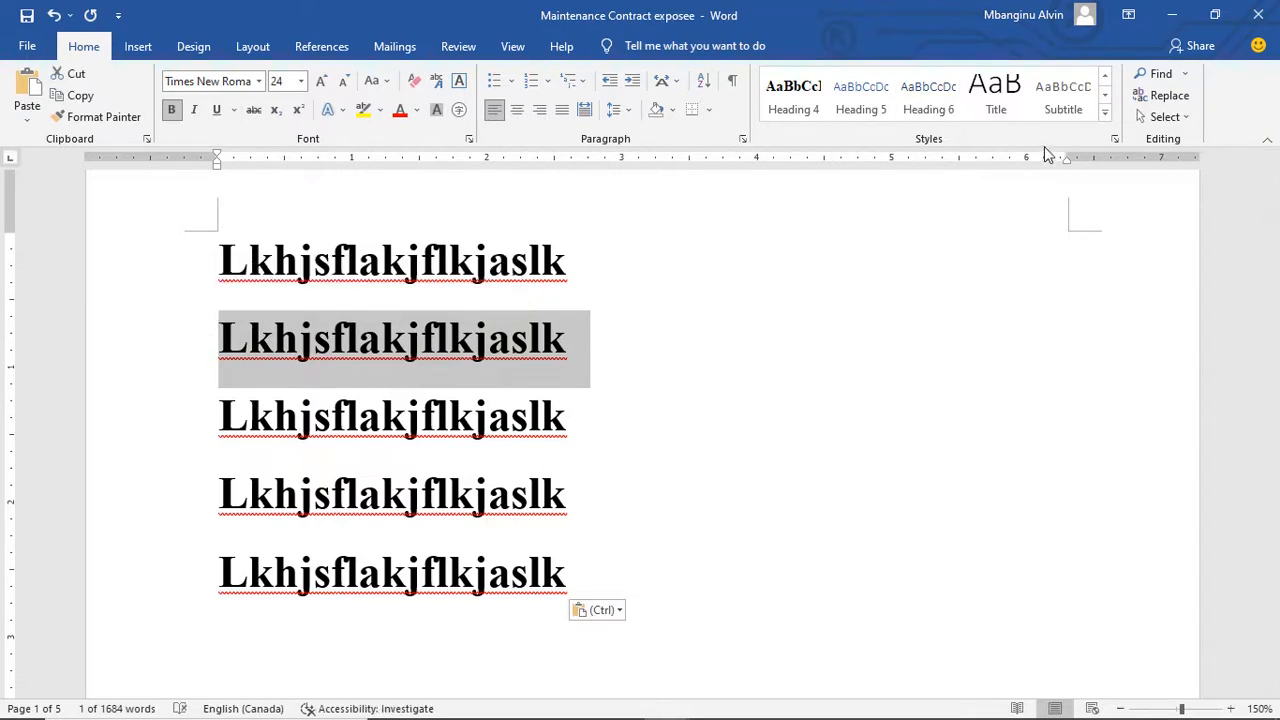
pyautogui.click(1105, 76)
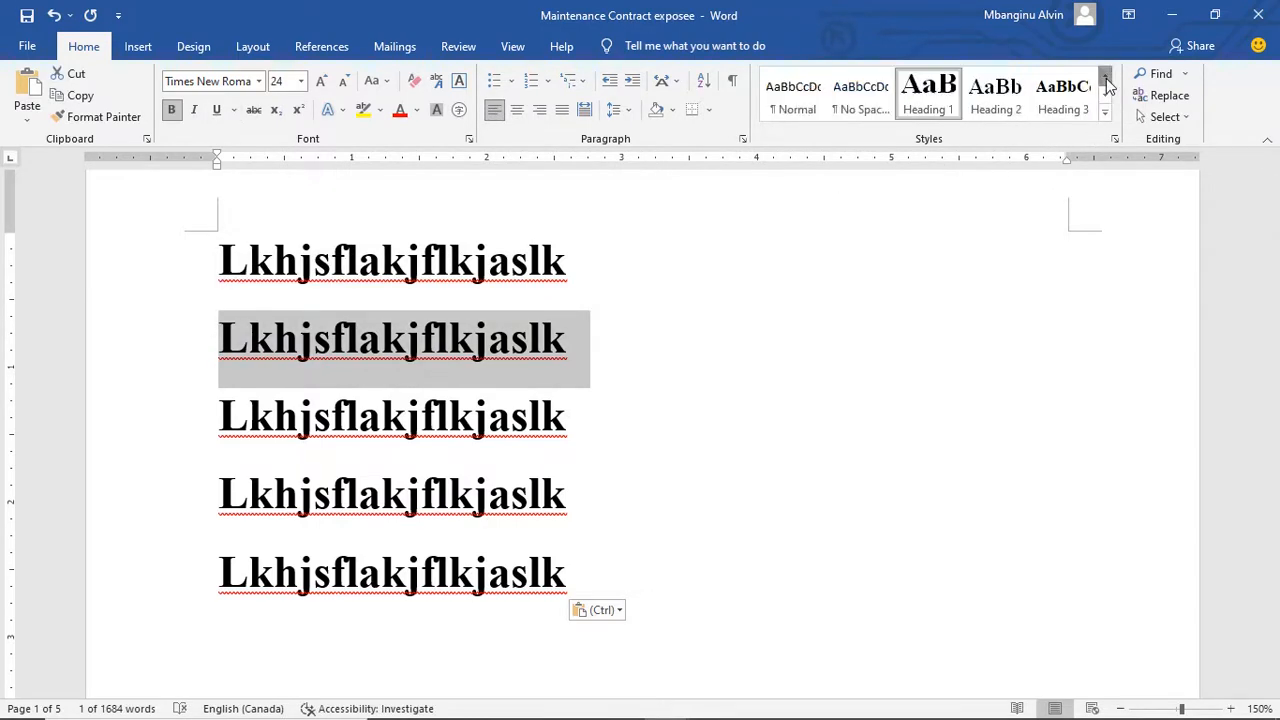
pyautogui.click(996, 115)
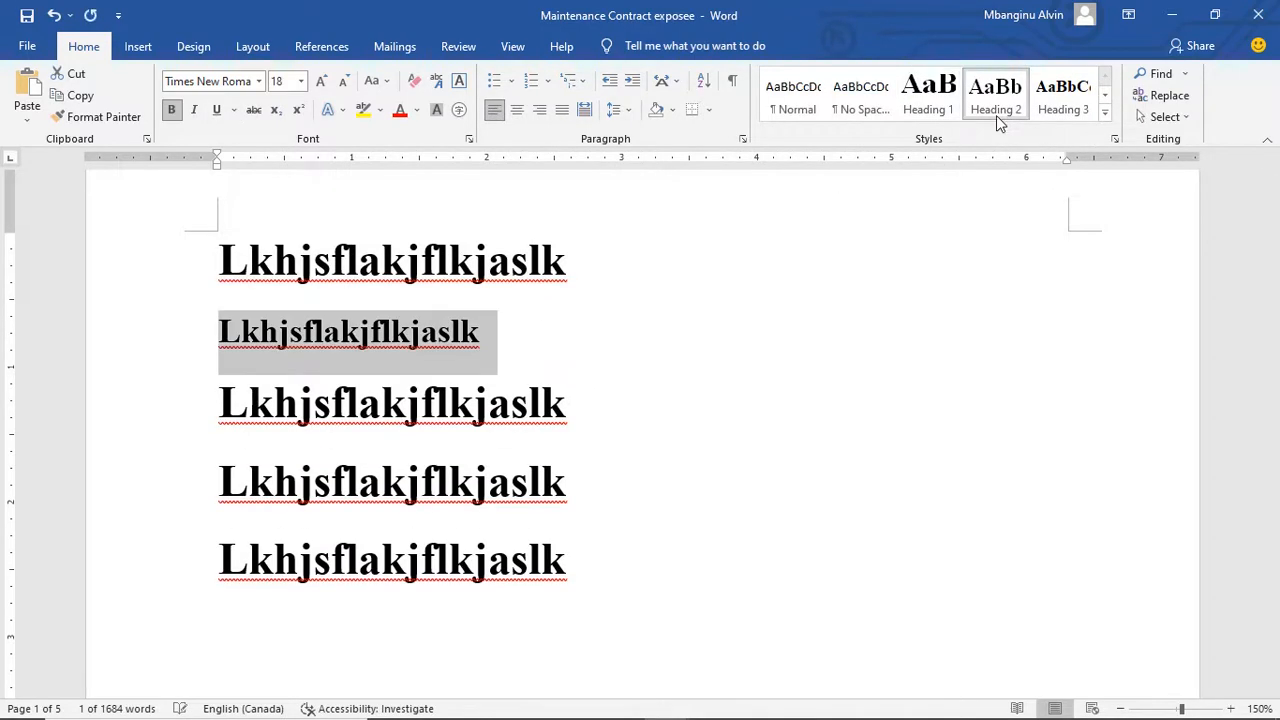
pyautogui.click(591, 310)
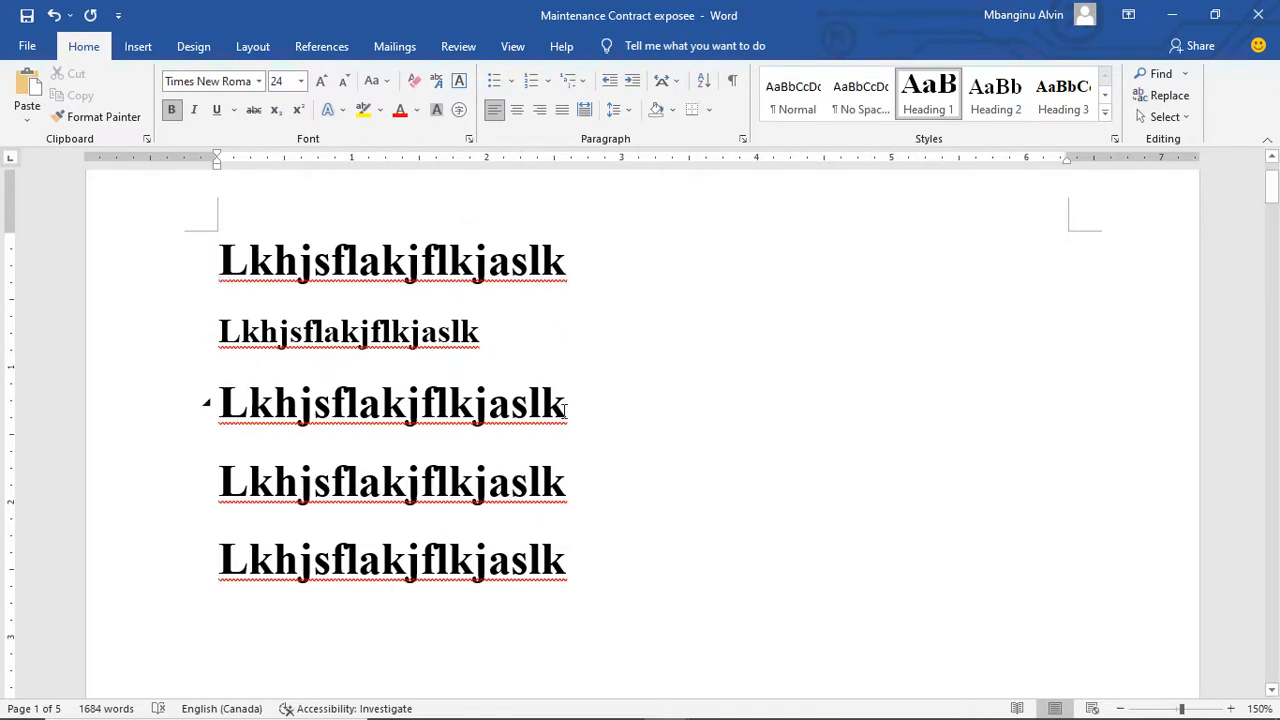
# - Apply the Heading 3 style to the third "Lkhjsflakjflkjaslk" line
pyautogui.moveTo(603, 417); pyautogui.dragTo(93, 400)
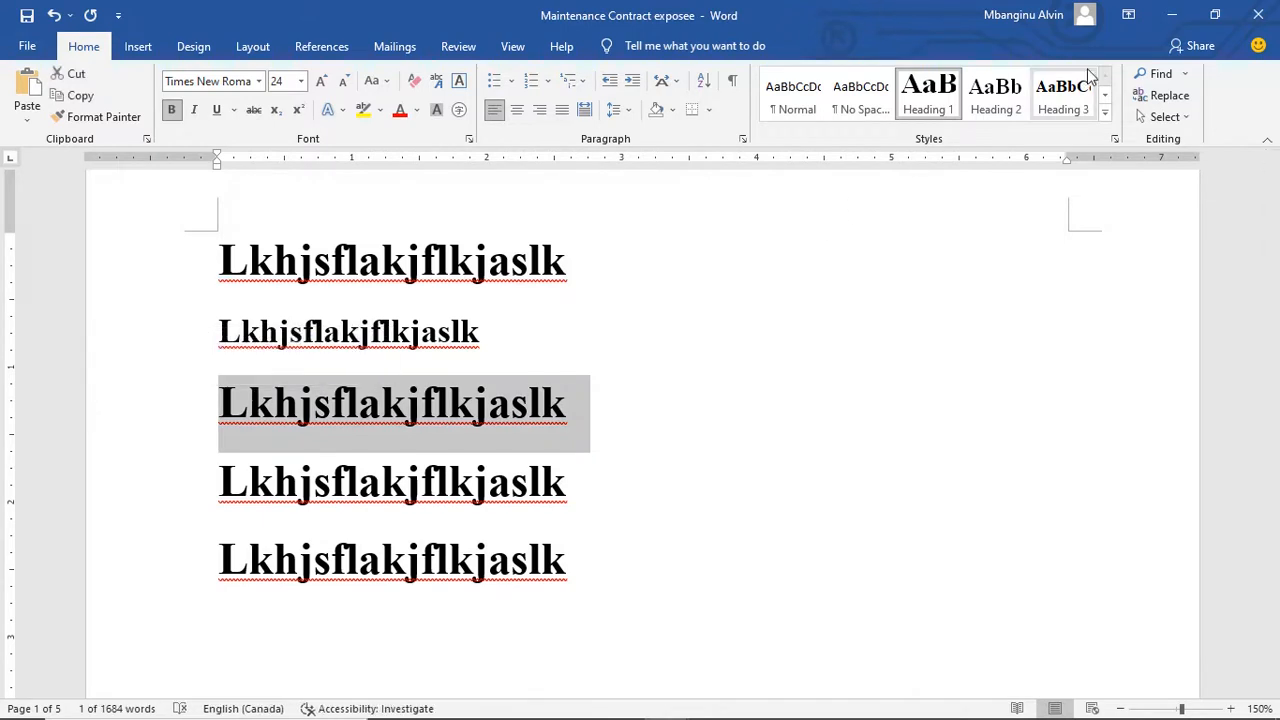
pyautogui.click(1066, 92)
pyautogui.click(545, 350)
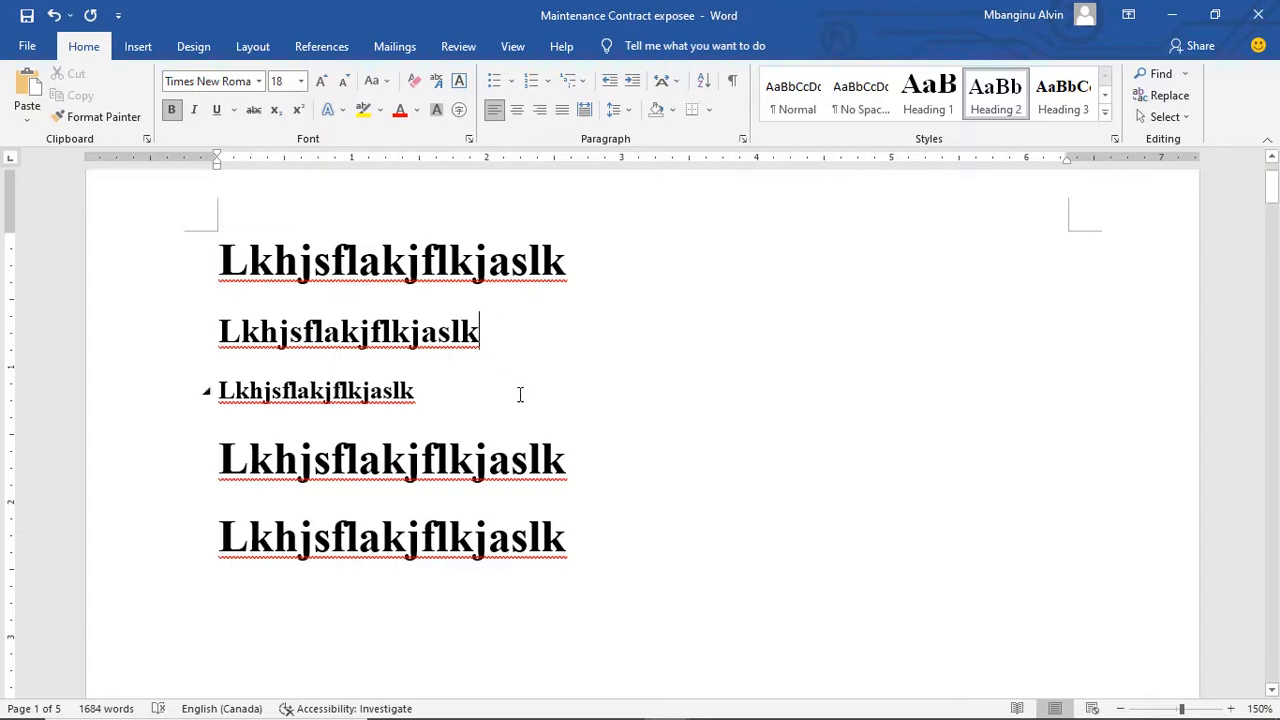
# - Apply the Heading 4 style to the fourth "Lkhjsflakjflkjaslk" line and Heading 6 to the fifth one
pyautogui.click(565, 448)
pyautogui.click(191, 437)
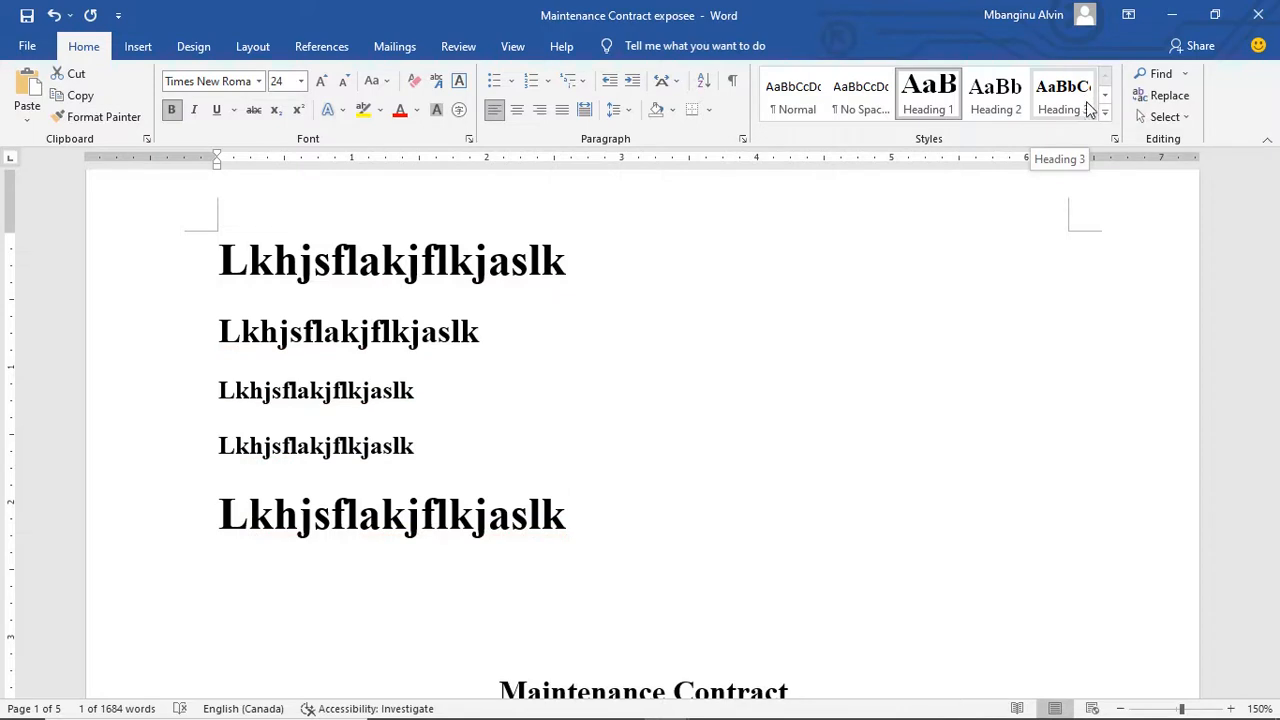
pyautogui.click(1105, 100)
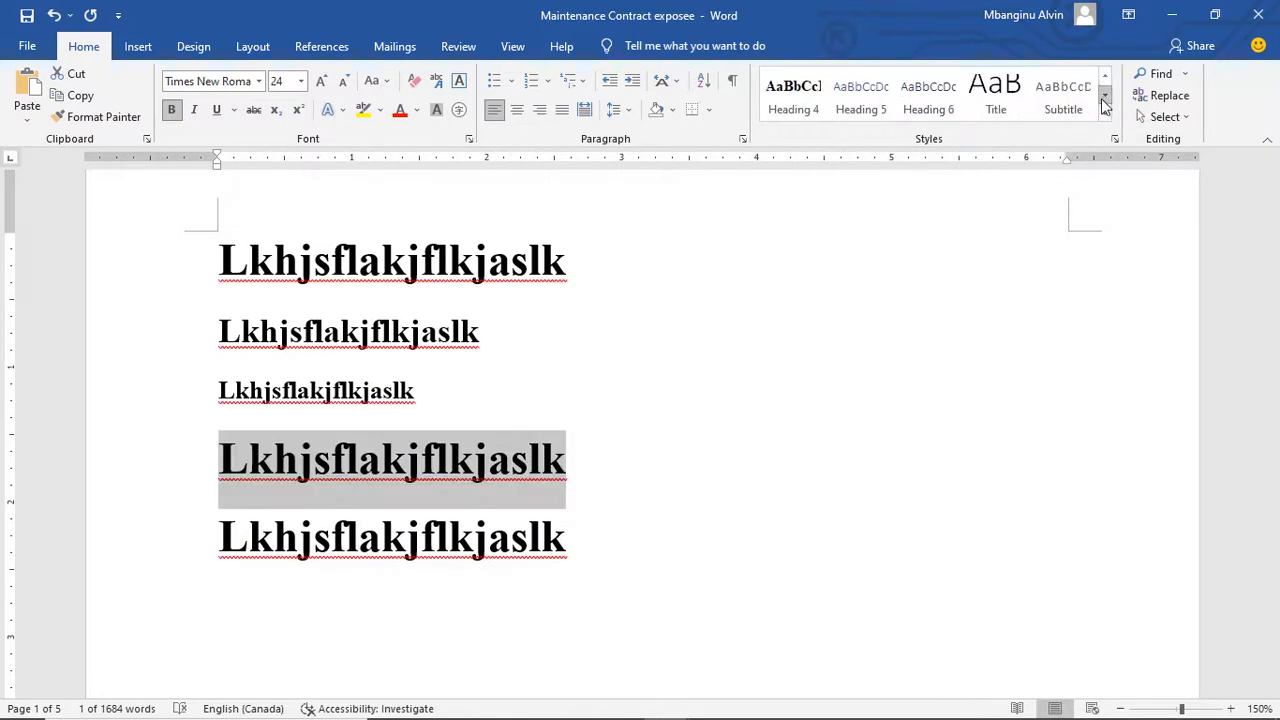
pyautogui.click(793, 95)
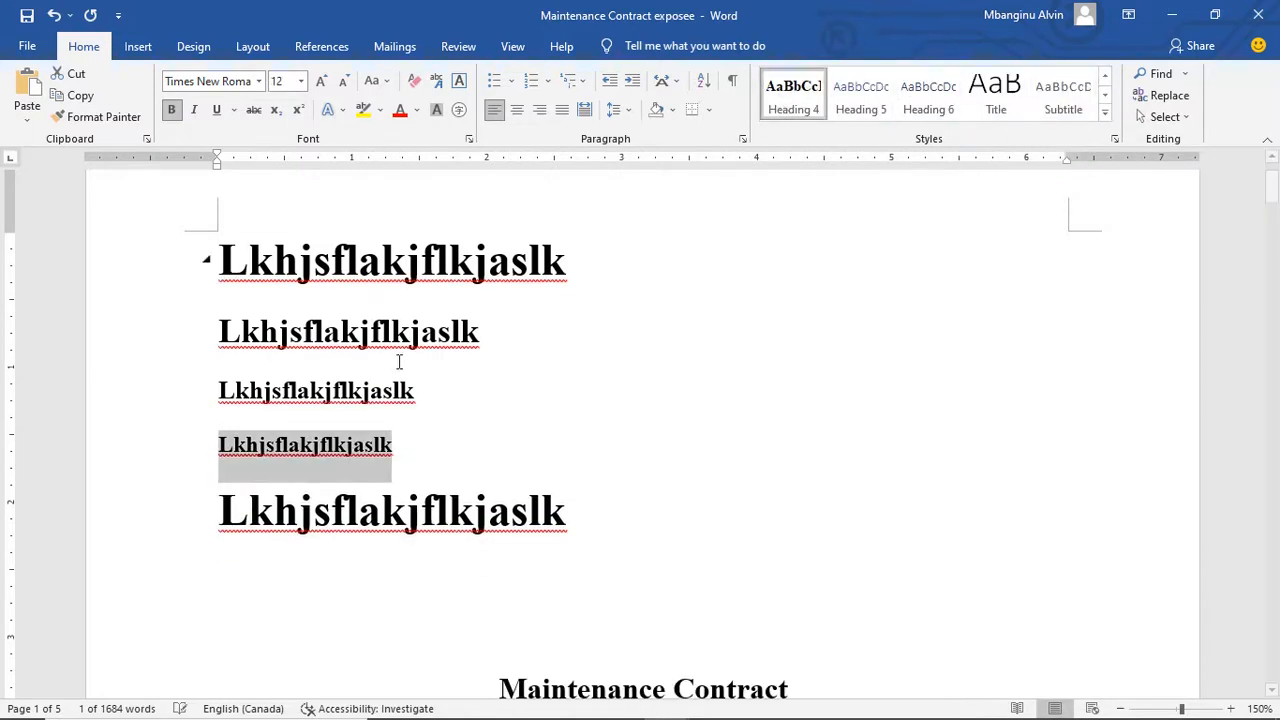
pyautogui.click(523, 457)
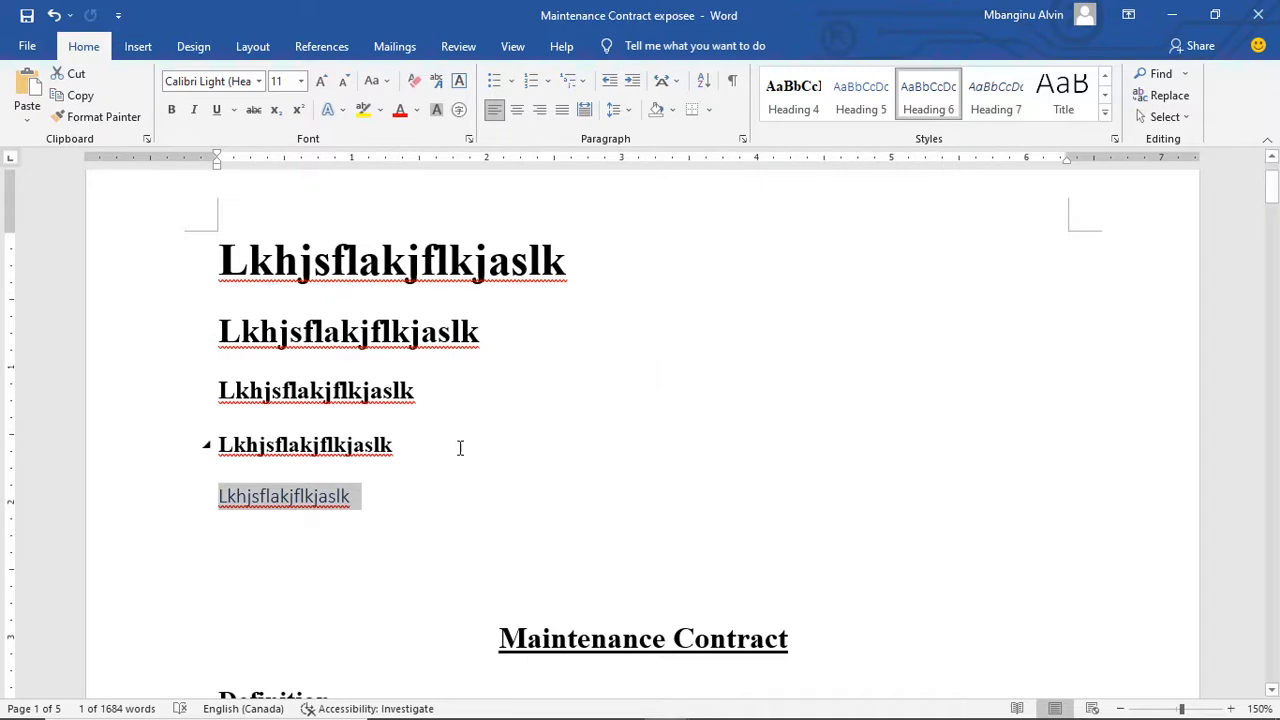
# - Compare the font, size and appearance of the different heading levels on the five sample lines
pyautogui.click(453, 320)
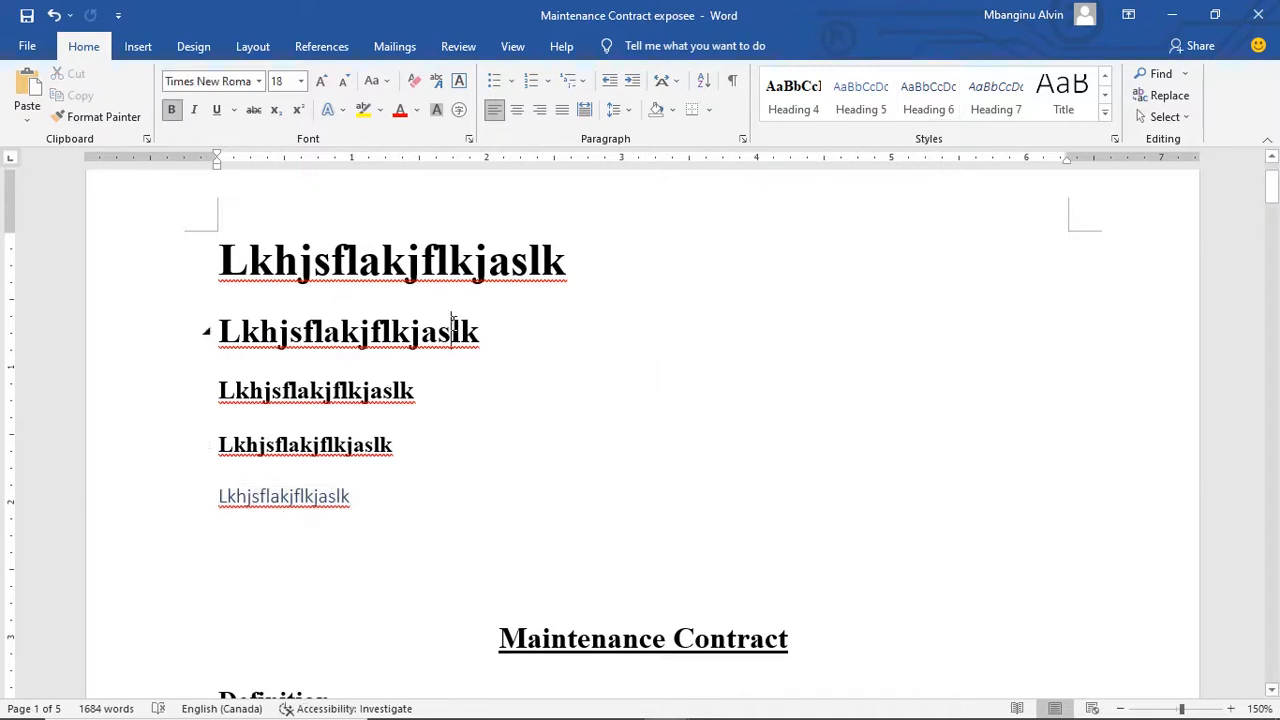
pyautogui.click(449, 540)
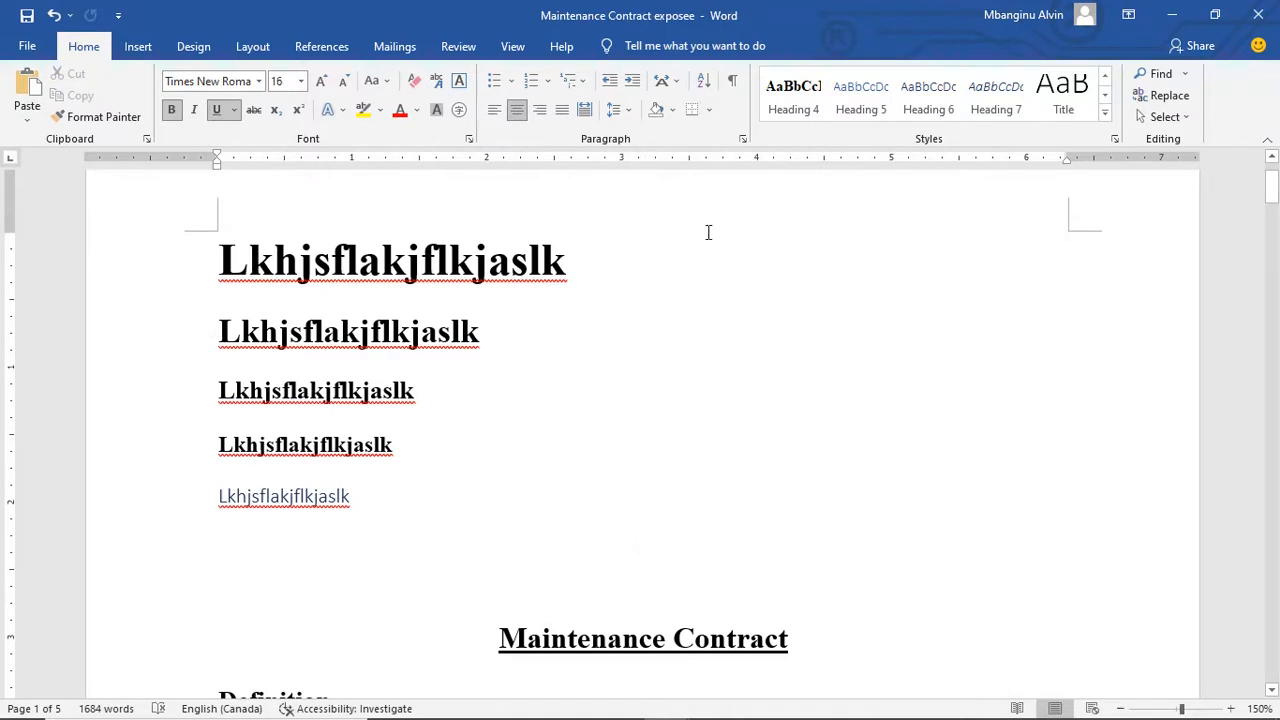
pyautogui.moveTo(674, 246); pyautogui.dragTo(427, 228)
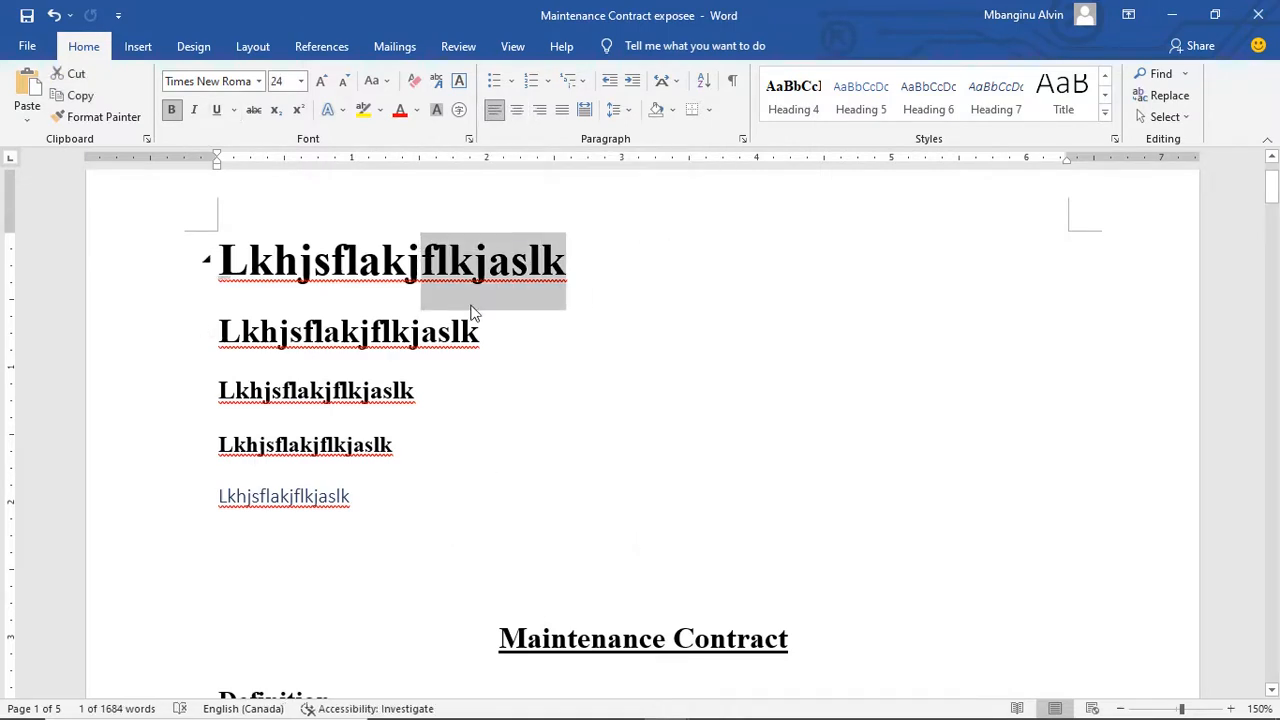
pyautogui.click(584, 342)
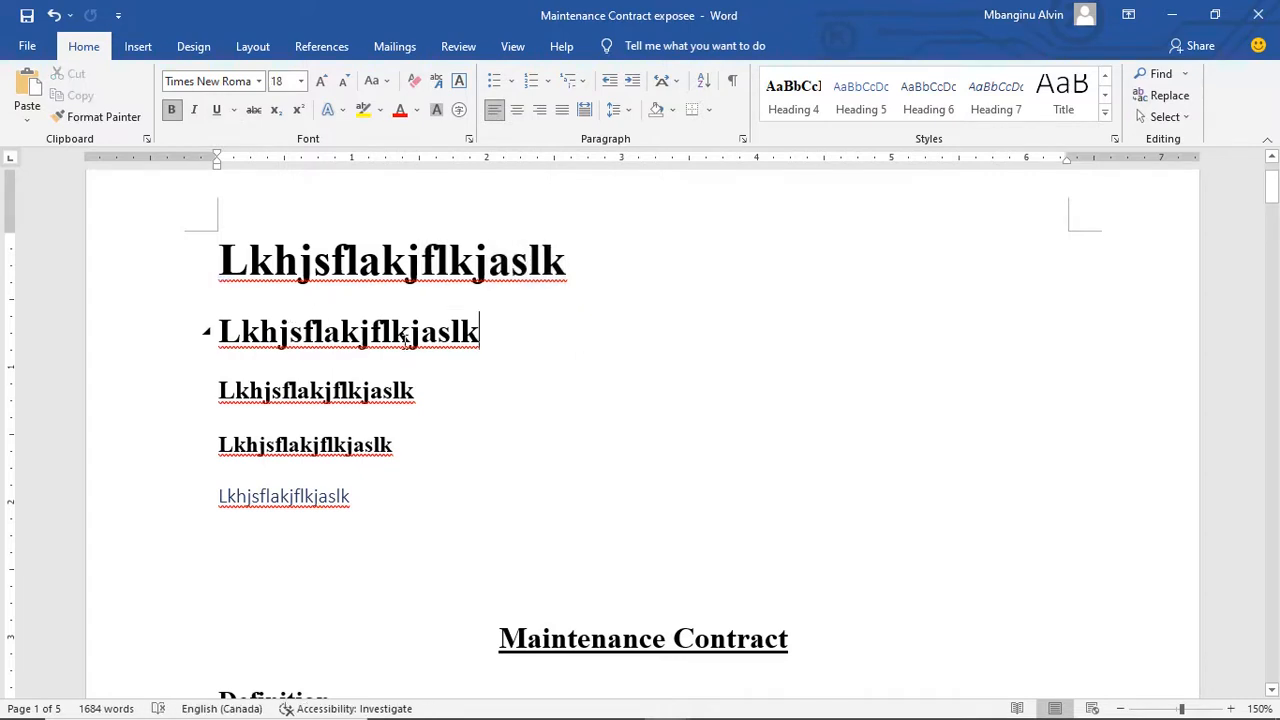
pyautogui.moveTo(489, 317); pyautogui.dragTo(160, 334)
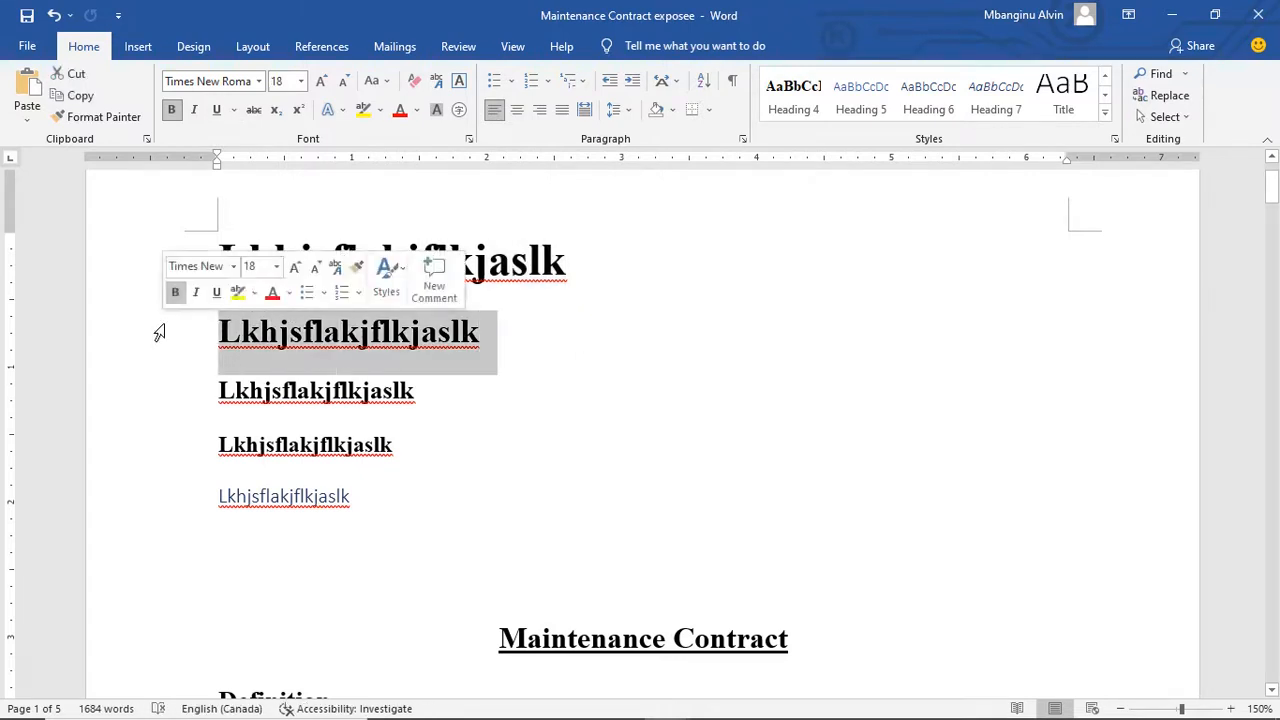
pyautogui.click(228, 372)
pyautogui.click(233, 389)
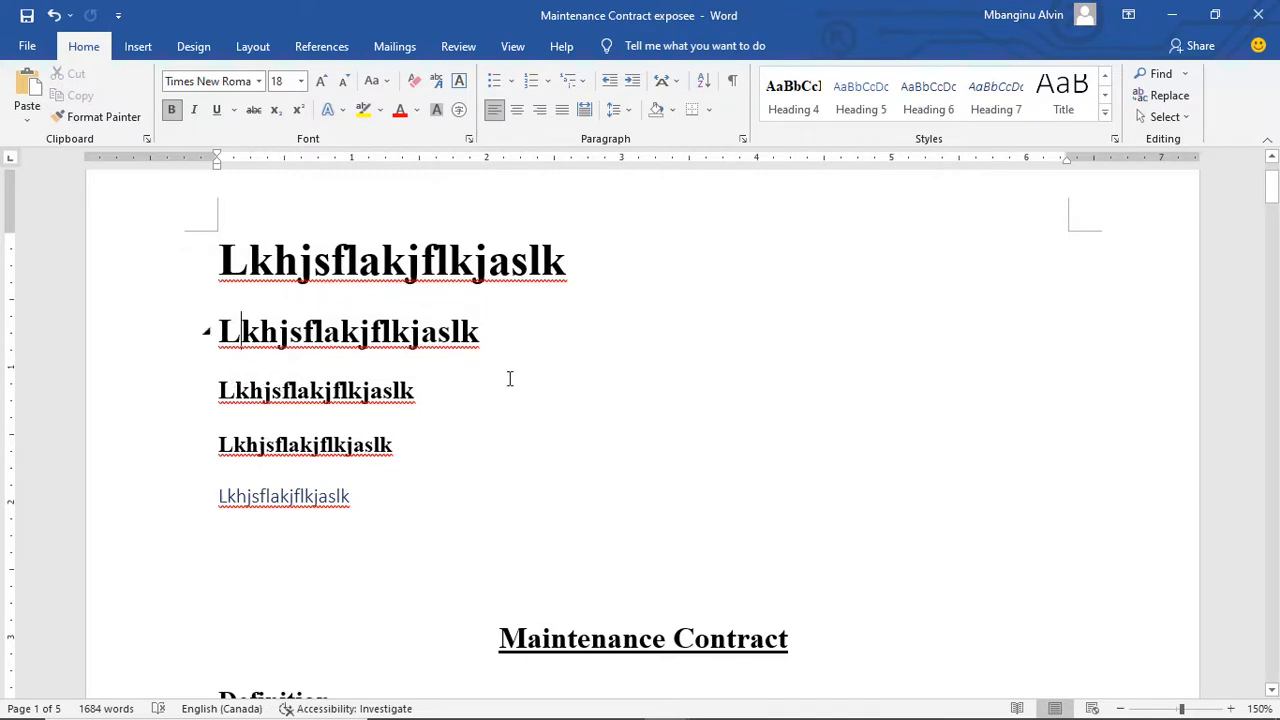
pyautogui.moveTo(591, 268); pyautogui.dragTo(367, 268)
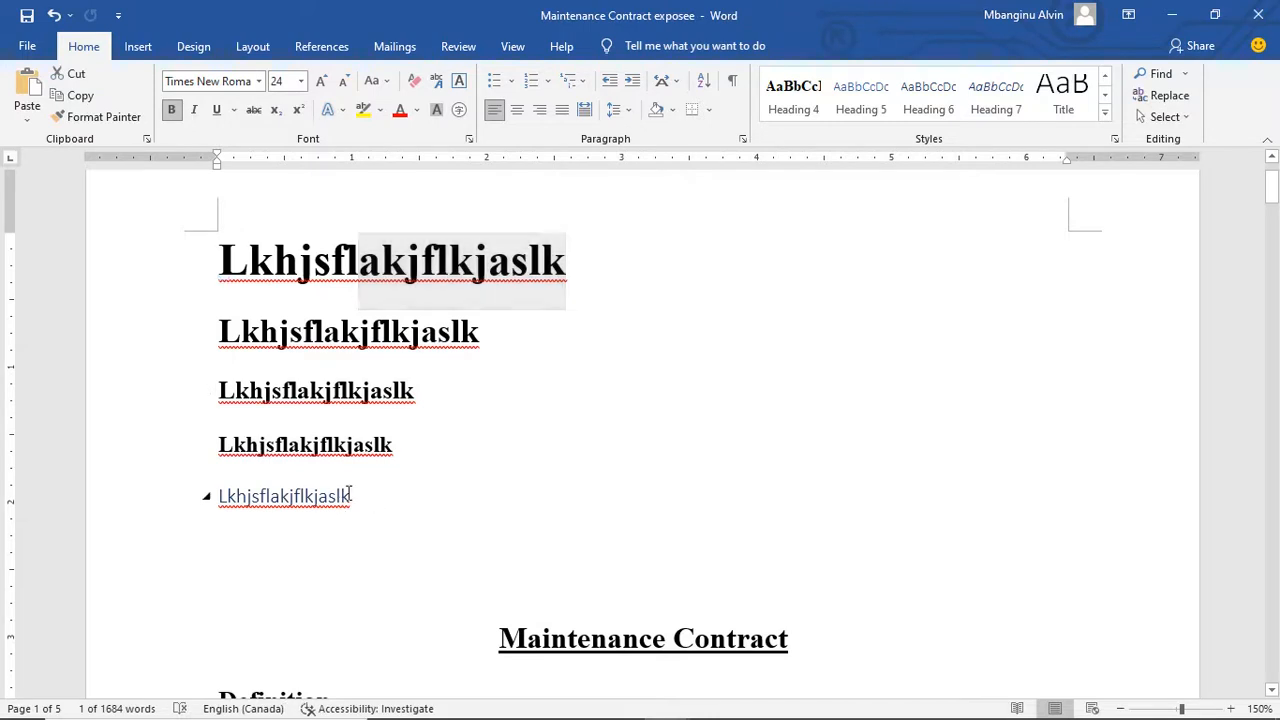
pyautogui.moveTo(349, 495); pyautogui.dragTo(220, 497)
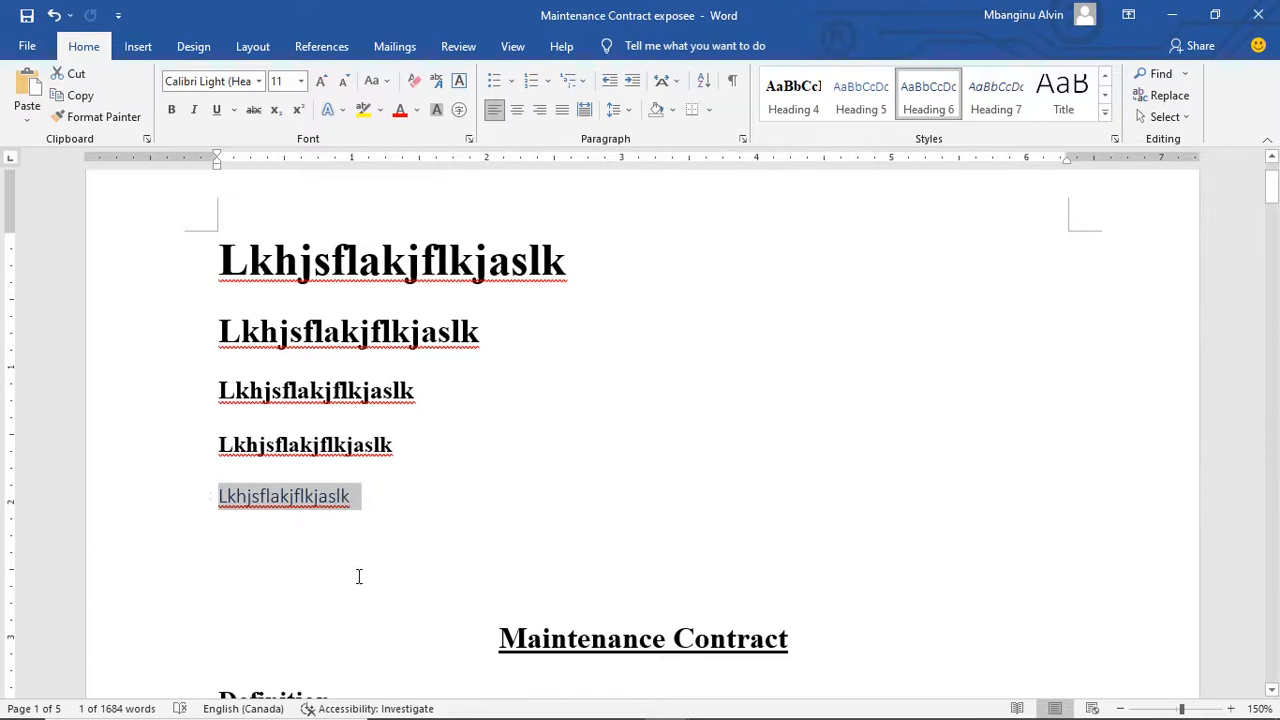
# - Check the font size of the fifth "Lkhjsflakjflkjaslk" sample line
pyautogui.click(300, 81)
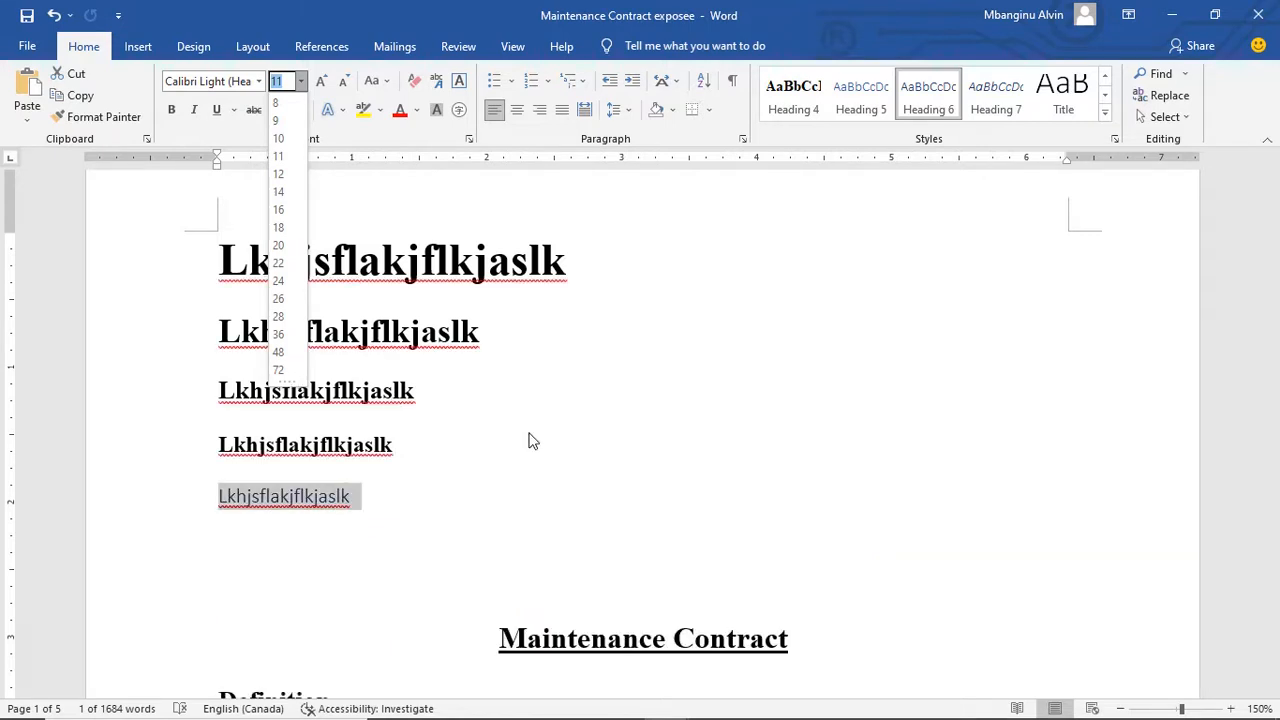
pyautogui.press('Escape')
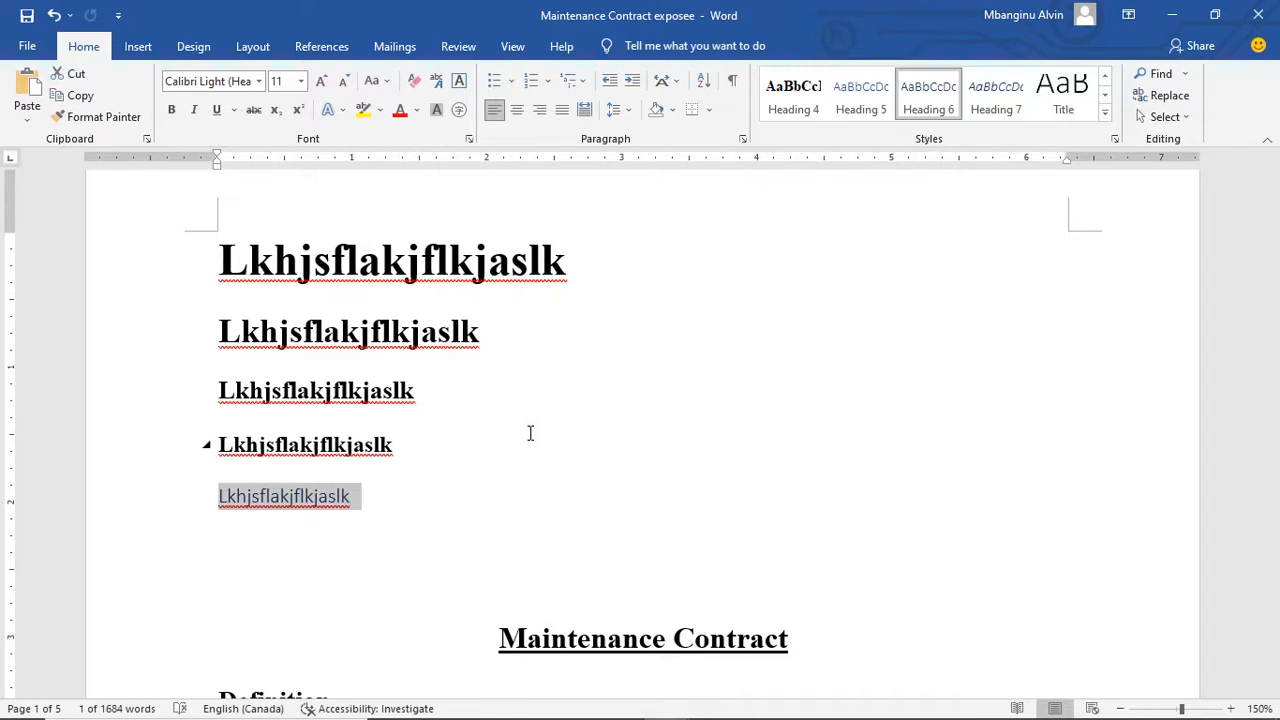
pyautogui.click(374, 497)
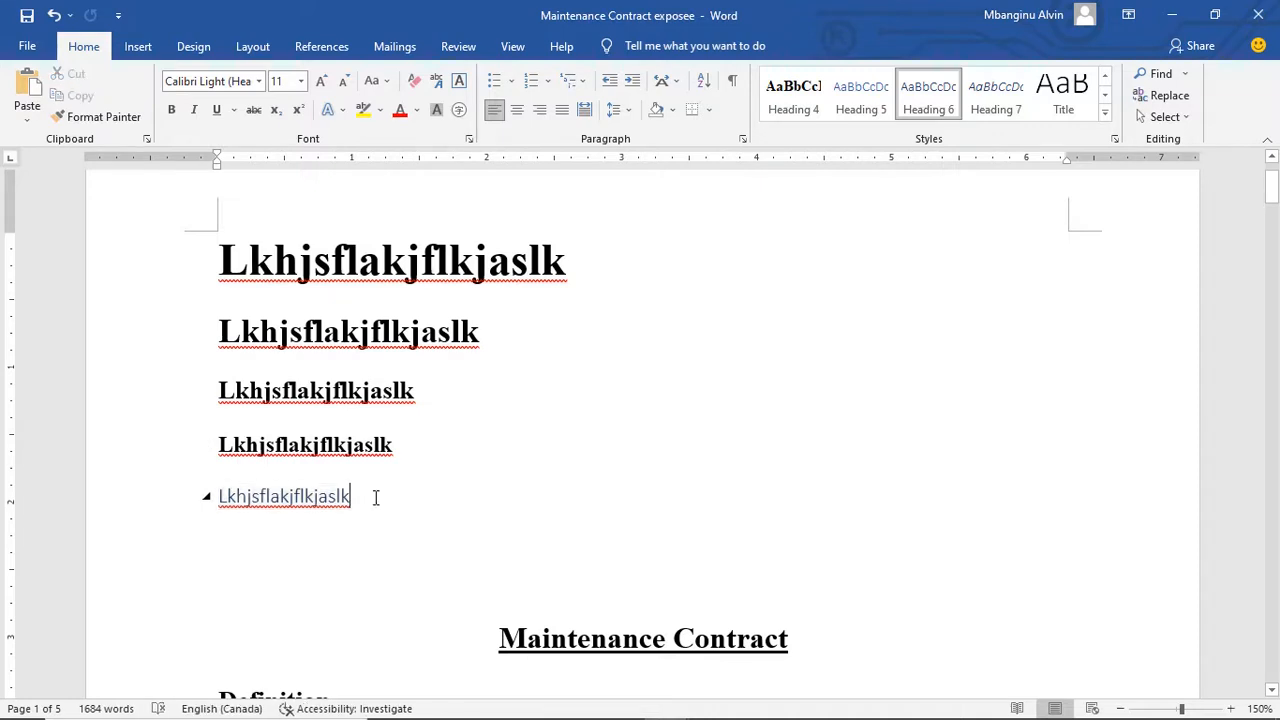
pyautogui.moveTo(374, 497); pyautogui.dragTo(240, 492)
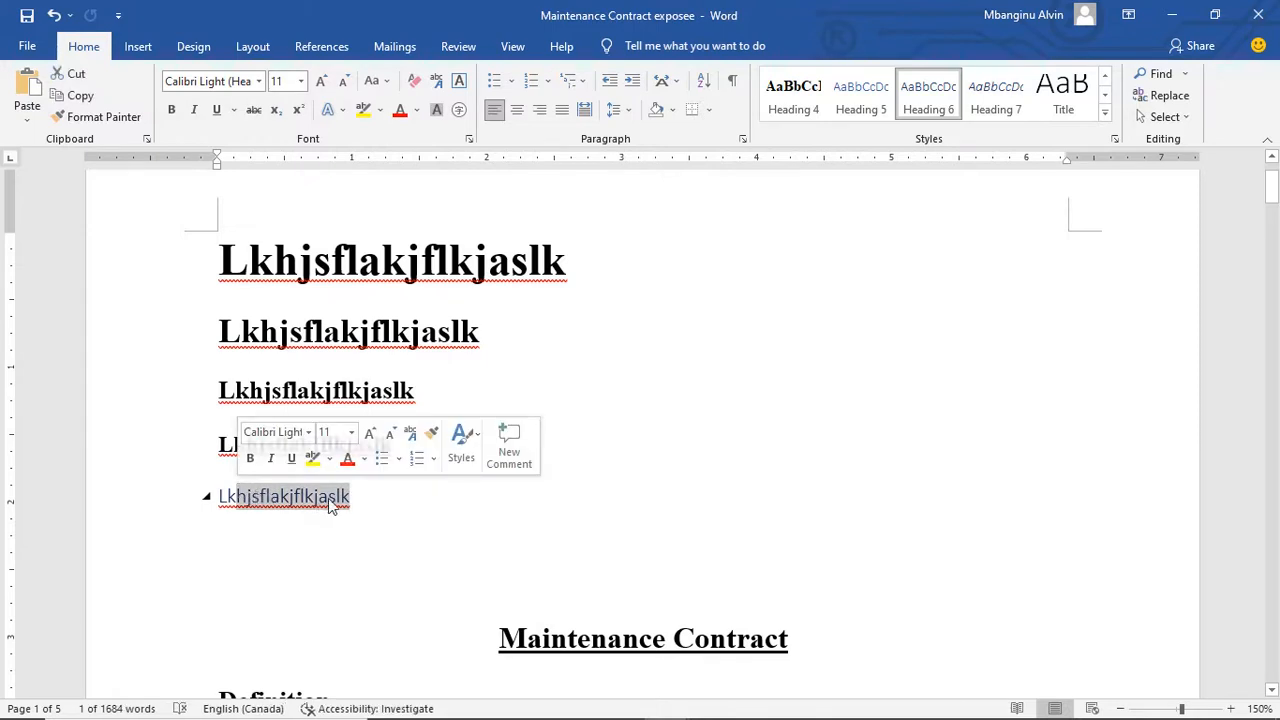
pyautogui.moveTo(350, 497); pyautogui.dragTo(216, 496)
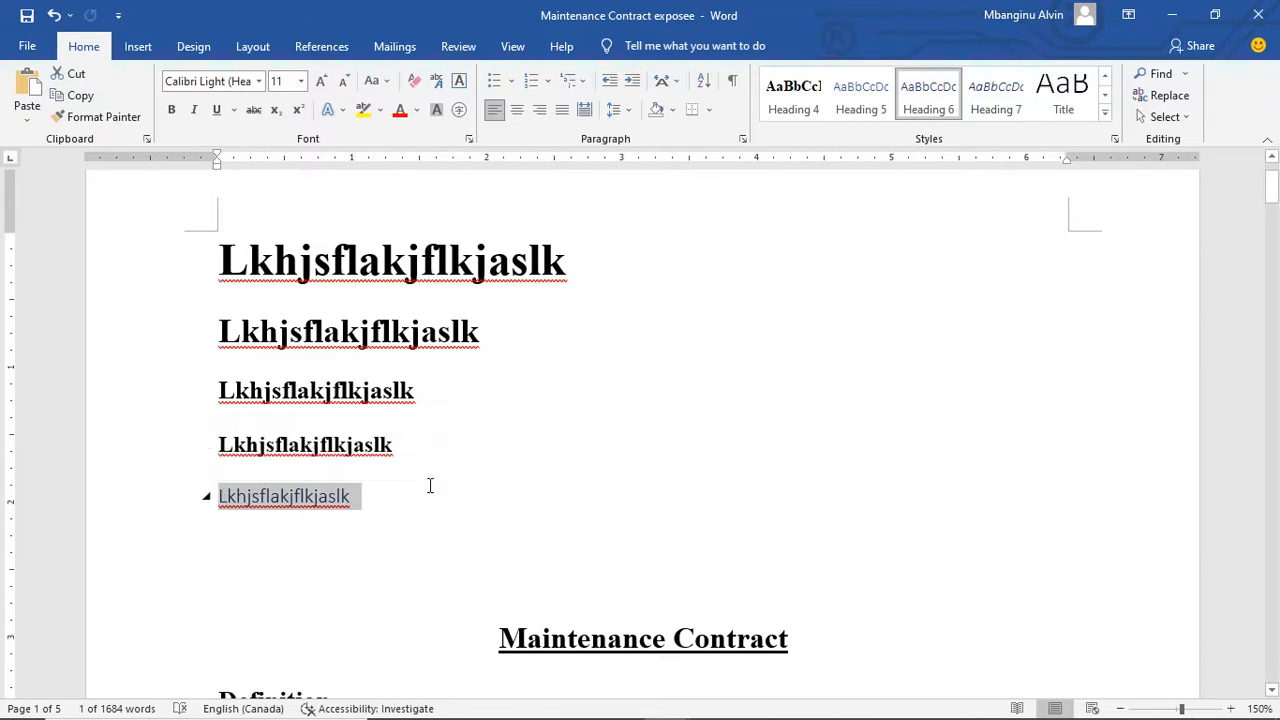
pyautogui.click(383, 505)
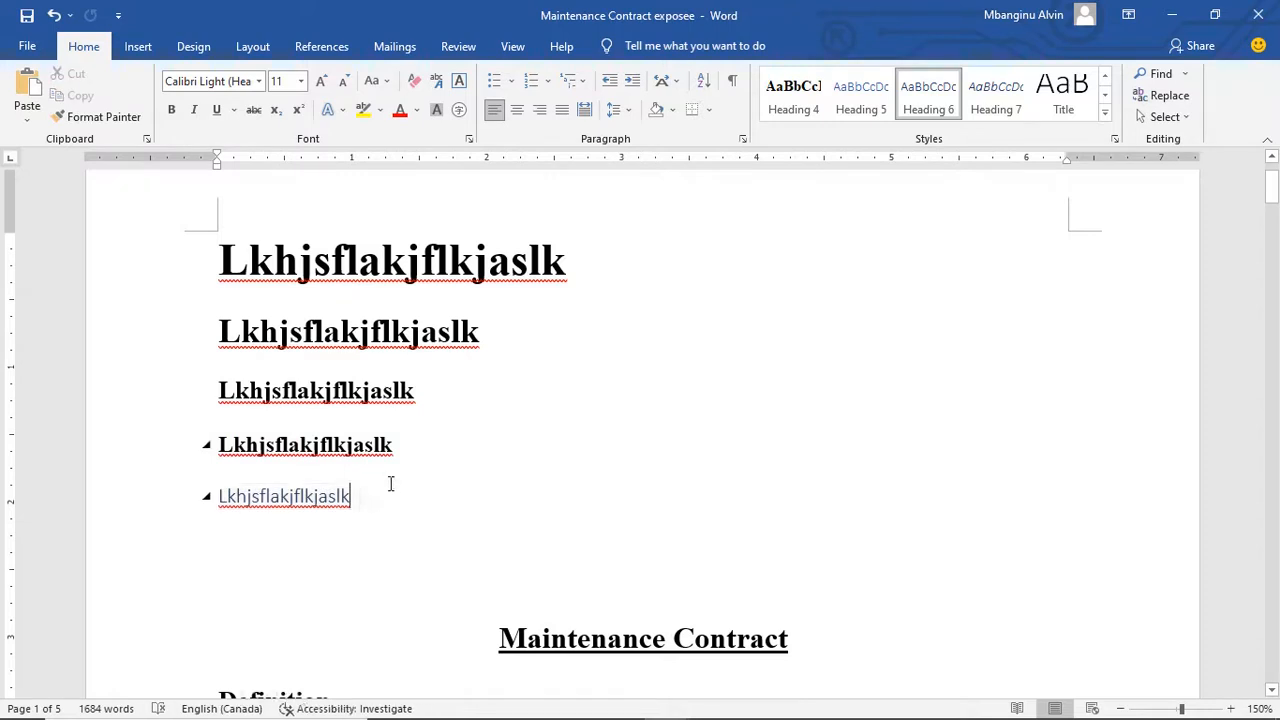
# - Delete all five "Lkhjsflakjflkjaslk" sample lines above the Maintenance Contract title
pyautogui.scroll(-2, 440, 494)
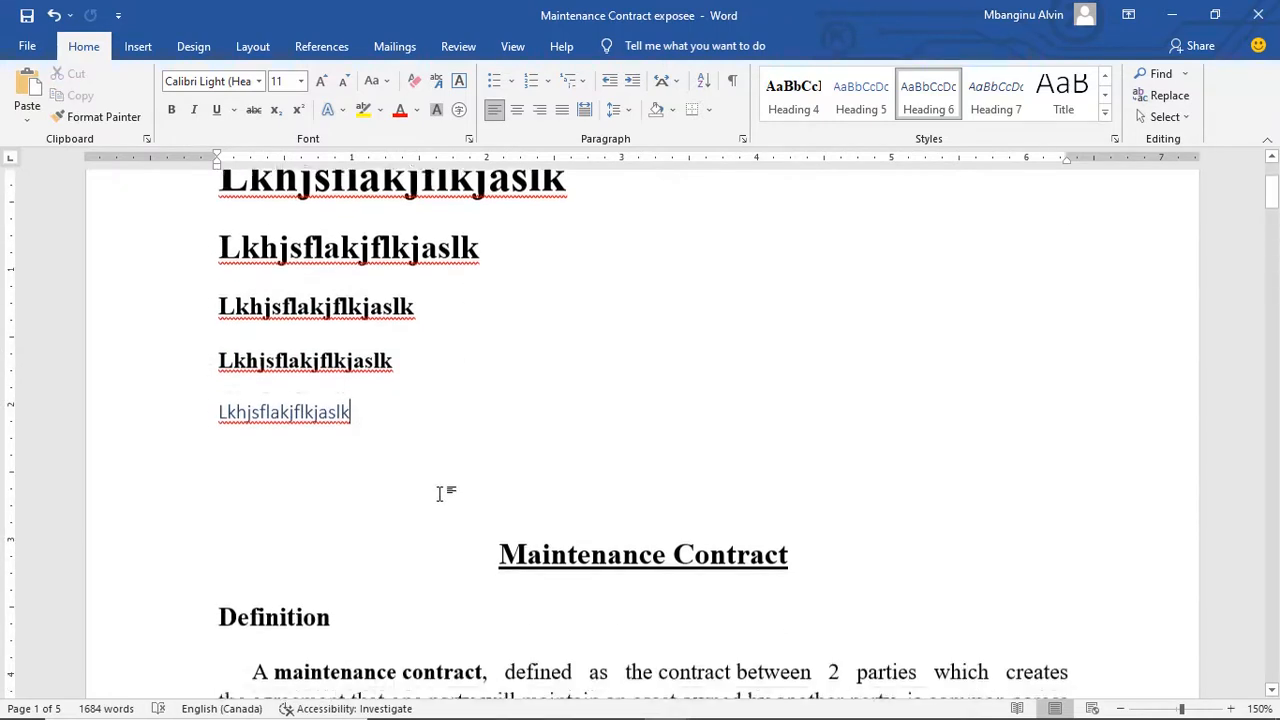
pyautogui.moveTo(455, 417); pyautogui.dragTo(189, 206)
pyautogui.scroll(2, 180, 216)
pyautogui.scroll(1, 180, 216)
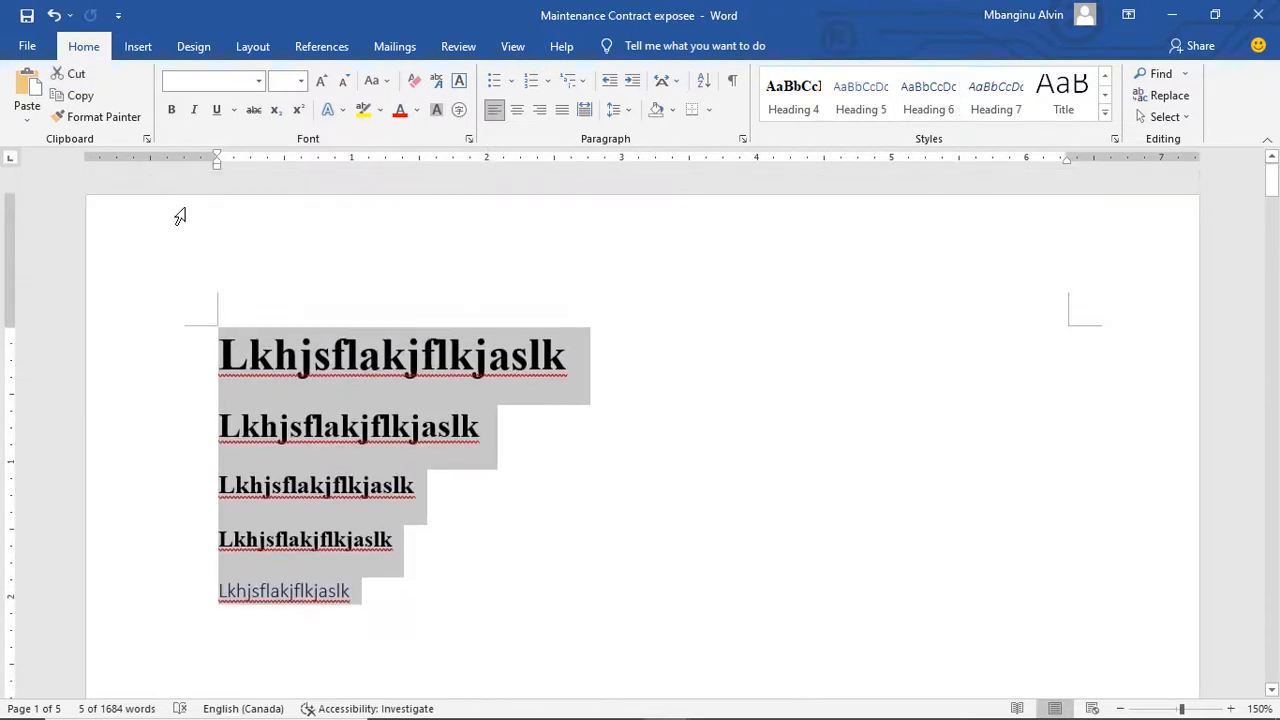
pyautogui.press('Delete')
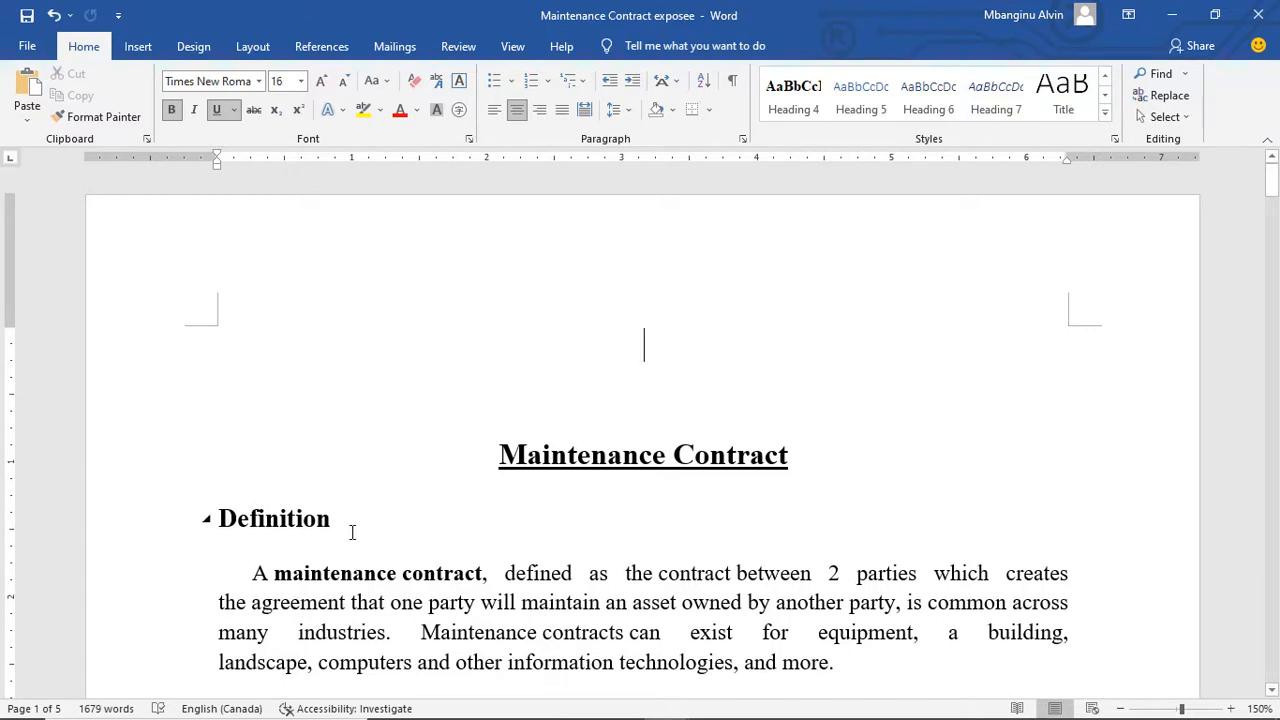
# - Left-align the empty line at the start of the document, above the Maintenance Contract title
pyautogui.moveTo(352, 530); pyautogui.dragTo(205, 531)
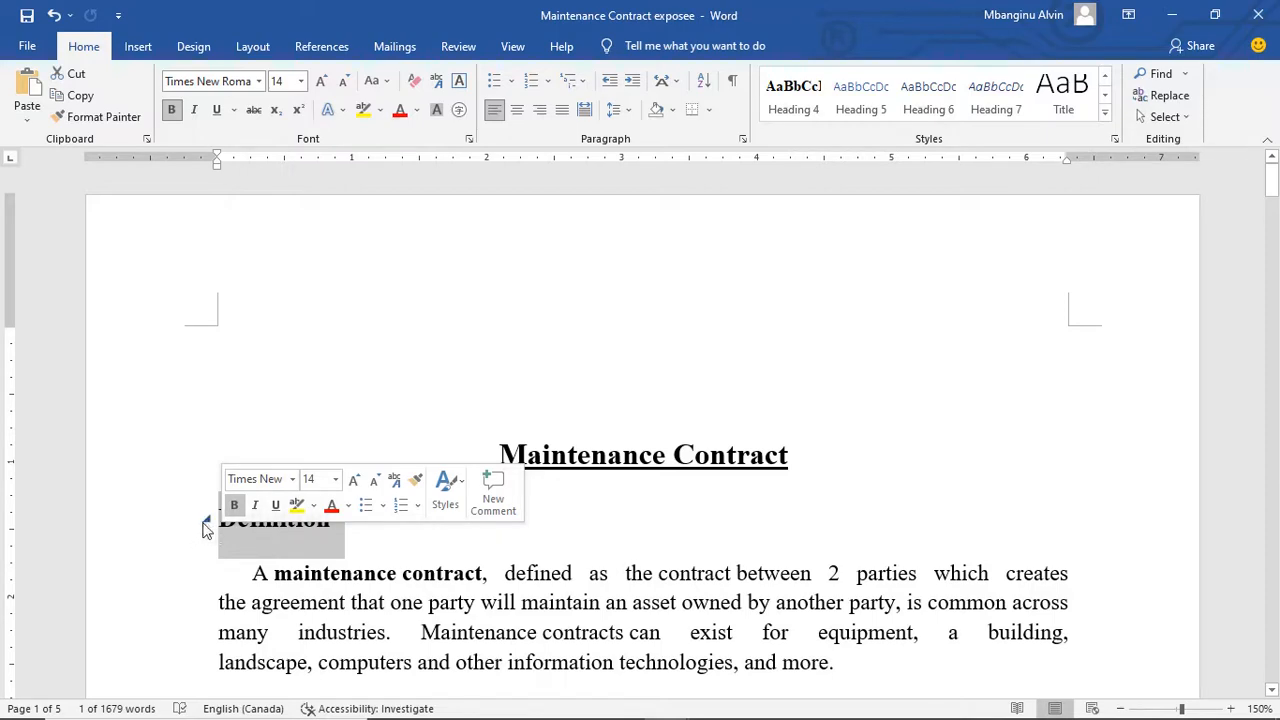
pyautogui.scroll(-4, 220, 450)
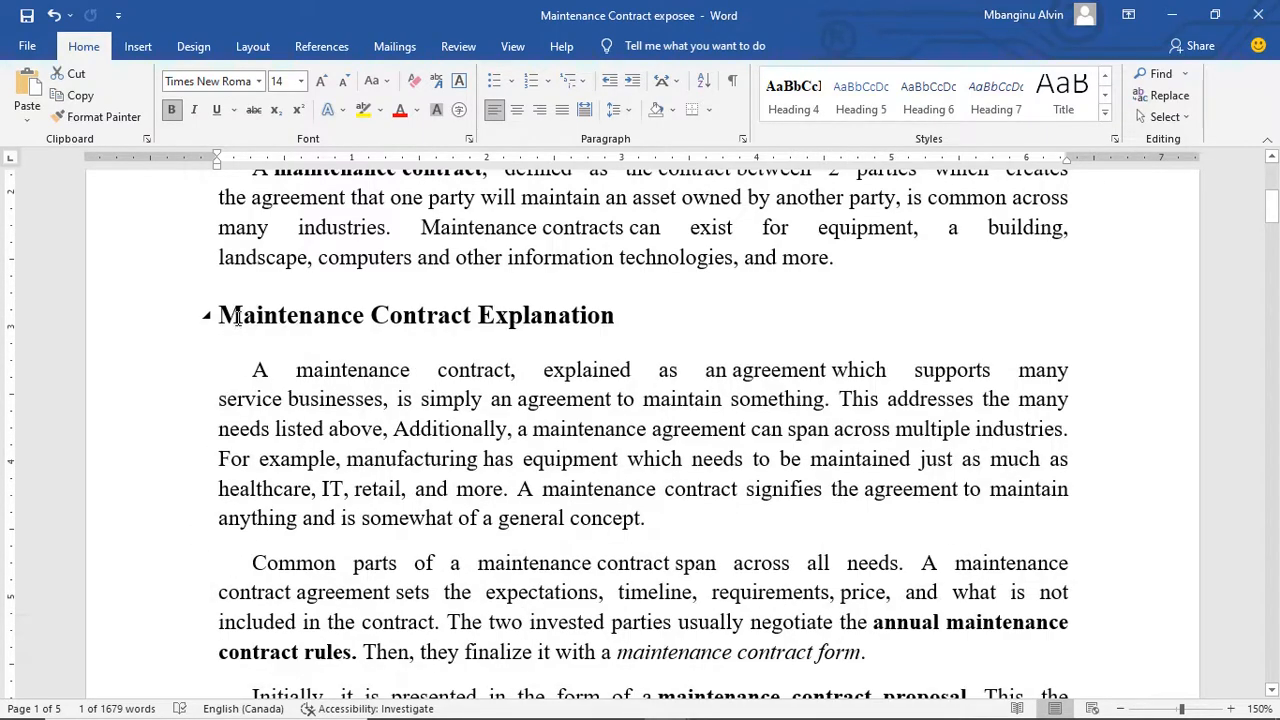
pyautogui.scroll(-10, 259, 332)
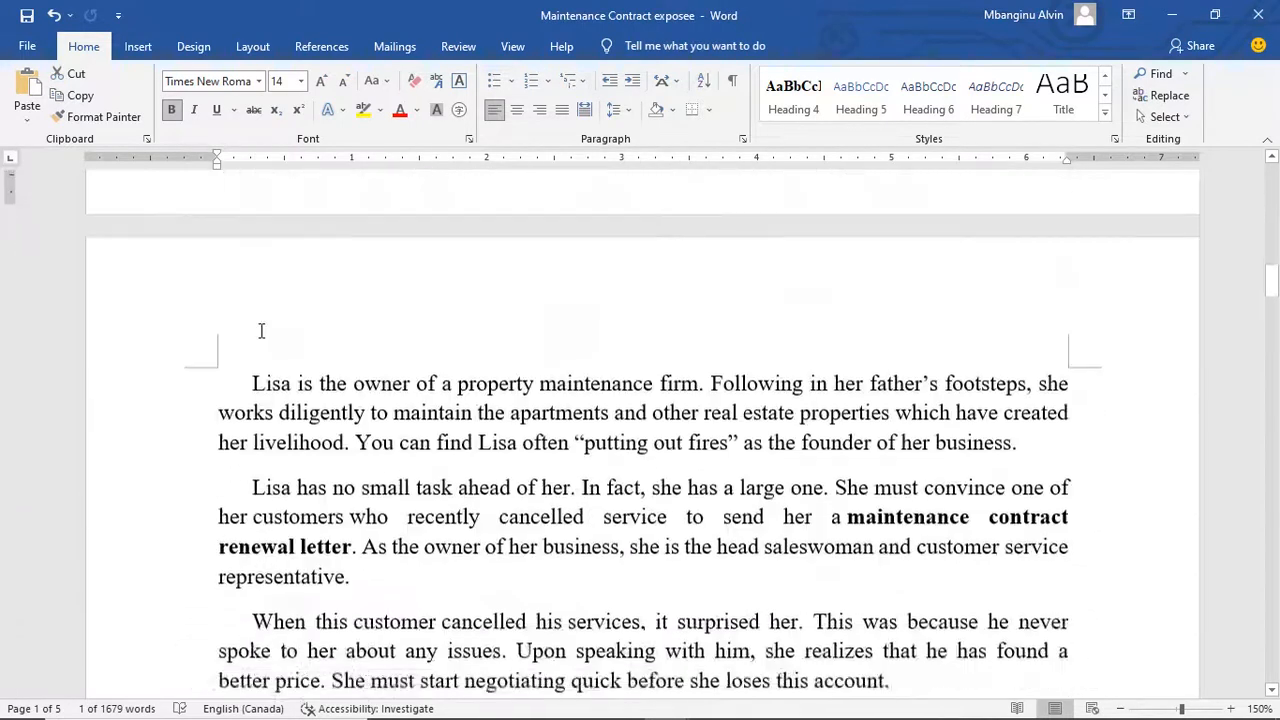
pyautogui.hotkey('ctrl', 'Home')
pyautogui.hotkey('ctrl', 'l')
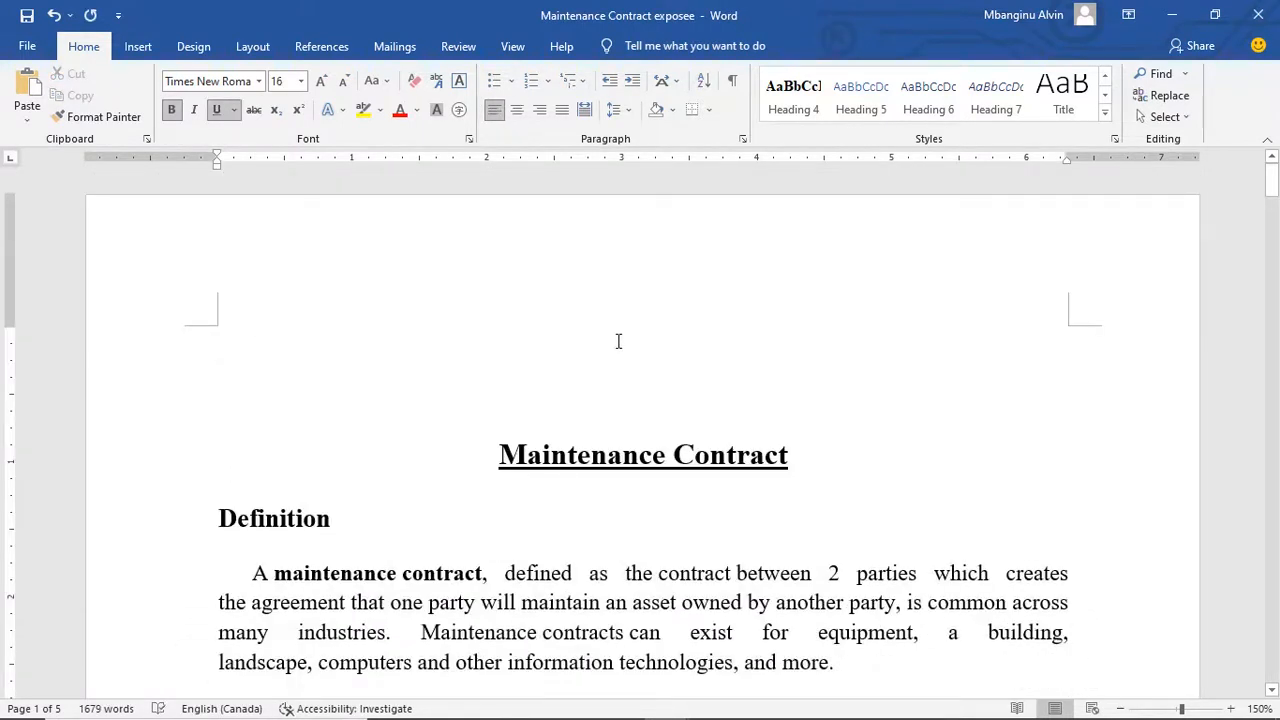
pyautogui.hotkey('ctrl', 'e')
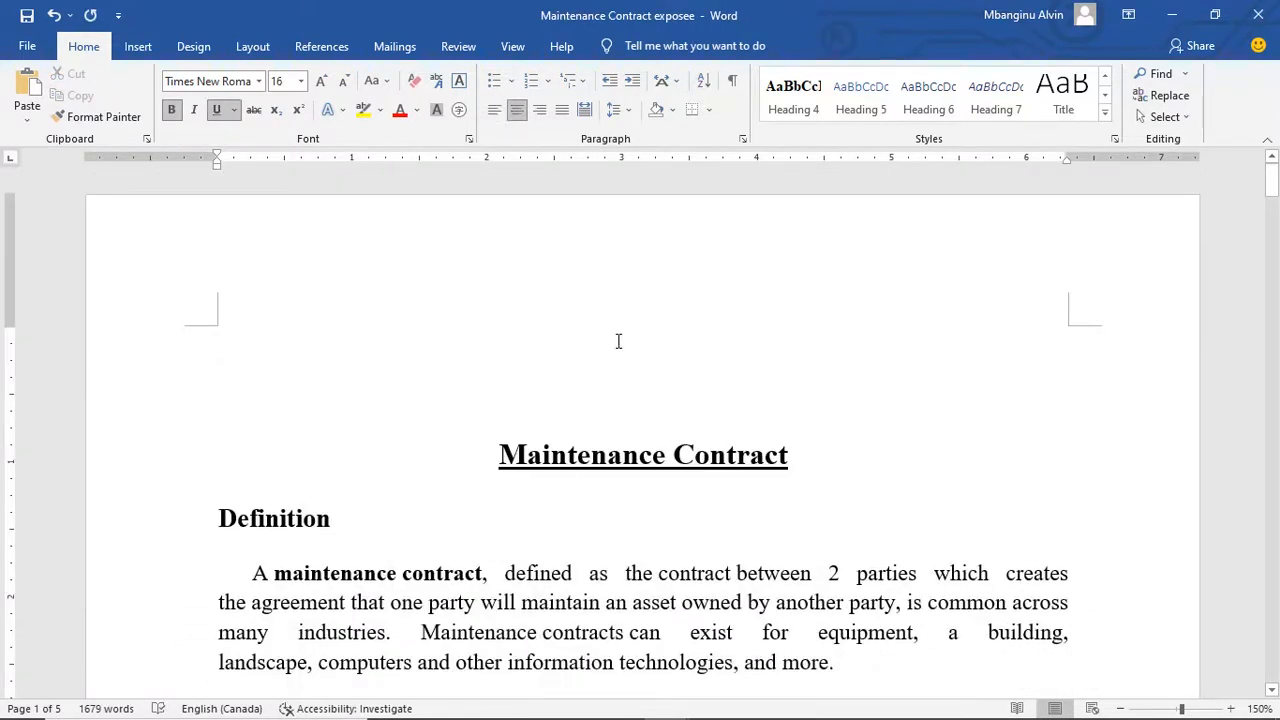
pyautogui.hotkey('ctrl', 'l')
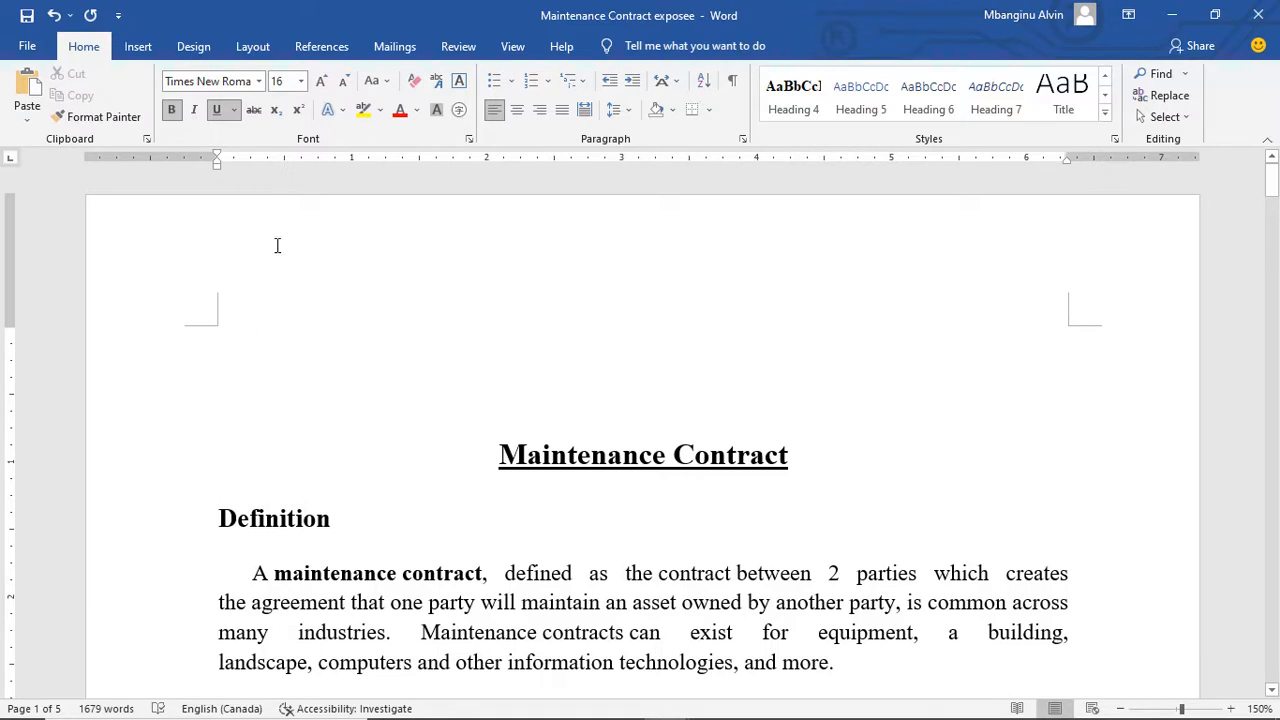
# - Insert an Automatic Table 1 table of contents on the empty line above the Maintenance Contract title
pyautogui.click(340, 52)
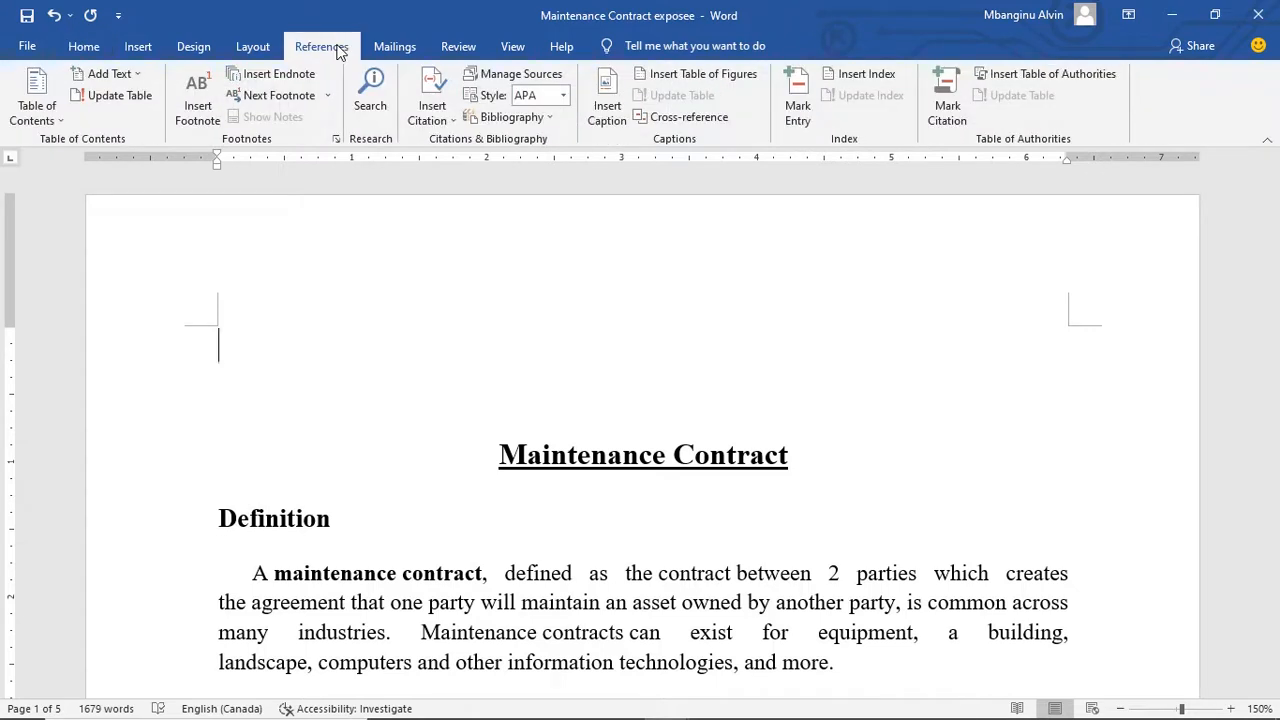
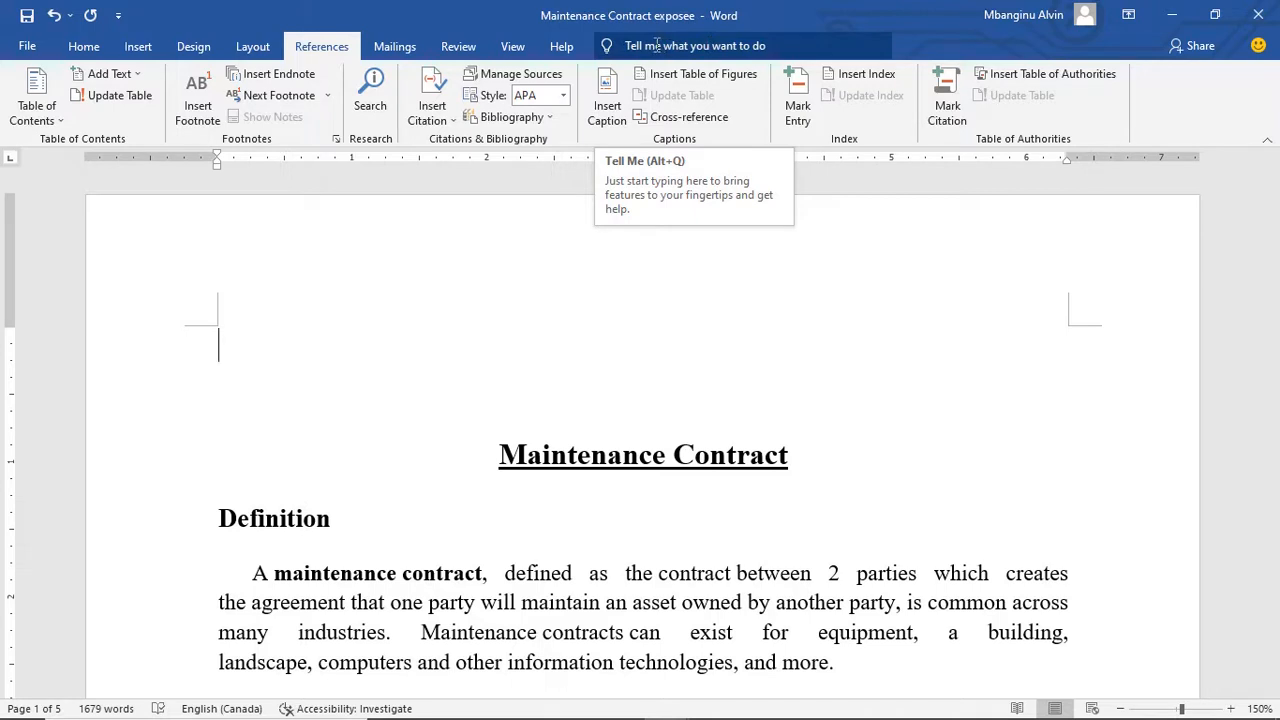
pyautogui.click(670, 45)
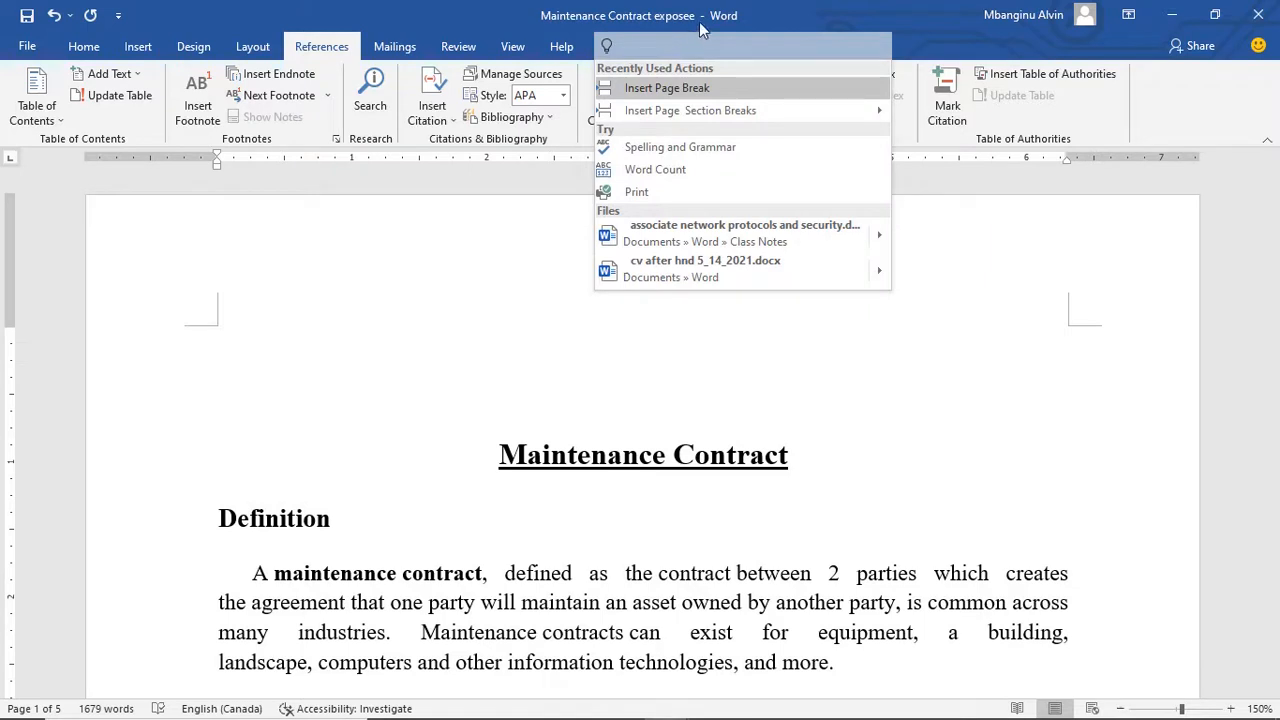
pyautogui.click(732, 18)
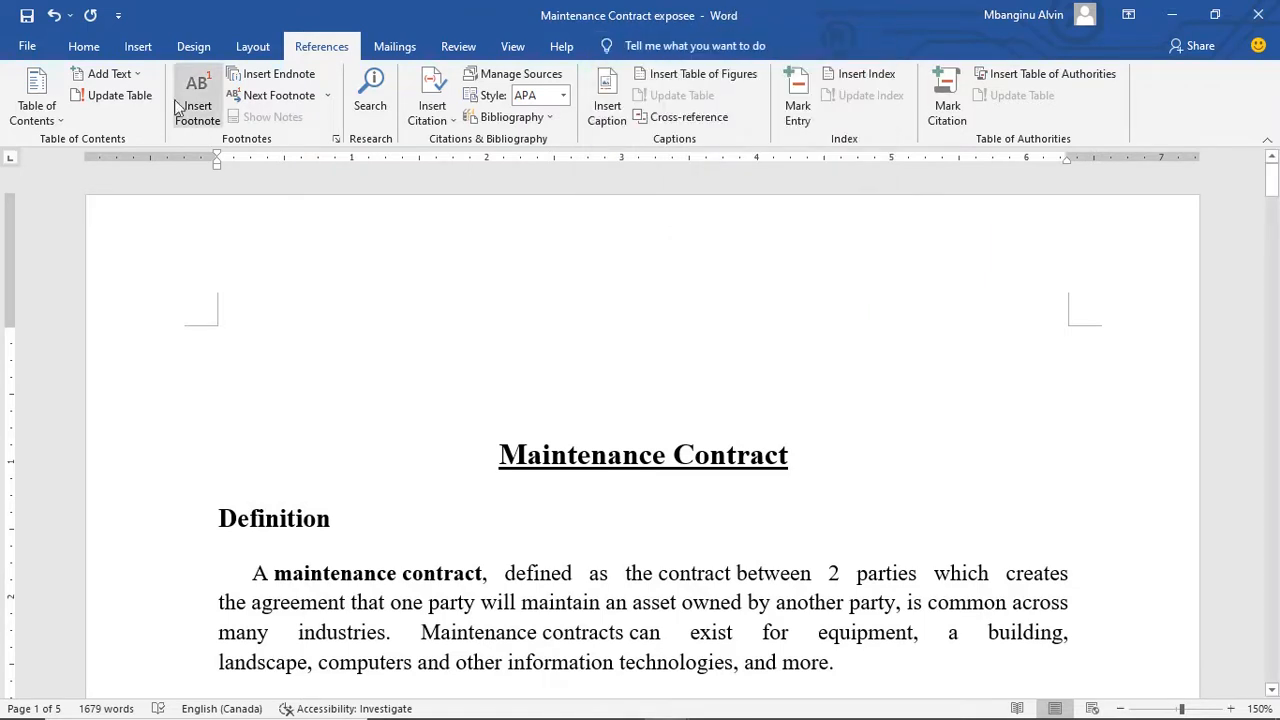
pyautogui.click(55, 118)
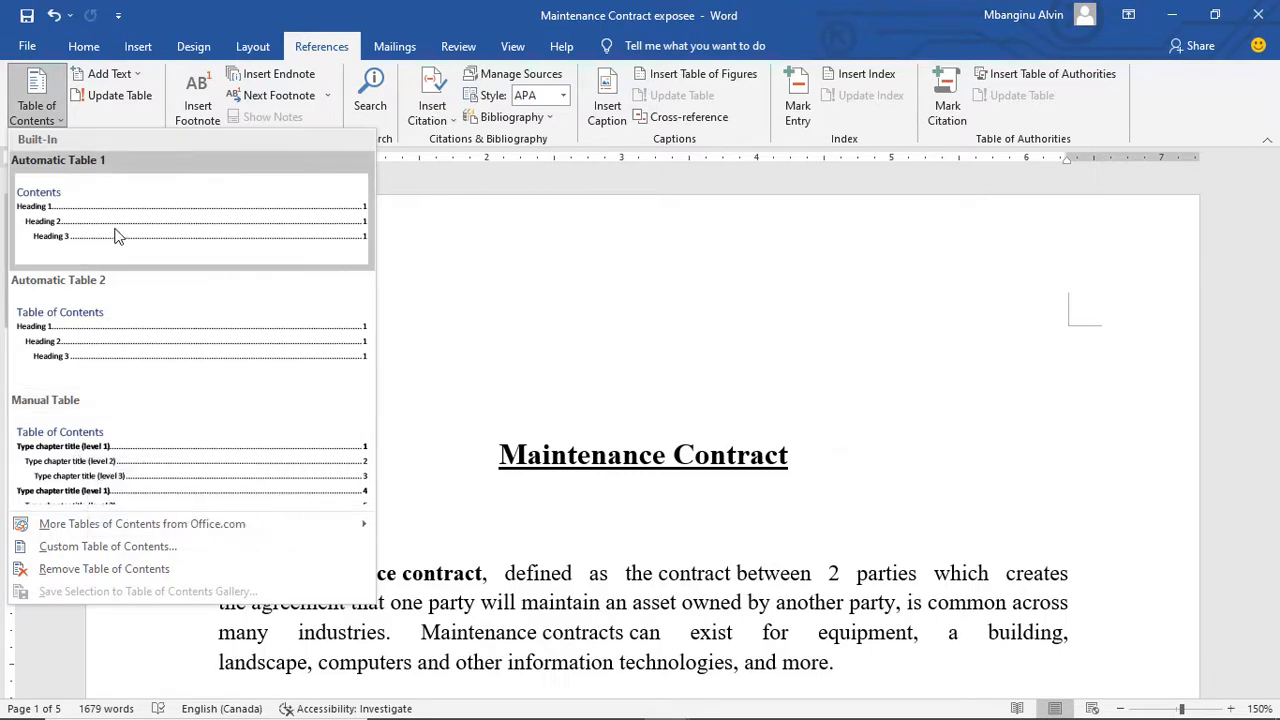
pyautogui.click(115, 236)
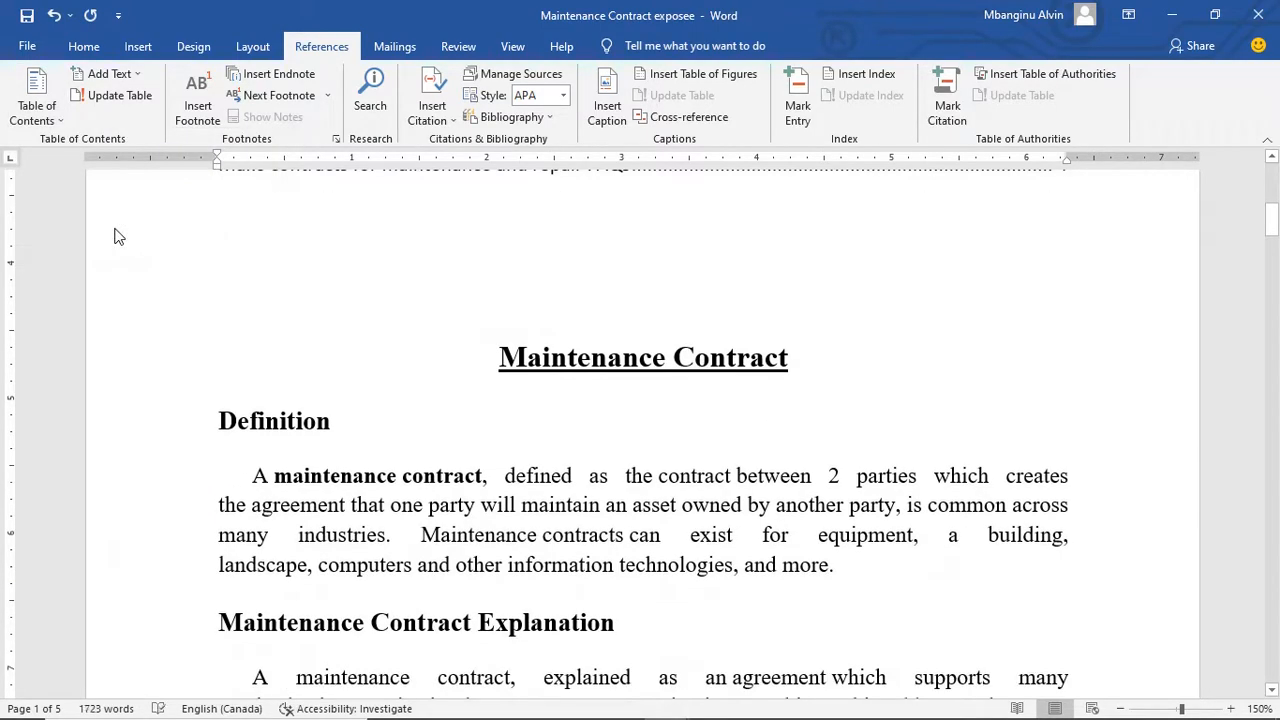
# - Compare the entries in the new table of contents with the Definition heading in the document body
pyautogui.scroll(5, 293, 347)
pyautogui.click(289, 356)
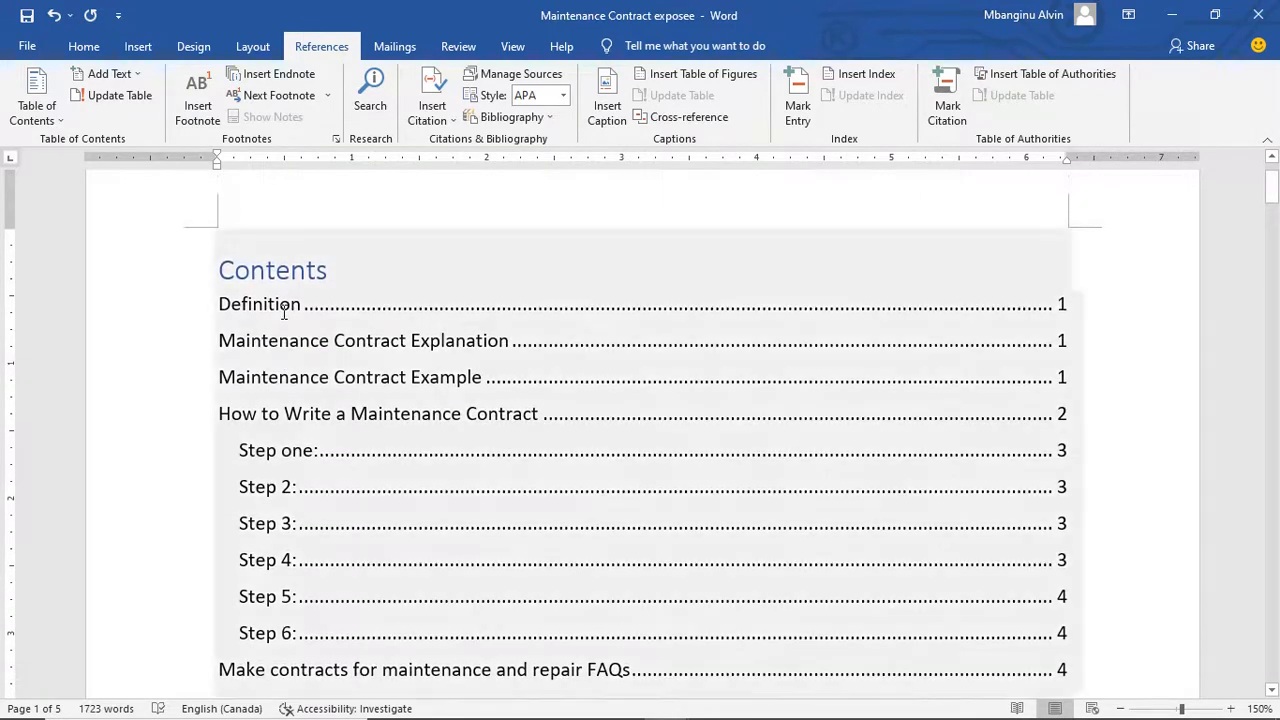
pyautogui.click(222, 306)
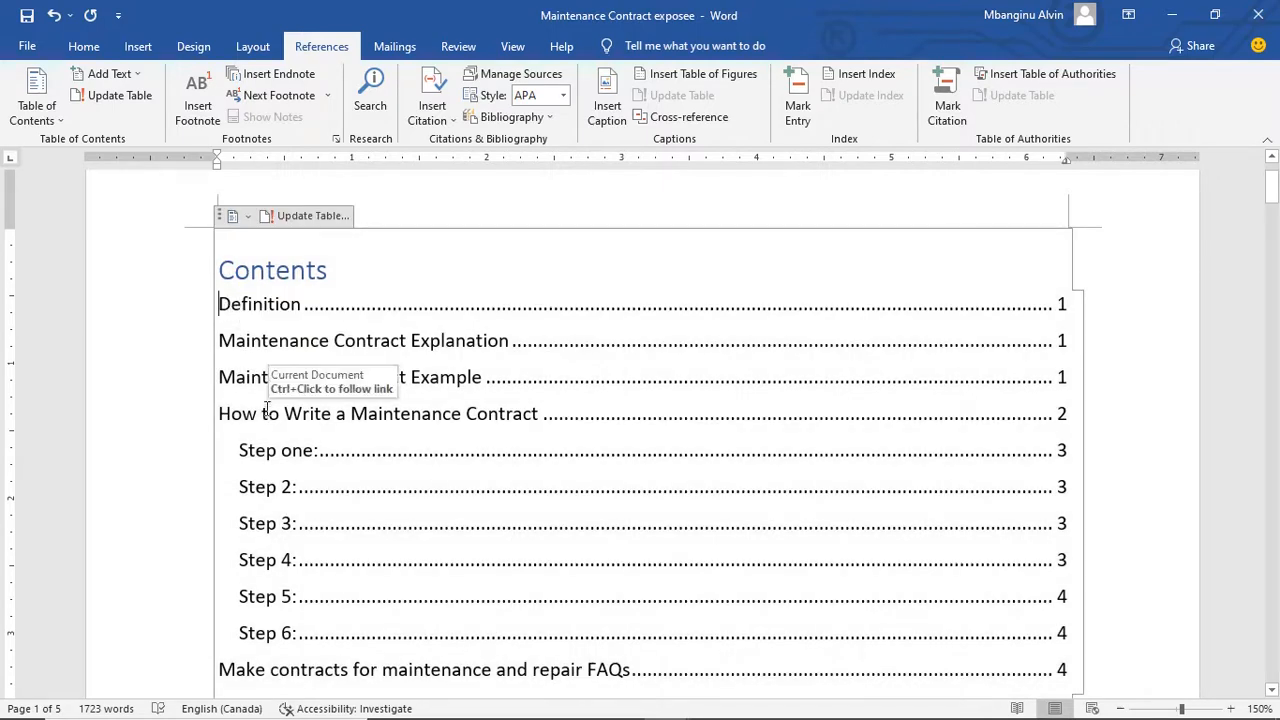
pyautogui.scroll(-5, 267, 407)
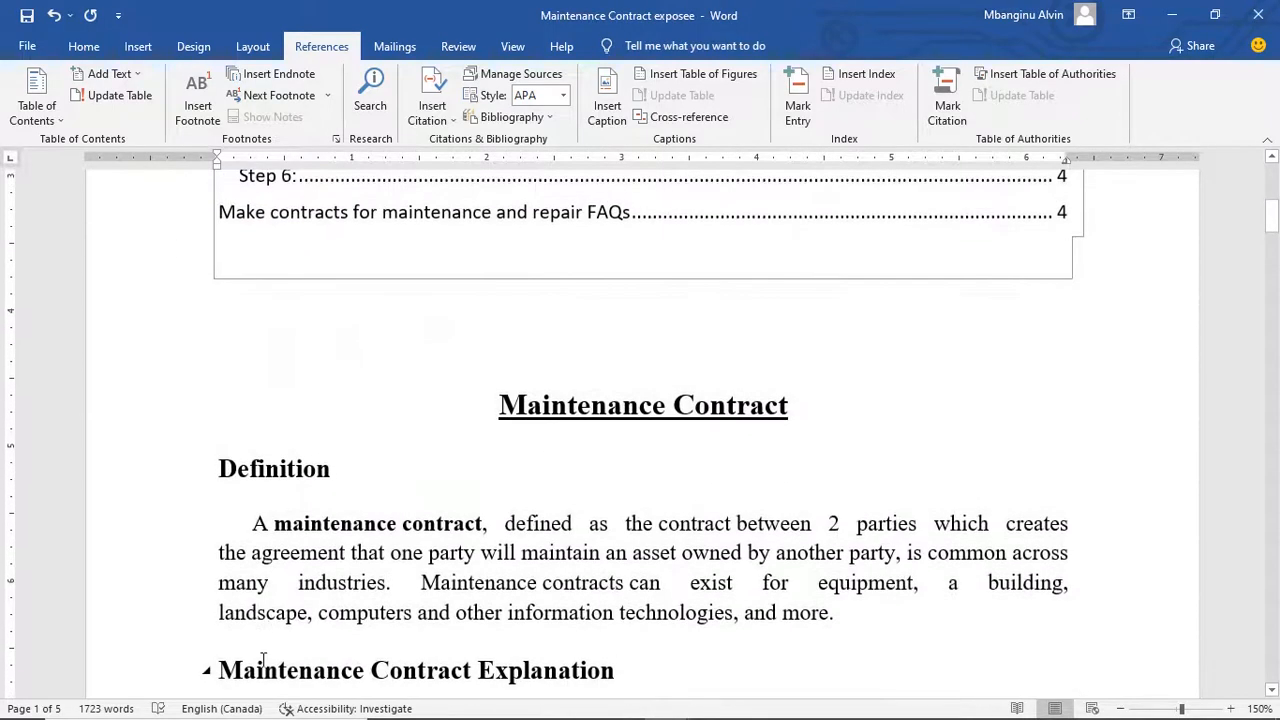
pyautogui.click(434, 497)
pyautogui.moveTo(384, 477); pyautogui.dragTo(210, 478)
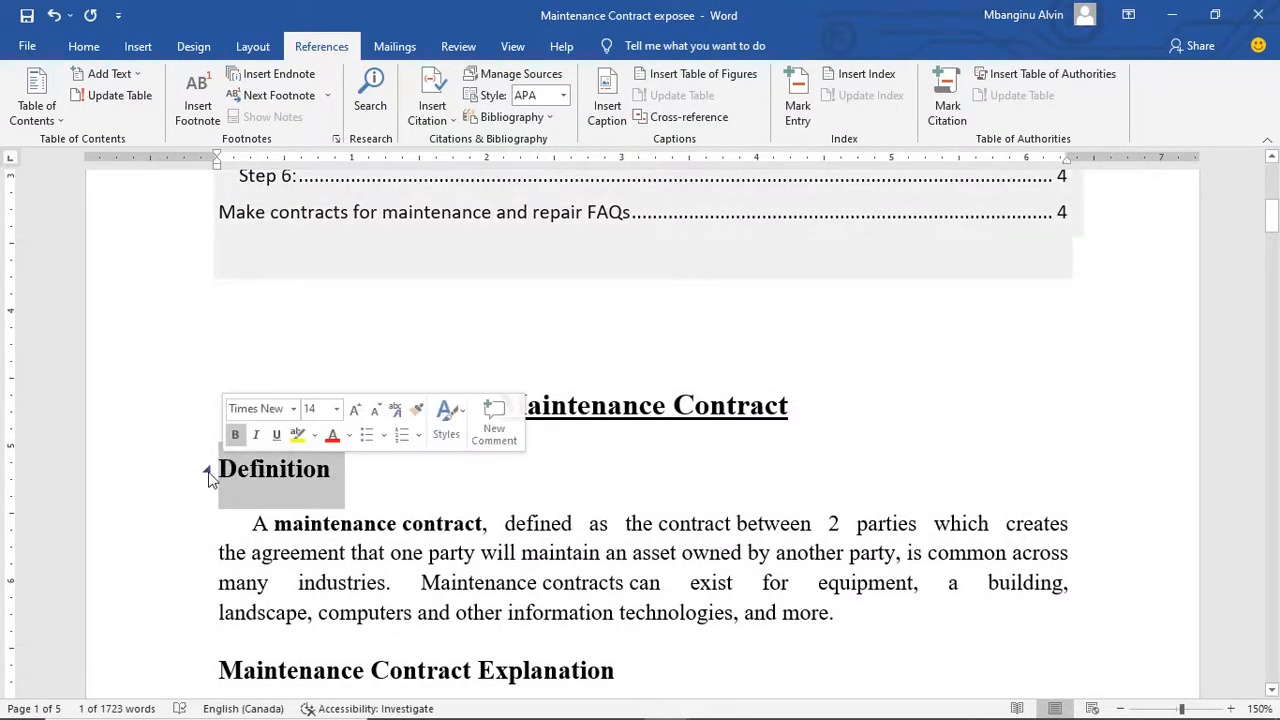
pyautogui.scroll(5, 210, 478)
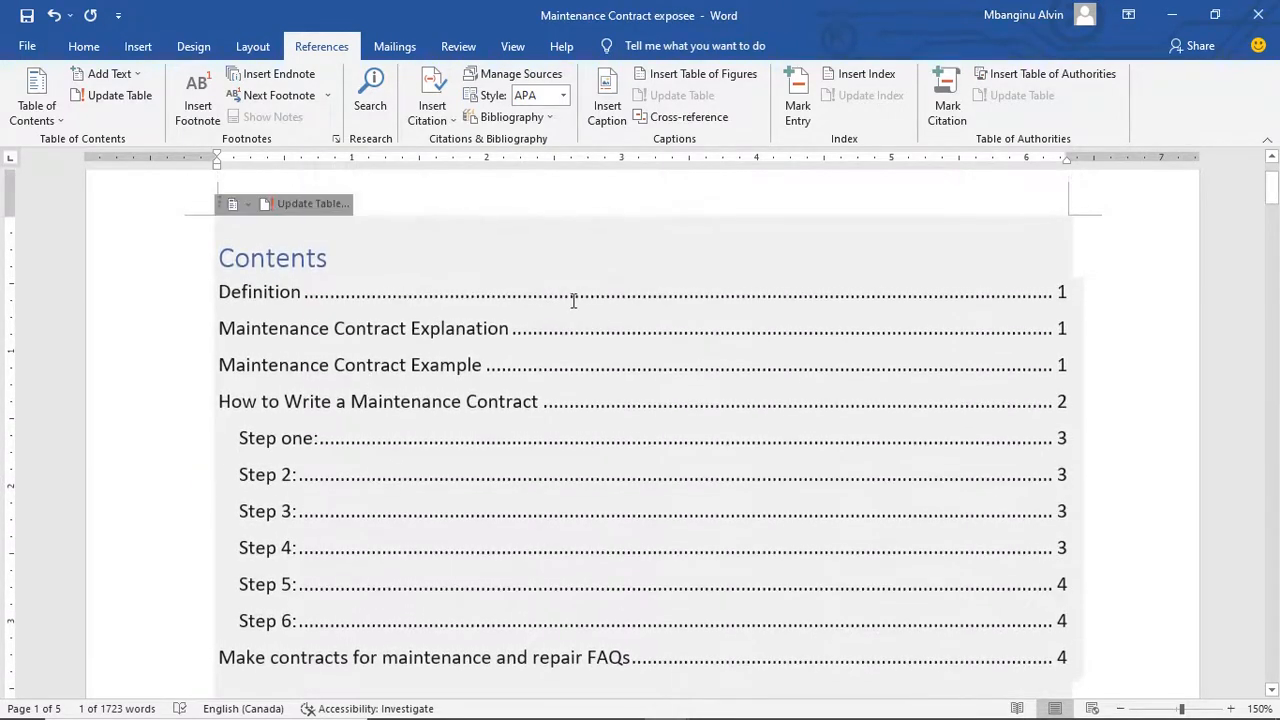
pyautogui.scroll(-4, 622, 470)
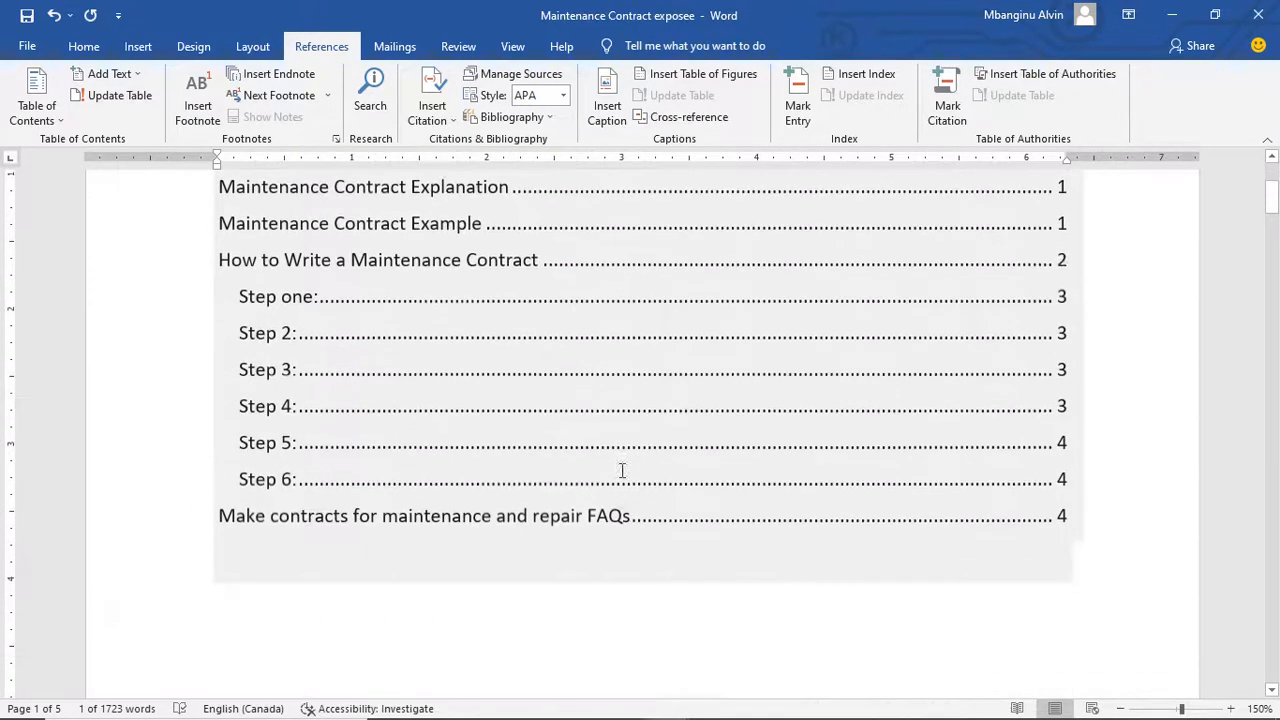
# - Check the page numbers in the table of contents against where the Definition heading stands in the document
pyautogui.hotkey('ctrl', 'Home')
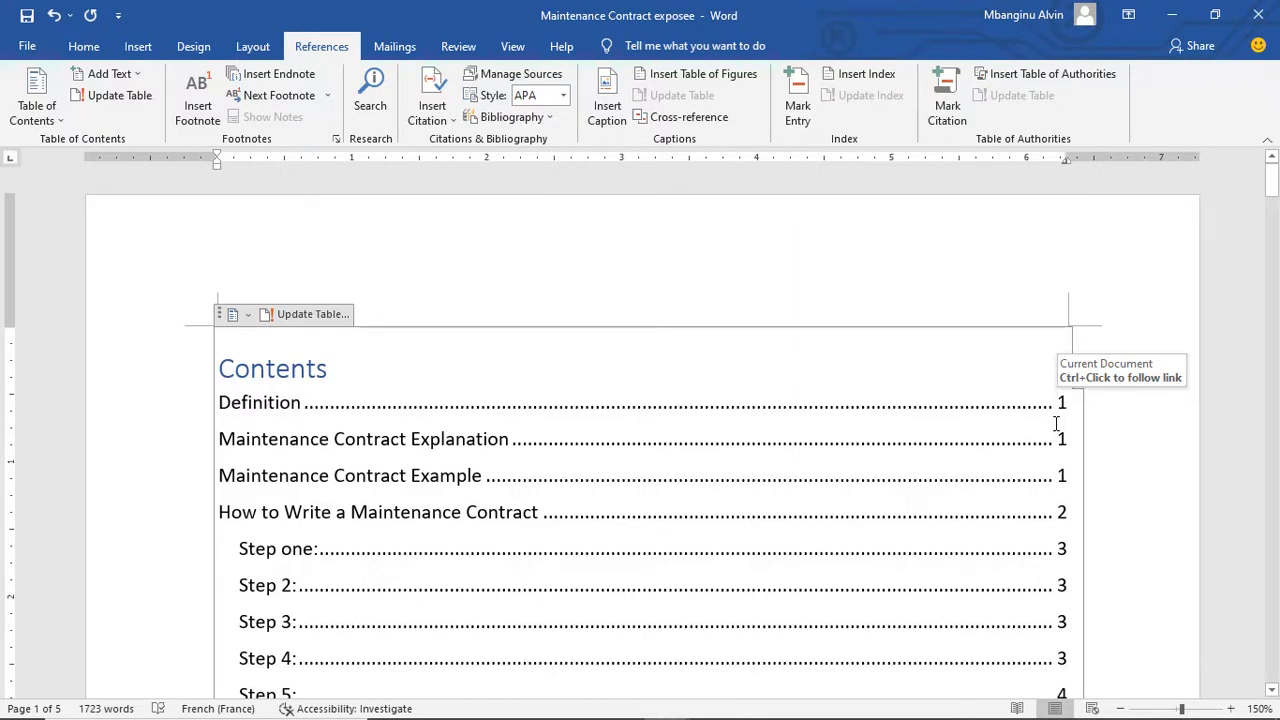
pyautogui.scroll(-2, 1056, 424)
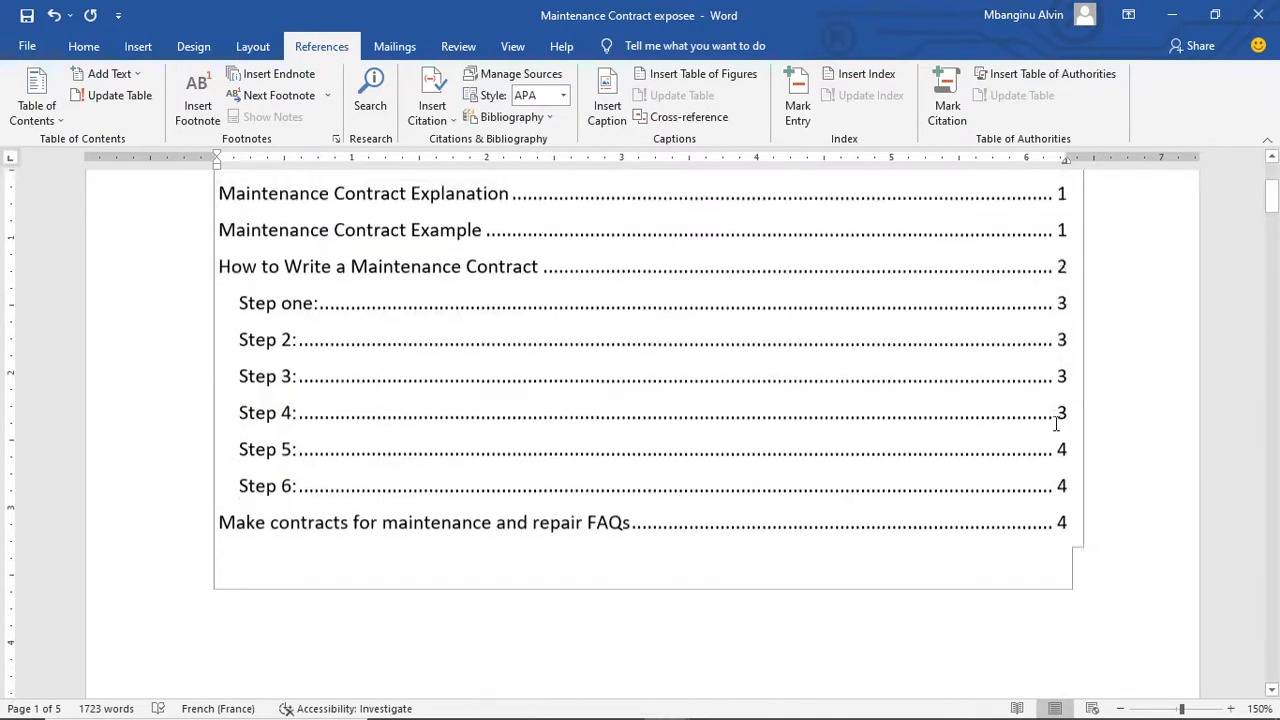
pyautogui.scroll(-2, 1056, 424)
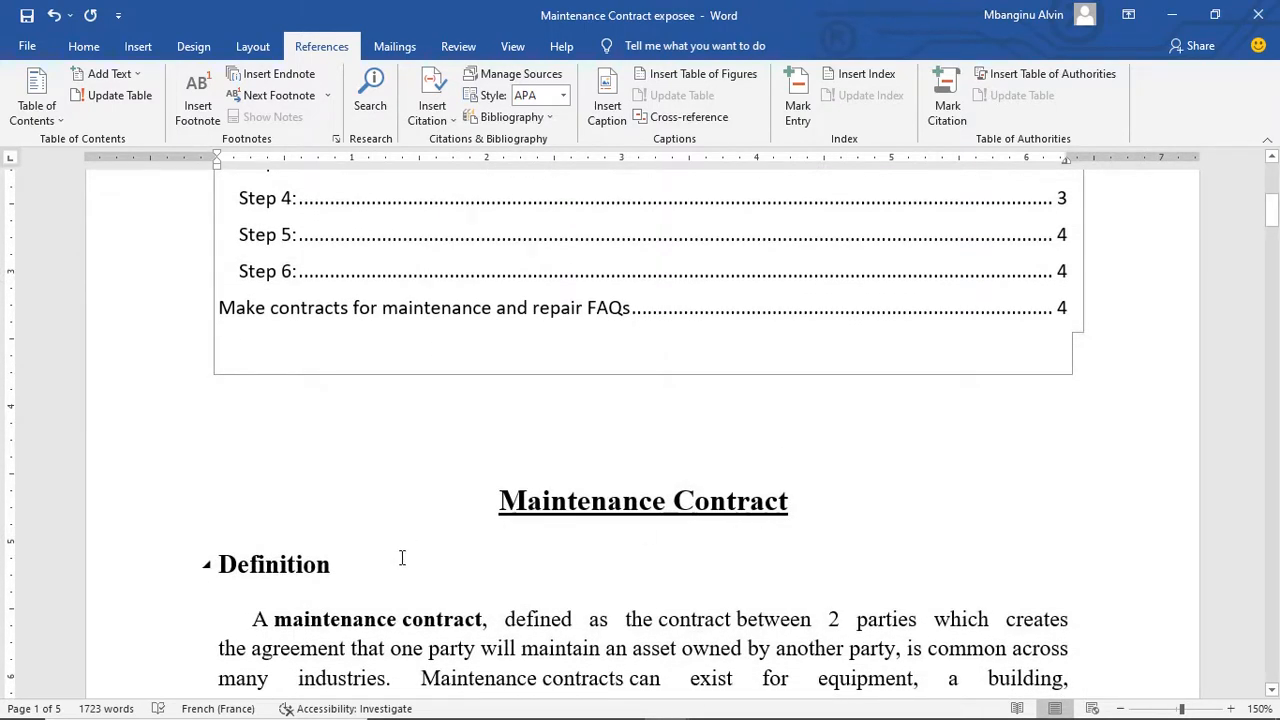
pyautogui.moveTo(340, 563); pyautogui.dragTo(209, 575)
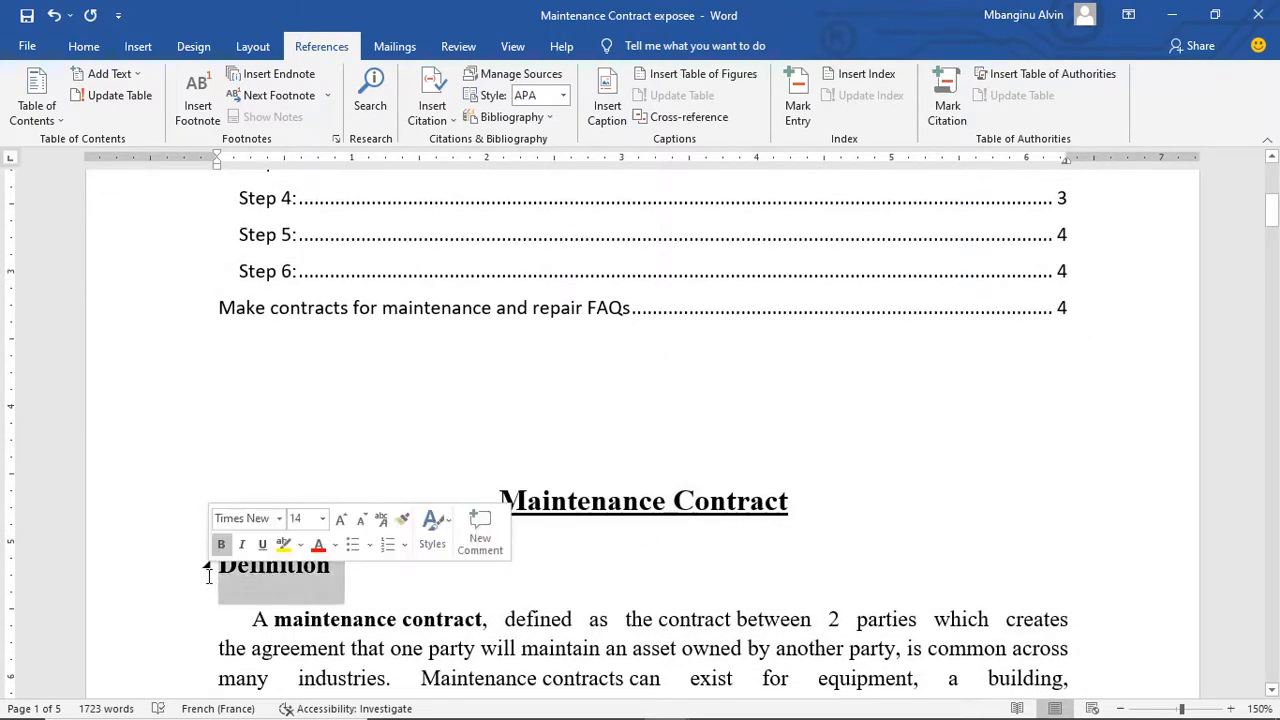
pyautogui.click(360, 585)
pyautogui.scroll(4, 358, 578)
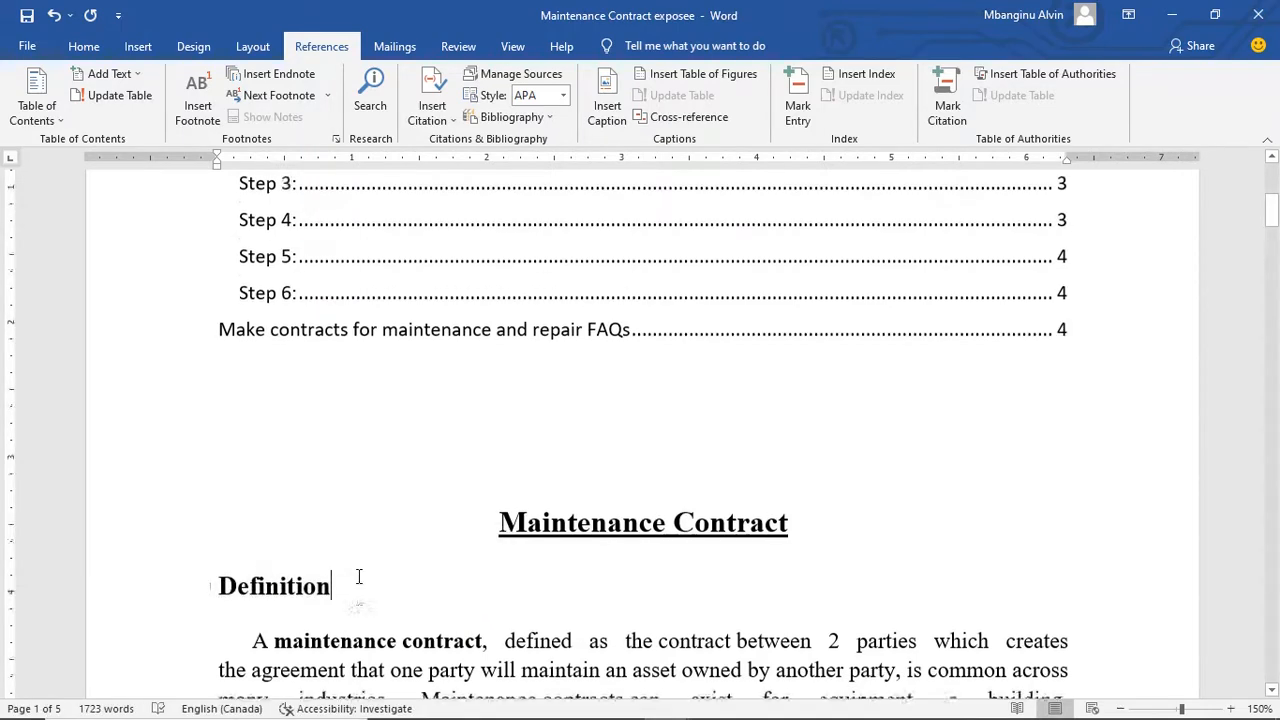
pyautogui.click(320, 383)
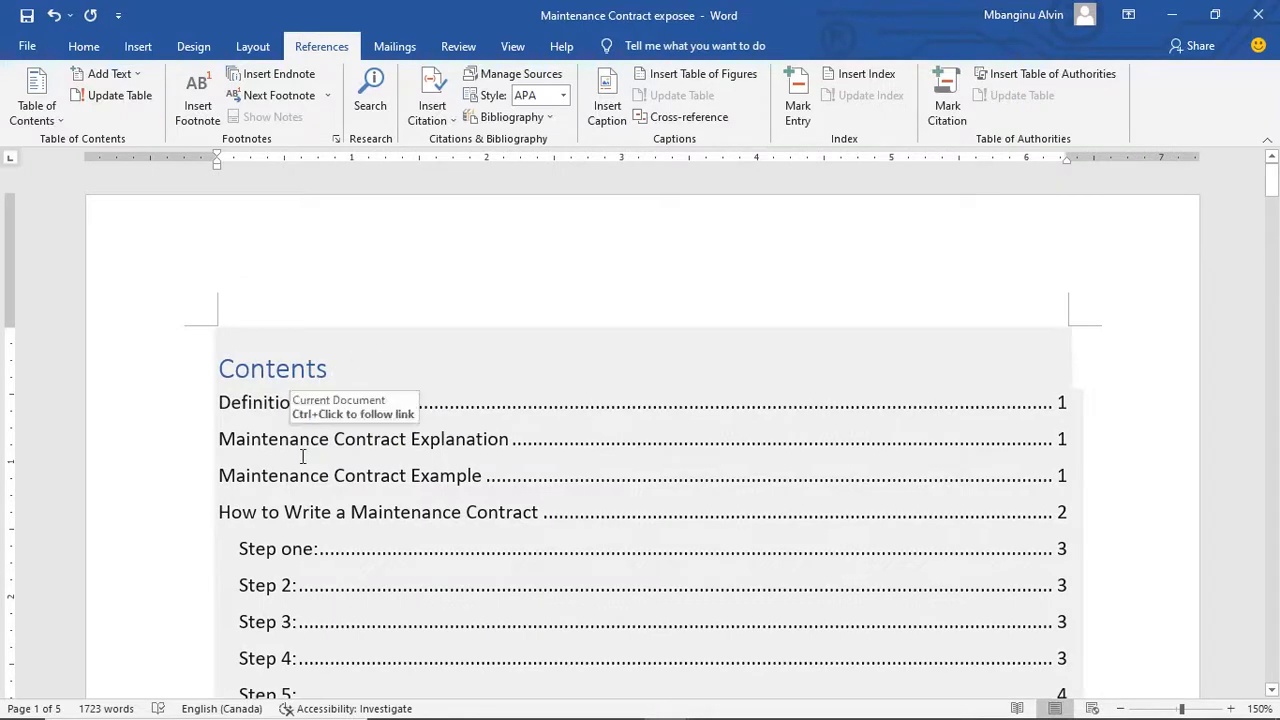
pyautogui.click(419, 322)
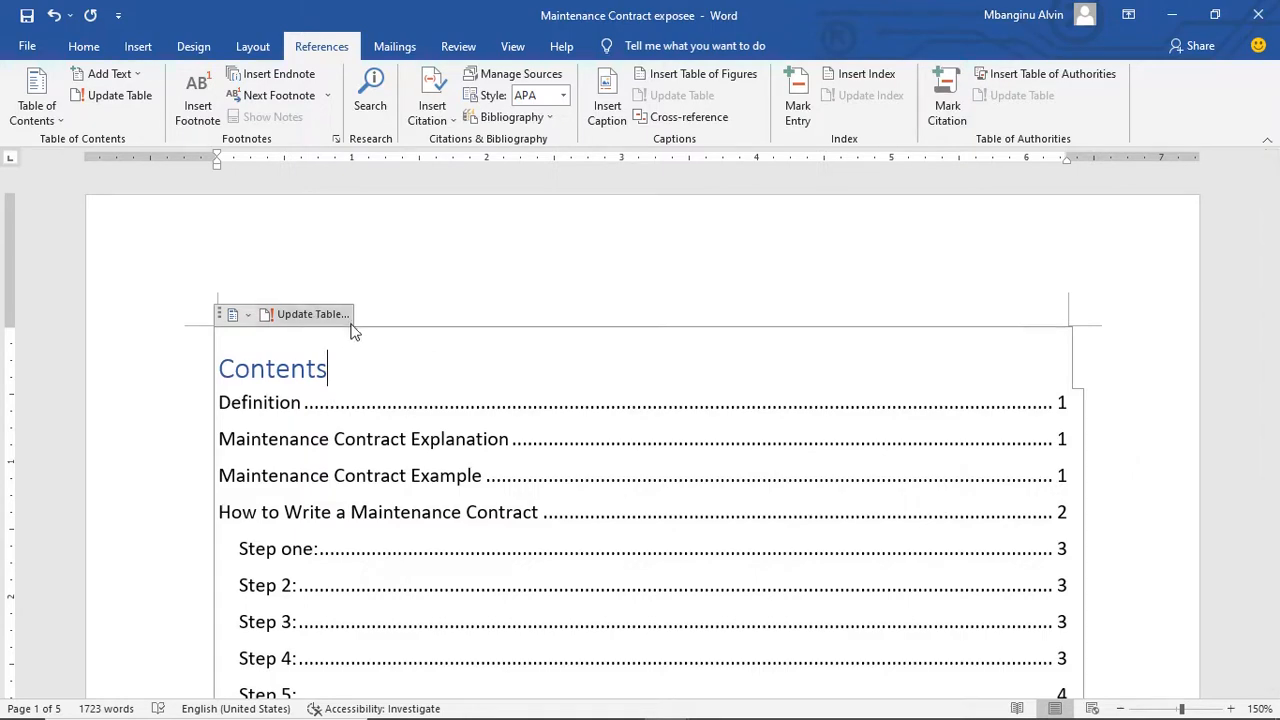
pyautogui.scroll(-7, 352, 386)
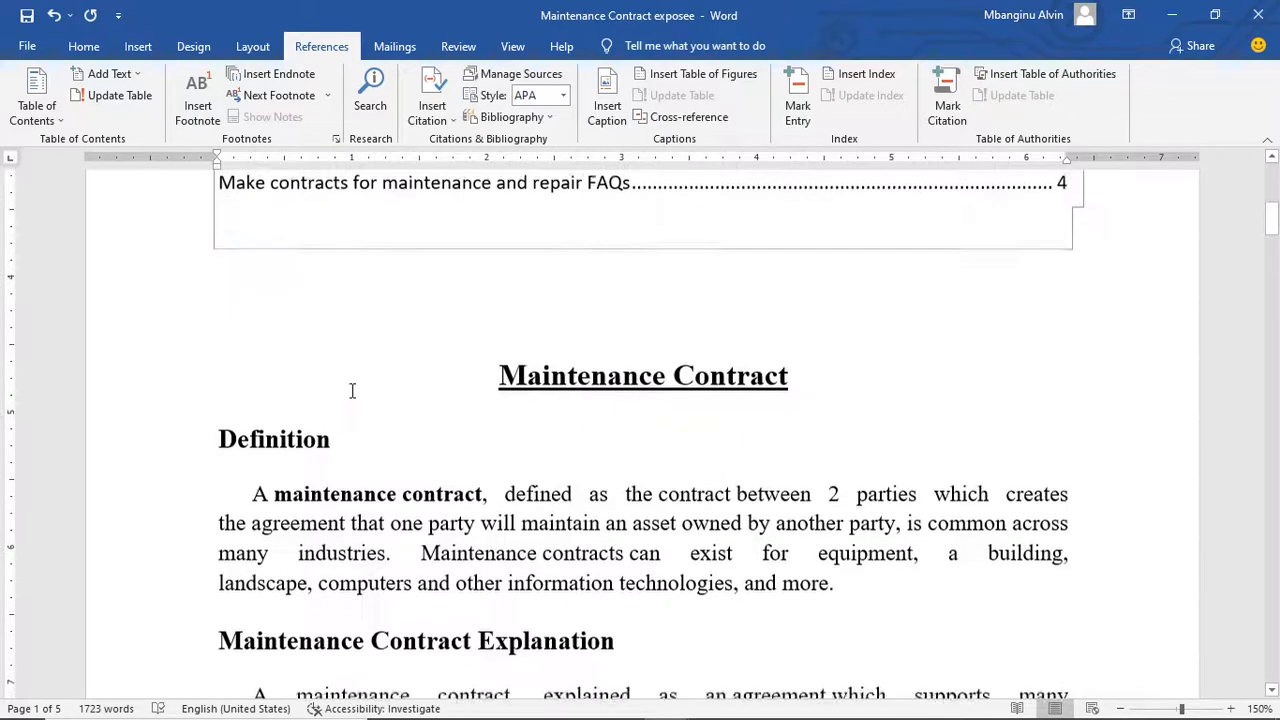
# - Review the main headings, step entries and page numbers listed in the table of contents
pyautogui.scroll(7, 352, 392)
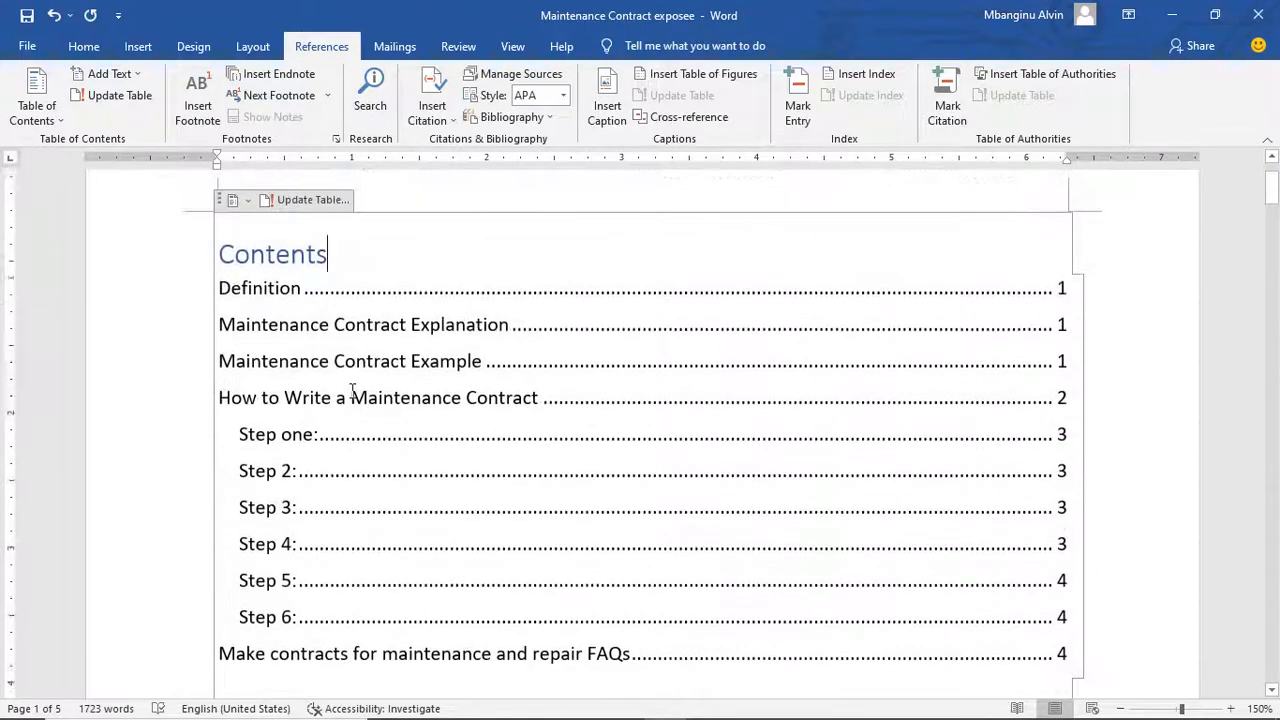
pyautogui.scroll(-2, 352, 390)
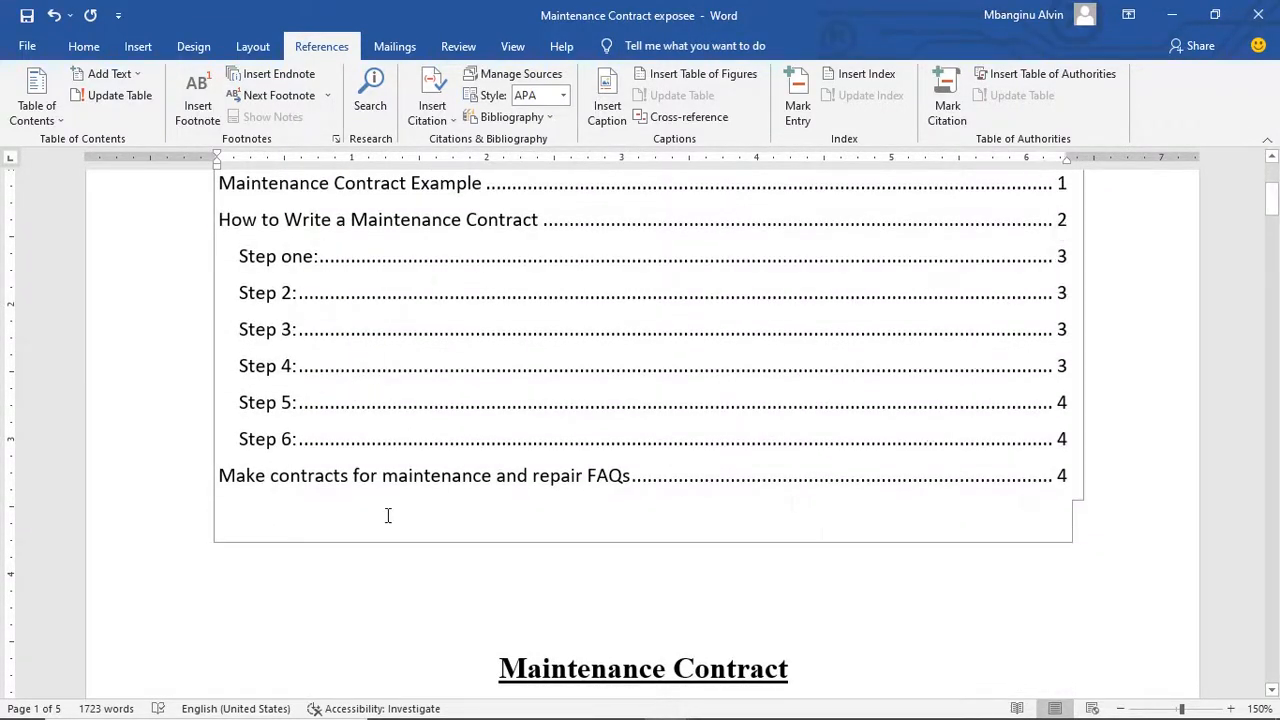
pyautogui.scroll(3, 251, 289)
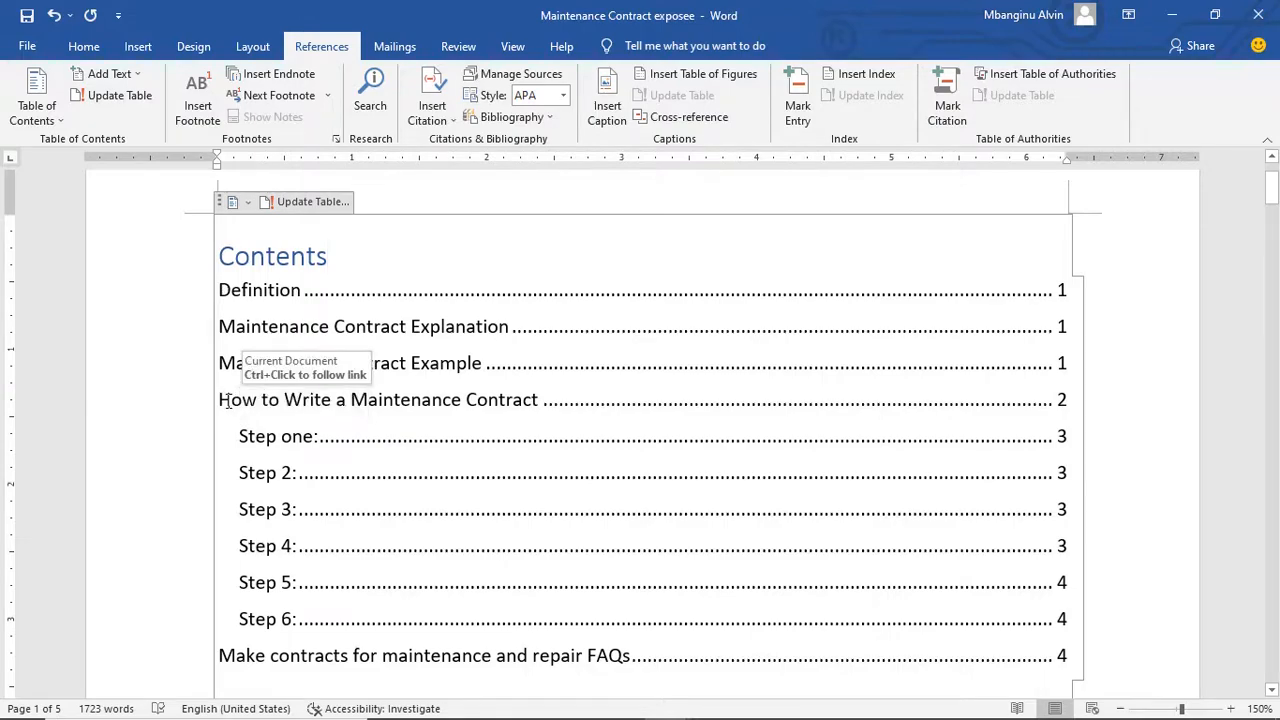
pyautogui.scroll(-4, 228, 401)
pyautogui.scroll(-4, 228, 401)
pyautogui.scroll(7, 228, 399)
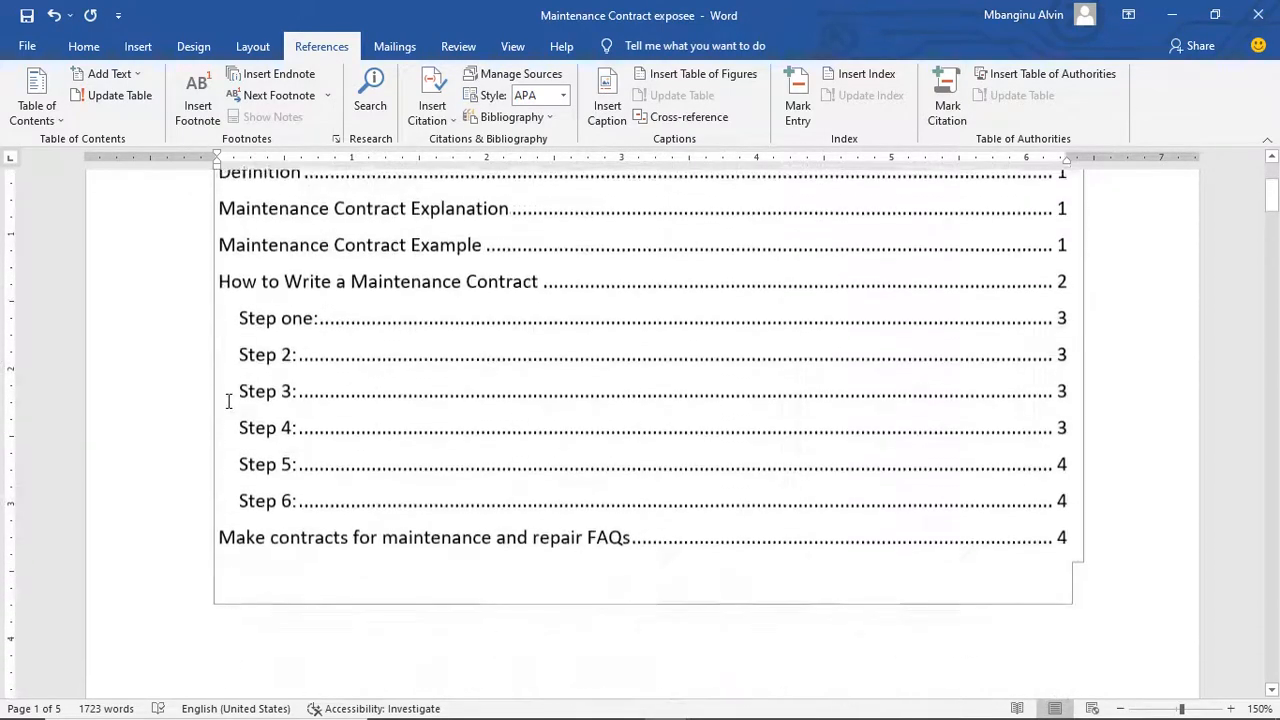
pyautogui.scroll(-1, 228, 397)
pyautogui.scroll(1, 486, 477)
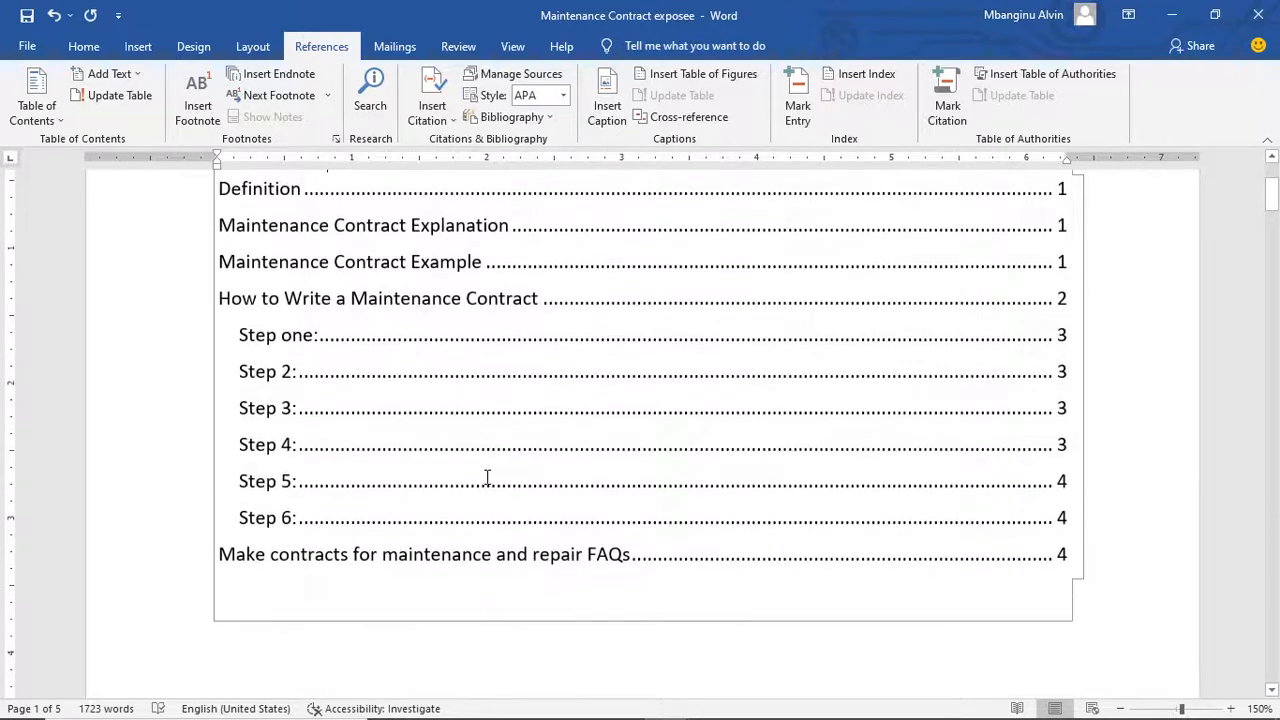
# - Insert a page break on the empty line between the table of contents and the Maintenance Contract title
pyautogui.scroll(-4, 486, 477)
pyautogui.click(510, 386)
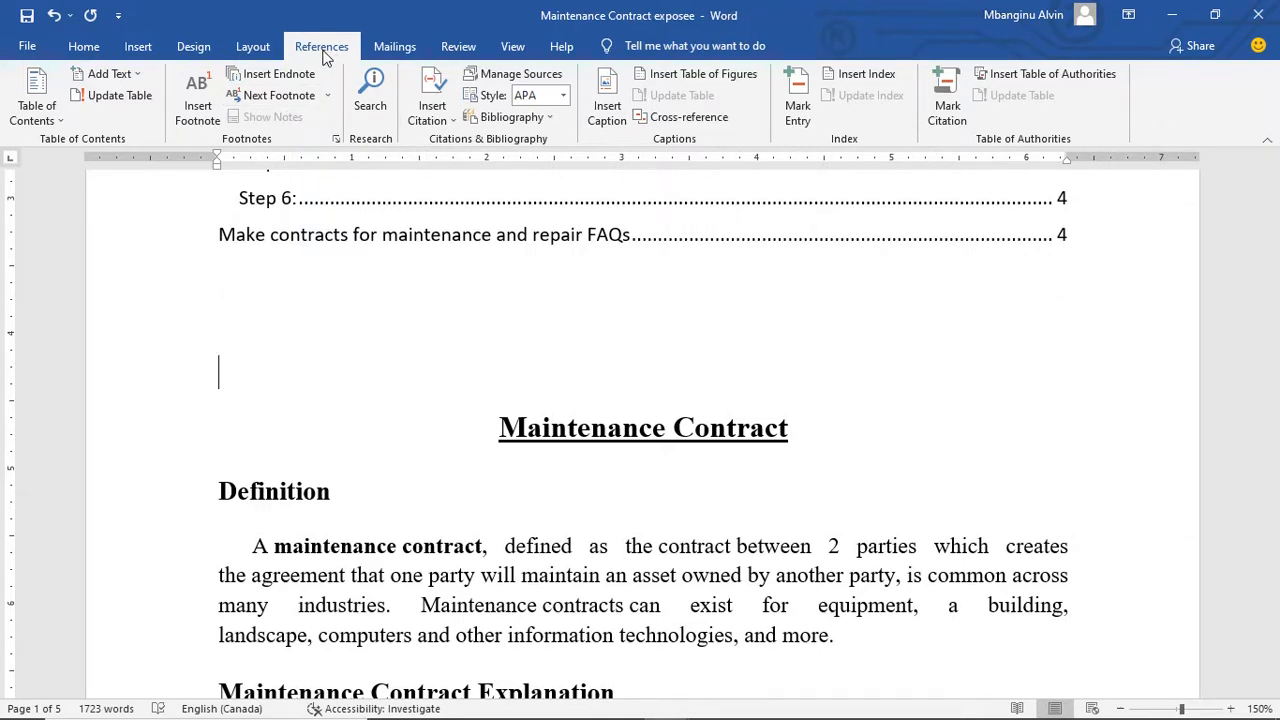
pyautogui.click(138, 50)
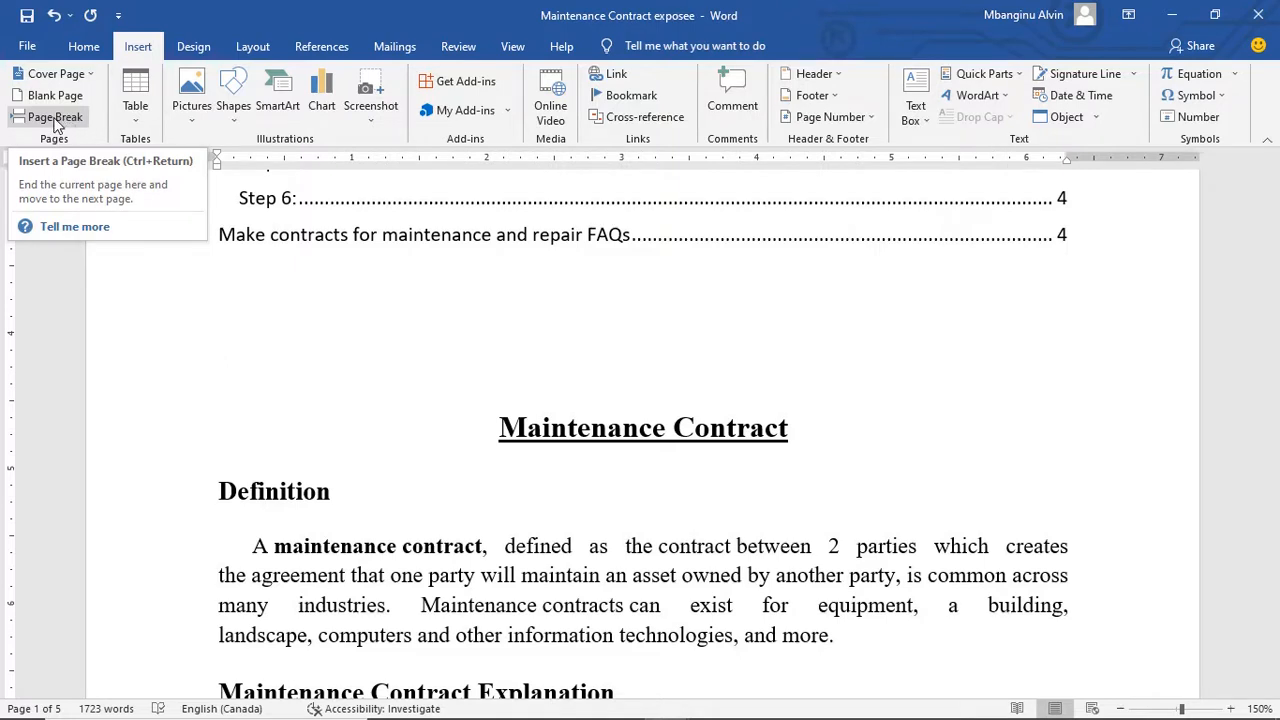
pyautogui.click(55, 120)
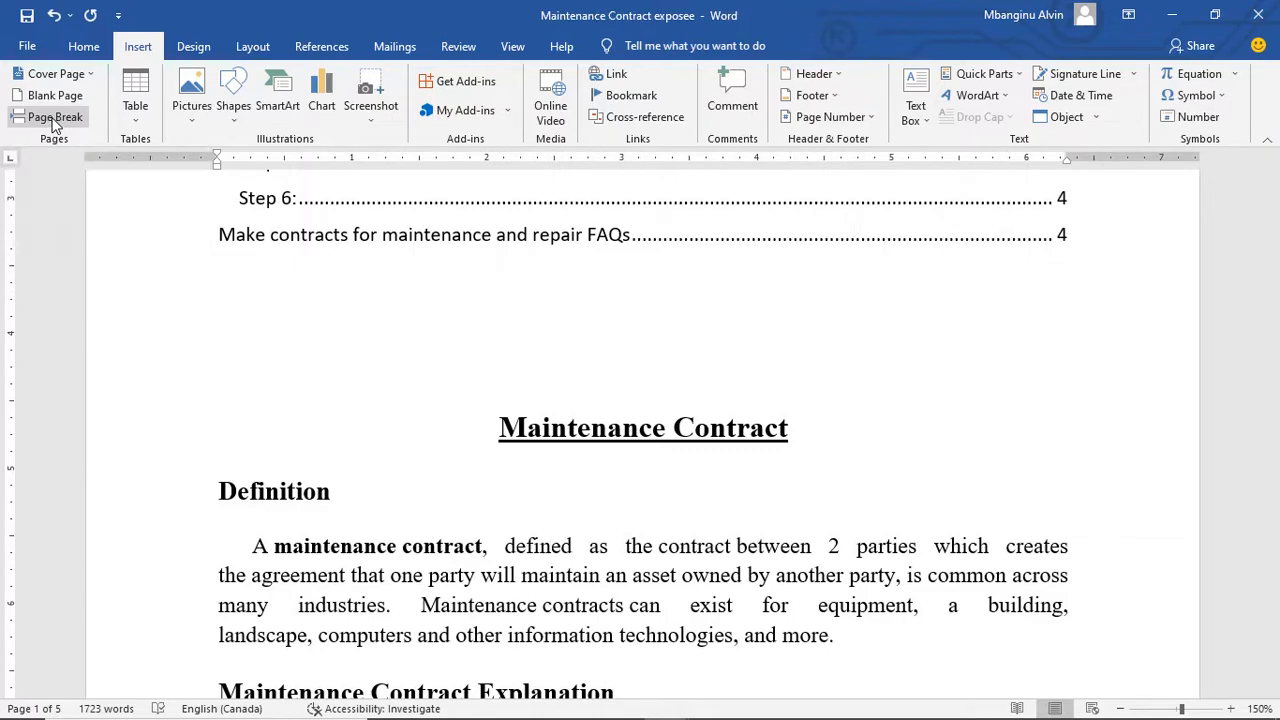
# - Compare the page numbers in the table of contents with the page on which the Maintenance Contract title and its headings stand
pyautogui.scroll(-3, 554, 592)
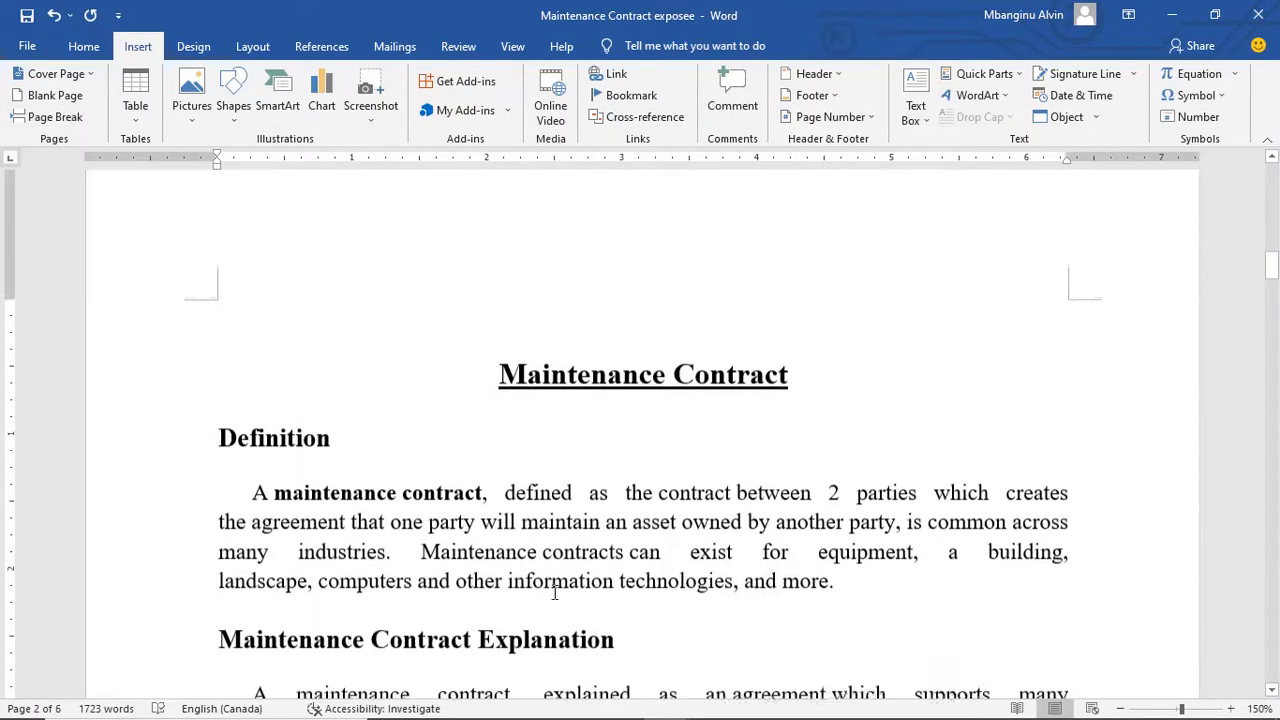
pyautogui.scroll(3, 554, 592)
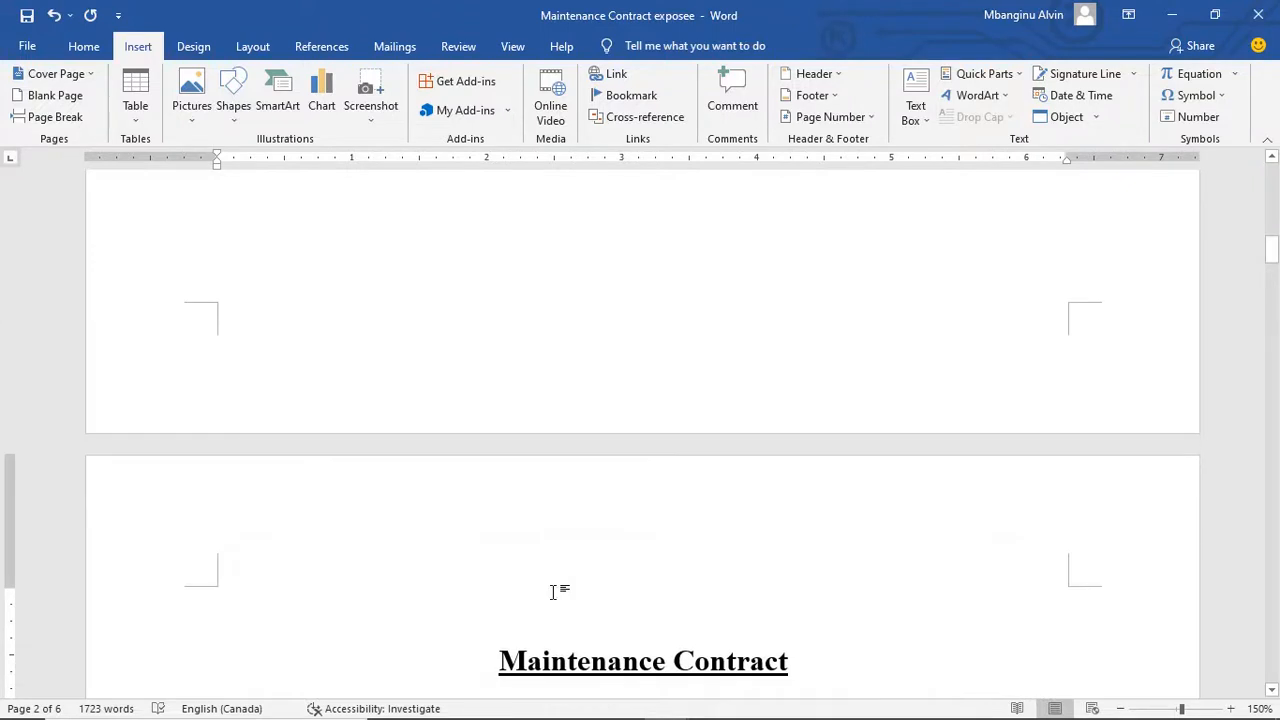
pyautogui.scroll(3, 552, 592)
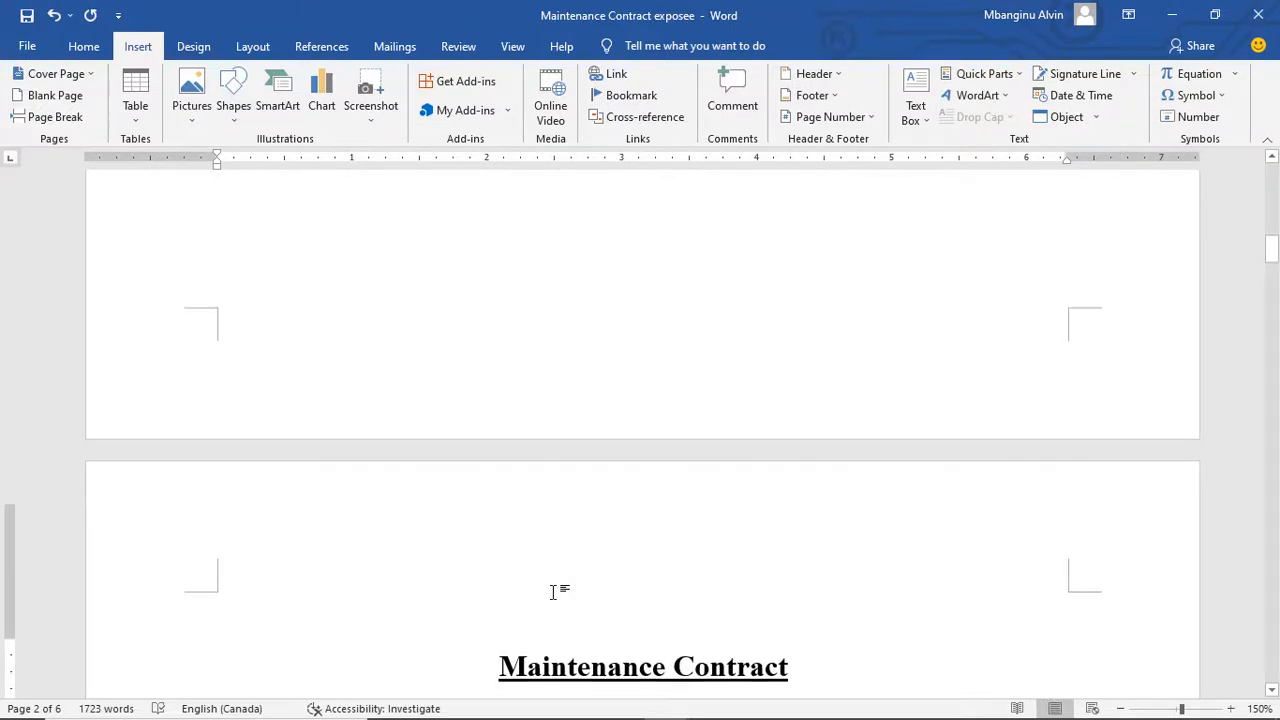
pyautogui.scroll(6, 552, 596)
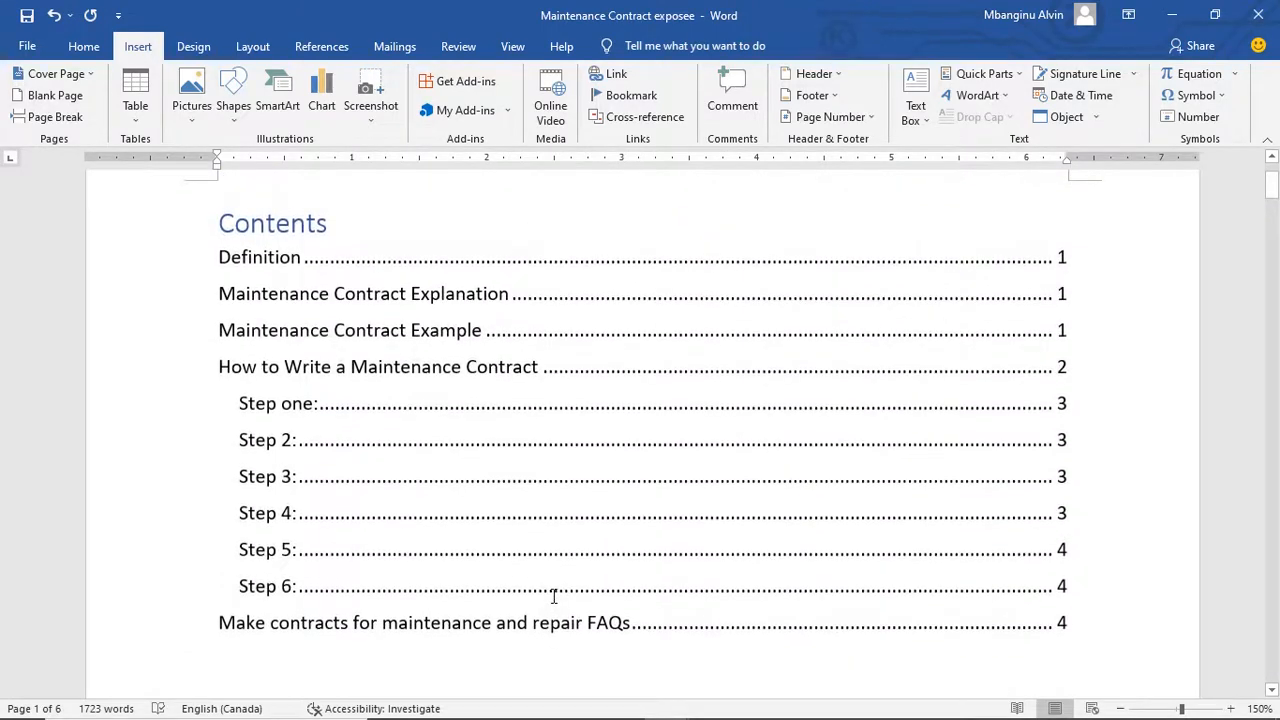
pyautogui.scroll(-5, 553, 596)
pyautogui.scroll(-8, 553, 596)
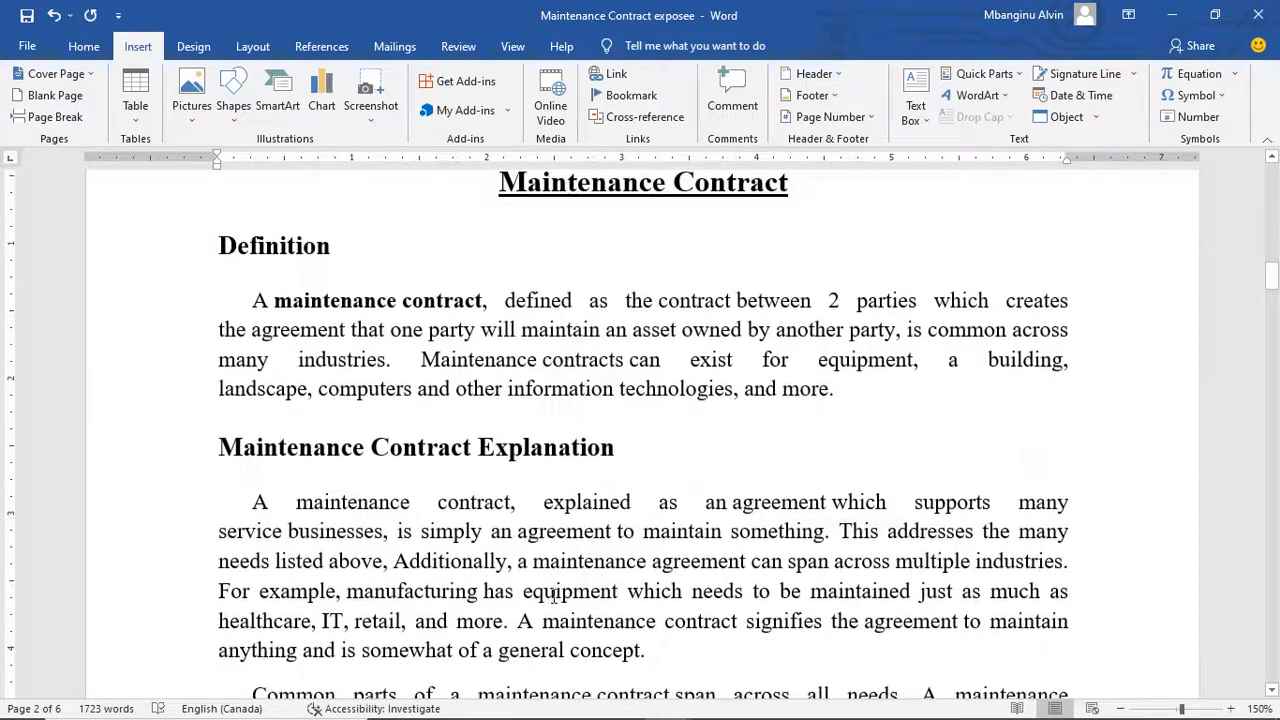
pyautogui.scroll(8, 553, 596)
pyautogui.scroll(1, 553, 596)
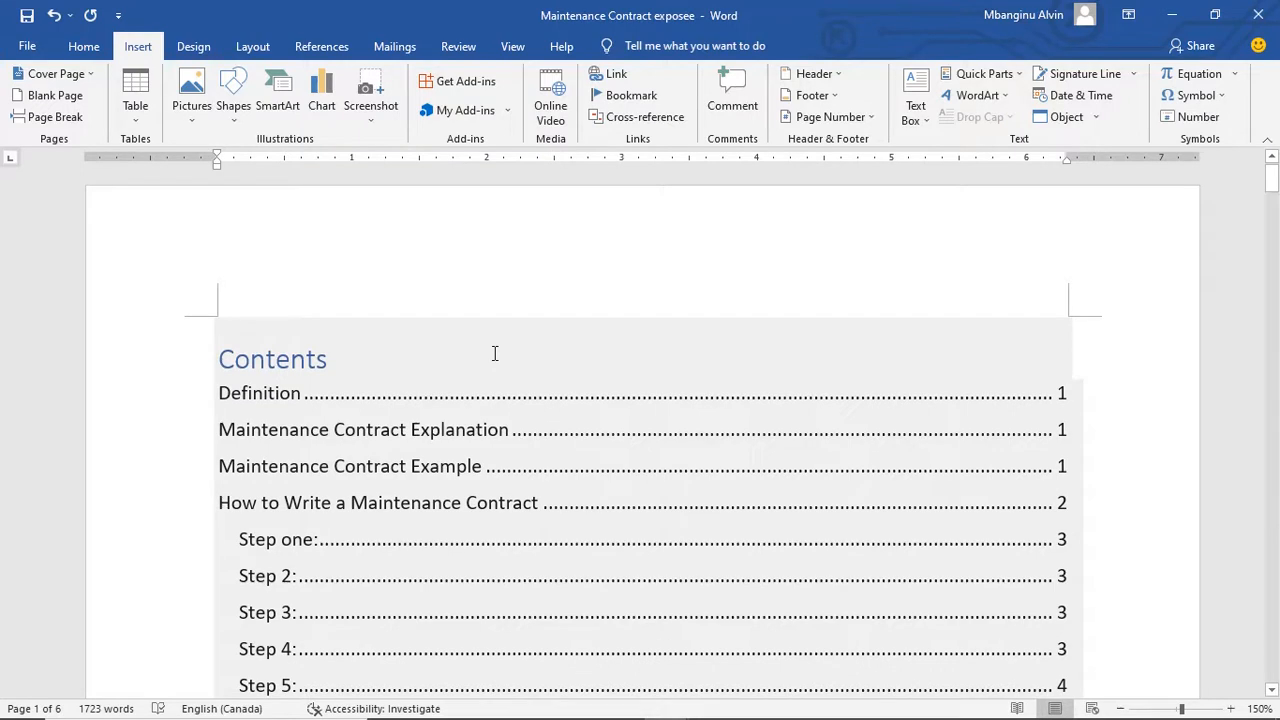
# - Update the table of contents with the option to update page numbers only
pyautogui.click(494, 353)
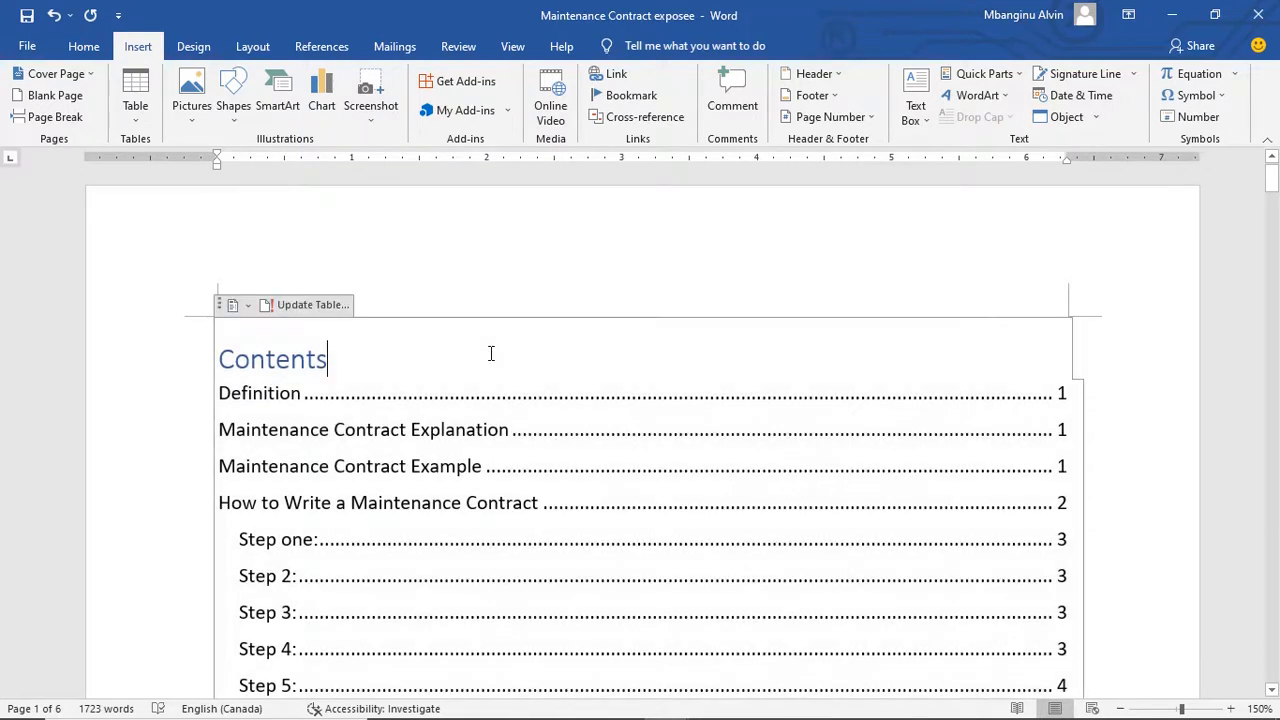
pyautogui.click(313, 305)
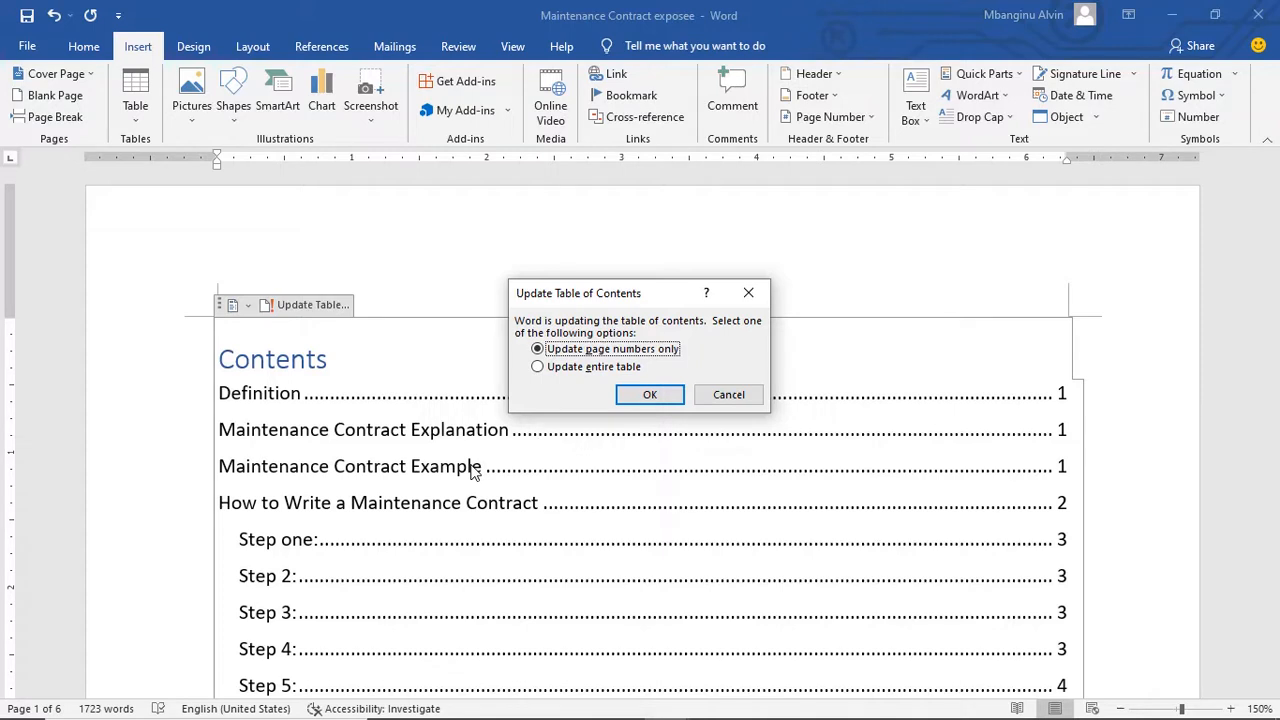
pyautogui.click(632, 396)
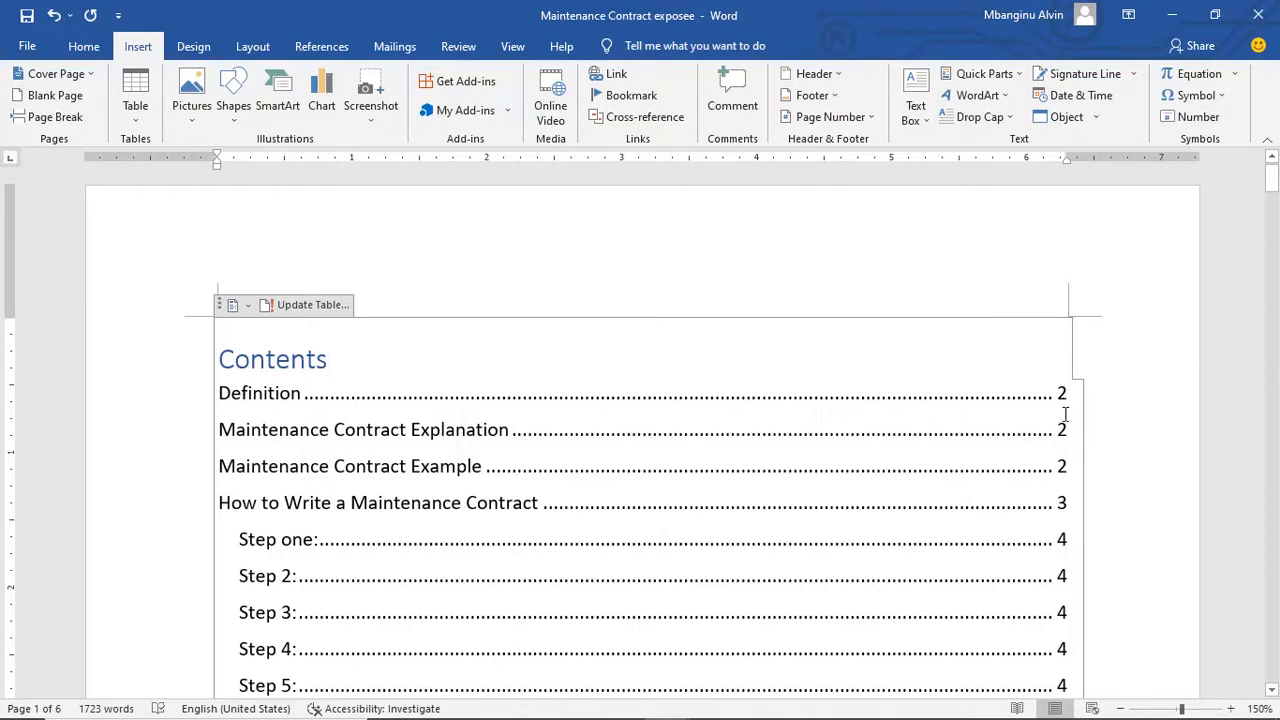
# - Check the updated page numbers in the table of contents, down to the Make contracts for maintenance and repair FAQs entry
pyautogui.scroll(-20, 1073, 516)
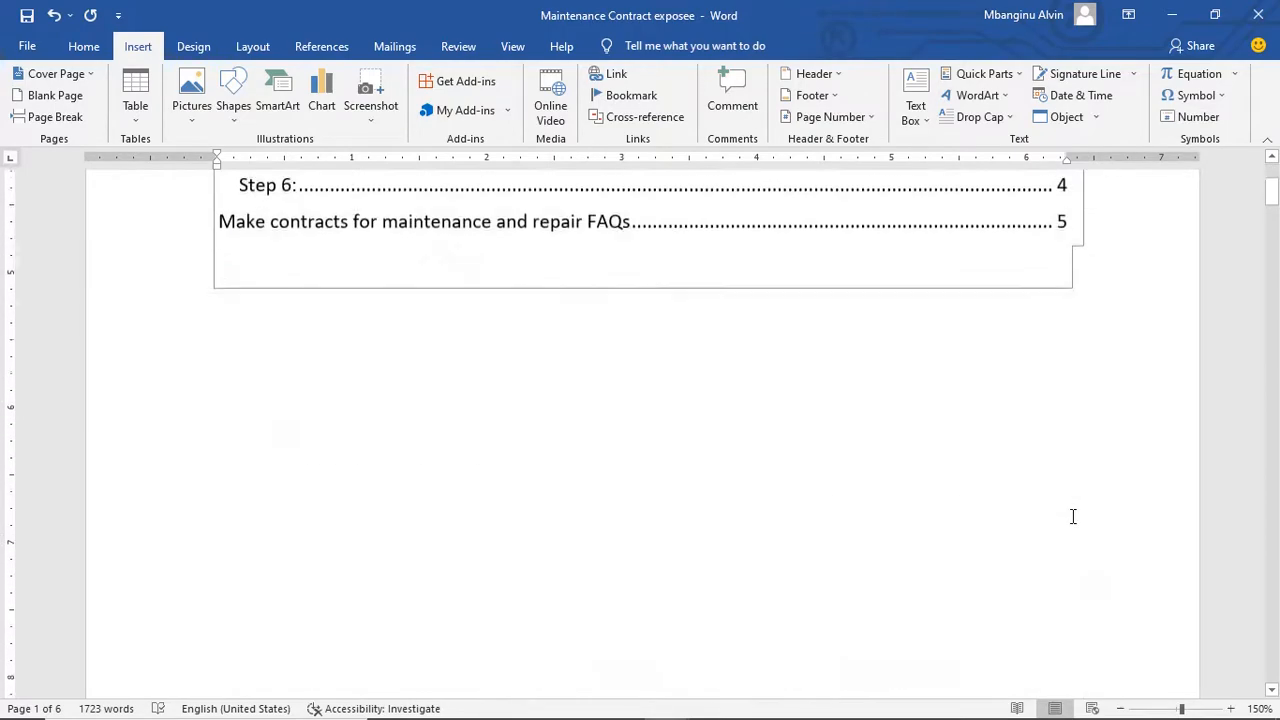
pyautogui.scroll(15, 1073, 516)
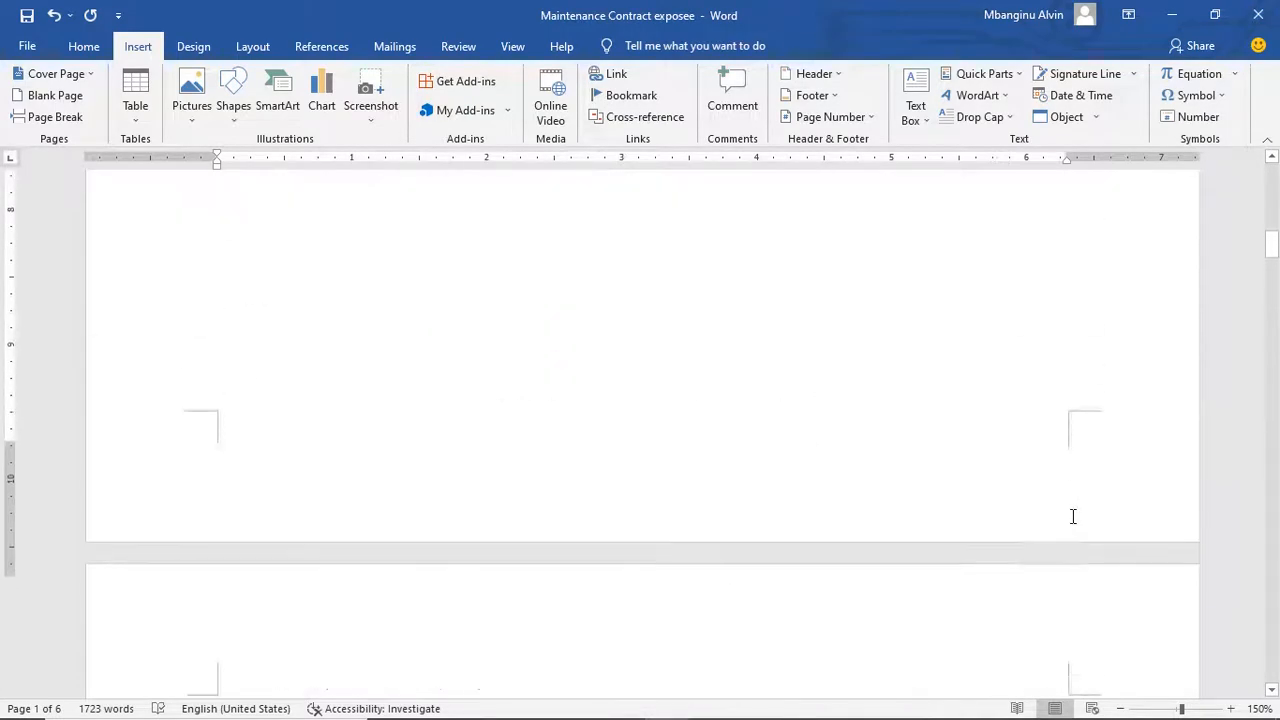
pyautogui.scroll(3, 1073, 516)
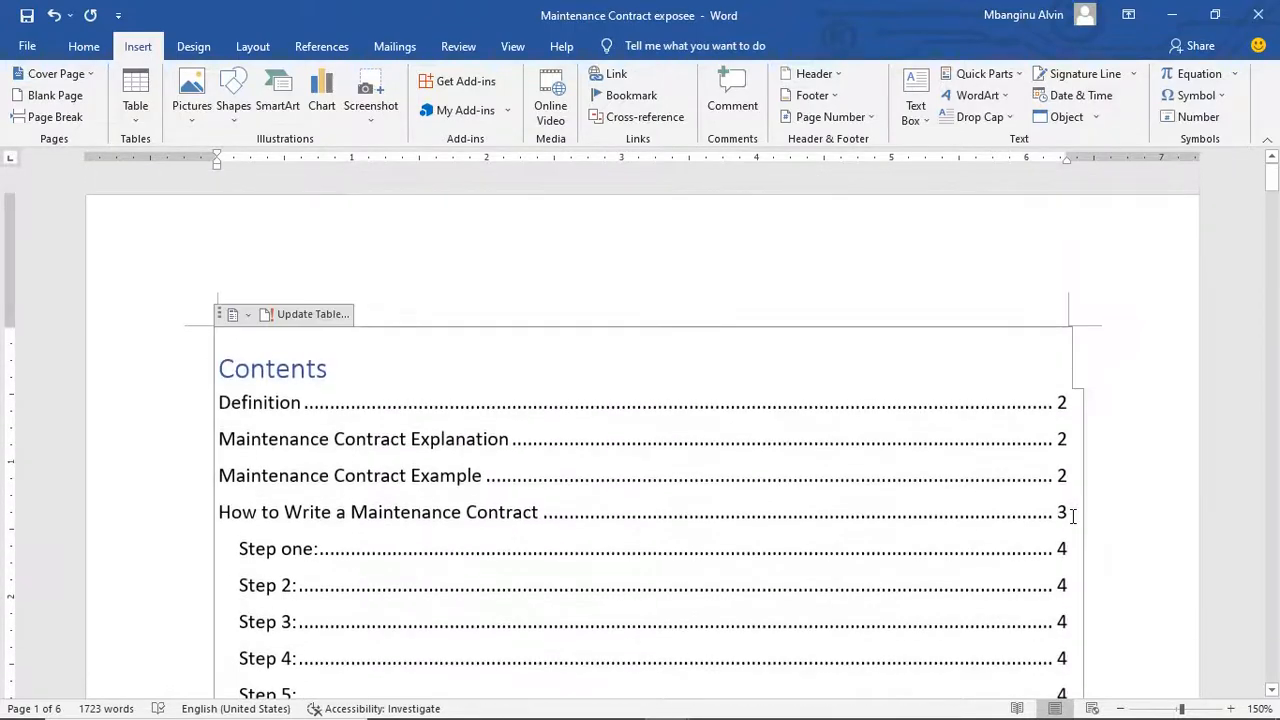
pyautogui.scroll(-5, 1073, 516)
pyautogui.scroll(5, 1073, 516)
pyautogui.scroll(-2, 1073, 516)
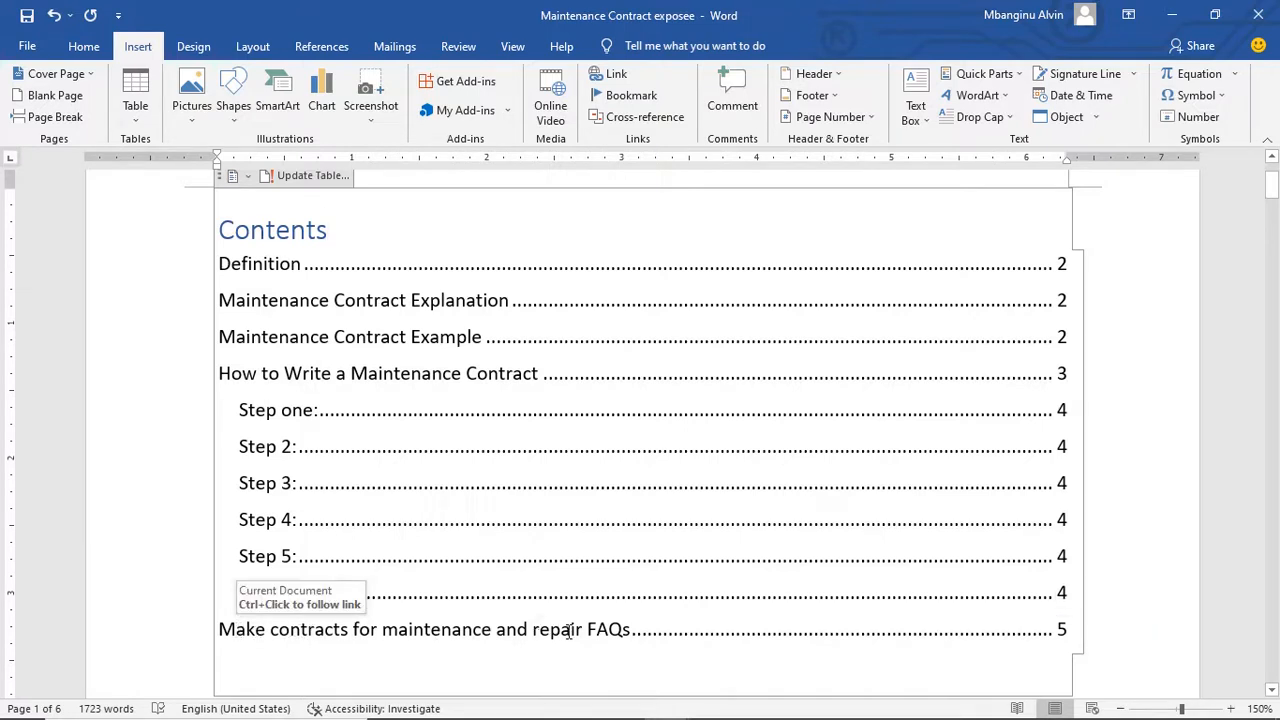
pyautogui.moveTo(568, 630); pyautogui.dragTo(604, 634)
pyautogui.scroll(-1, 603, 637)
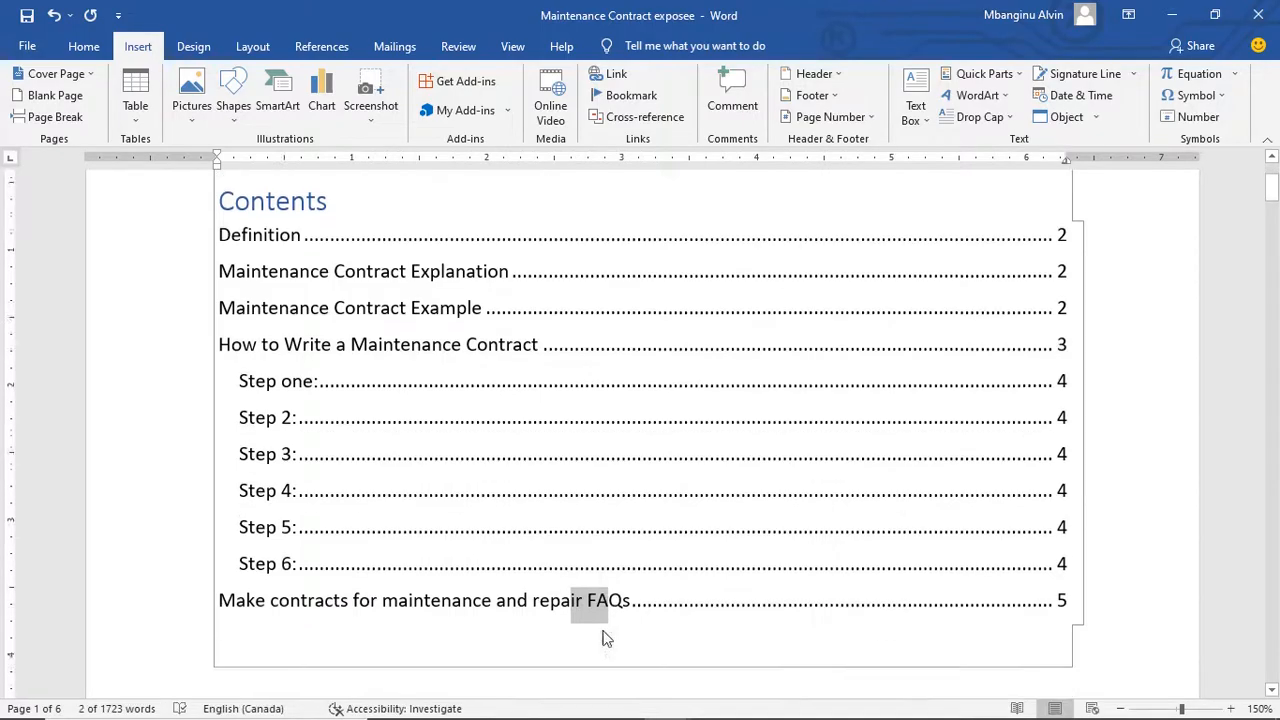
# - Add an unindented line "Examples:" after the first paragraph ending "as is the price." under the Make contracts for maintenance and repair FAQs heading
pyautogui.scroll(-5, 603, 635)
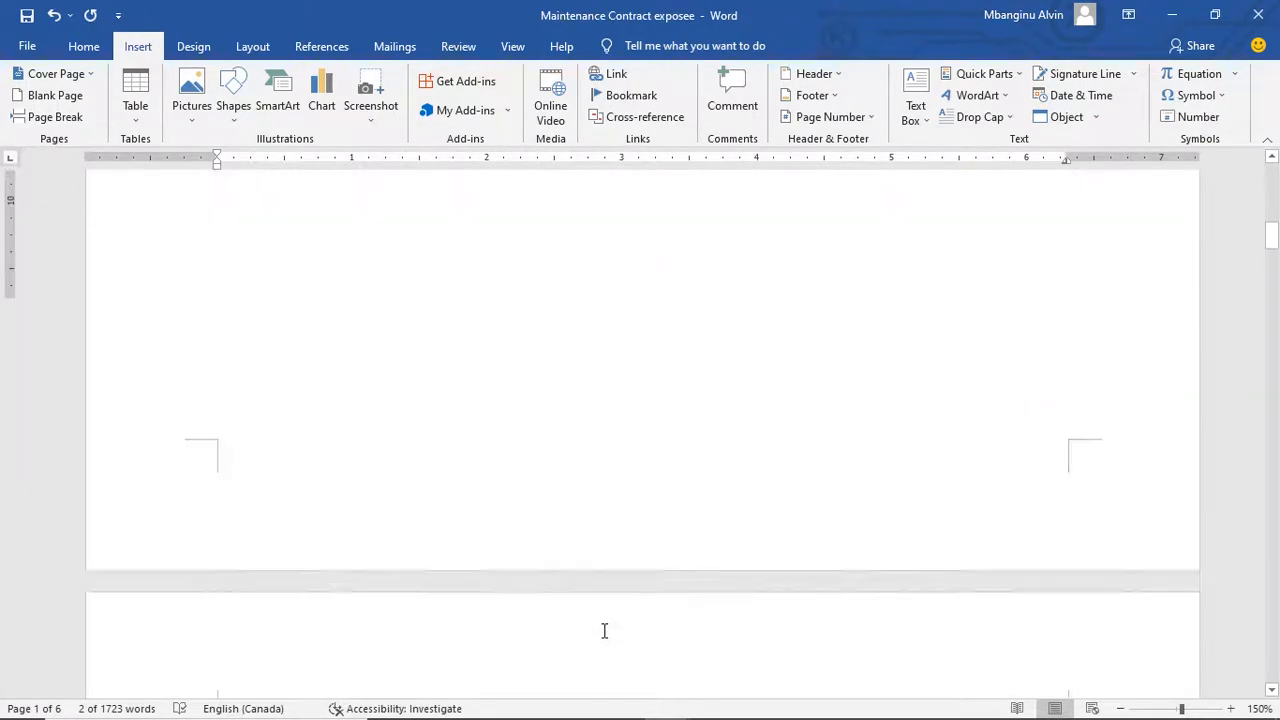
pyautogui.scroll(-20, 604, 630)
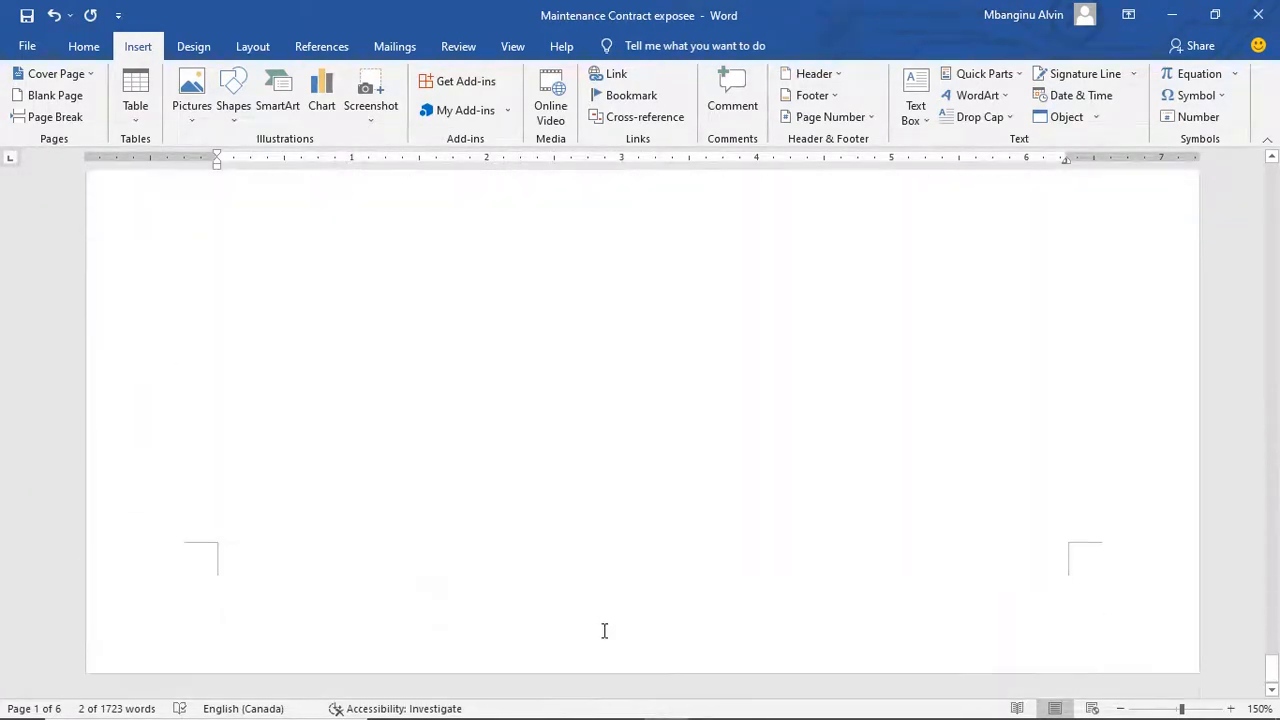
pyautogui.scroll(10, 604, 630)
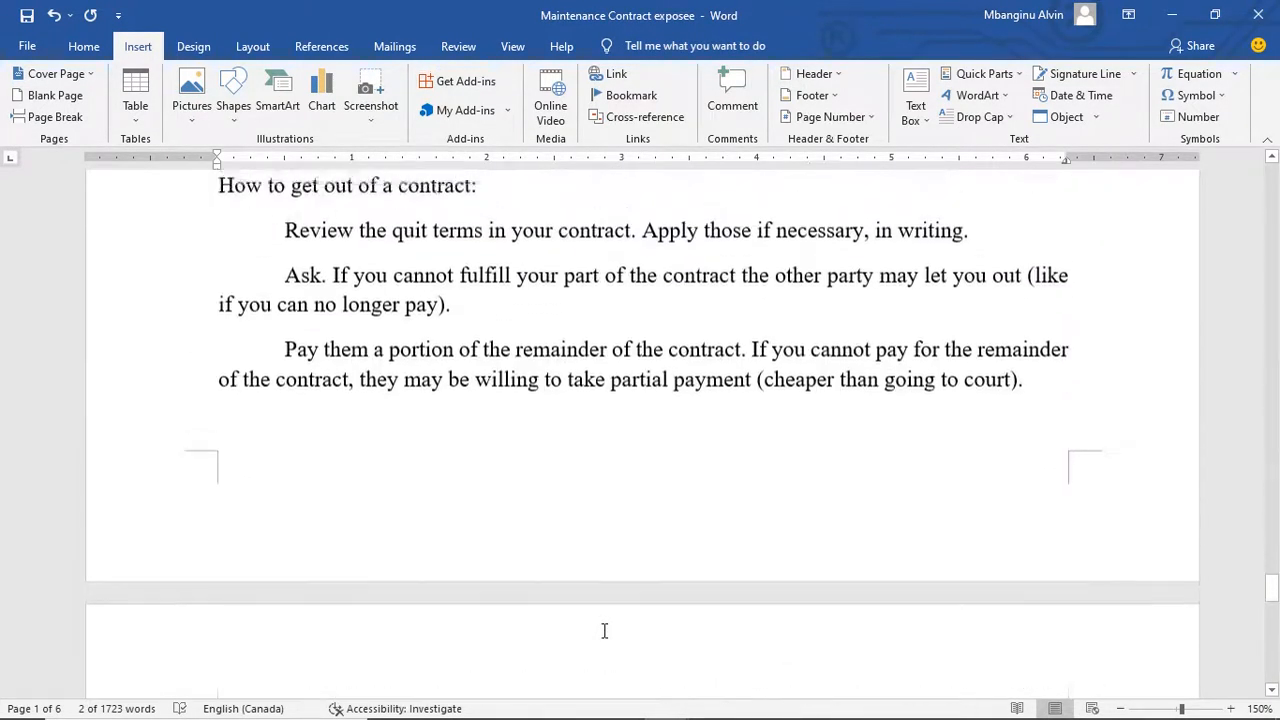
pyautogui.scroll(10, 604, 630)
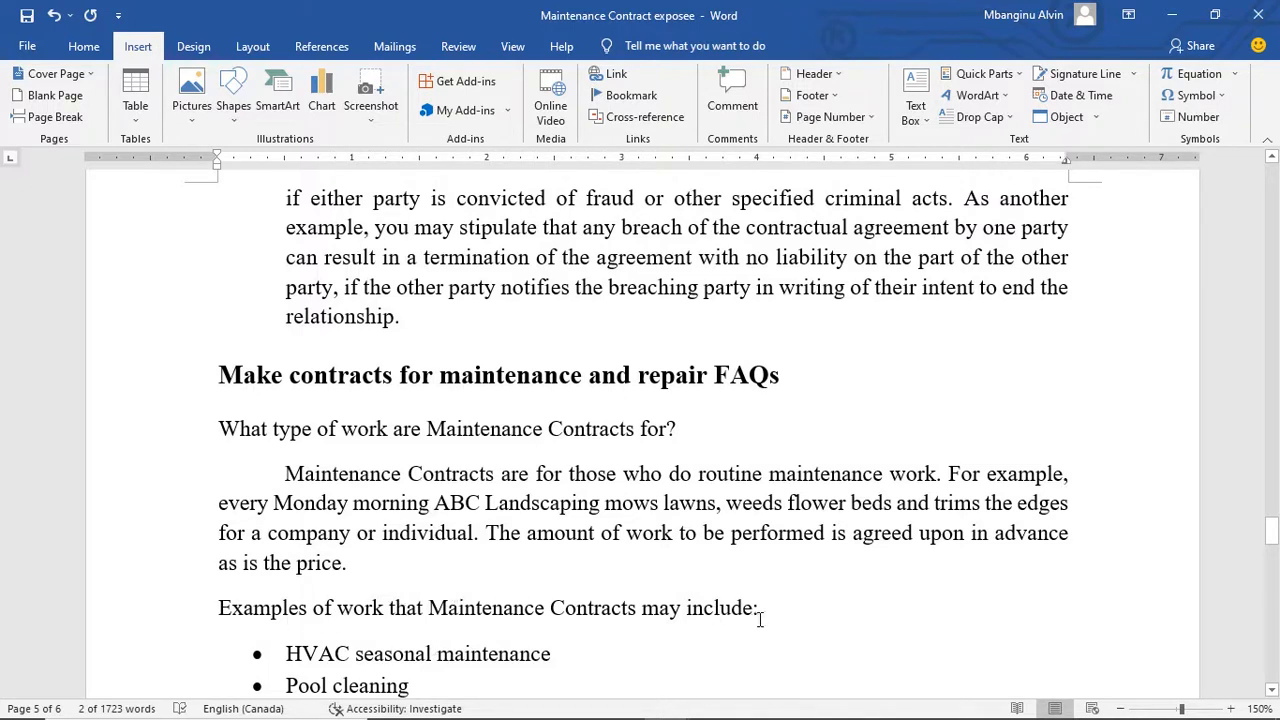
pyautogui.click(355, 585)
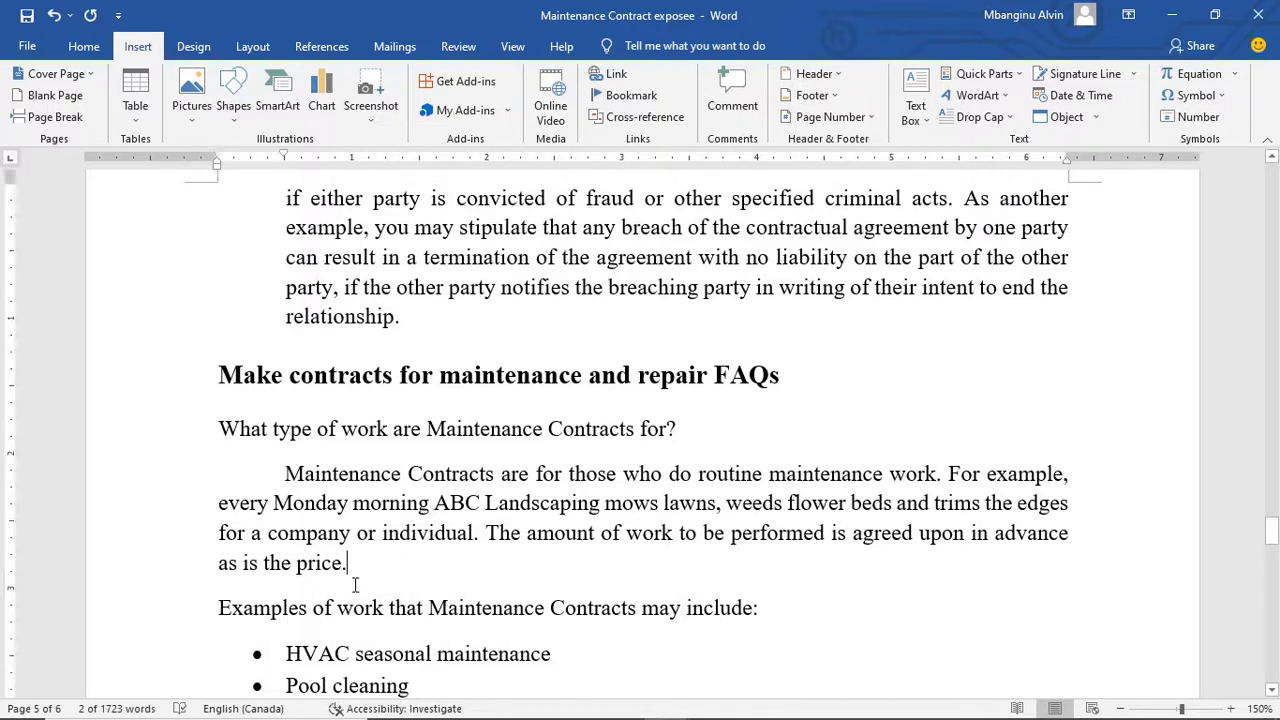
pyautogui.press('Return')
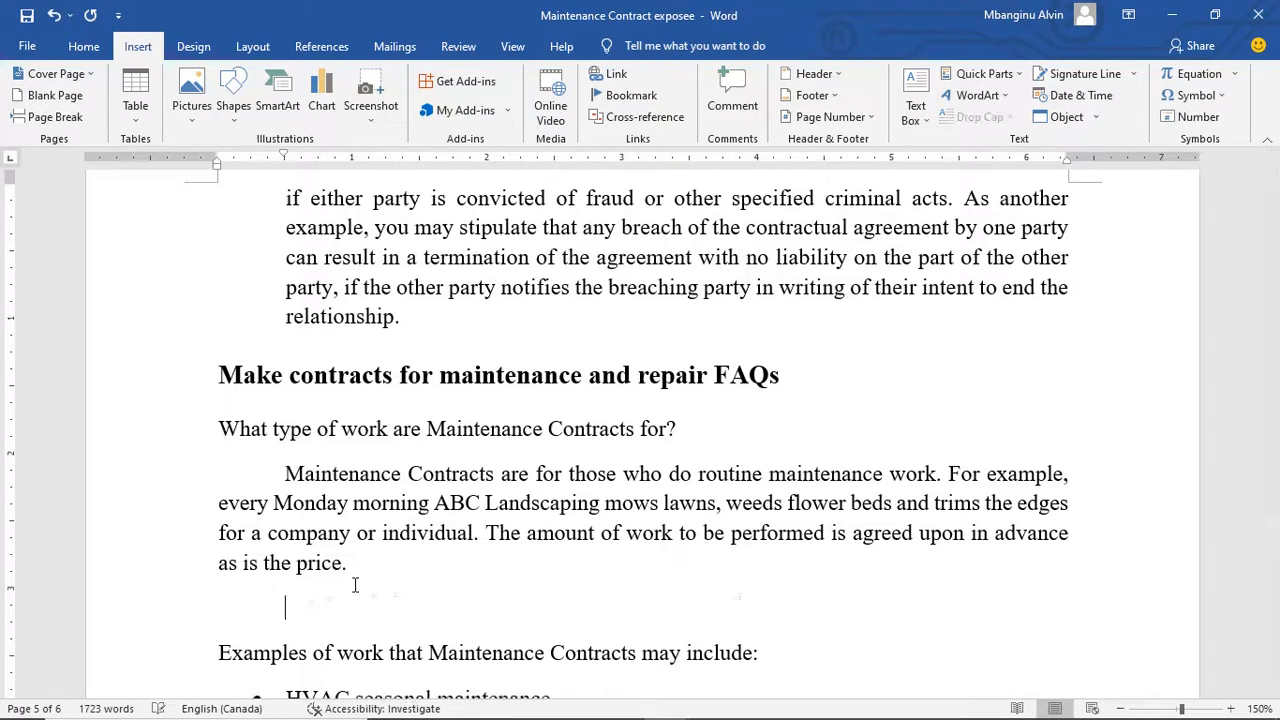
pyautogui.press('BackSpace')
pyautogui.write('exao')
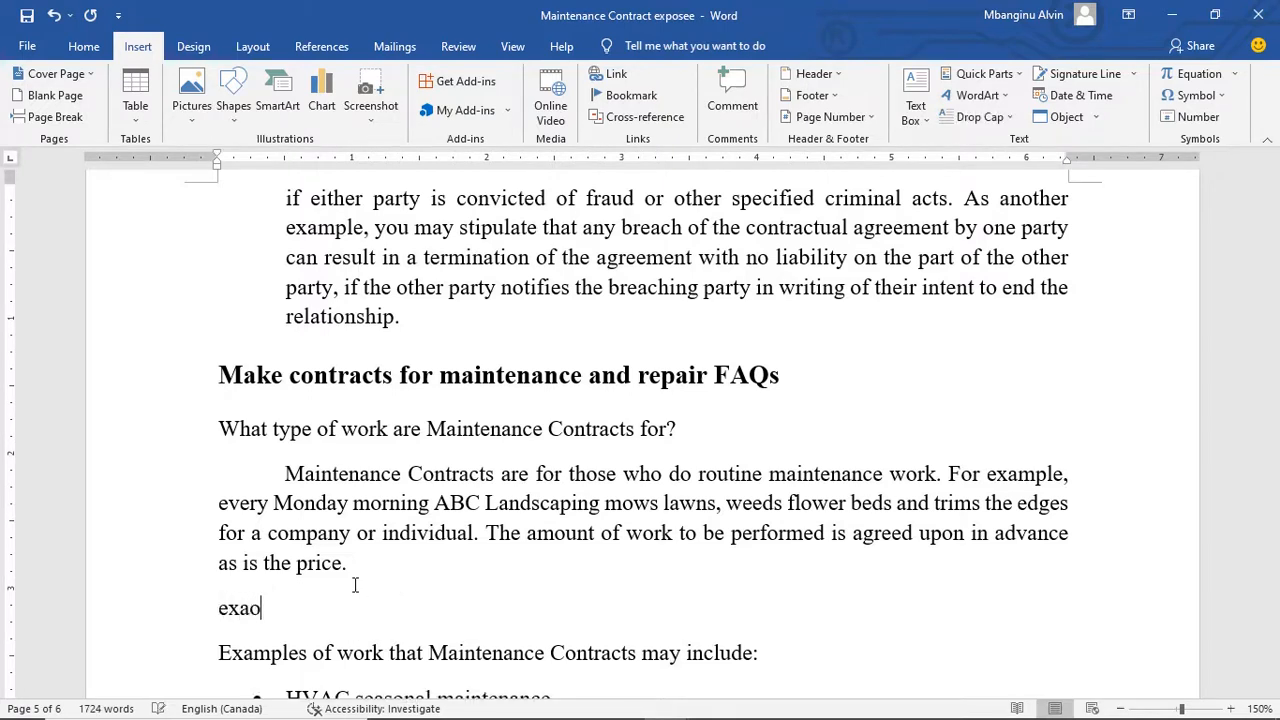
pyautogui.write('mples:')
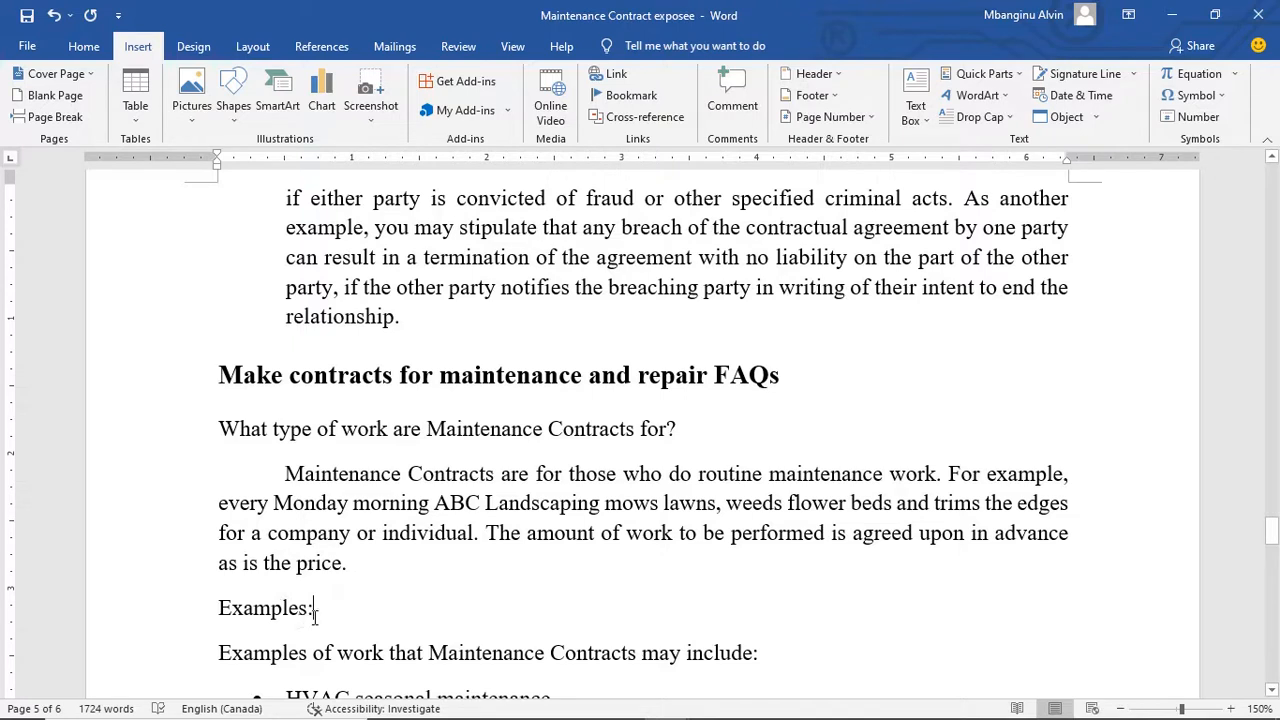
# - Apply the Heading 2 style to the new "Examples:" line
pyautogui.click(191, 620)
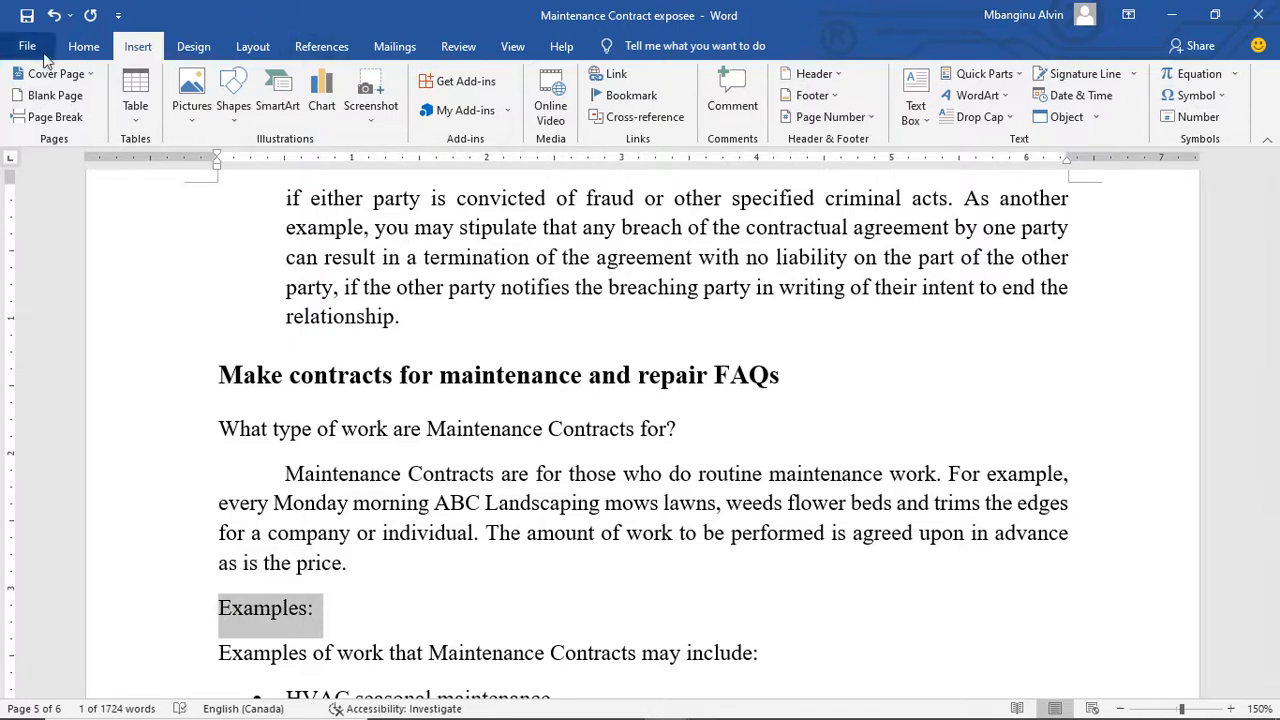
pyautogui.click(79, 48)
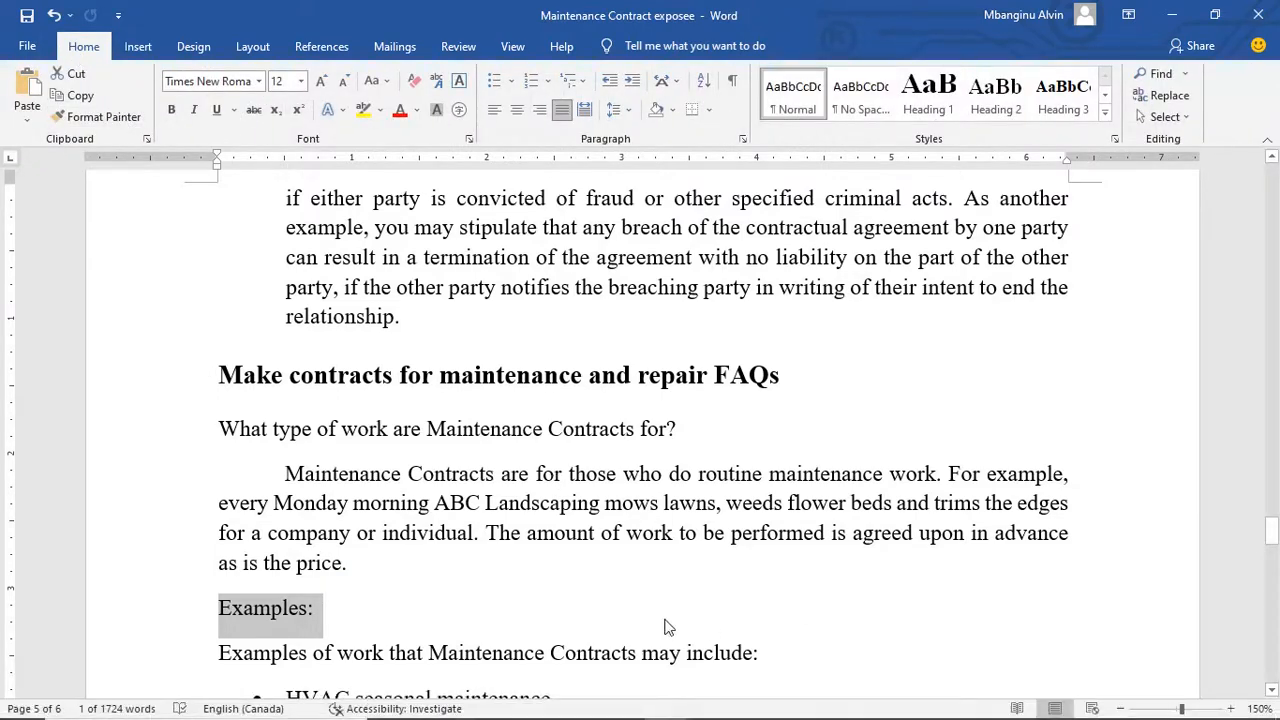
pyautogui.click(138, 47)
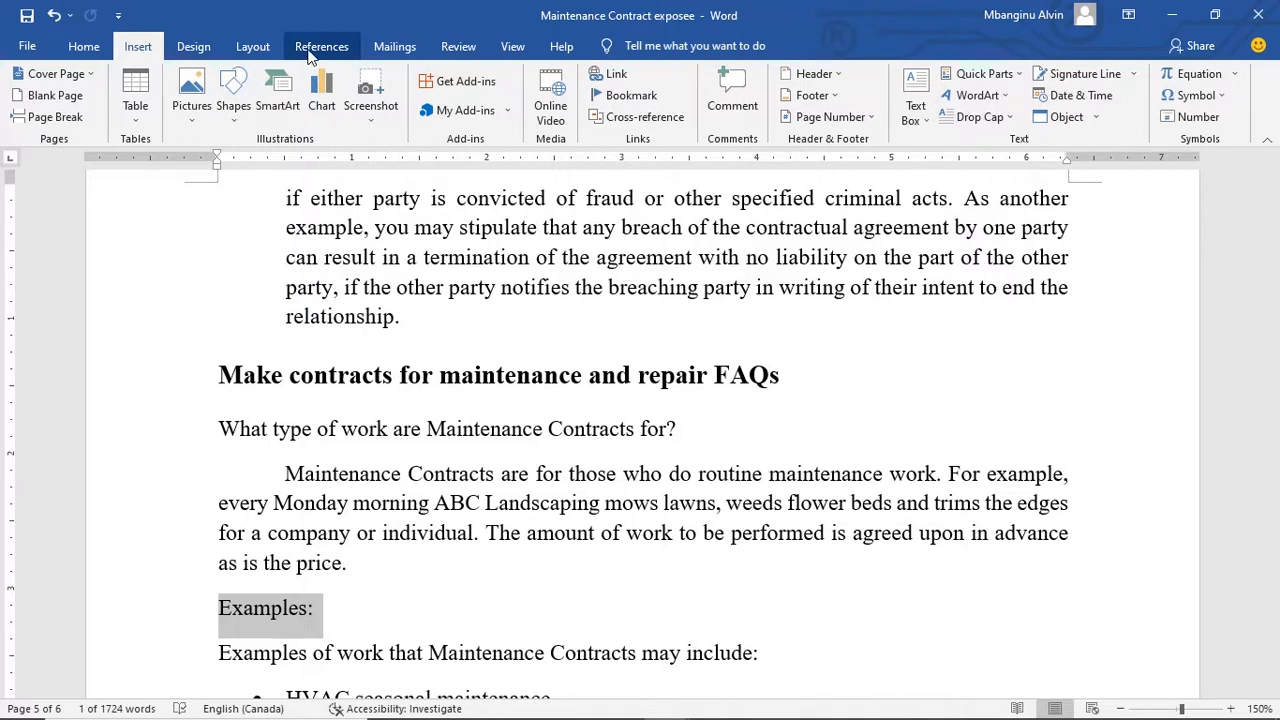
pyautogui.click(92, 50)
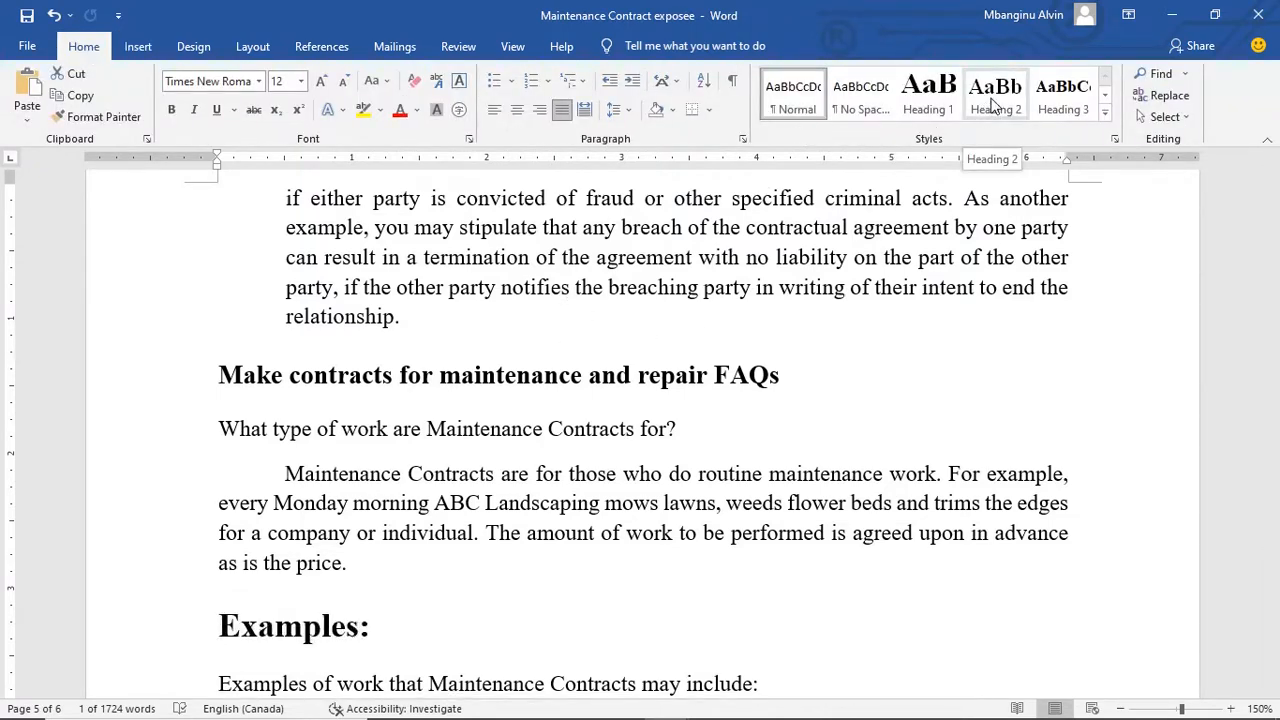
pyautogui.click(993, 100)
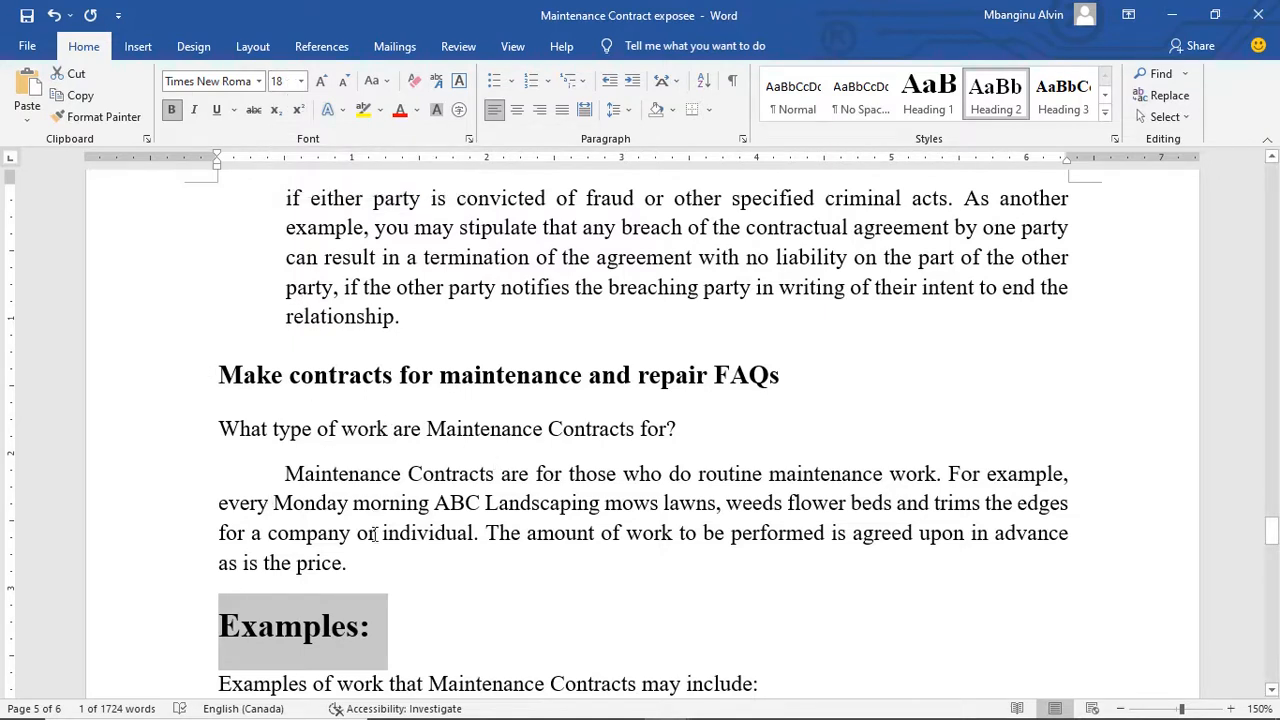
# - Update the table of contents with the option to update the entire table
pyautogui.scroll(20, 343, 394)
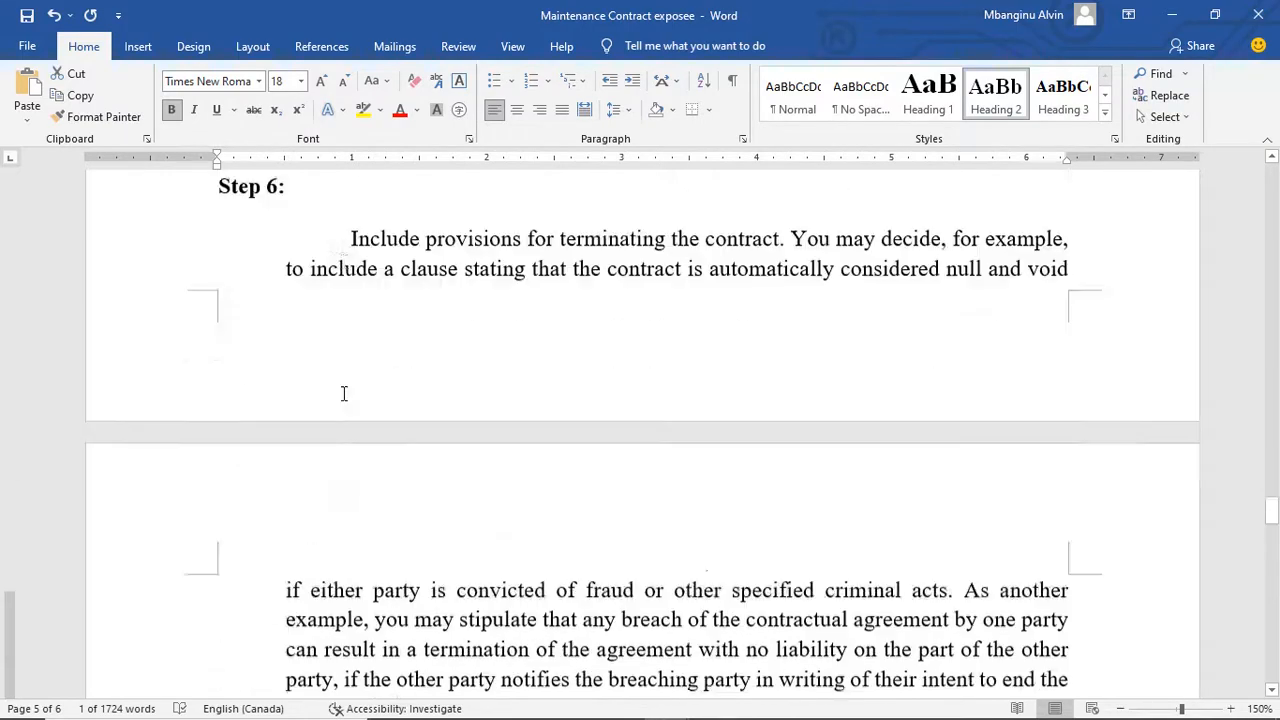
pyautogui.scroll(20, 417, 332)
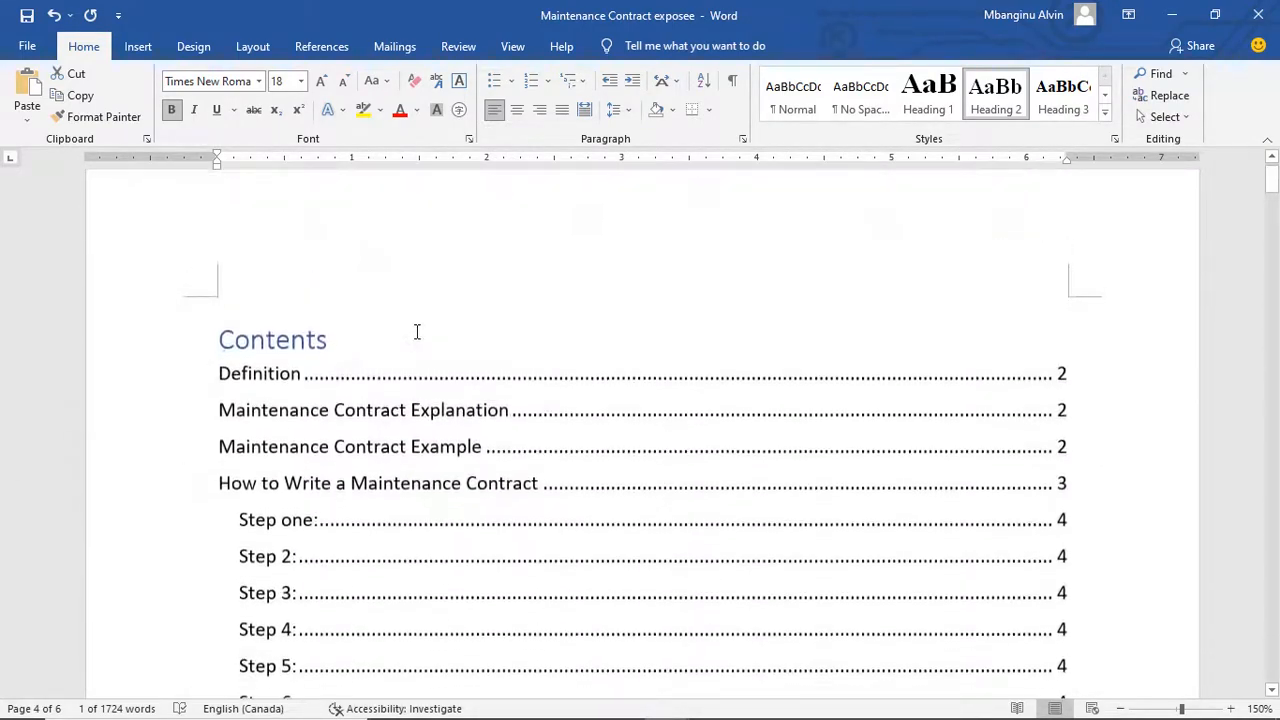
pyautogui.scroll(-2, 417, 332)
pyautogui.click(466, 236)
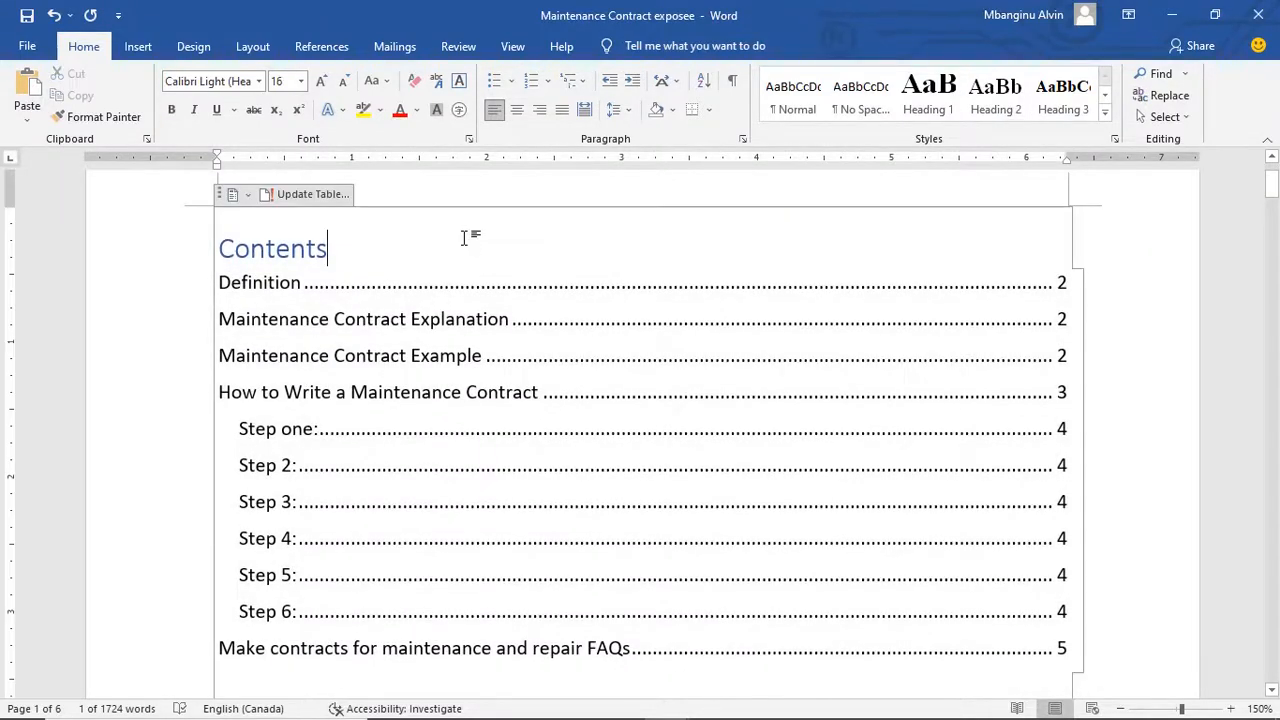
pyautogui.scroll(-5, 466, 237)
pyautogui.scroll(6, 466, 237)
pyautogui.scroll(1, 466, 237)
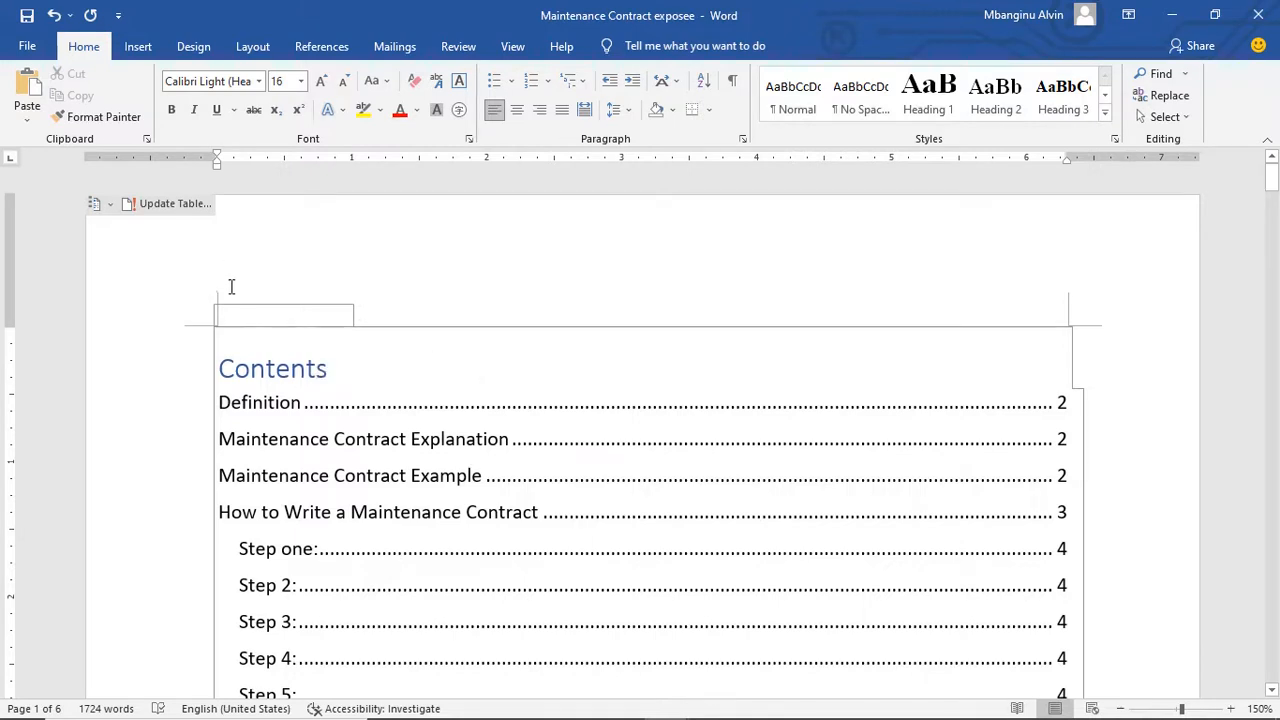
pyautogui.click(190, 205)
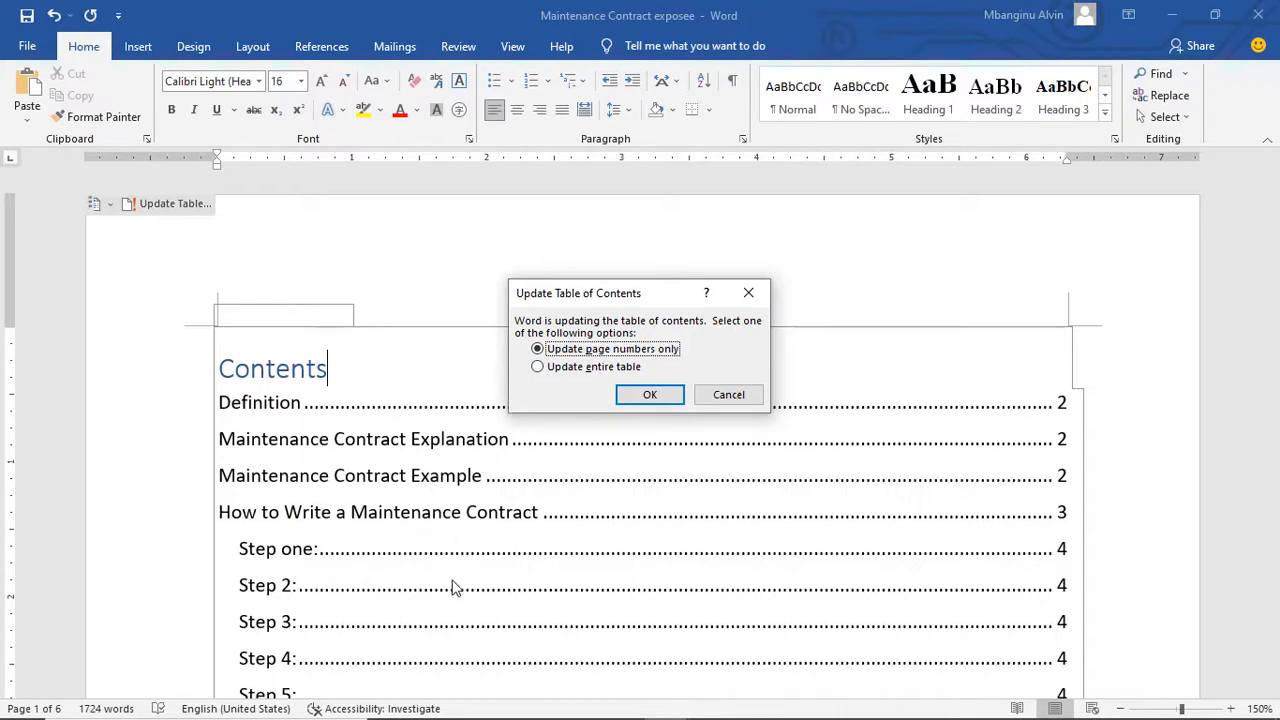
pyautogui.click(546, 368)
pyautogui.click(671, 394)
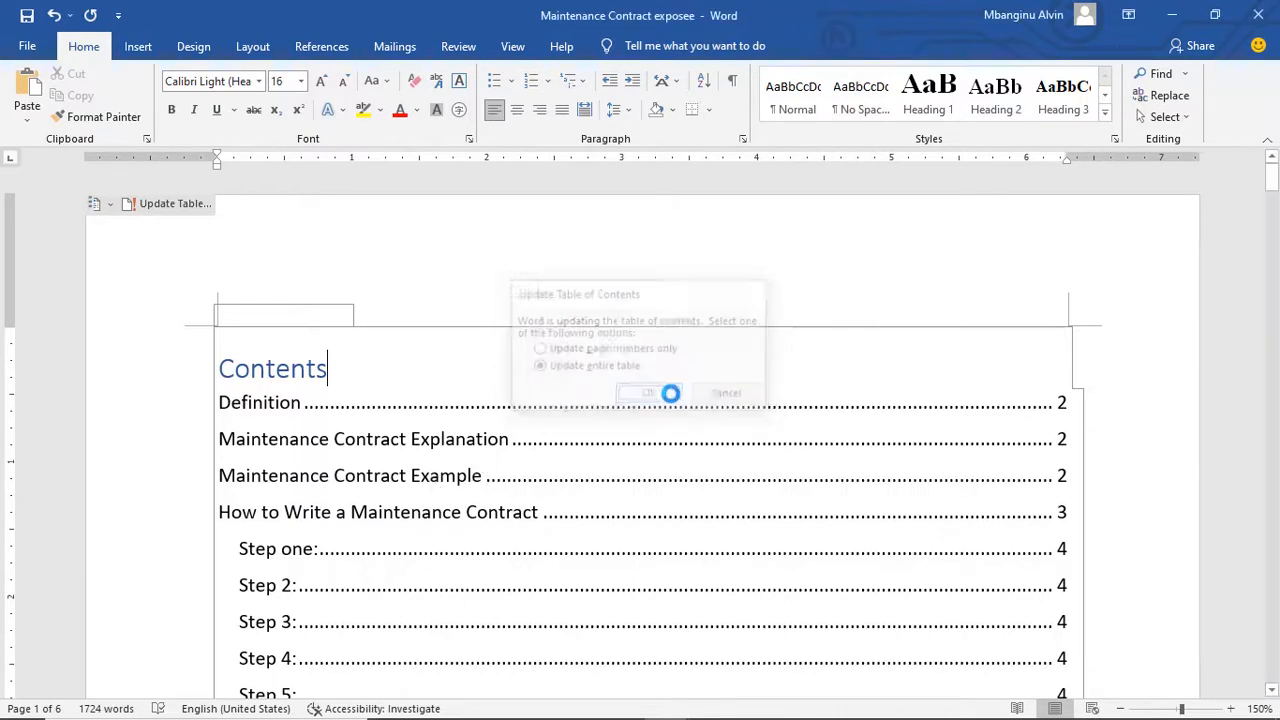
pyautogui.scroll(-1, 671, 394)
pyautogui.scroll(8, 671, 394)
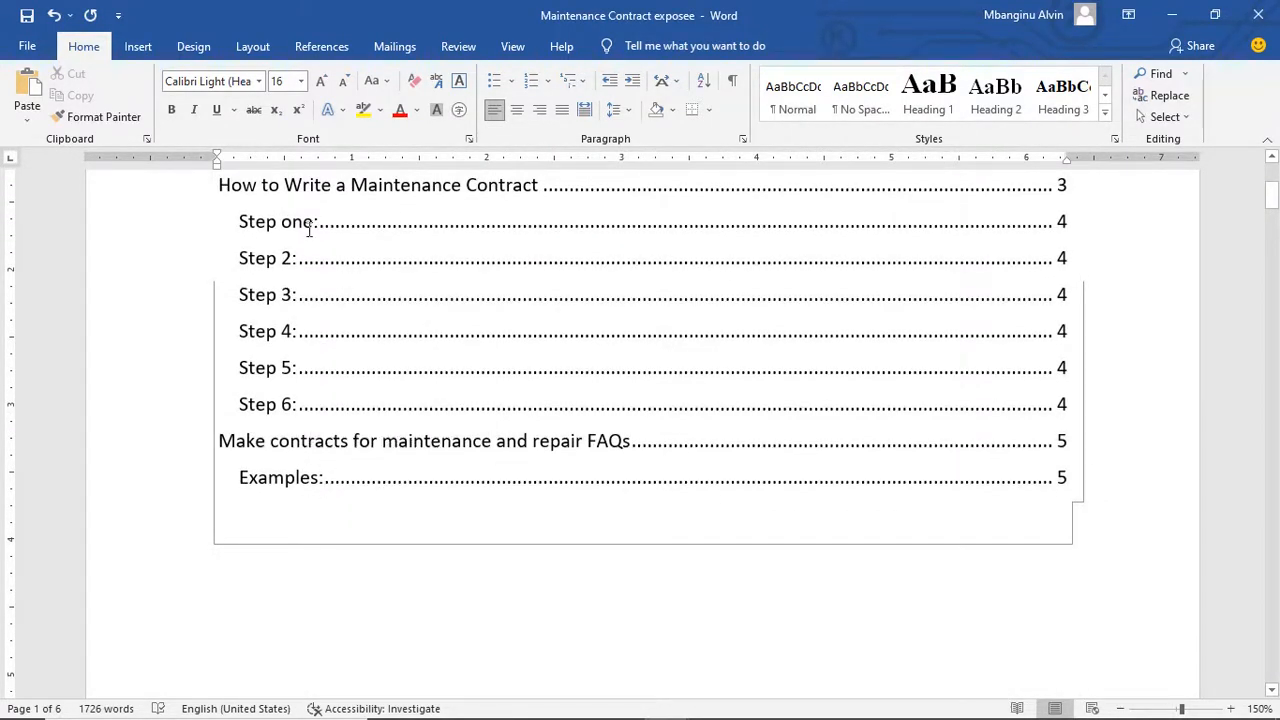
# - Check the Examples: entry in the table of contents against its heading under Make contracts for maintenance and repair FAQs
pyautogui.click(366, 485)
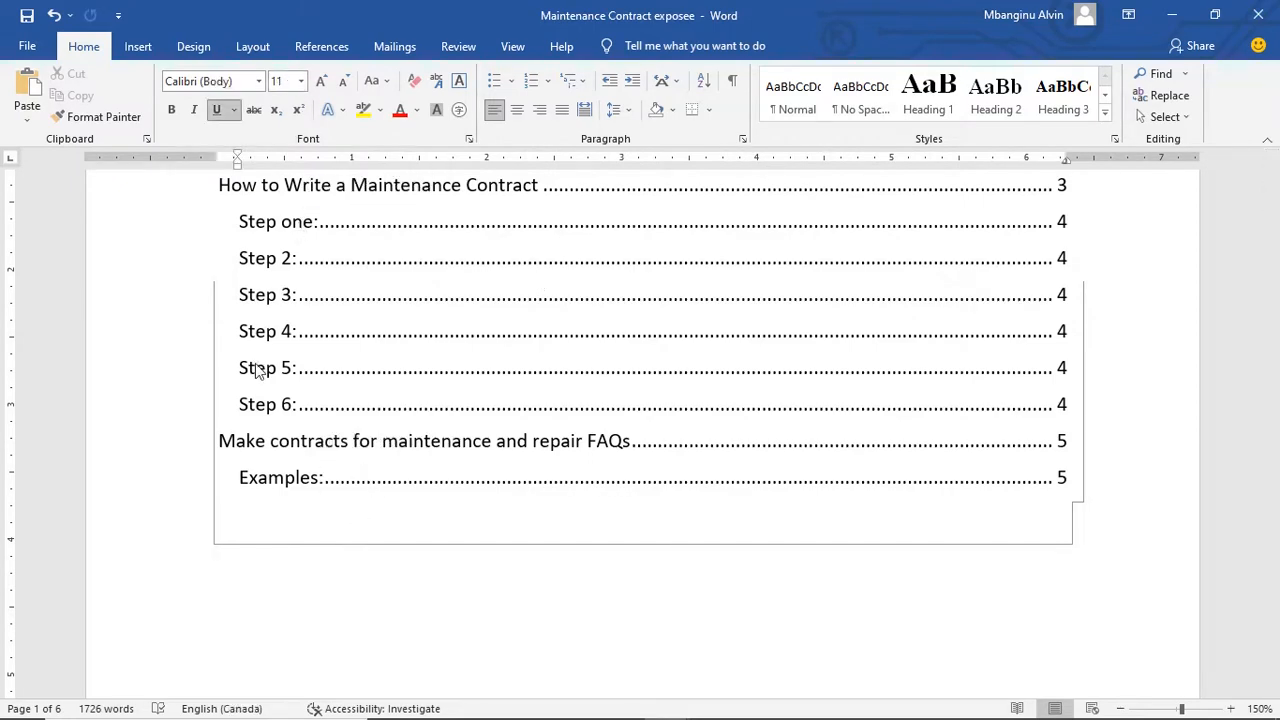
pyautogui.scroll(-10, 301, 474)
pyautogui.scroll(-15, 301, 474)
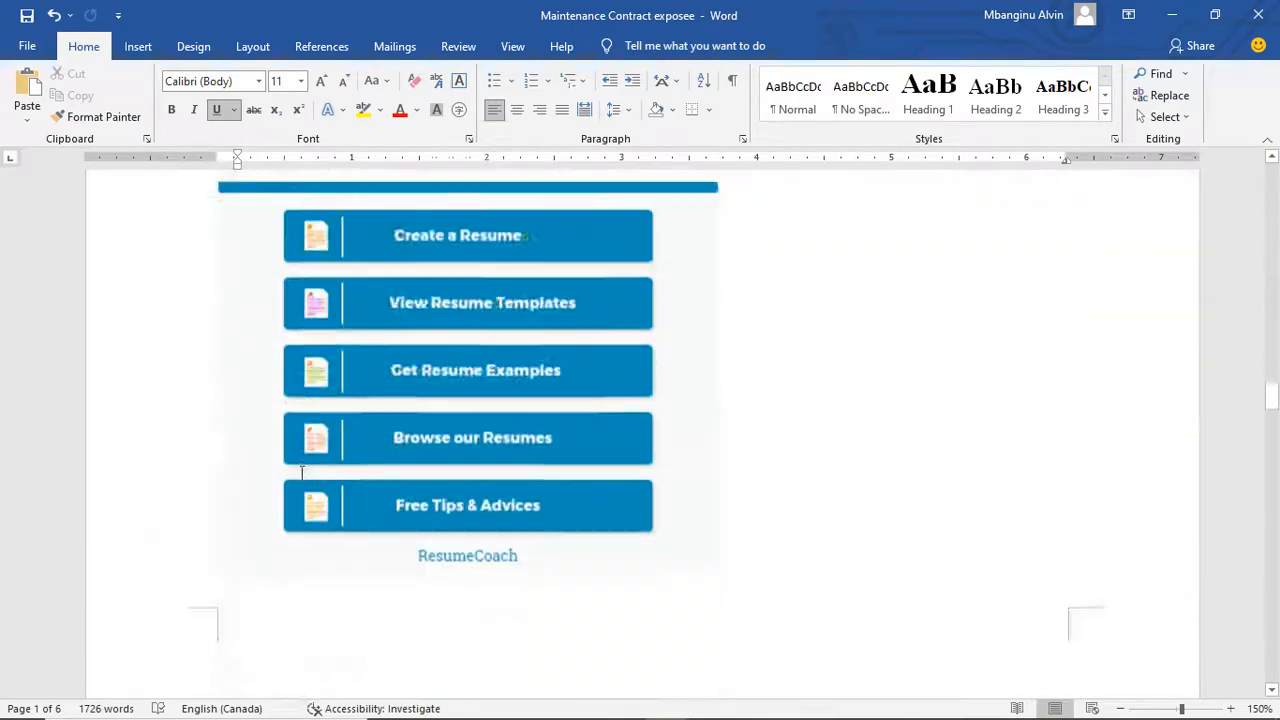
pyautogui.scroll(15, 301, 474)
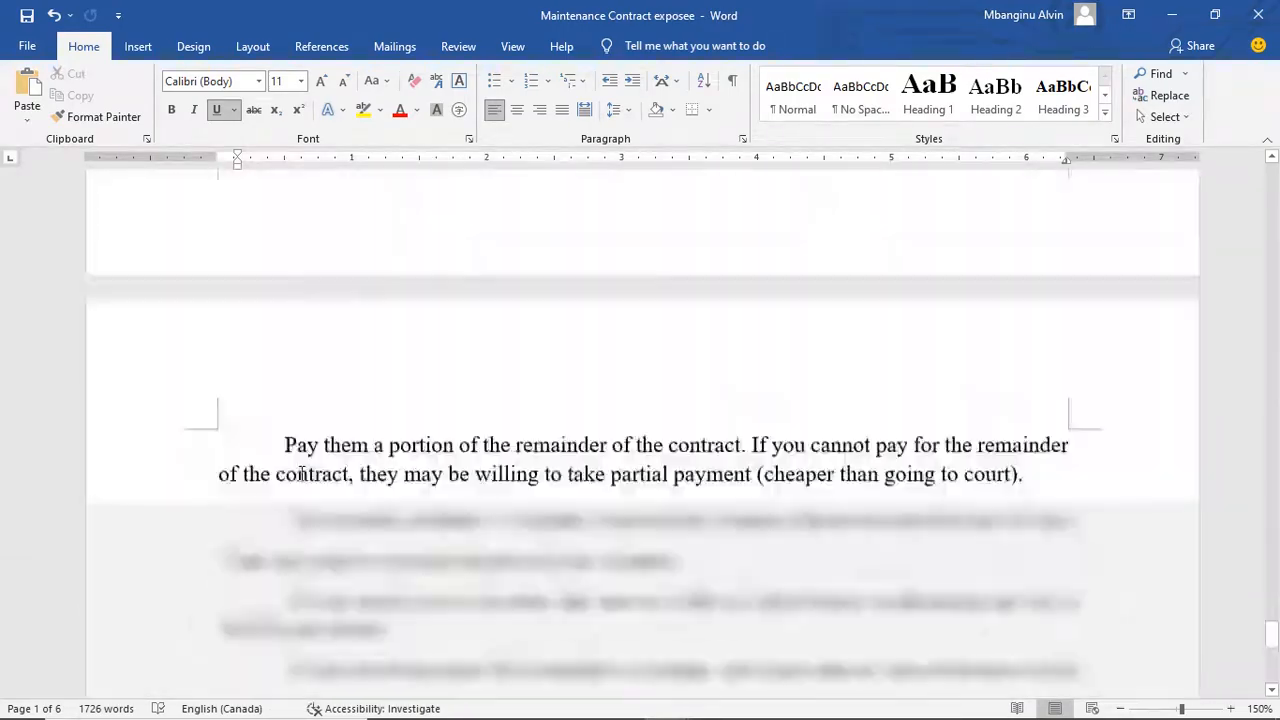
pyautogui.scroll(7, 301, 474)
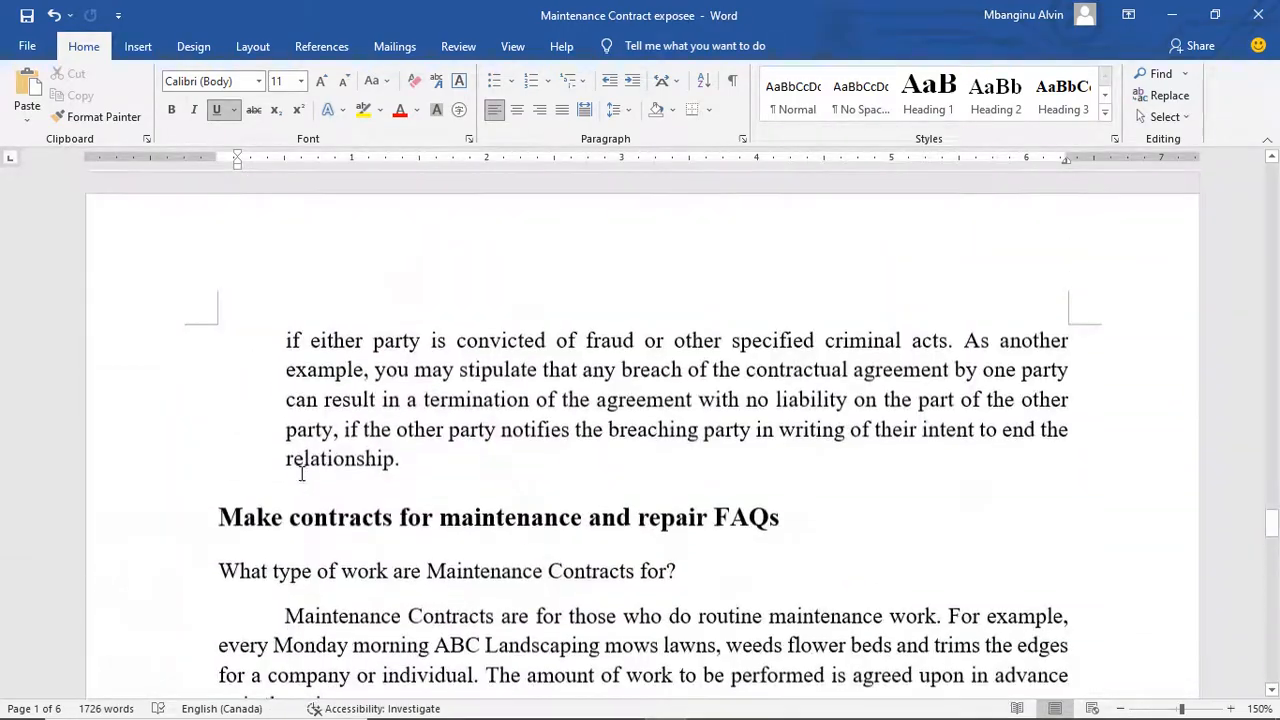
pyautogui.scroll(-3, 301, 474)
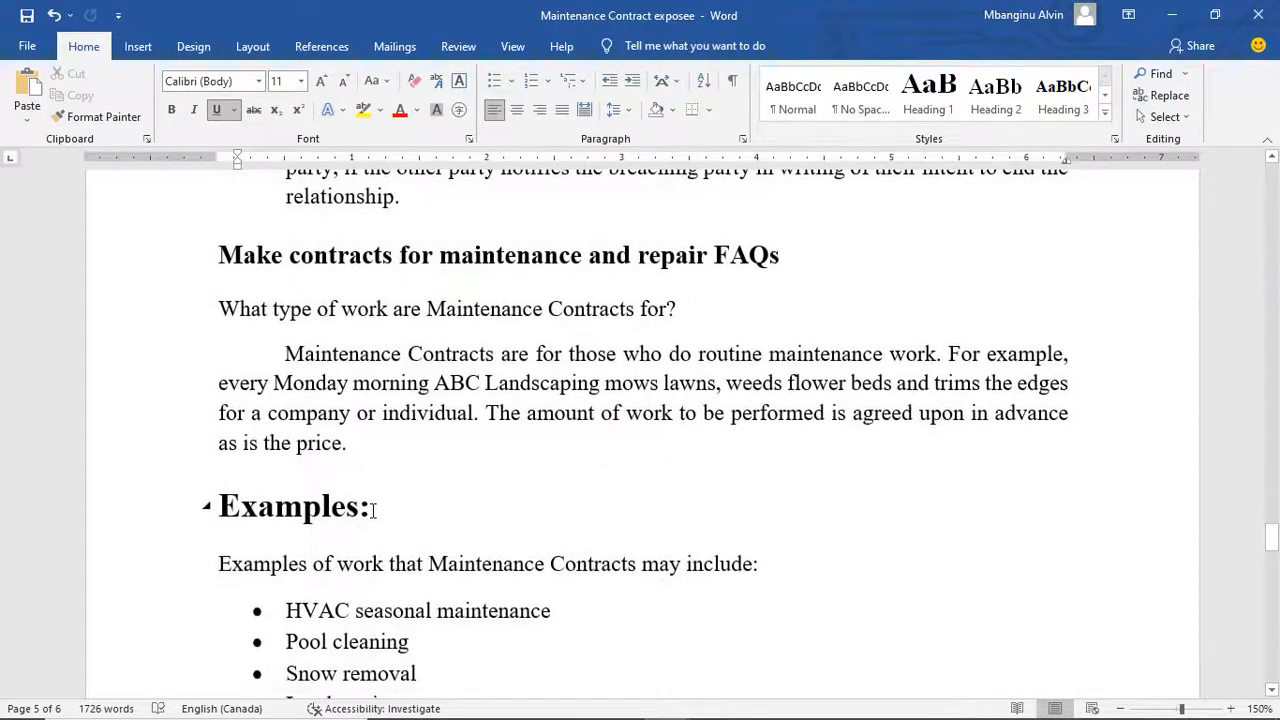
pyautogui.click(368, 512)
pyautogui.moveTo(391, 508); pyautogui.dragTo(255, 512)
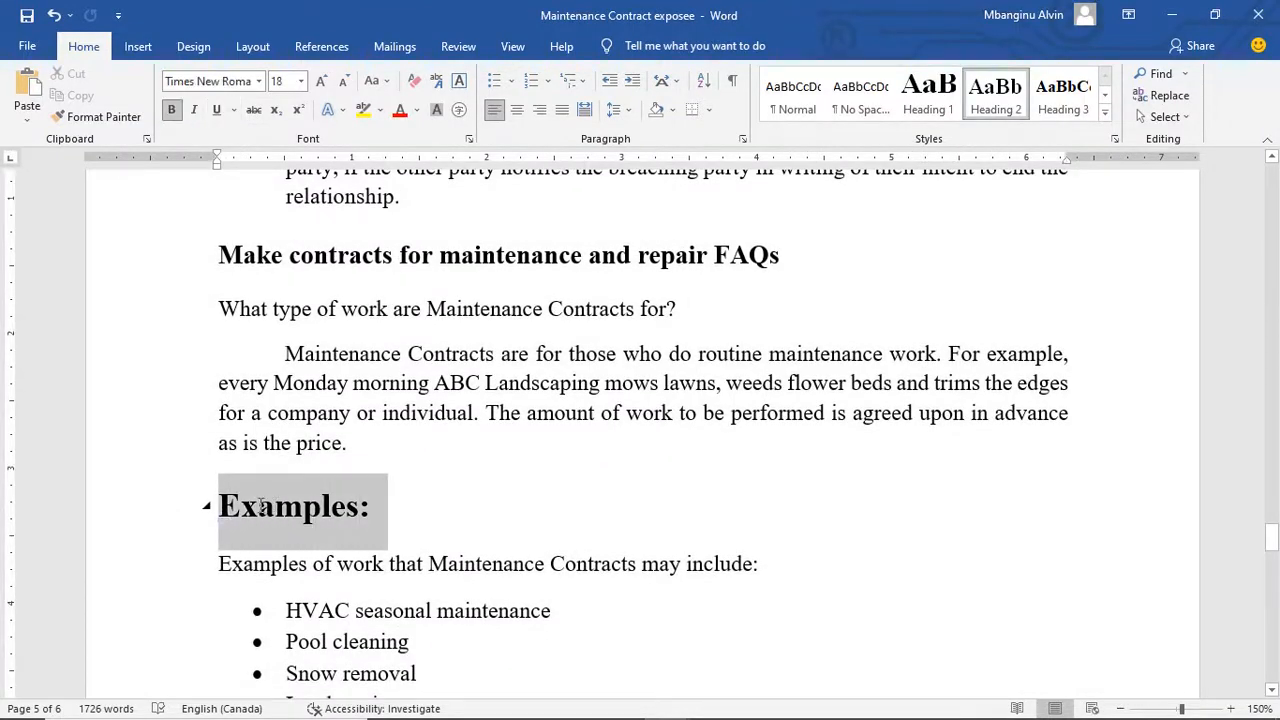
# - Review the table of contents from Definition down to the Examples: entry
pyautogui.scroll(20, 255, 509)
pyautogui.scroll(20, 256, 509)
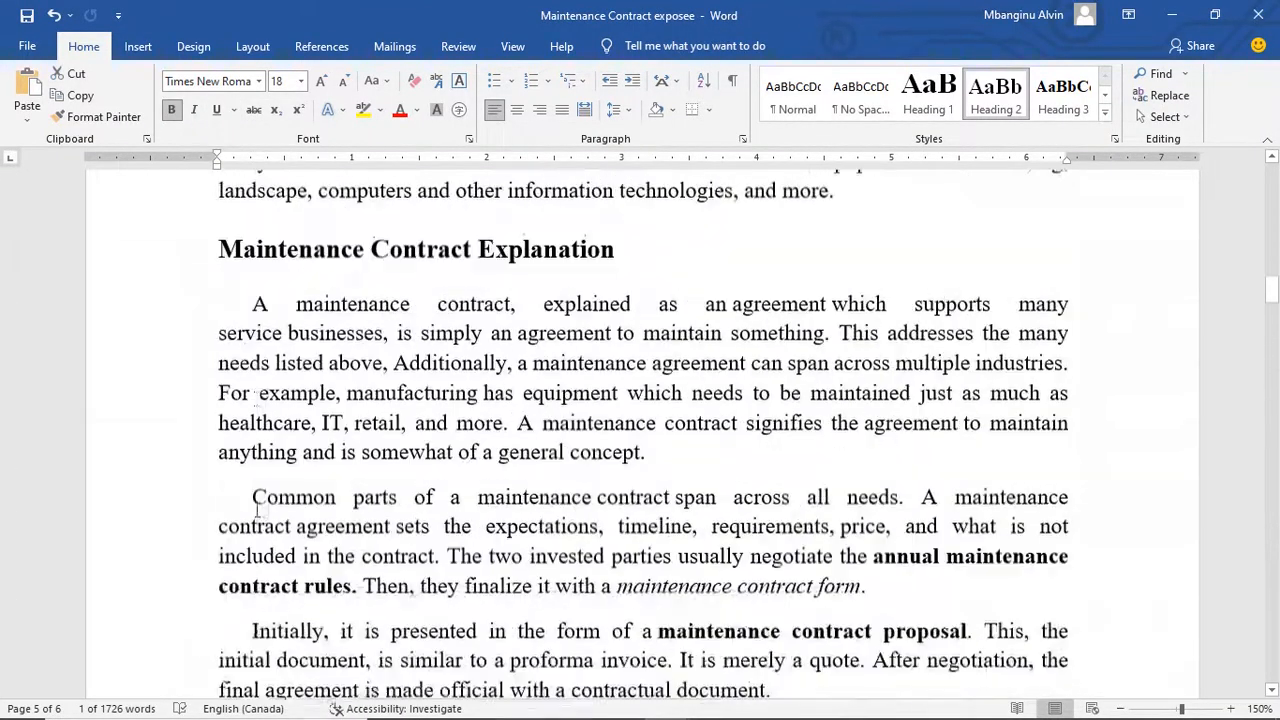
pyautogui.scroll(15, 256, 506)
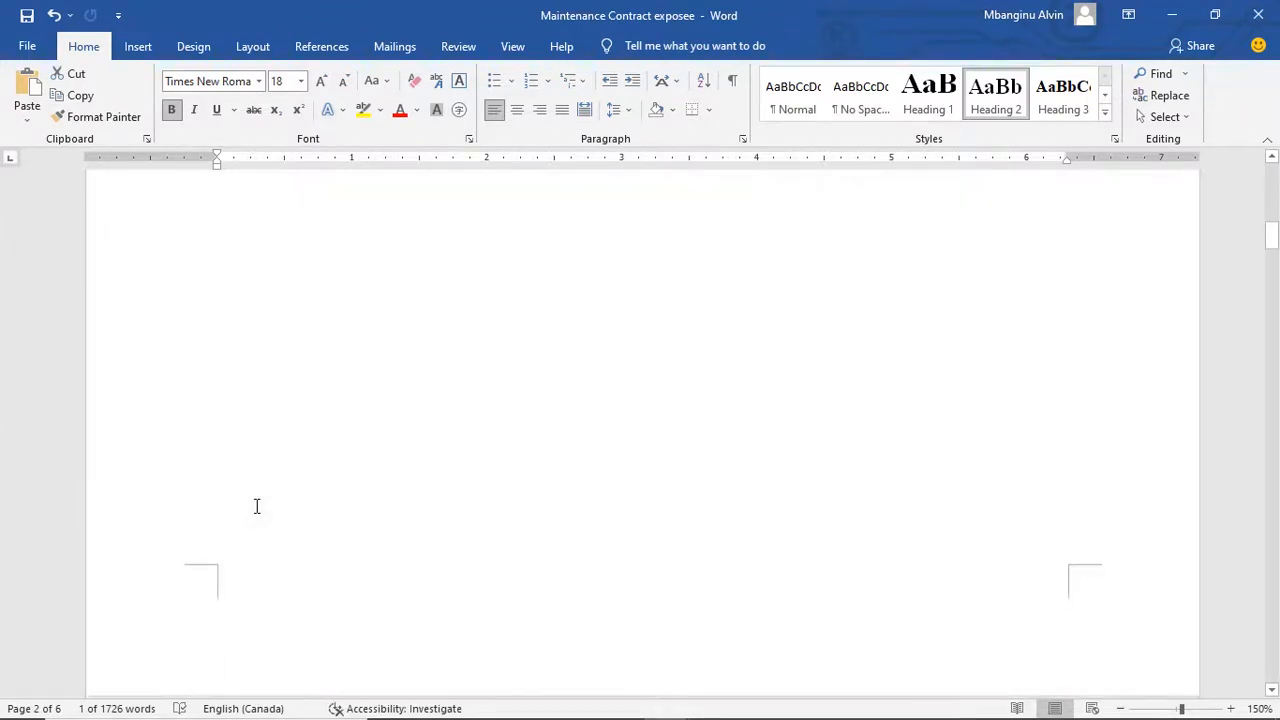
pyautogui.scroll(4, 256, 506)
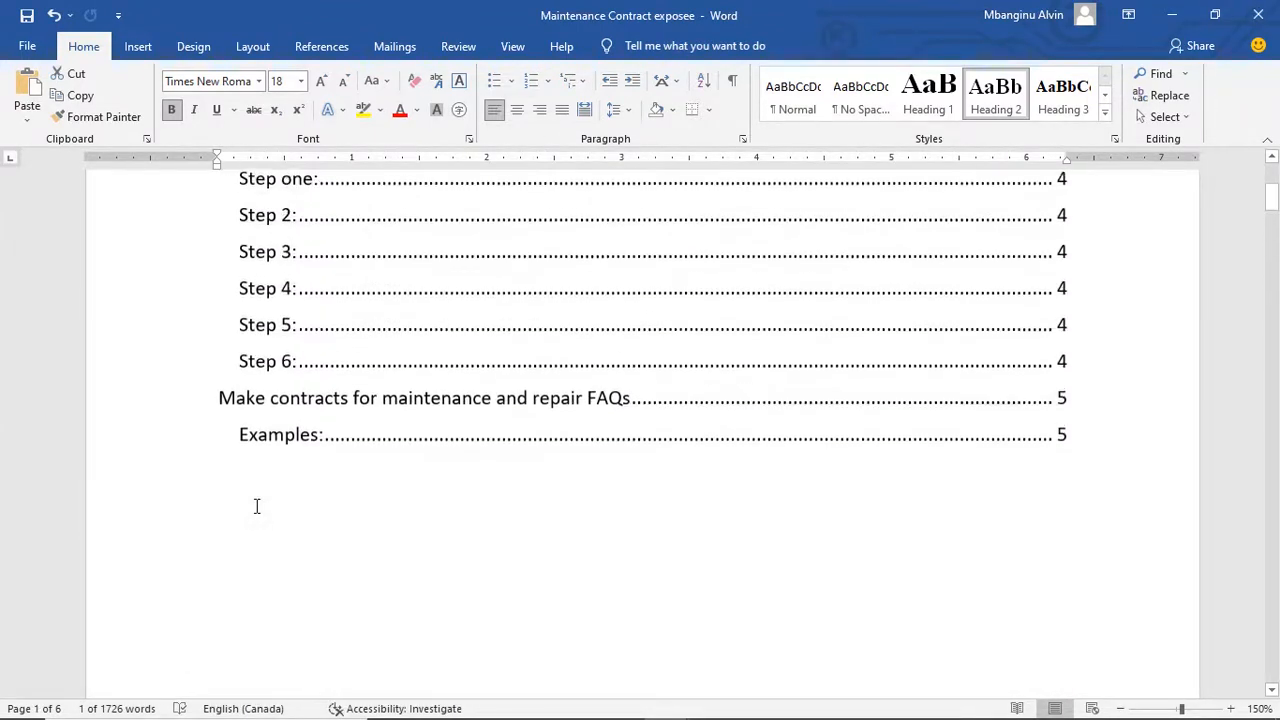
pyautogui.click(334, 474)
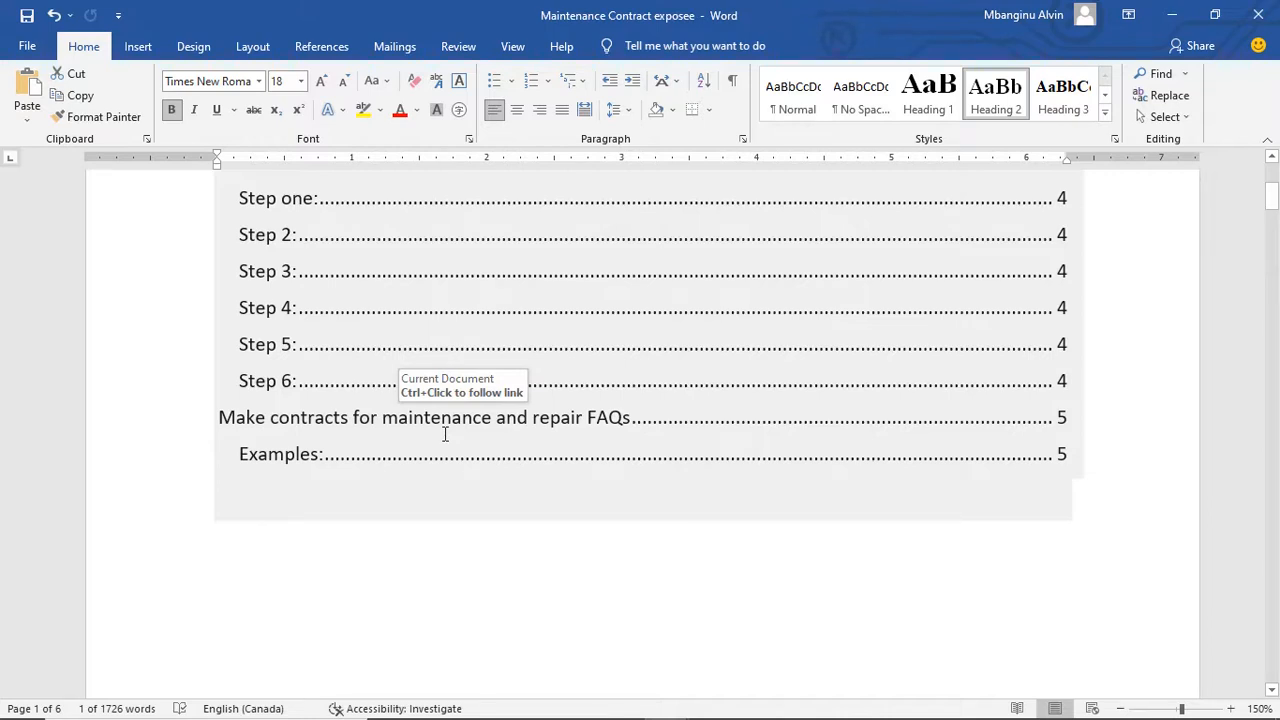
pyautogui.scroll(-1, 445, 434)
pyautogui.scroll(4, 445, 434)
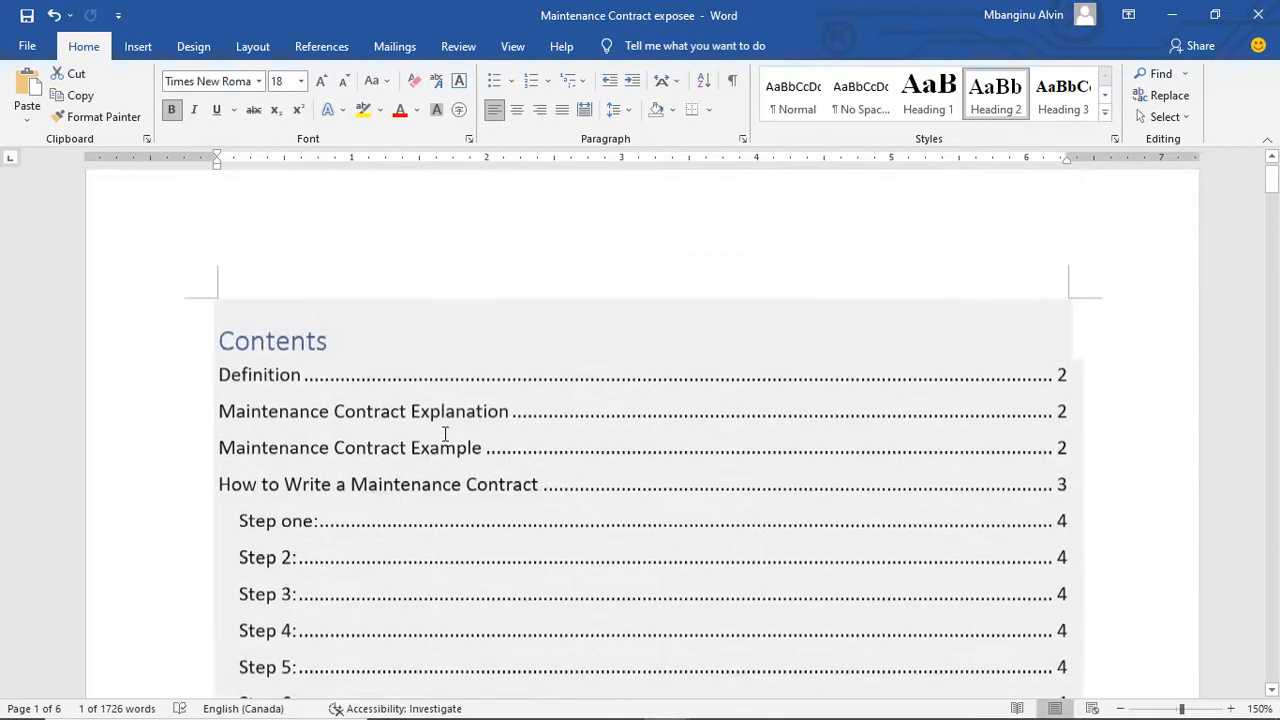
pyautogui.scroll(-5, 445, 434)
pyautogui.scroll(2, 443, 434)
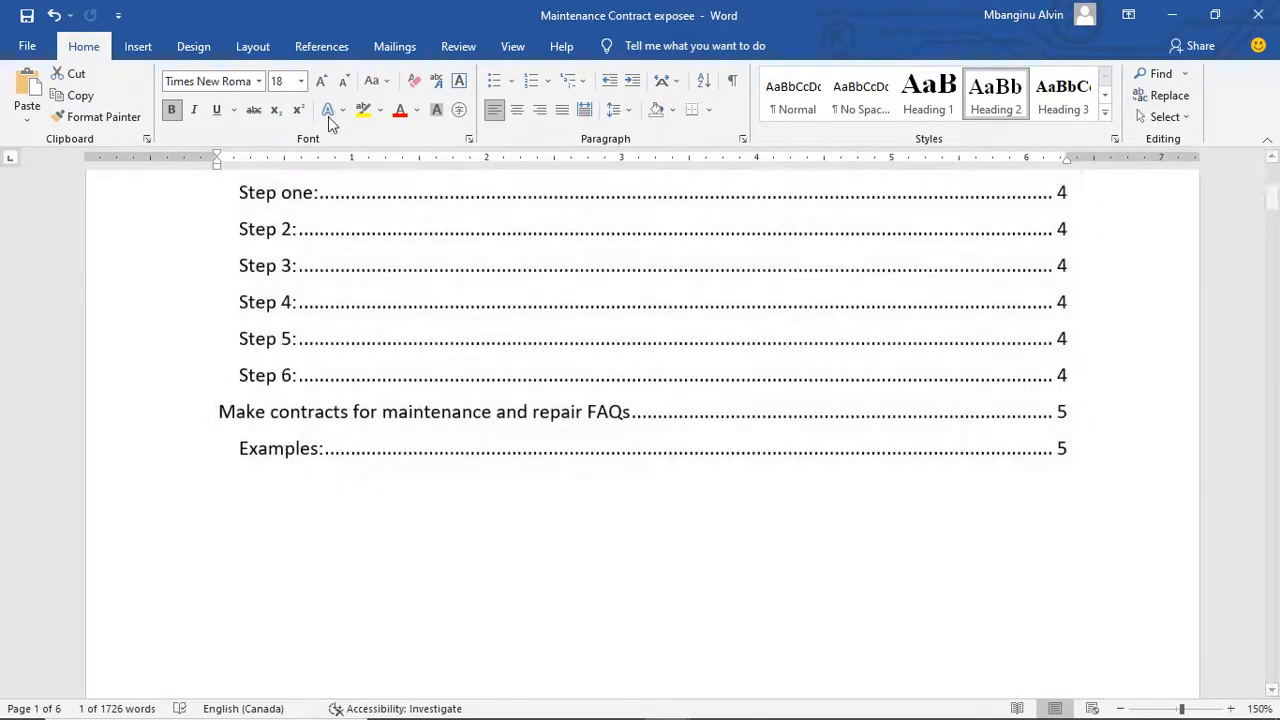
# - Set the font size of the "Examples:" heading under Make contracts for maintenance and repair FAQs to 12
pyautogui.click(351, 265)
pyautogui.scroll(-20, 335, 402)
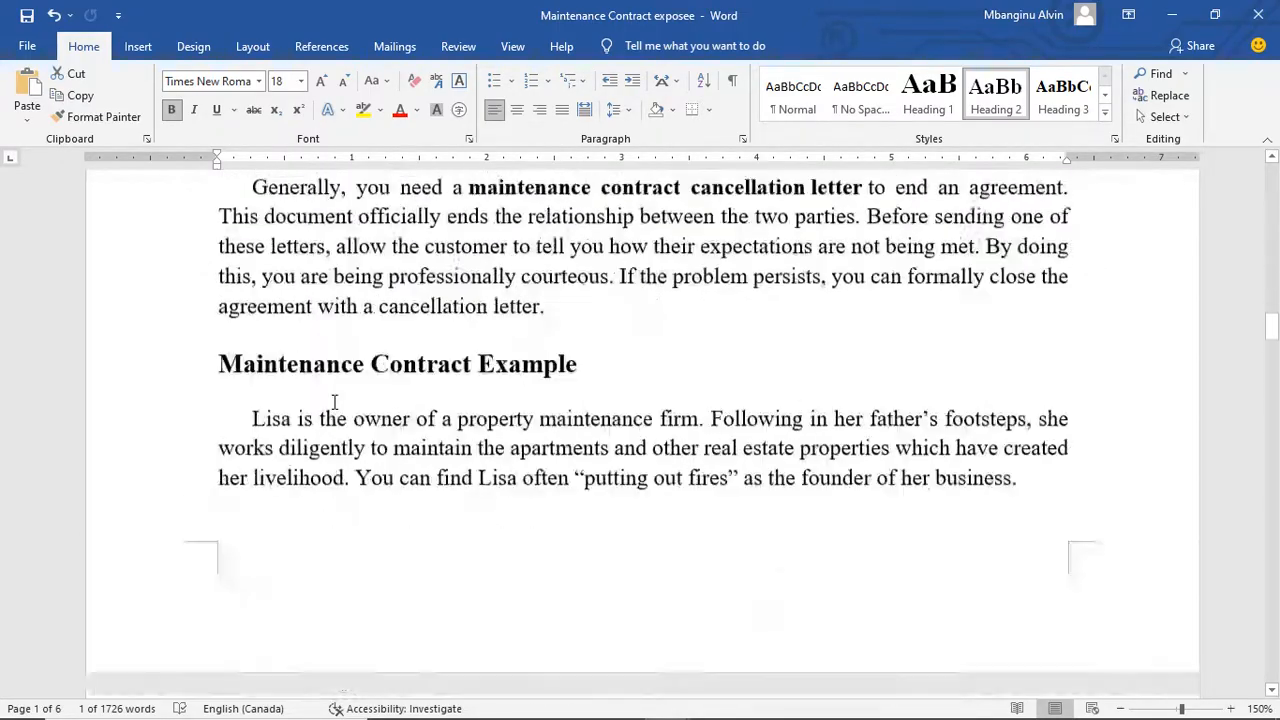
pyautogui.scroll(-20, 335, 402)
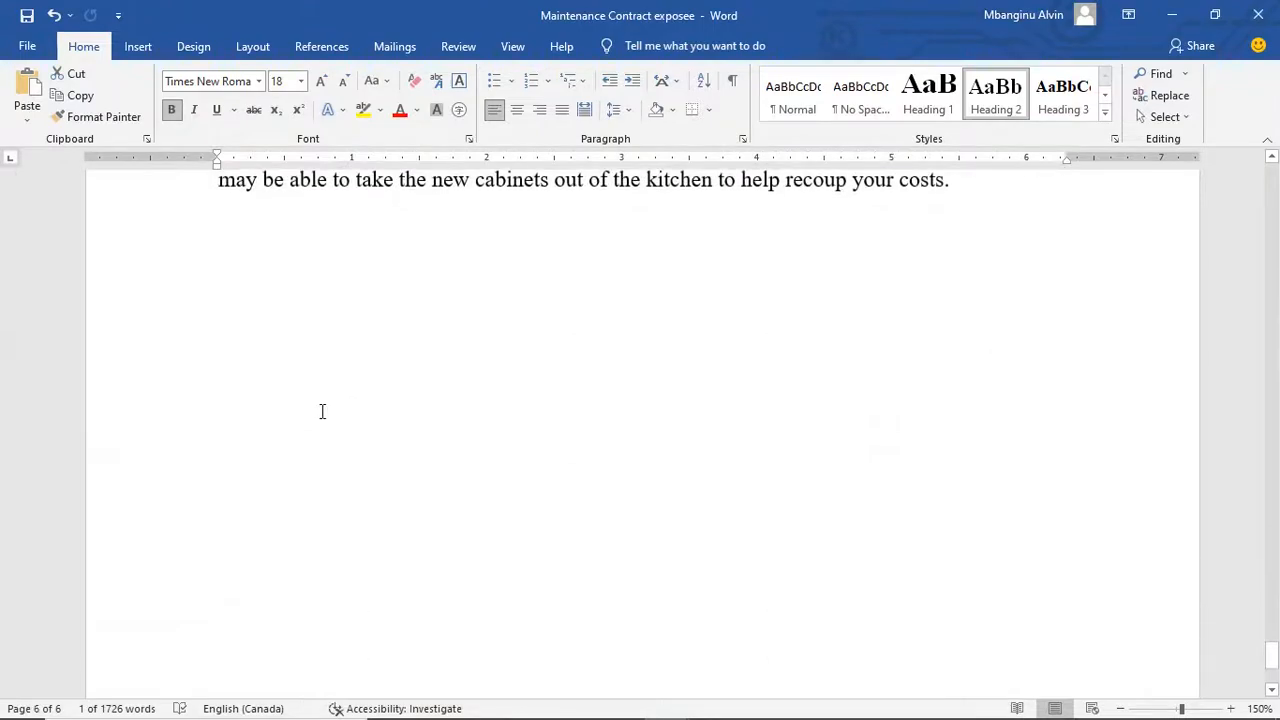
pyautogui.scroll(3, 323, 406)
pyautogui.scroll(10, 326, 408)
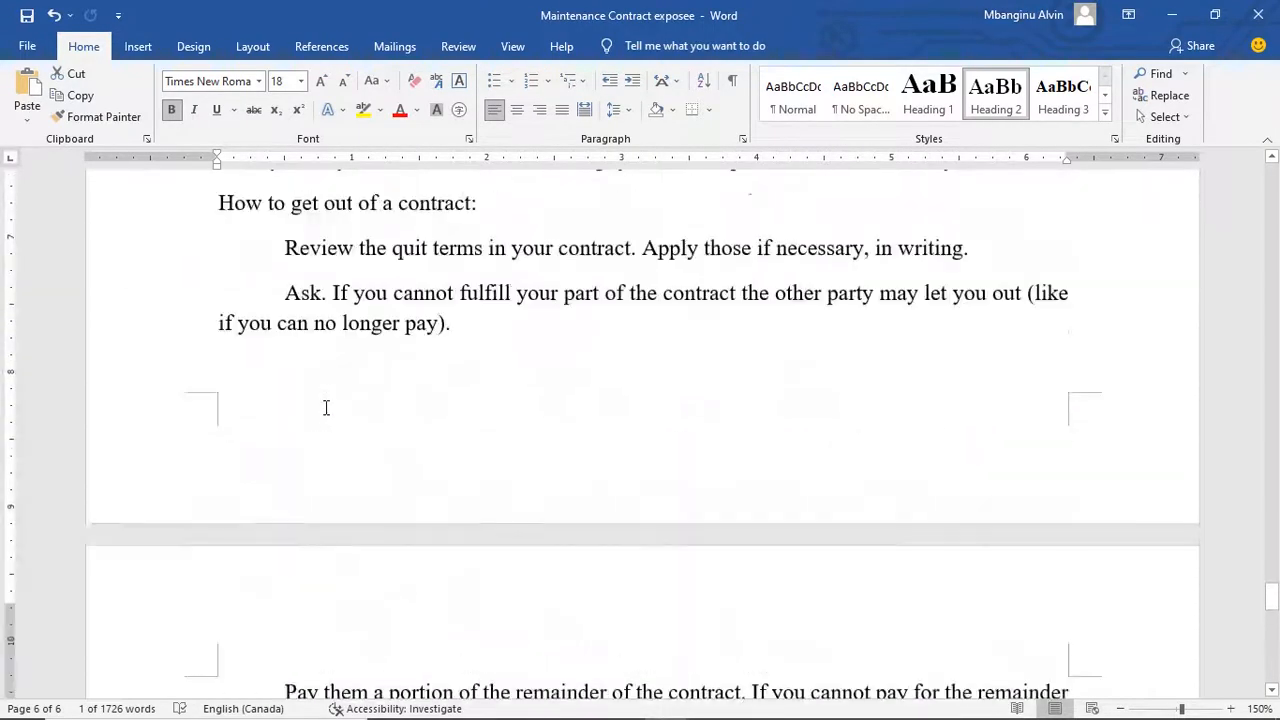
pyautogui.scroll(3, 326, 408)
pyautogui.scroll(-10, 326, 408)
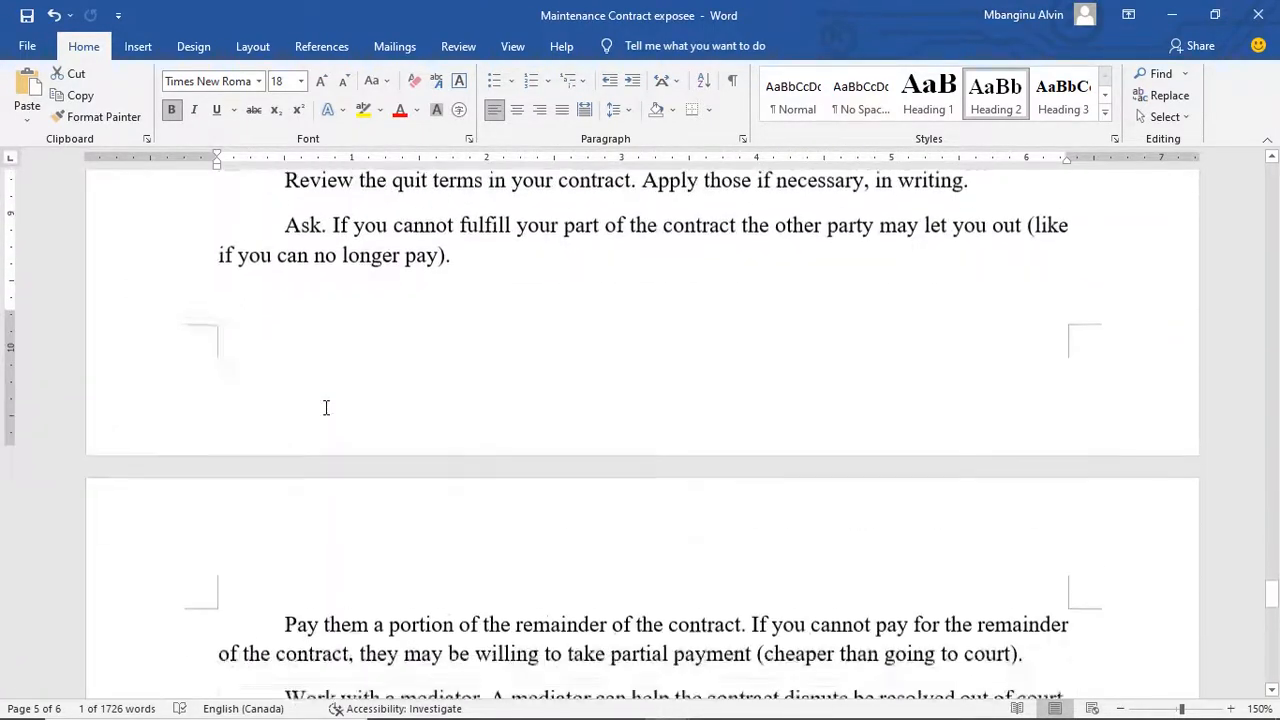
pyautogui.scroll(15, 326, 408)
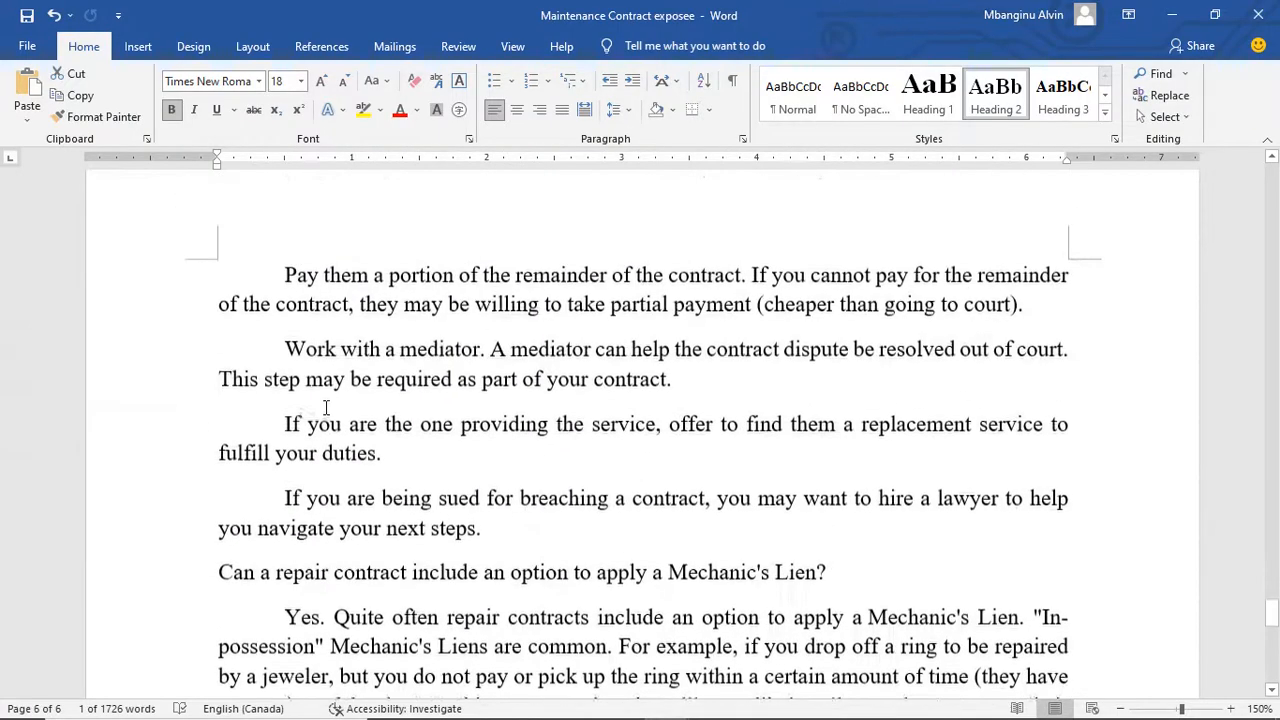
pyautogui.scroll(6, 326, 408)
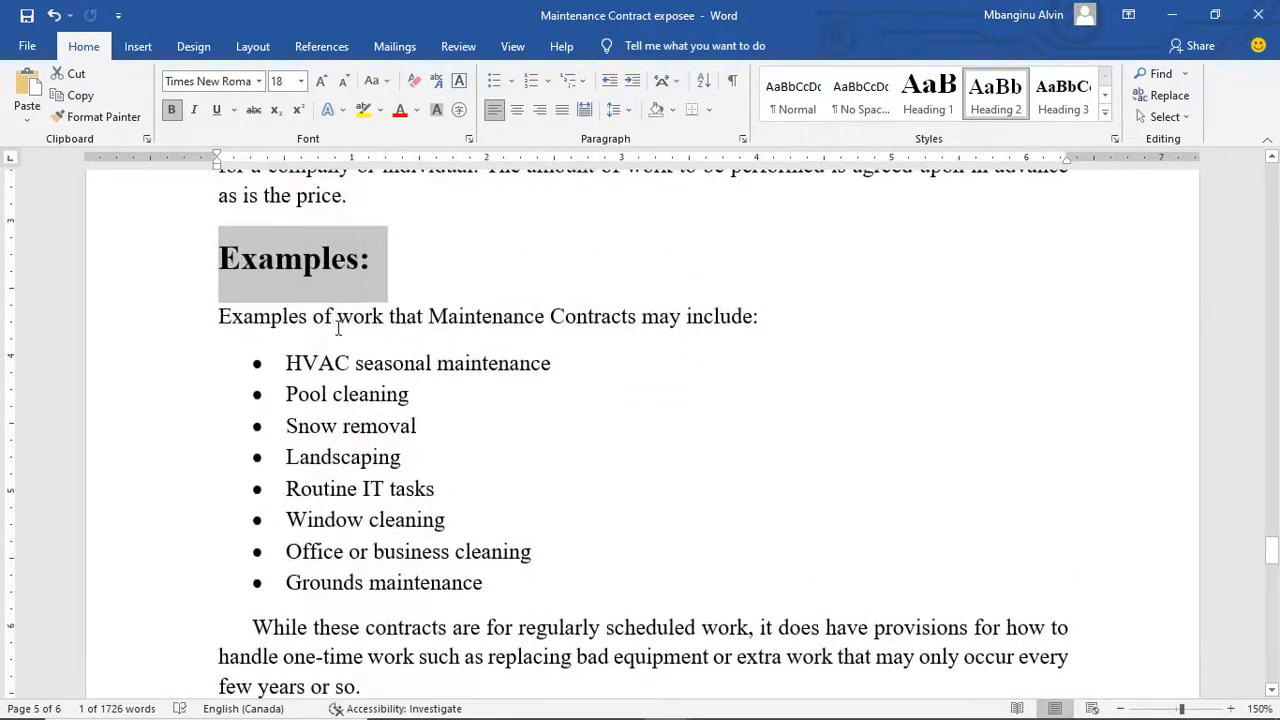
pyautogui.click(374, 261)
pyautogui.click(190, 255)
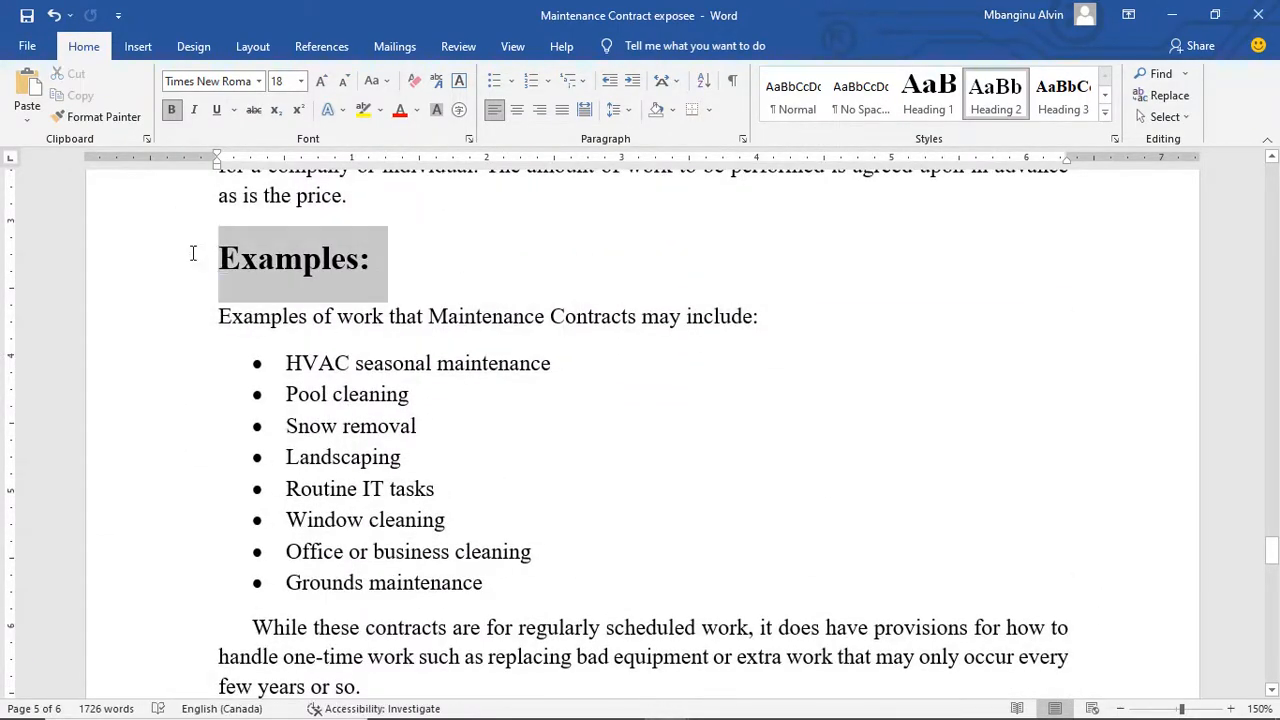
pyautogui.click(285, 82)
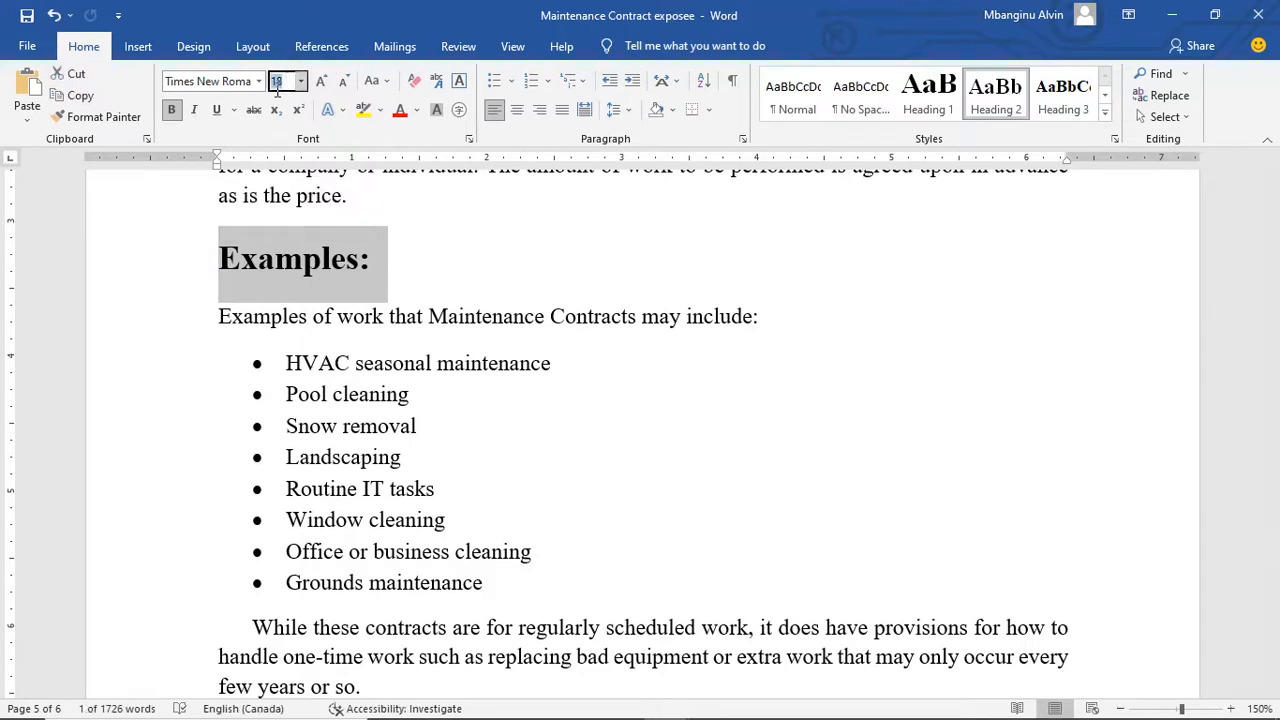
pyautogui.write('12')
pyautogui.click(478, 272)
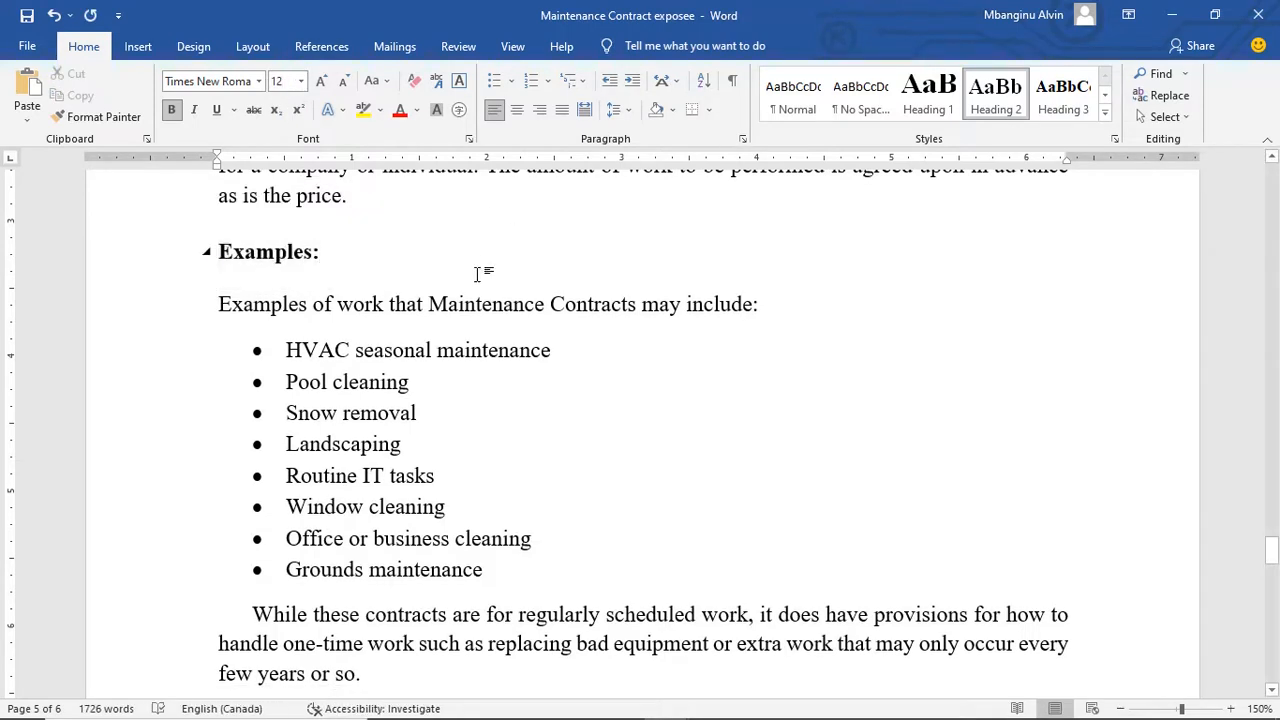
# - Change the "Examples:" heading text to "Examplesslaj:" by adding "slaj" before the colon
pyautogui.click(305, 258)
pyautogui.write('slaj')
pyautogui.moveTo(337, 315); pyautogui.dragTo(586, 349)
pyautogui.click(589, 353)
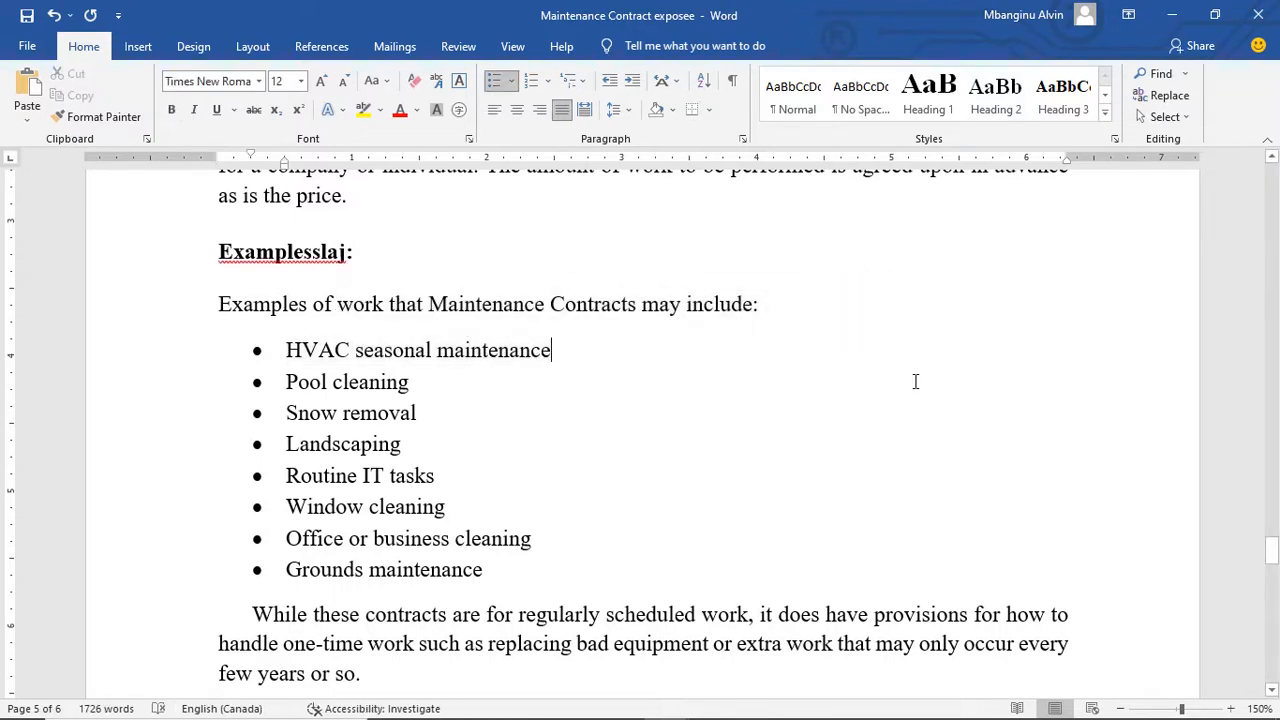
# - Update the entire table of contents to include the reworded "Examplesslaj:" heading
pyautogui.moveTo(1271, 535); pyautogui.dragTo(1247, 211)
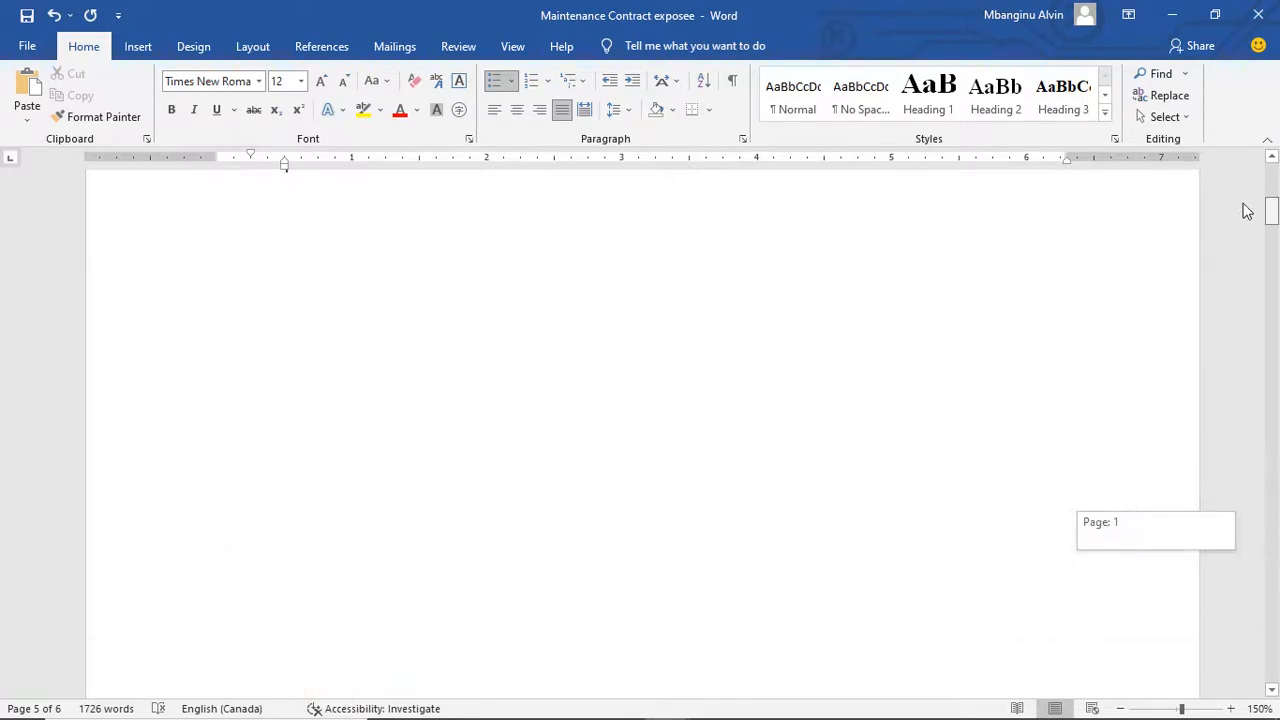
pyautogui.scroll(-4, 863, 389)
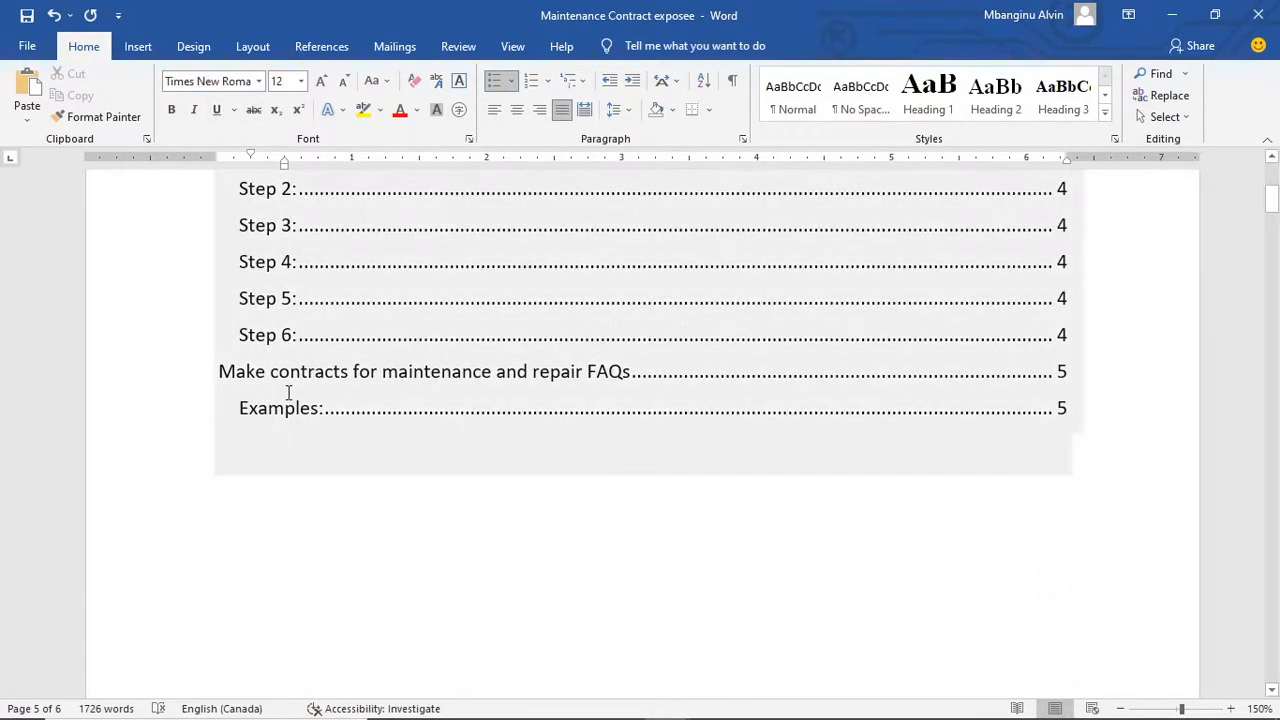
pyautogui.hotkey('ctrl', 'Home')
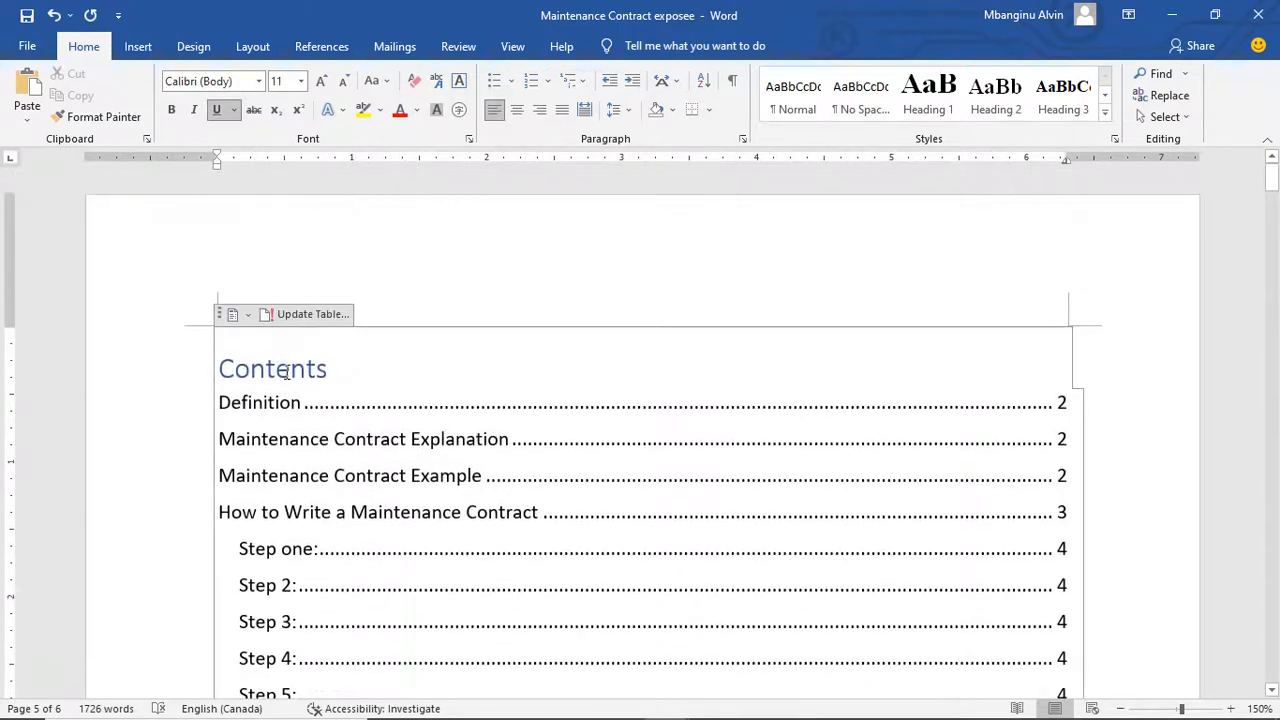
pyautogui.click(295, 314)
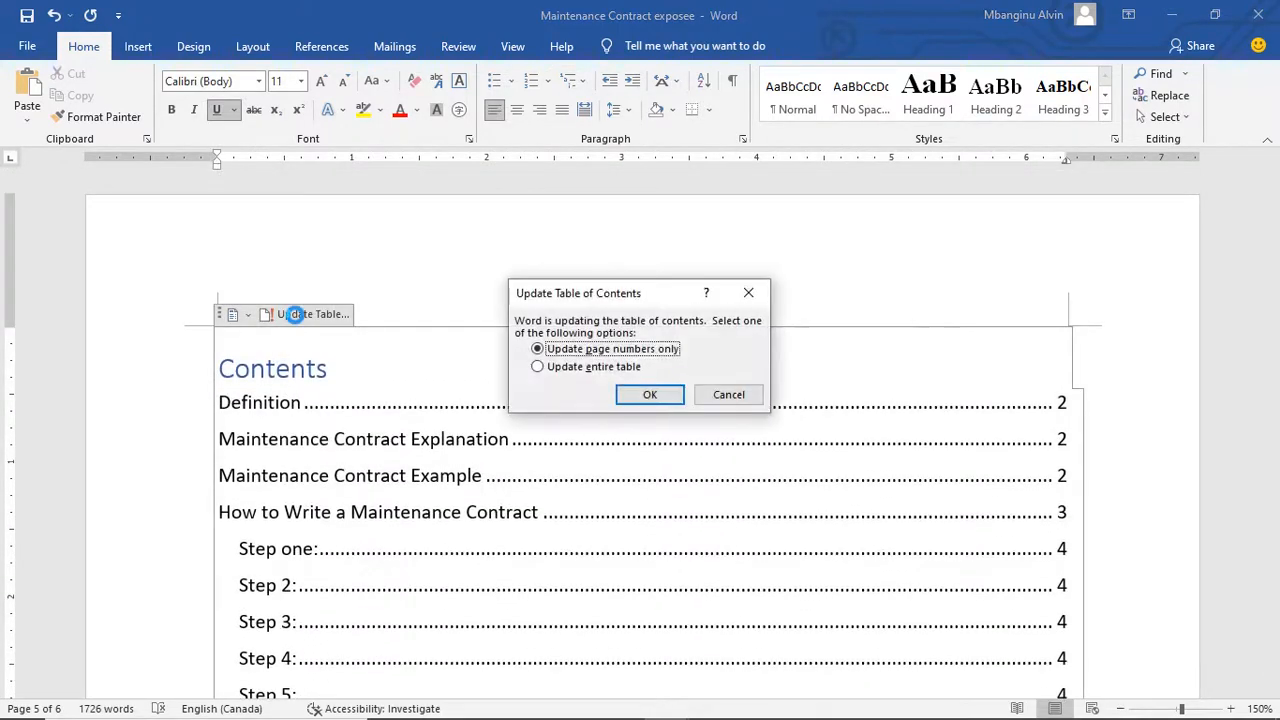
pyautogui.click(623, 368)
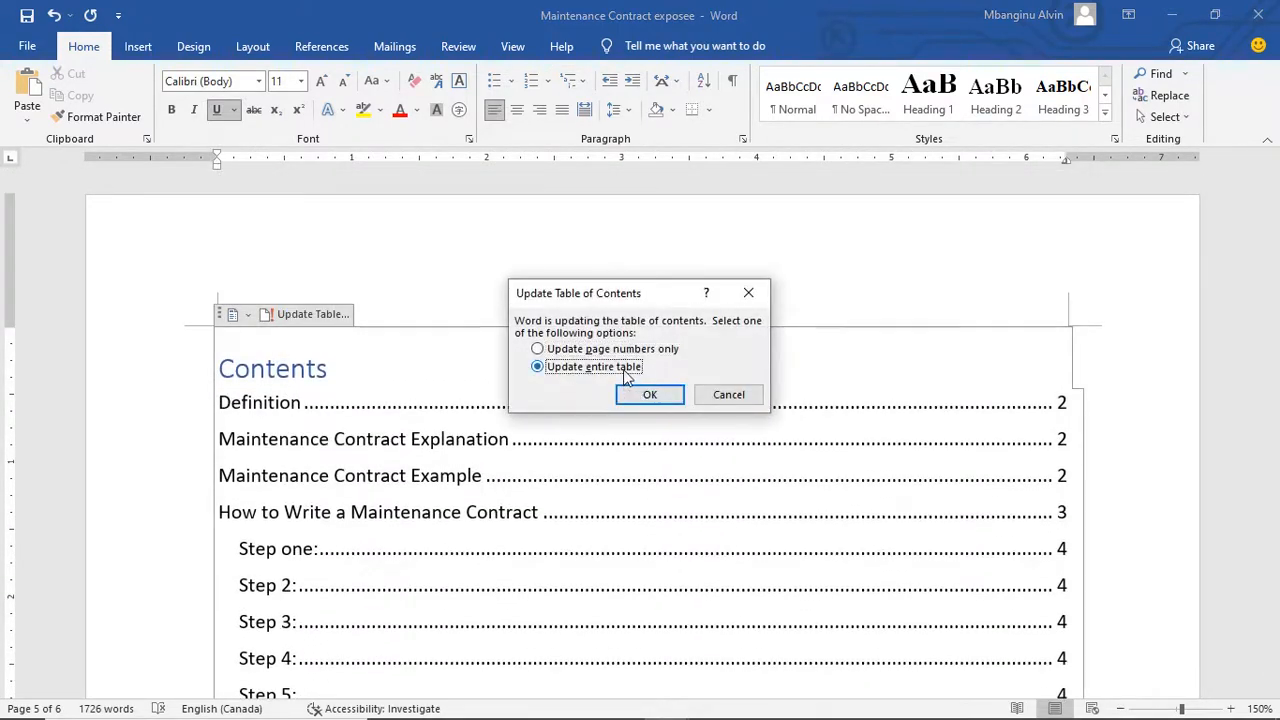
pyautogui.click(630, 394)
pyautogui.scroll(-4, 630, 394)
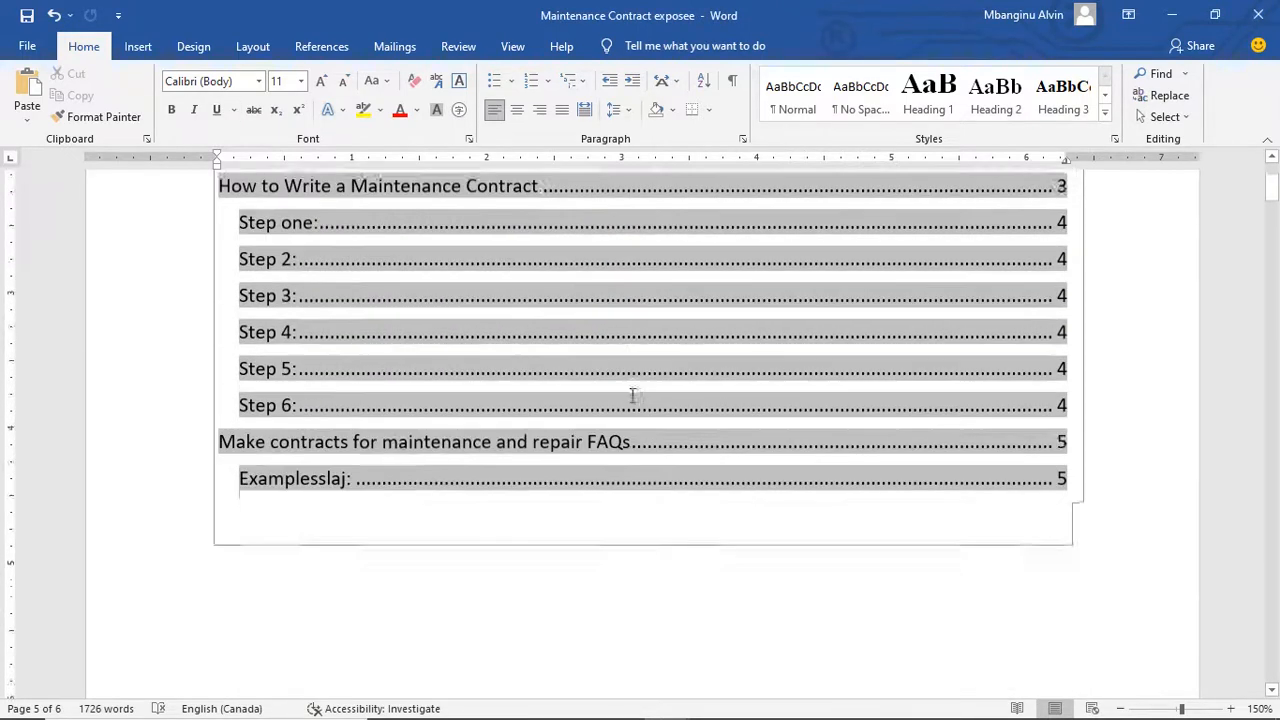
# - Examine the Examplesslaj: entry and its page number at the end of the table of contents
pyautogui.click(632, 395)
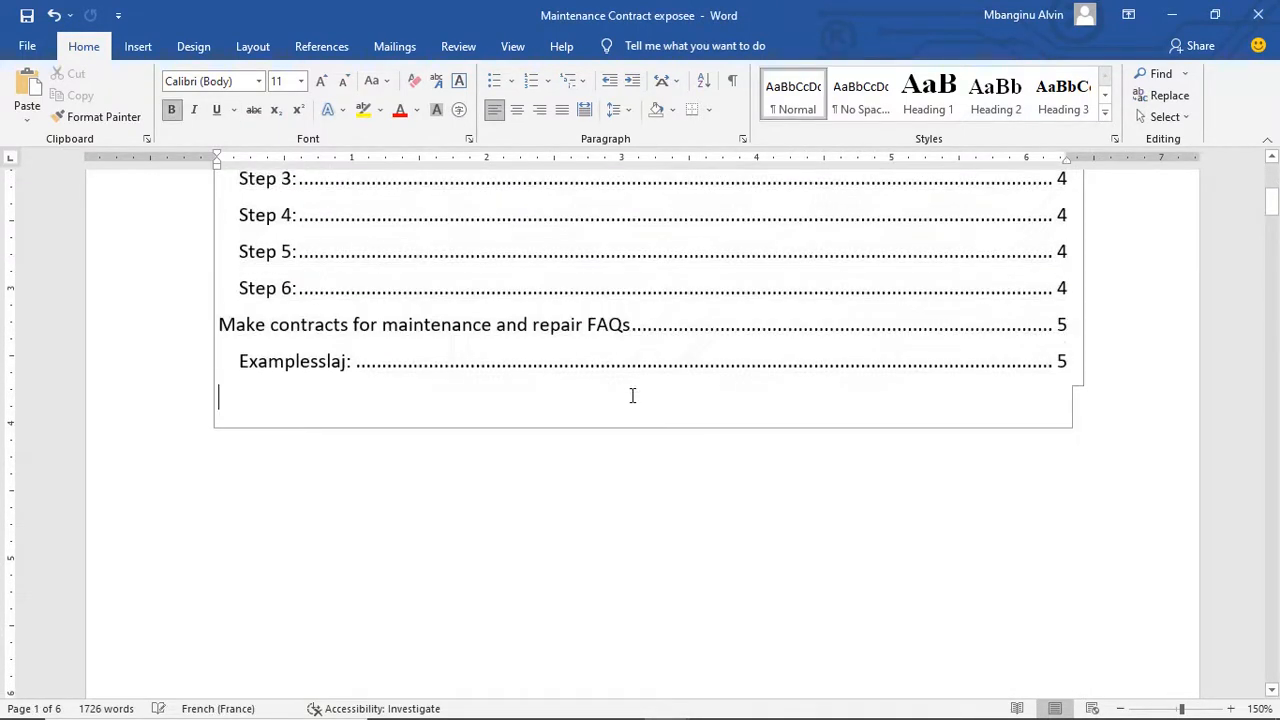
pyautogui.scroll(4, 632, 395)
pyautogui.scroll(-3, 632, 395)
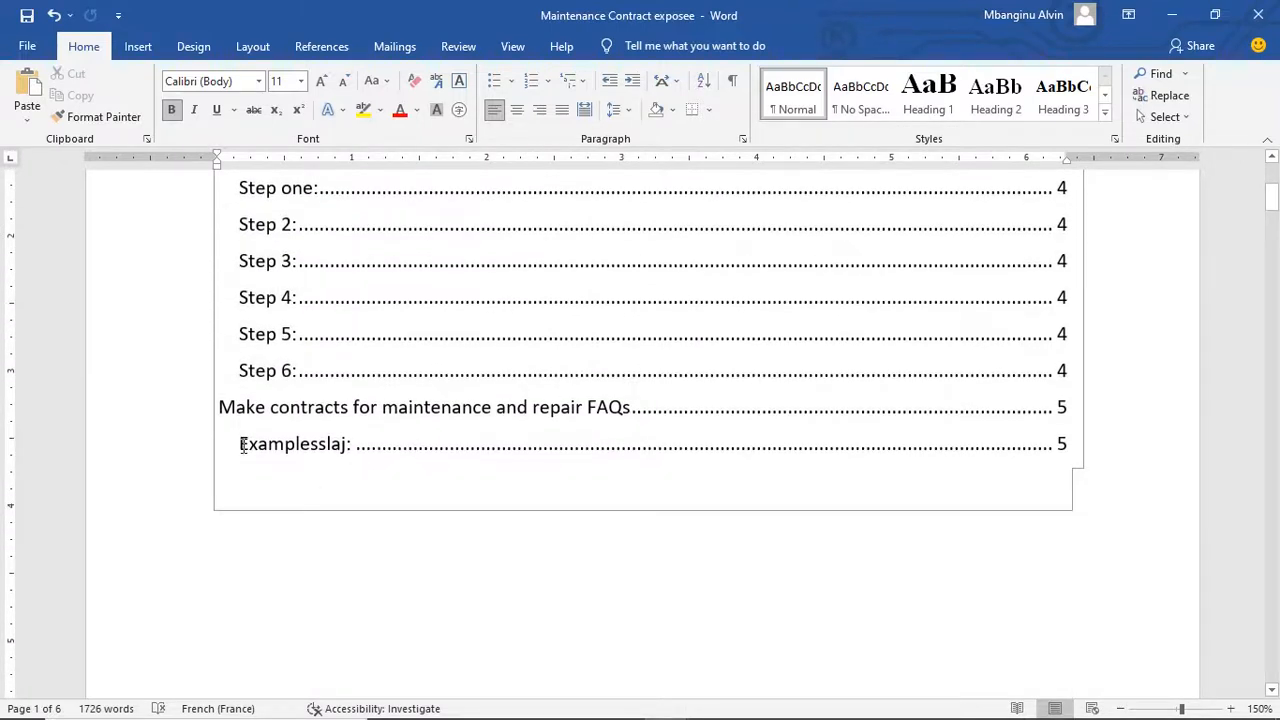
pyautogui.click(285, 445)
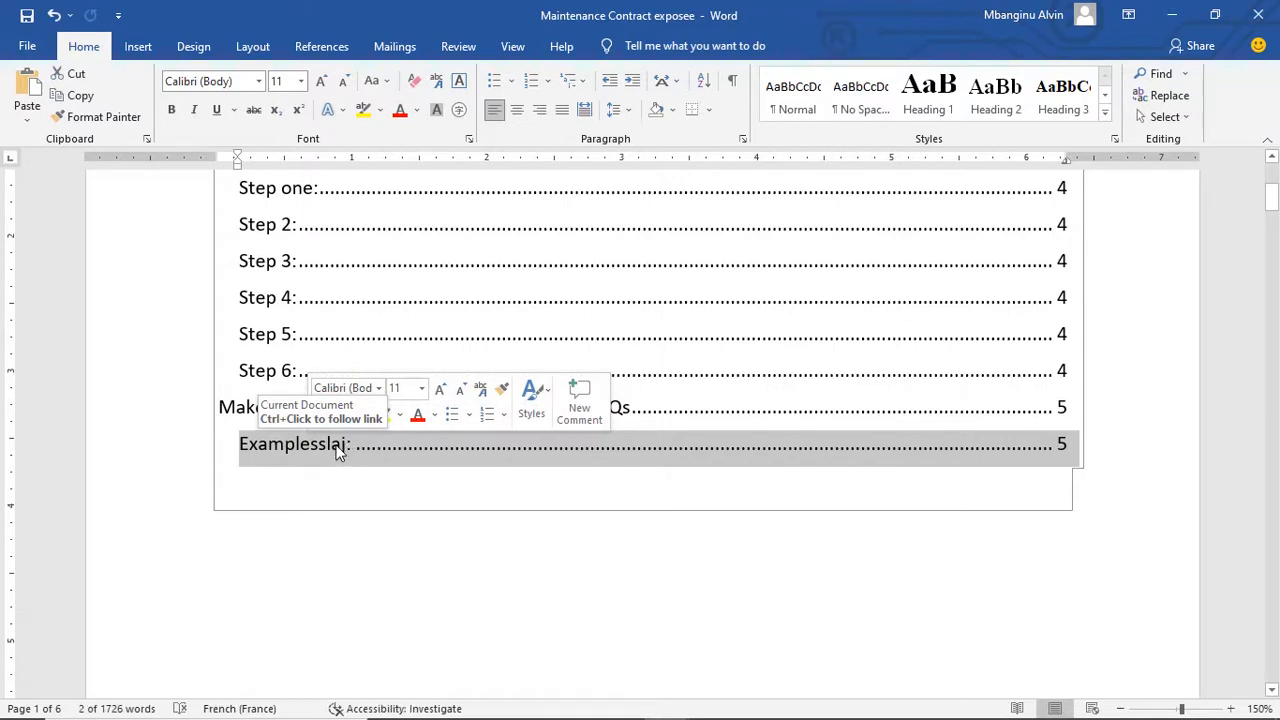
pyautogui.hotkey('shift', 'Up')
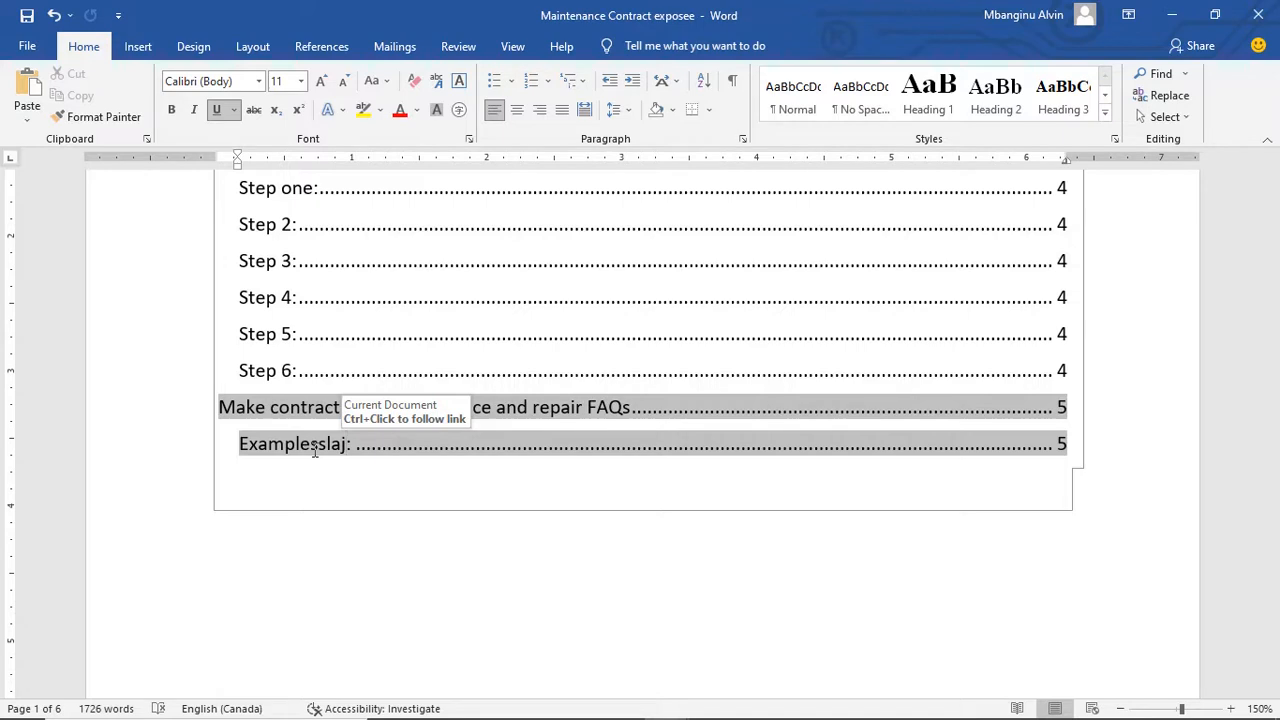
pyautogui.click(346, 569)
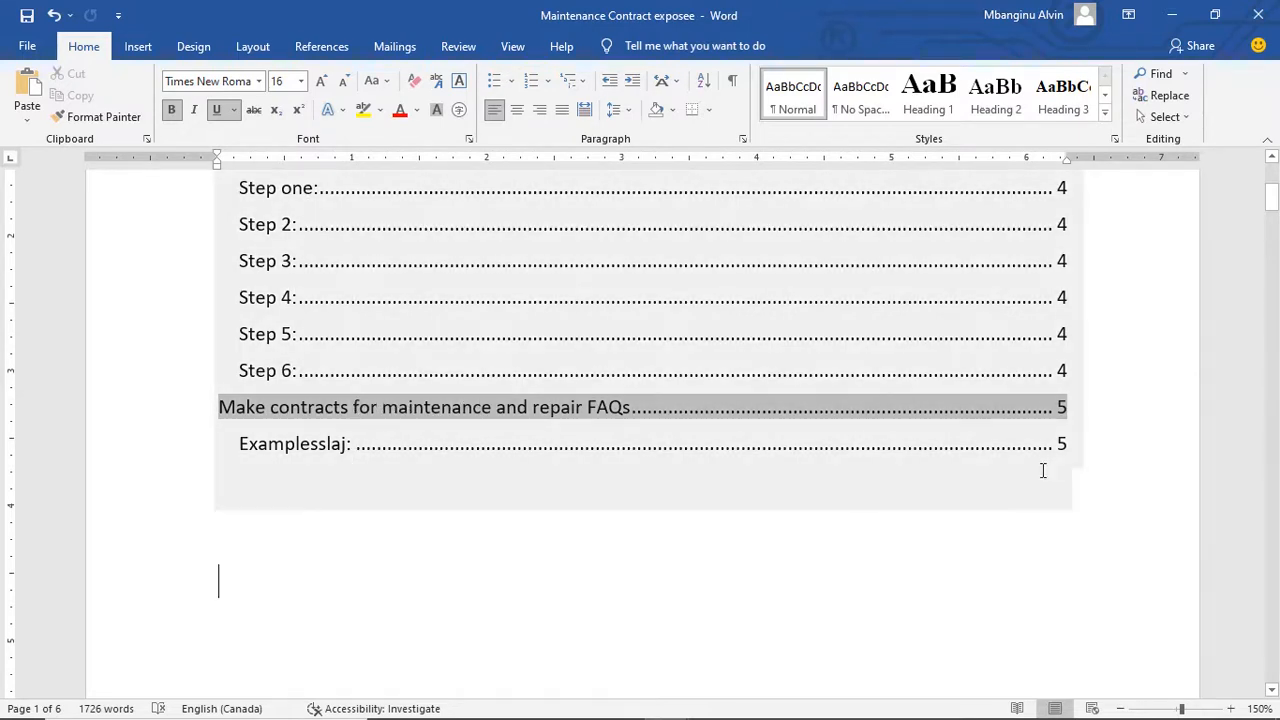
pyautogui.click(1065, 443)
pyautogui.doubleClick(1062, 443)
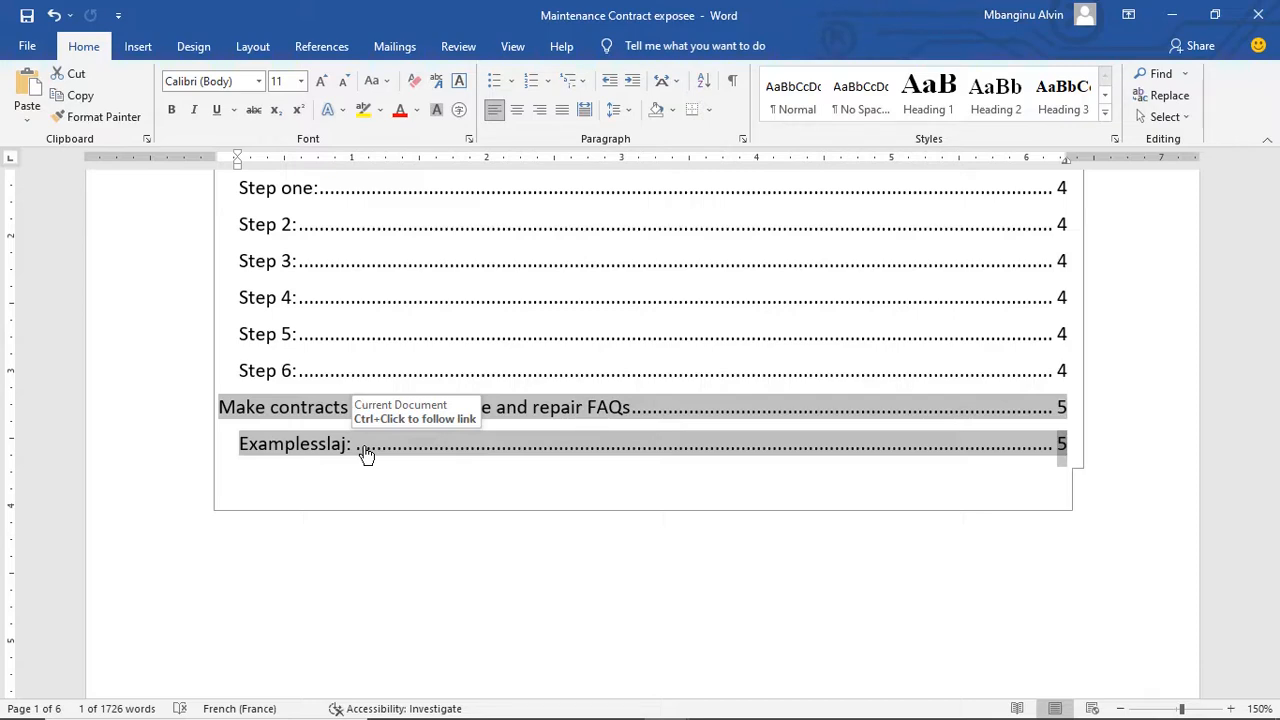
# - Follow the Examplesslaj: entry to its heading and remove "slaj" so that it reads "Examples:"
pyautogui.keyDown('ctrl'); pyautogui.click(366, 455); pyautogui.keyUp('ctrl')
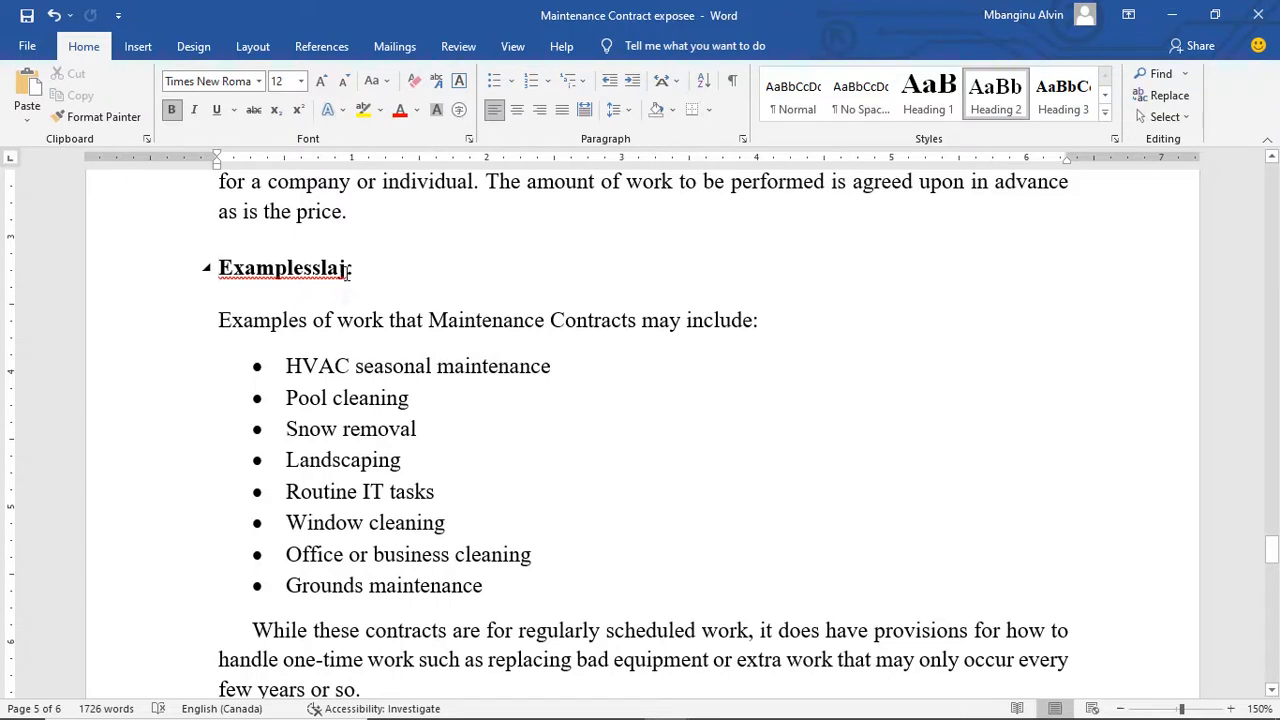
pyautogui.press('BackSpace')
pyautogui.press('BackSpace')
pyautogui.press('BackSpace')
pyautogui.press('BackSpace')
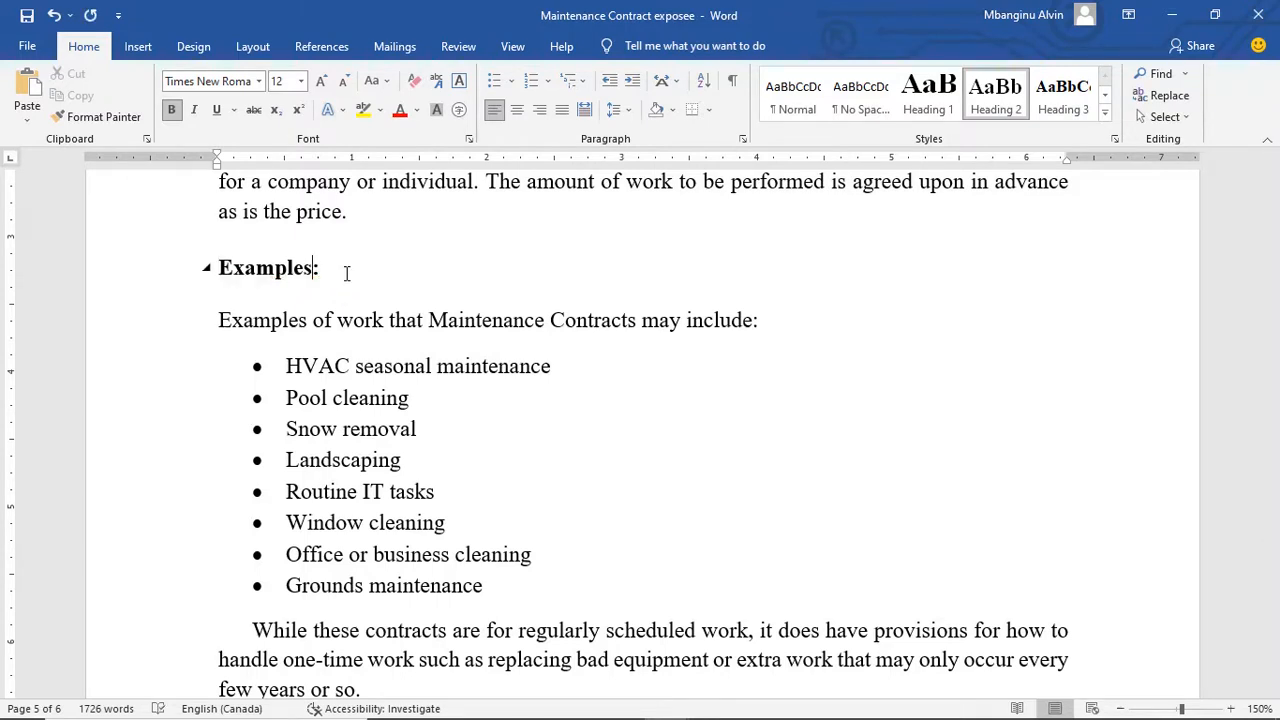
# - Update the entire table of contents so its last entry matches the corrected "Examples:" heading
pyautogui.scroll(20, 357, 275)
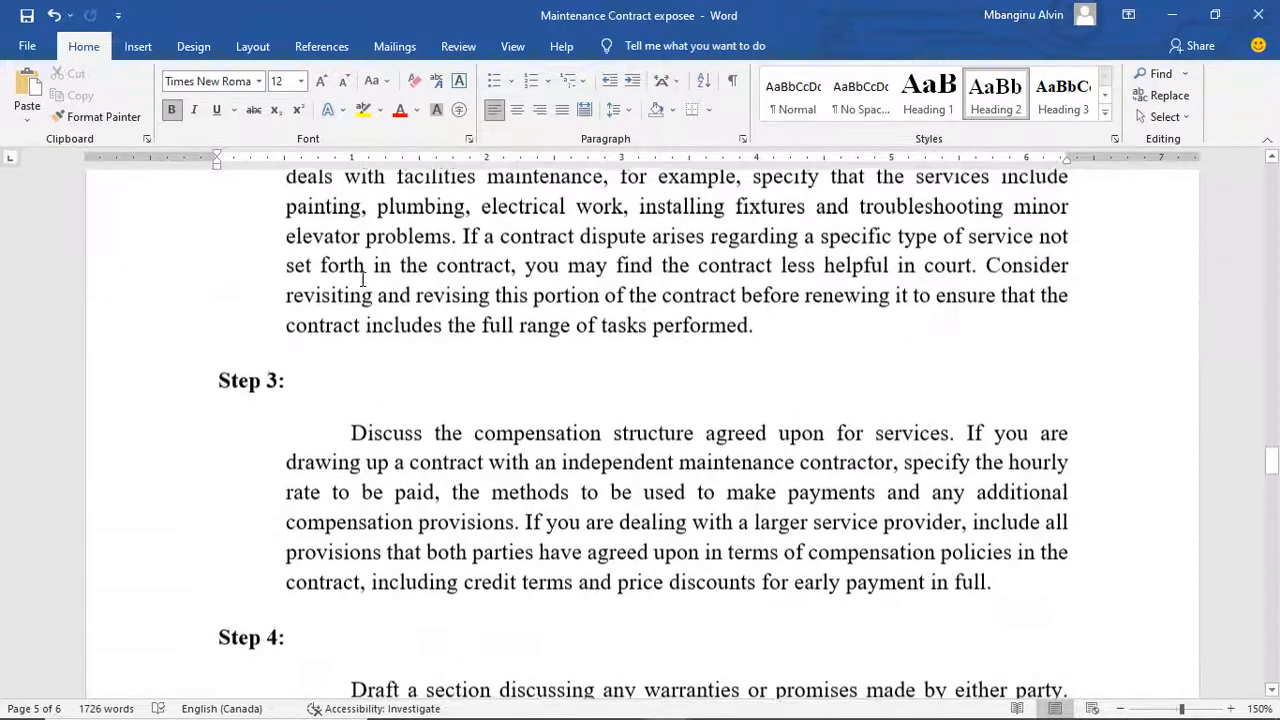
pyautogui.scroll(3, 363, 278)
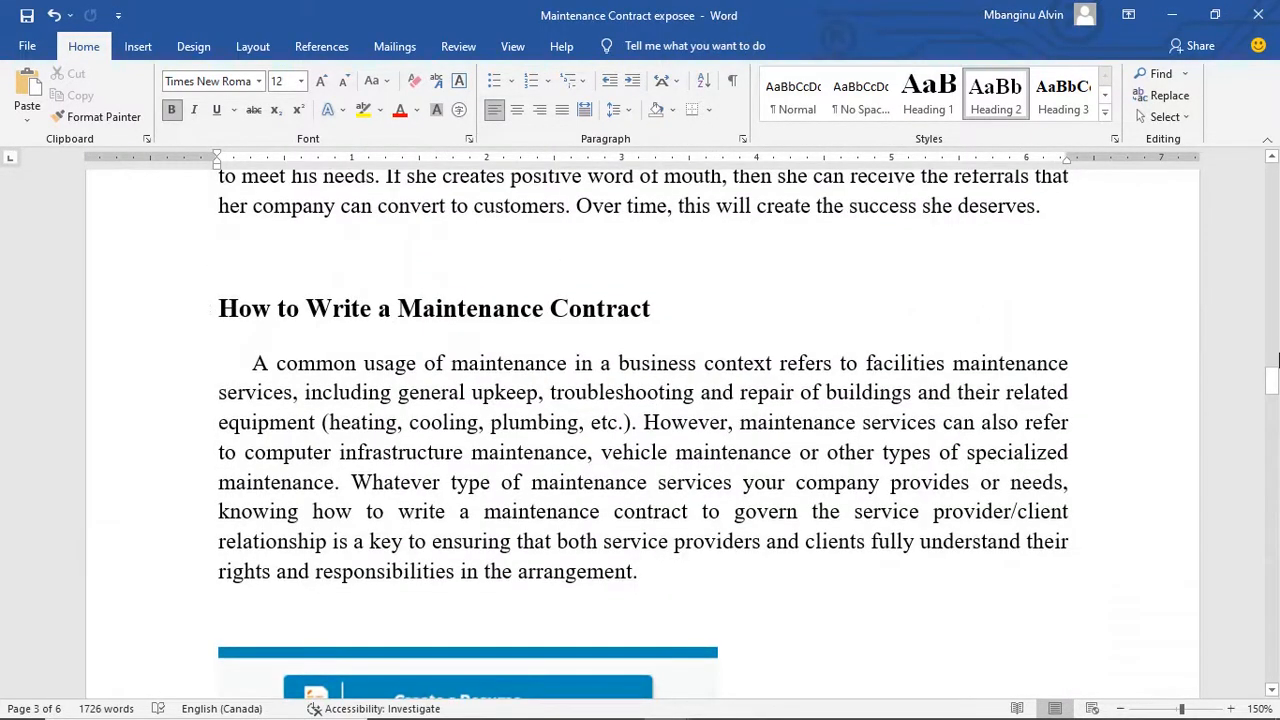
pyautogui.moveTo(1275, 360); pyautogui.dragTo(1265, 162)
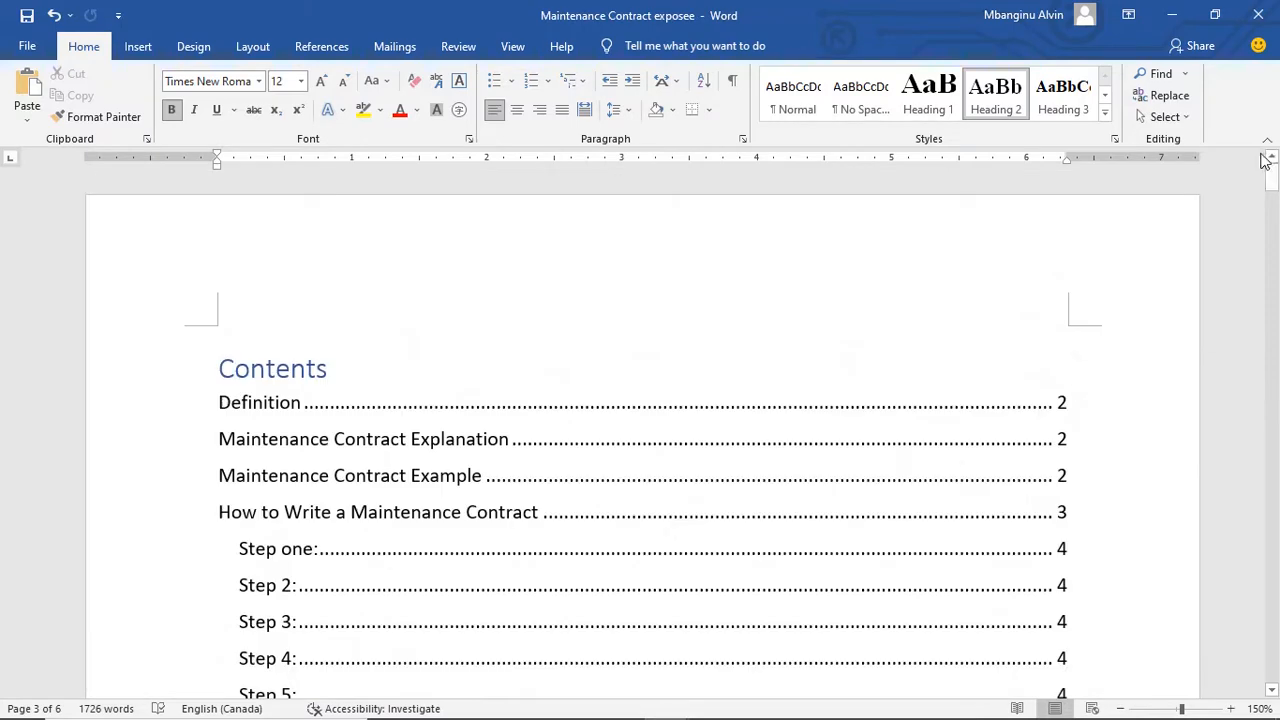
pyautogui.click(640, 437)
pyautogui.scroll(-4, 595, 409)
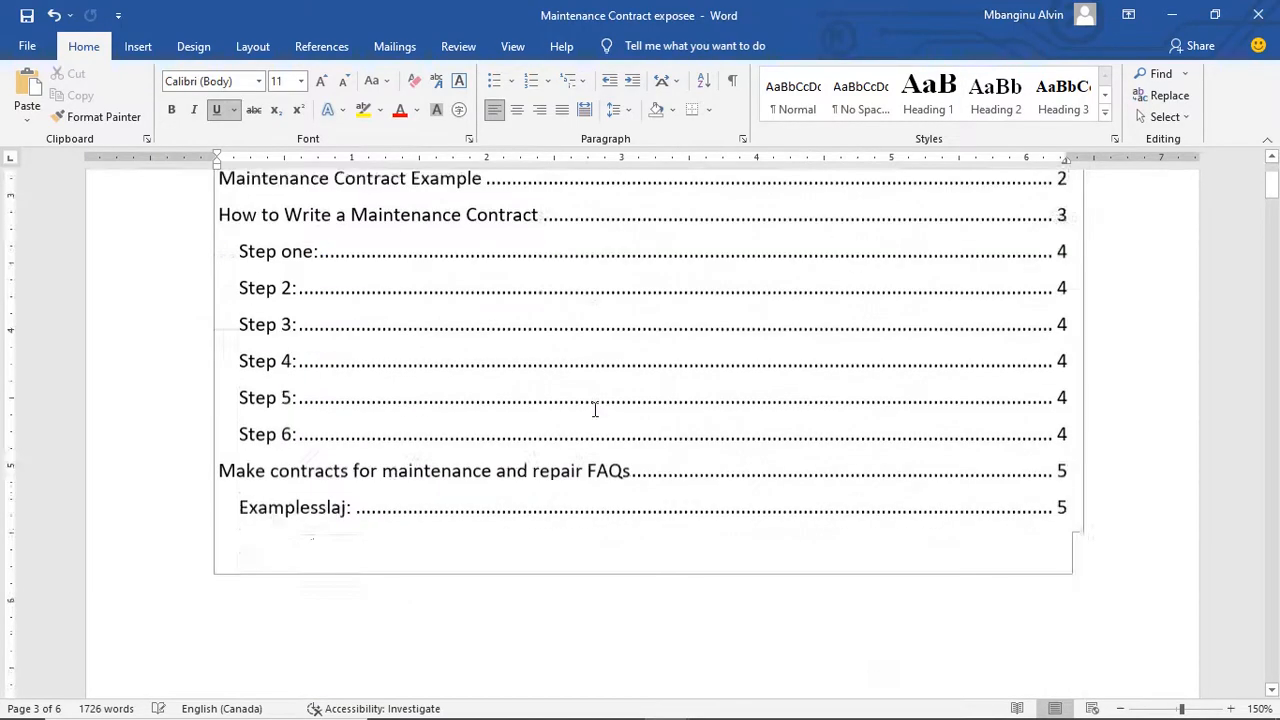
pyautogui.scroll(-4, 595, 409)
pyautogui.scroll(7, 595, 409)
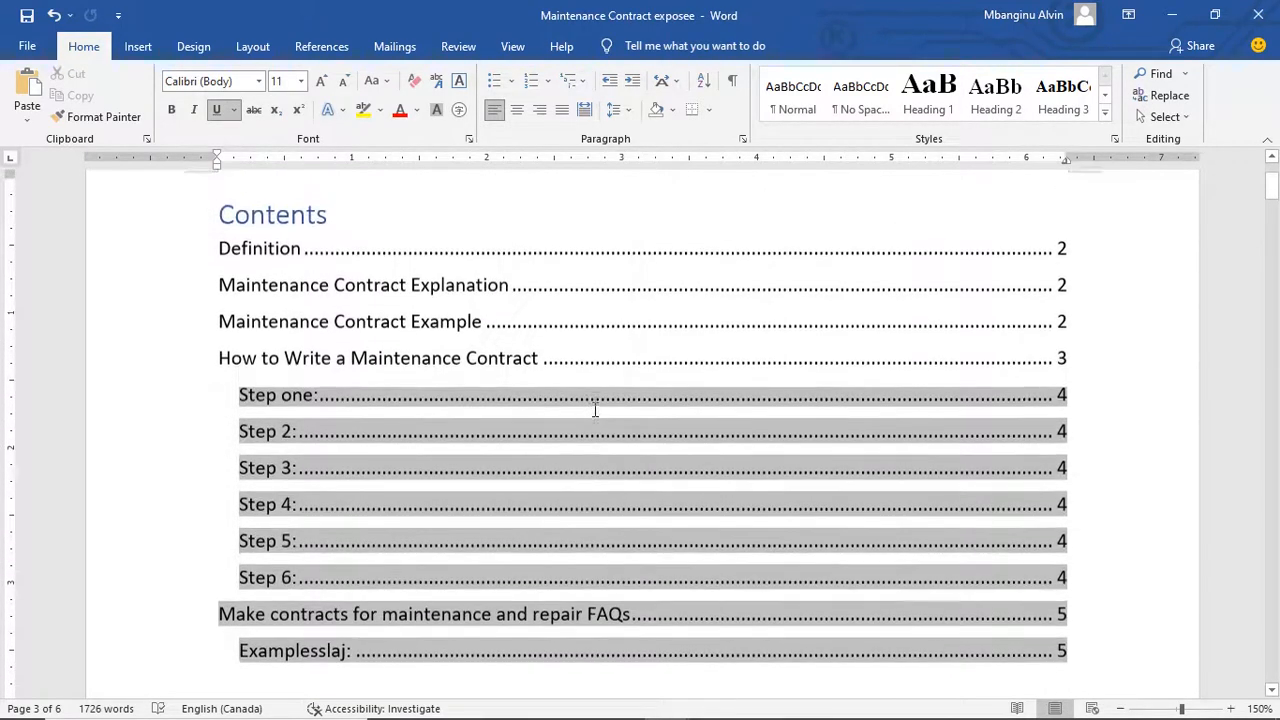
pyautogui.scroll(2, 595, 409)
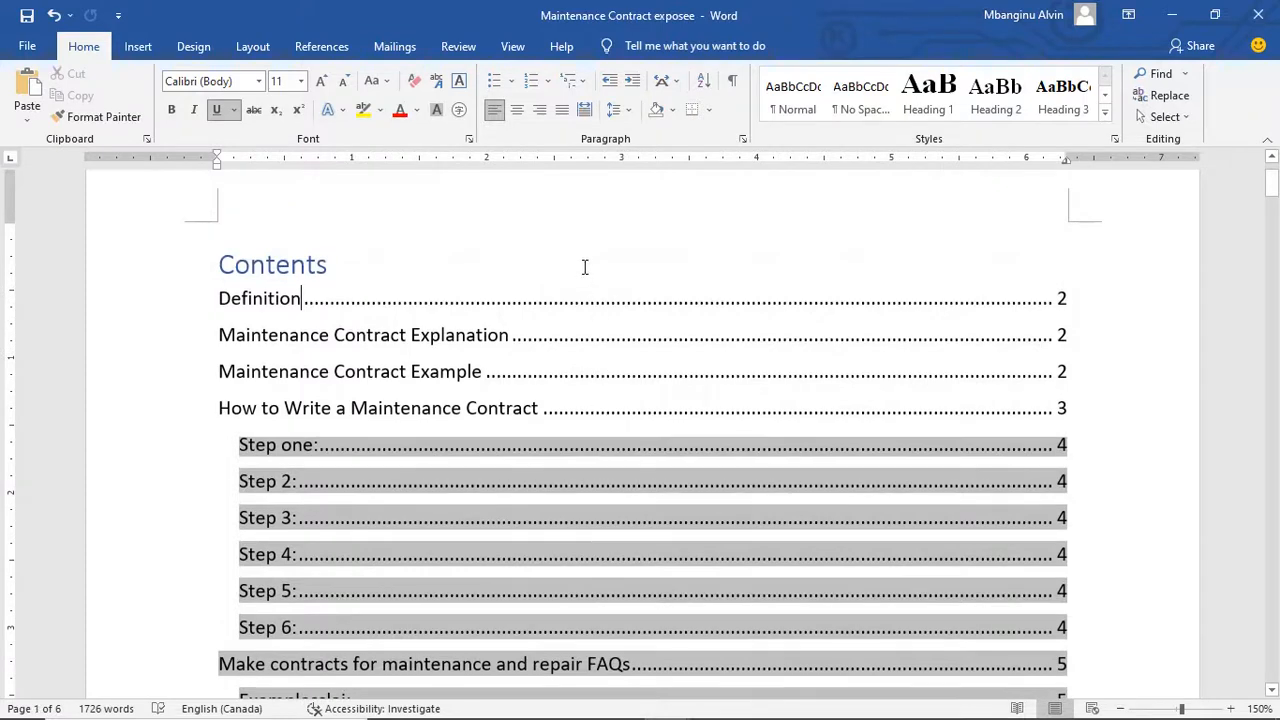
pyautogui.click(585, 267)
pyautogui.scroll(-1, 386, 235)
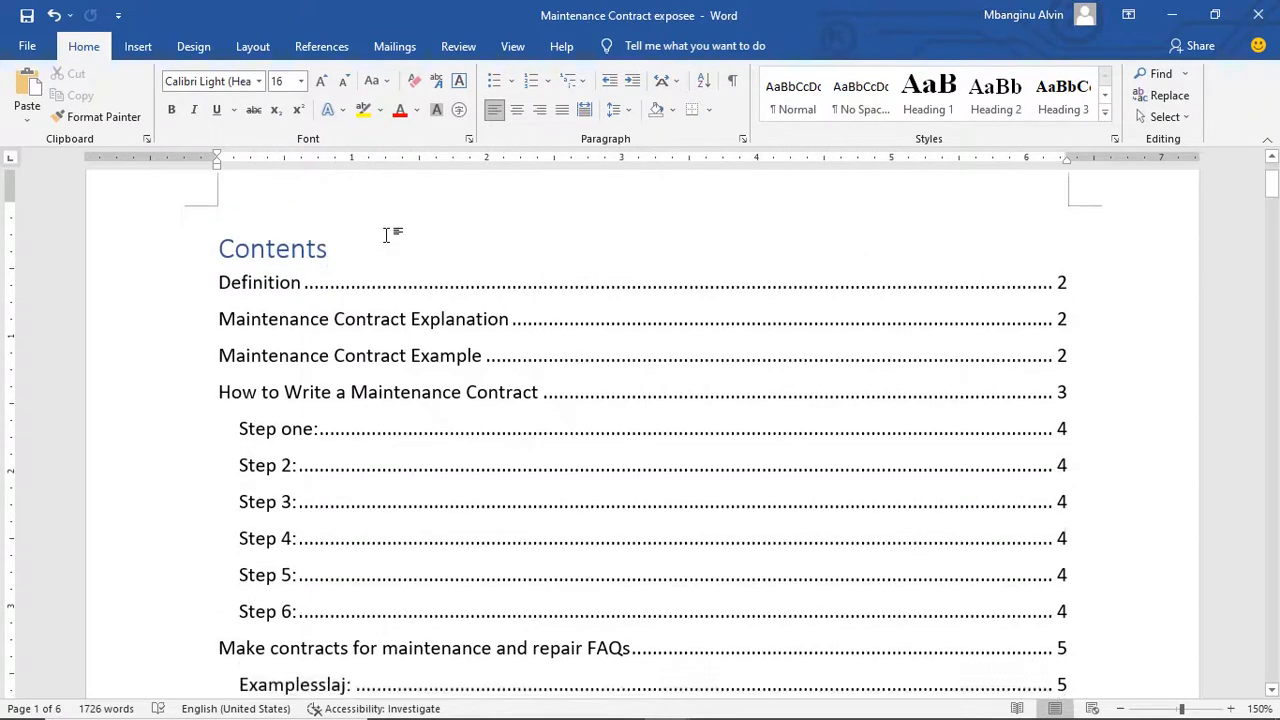
pyautogui.scroll(2, 386, 235)
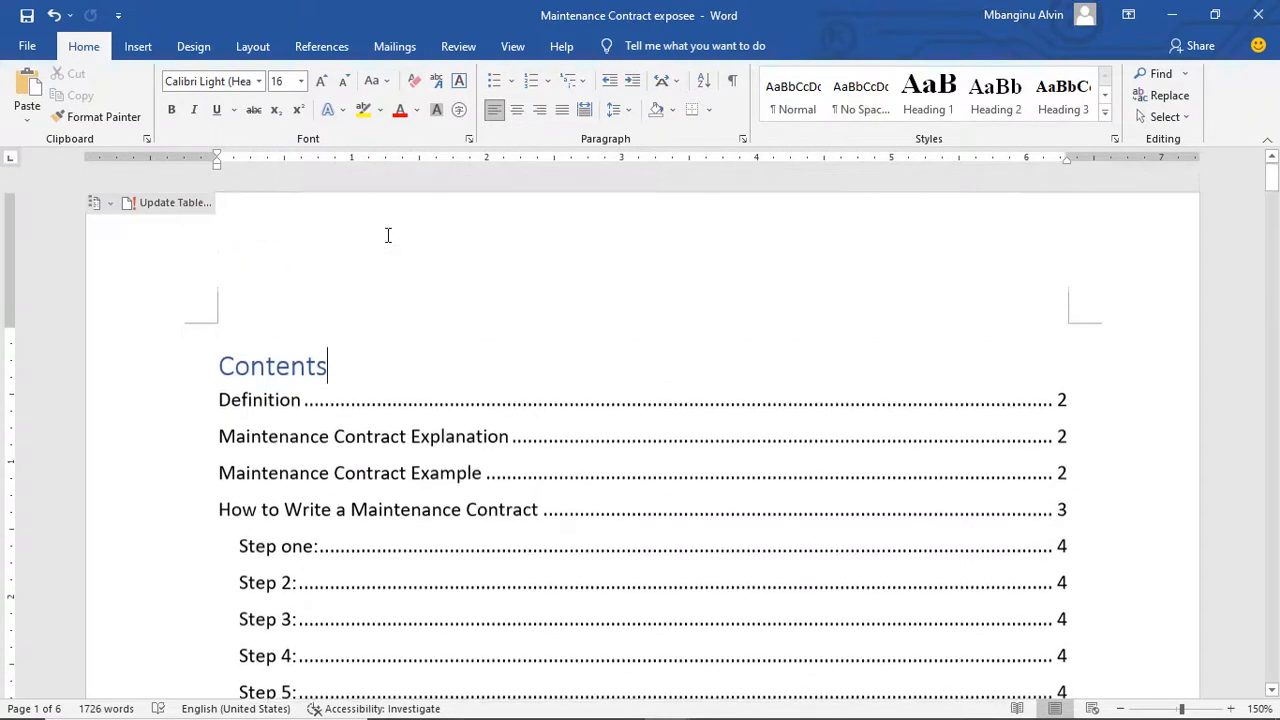
pyautogui.click(193, 210)
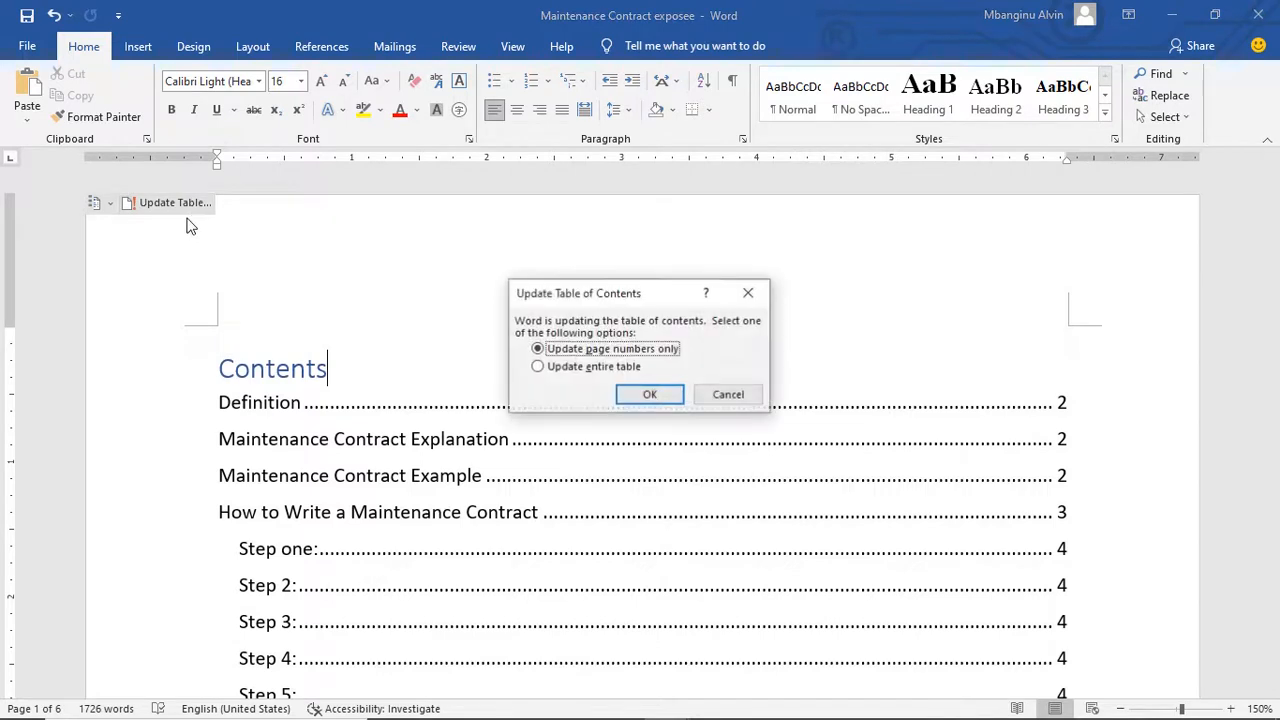
pyautogui.click(625, 368)
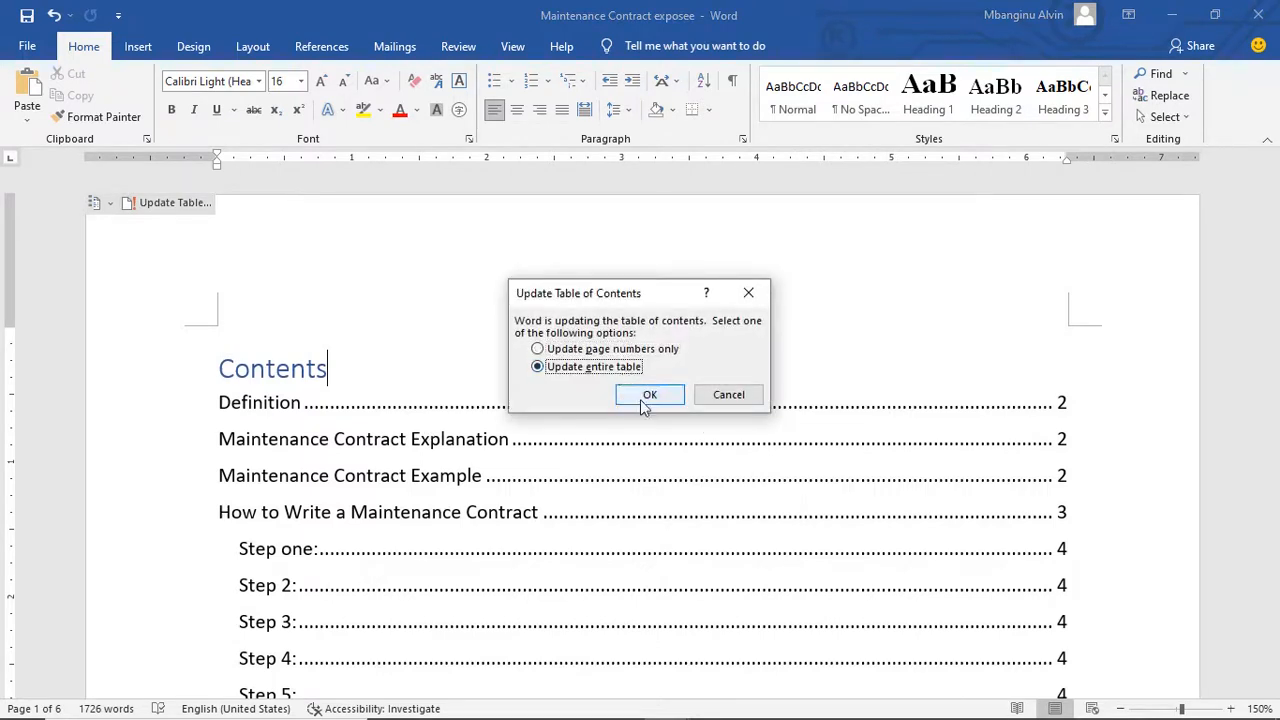
pyautogui.click(648, 396)
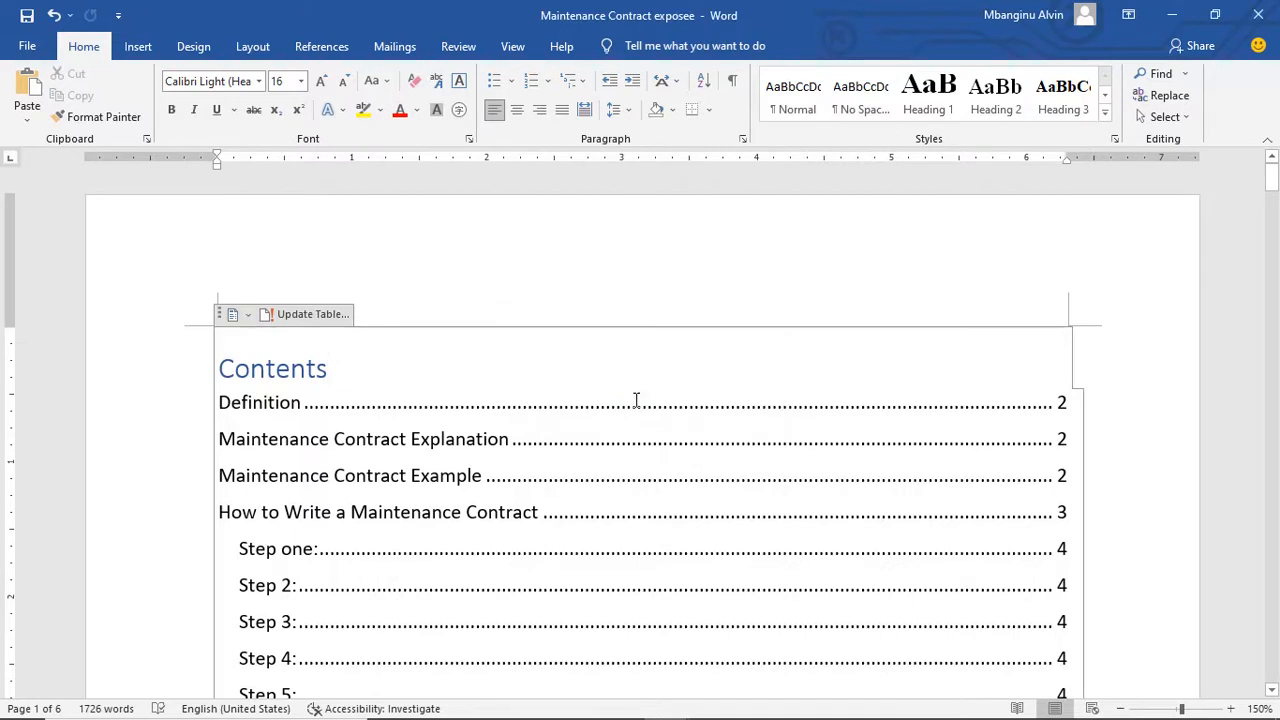
pyautogui.scroll(-5, 751, 489)
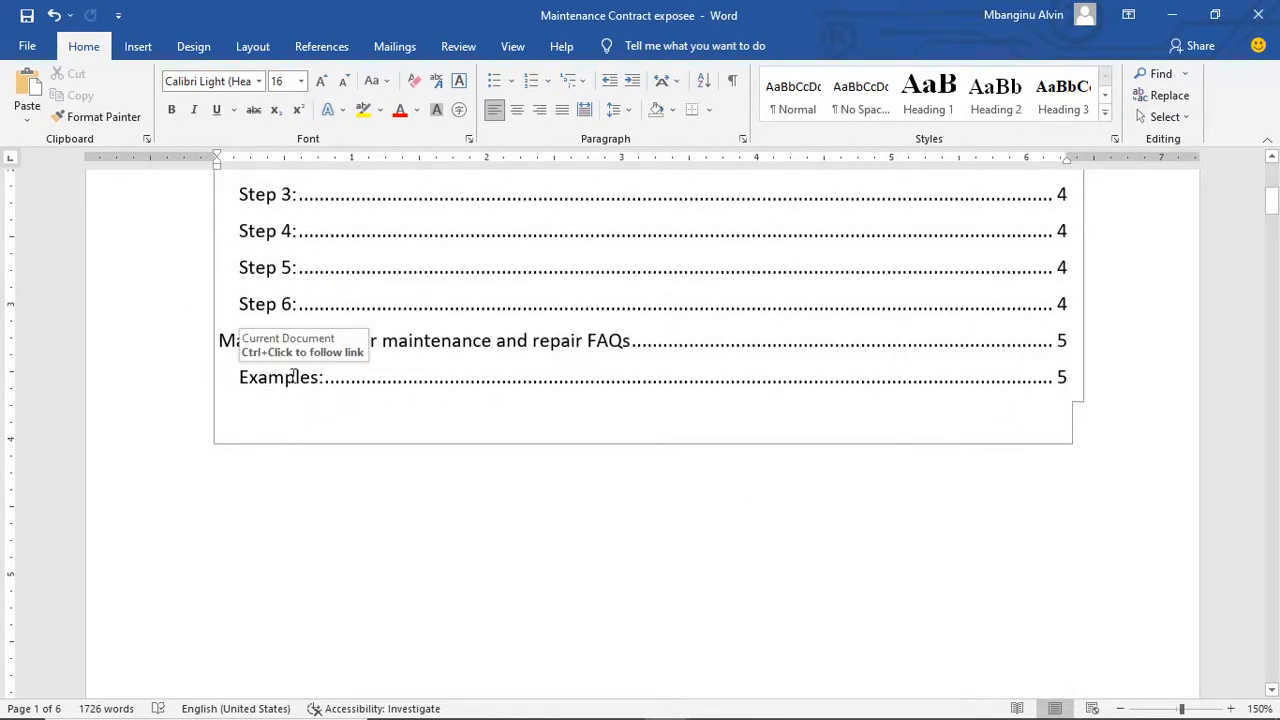
# - Follow the Step 4: entry to its heading in the document and apply the Heading 1 style to it
pyautogui.scroll(4, 226, 280)
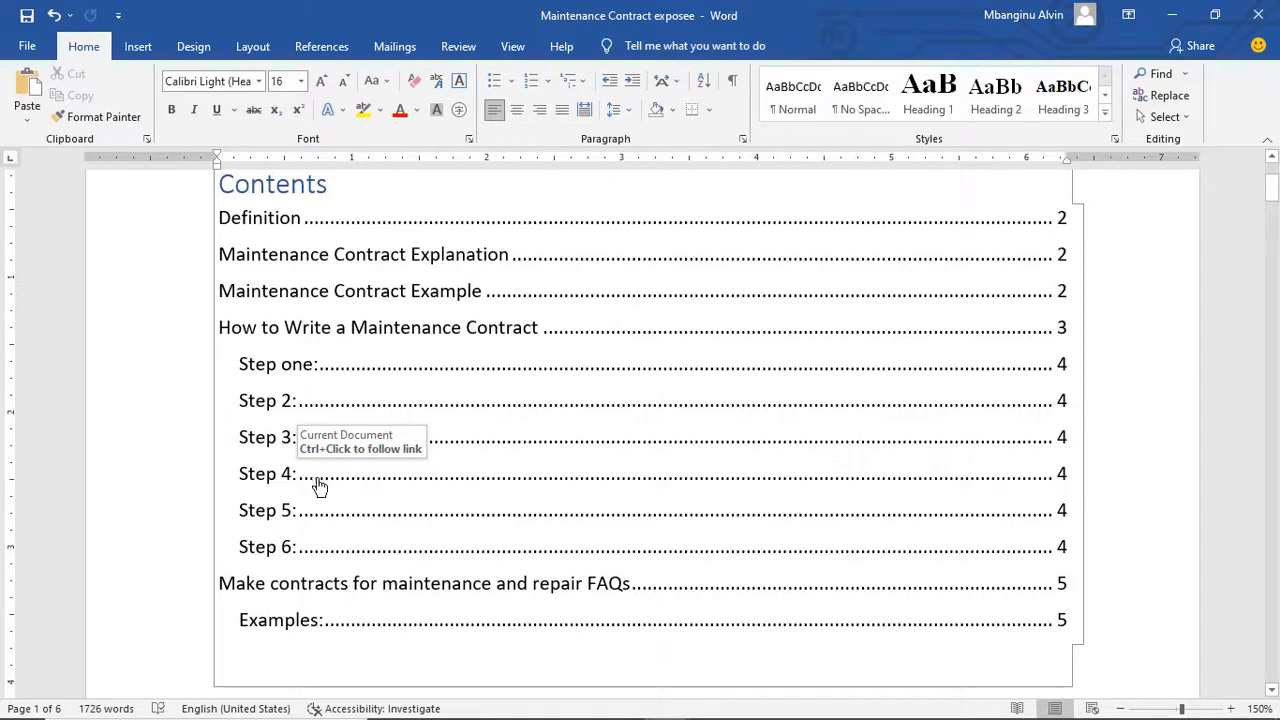
pyautogui.keyDown('ctrl'); pyautogui.click(318, 476); pyautogui.keyUp('ctrl')
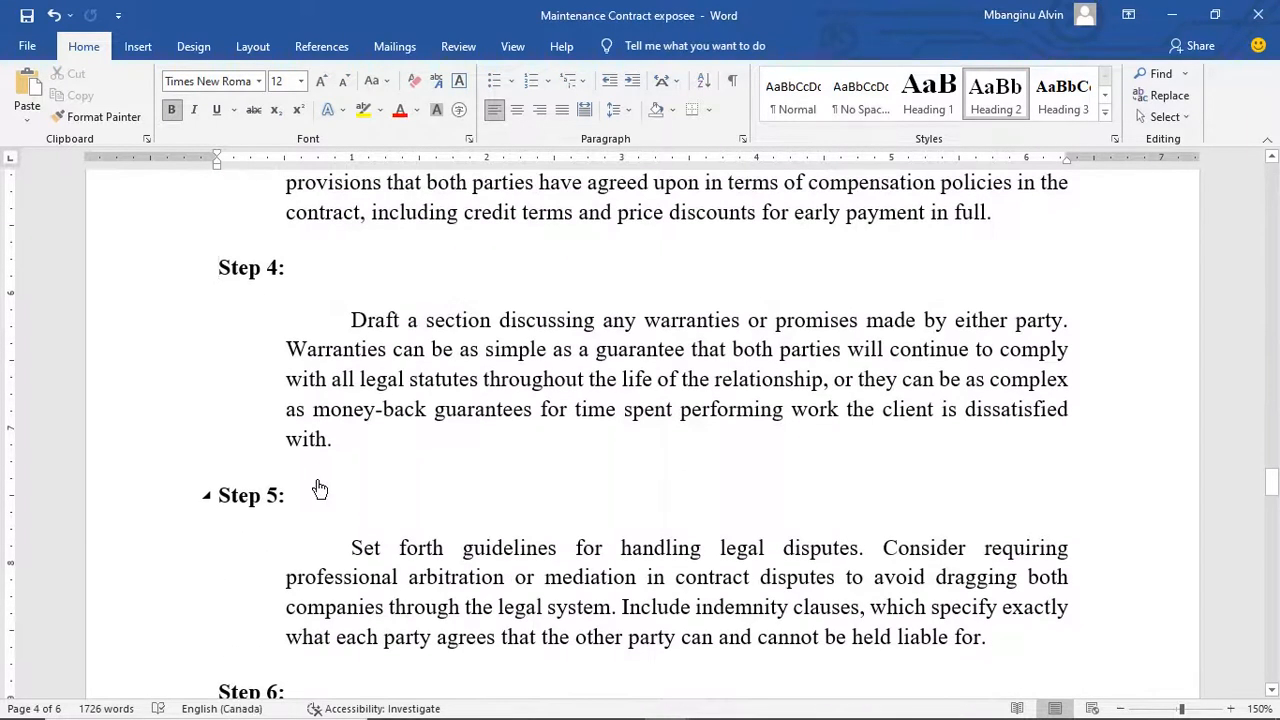
pyautogui.moveTo(298, 270); pyautogui.dragTo(249, 268)
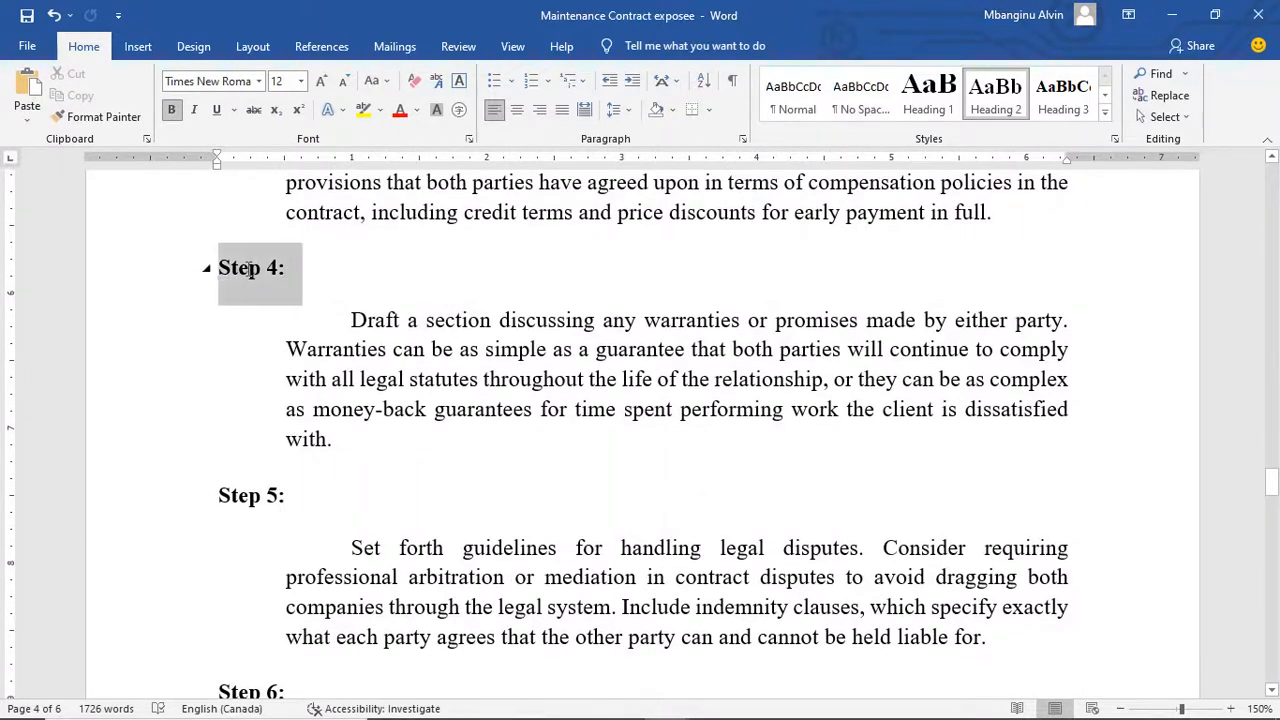
pyautogui.click(940, 97)
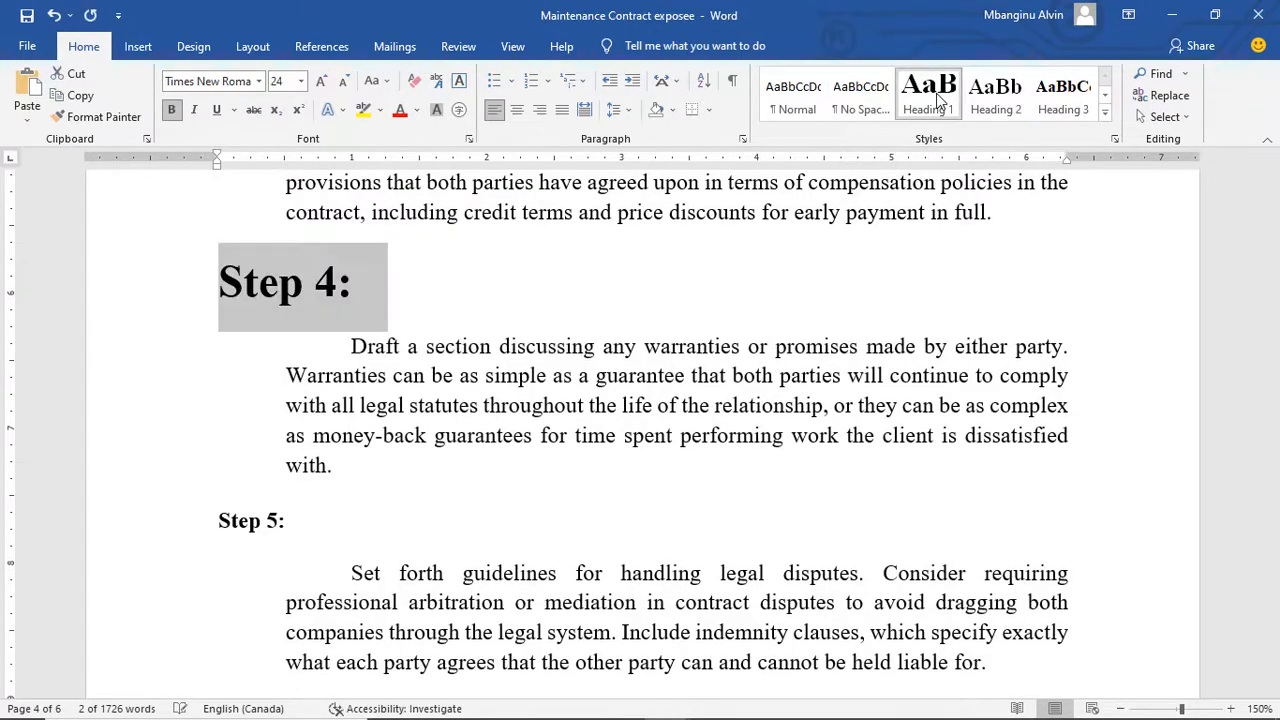
pyautogui.click(993, 312)
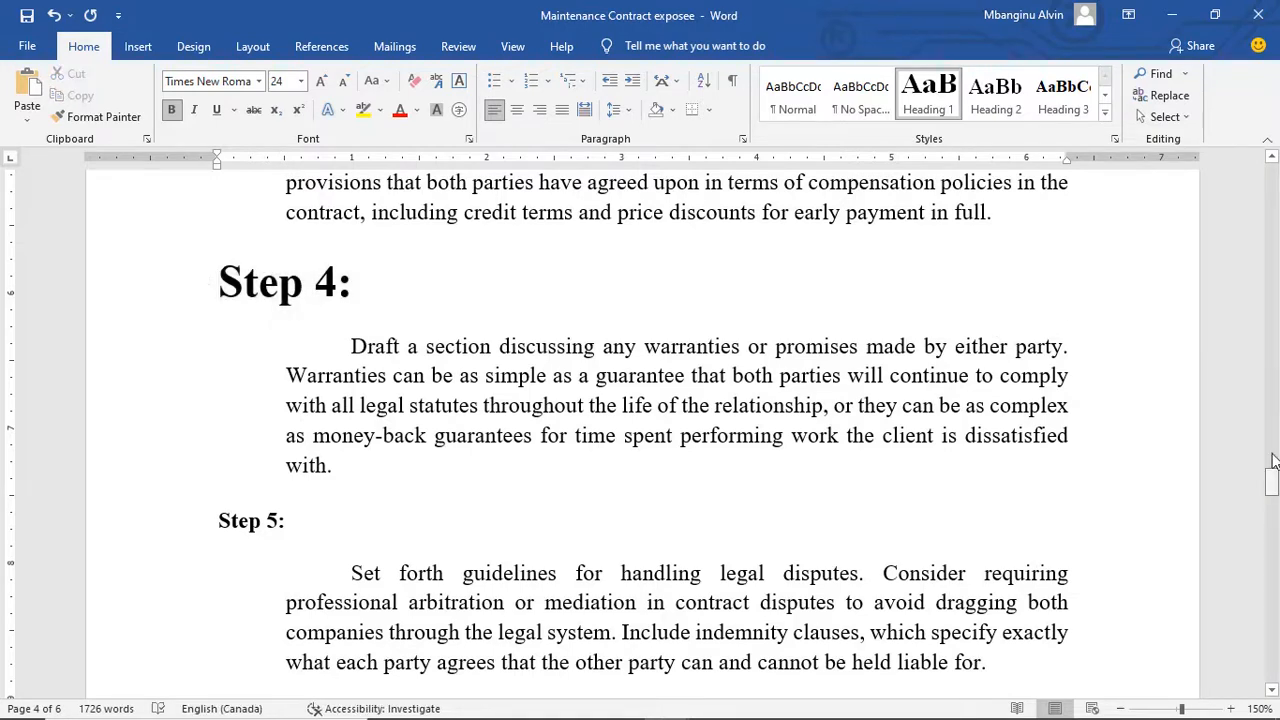
# - Update the entire table of contents to reflect the new heading level of Step 4:
pyautogui.moveTo(1274, 483); pyautogui.dragTo(1272, 178)
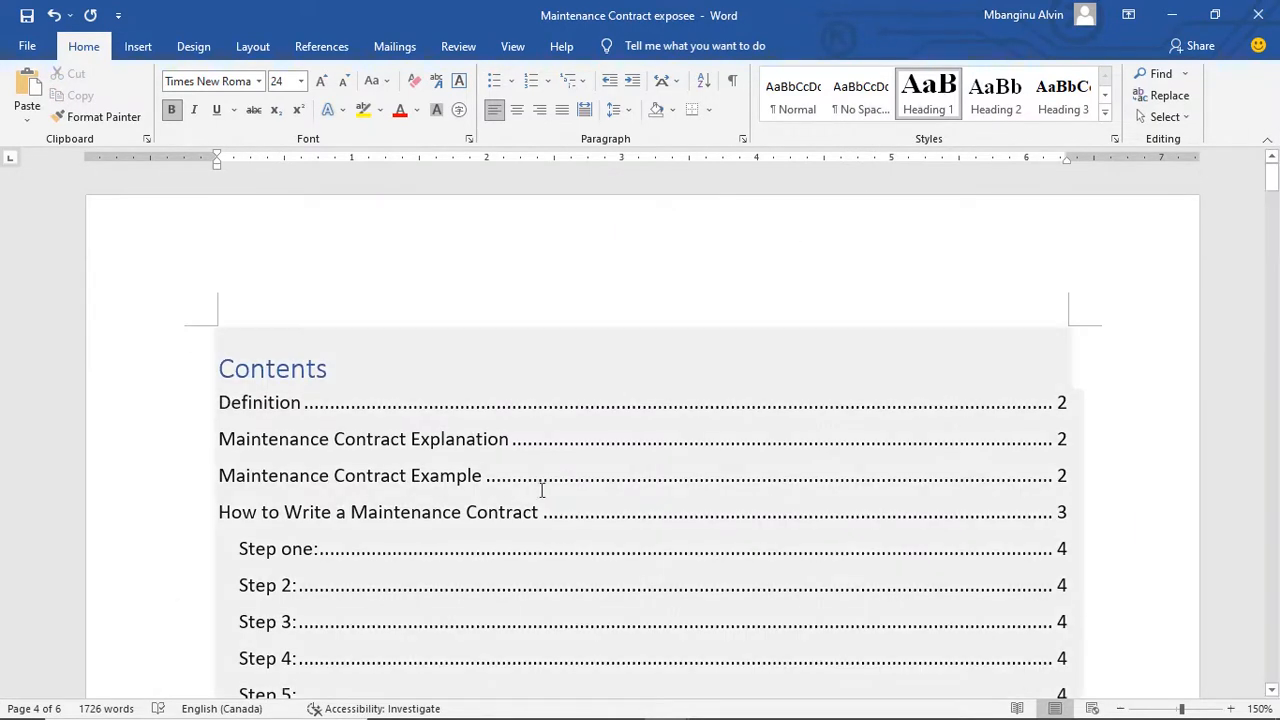
pyautogui.click(569, 394)
pyautogui.click(327, 314)
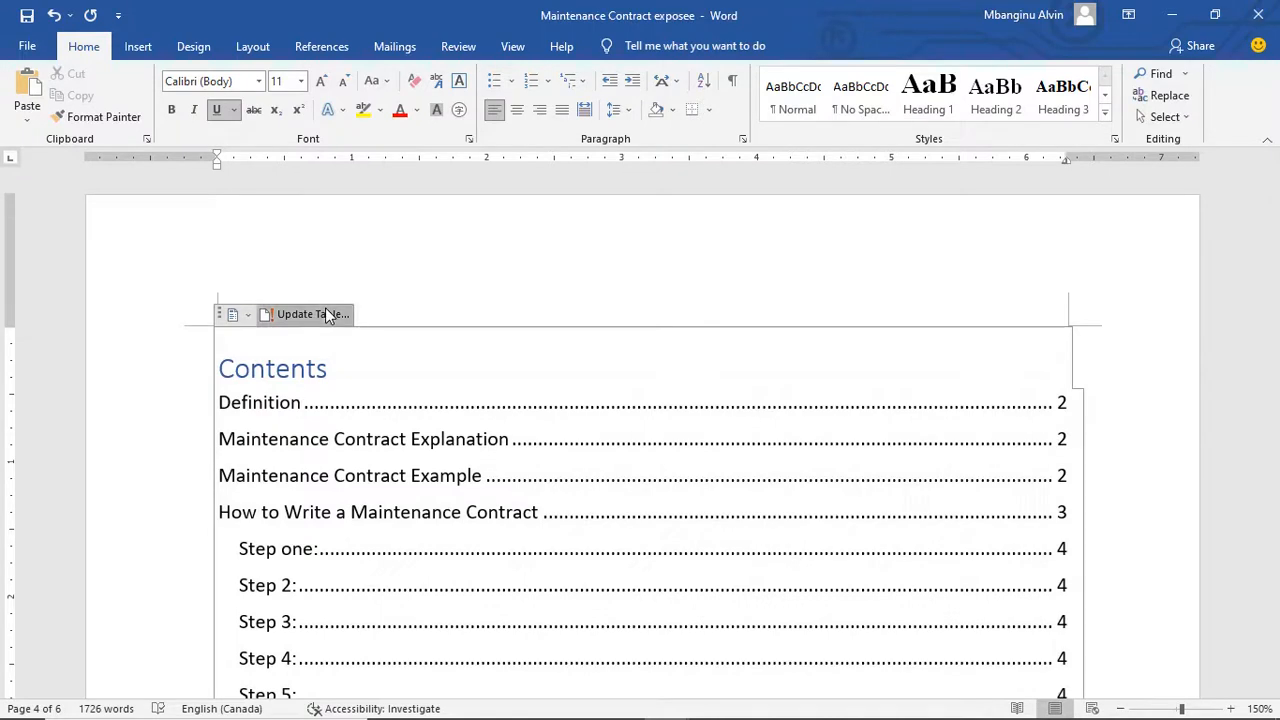
pyautogui.click(620, 368)
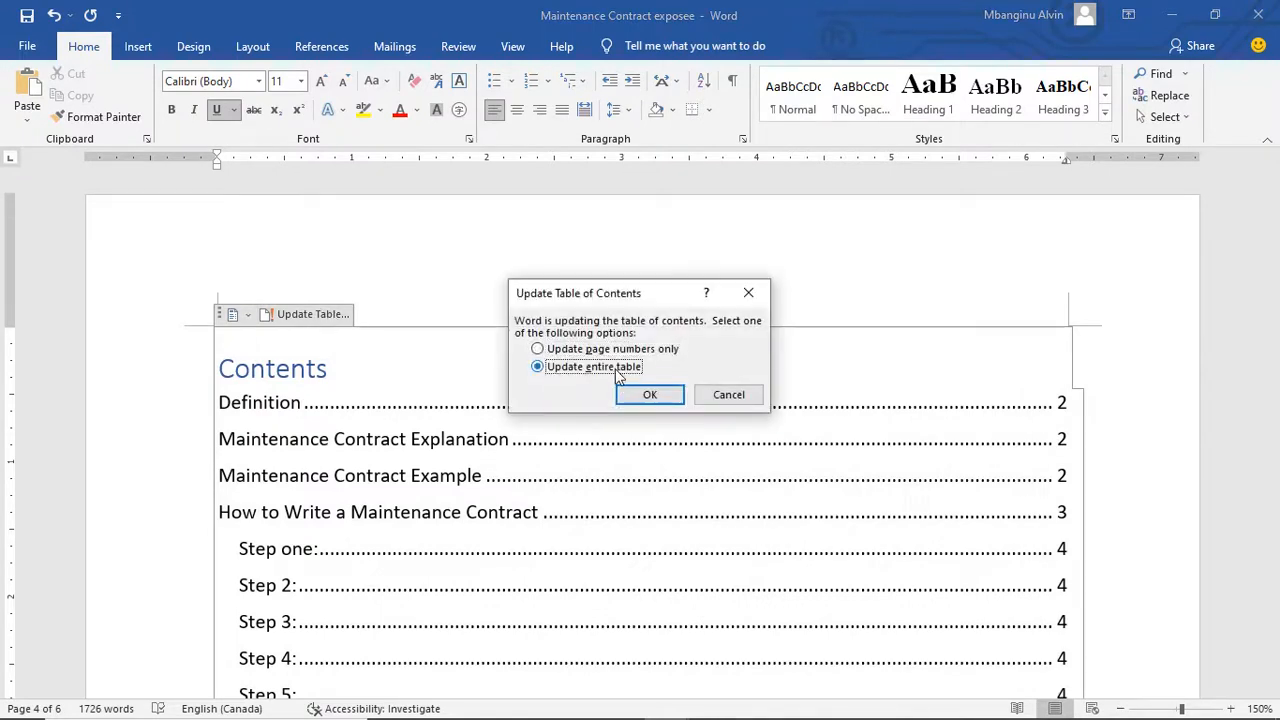
pyautogui.click(636, 394)
pyautogui.scroll(-4, 540, 485)
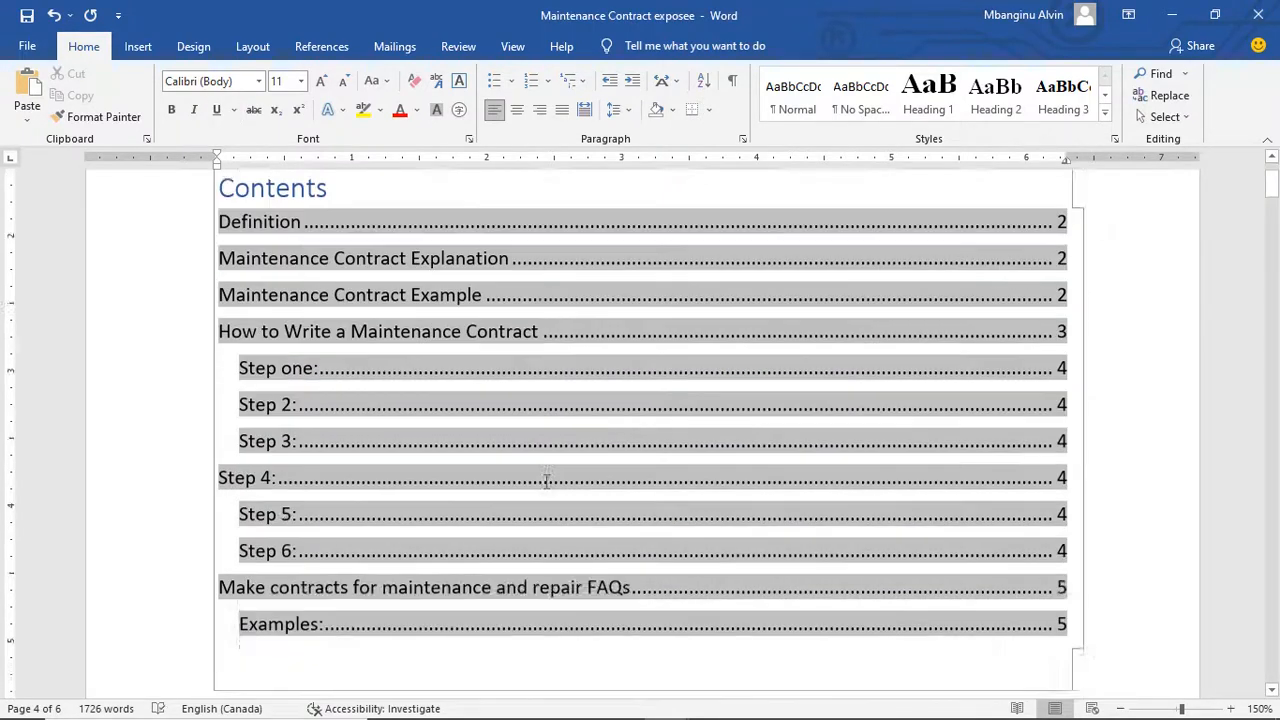
# - Review the updated table of contents, comparing the indentation of the Step 4: entry with the other steps
pyautogui.scroll(2, 517, 505)
pyautogui.click(519, 505)
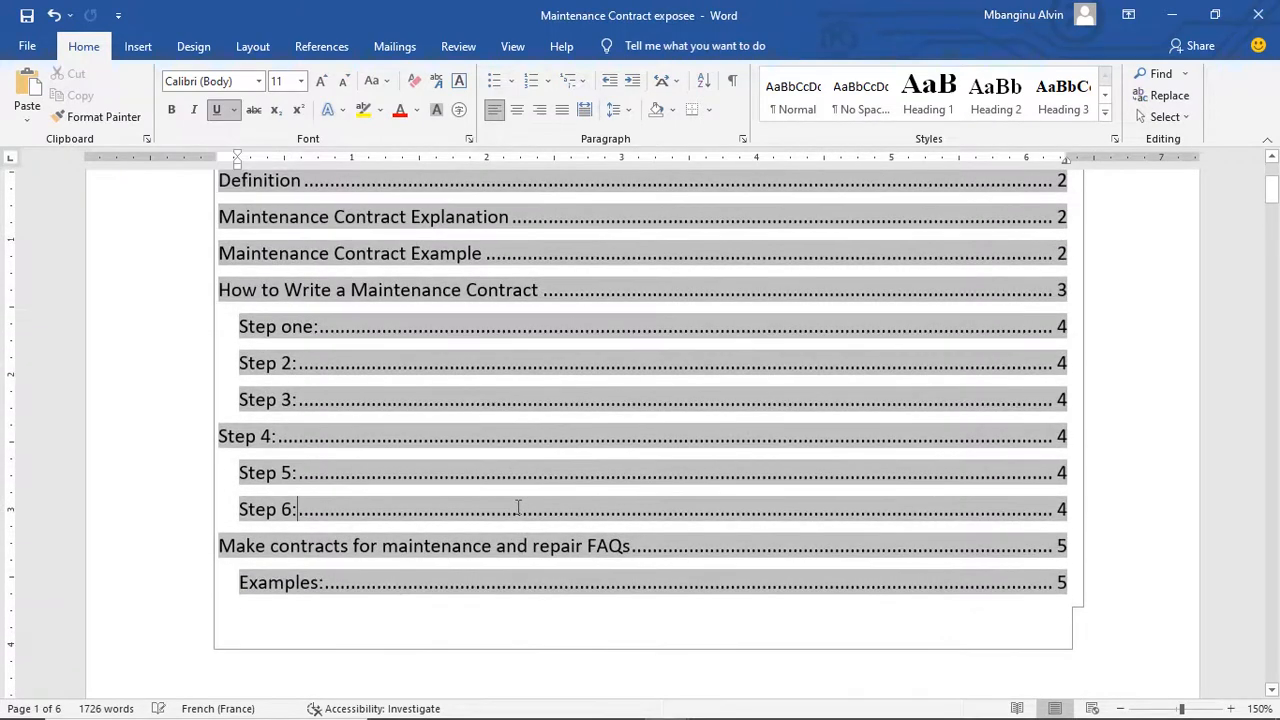
pyautogui.click(628, 676)
pyautogui.press('BackSpace')
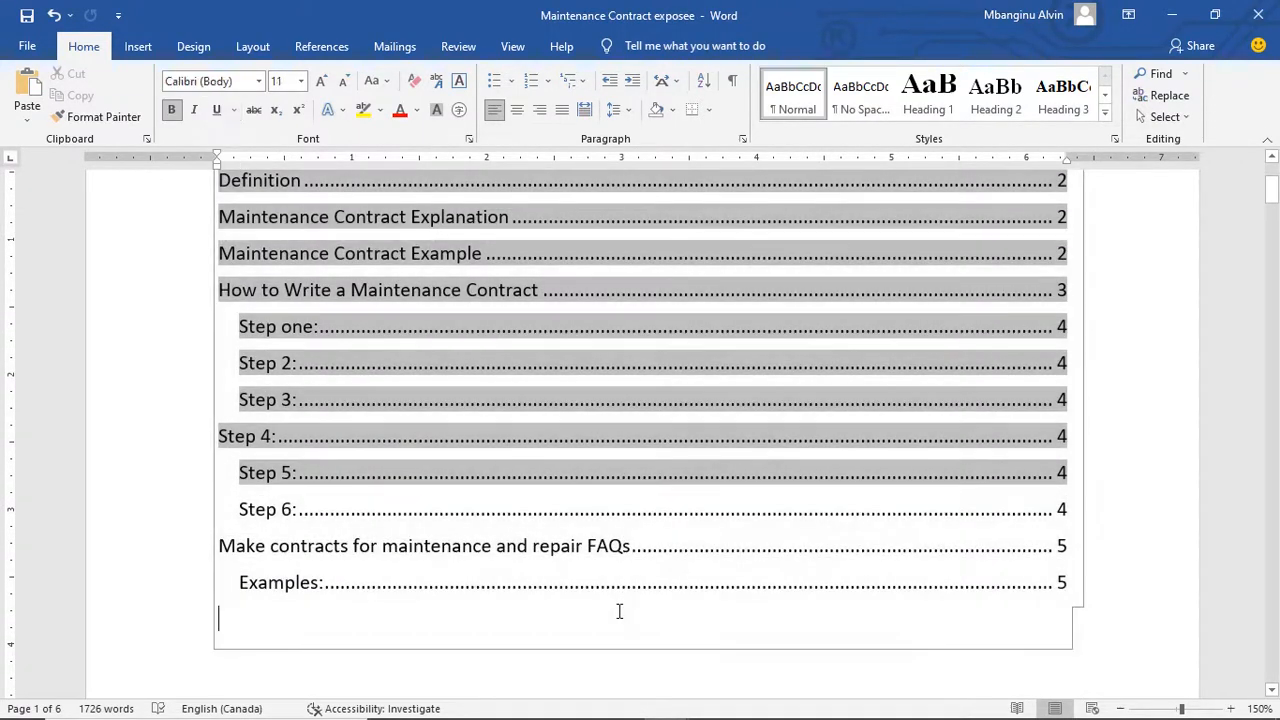
pyautogui.scroll(2, 390, 373)
pyautogui.click(390, 373)
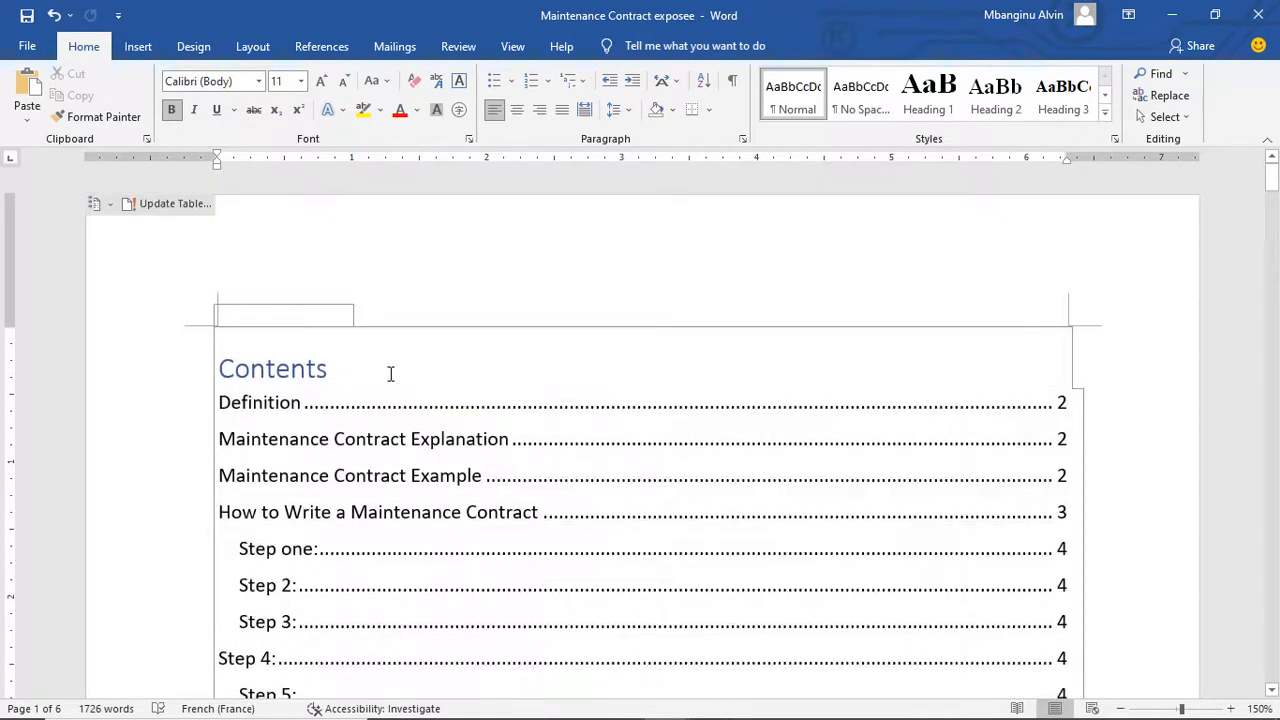
pyautogui.scroll(-2, 390, 373)
pyautogui.scroll(-5, 390, 373)
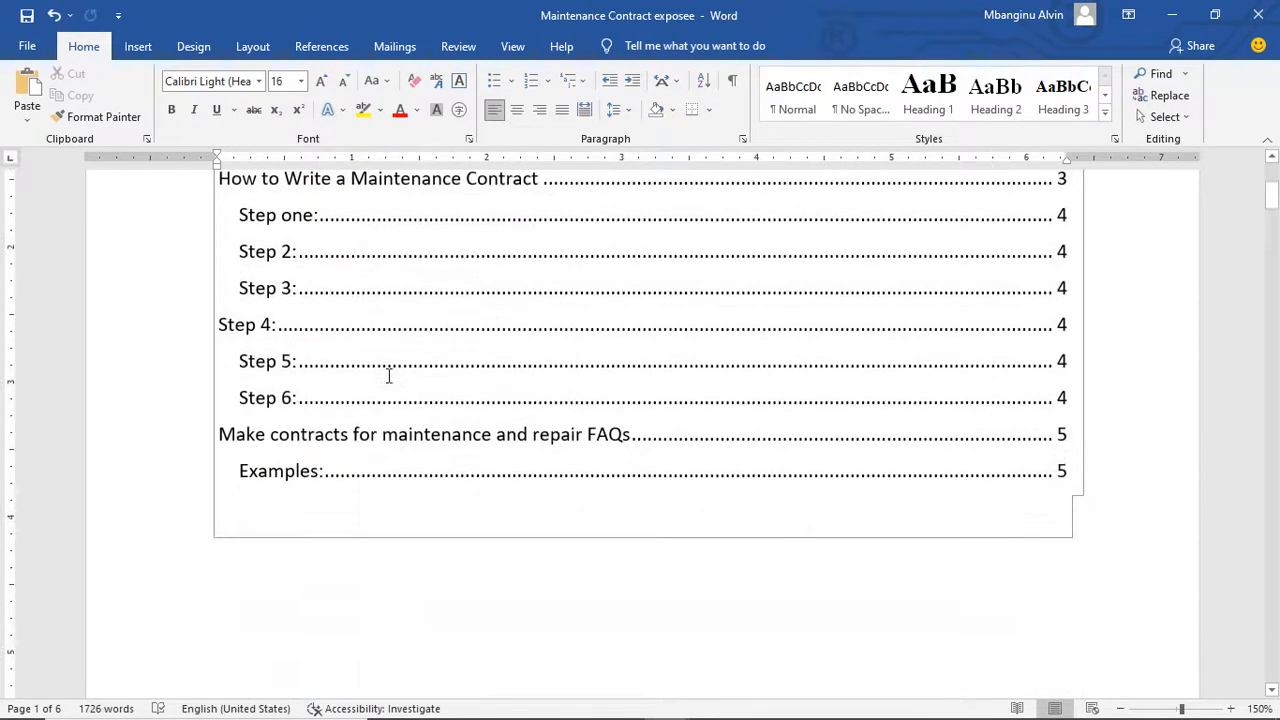
pyautogui.scroll(4, 303, 289)
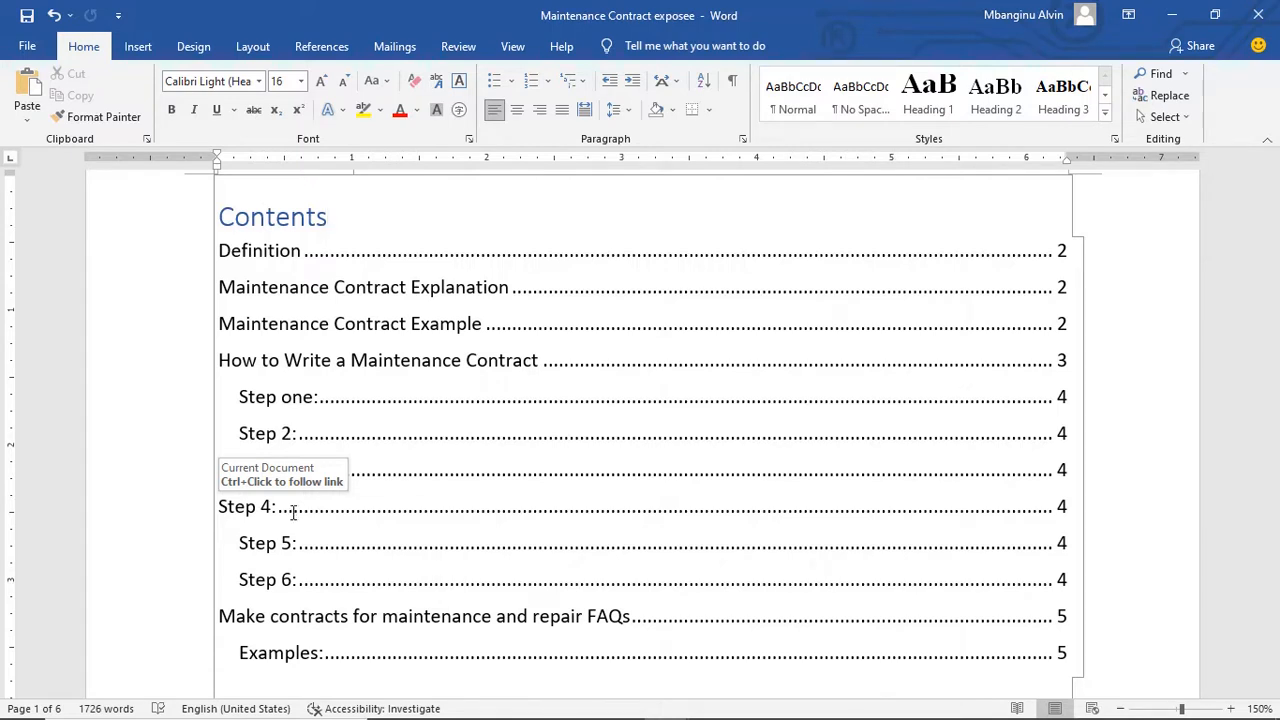
pyautogui.click(292, 511)
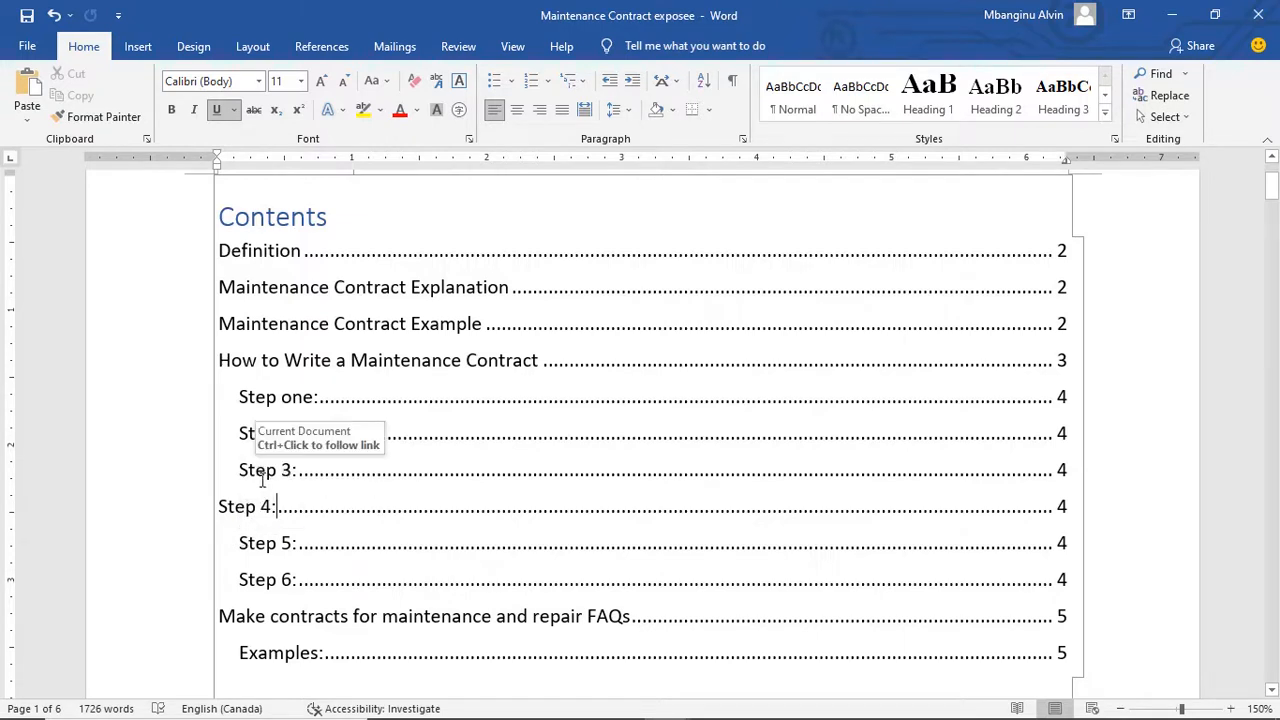
pyautogui.moveTo(254, 477); pyautogui.dragTo(292, 475)
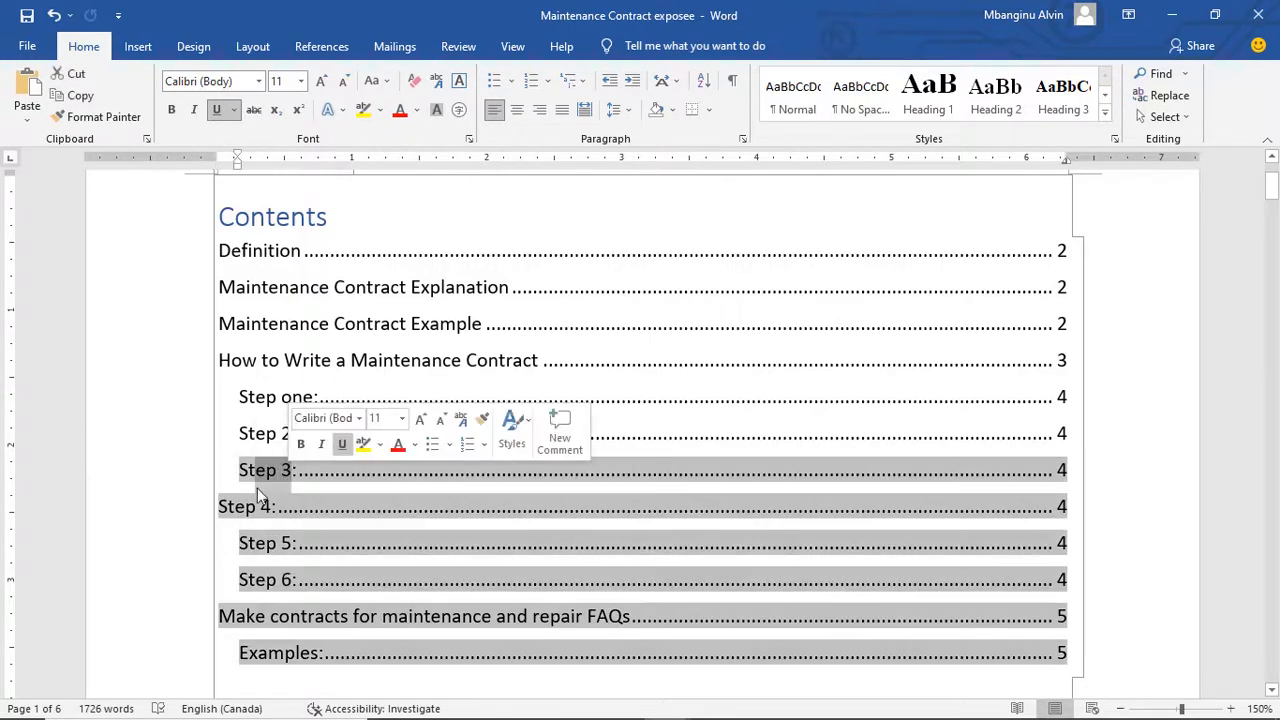
pyautogui.click(228, 505)
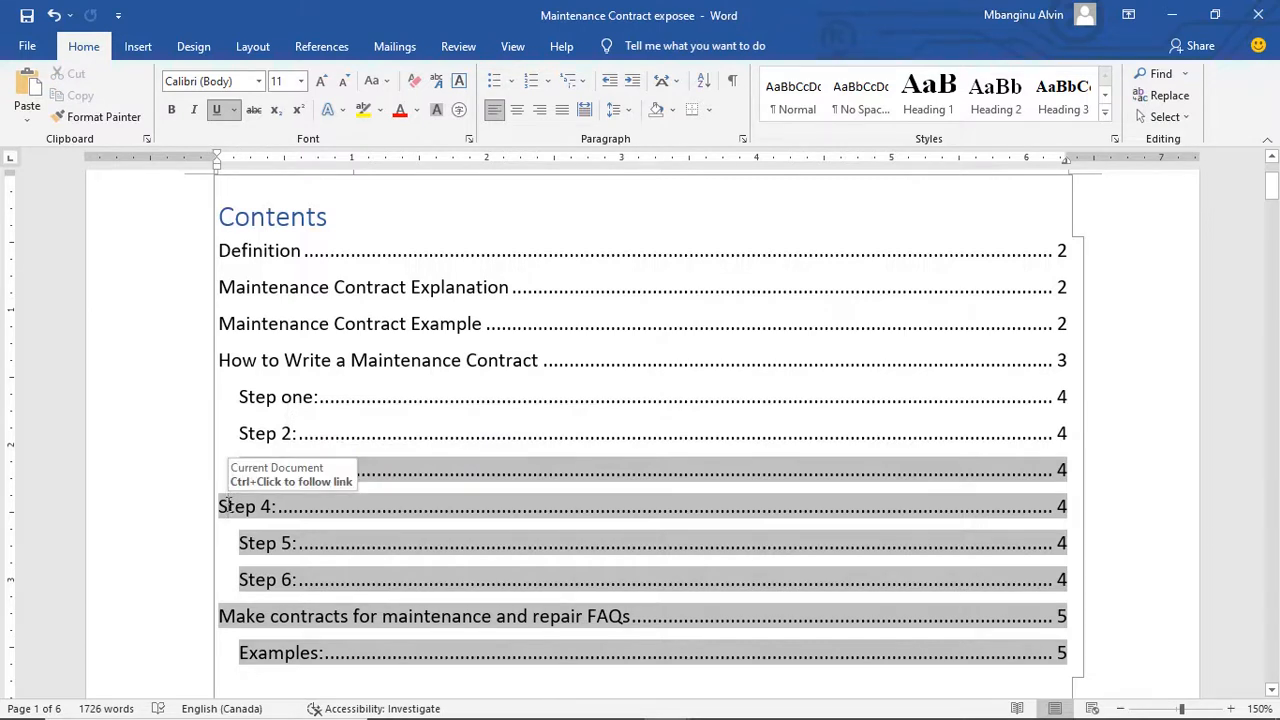
pyautogui.keyDown('shift'); pyautogui.click(353, 444); pyautogui.keyUp('shift')
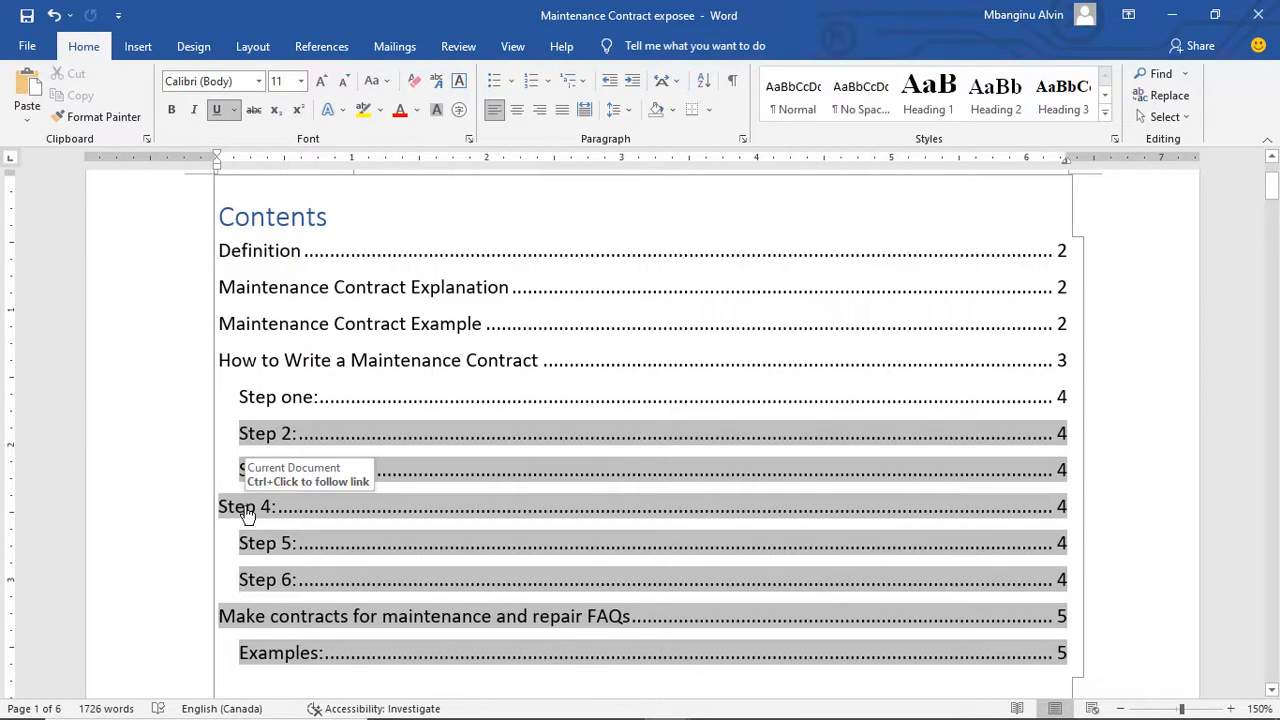
# - Follow the Step 4: entry from the table of contents to its heading and apply the Heading 2 style to it
pyautogui.keyDown('ctrl'); pyautogui.click(248, 510); pyautogui.keyUp('ctrl')
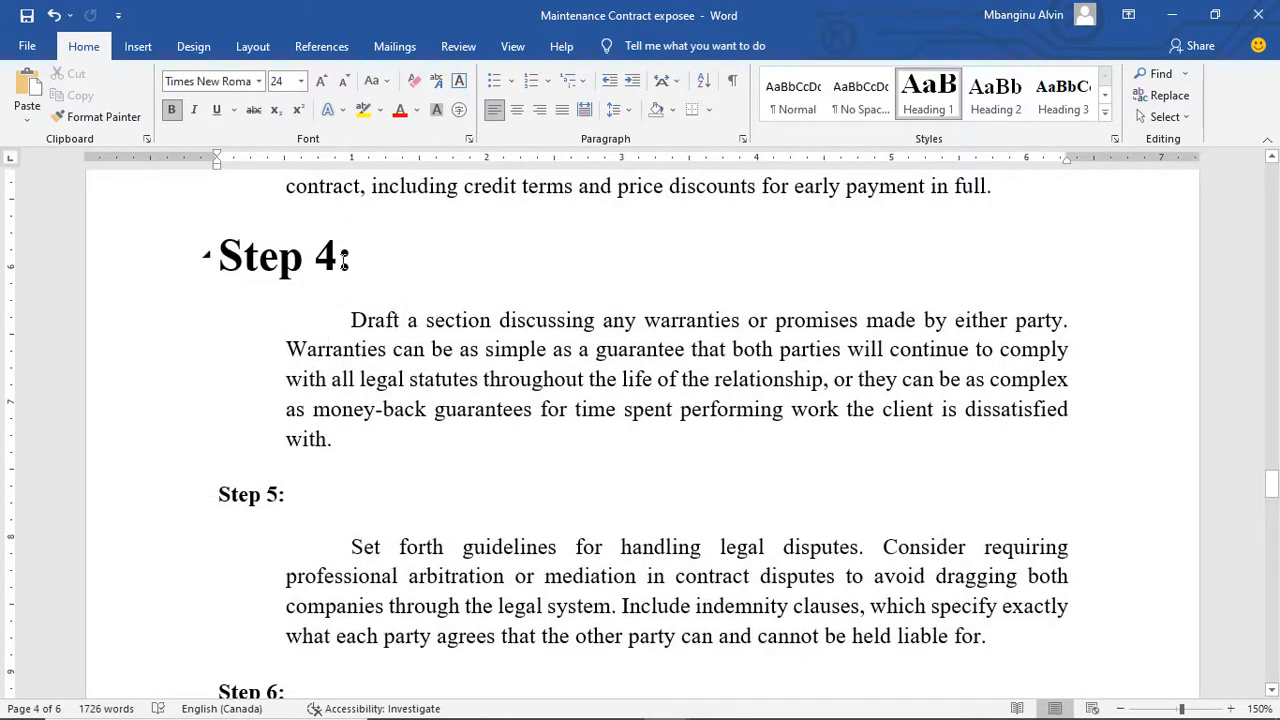
pyautogui.click(364, 257)
pyautogui.moveTo(360, 257); pyautogui.dragTo(208, 255)
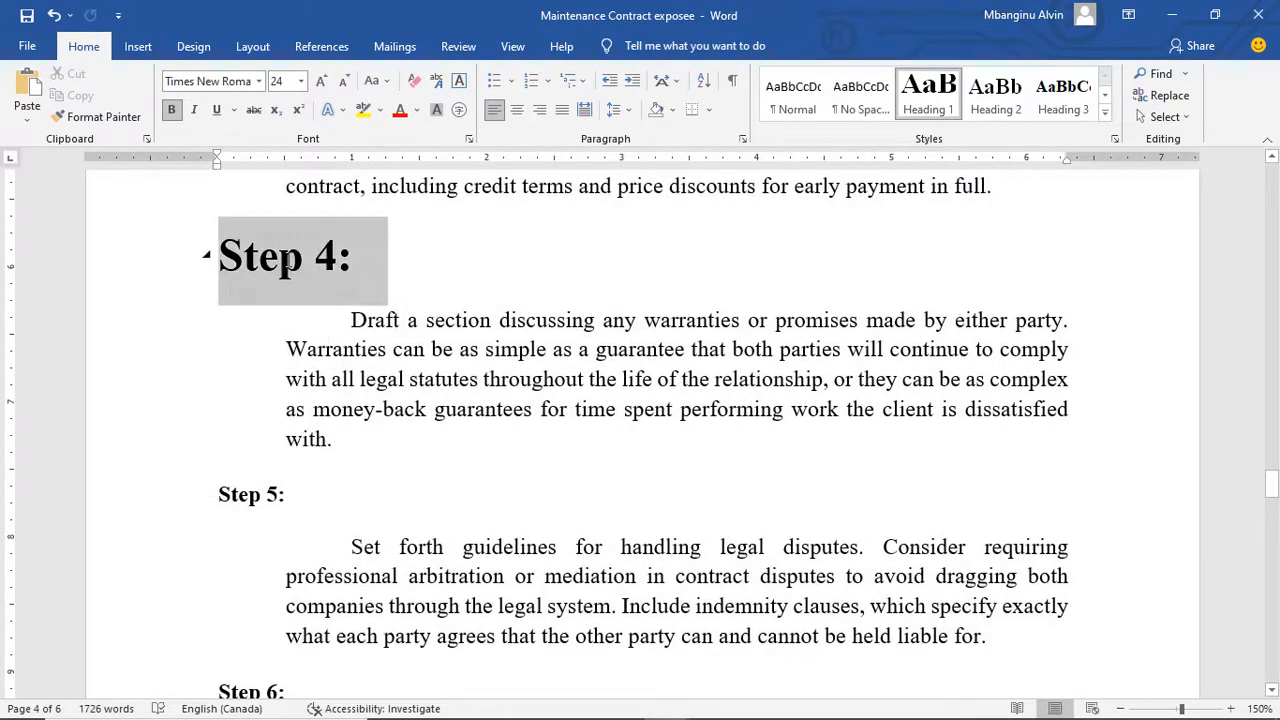
pyautogui.click(1064, 115)
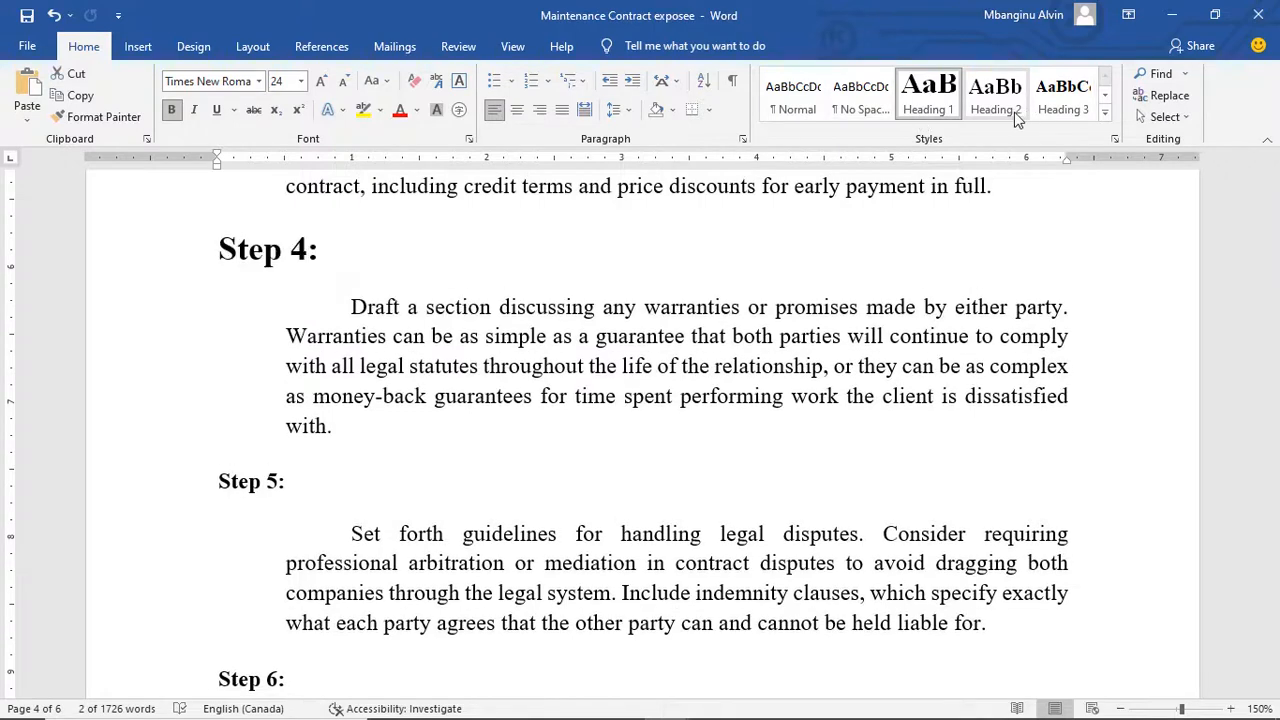
pyautogui.click(1022, 115)
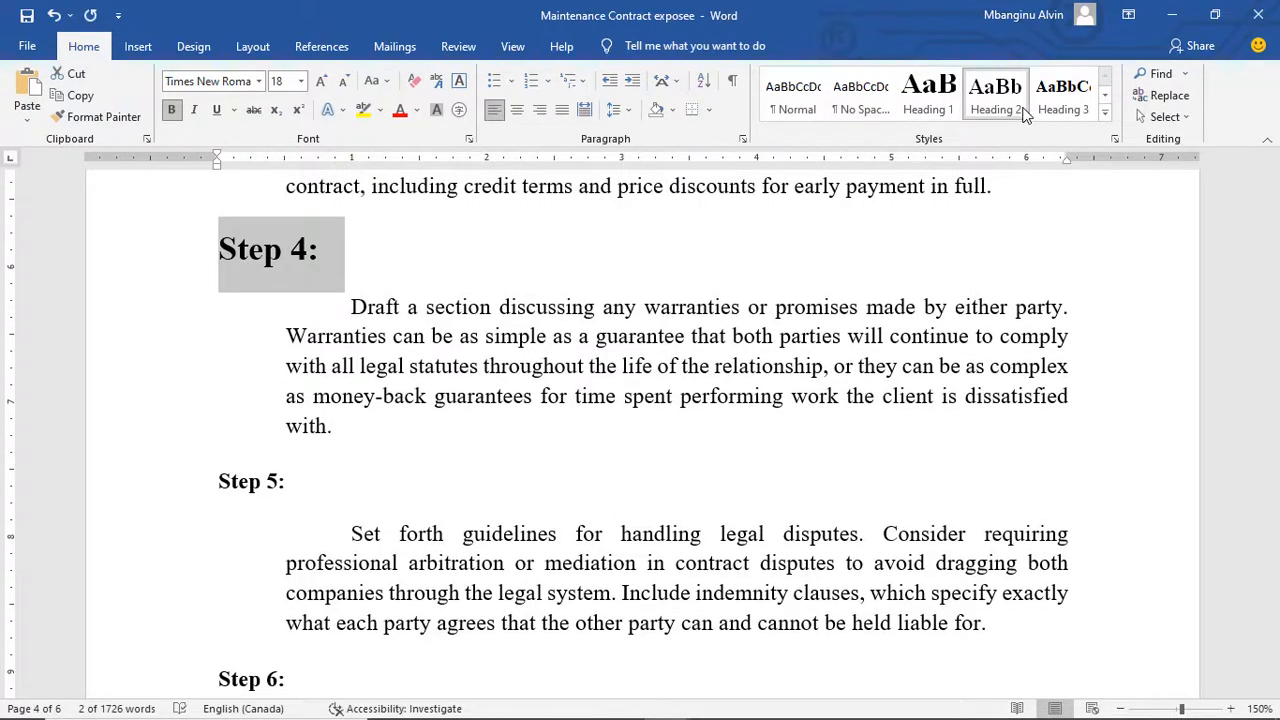
pyautogui.click(853, 310)
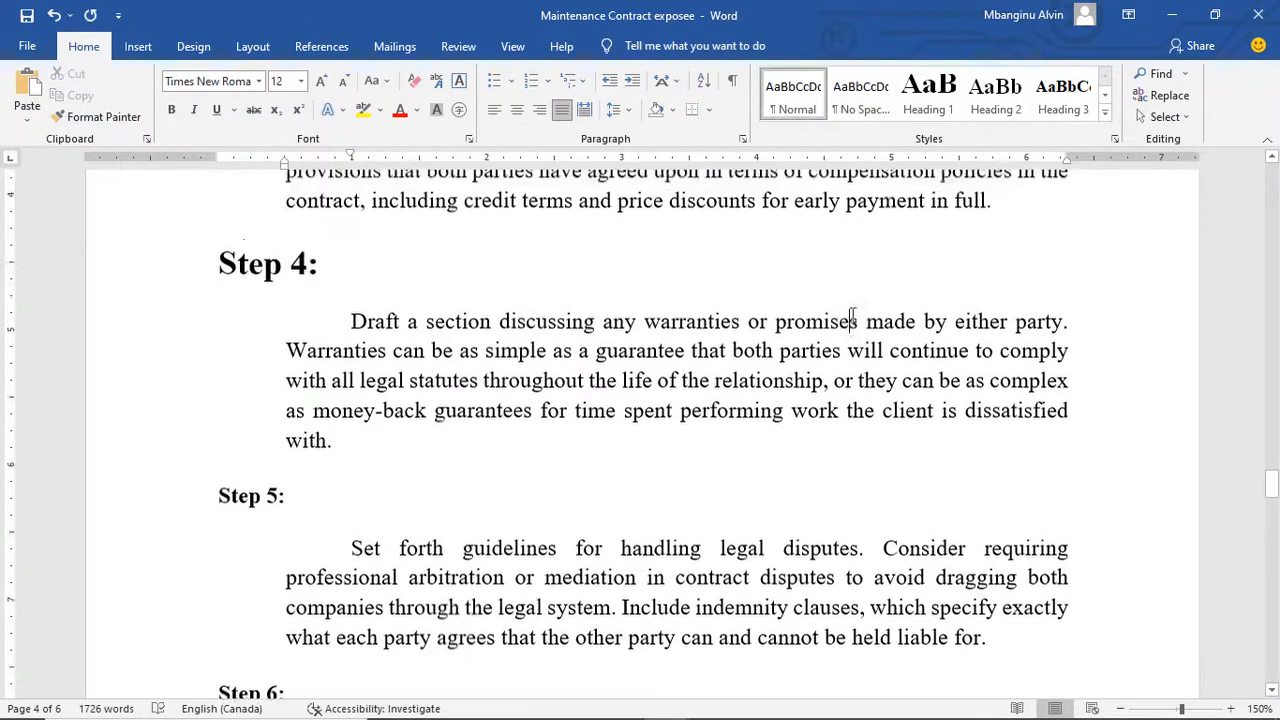
# - Update the entire table of contents so Step 4: is listed at its new Heading 2 level
pyautogui.scroll(20, 853, 313)
pyautogui.scroll(7, 852, 314)
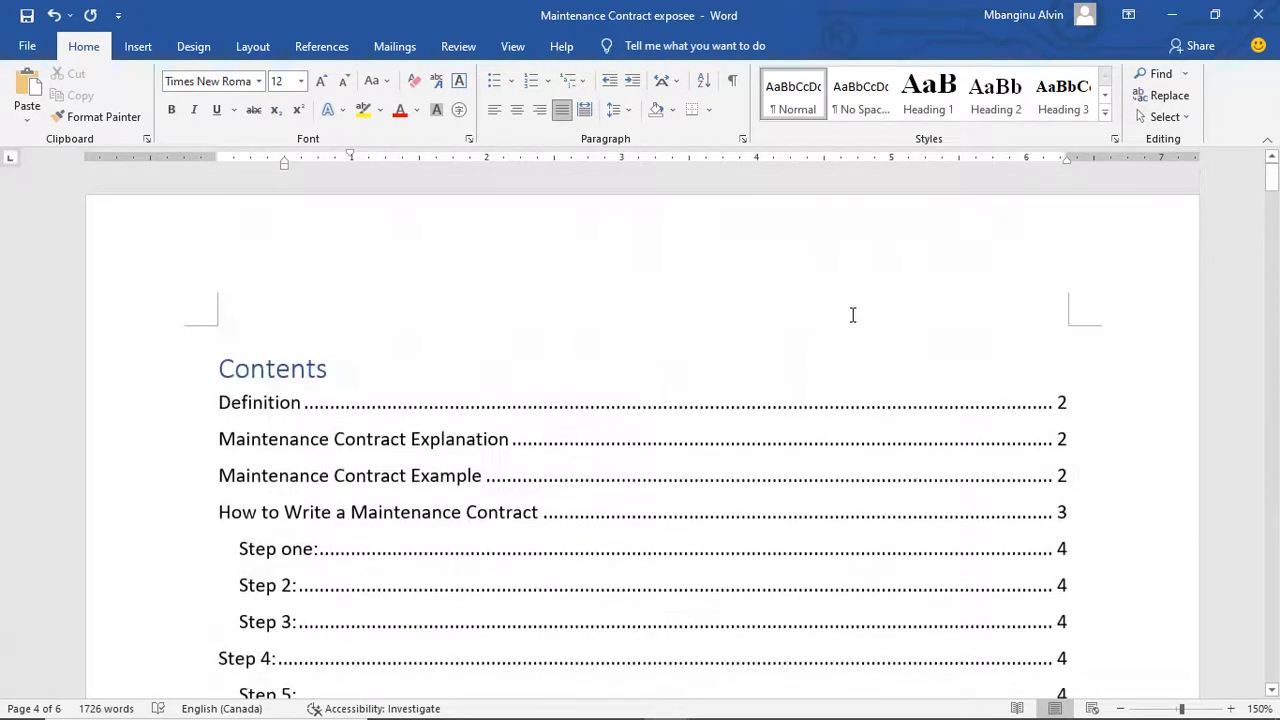
pyautogui.scroll(-6, 852, 314)
pyautogui.click(576, 228)
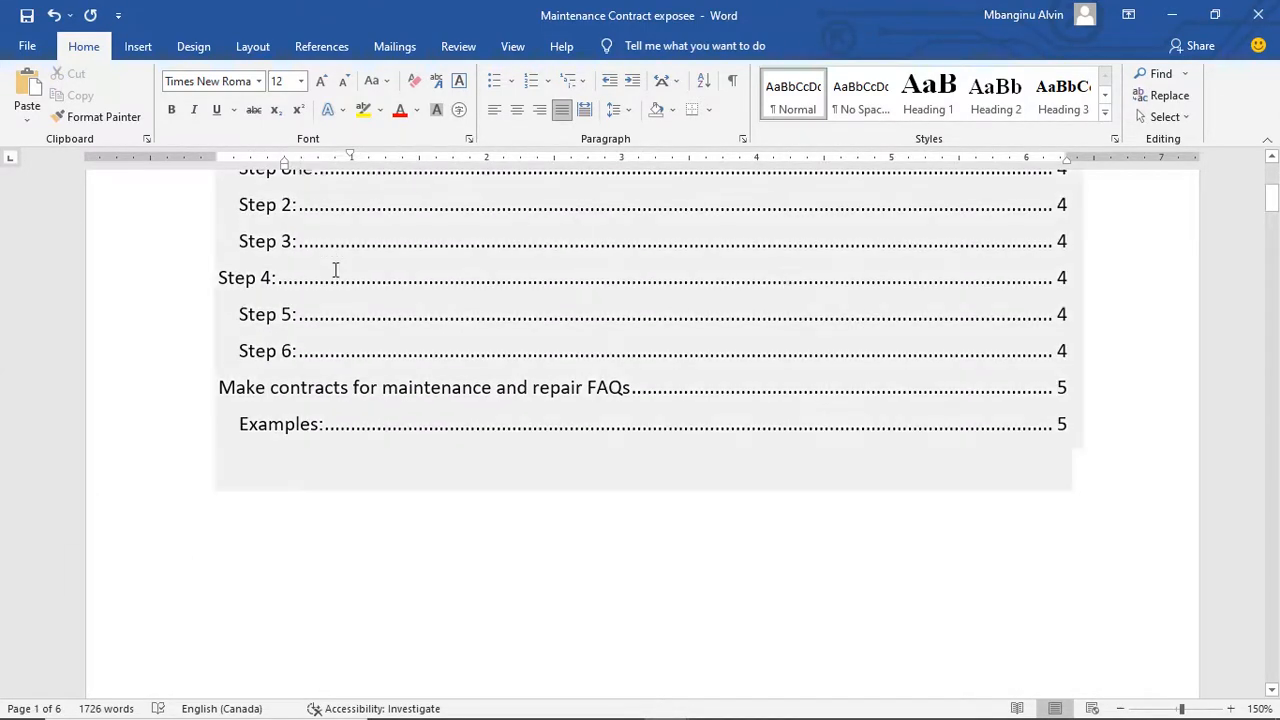
pyautogui.scroll(4, 334, 269)
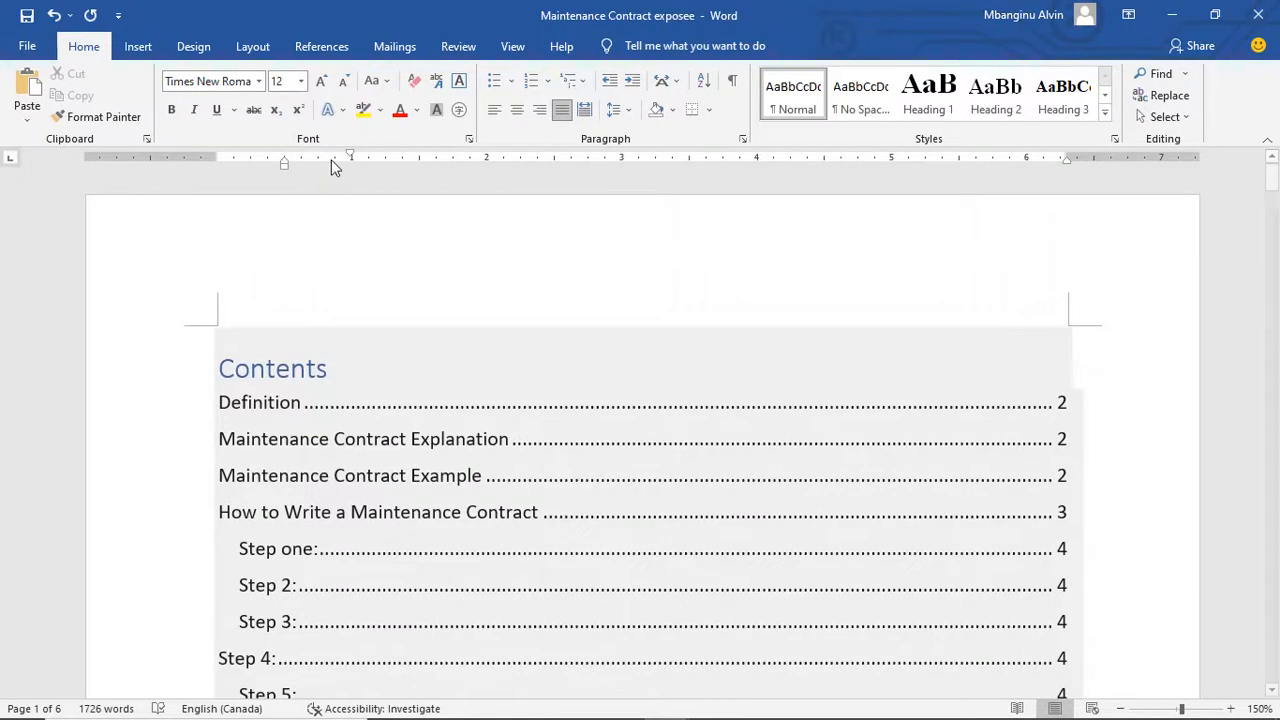
pyautogui.click(396, 347)
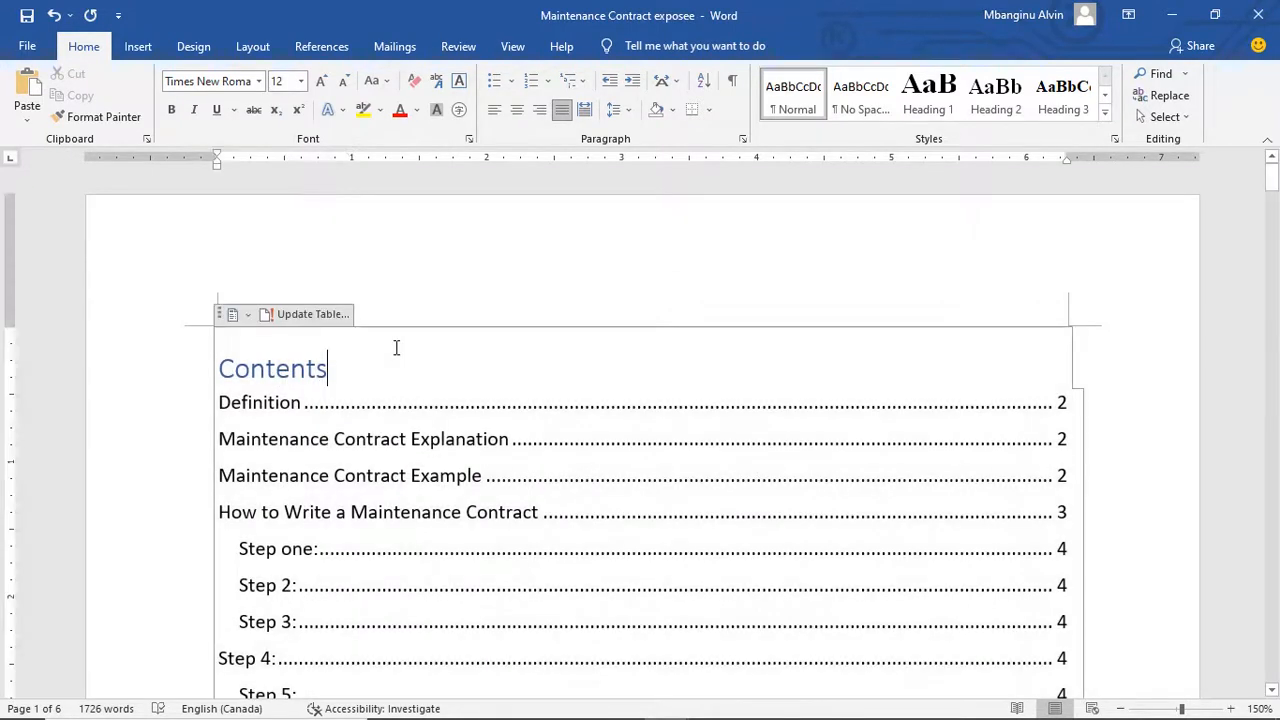
pyautogui.click(300, 316)
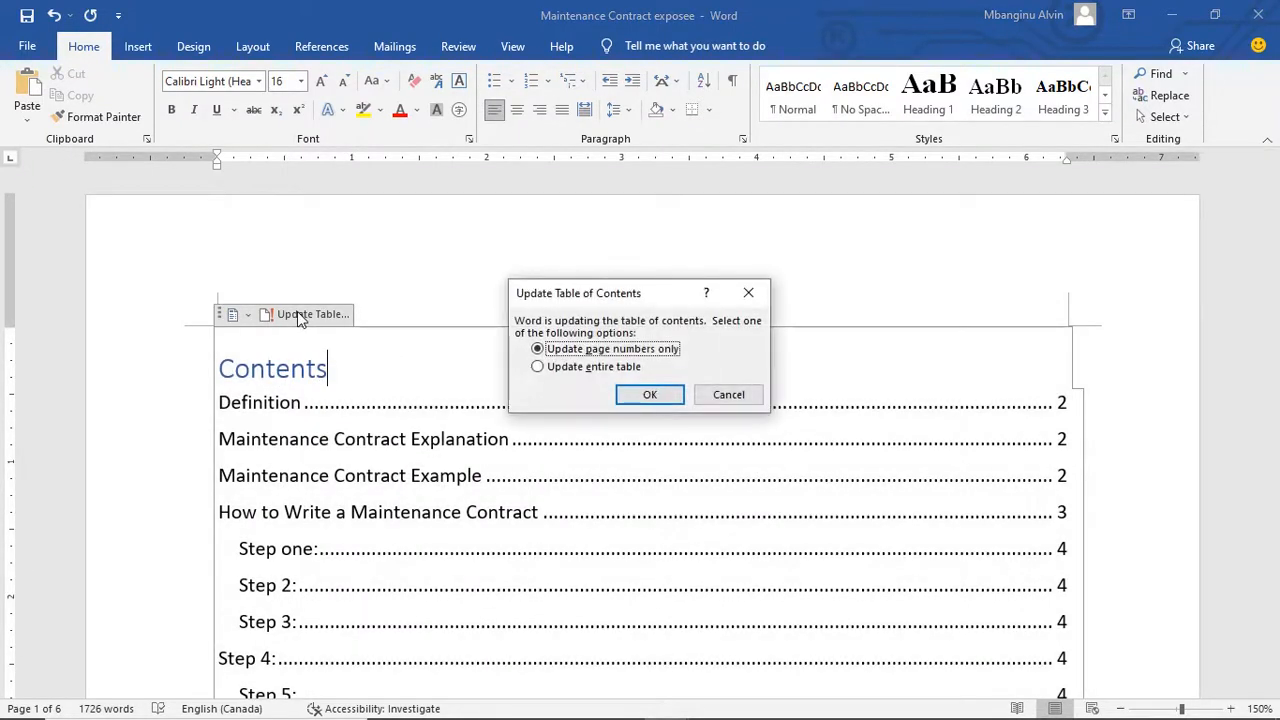
pyautogui.click(546, 368)
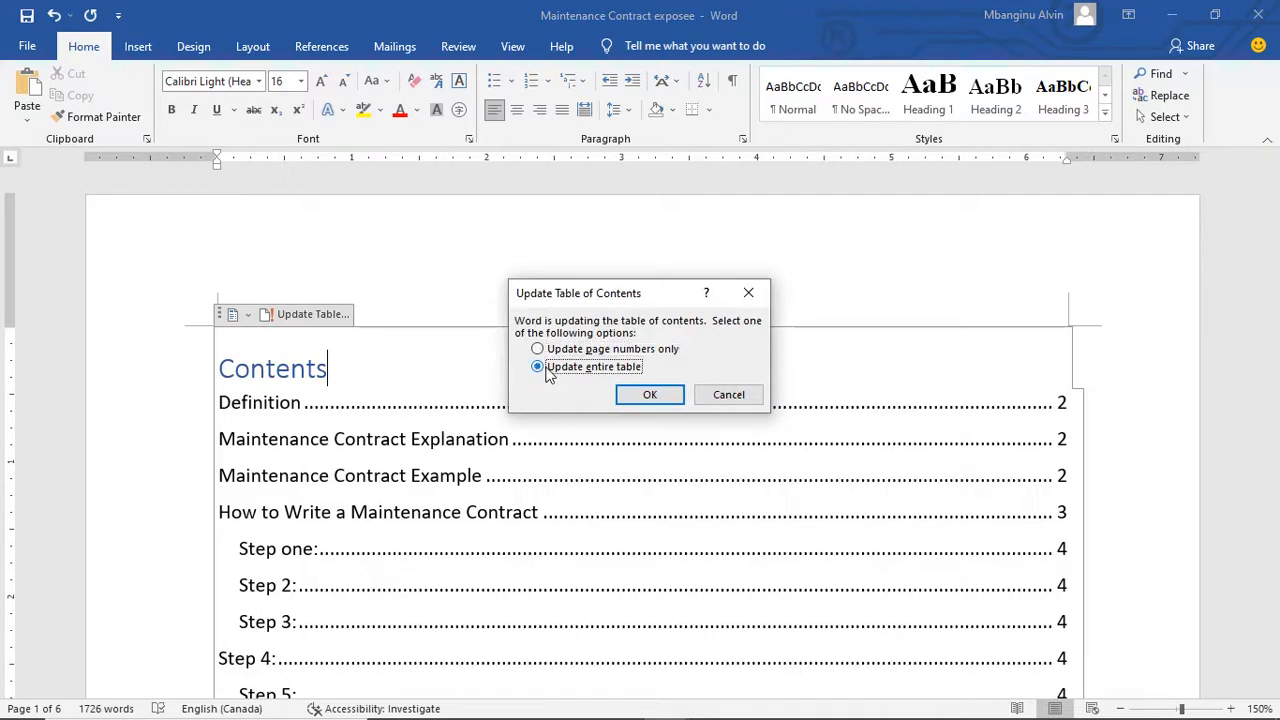
pyautogui.click(657, 396)
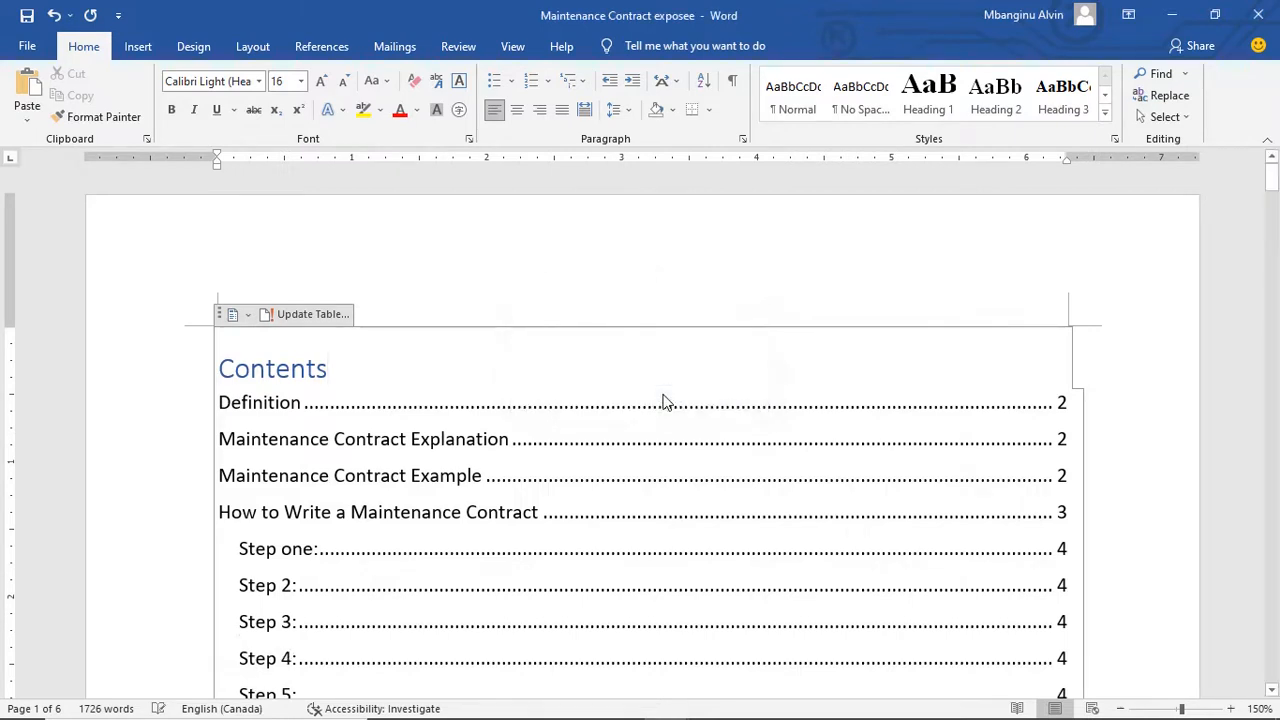
pyautogui.scroll(-3, 664, 401)
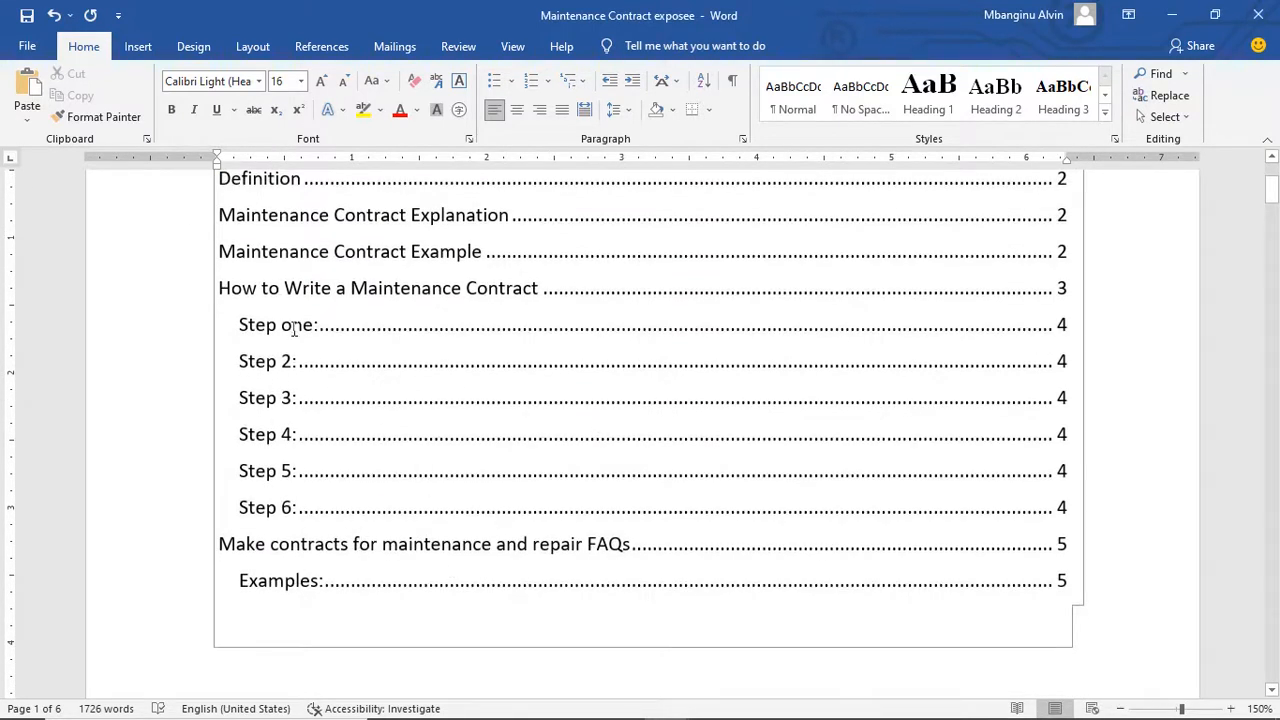
pyautogui.moveTo(298, 368); pyautogui.dragTo(289, 411)
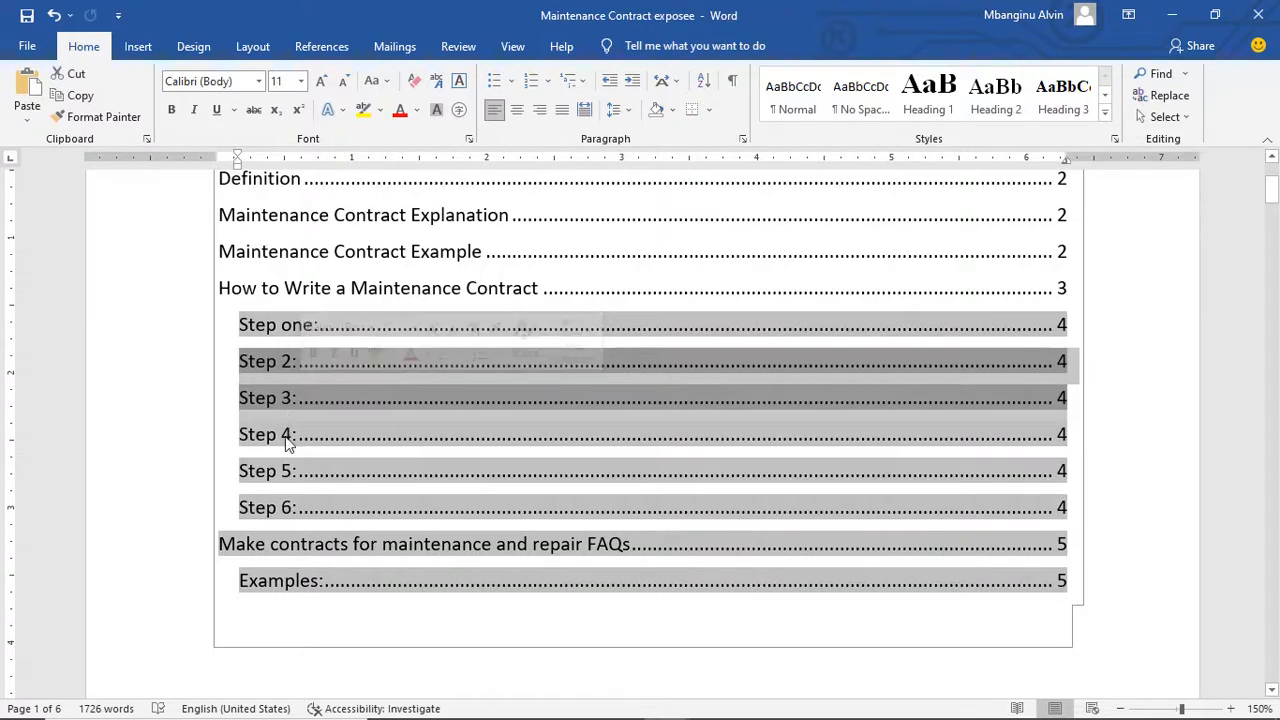
pyautogui.click(287, 441)
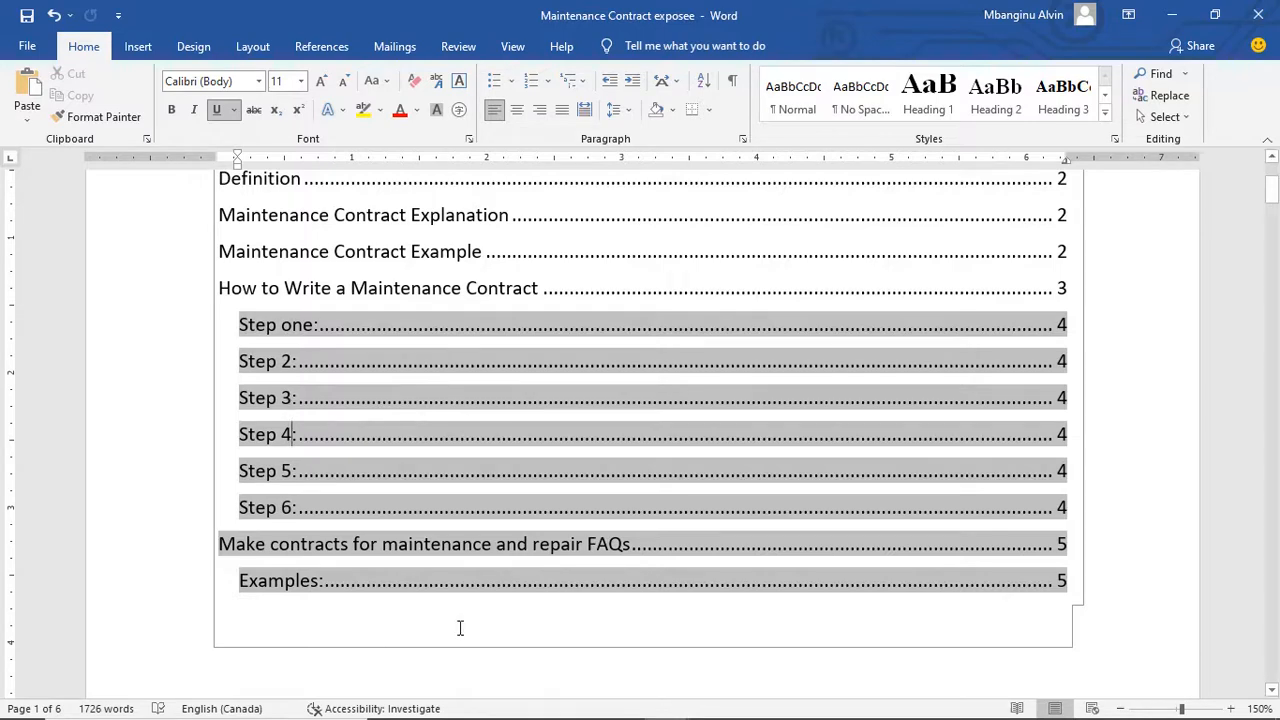
pyautogui.scroll(-3, 460, 628)
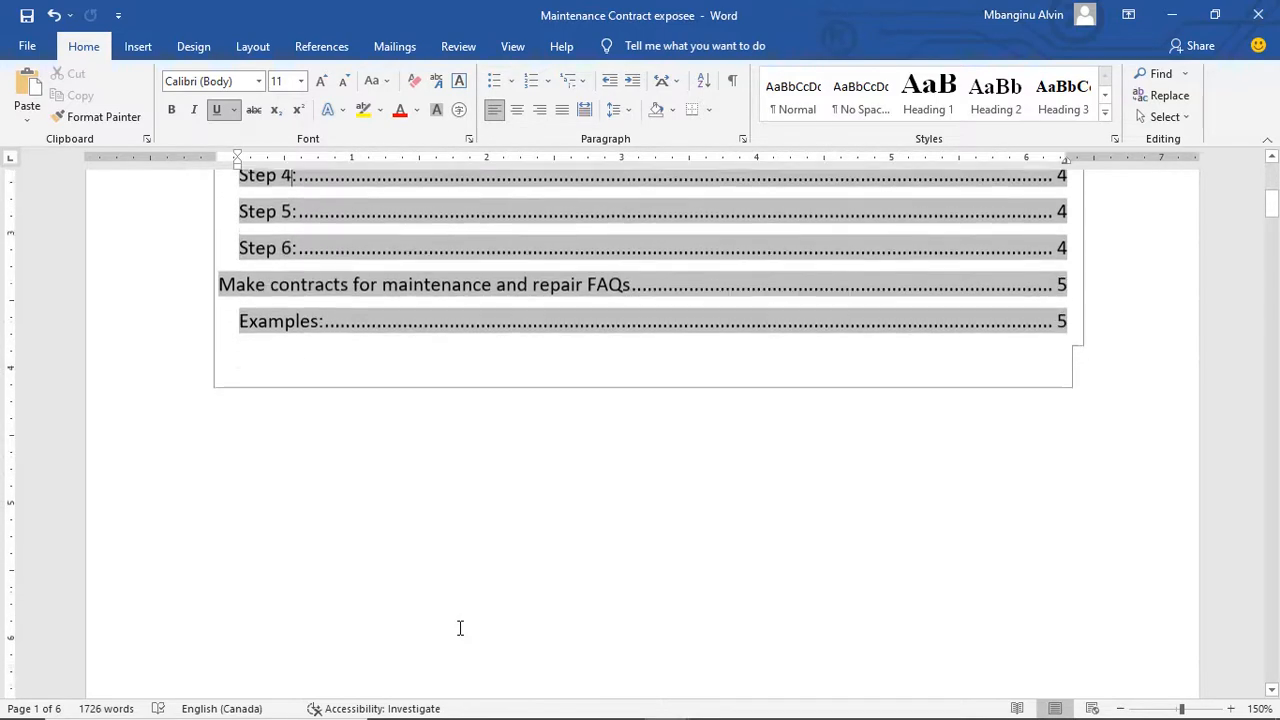
pyautogui.scroll(5, 460, 628)
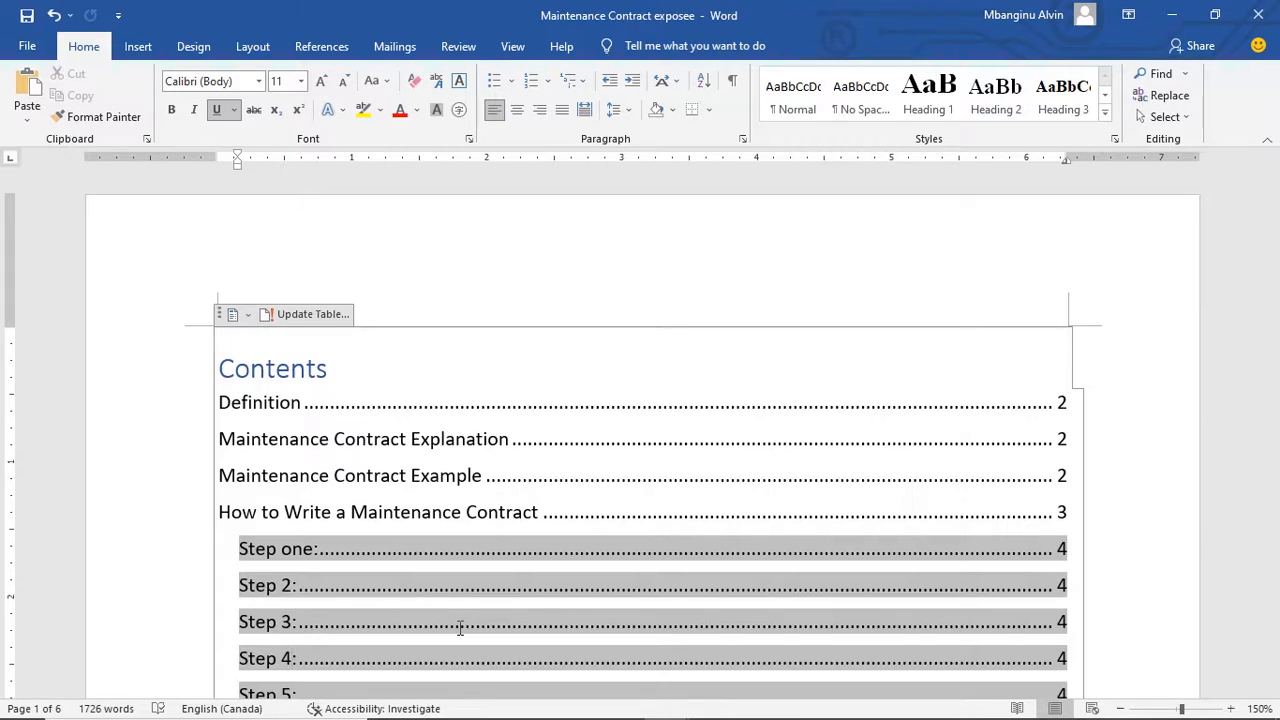
# - Restore the maximized document window to its smaller size and move it on the desktop
pyautogui.click(632, 257)
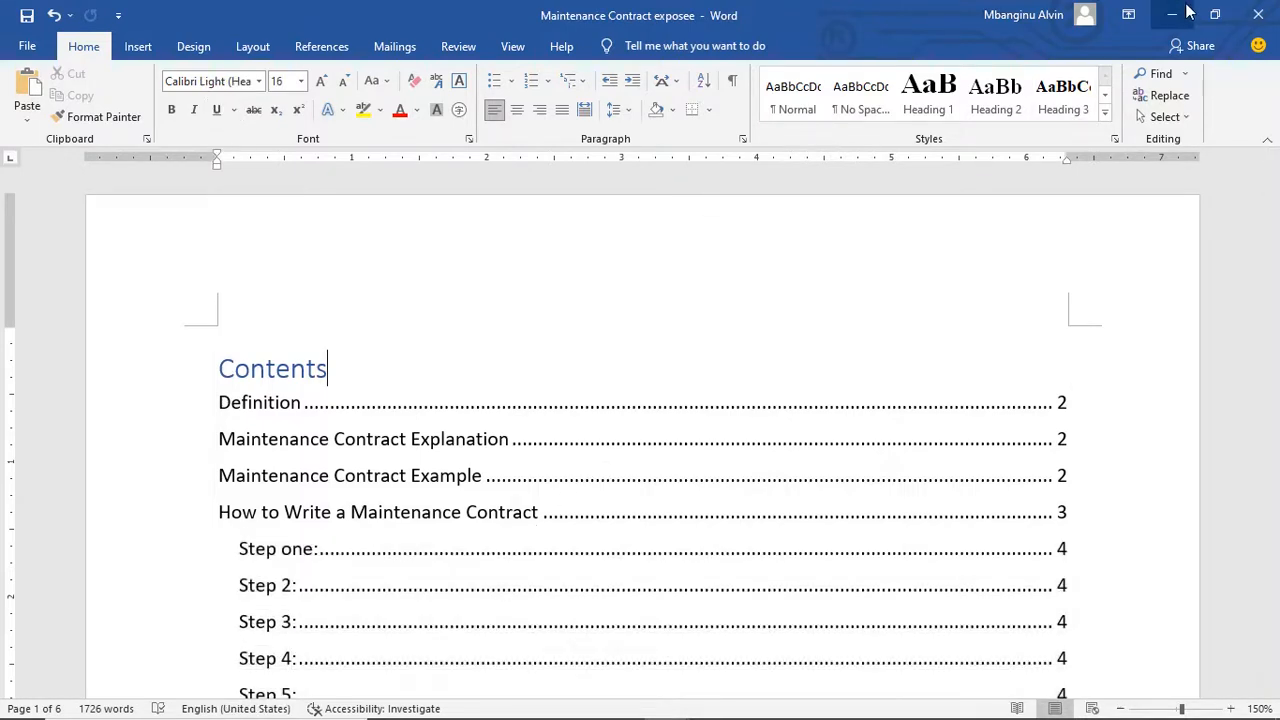
pyautogui.click(1215, 14)
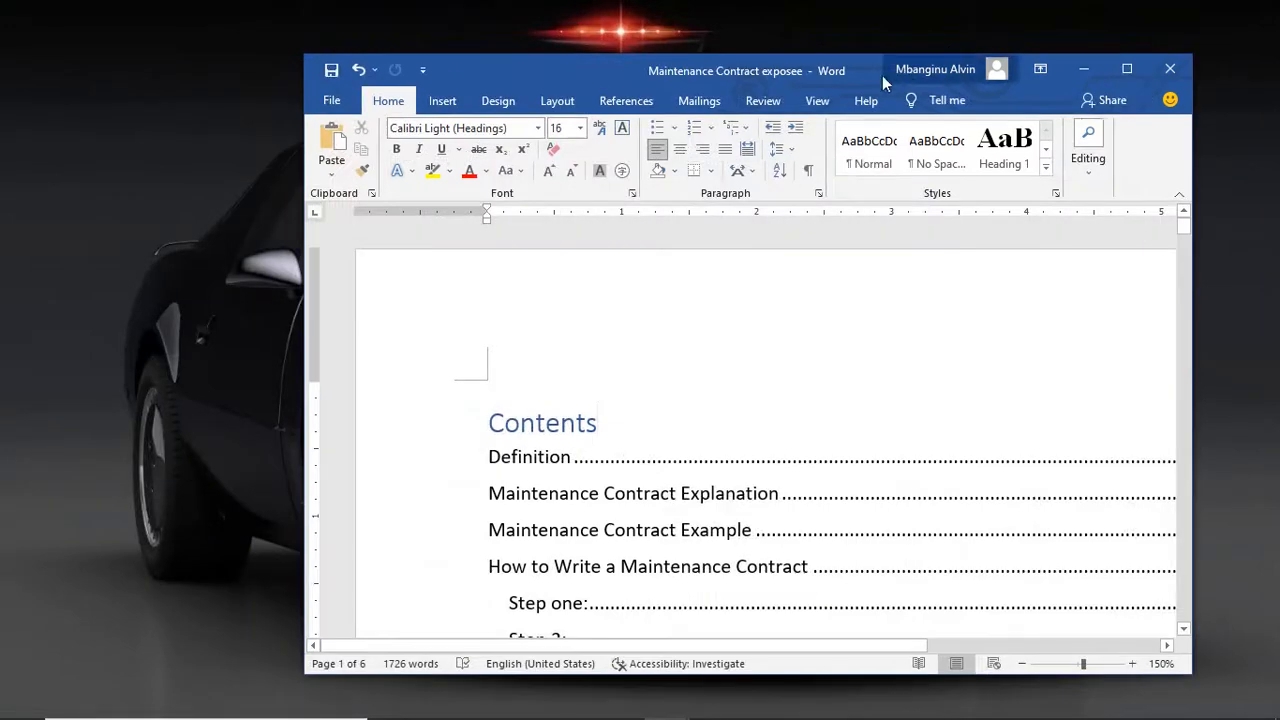
pyautogui.moveTo(863, 67); pyautogui.dragTo(923, 45)
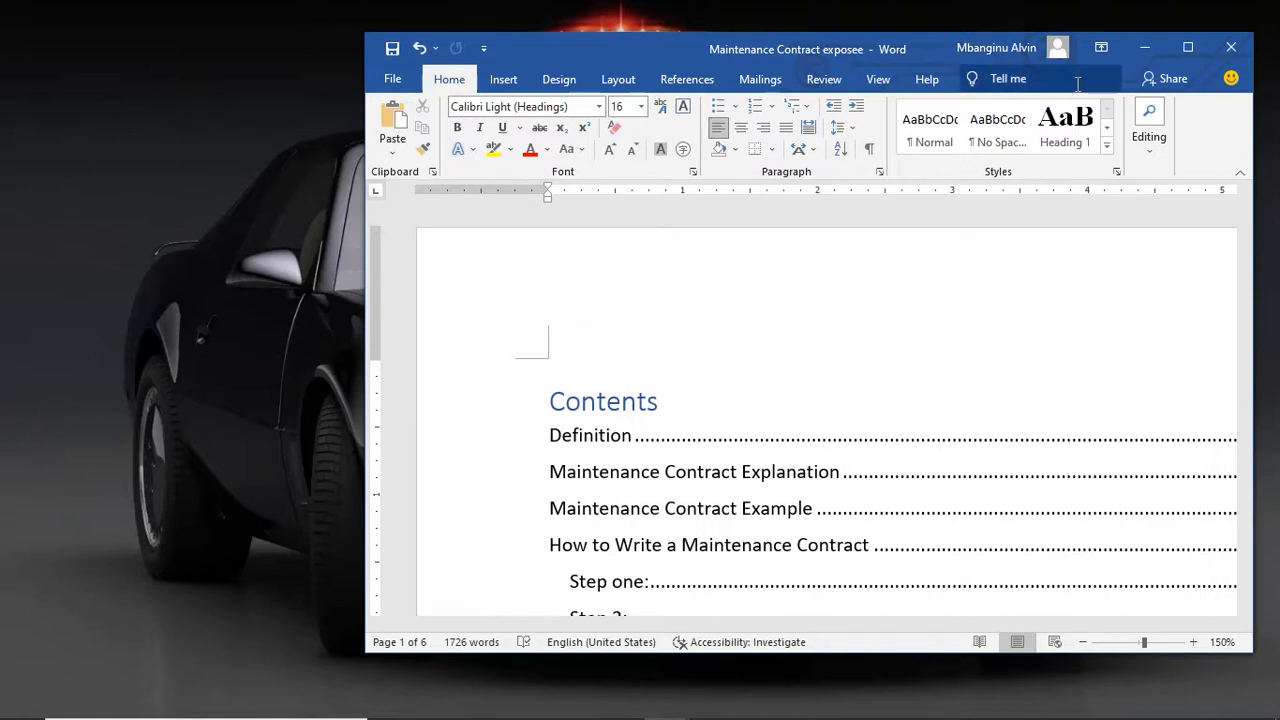
# - Add two sample lines in the blank area below the table of contents: "Sfhakja" and "How to put headings."
pyautogui.scroll(-5, 971, 393)
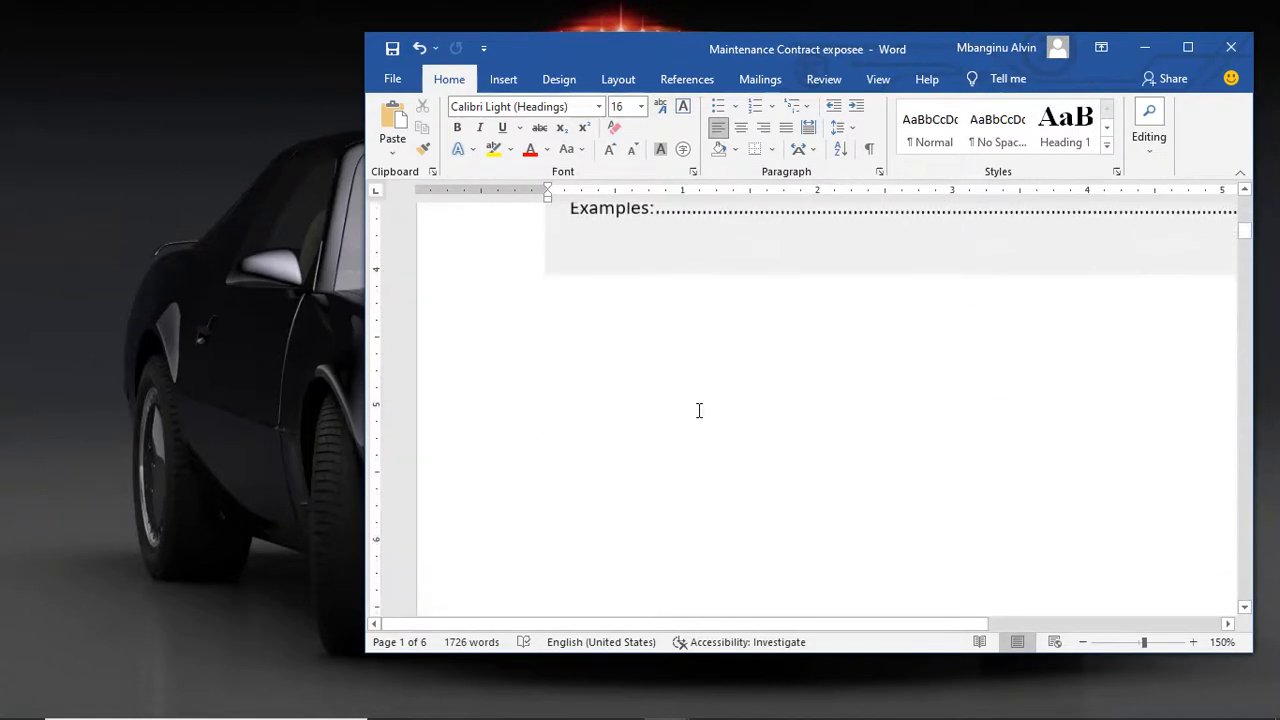
pyautogui.click(603, 420)
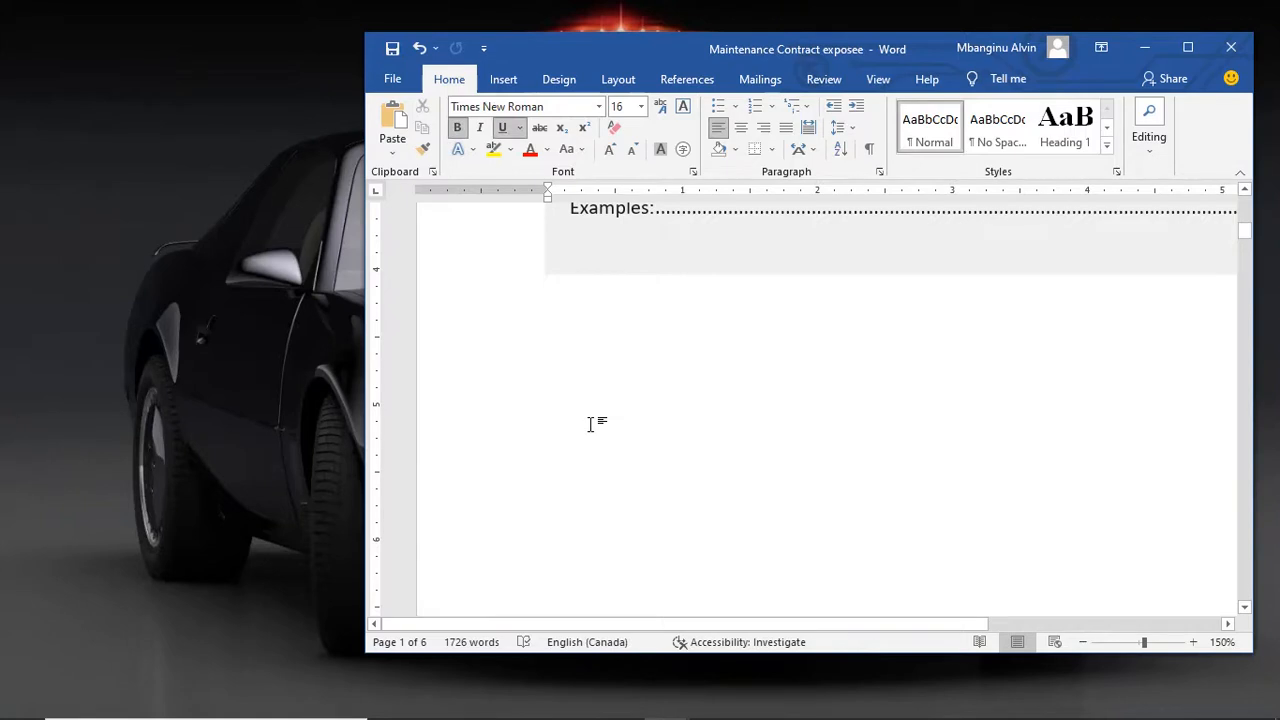
pyautogui.write('sfhakja')
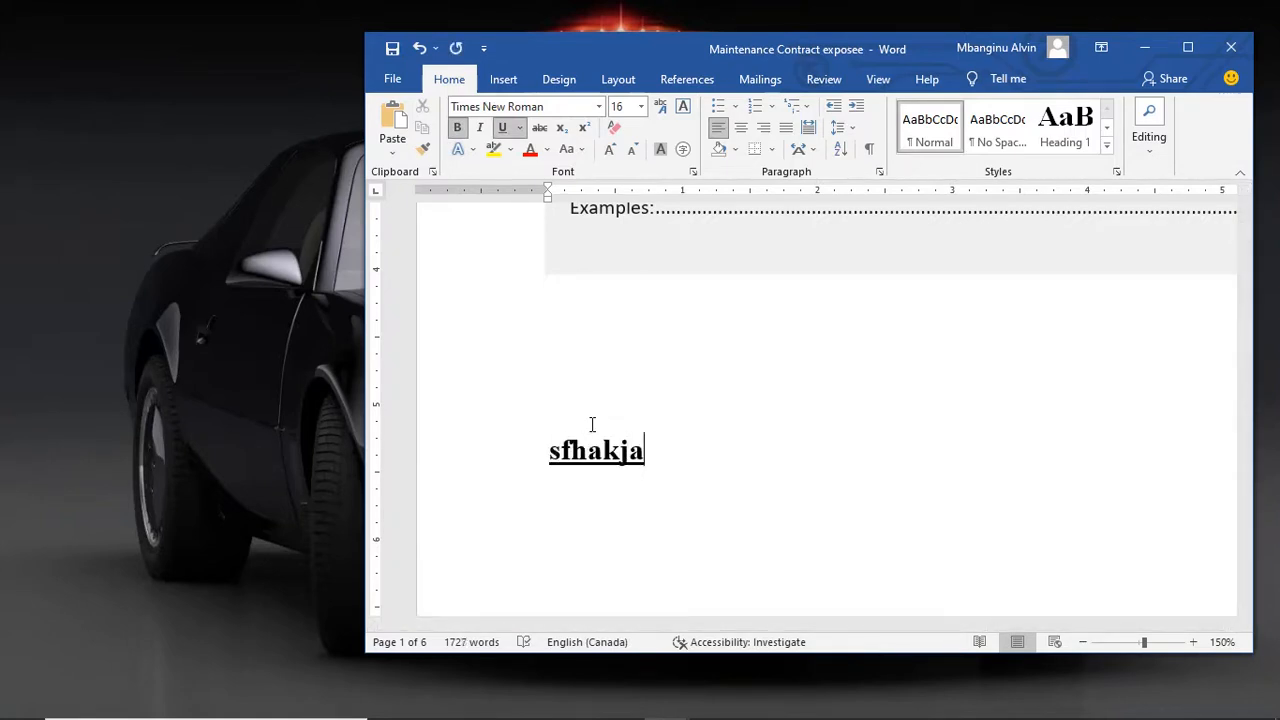
pyautogui.press('Return')
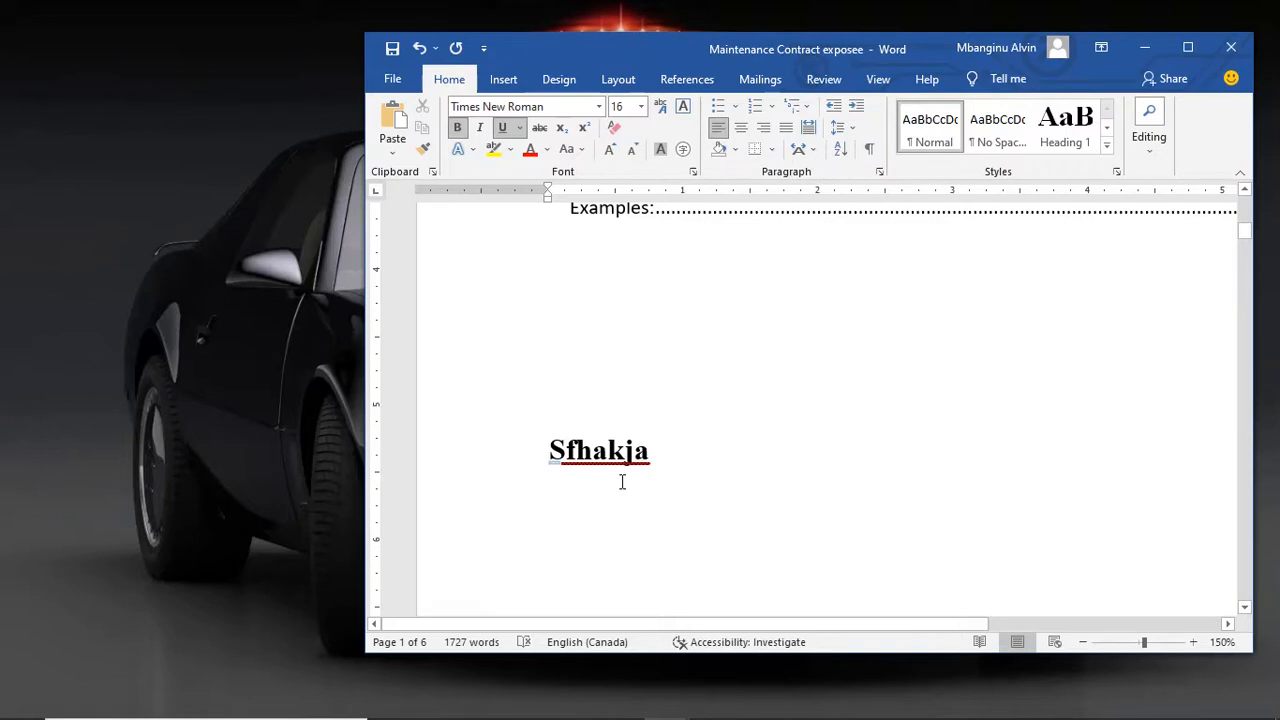
pyautogui.write('Howt')
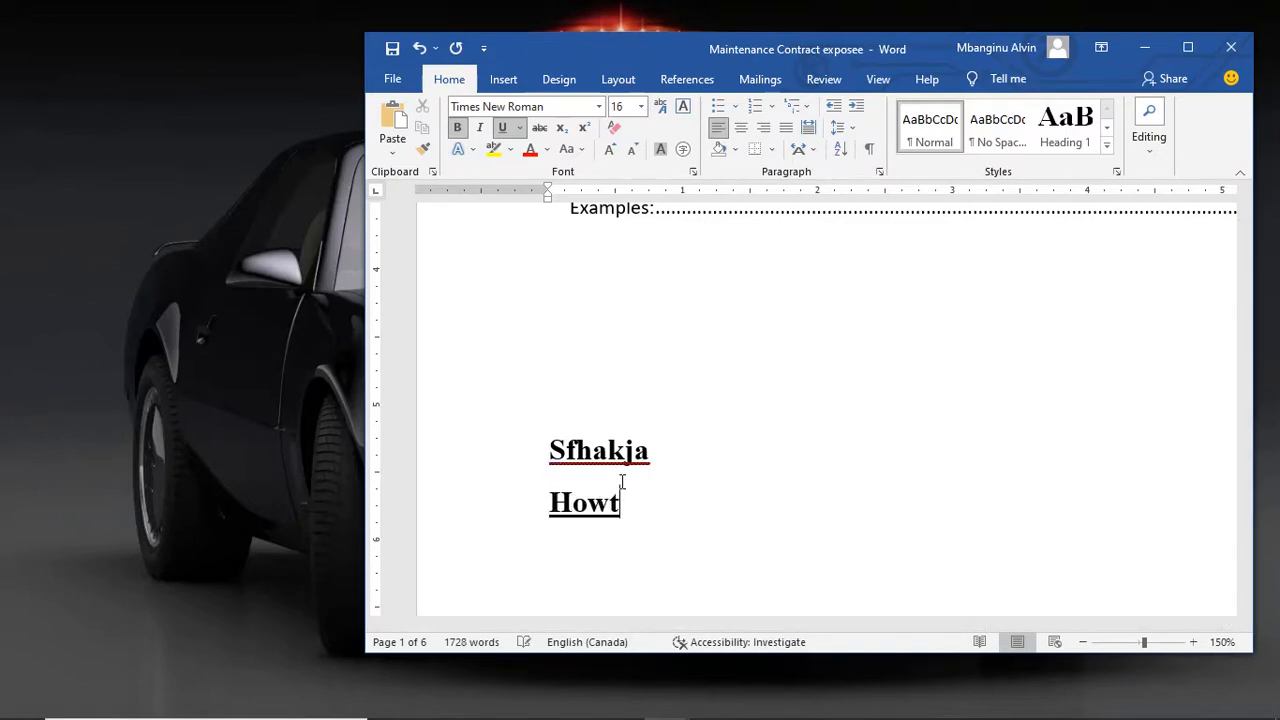
pyautogui.press('BackSpace')
pyautogui.write('to put he')
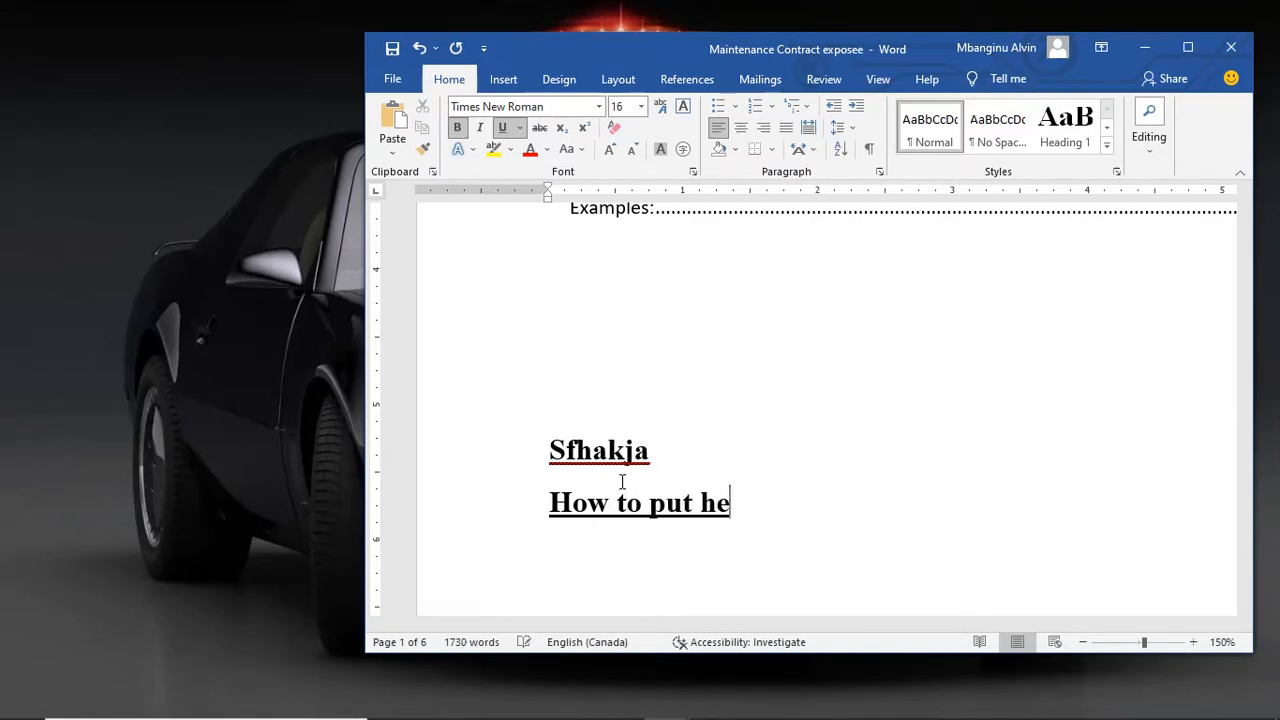
pyautogui.write('adings')
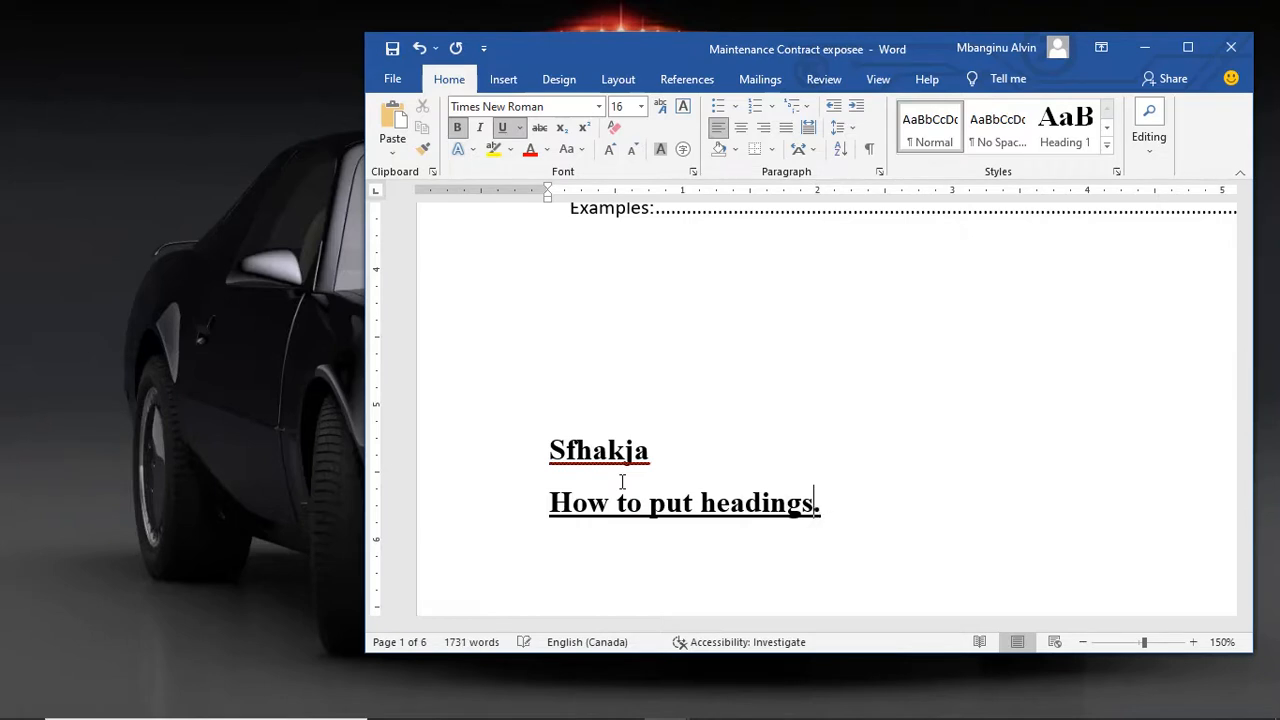
pyautogui.write('.')
# - Add a line "Step 1" without bold or underline below "How to put headings." and apply the Heading 1 style to it
pyautogui.hotkey('ctrl', 'u')
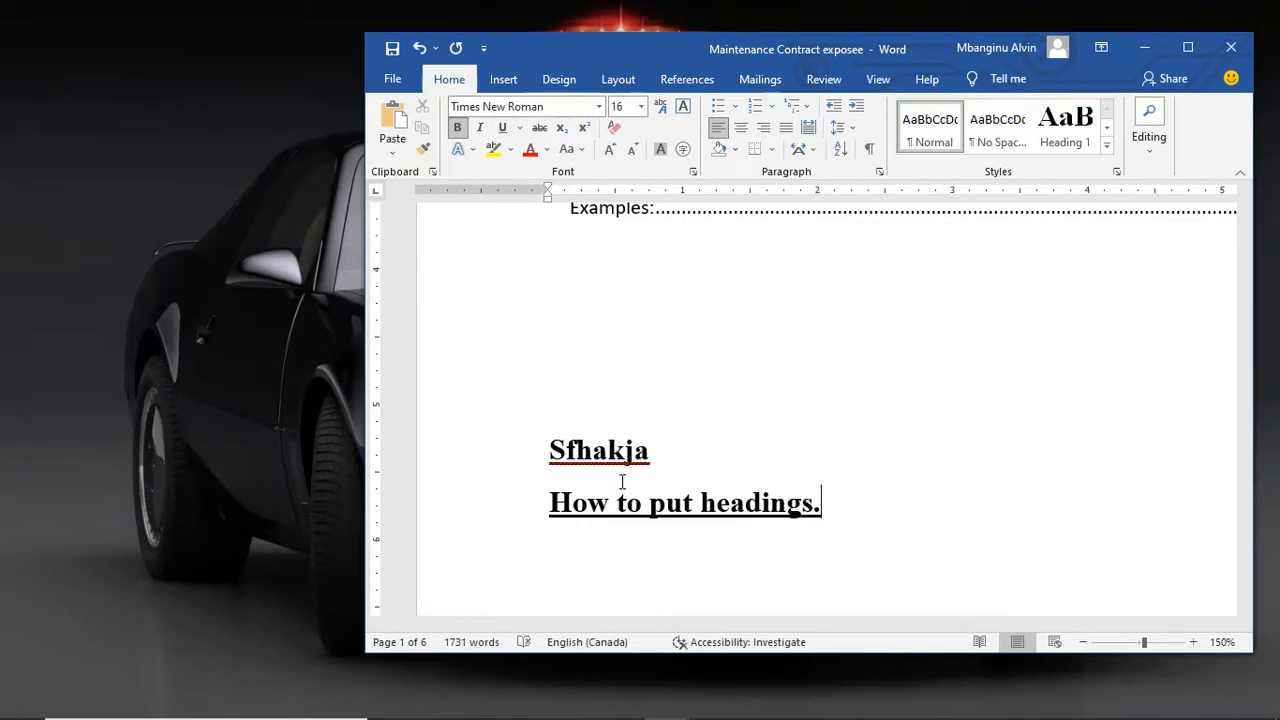
pyautogui.hotkey('ctrl', 'b')
pyautogui.press('Return')
pyautogui.write('stepe')
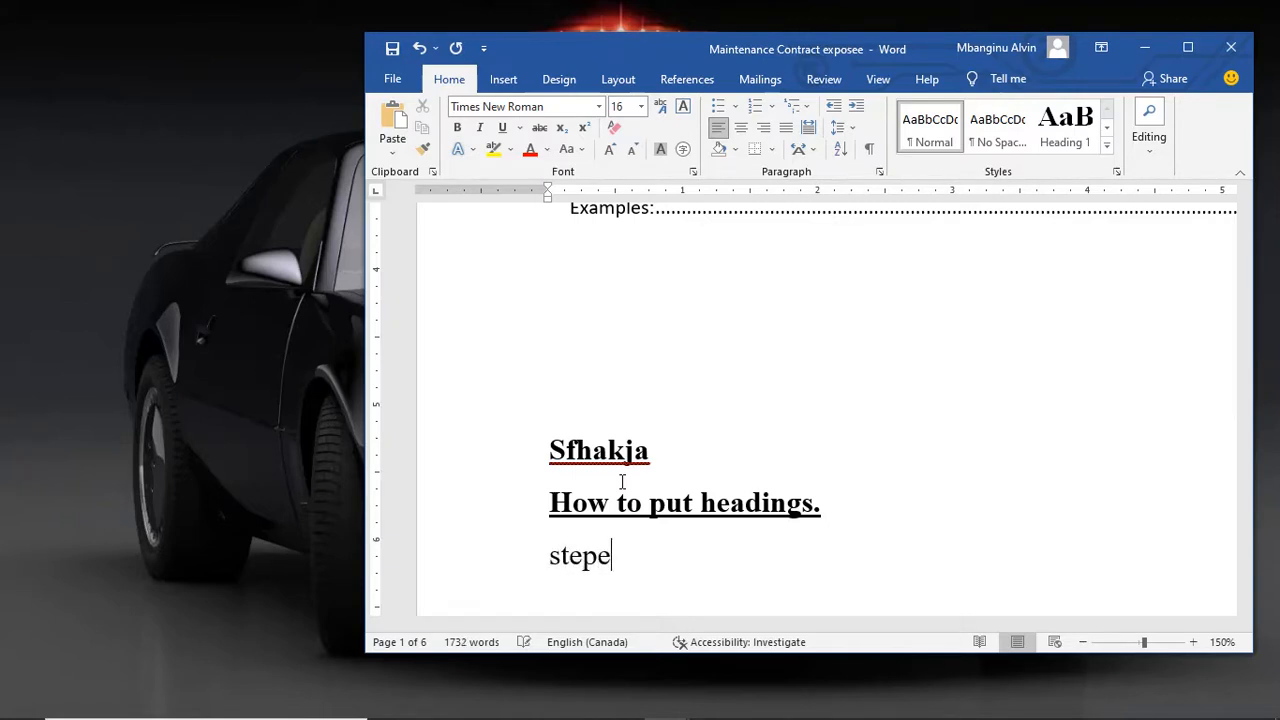
pyautogui.press('BackSpace')
pyautogui.write('1')
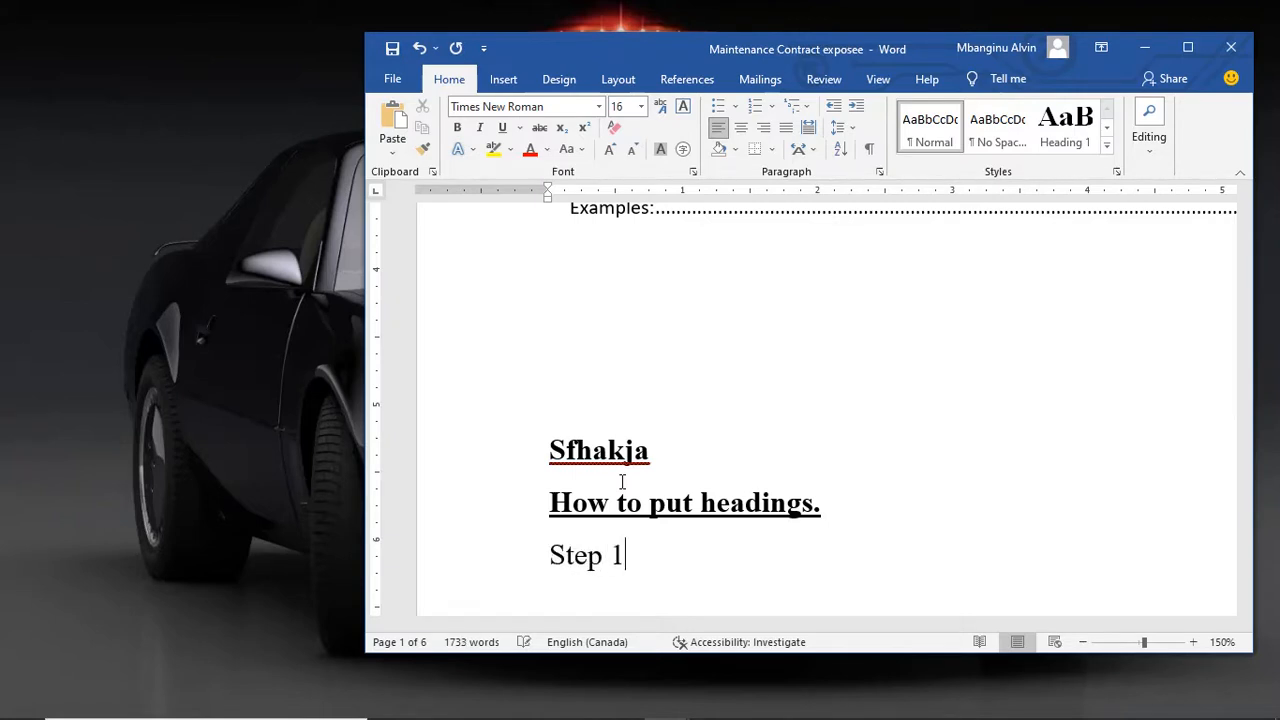
pyautogui.hotkey('shift', 'Home')
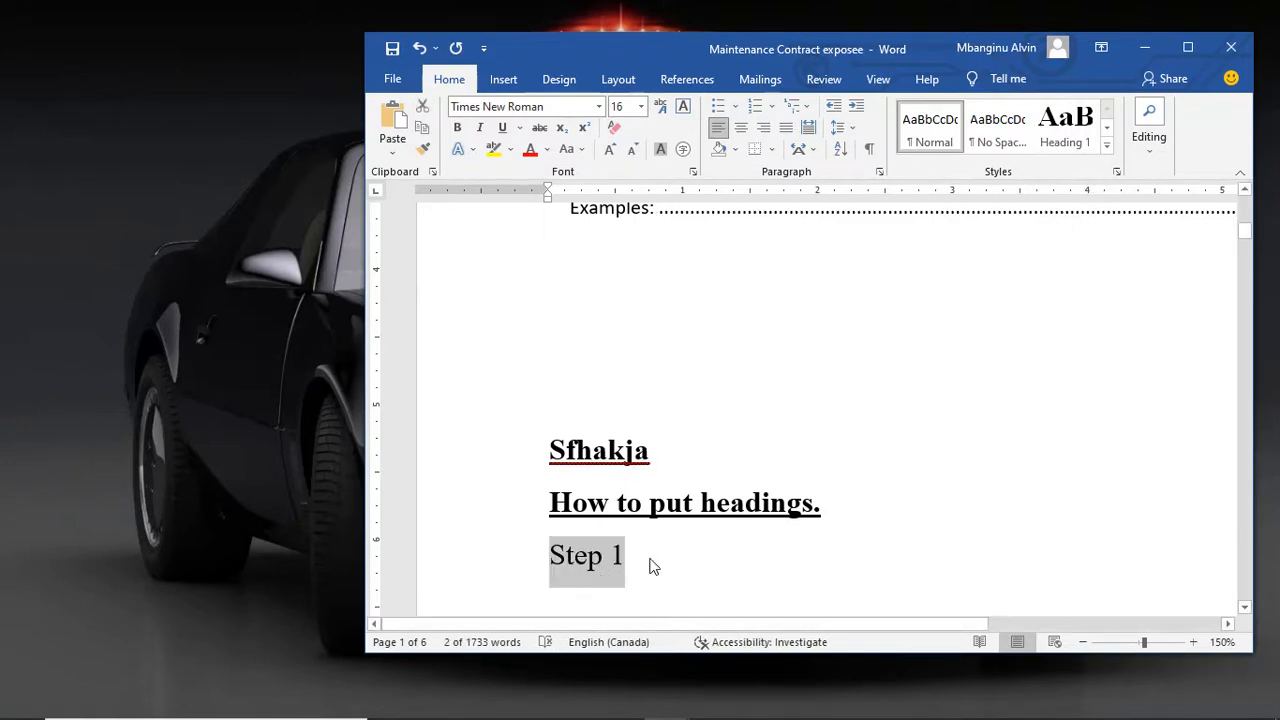
pyautogui.click(1065, 151)
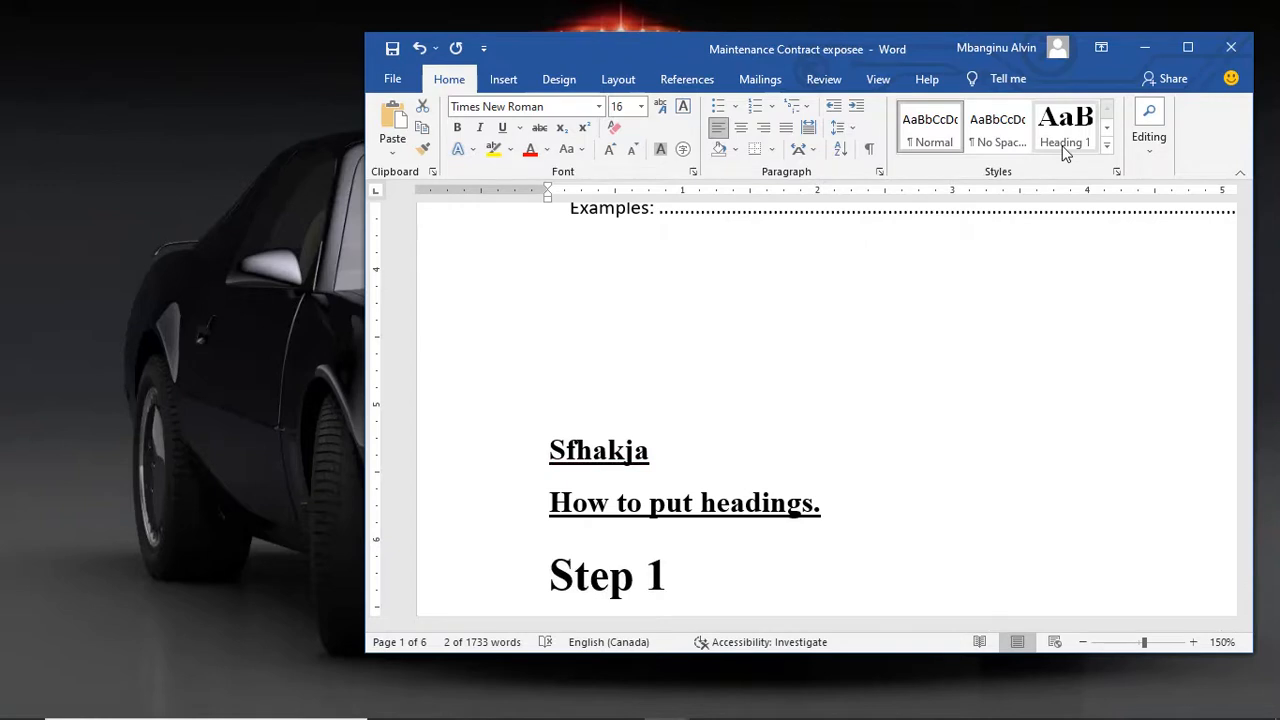
# - Undo the Heading 1 style on the "Step 1" line and delete its text, leaving an empty line below "How to put headings."
pyautogui.hotkey('ctrl', 'z')
pyautogui.click(754, 552)
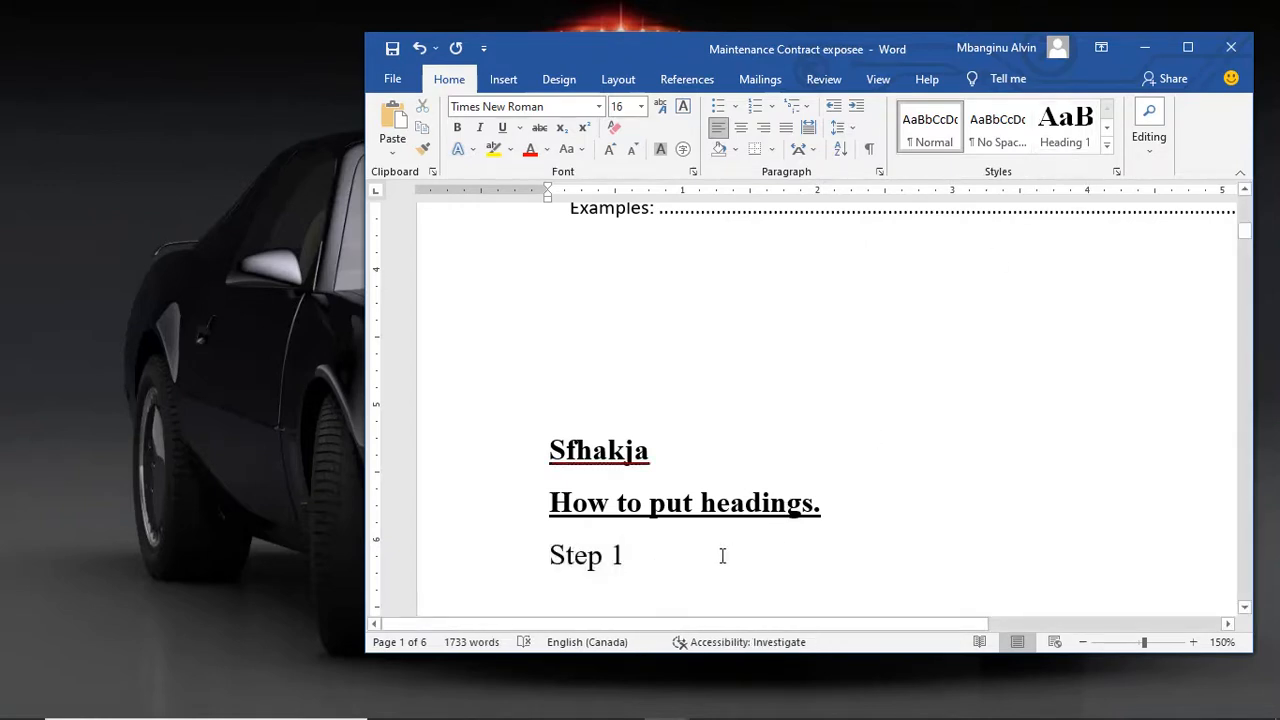
pyautogui.press('BackSpace')
pyautogui.press('BackSpace')
pyautogui.press('BackSpace')
pyautogui.press('BackSpace')
pyautogui.press('BackSpace')
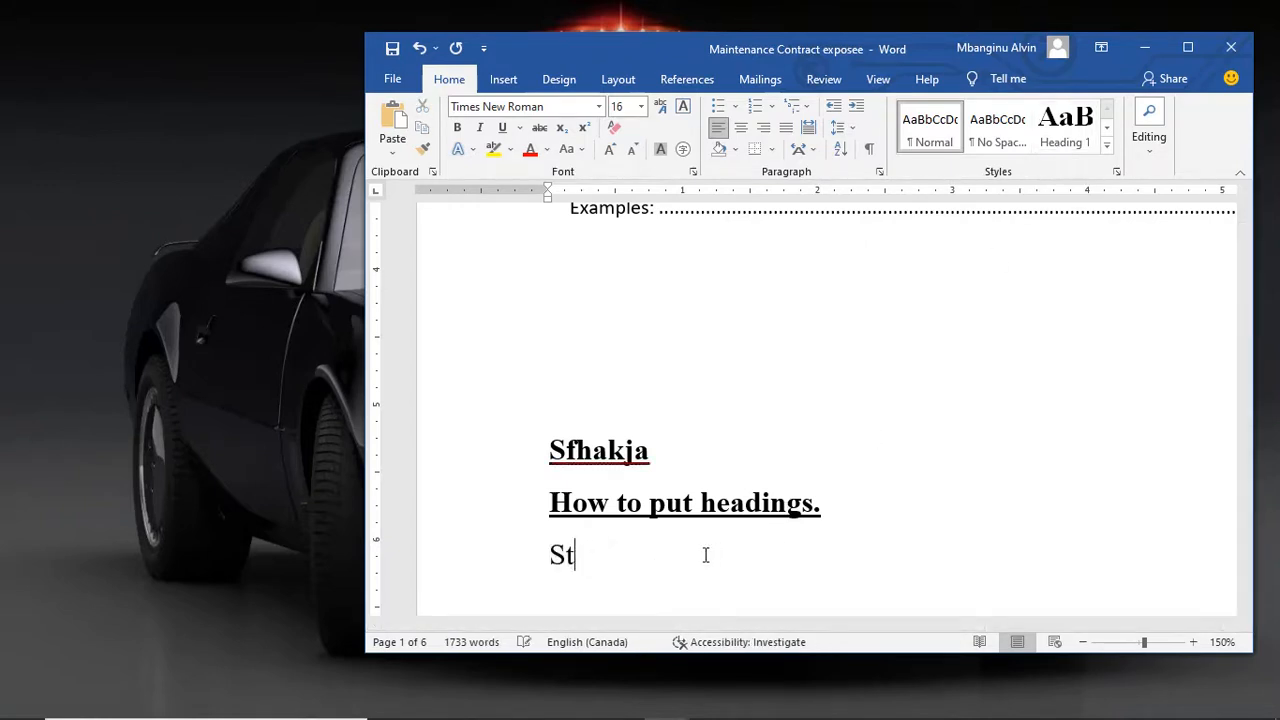
pyautogui.press('BackSpace')
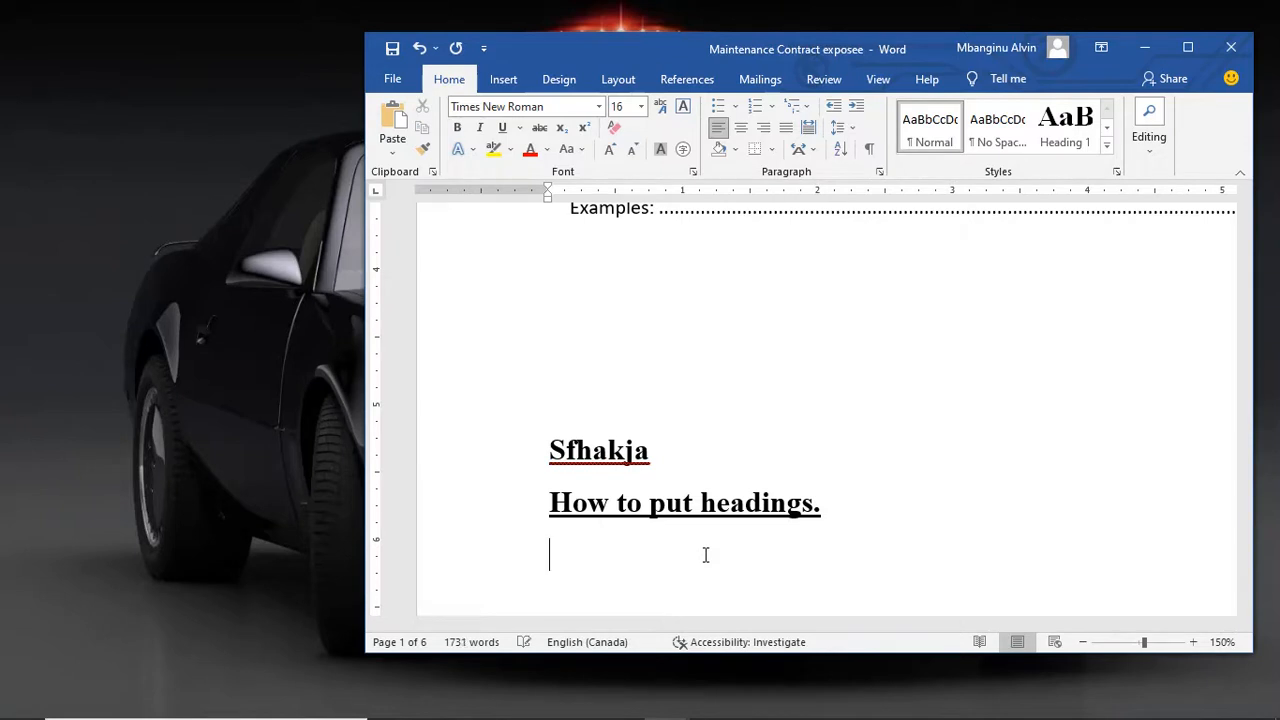
# - Apply the Heading 1 style to the empty line and enter "step 1" there, followed by a new line
pyautogui.click(1063, 121)
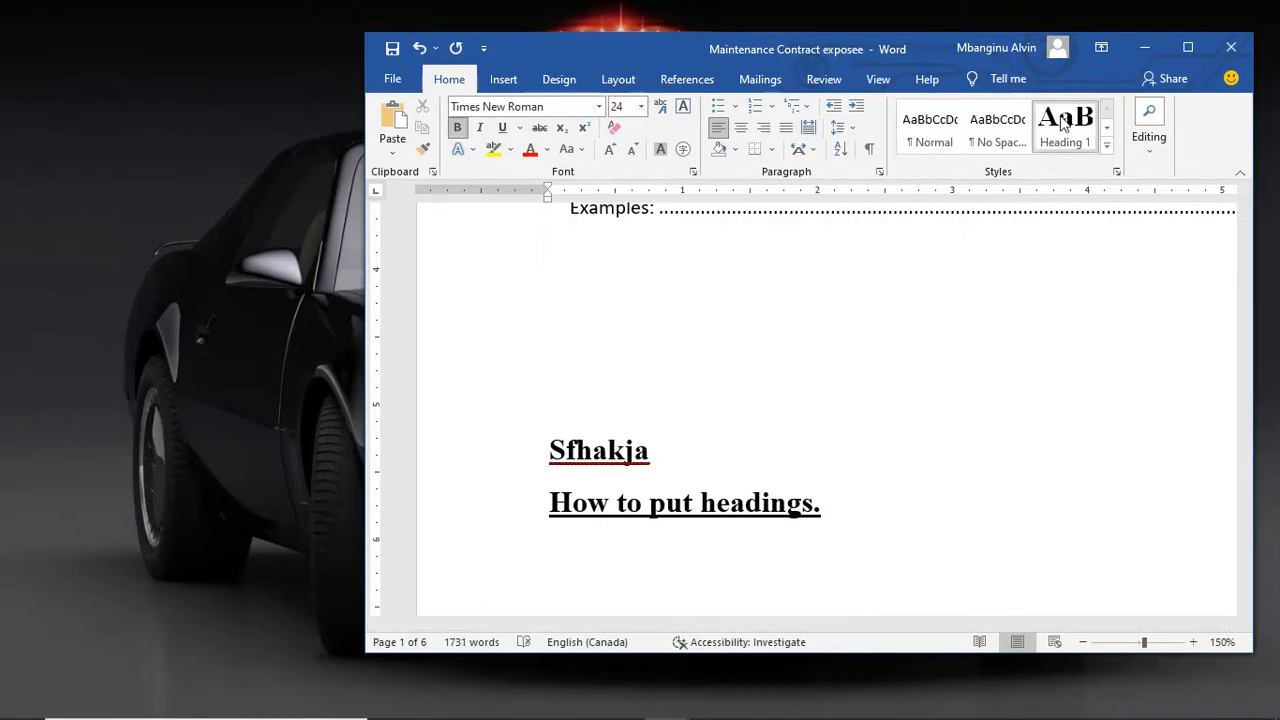
pyautogui.write('step 1')
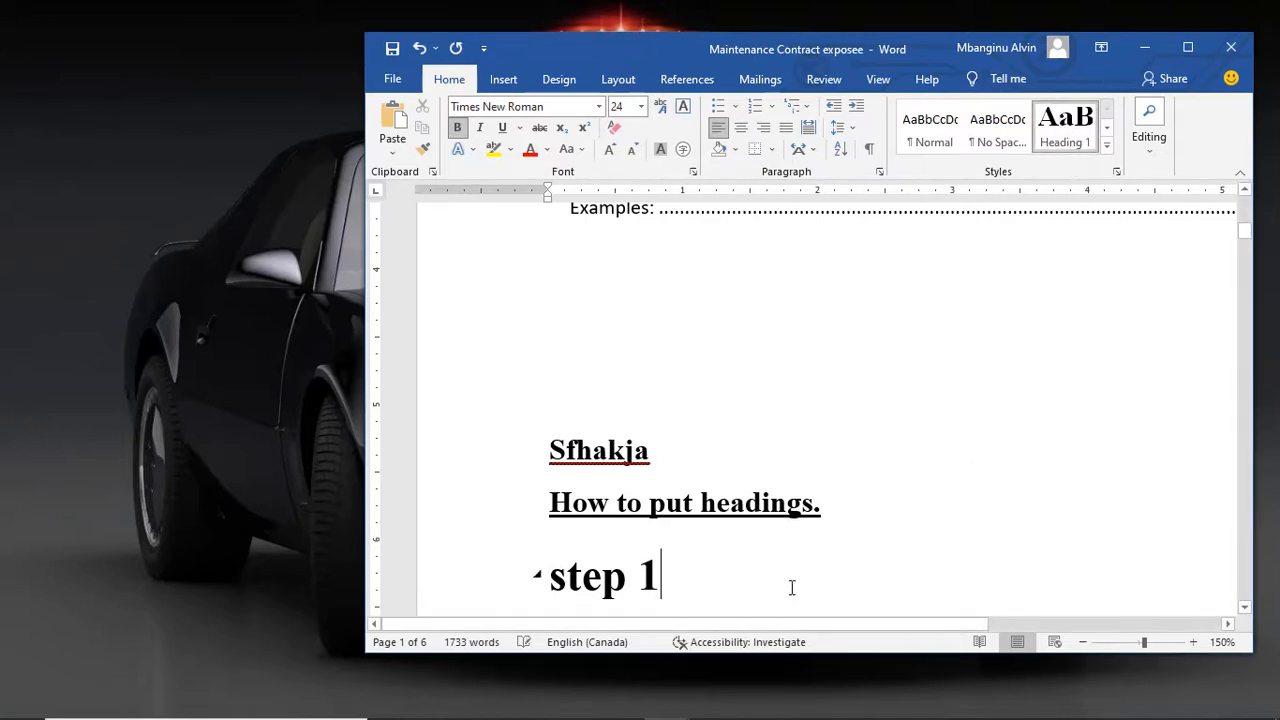
pyautogui.press('Return')
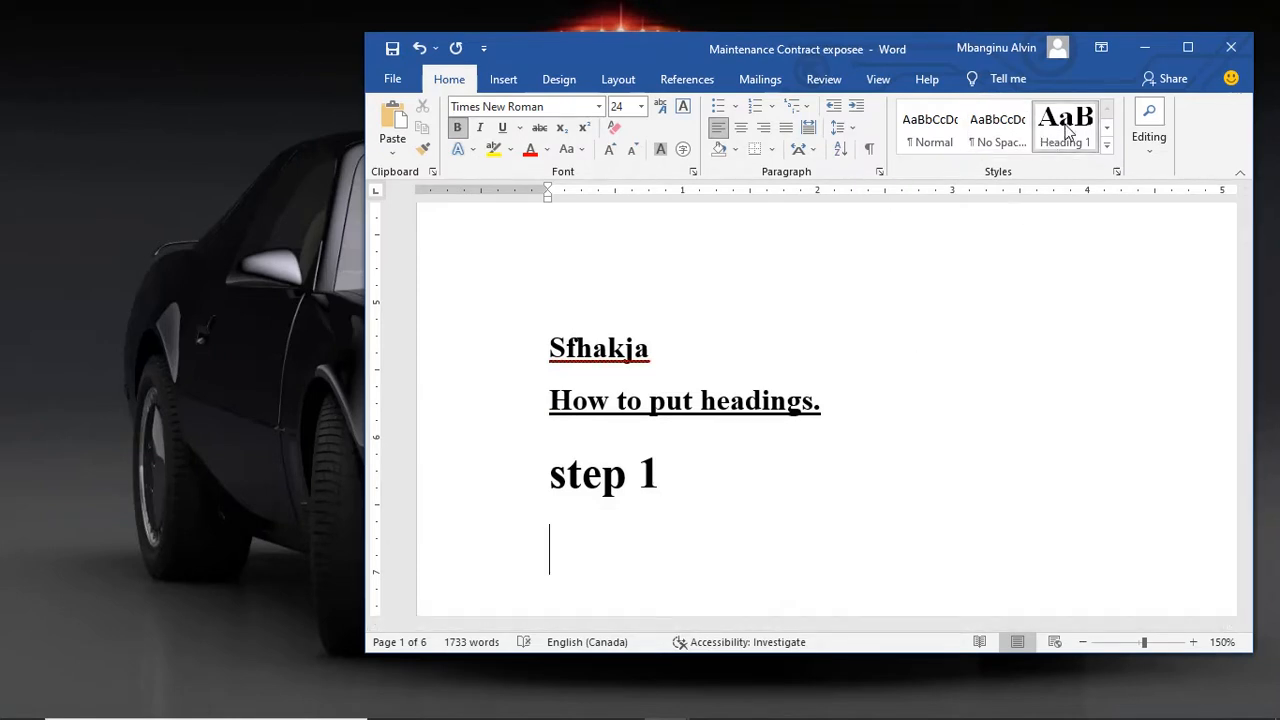
# - Set the line below "step 1" to the Normal style and enter the sample body text "kljflkajf" followed by a new line
pyautogui.click(914, 131)
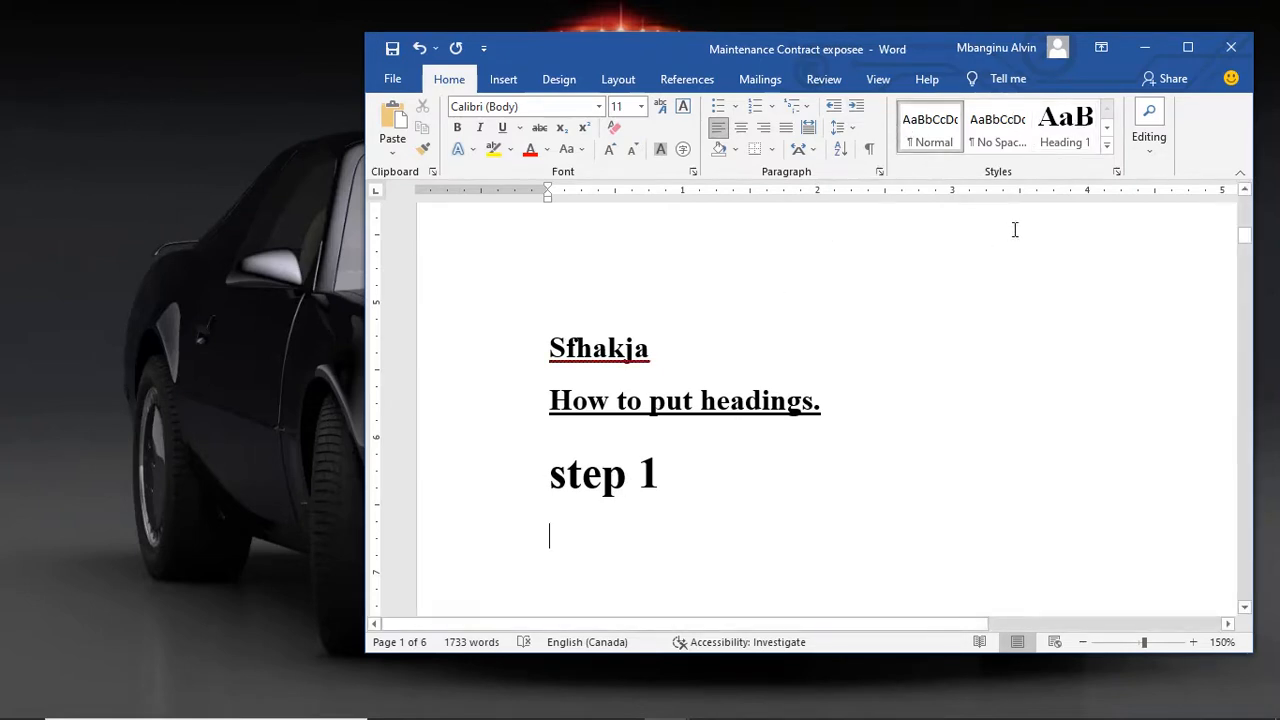
pyautogui.write('kljflkajf')
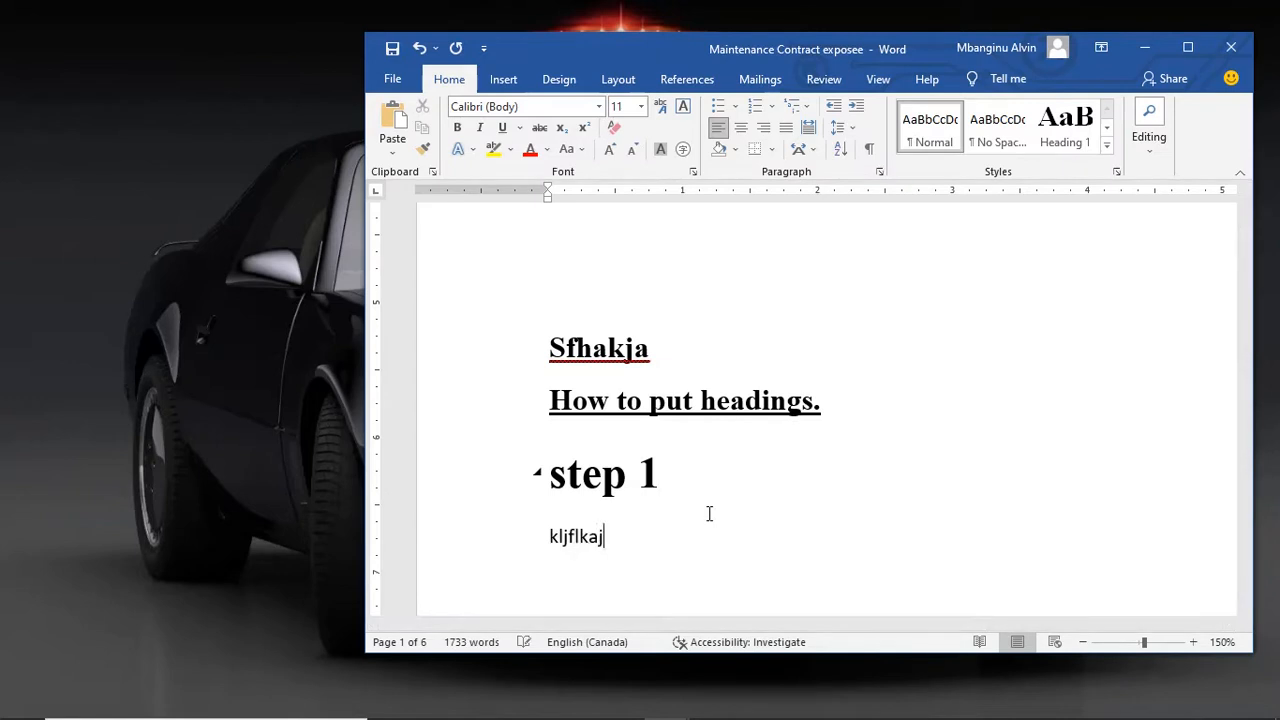
pyautogui.press('Return')
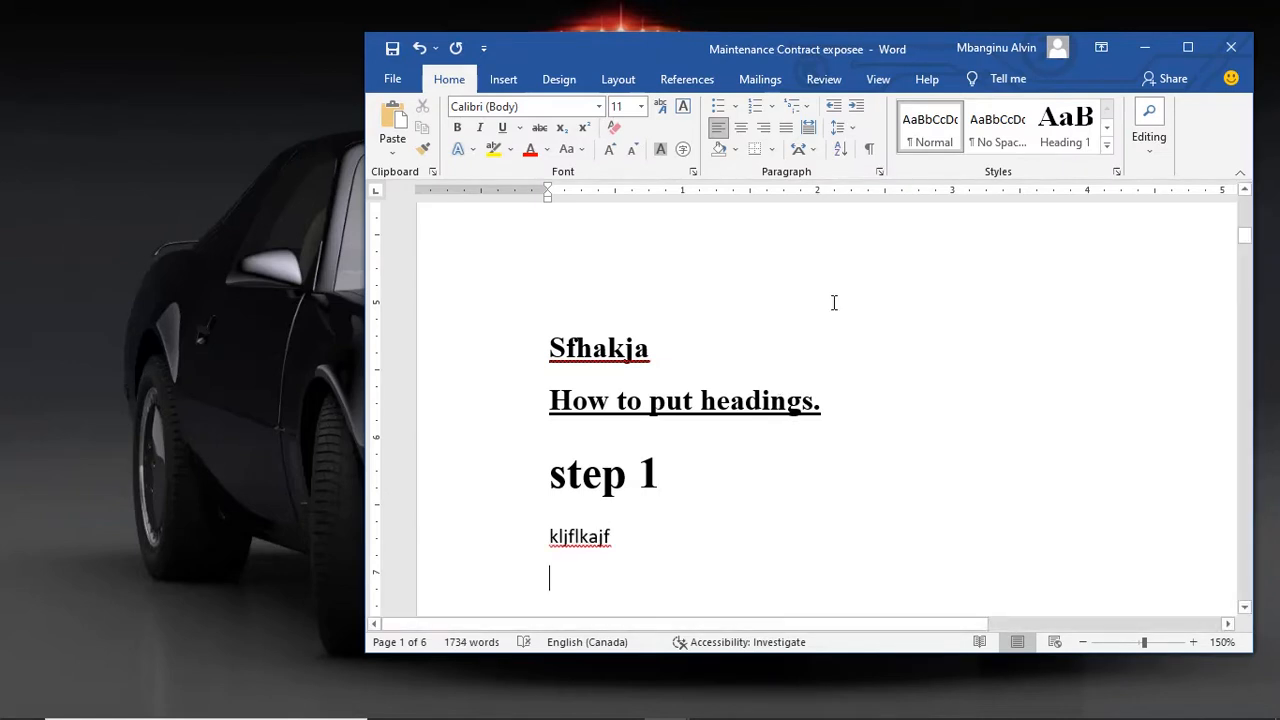
# - Add a Heading 1 line "ljslkja" below the sample body text and set the empty line after it to the Normal style
pyautogui.click(1063, 145)
pyautogui.write('lislkja')
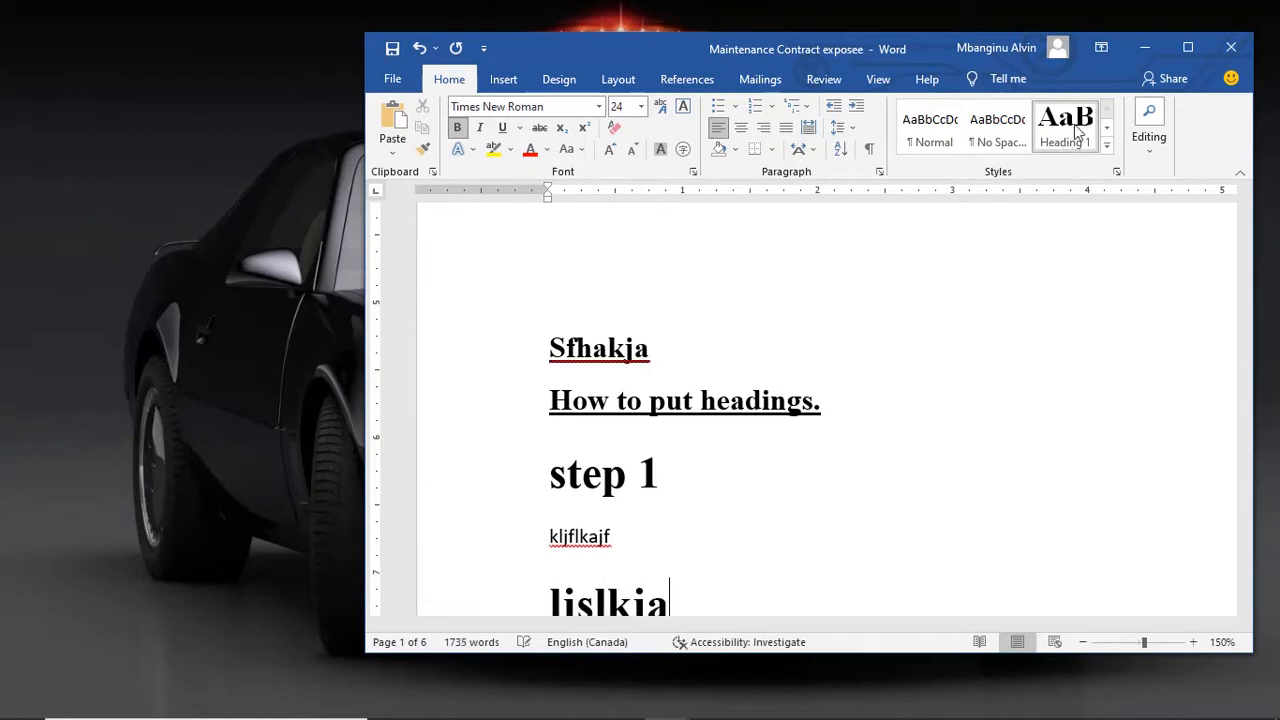
pyautogui.press('Return')
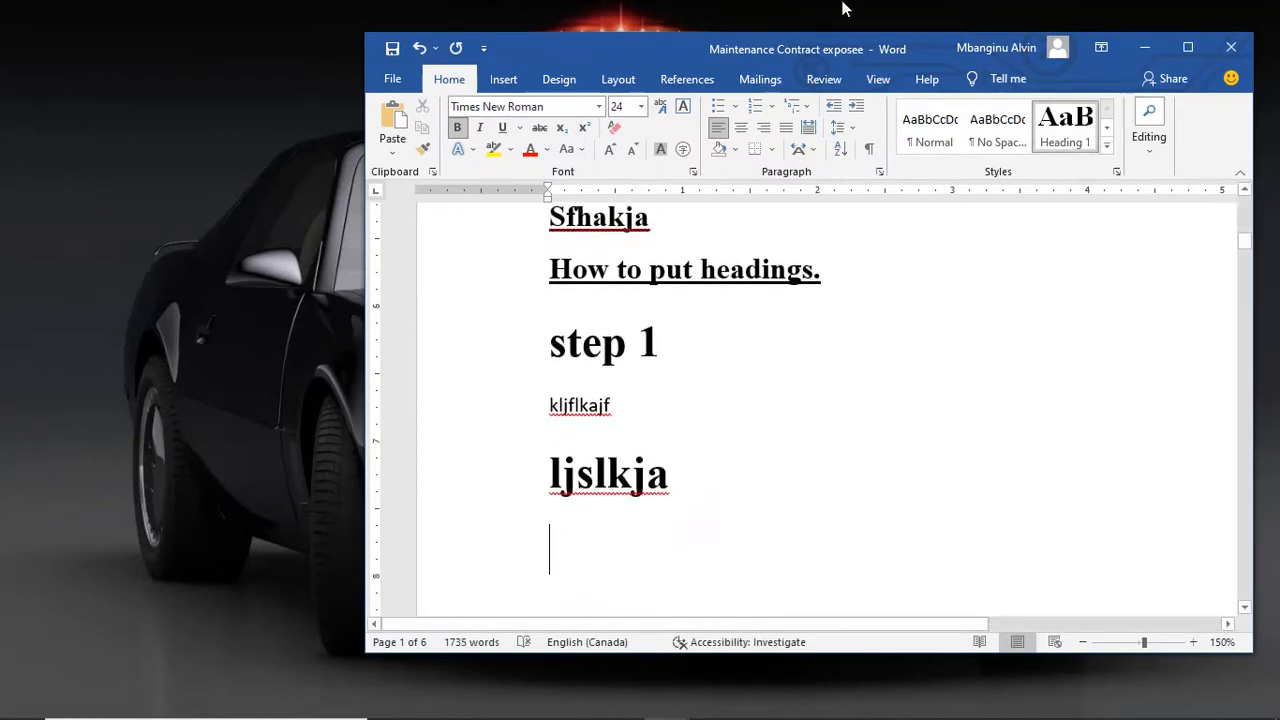
pyautogui.click(926, 137)
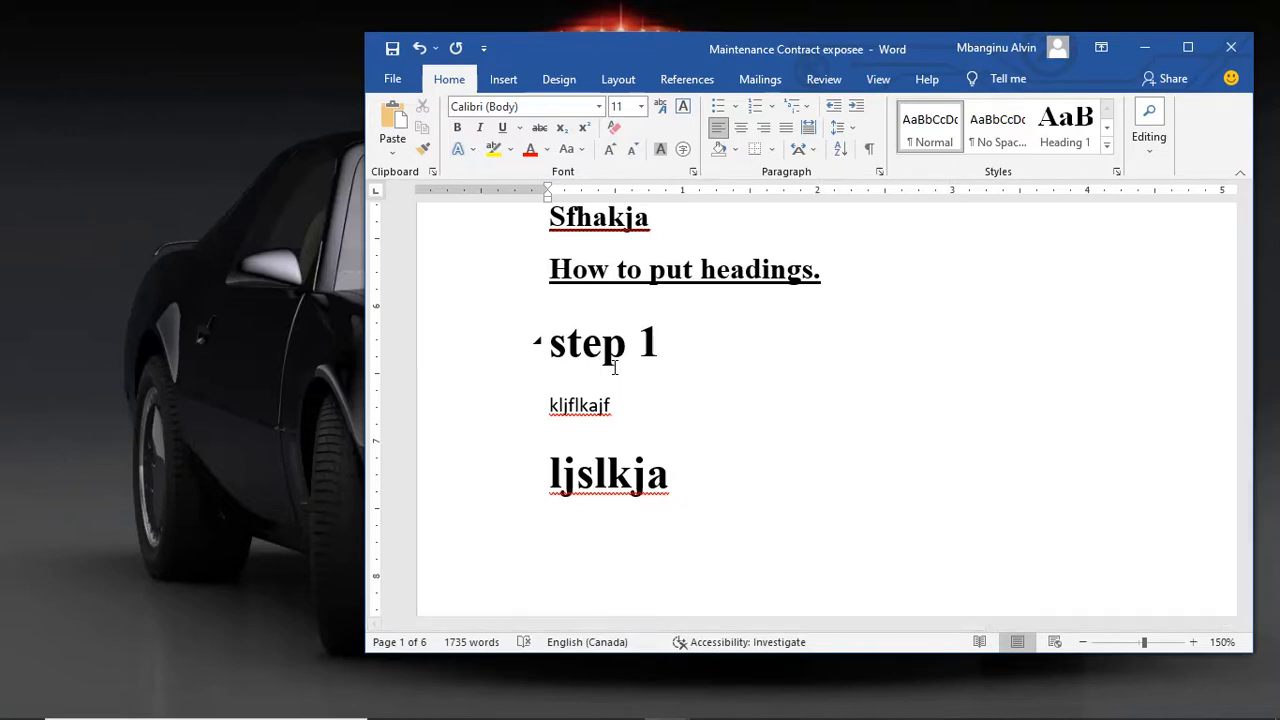
# - Maximize the document window, minimize it, and switch to the untitled Notepad note, placing the cursor after "#PCDRILLS"
pyautogui.click(1108, 146)
pyautogui.click(1188, 47)
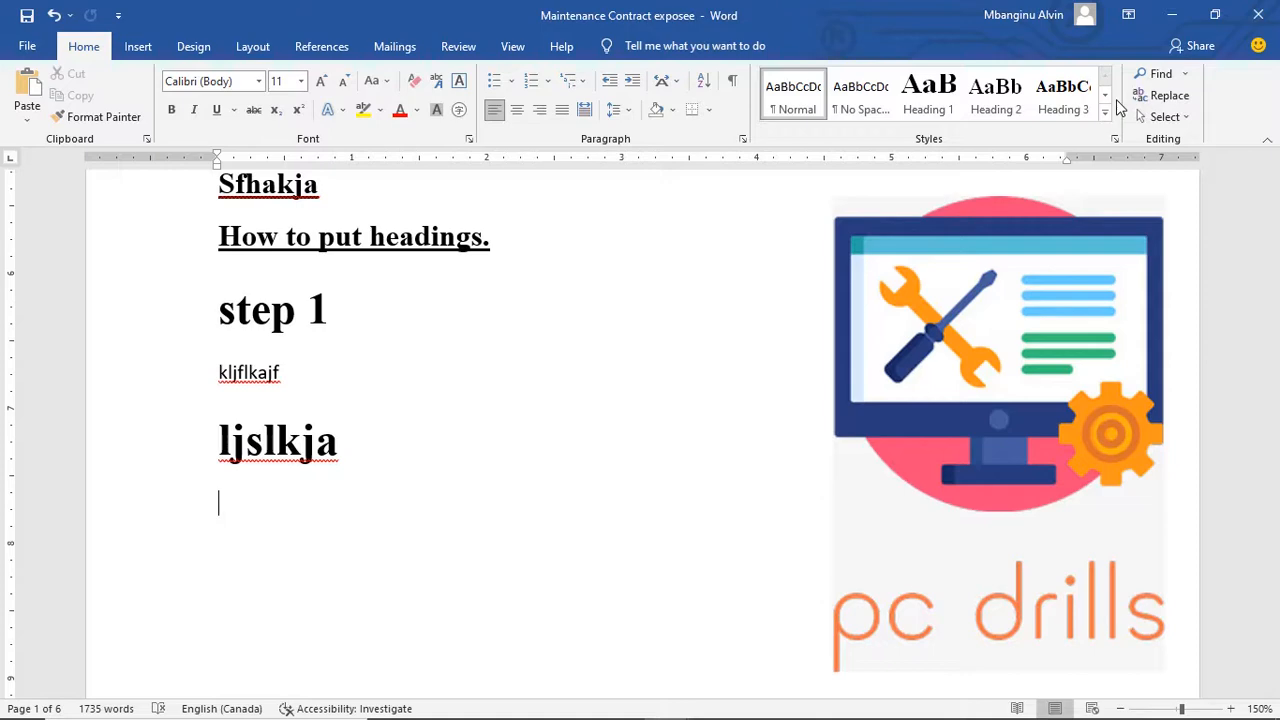
pyautogui.click(1178, 18)
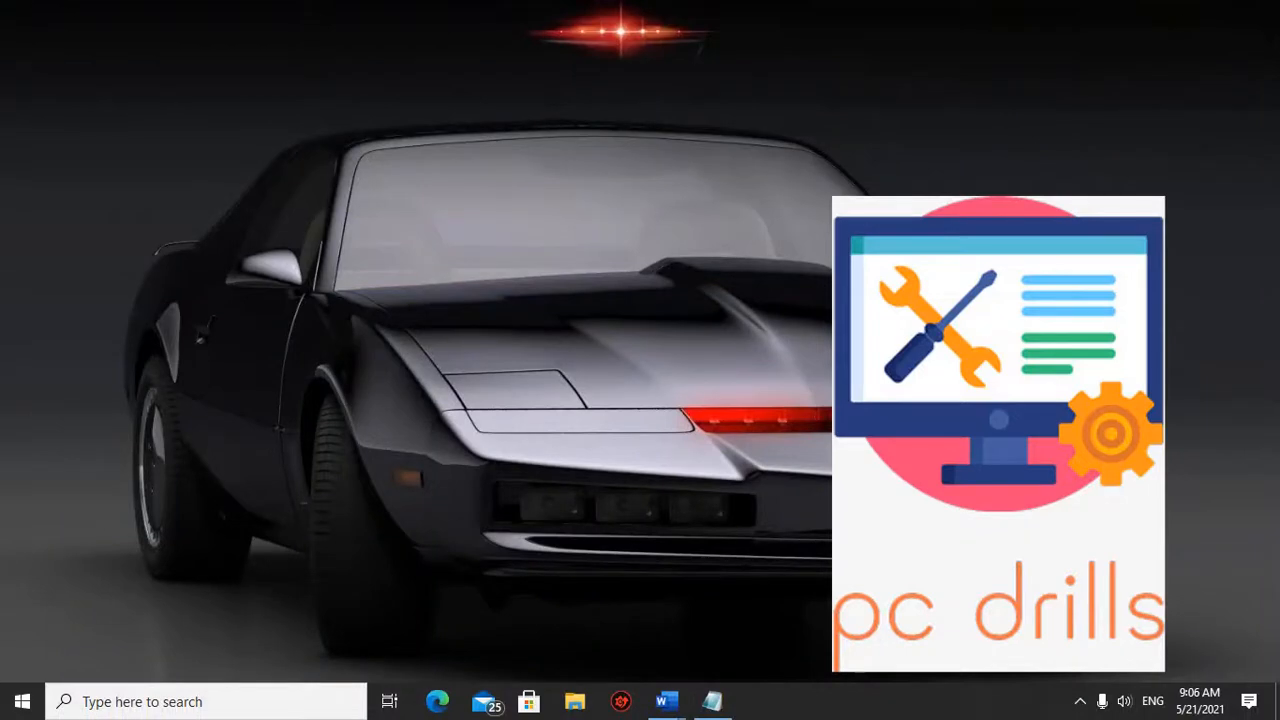
pyautogui.click(711, 703)
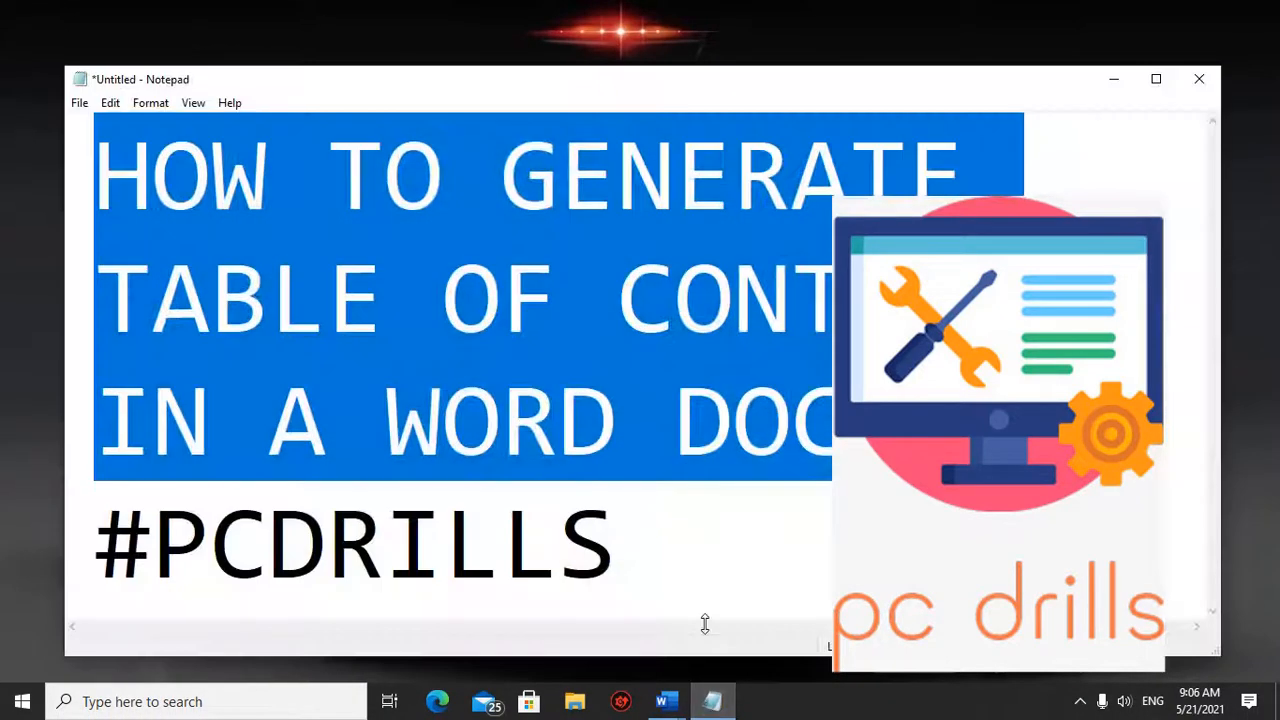
pyautogui.click(707, 581)
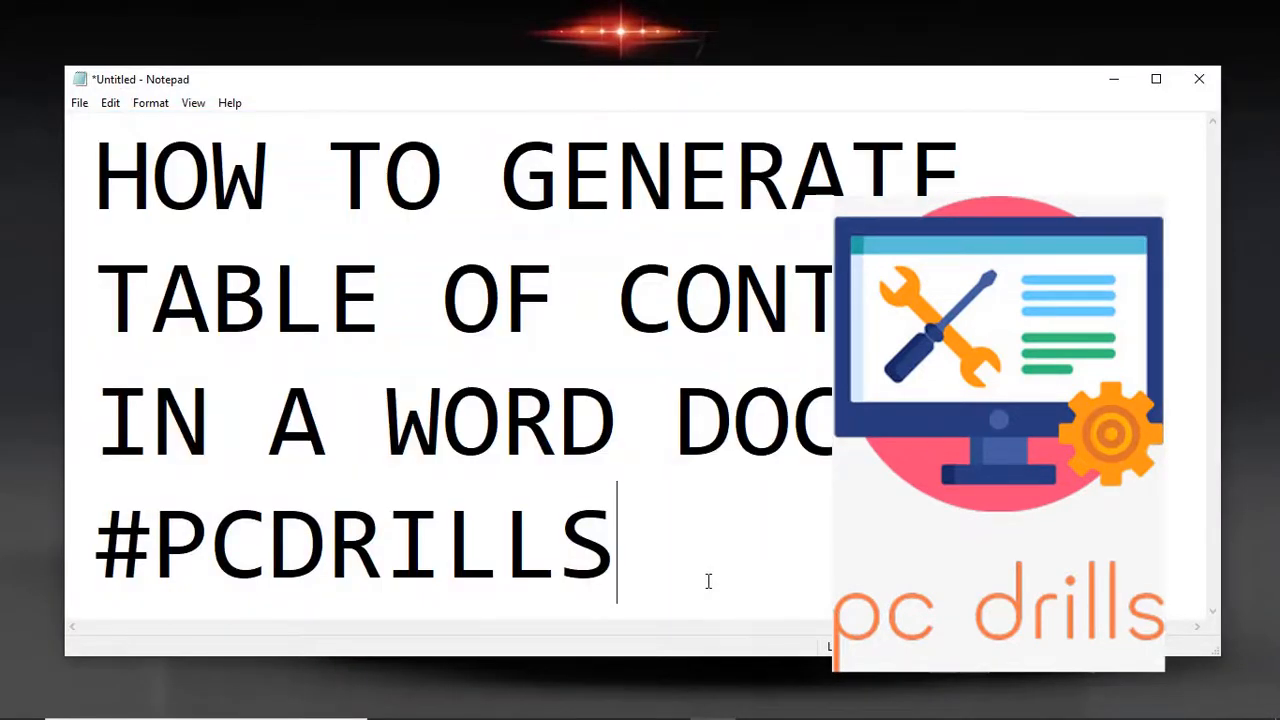